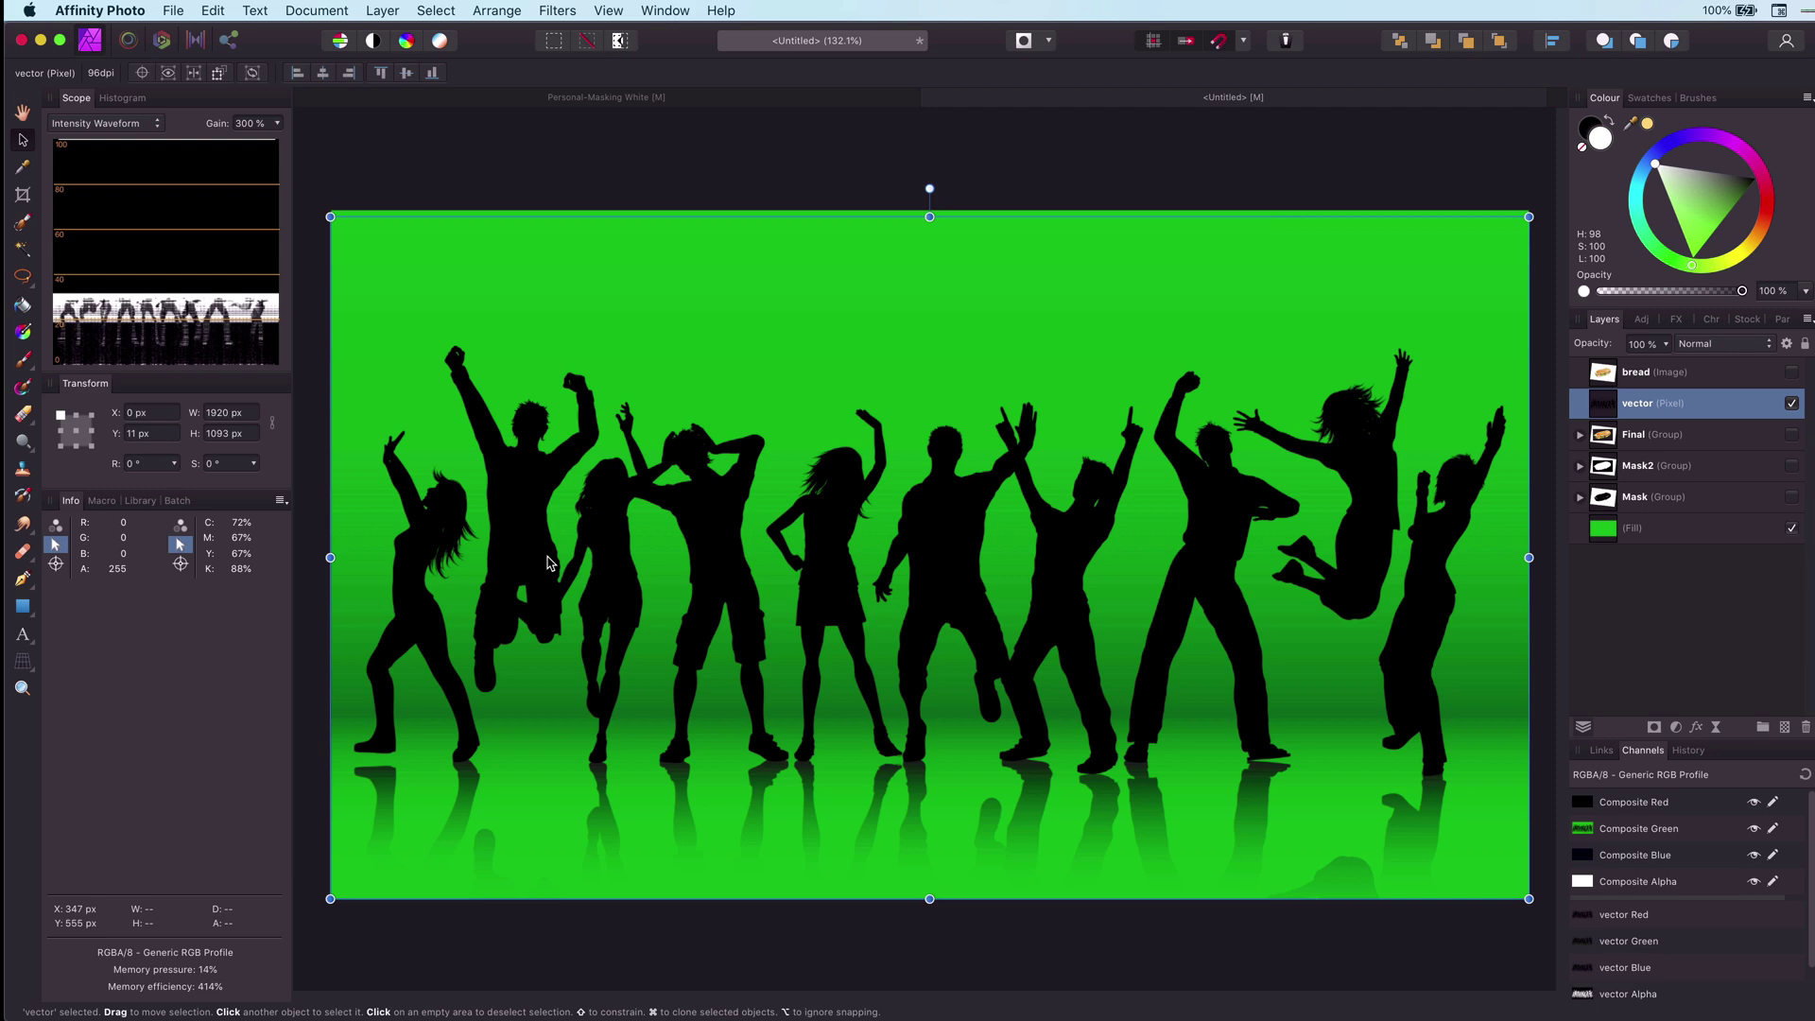
Step: Undo the background erase on the vector layer and add a Curves adjustment above it, moving the white point to about X 0.134, Y 1
key("super+z")
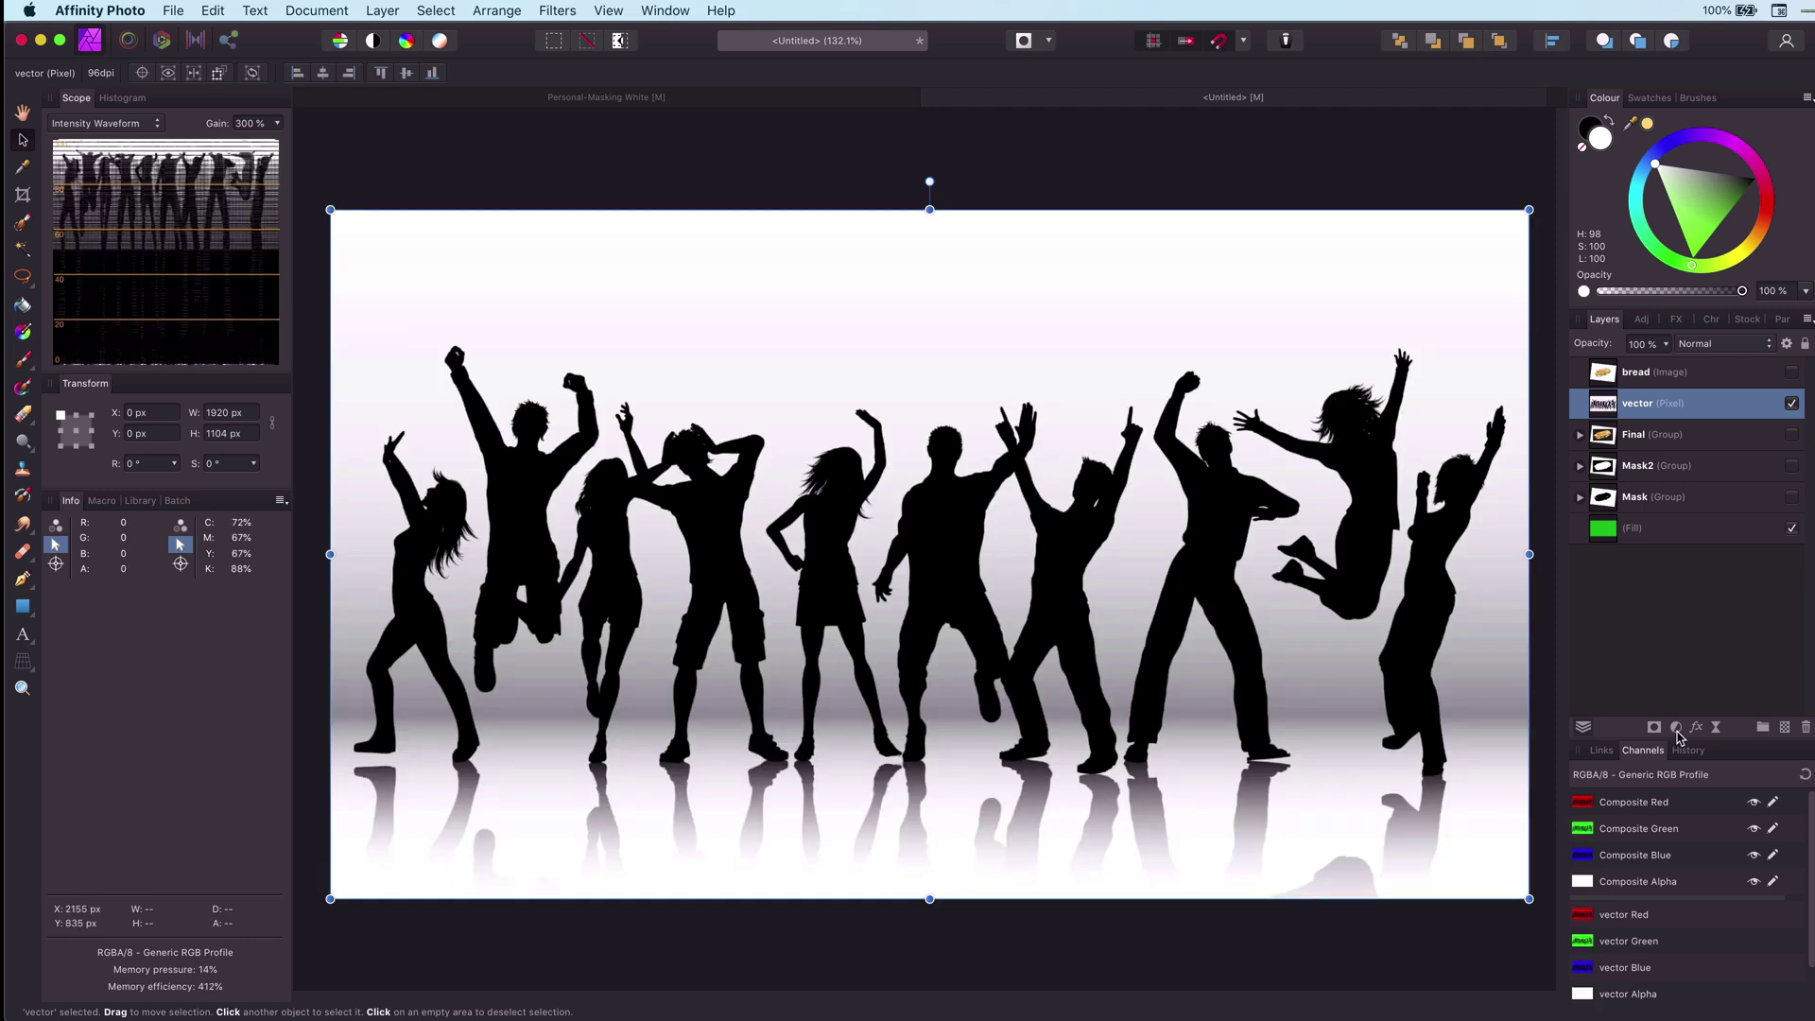
left_click(1676, 728)
left_click(1718, 937)
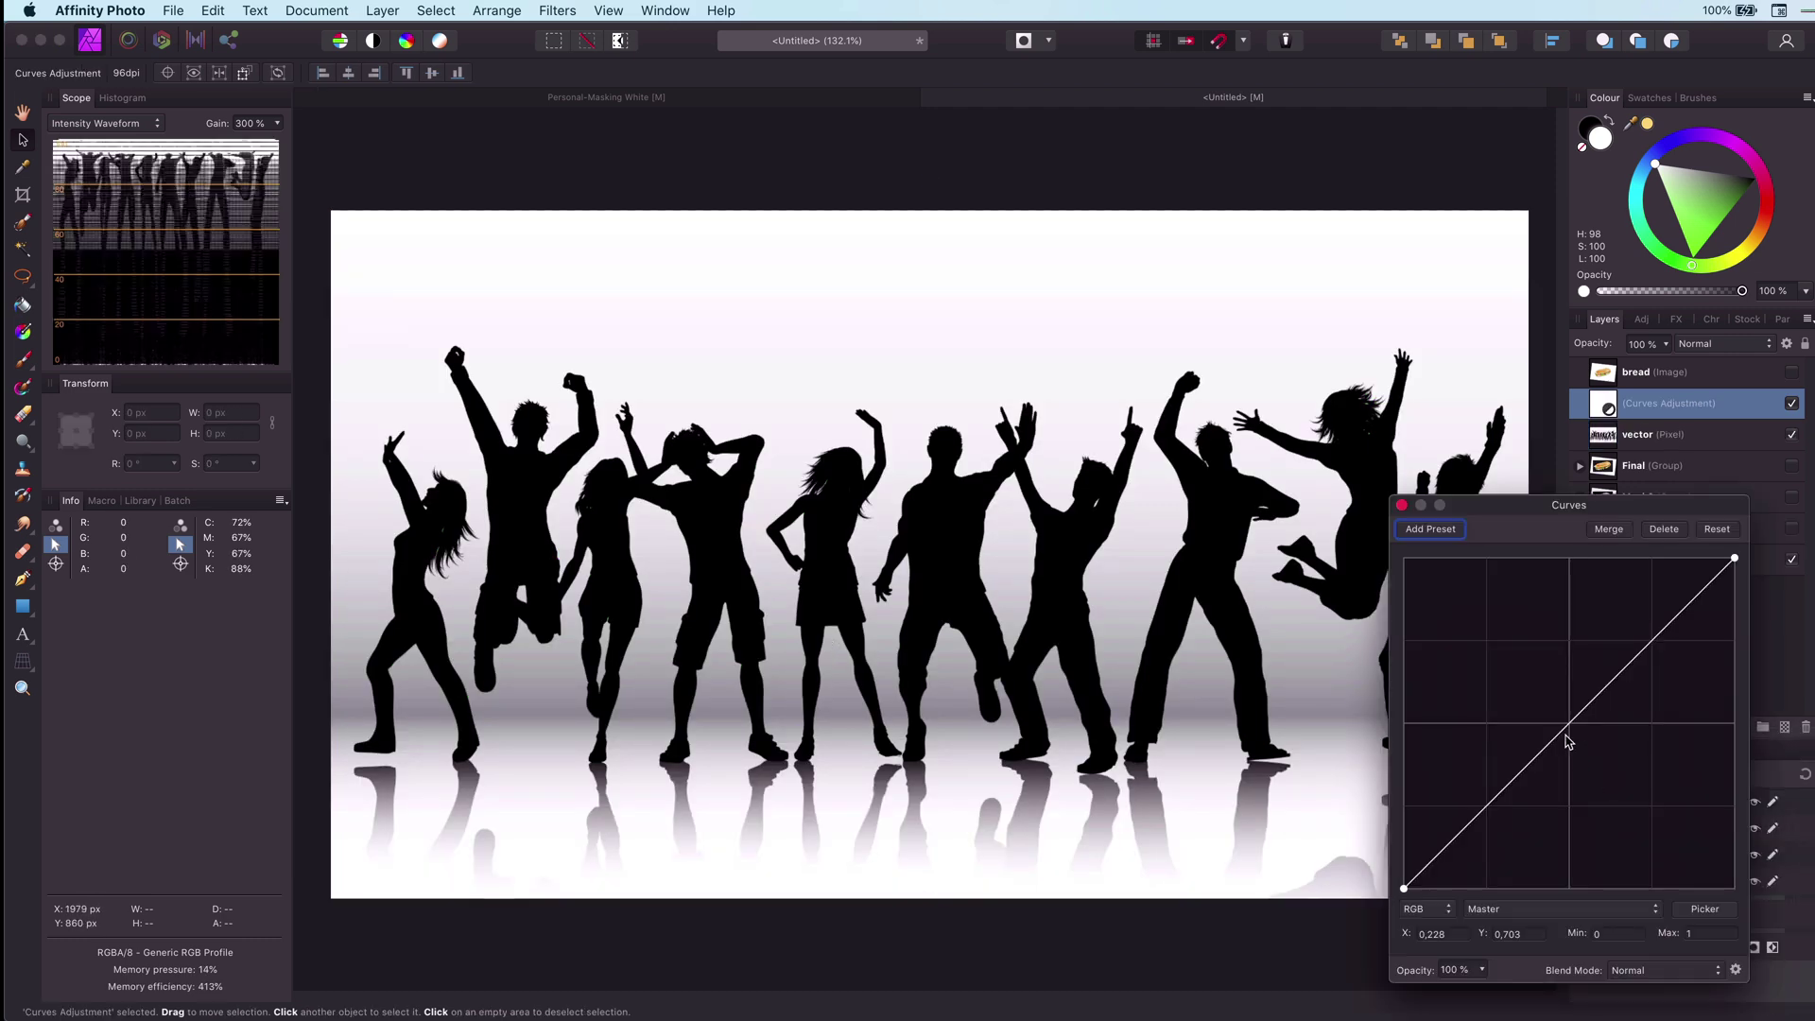
left_click_drag(1735, 561, 1449, 557)
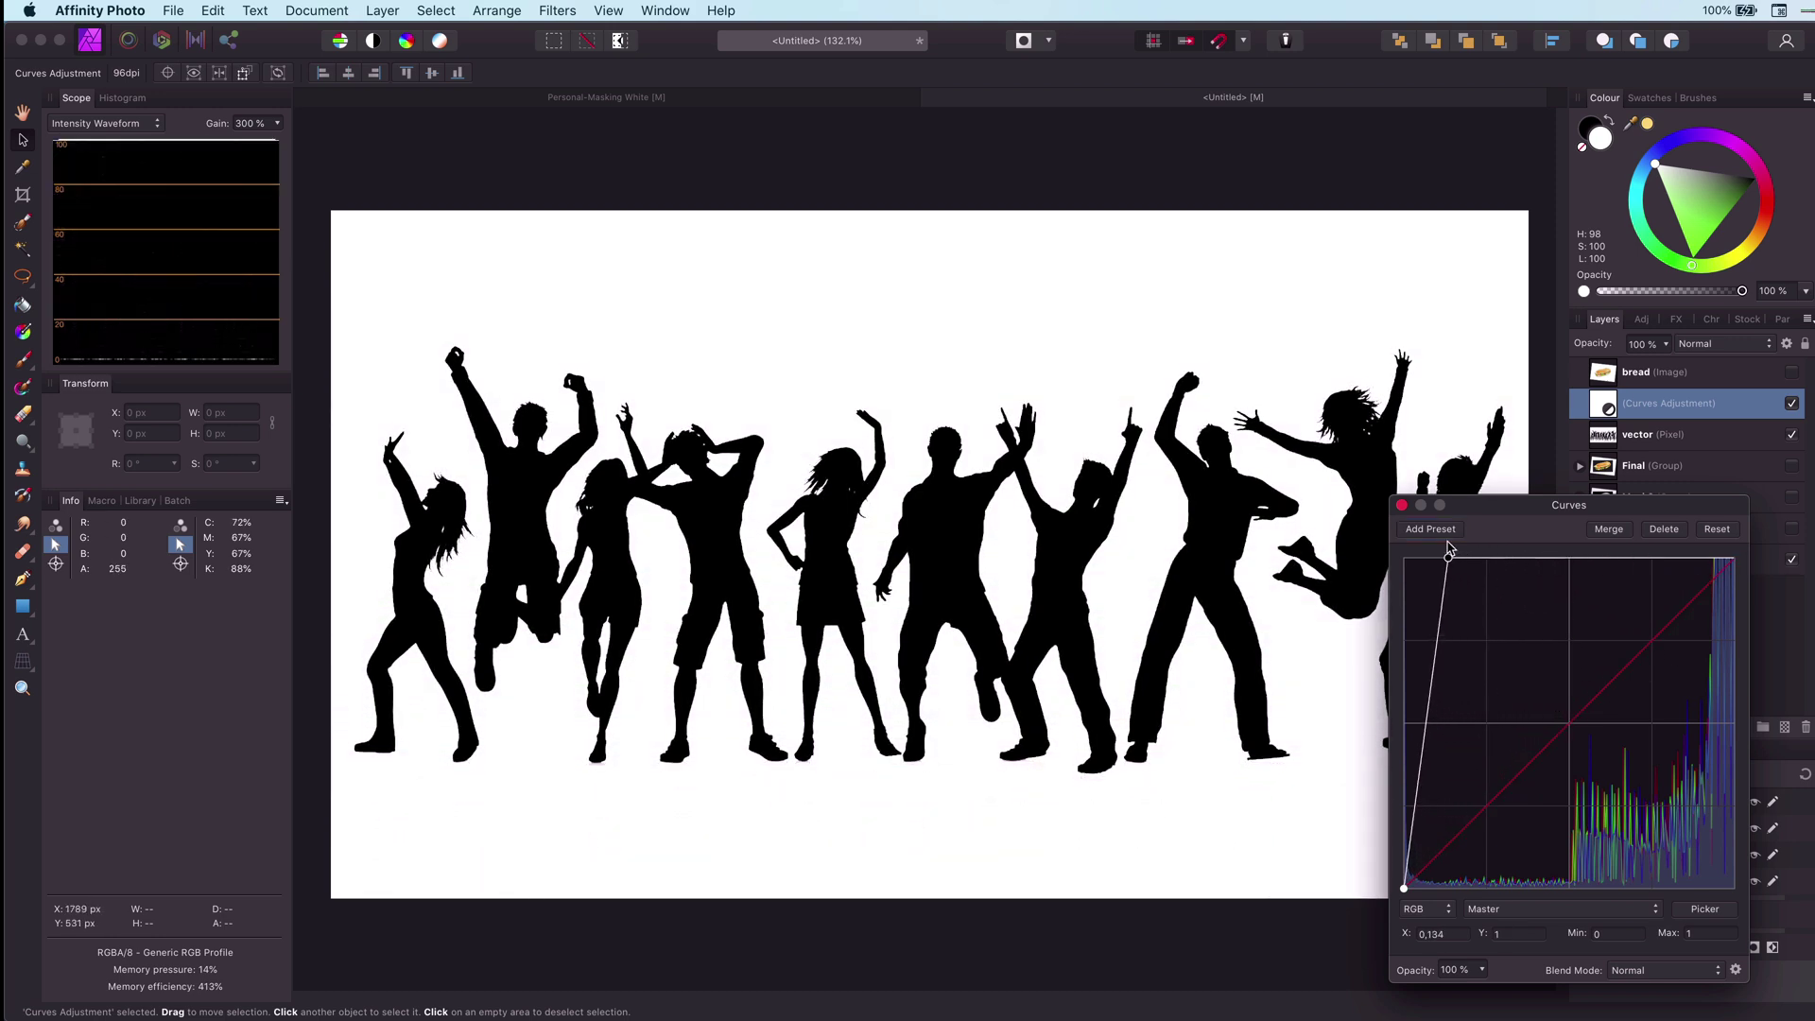
left_click(1401, 506)
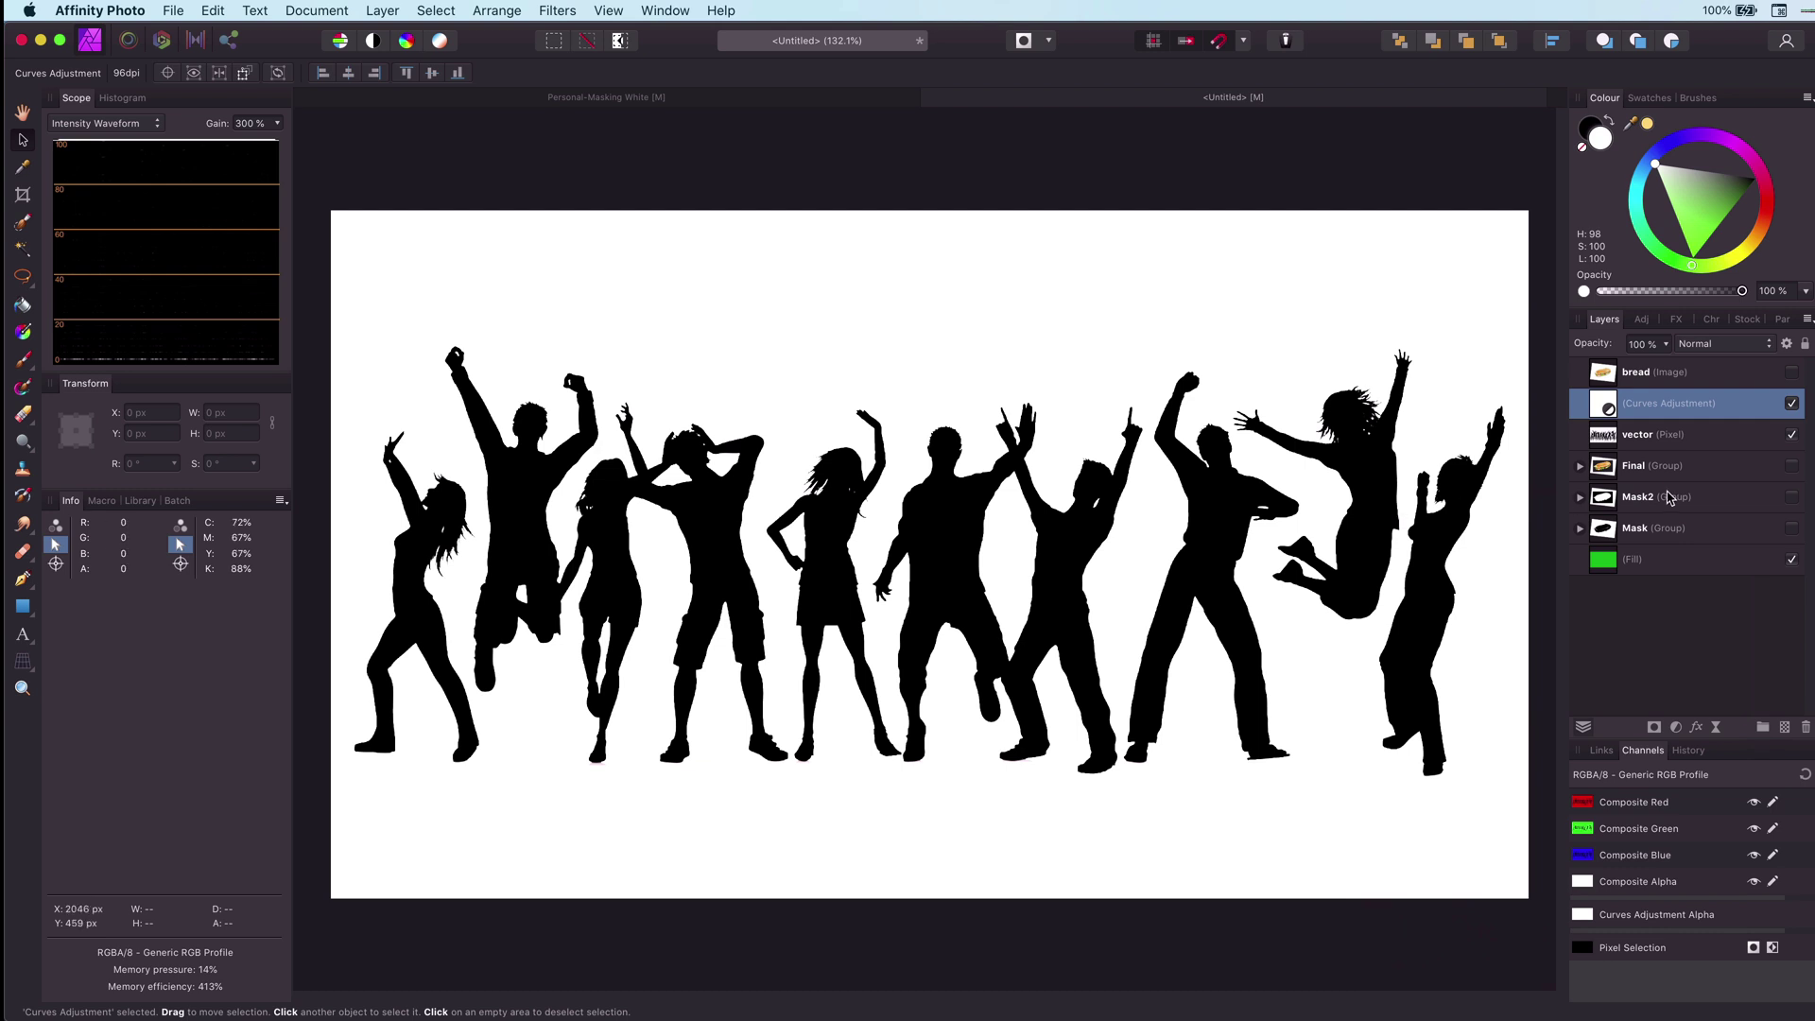
Step: Merge the visible layers into a new pixel layer and apply the Erase White Paper filter to it
right_click(1598, 416)
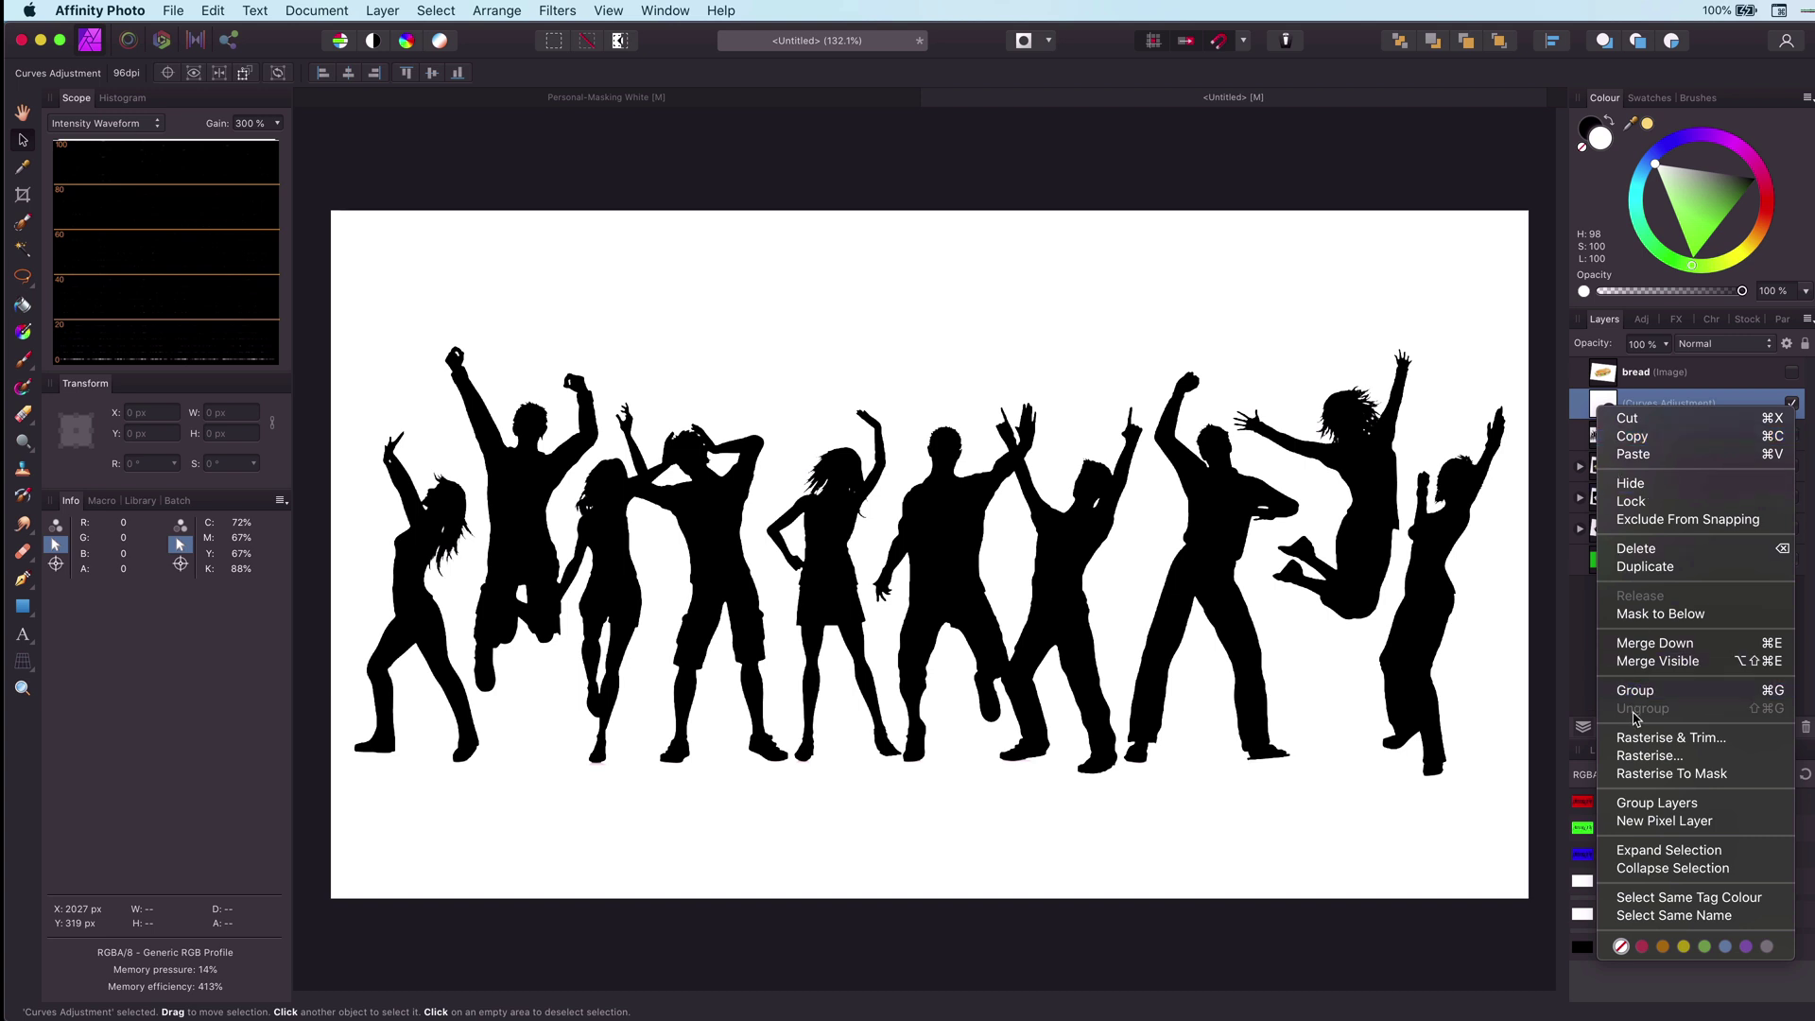
left_click(1655, 665)
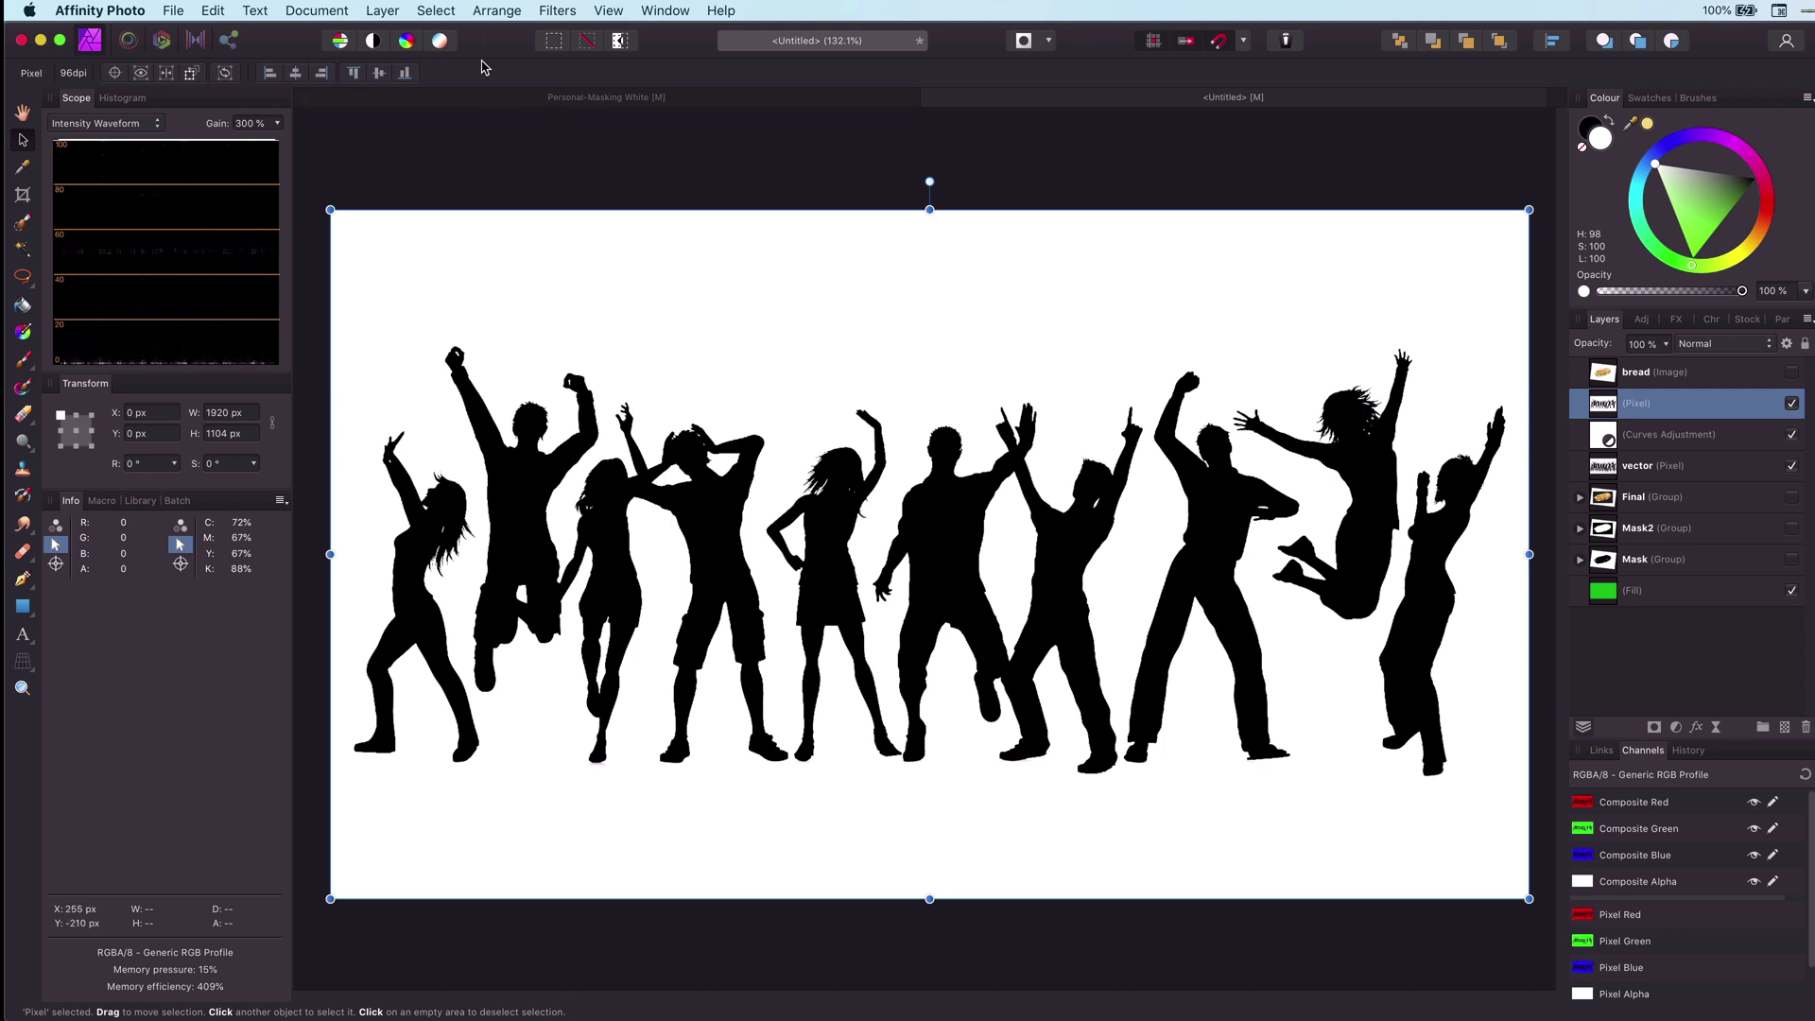
left_click(545, 11)
mouse_move(615, 153)
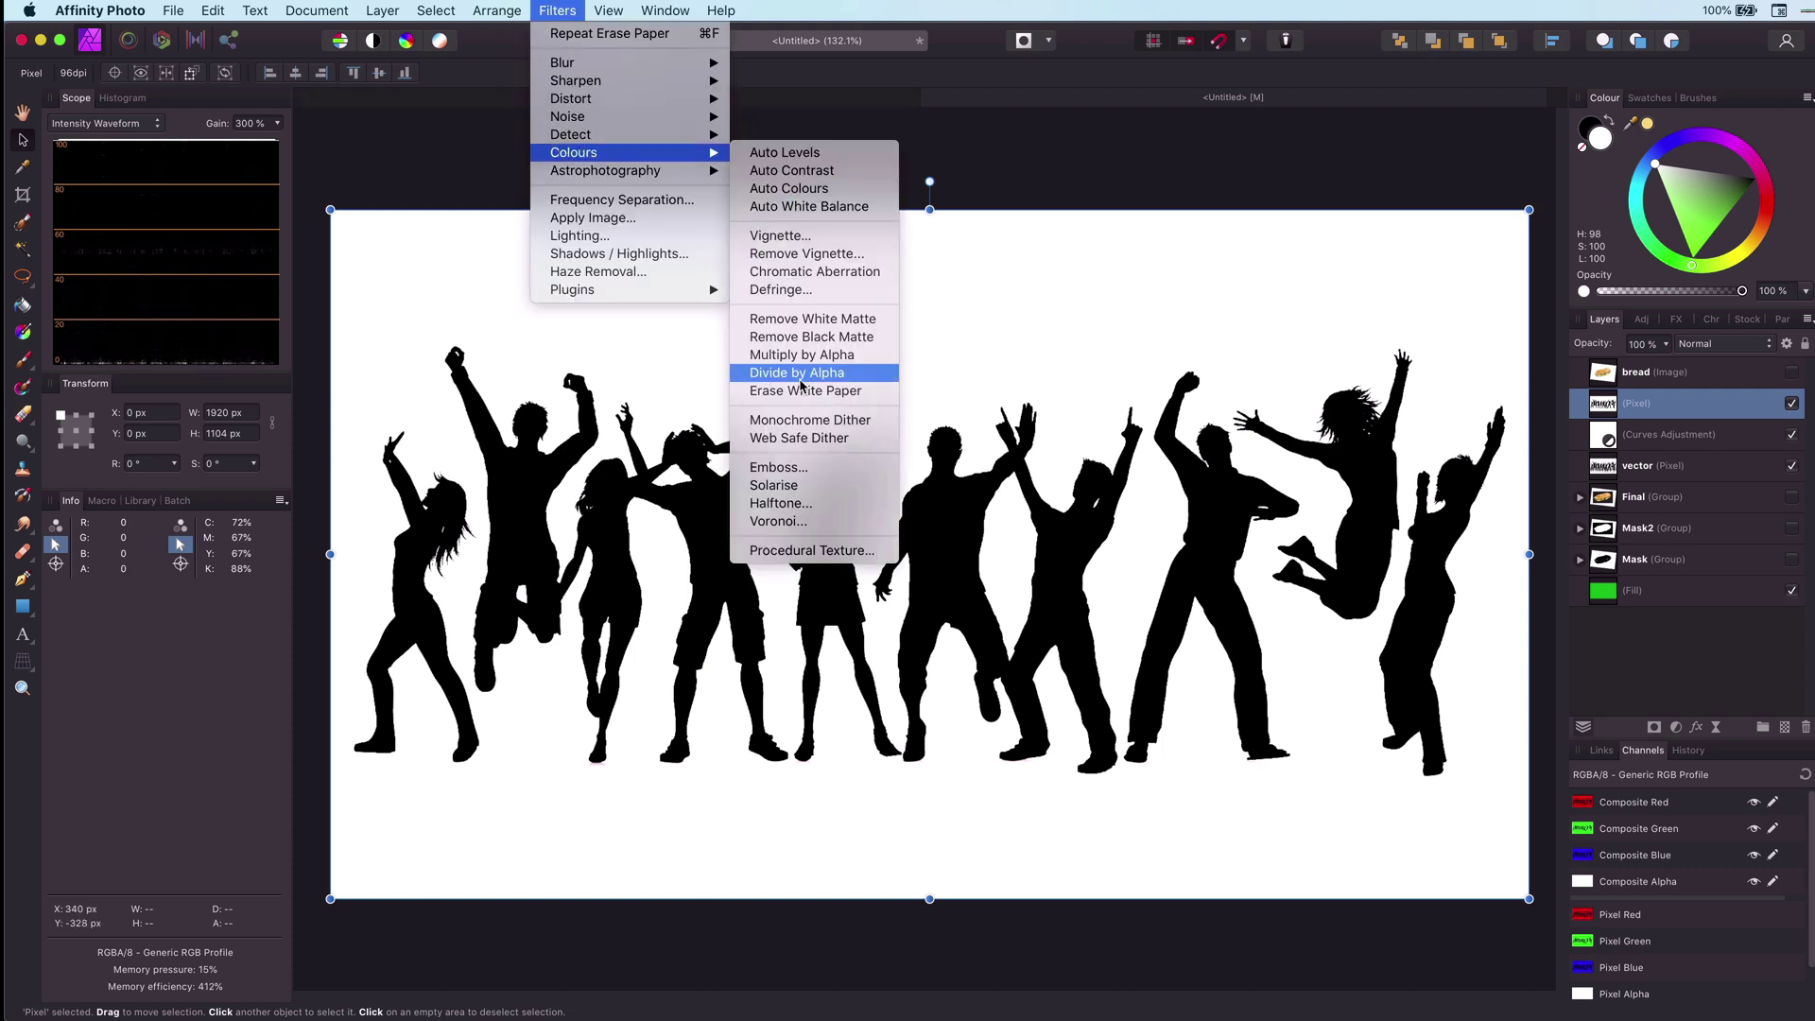
left_click(810, 392)
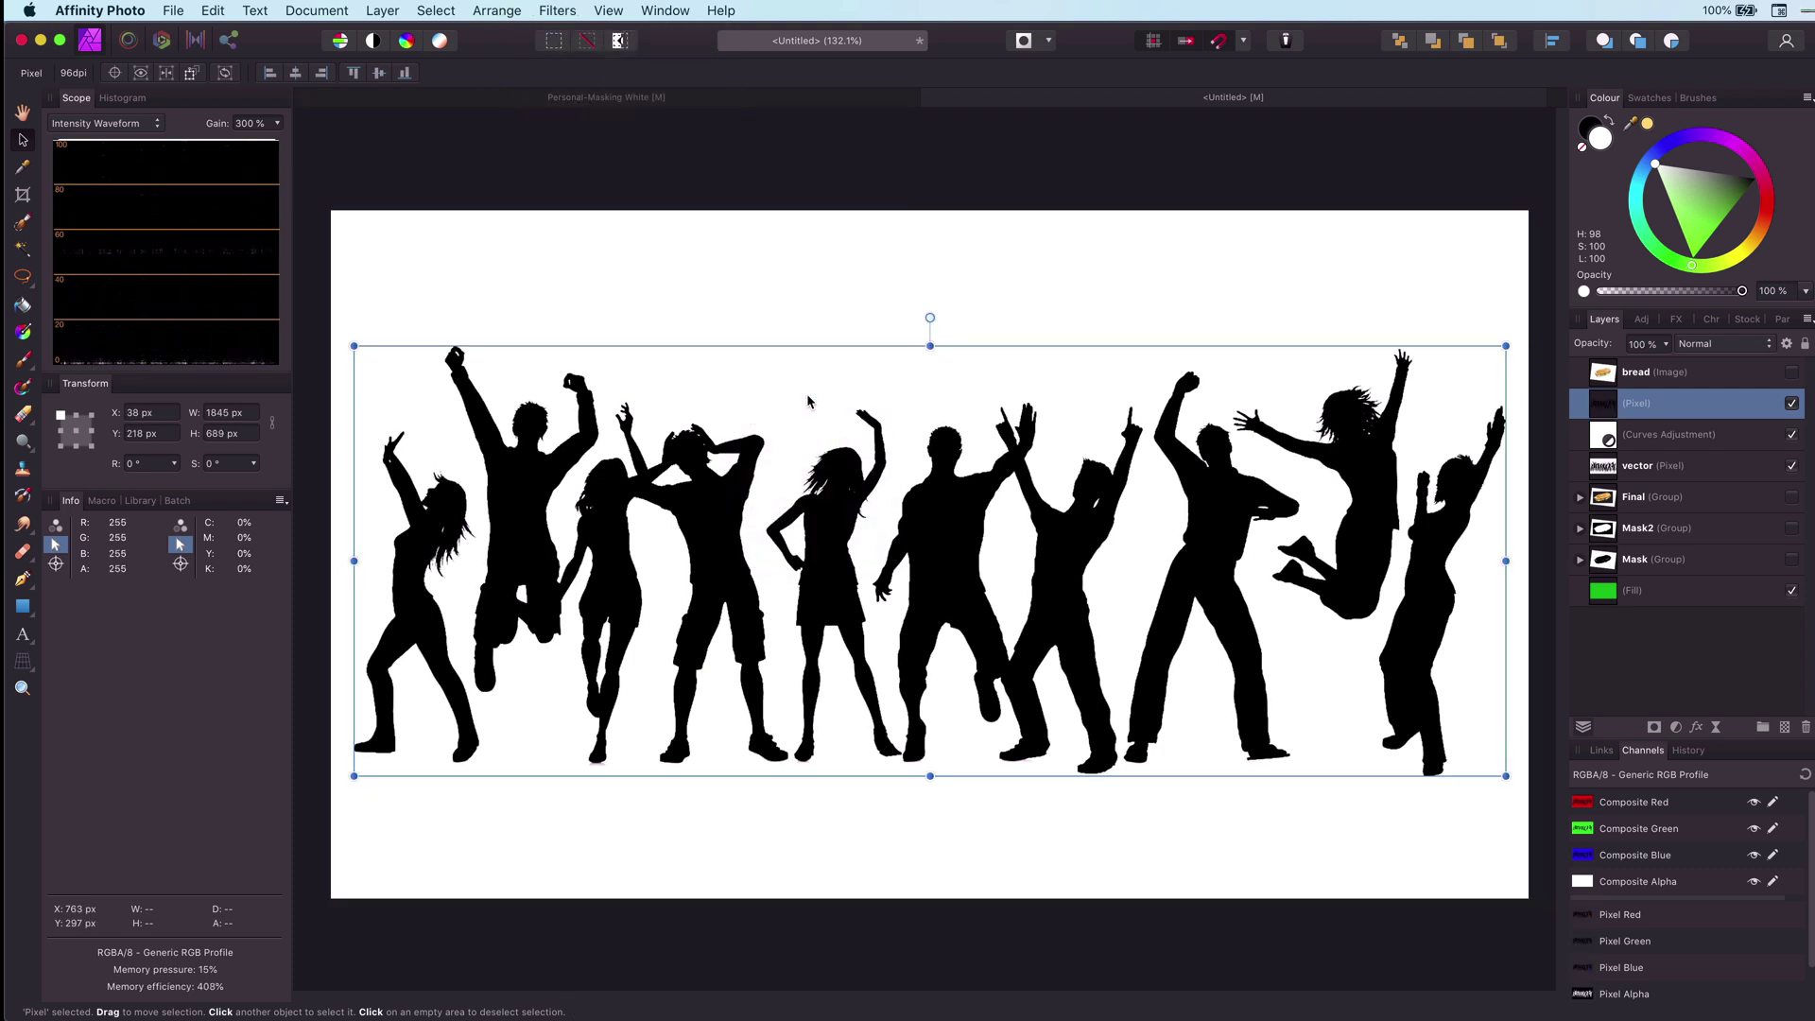
Step: Hide both the Curves adjustment and the vector layer beneath the merged pixel layer
left_click(1755, 437)
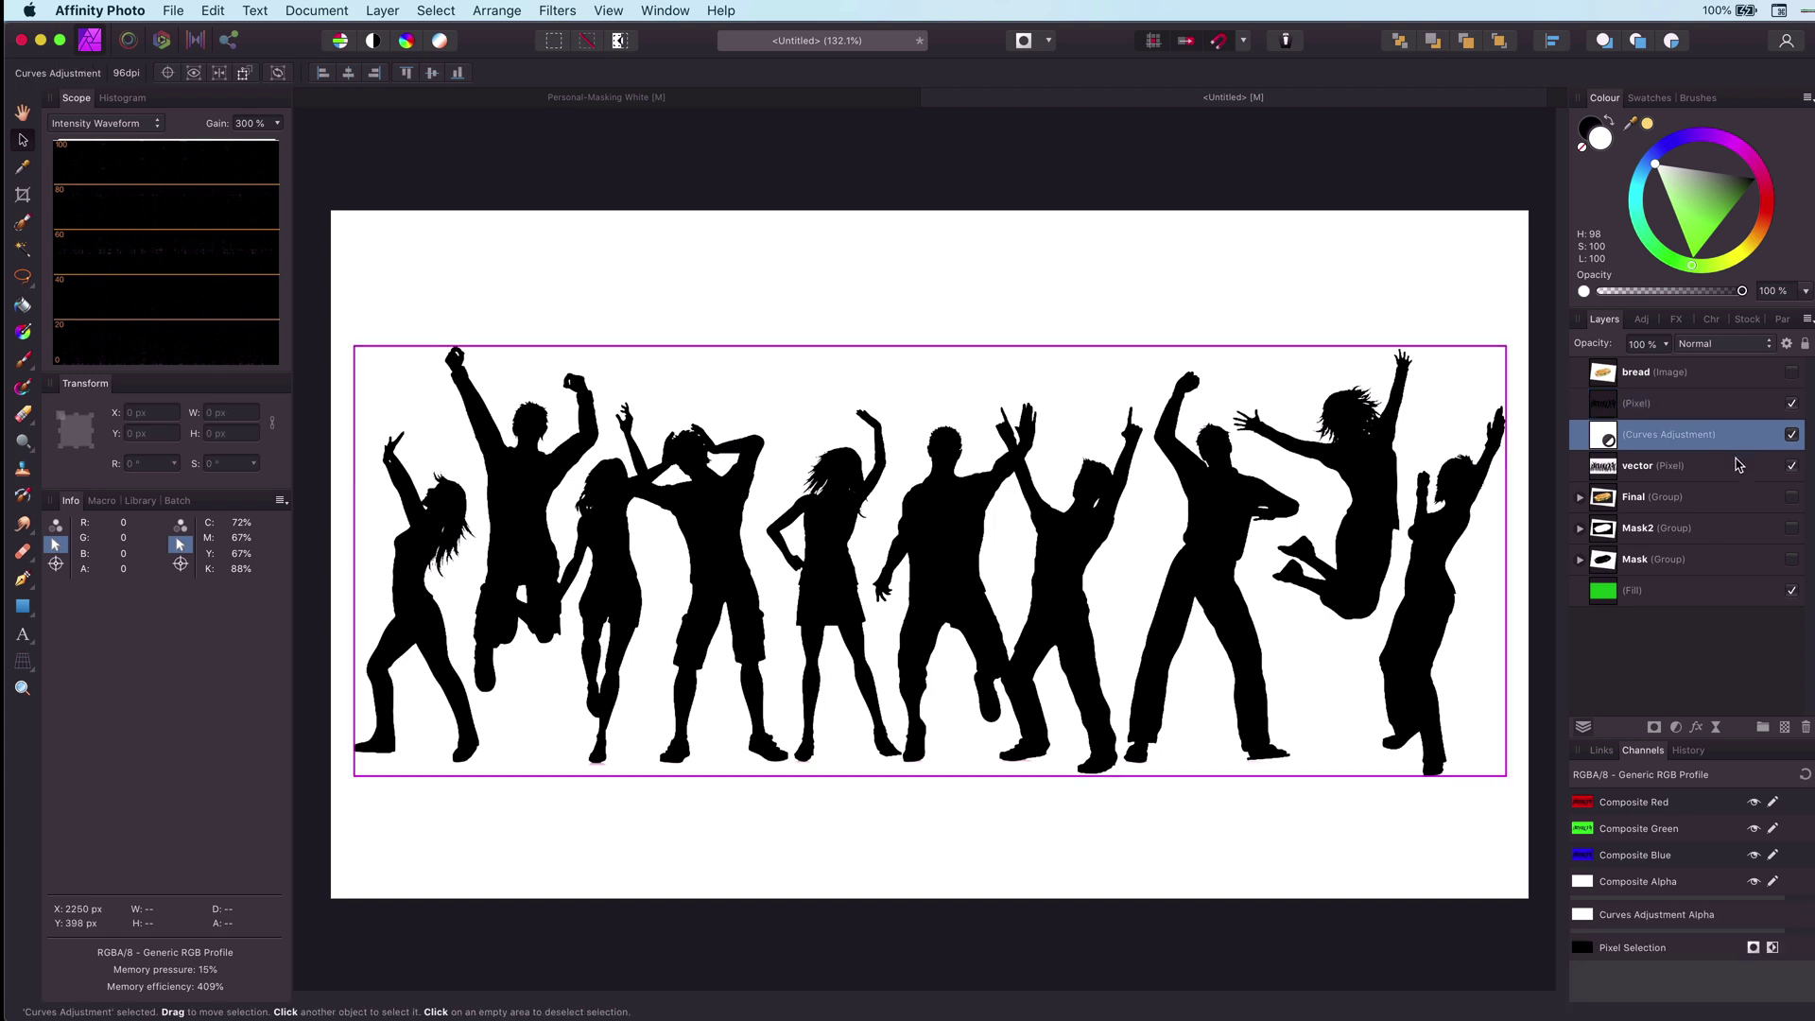
left_click(1796, 456, "shift")
left_click(1792, 437)
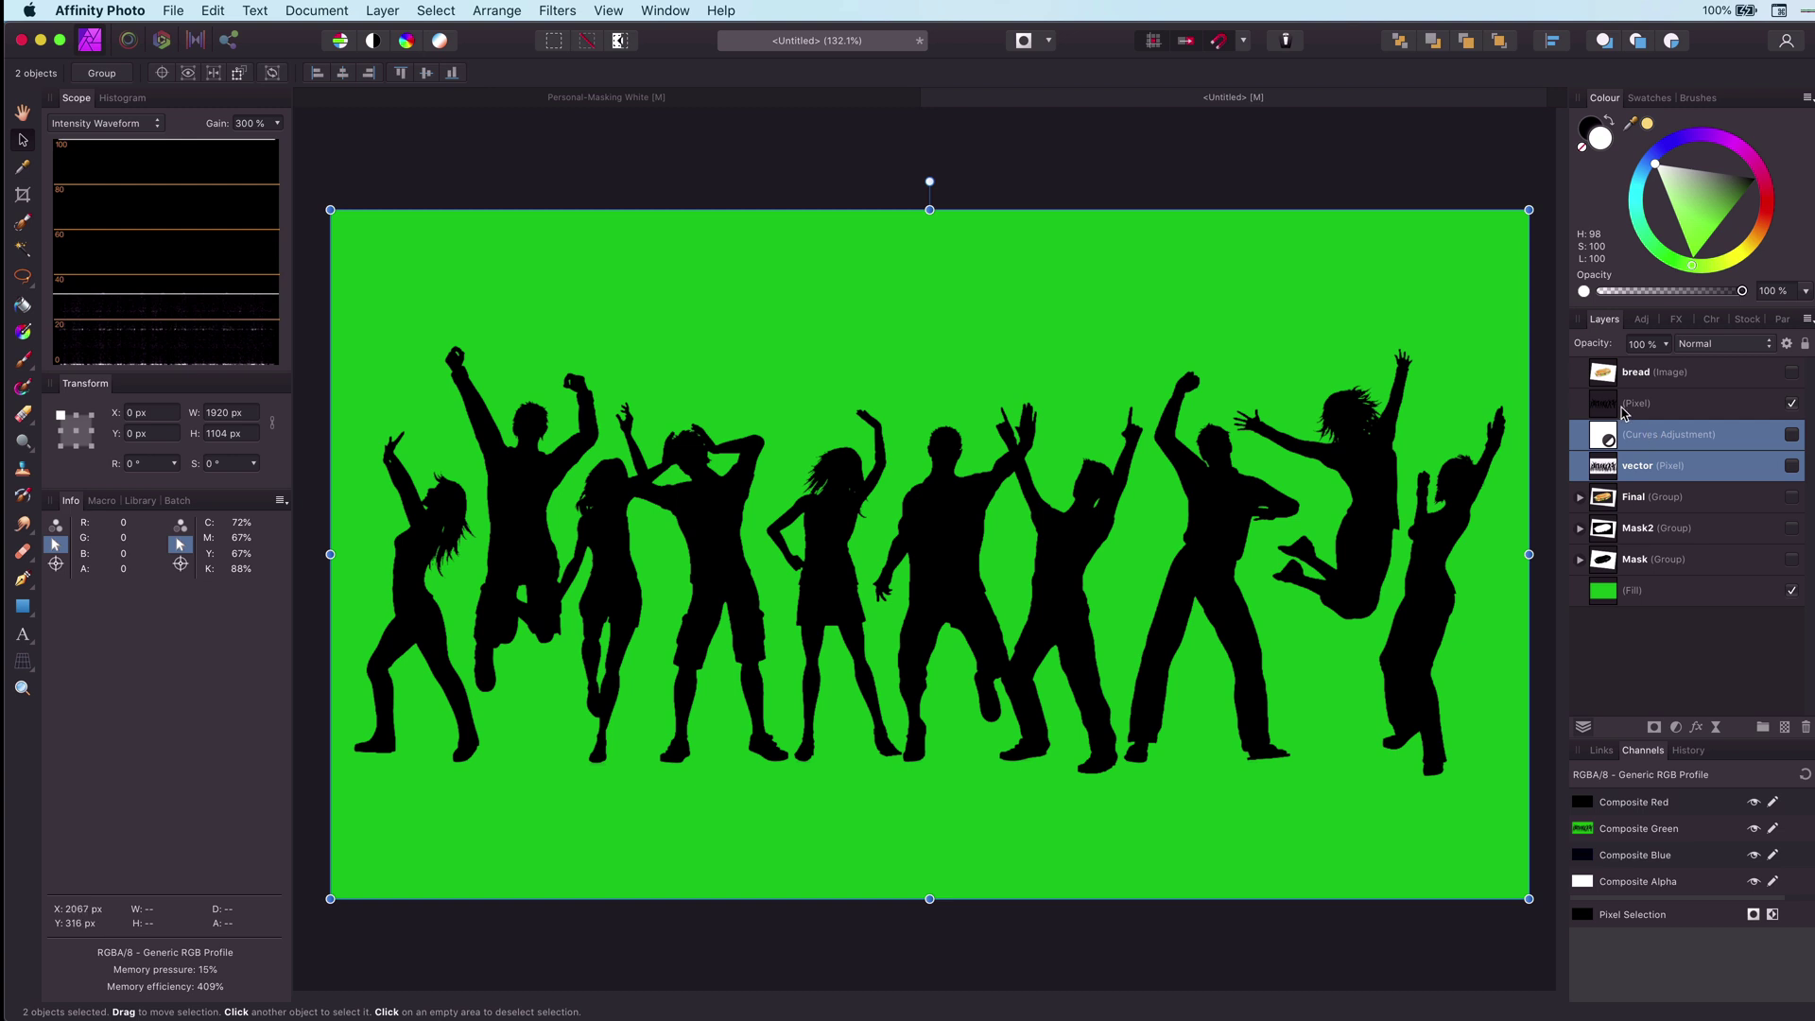
Step: Hide the merged pixel layer and show the original vector layer again
left_click(1623, 406)
left_click(1792, 404)
left_click(1792, 466)
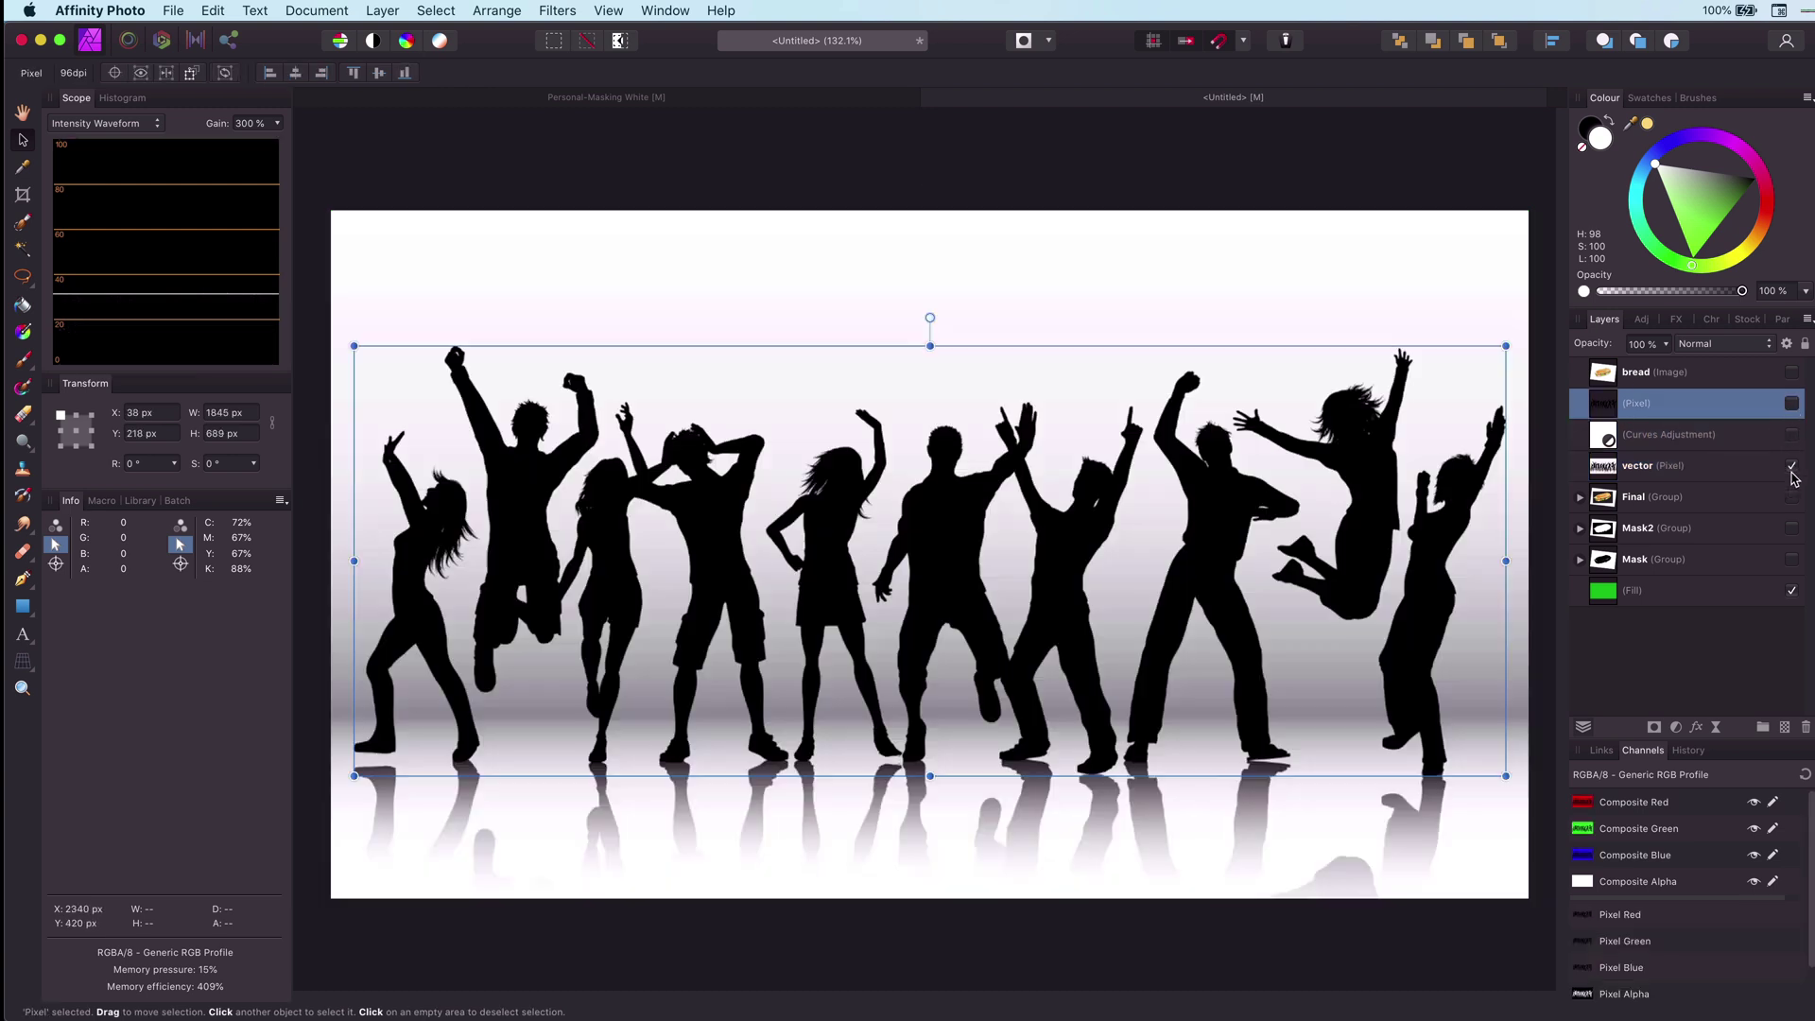
left_click(1235, 194)
left_click(1613, 441)
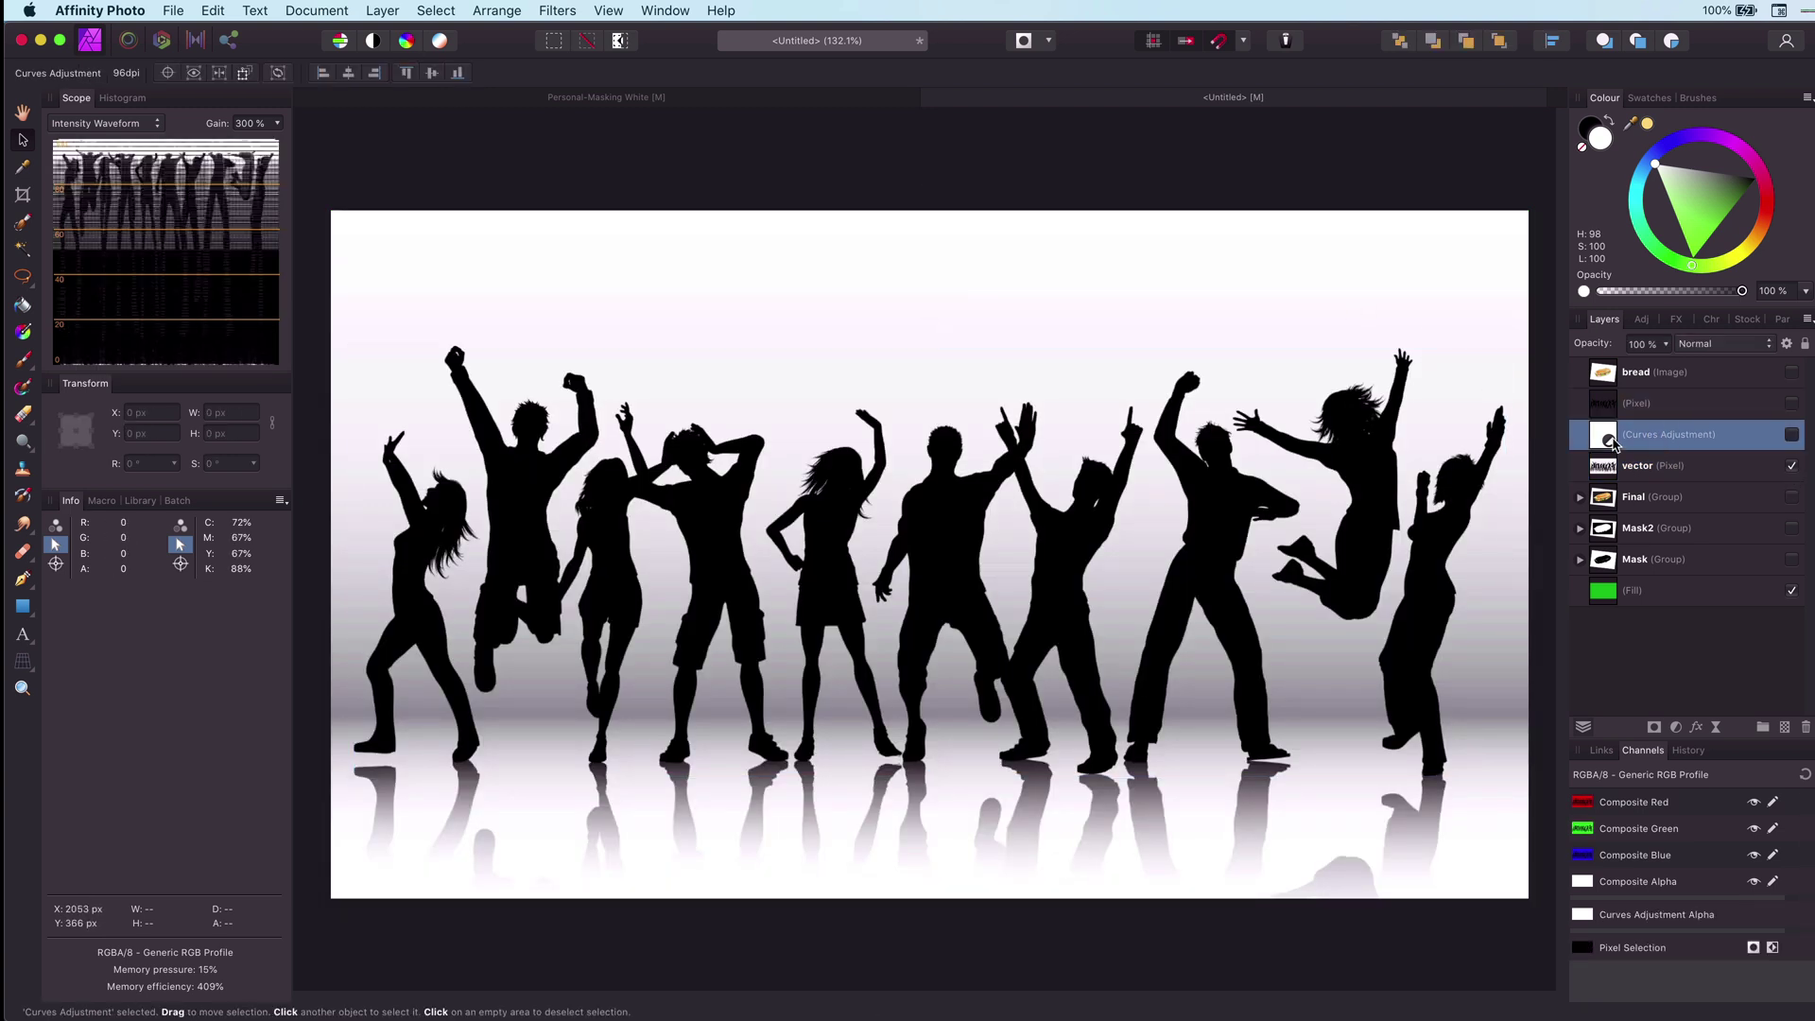
Step: Duplicate the original vector layer below the hidden Curves adjustment
left_click(1604, 464)
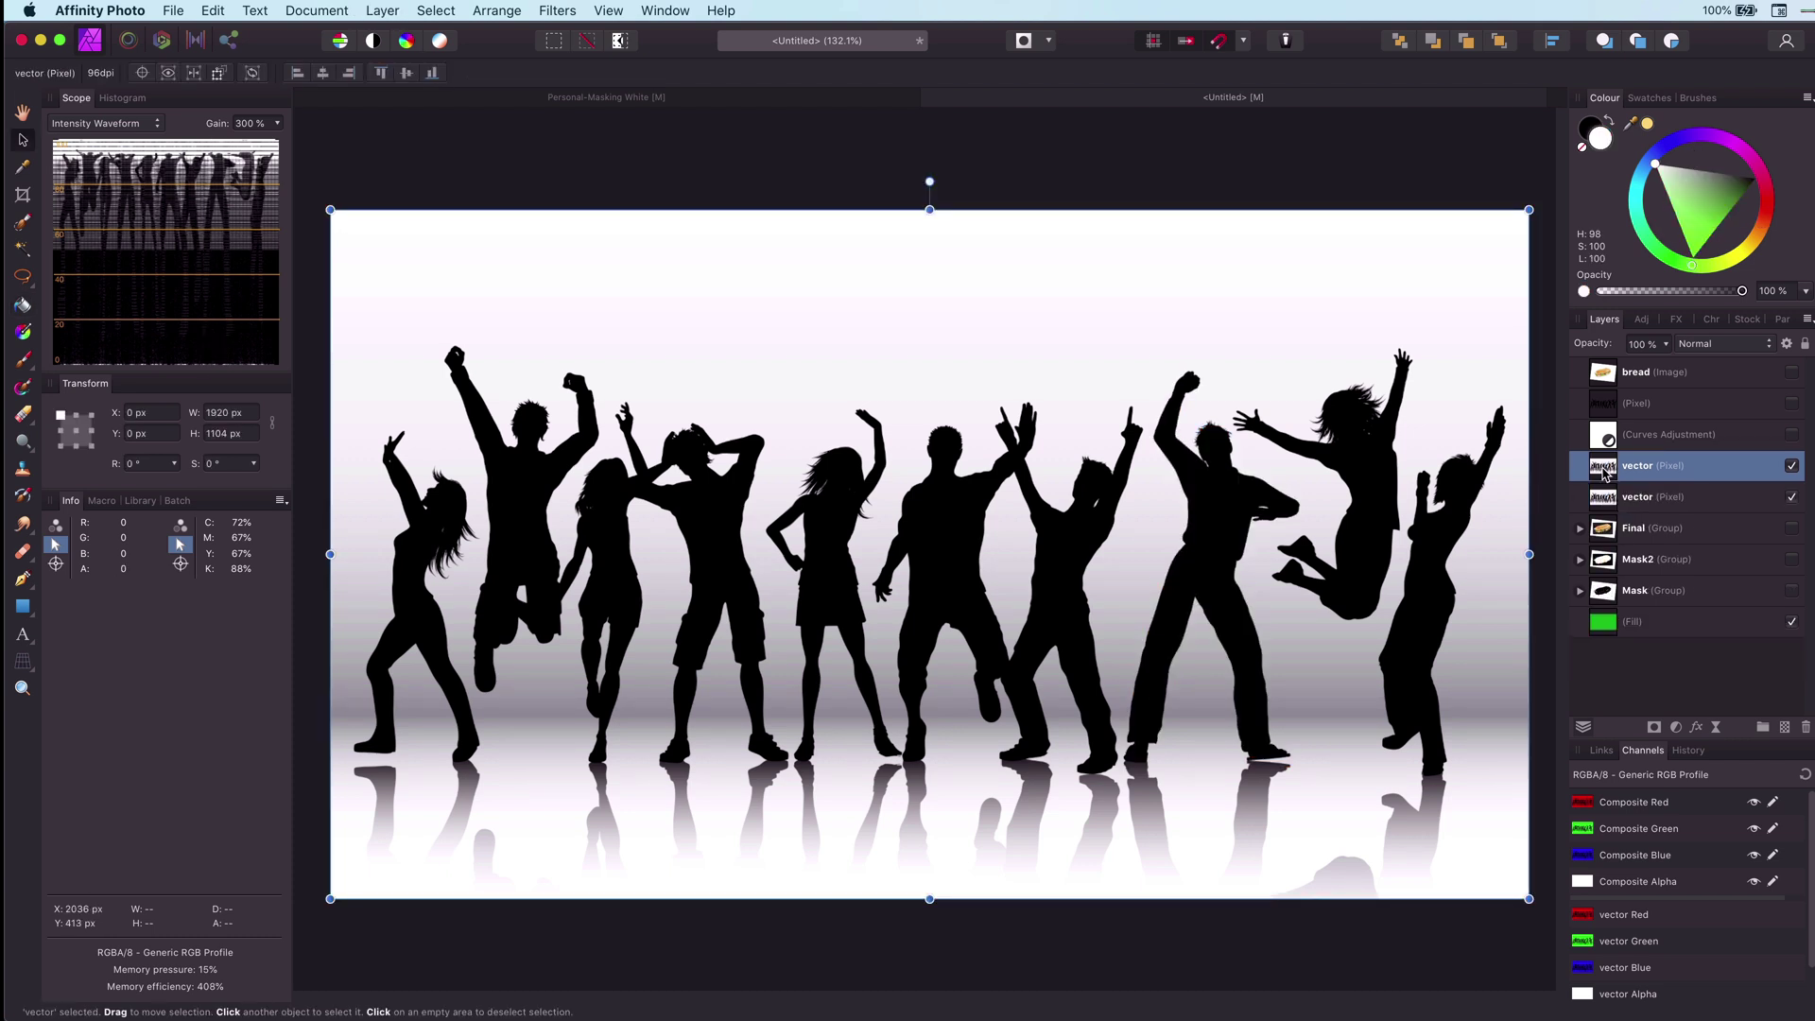
right_click(1604, 472)
left_click(1664, 814)
Step: Select the black silhouettes on the duplicate with Select Sampled Colour, using a tolerance below 15%
left_click(427, 12)
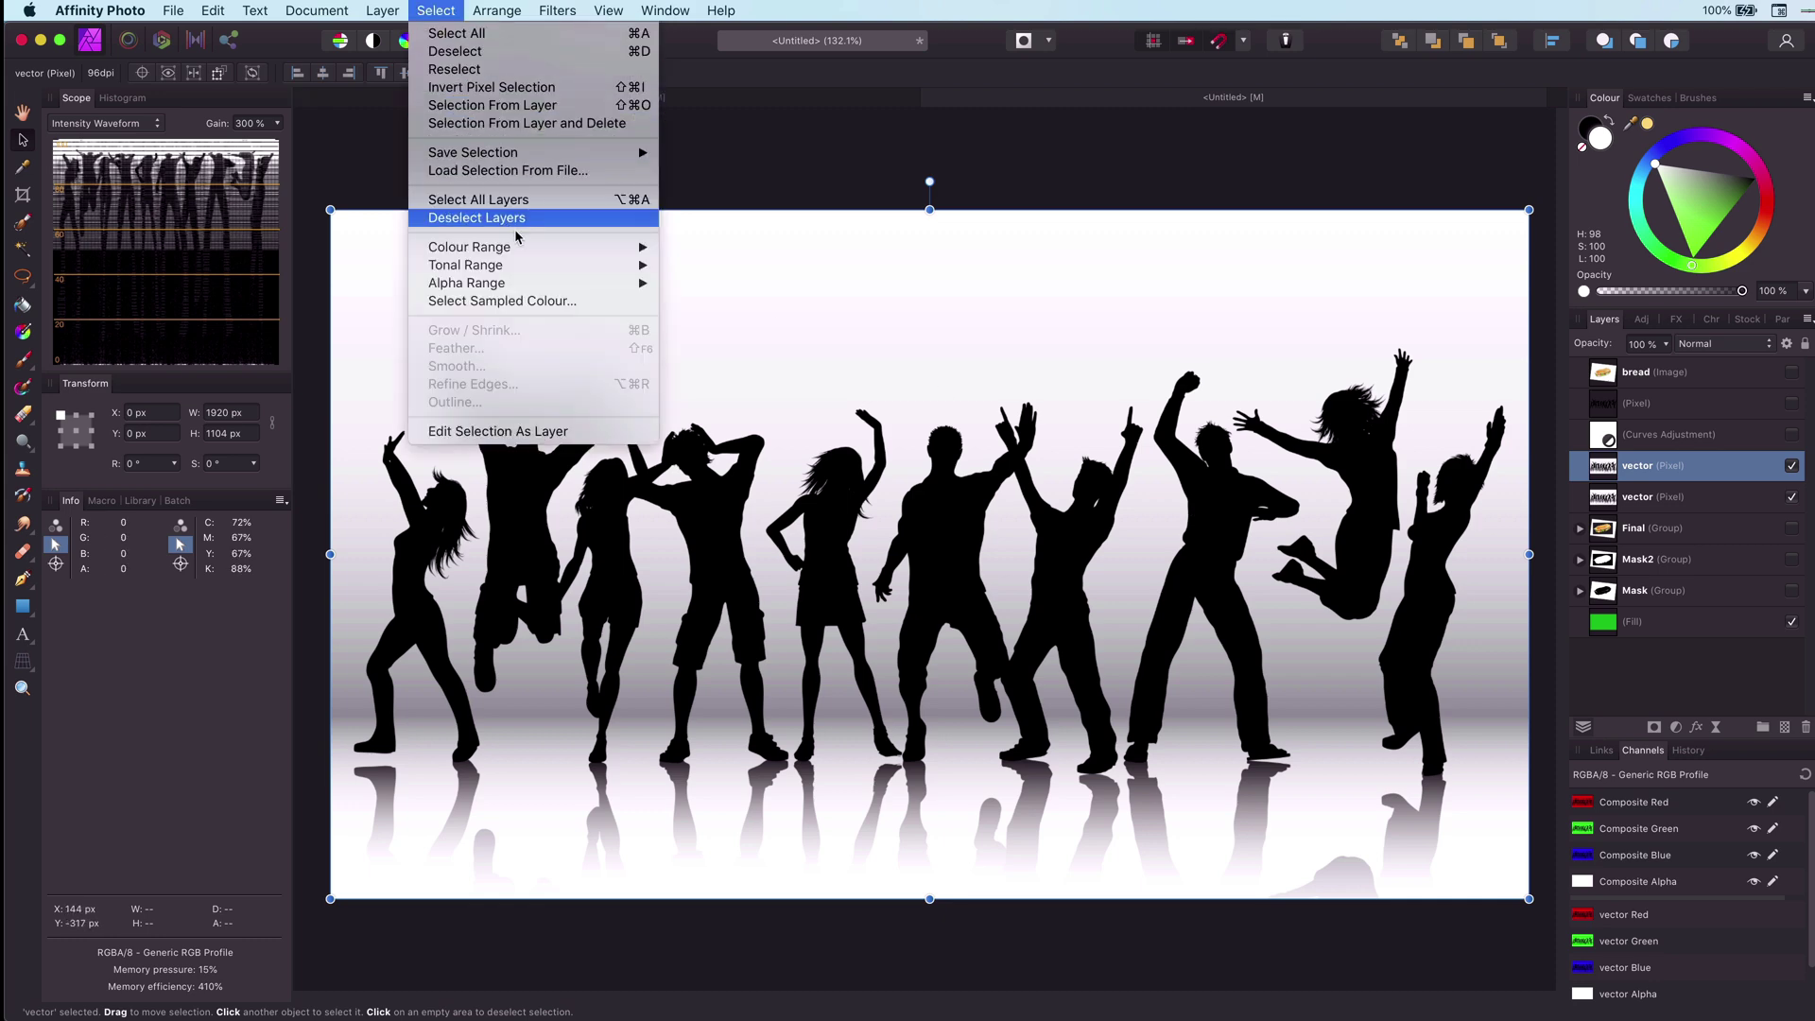
left_click(529, 301)
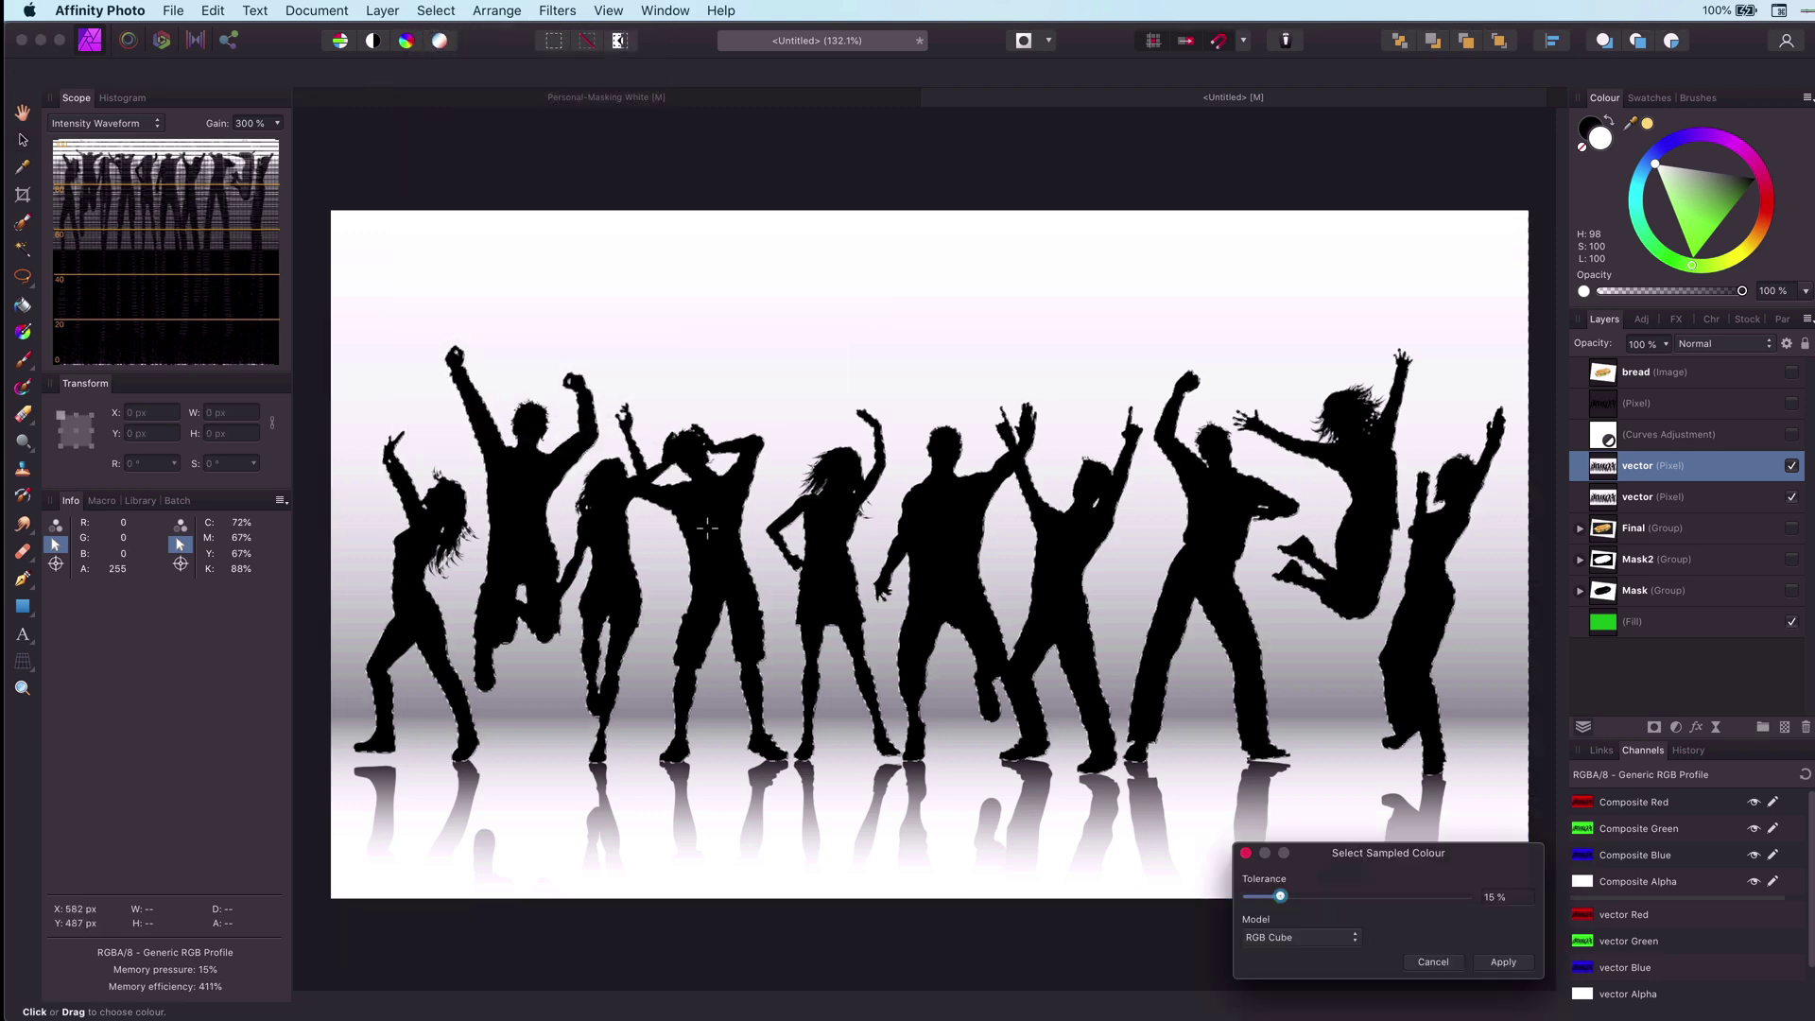
left_click(718, 540)
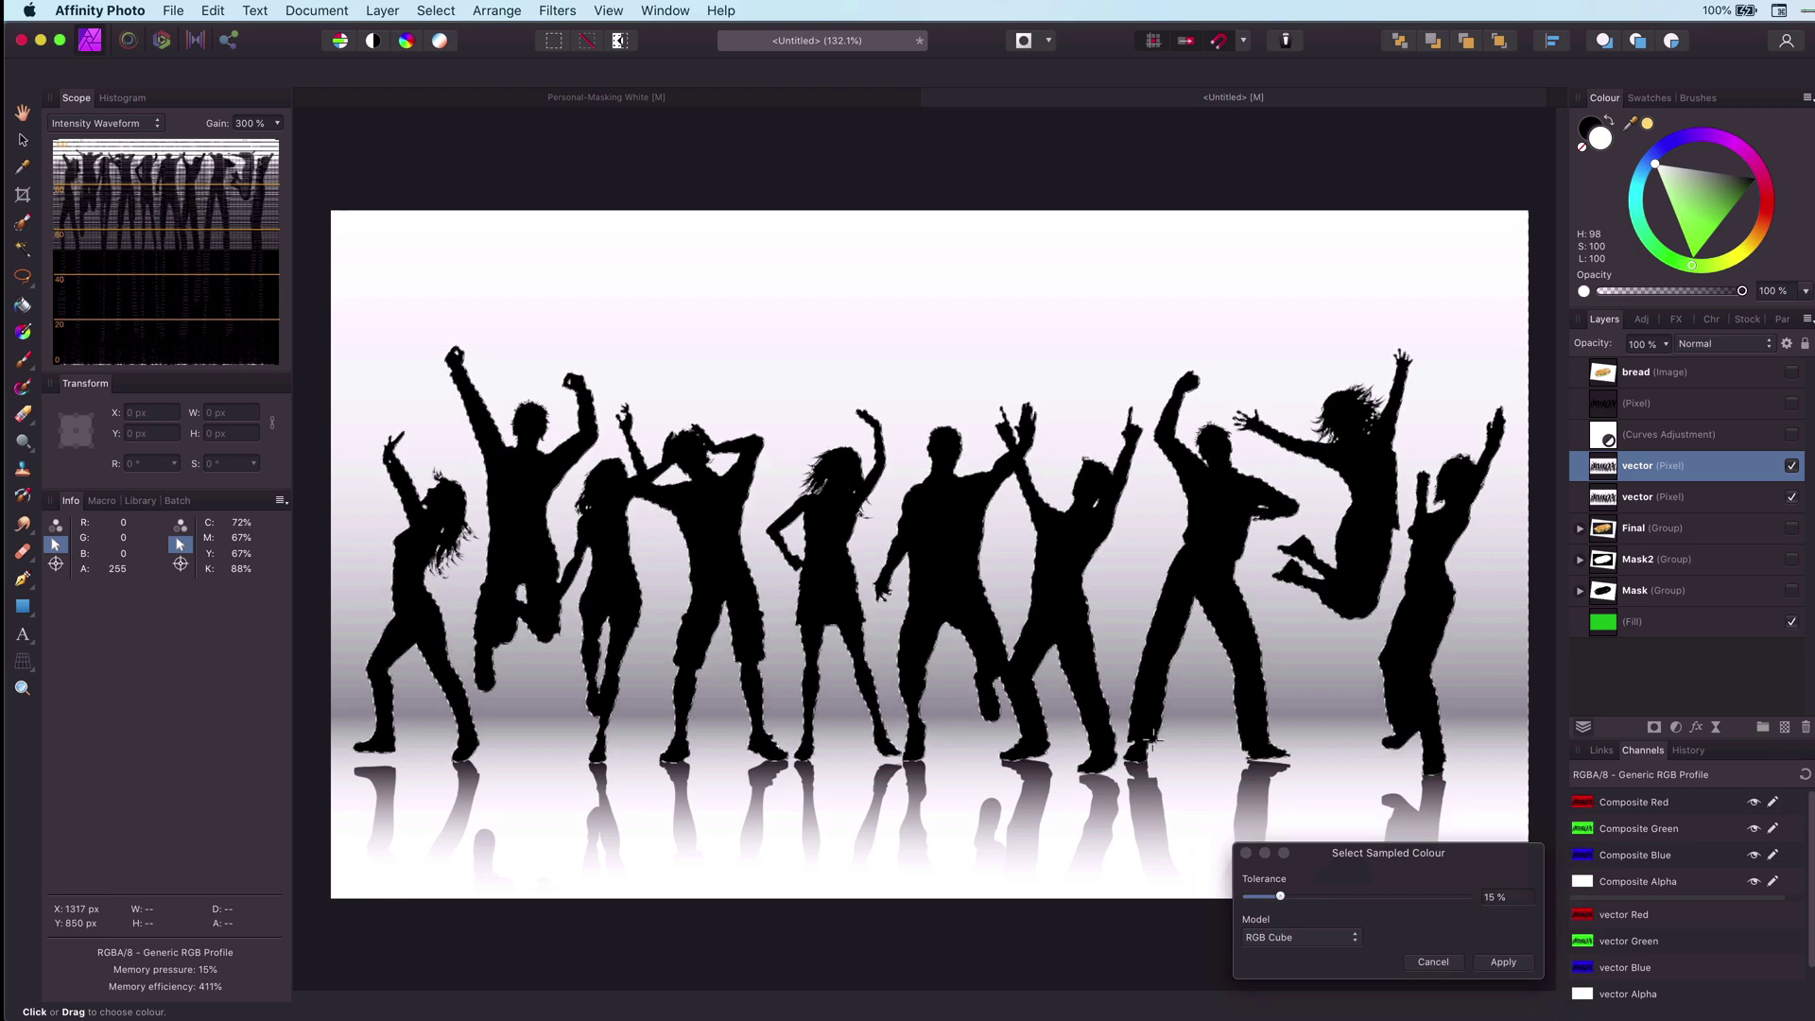
mouse_move(1281, 897)
left_mouse_down()
mouse_move(1362, 899)
mouse_move(1262, 898)
left_mouse_up()
left_click(1491, 965)
Step: Invert the pixel selection and delete the background around the silhouettes on the duplicated vector layer
left_click(436, 11)
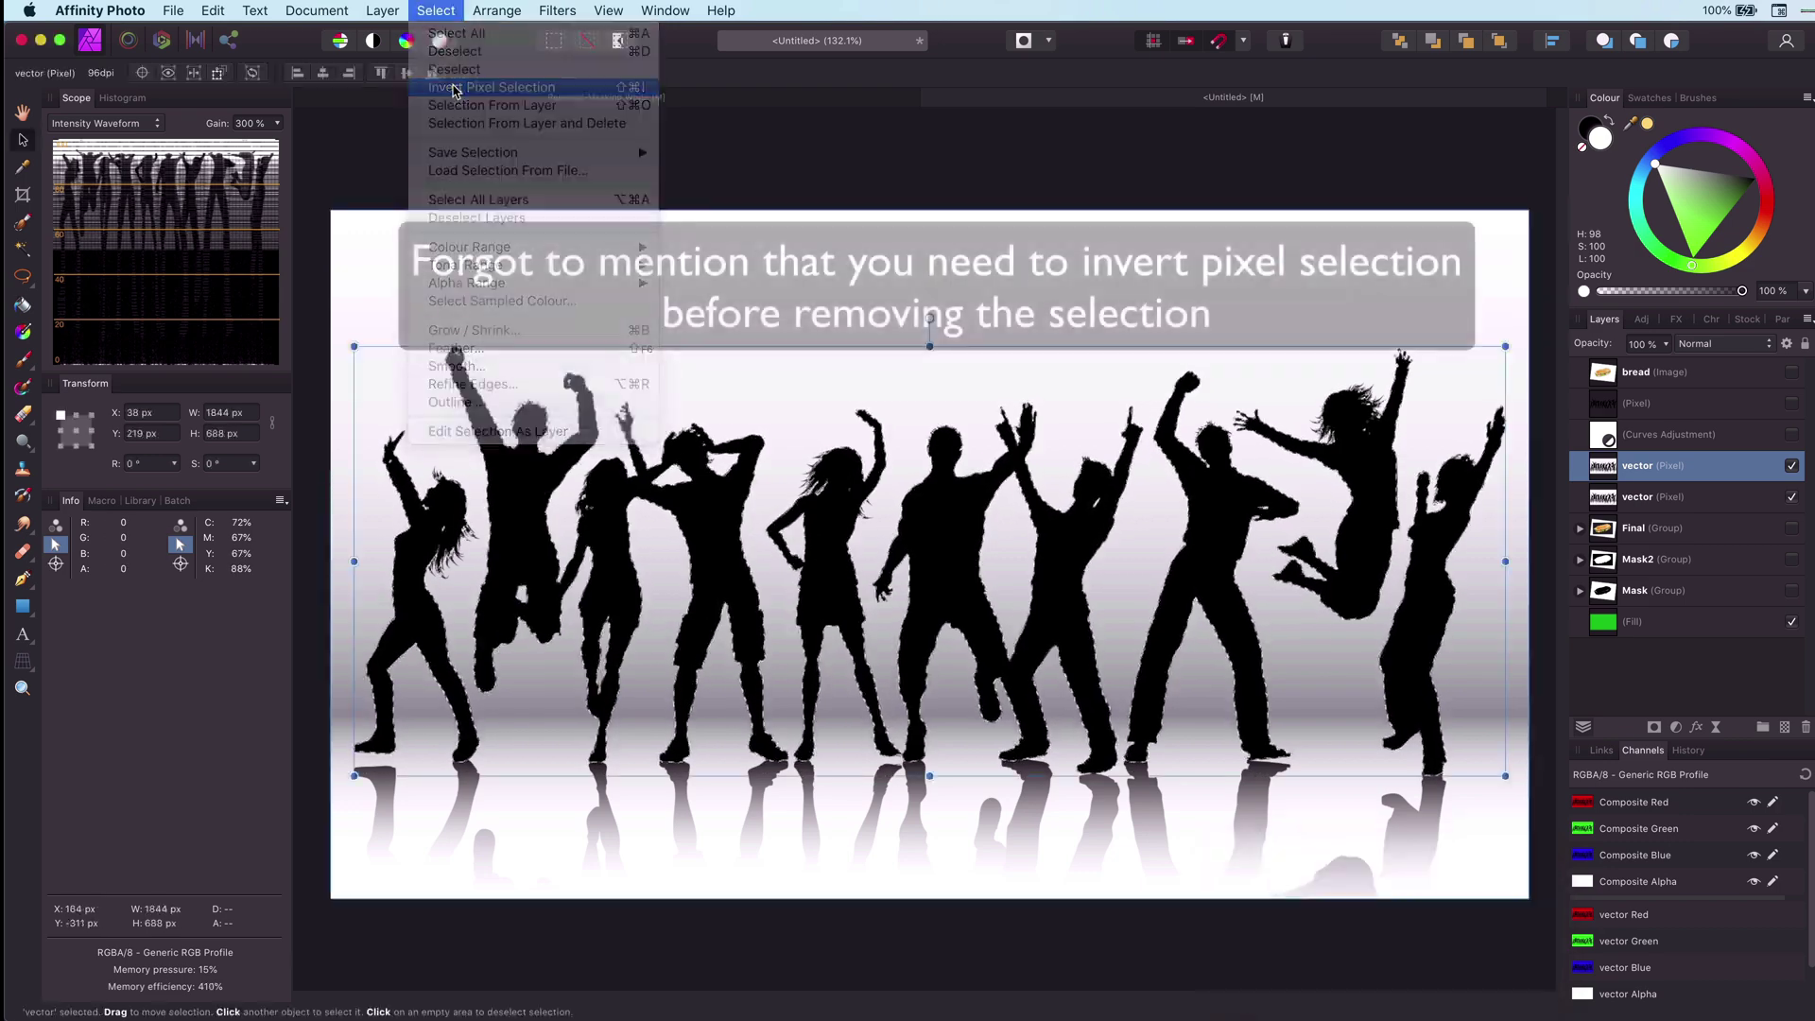
left_click(450, 87)
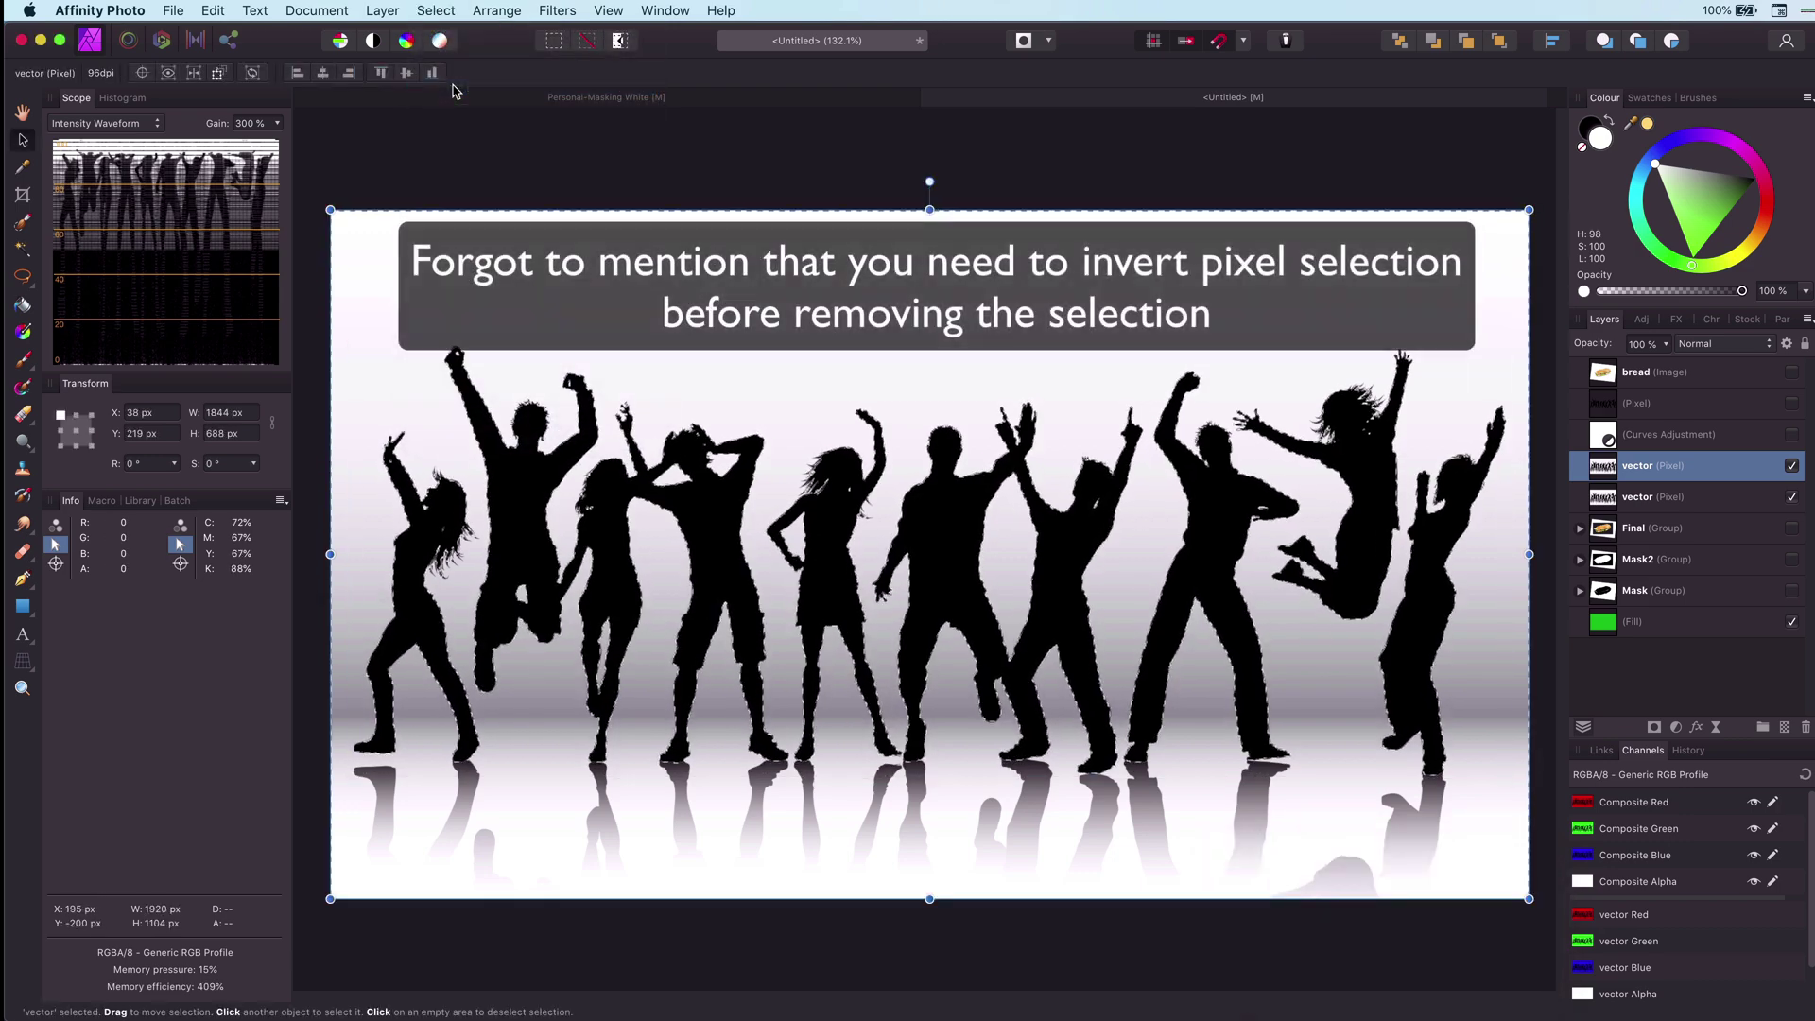
key("Delete")
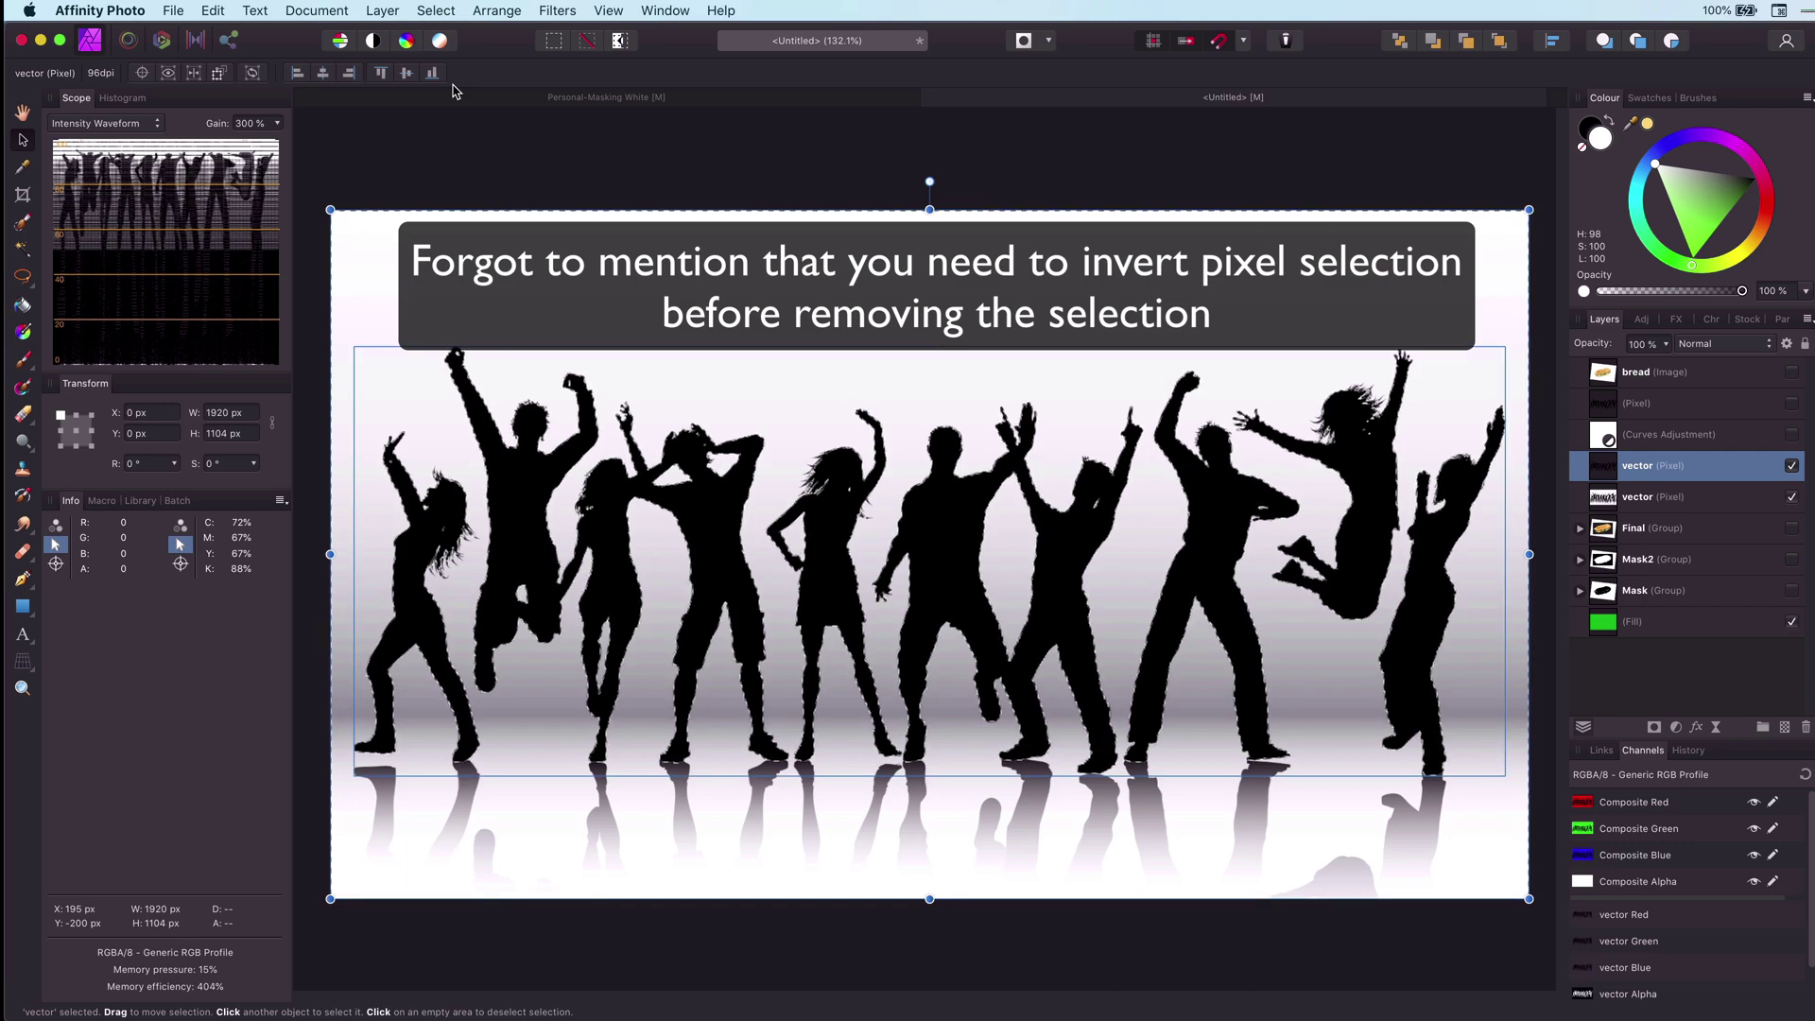
Step: Hide the original vector layer and clear both the pixel selection and the layer selection
left_click(1791, 496)
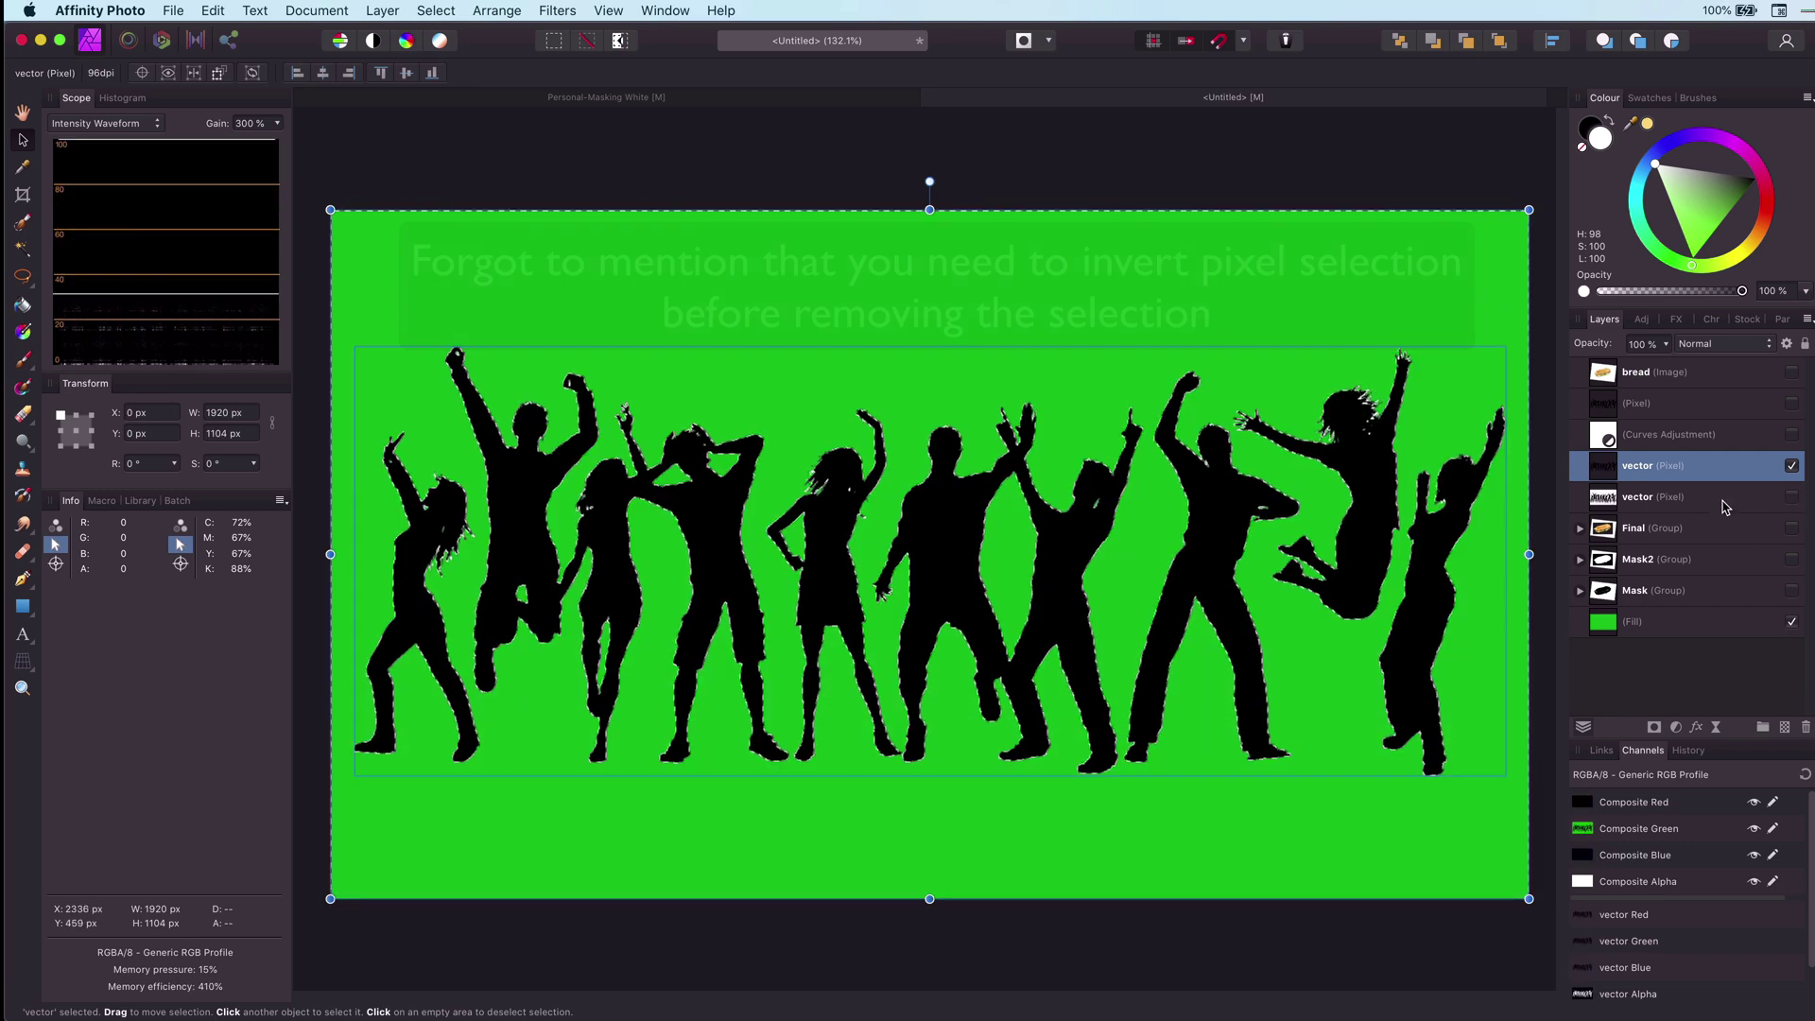
key("super+d")
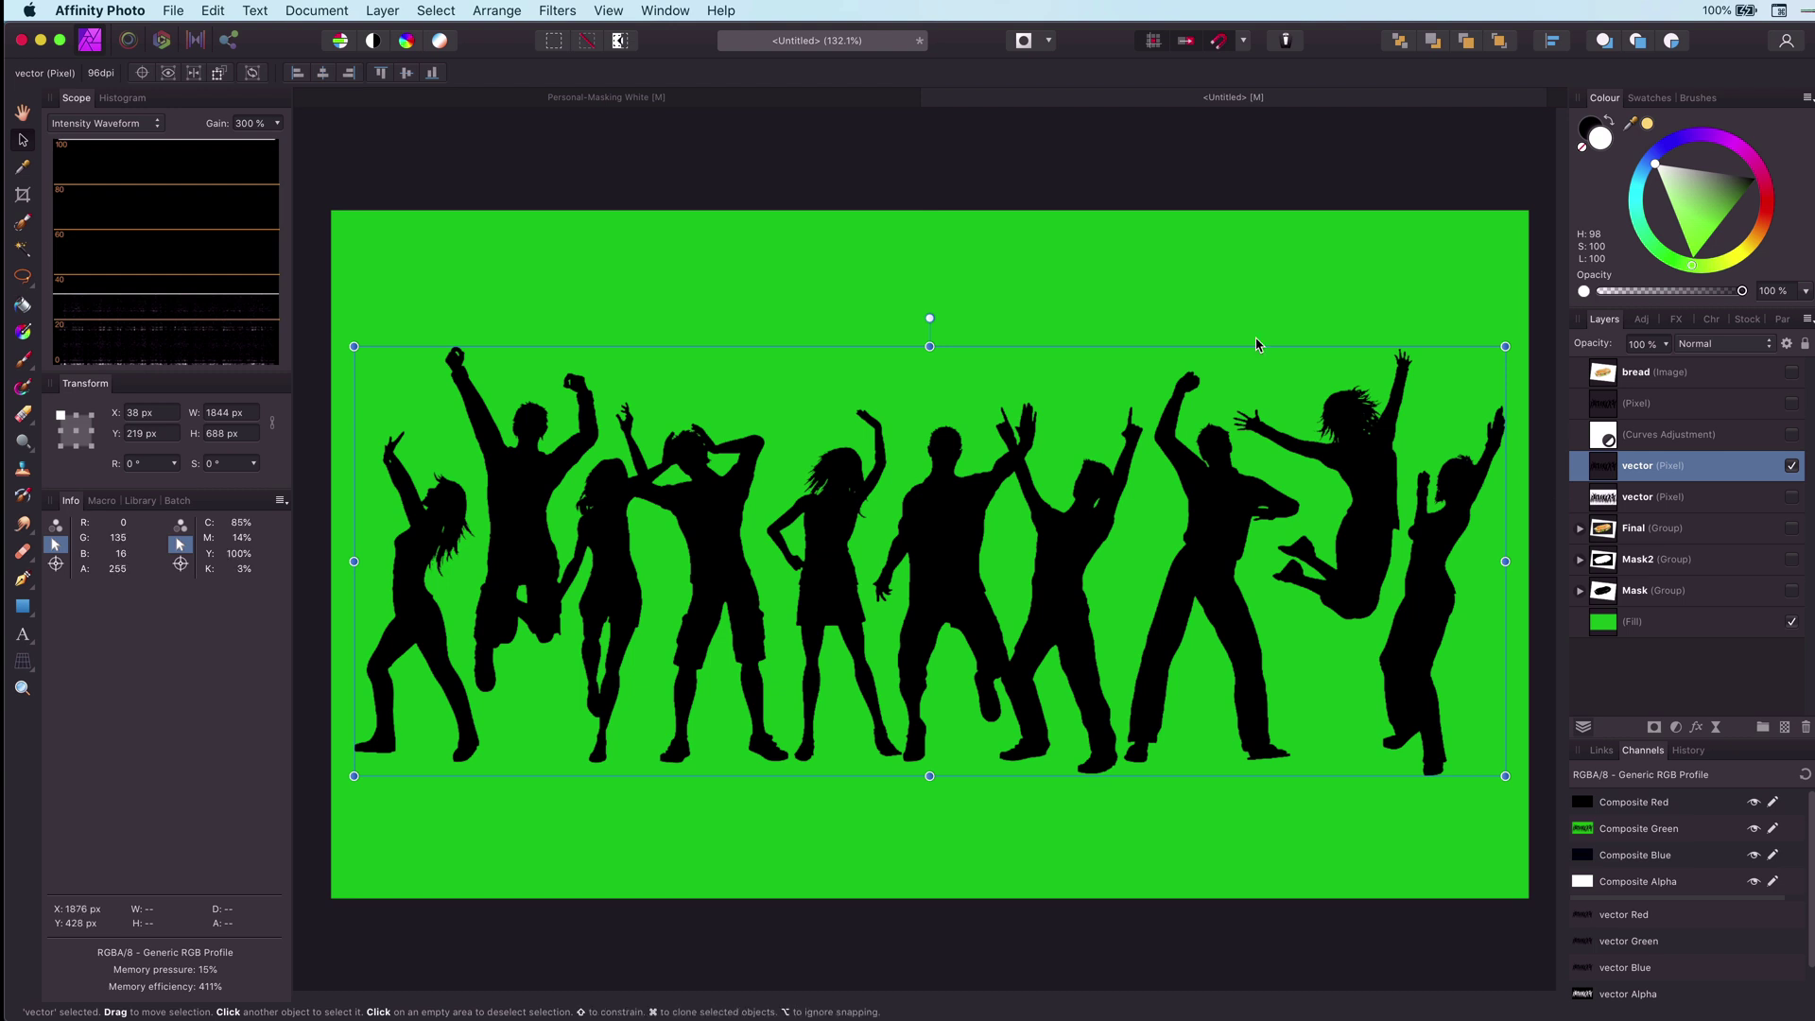
left_click(1019, 146)
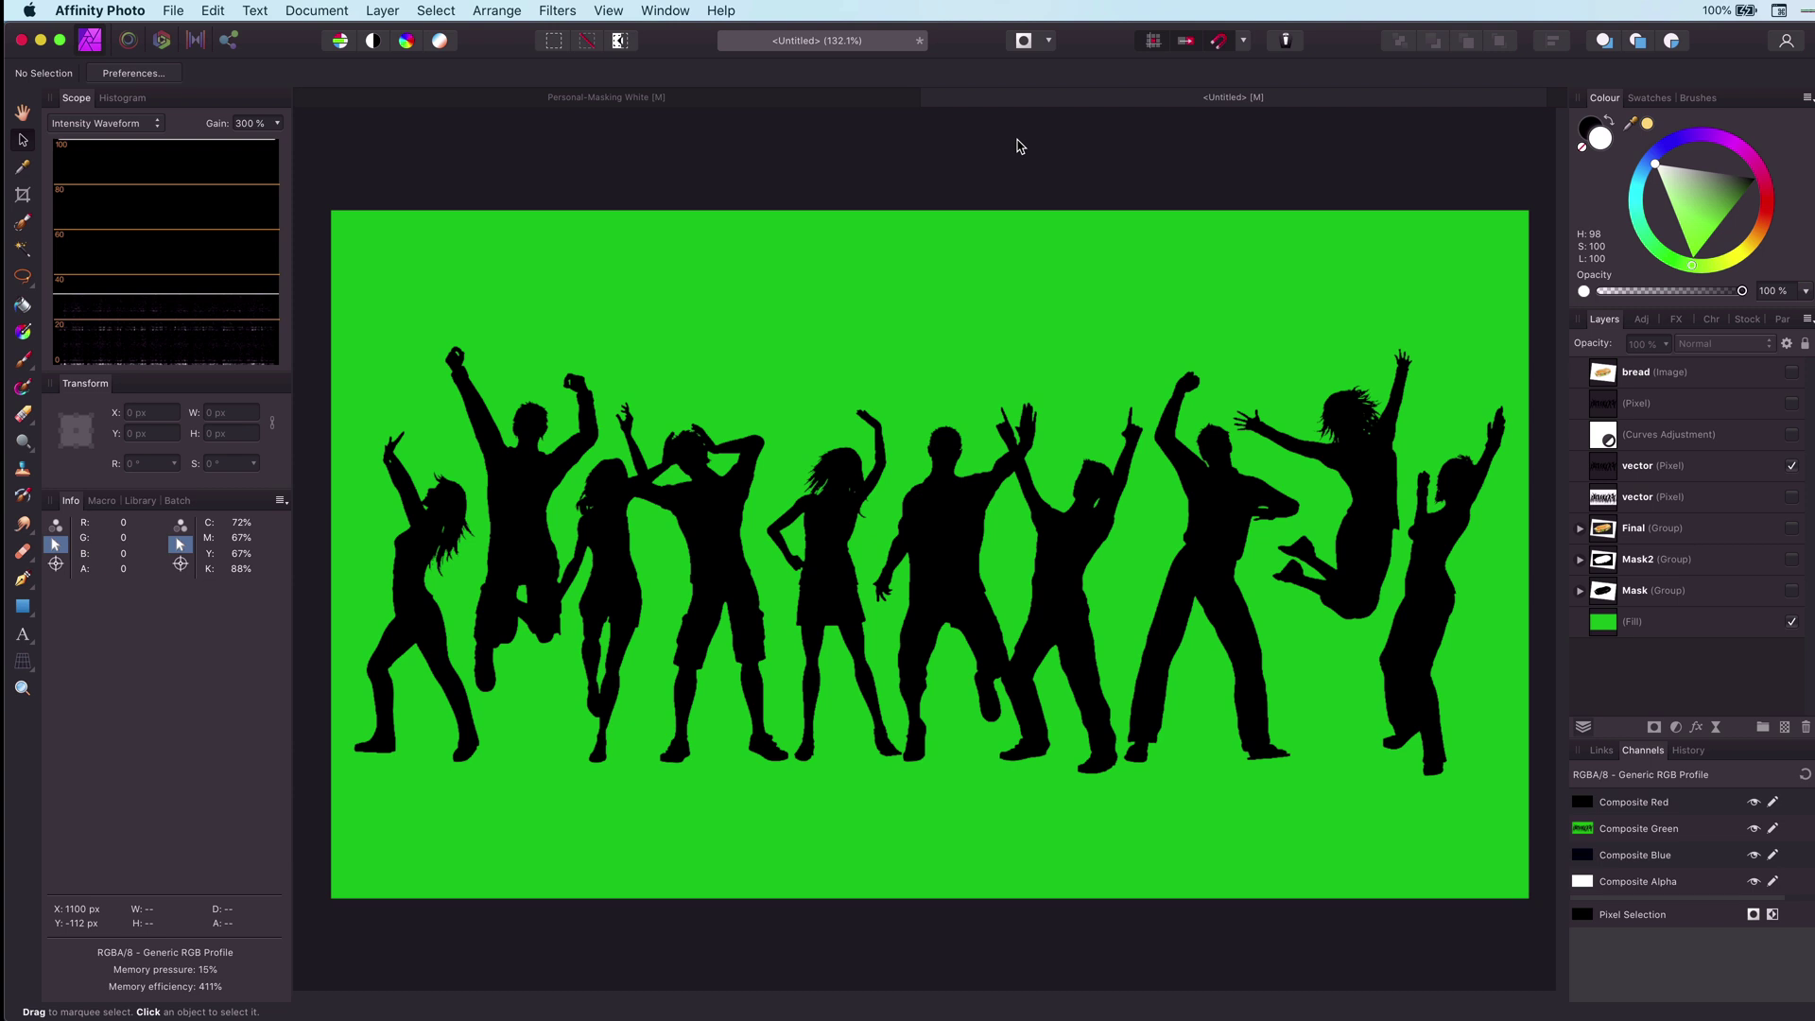
Step: Swap visibility from the cut-out vector layer to the original vector layer and duplicate the original
left_click(1793, 467)
left_click(1792, 497)
left_click(1688, 501)
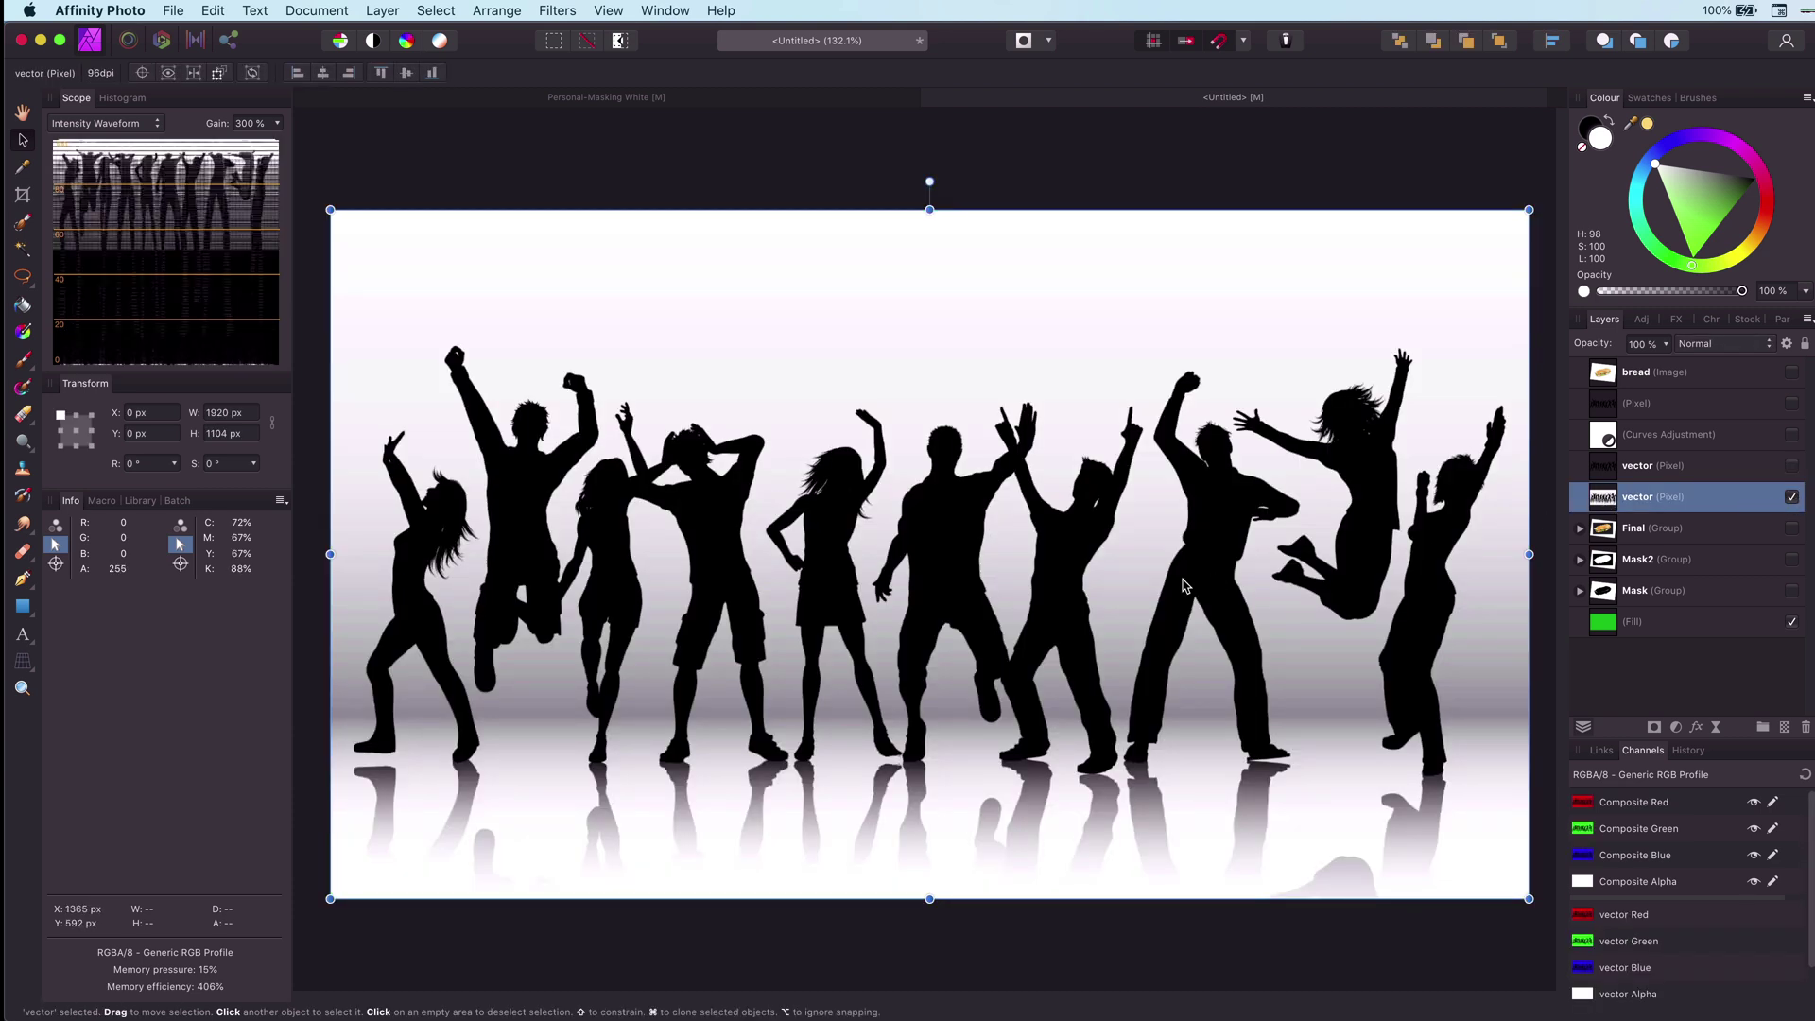
key("super+j")
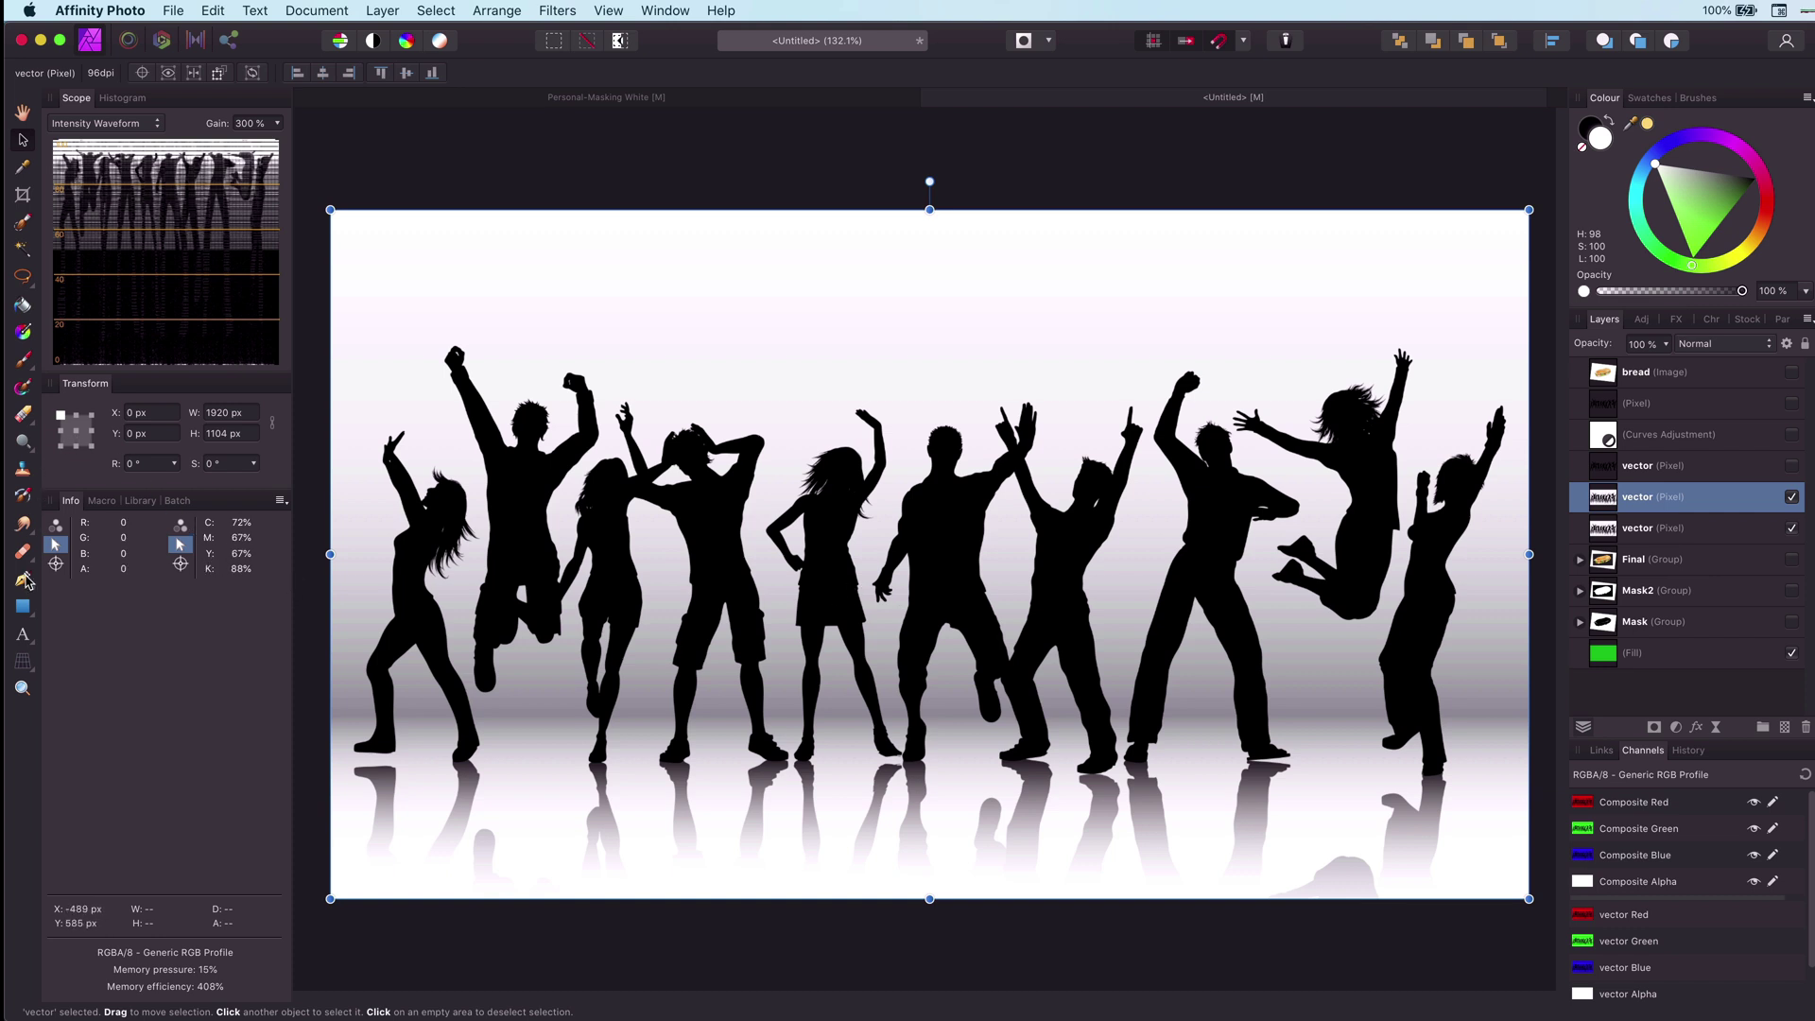
Step: Flood fill the third silhouette from the right orange (H 22, S 100, L 50) and the woman left of centre red (H 356)
left_click(21, 310)
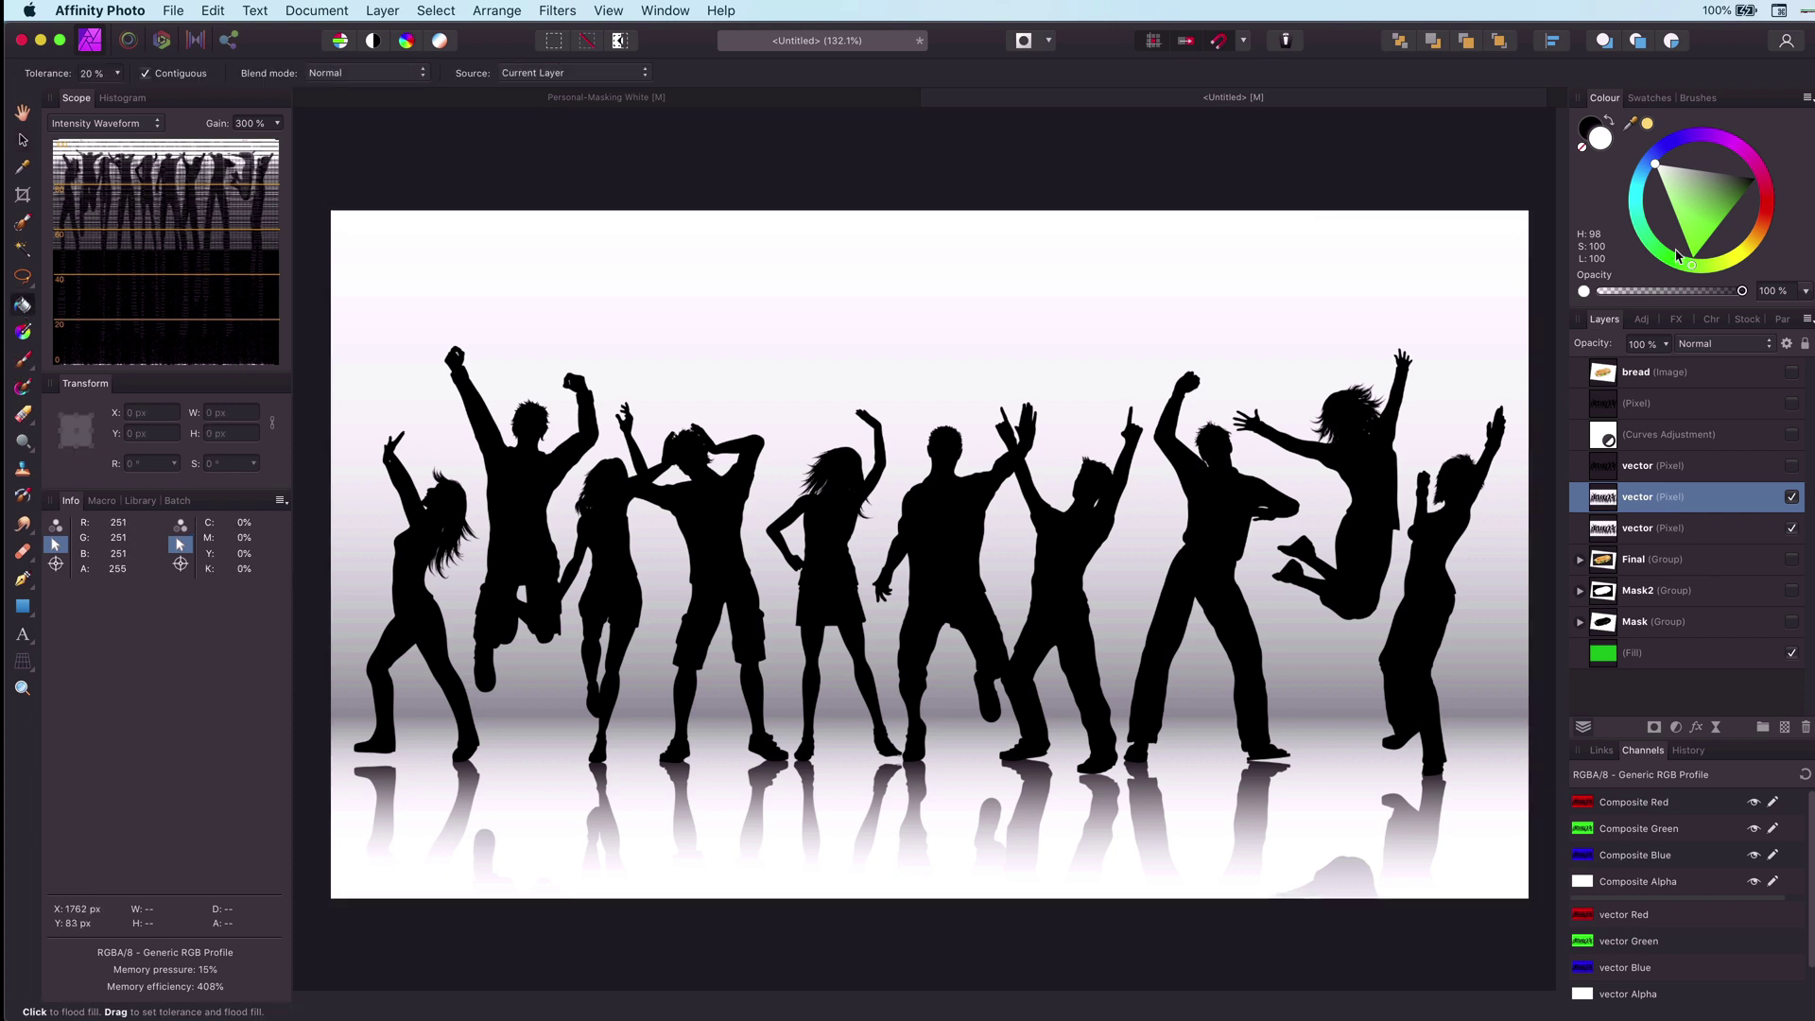
left_click(1717, 212)
left_click(1757, 223)
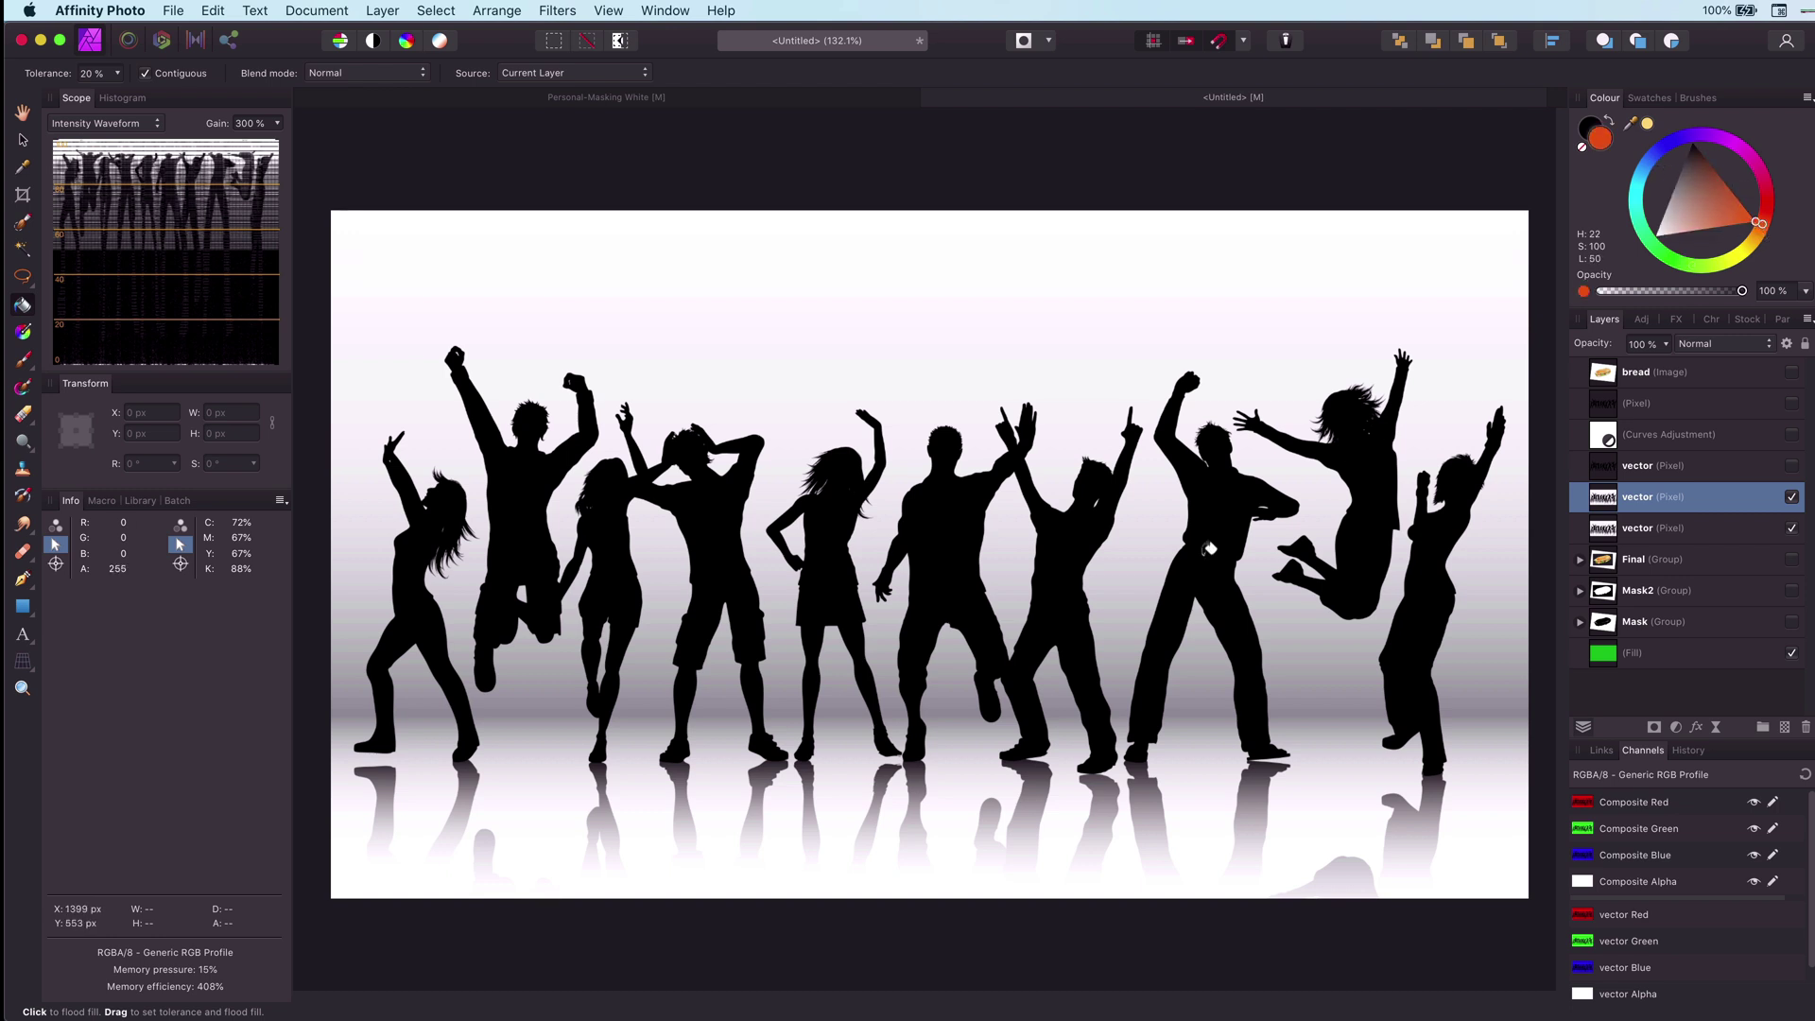
left_click(1218, 547)
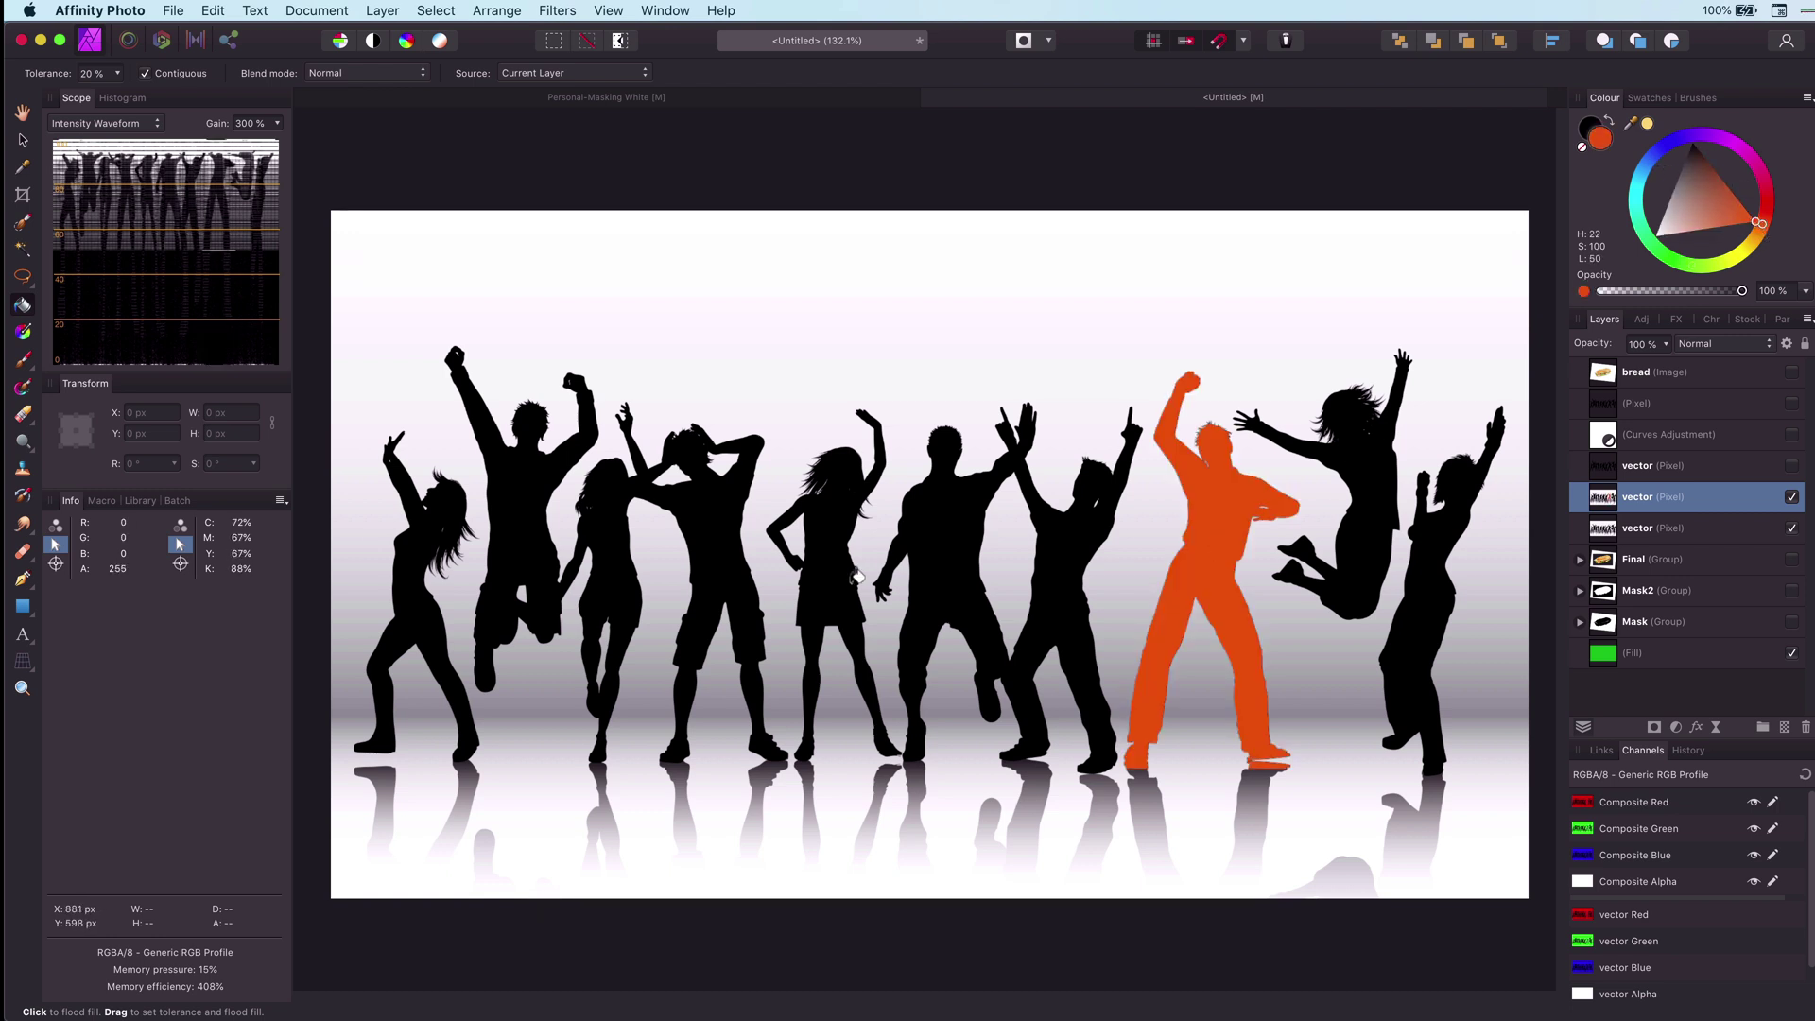
left_click(1763, 196)
left_click(822, 551)
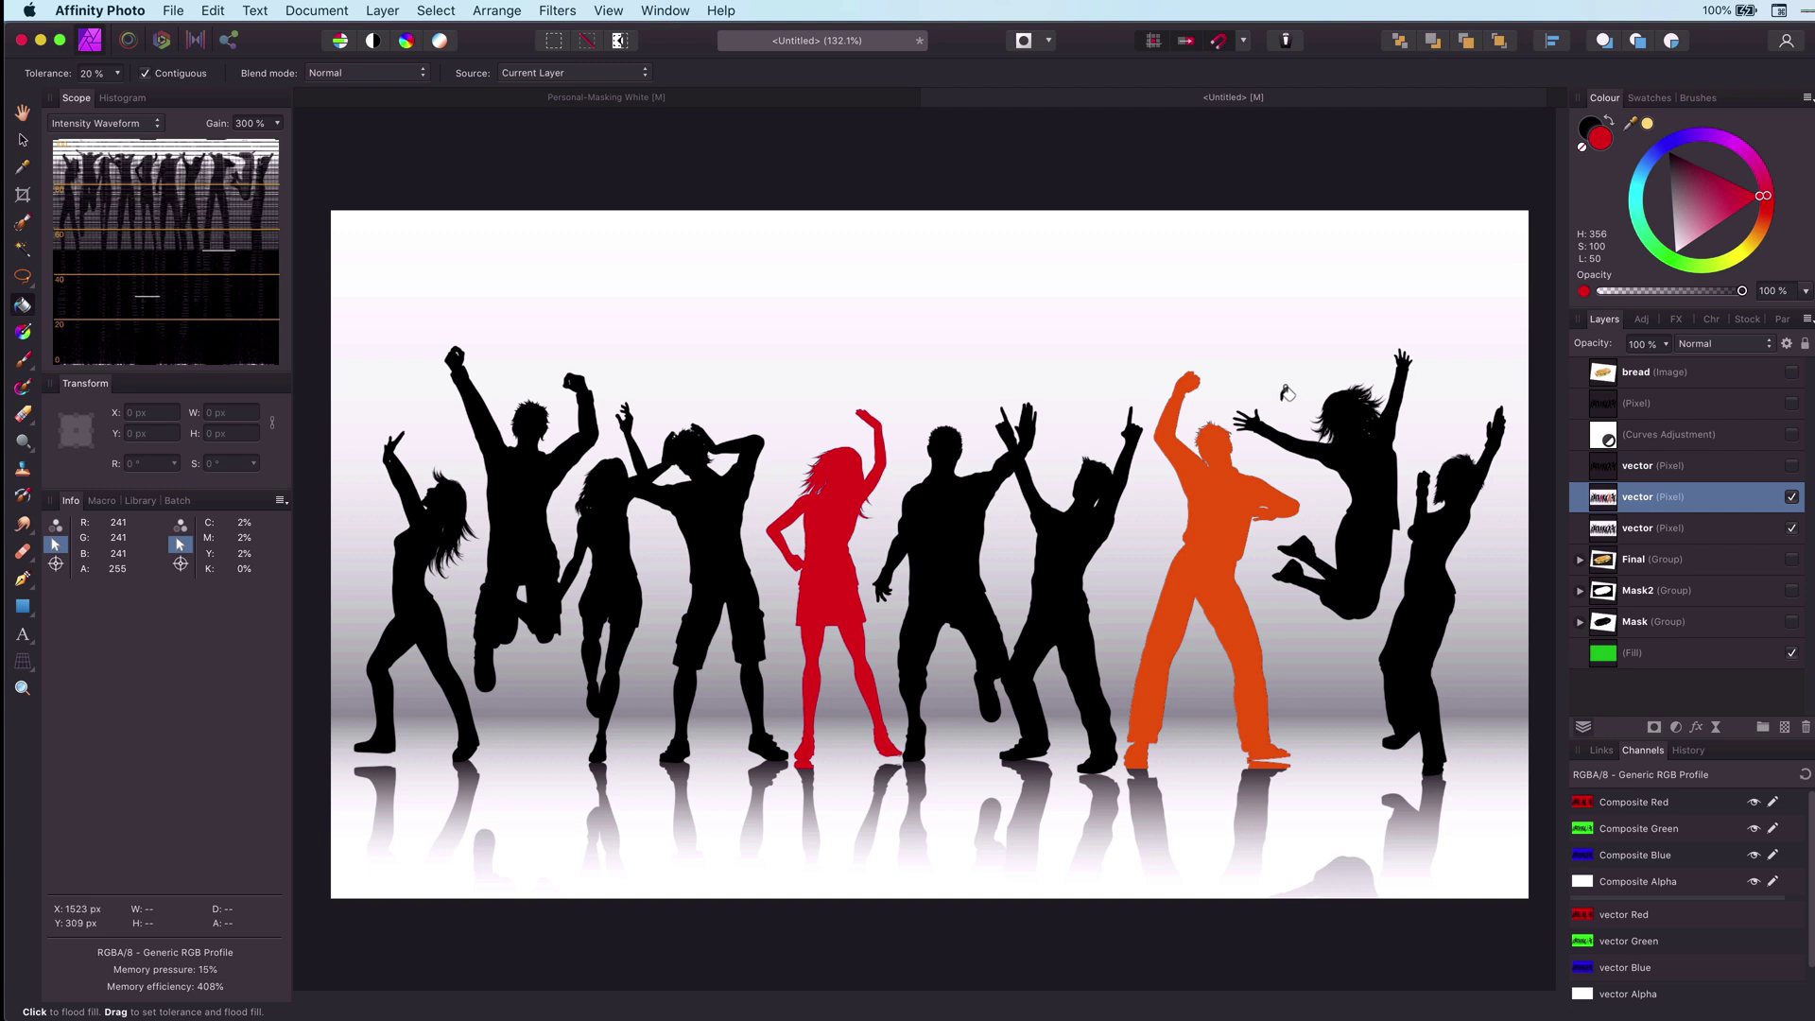
Step: Select the remaining black silhouettes by sampled colour at 15% tolerance in RGB Cube and store the pixel selection as a spare channel
left_click(445, 11)
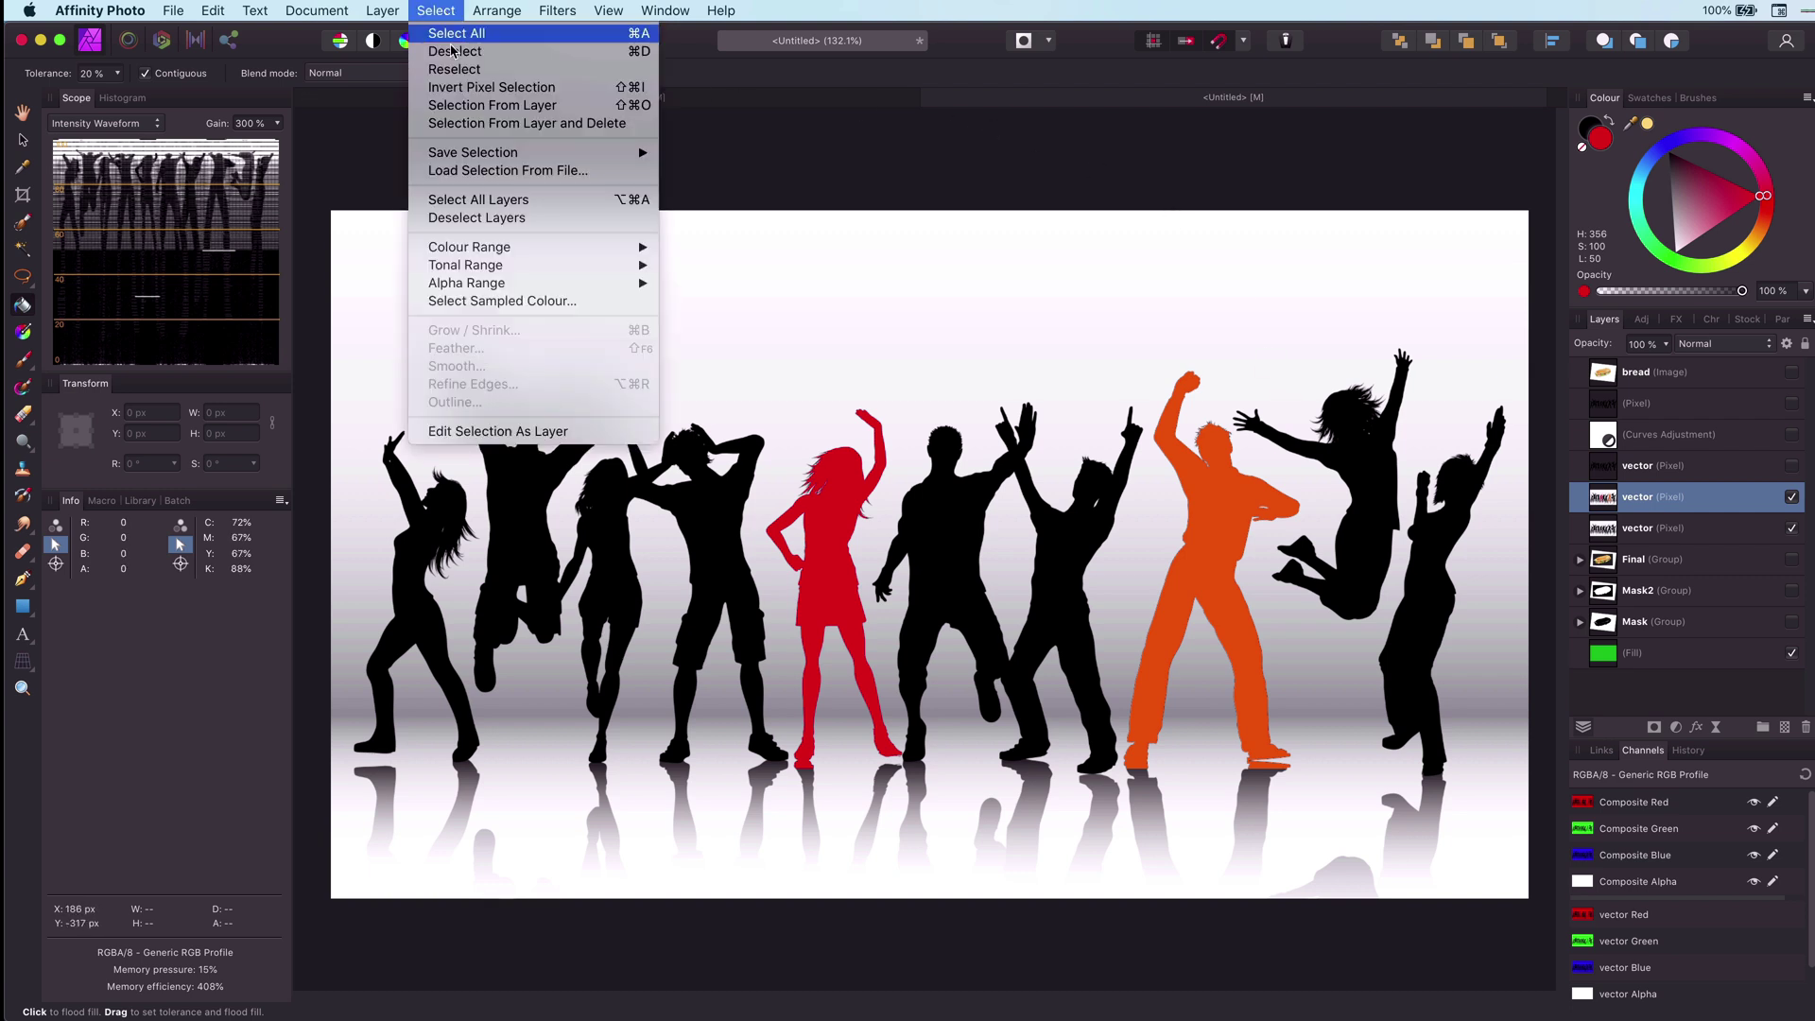
mouse_move(470, 251)
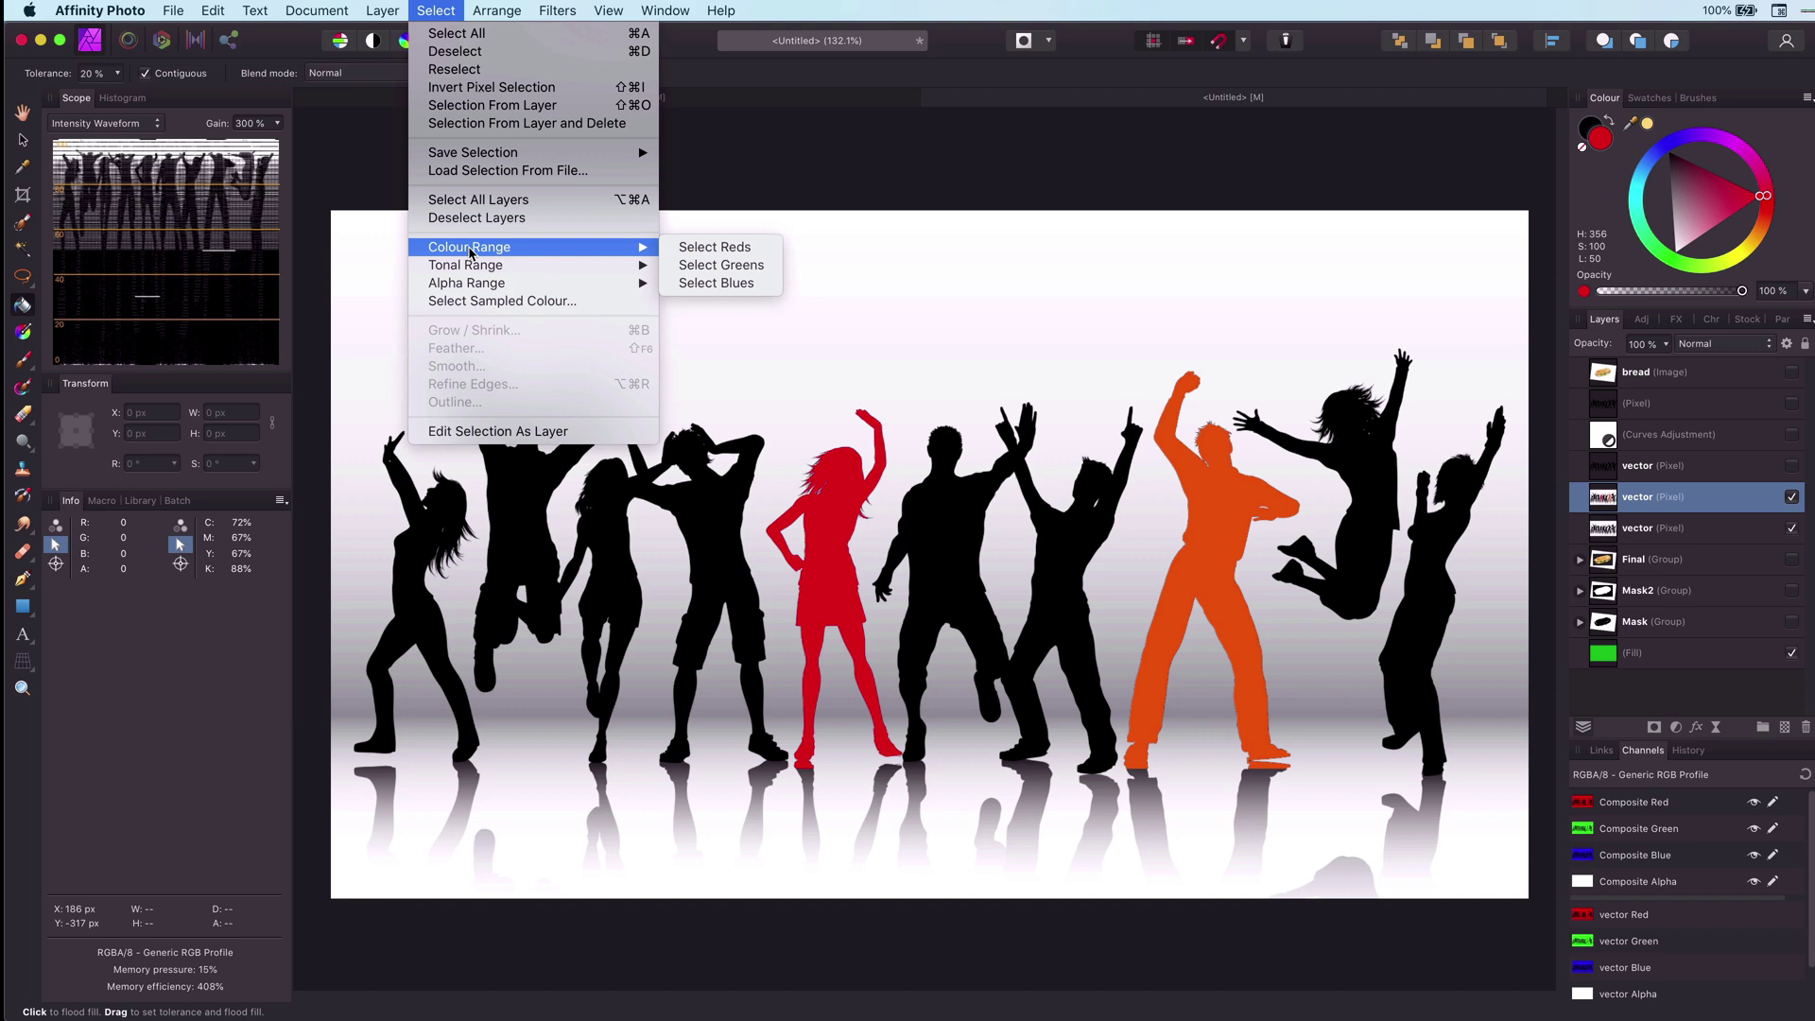
left_click(472, 301)
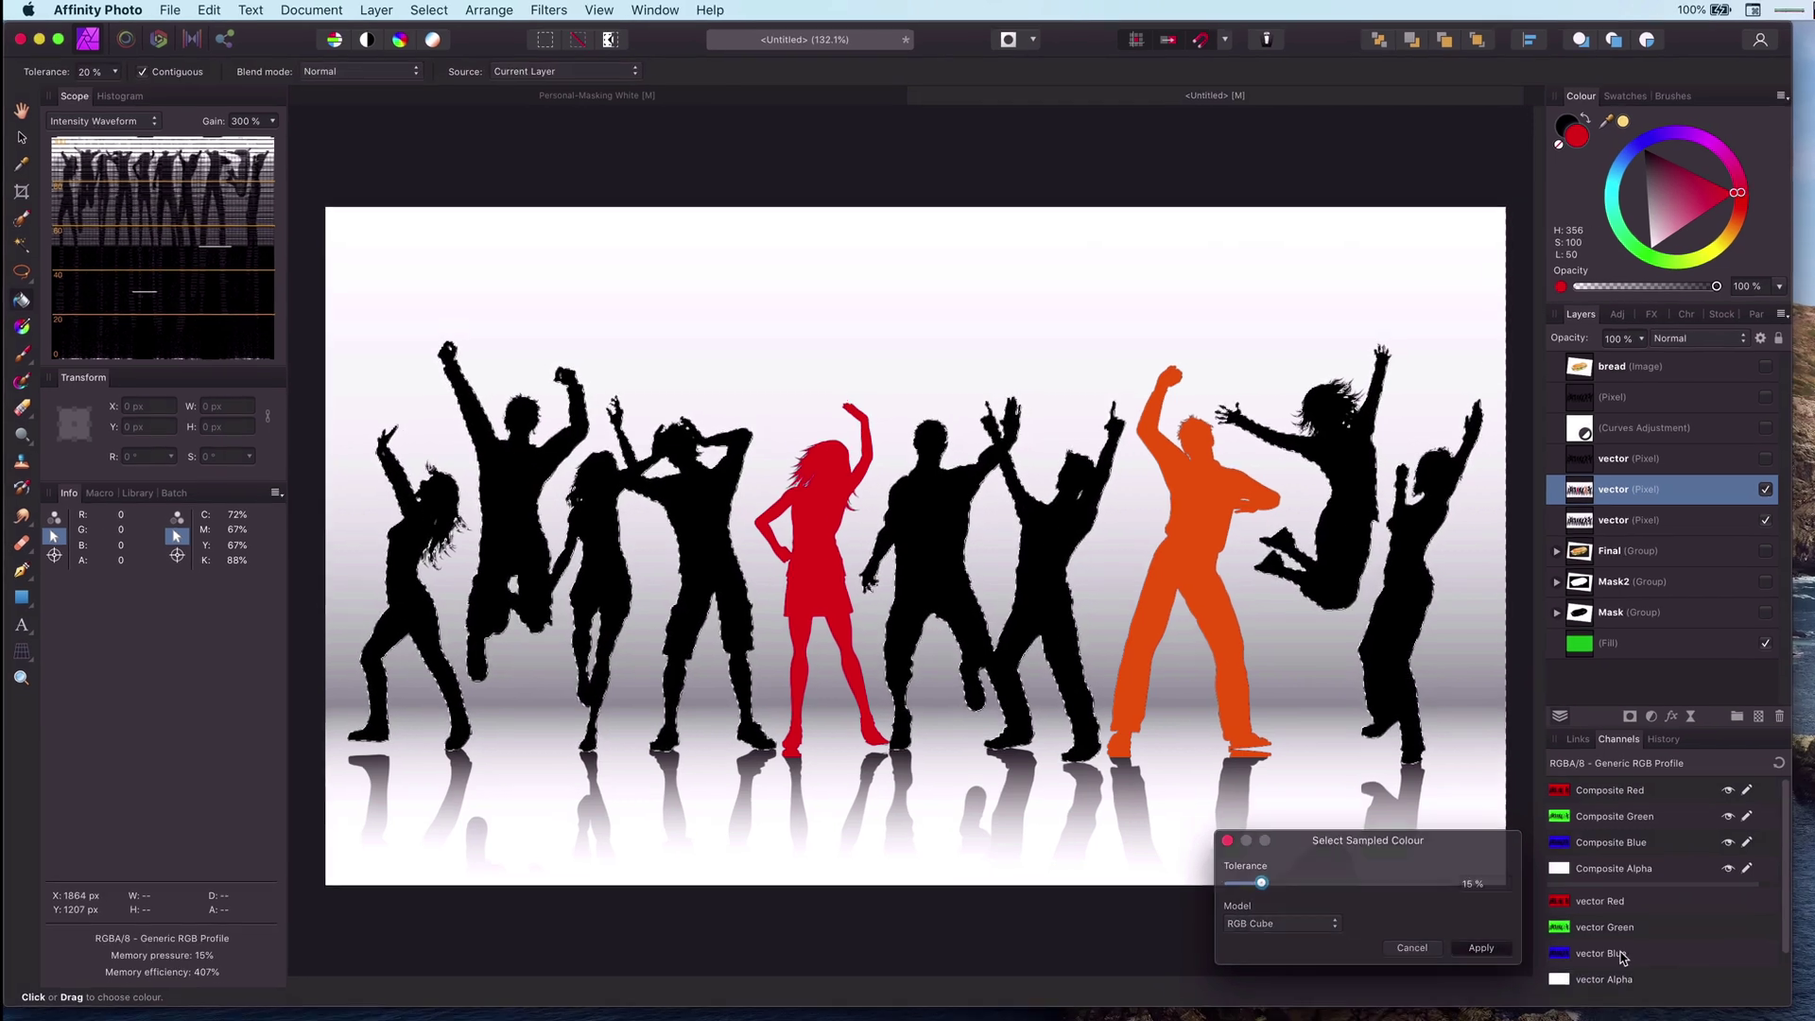
left_click(1503, 961)
key("g")
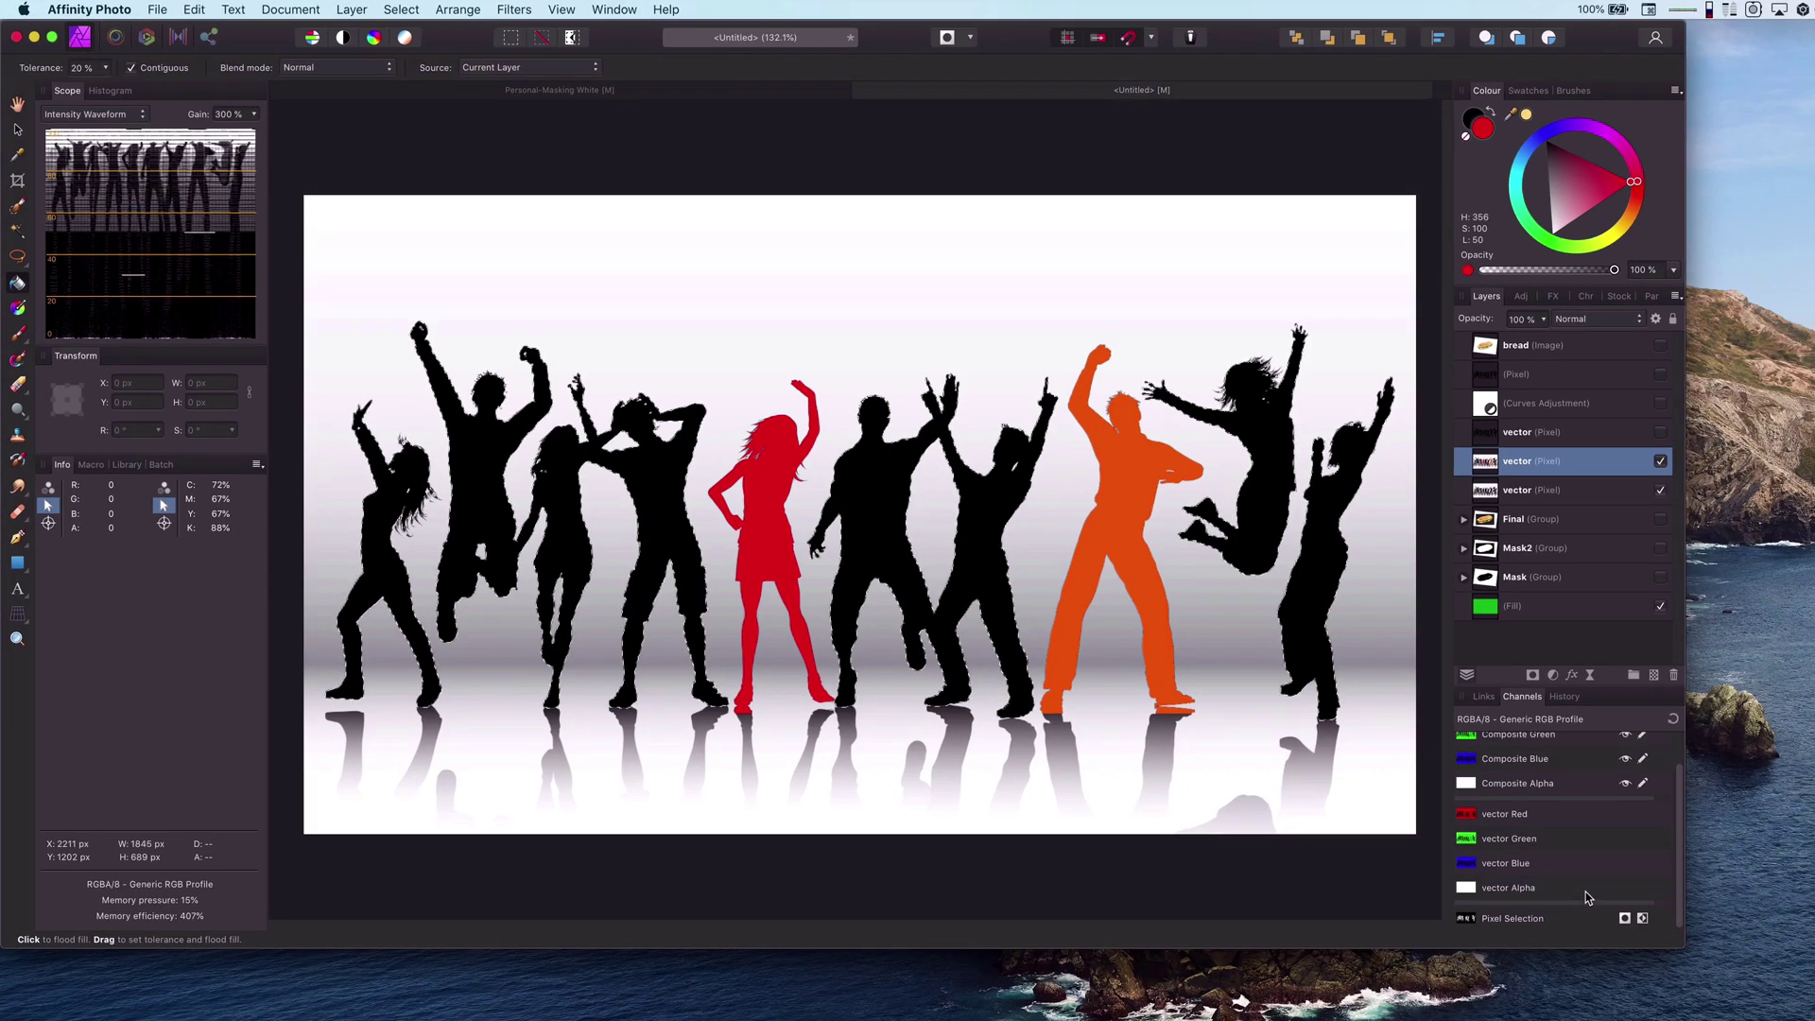
right_click(1532, 922)
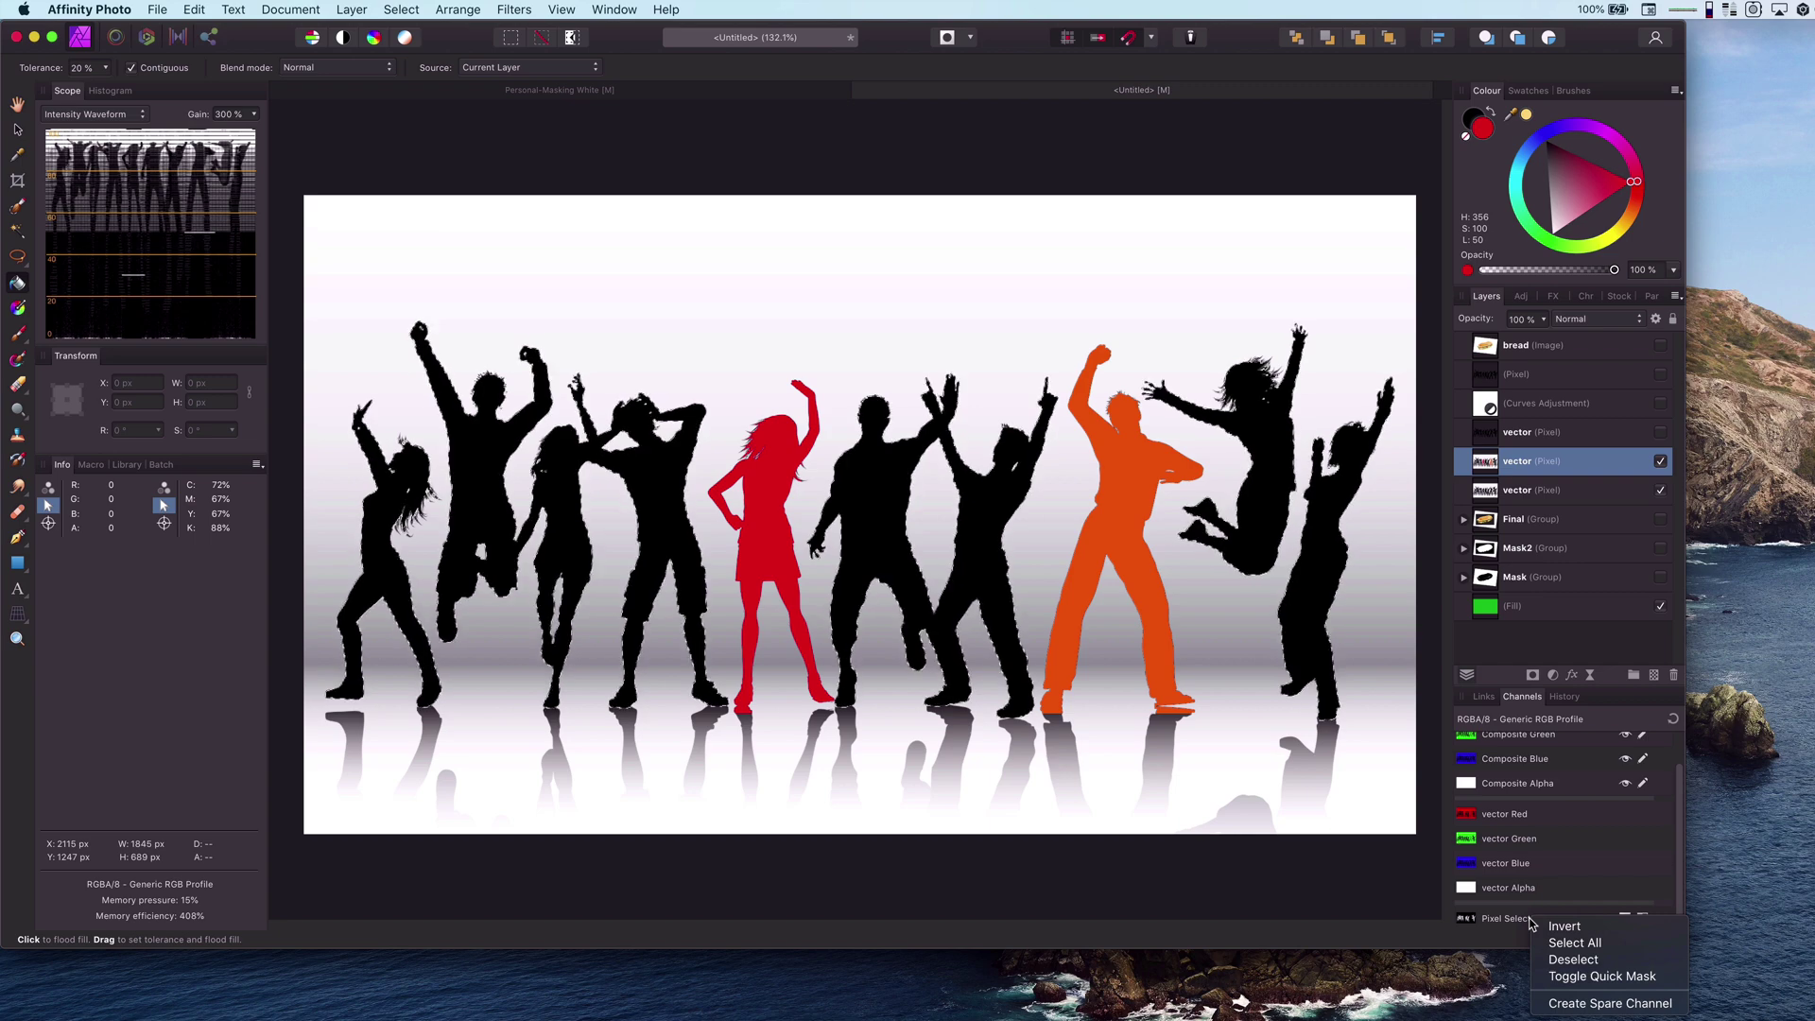
left_click(1610, 1003)
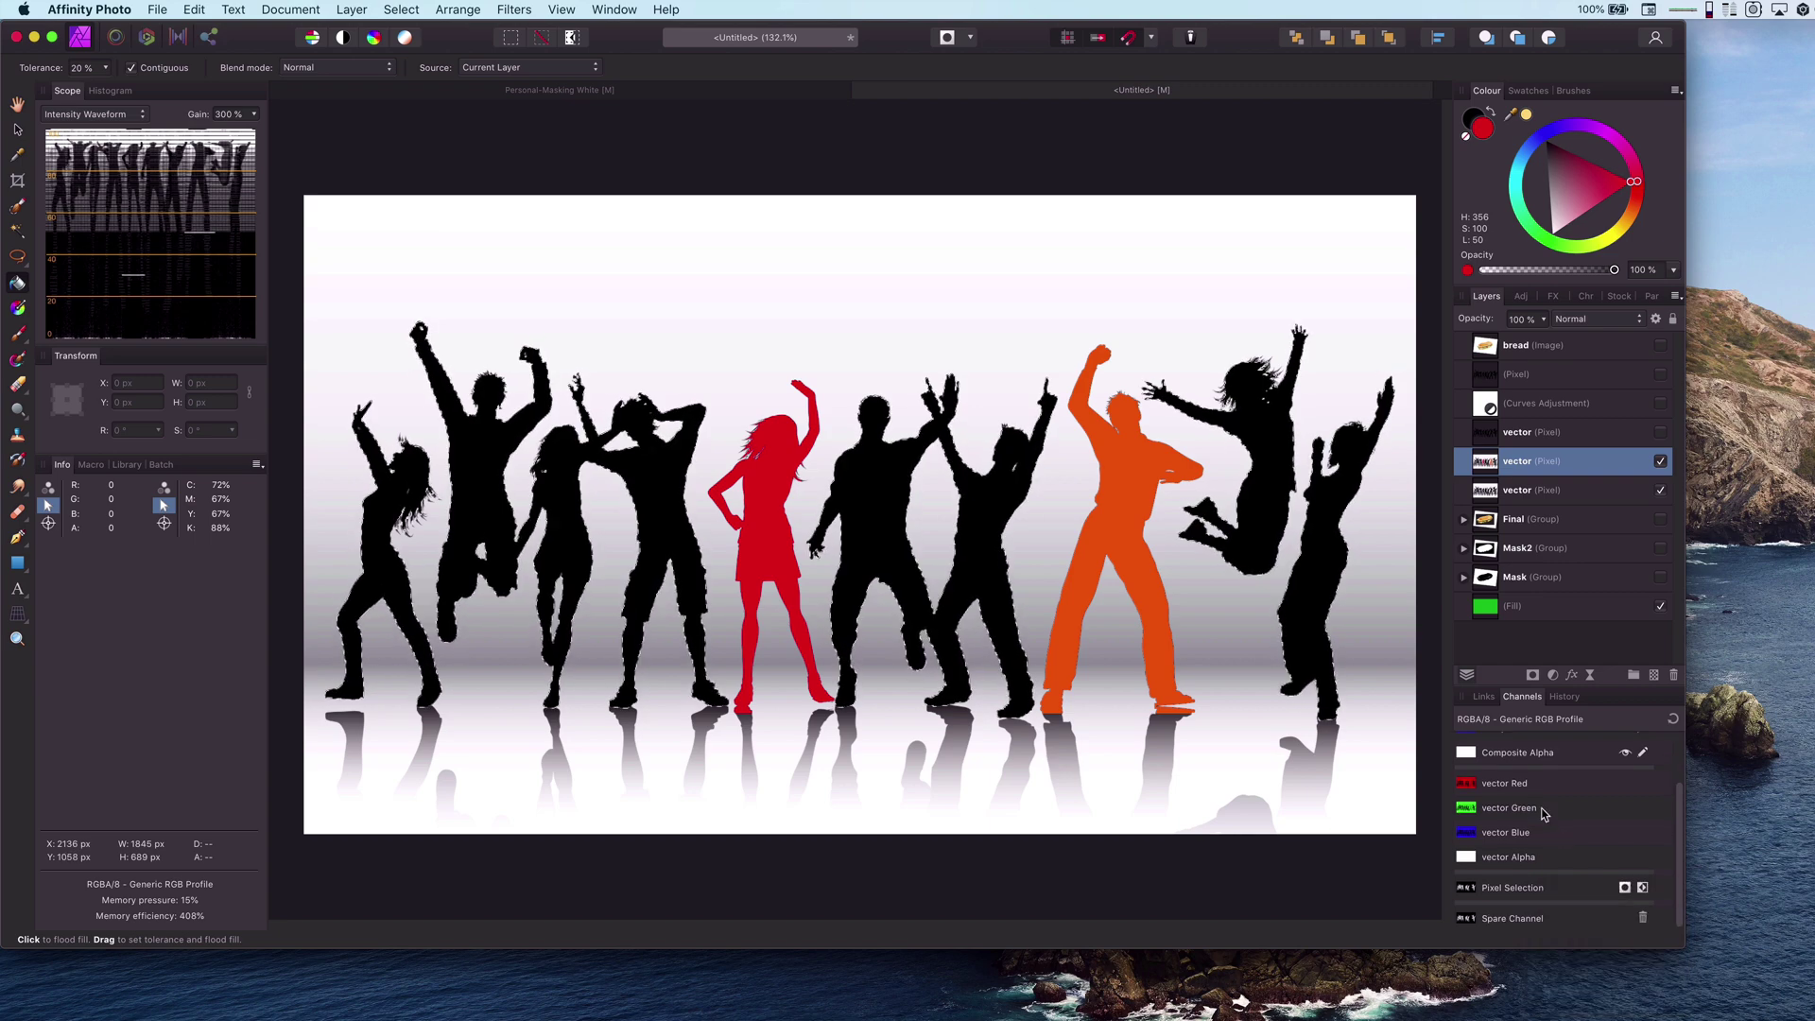
Step: Select the red woman by sampled colour and store the pixel selection as a spare channel
left_click(401, 10)
left_click(435, 266)
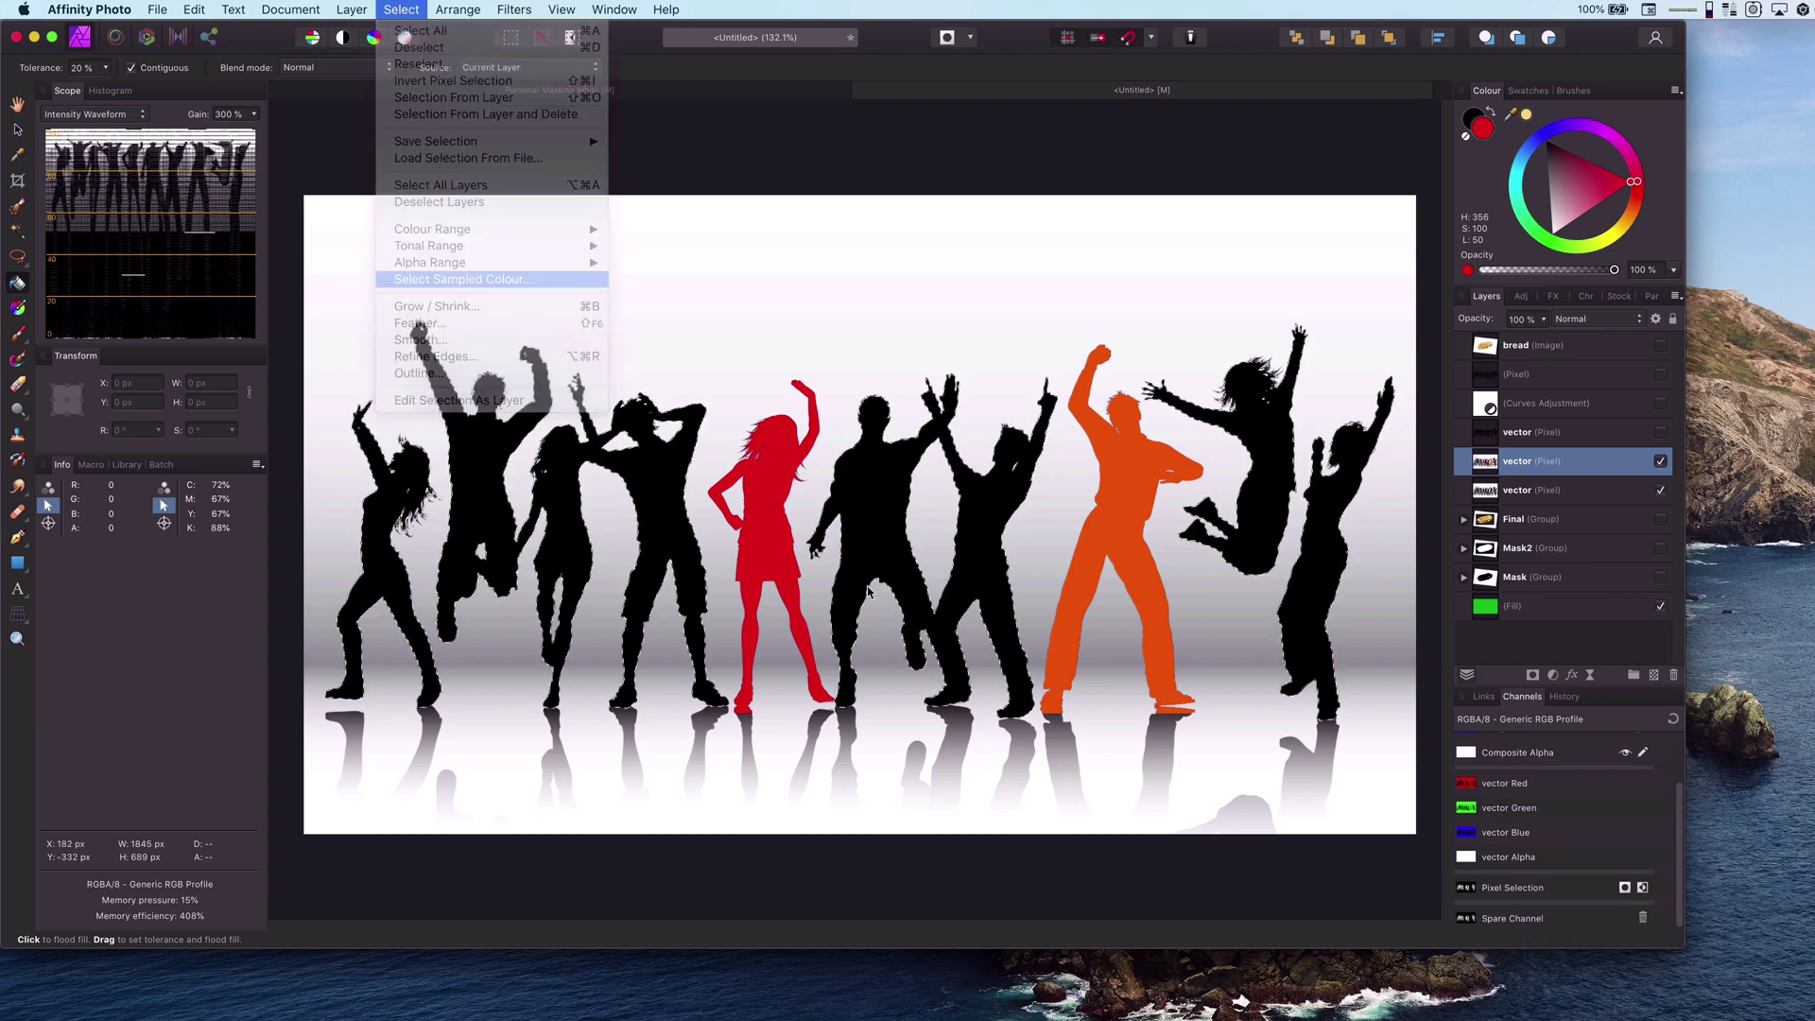
left_click(761, 510)
left_click(1392, 894)
right_click(1598, 890)
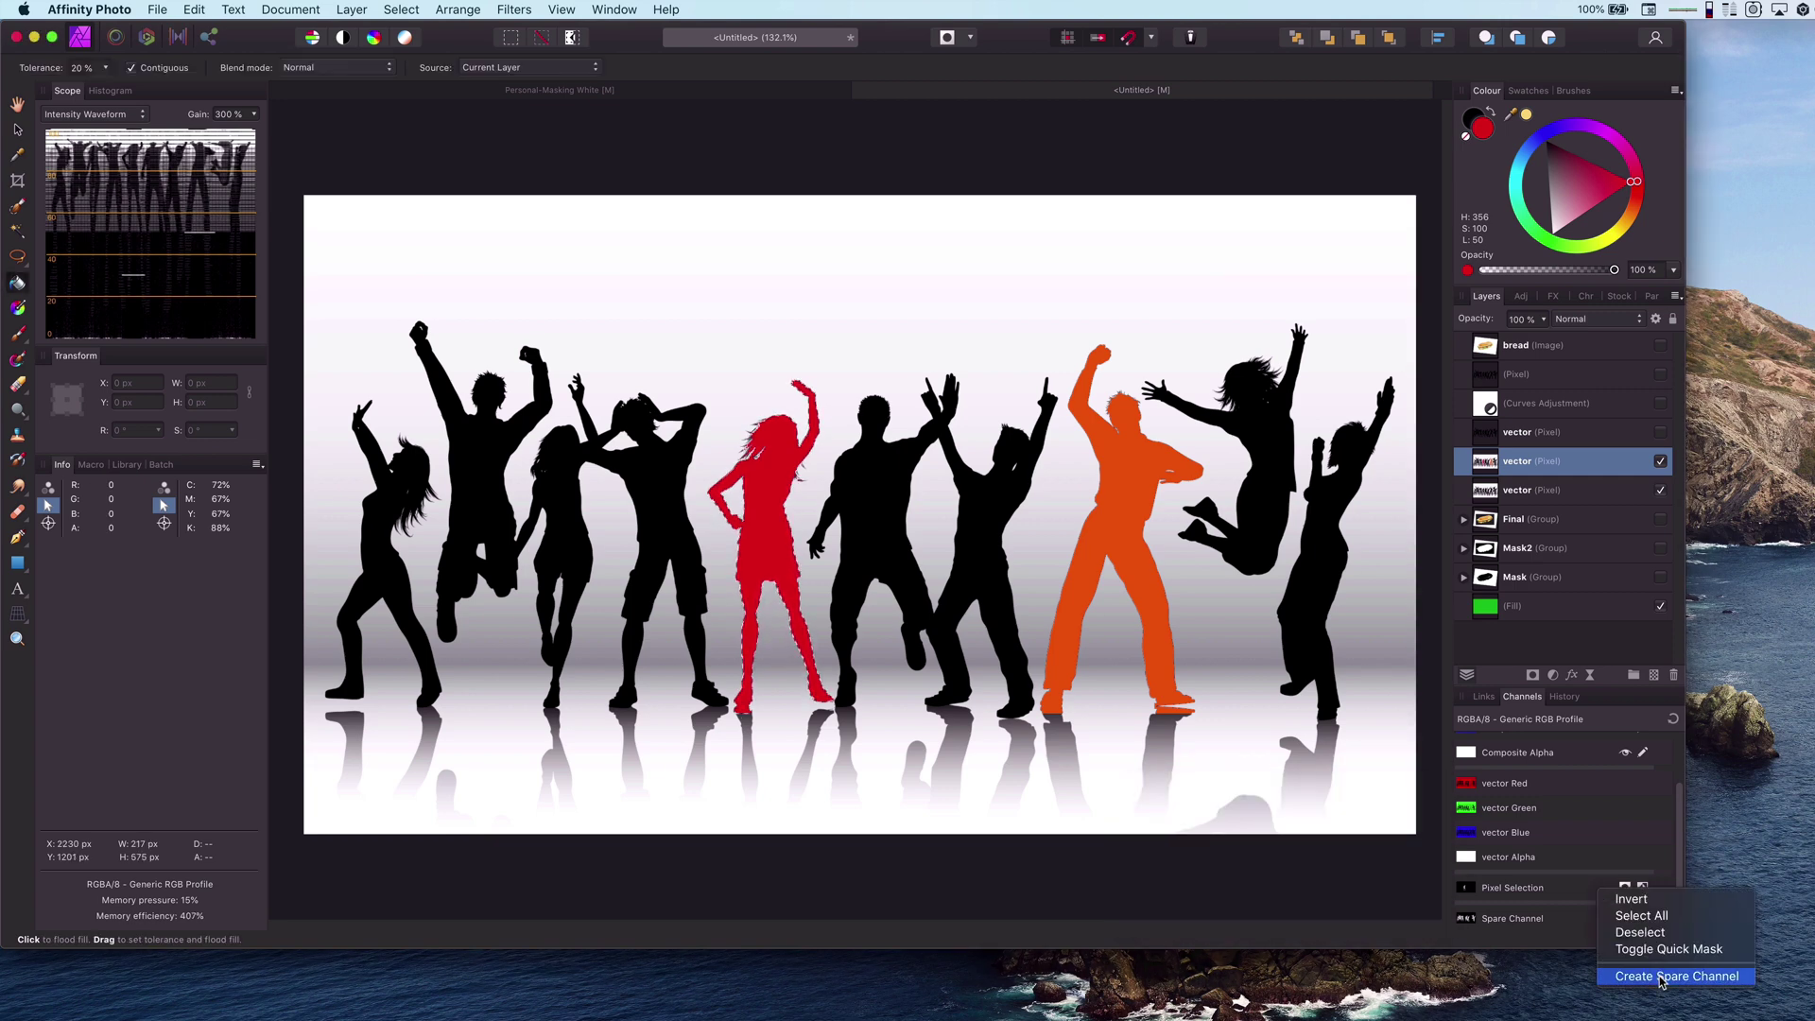
left_click(1661, 979)
Step: Select the orange figure by sampled colour at 15% tolerance in RGB Cube and store the pixel selection as a spare channel
left_click(400, 9)
left_click(435, 266)
left_click(1125, 501)
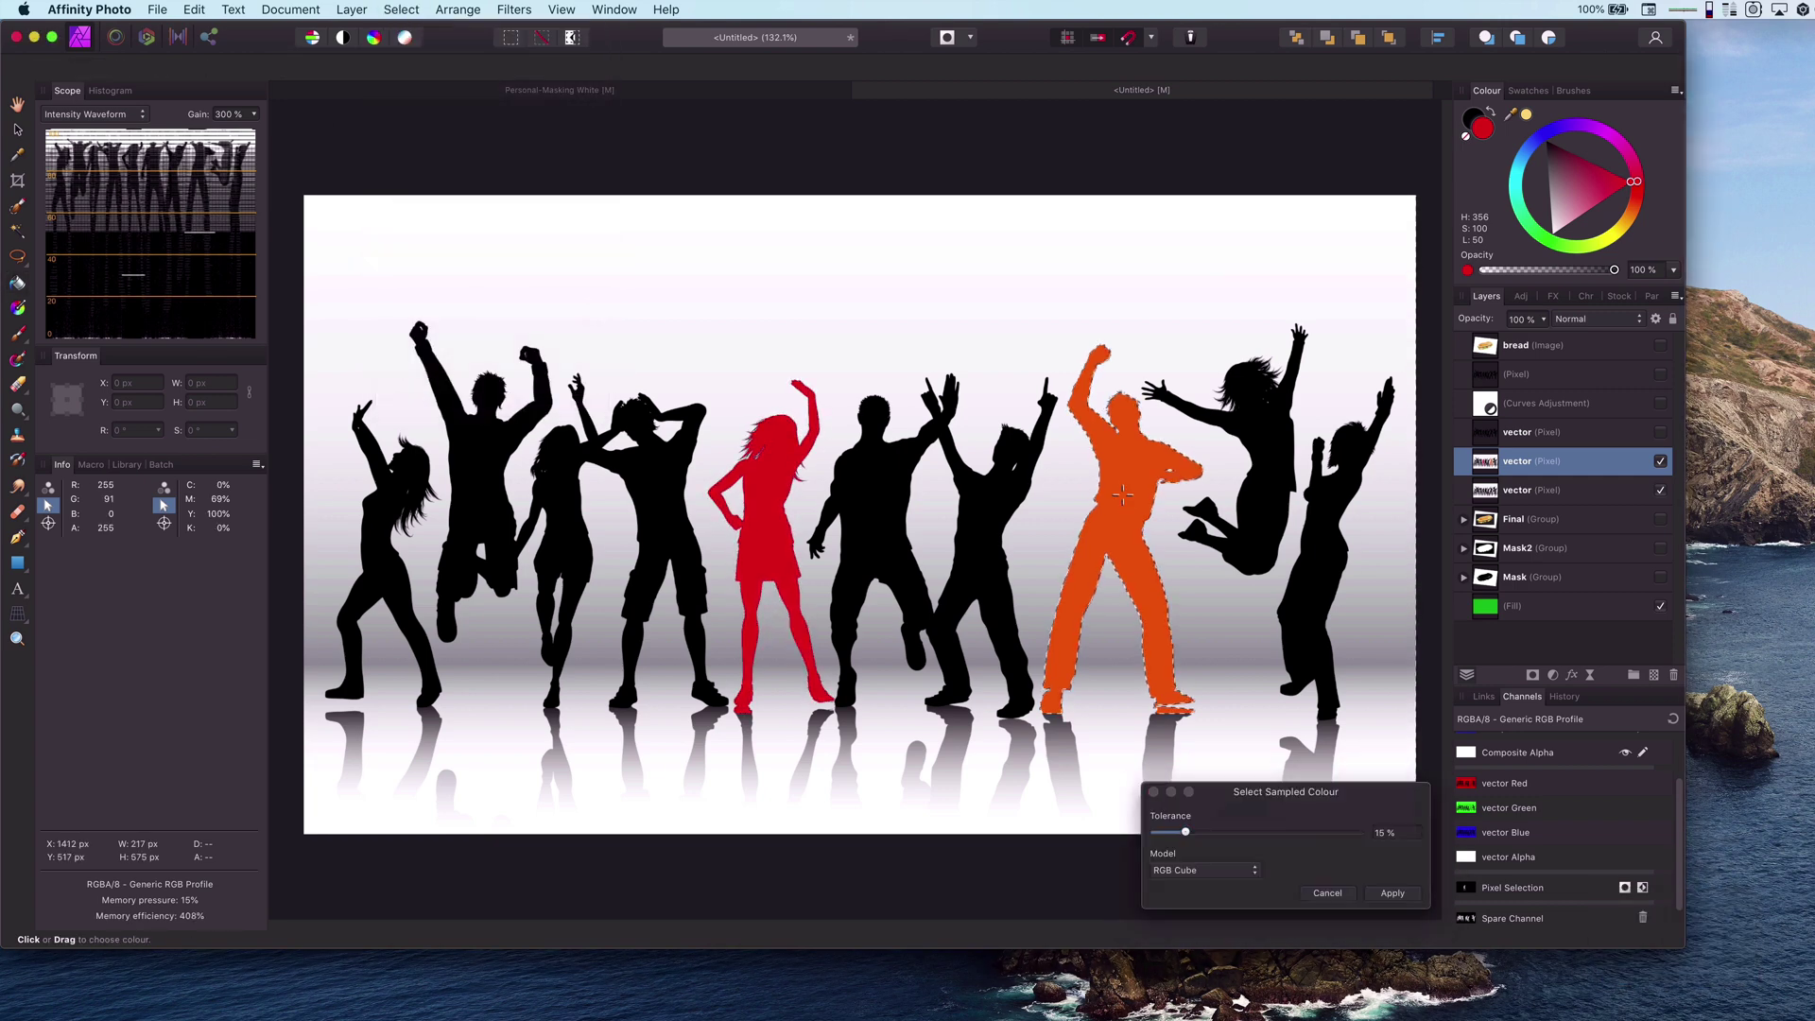
left_click(1392, 894)
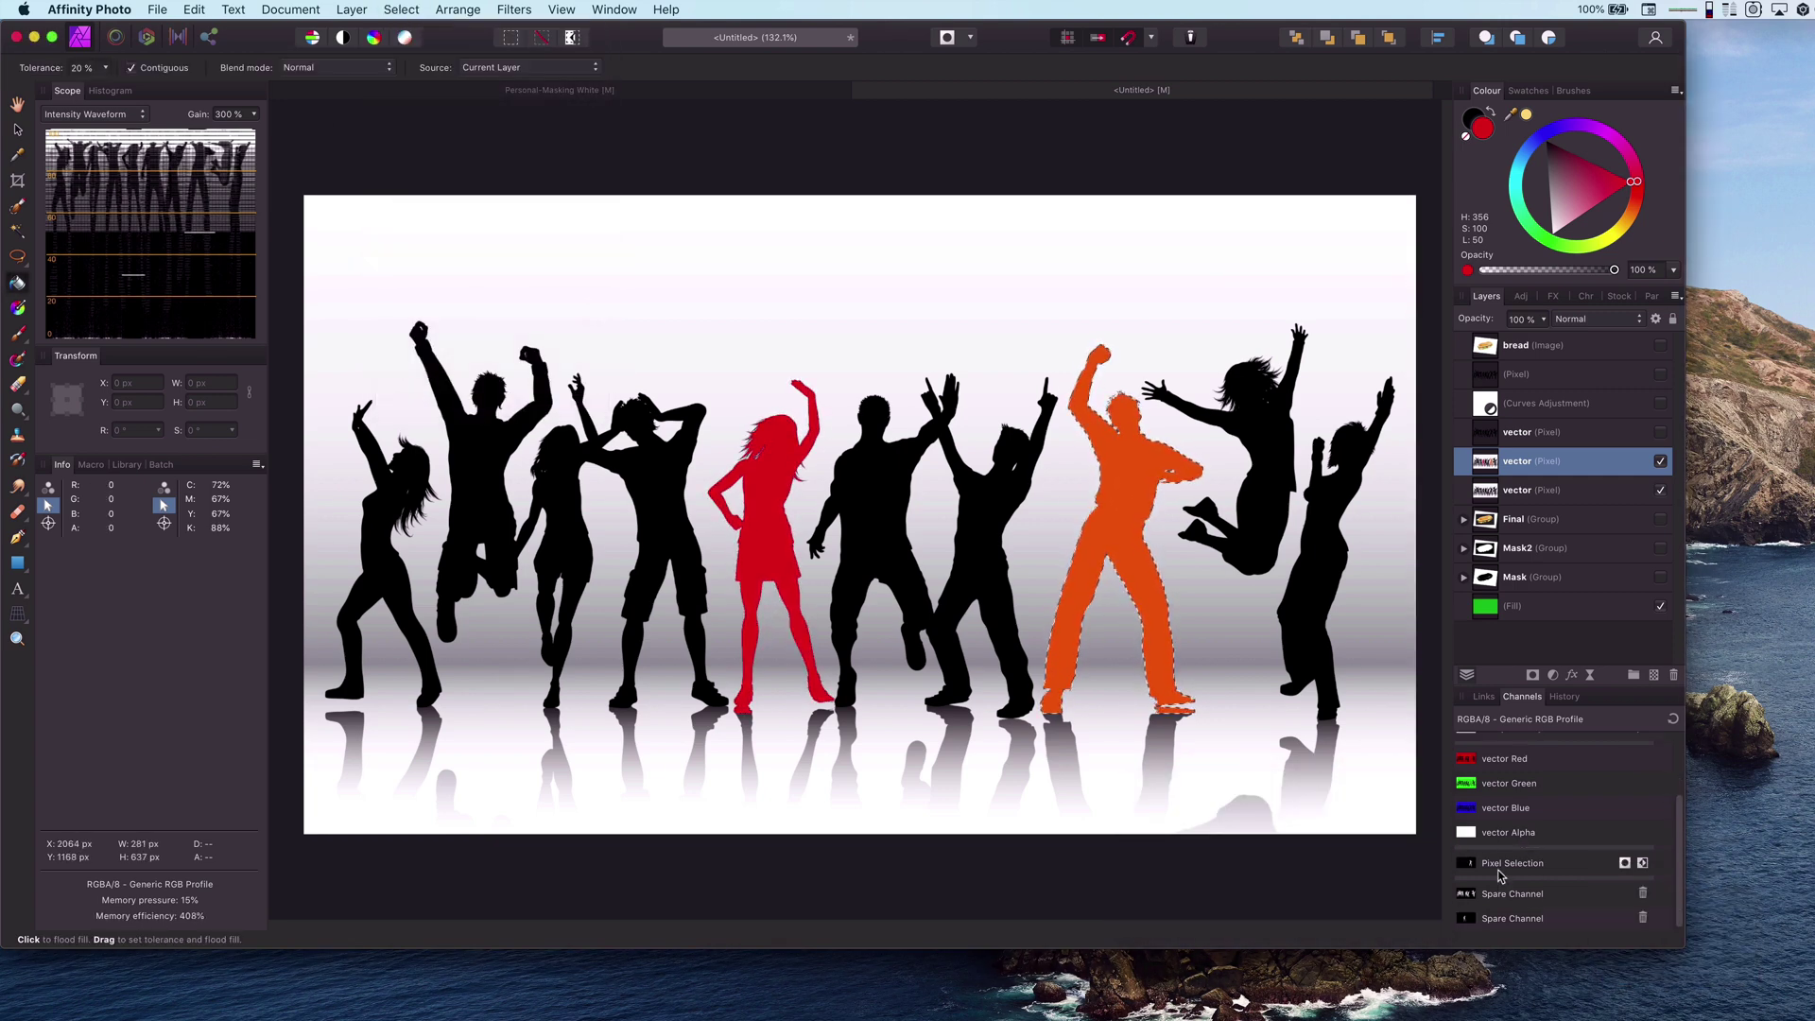
right_click(1513, 864)
left_click(1550, 953)
scroll(1566, 902, "down", 1)
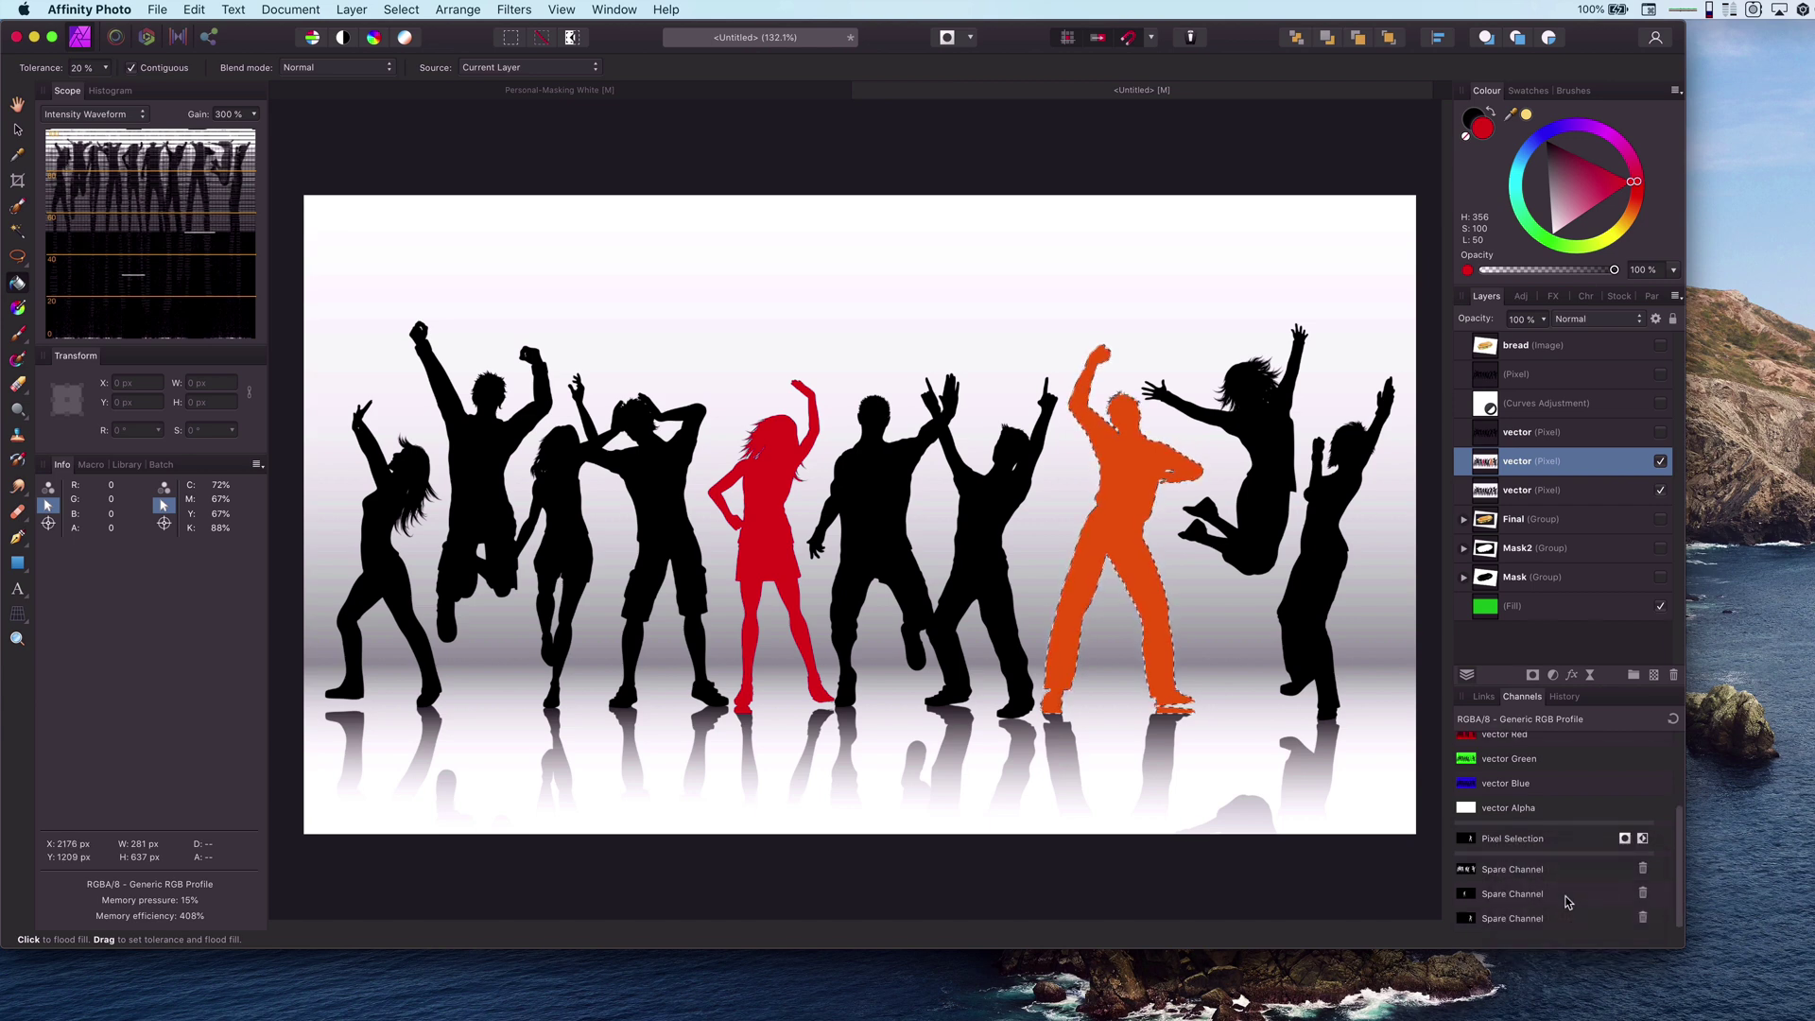
Step: Load the black silhouettes' spare channel as the pixel selection and add the red and orange figures' spare channels to it
right_click(1509, 877)
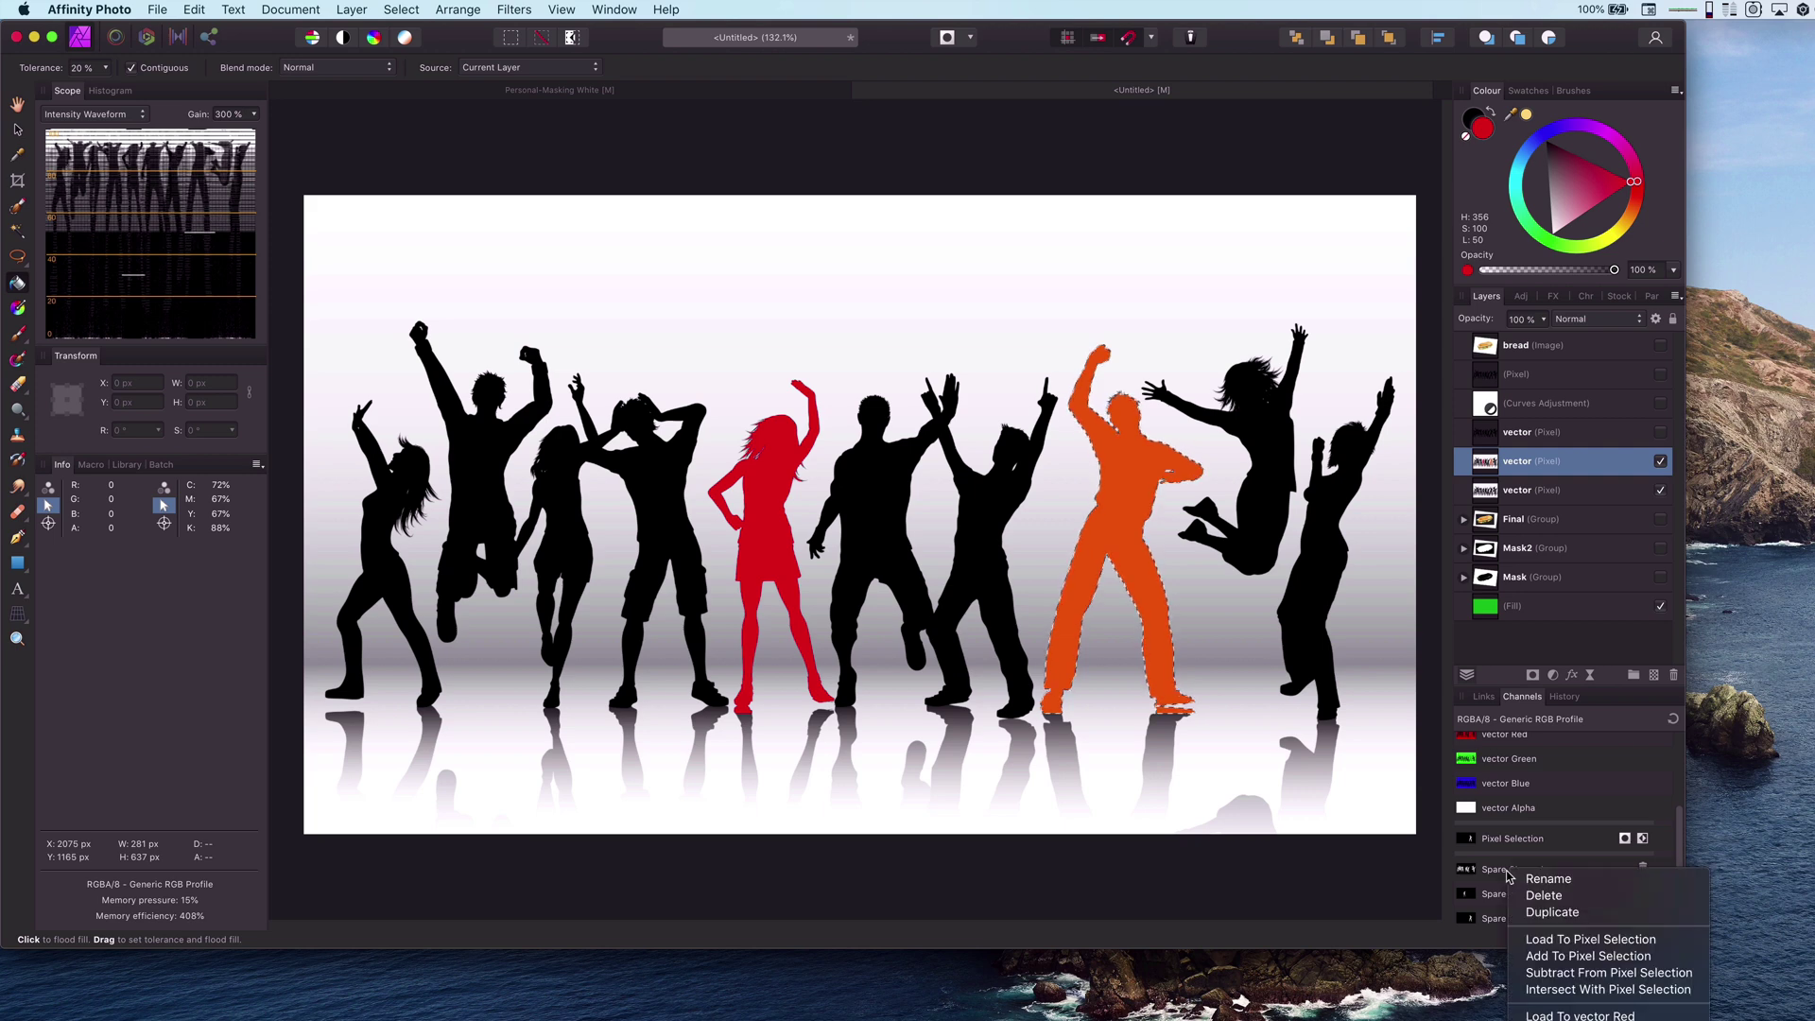
left_click(1537, 940)
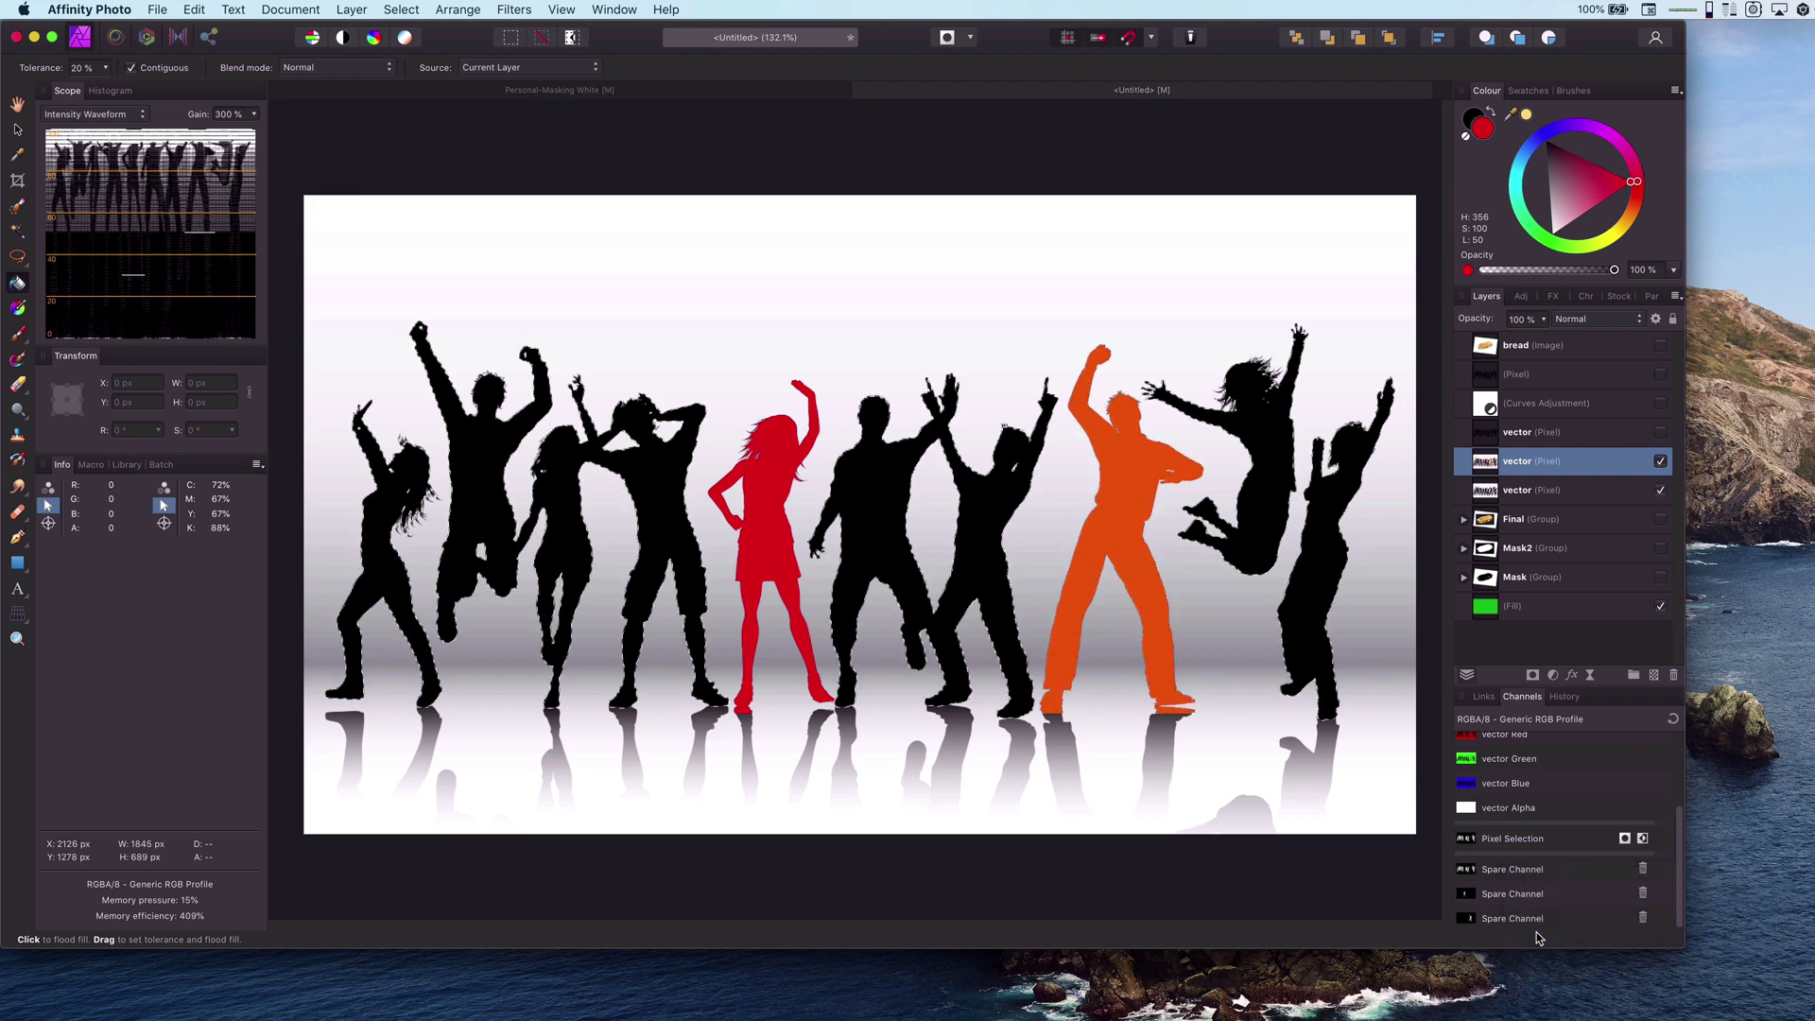
right_click(1516, 895)
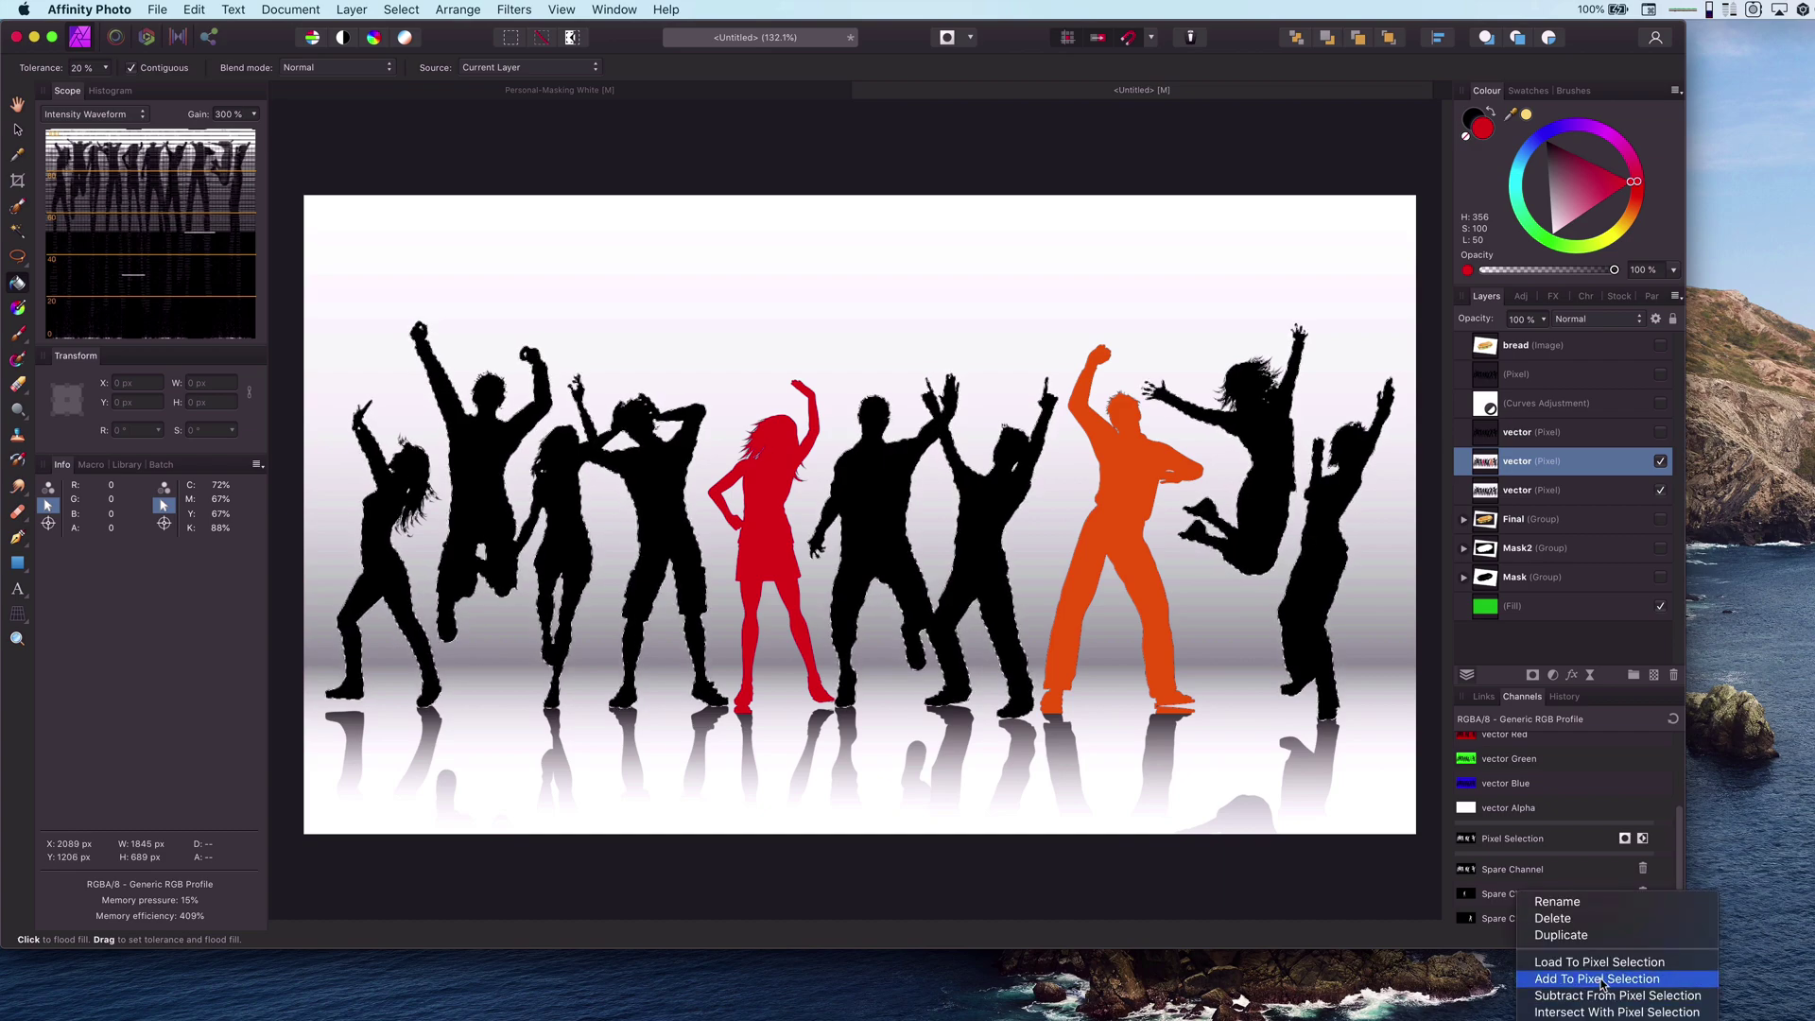
left_click(1569, 962)
right_click(1503, 918)
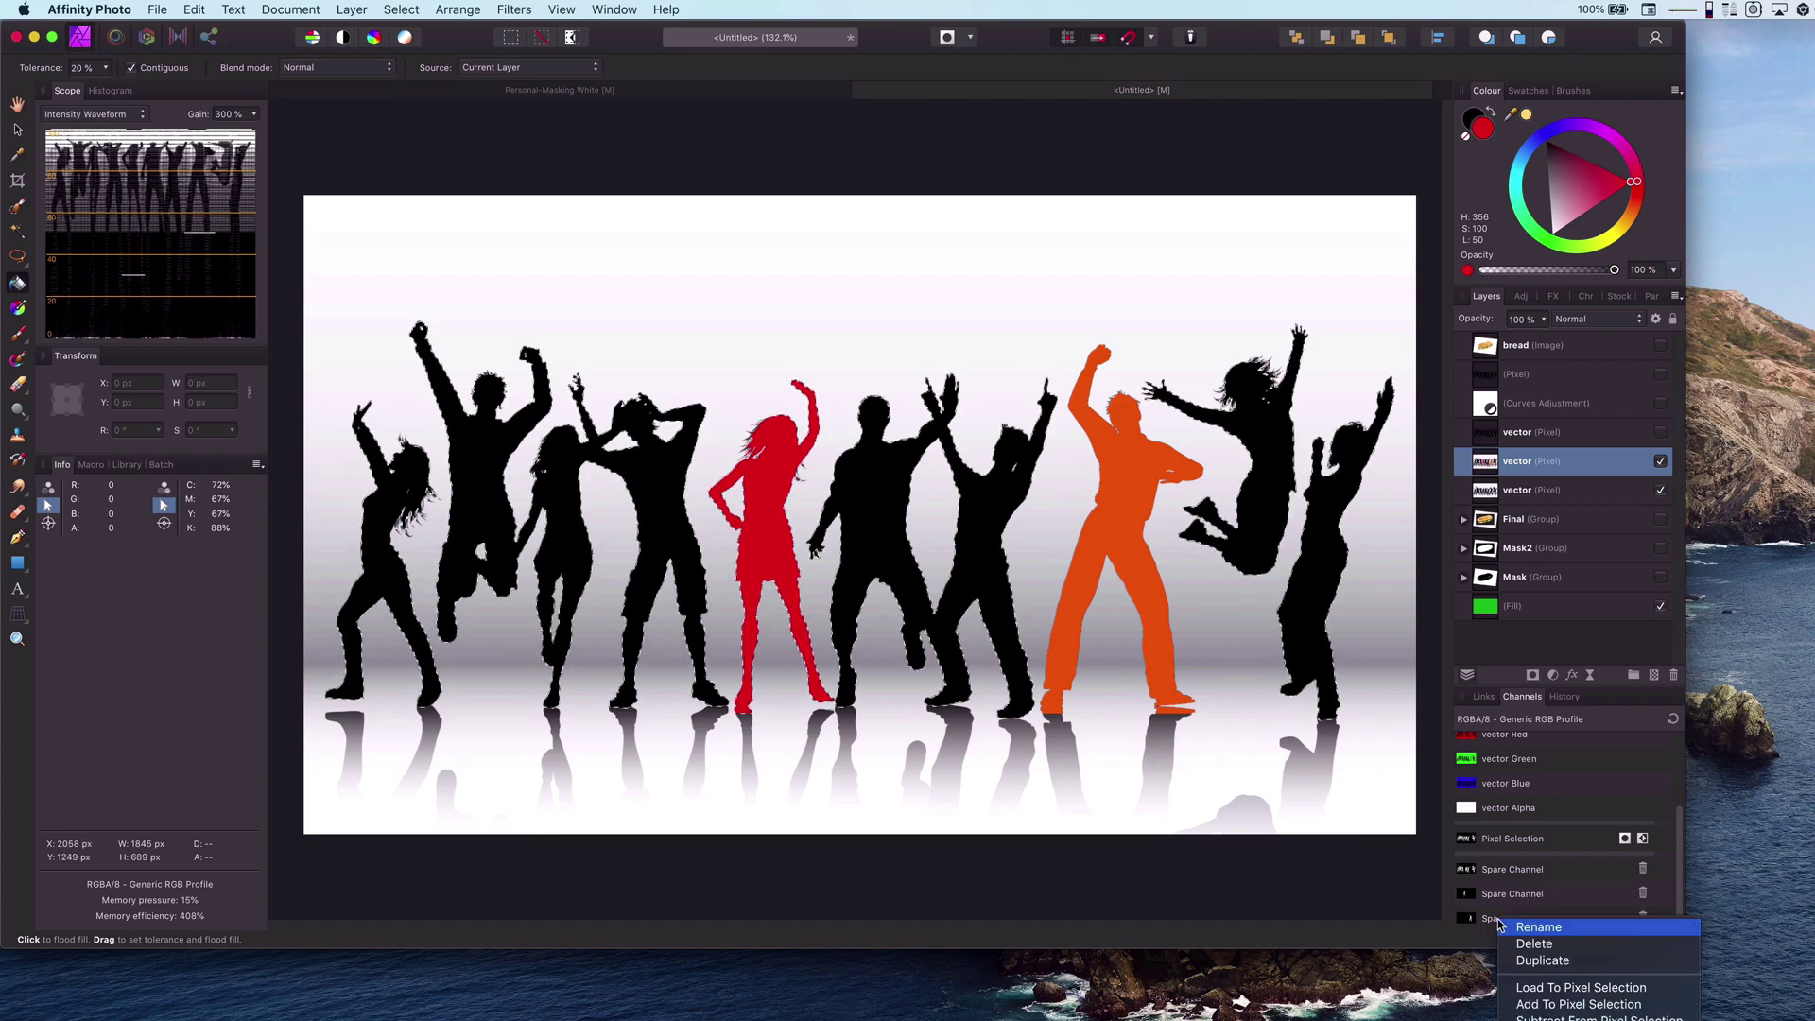
left_click(1572, 1006)
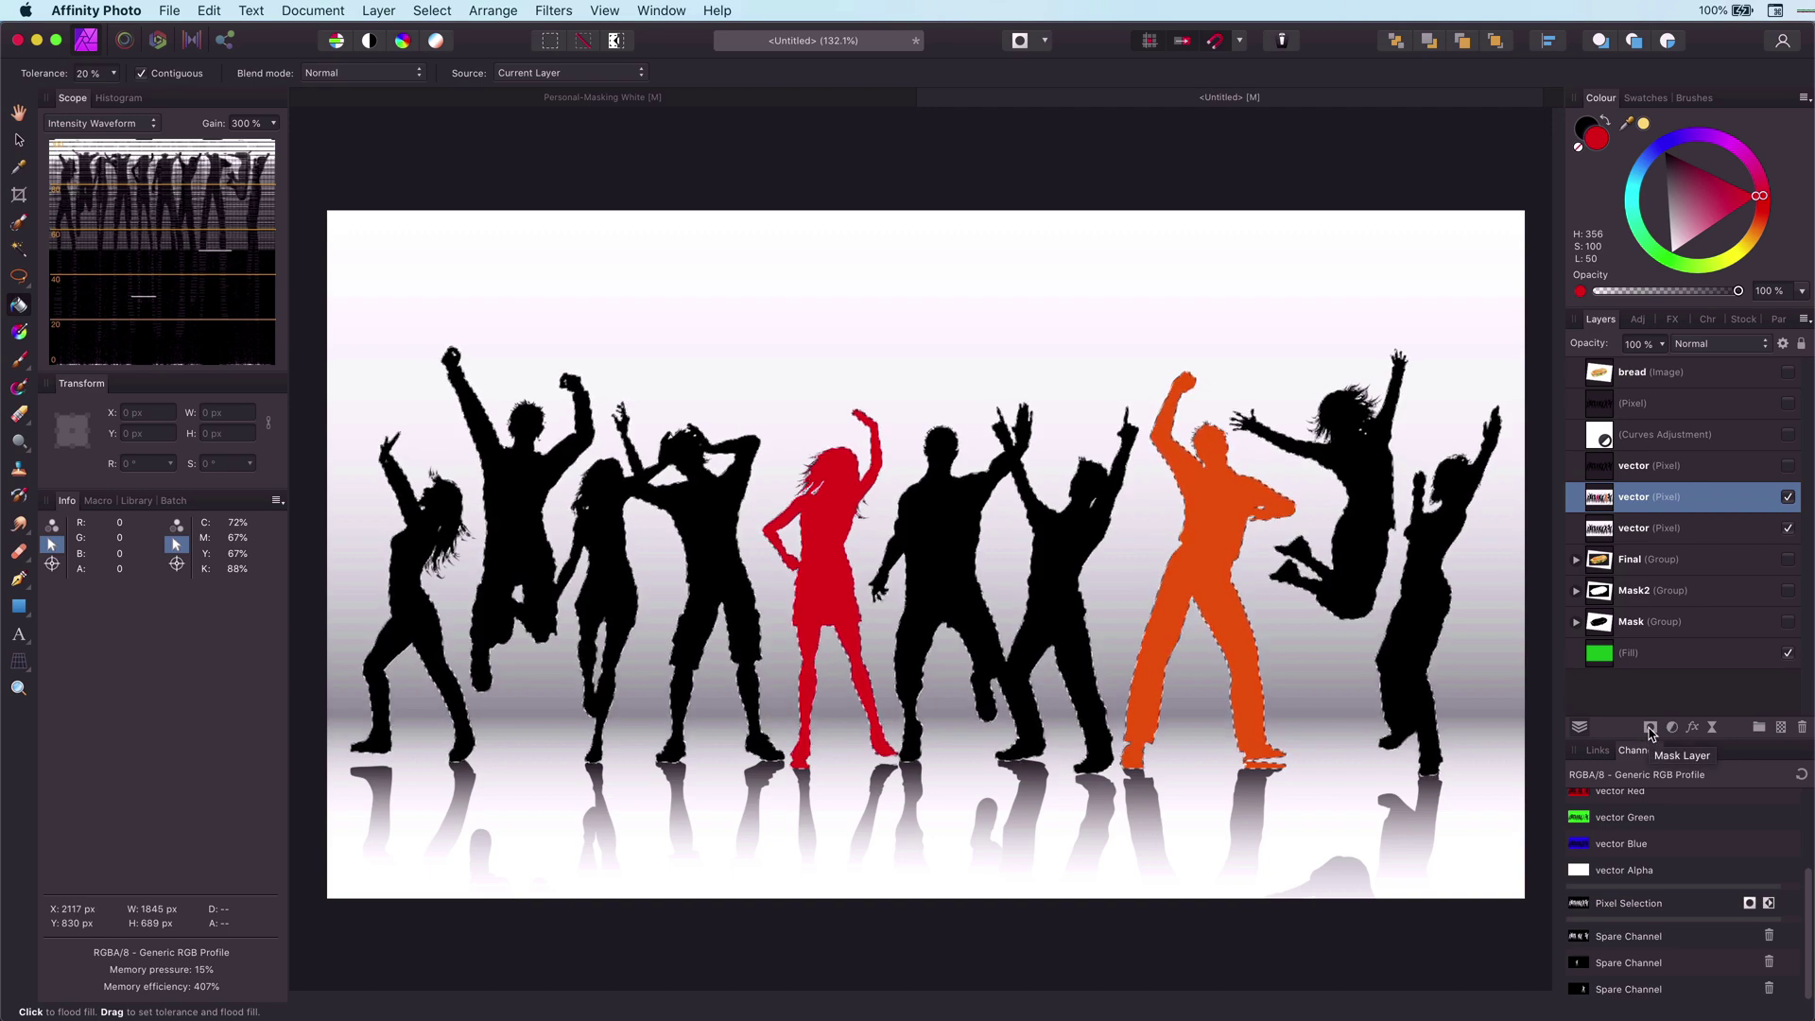
Step: Mask the coloured vector layer with the combined selection, hide the original vector layer beneath it and clear the pixel selection
left_click(1650, 729)
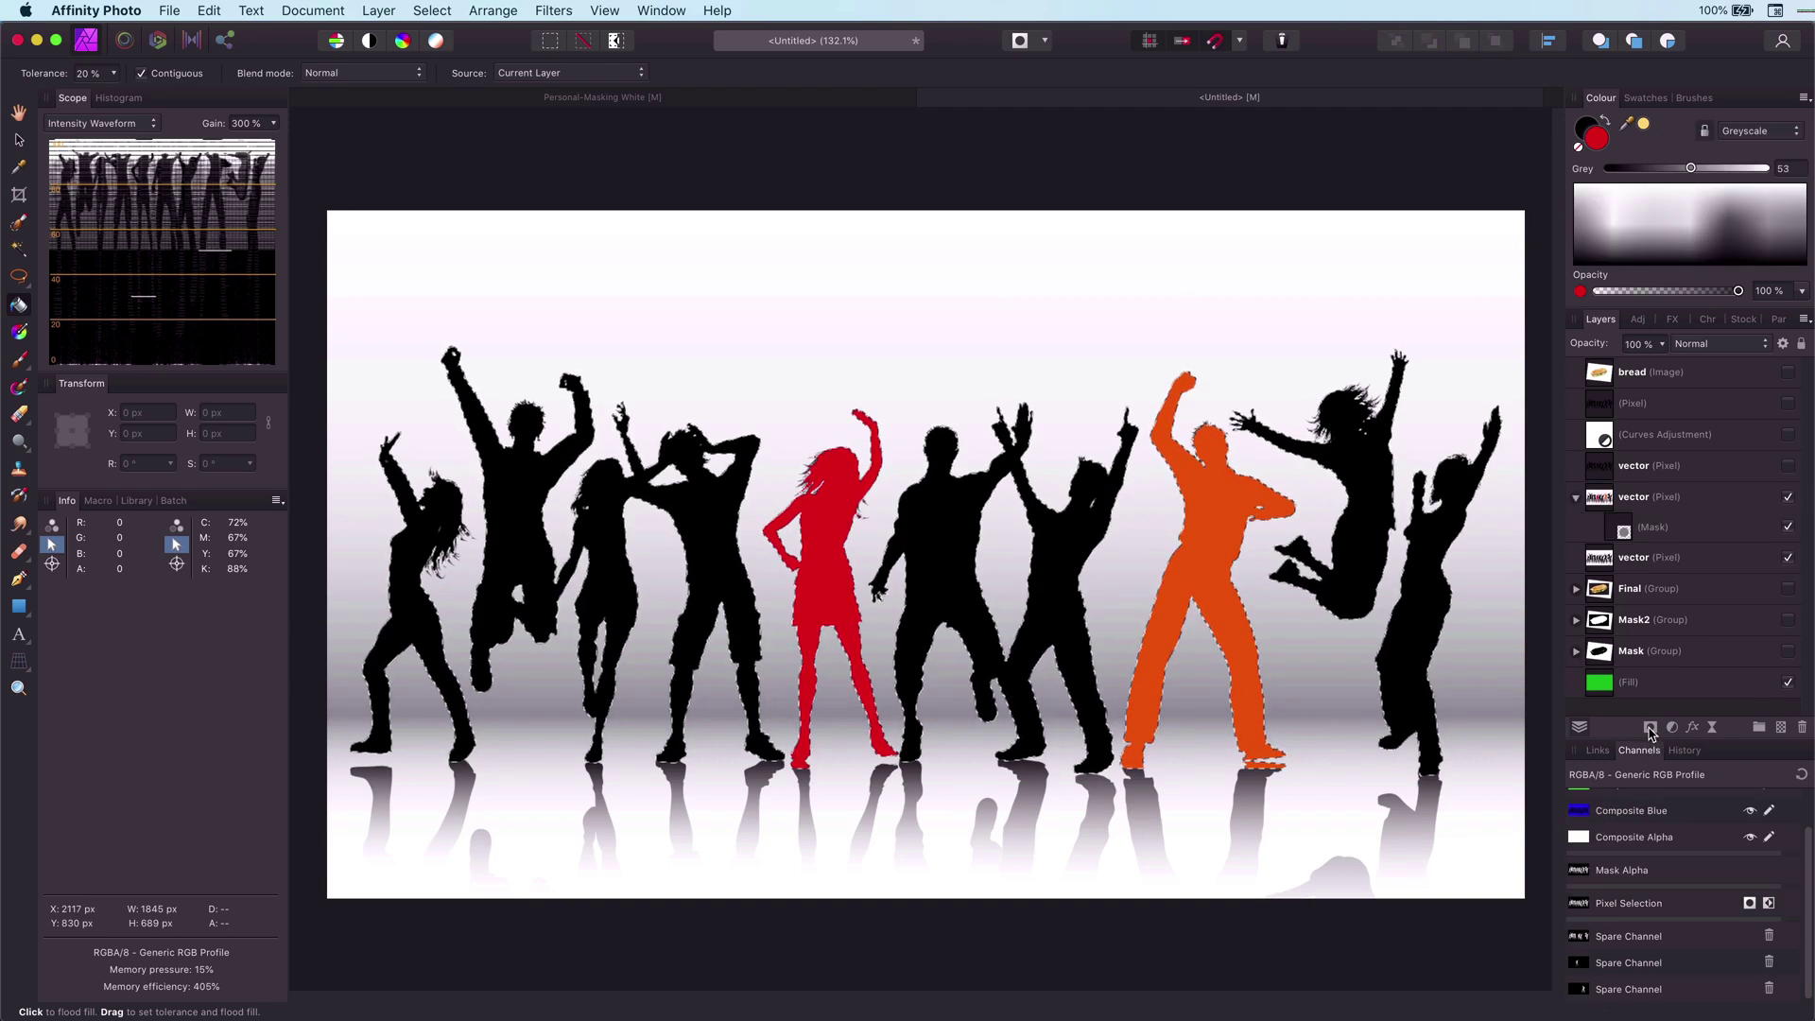
left_click(1788, 558)
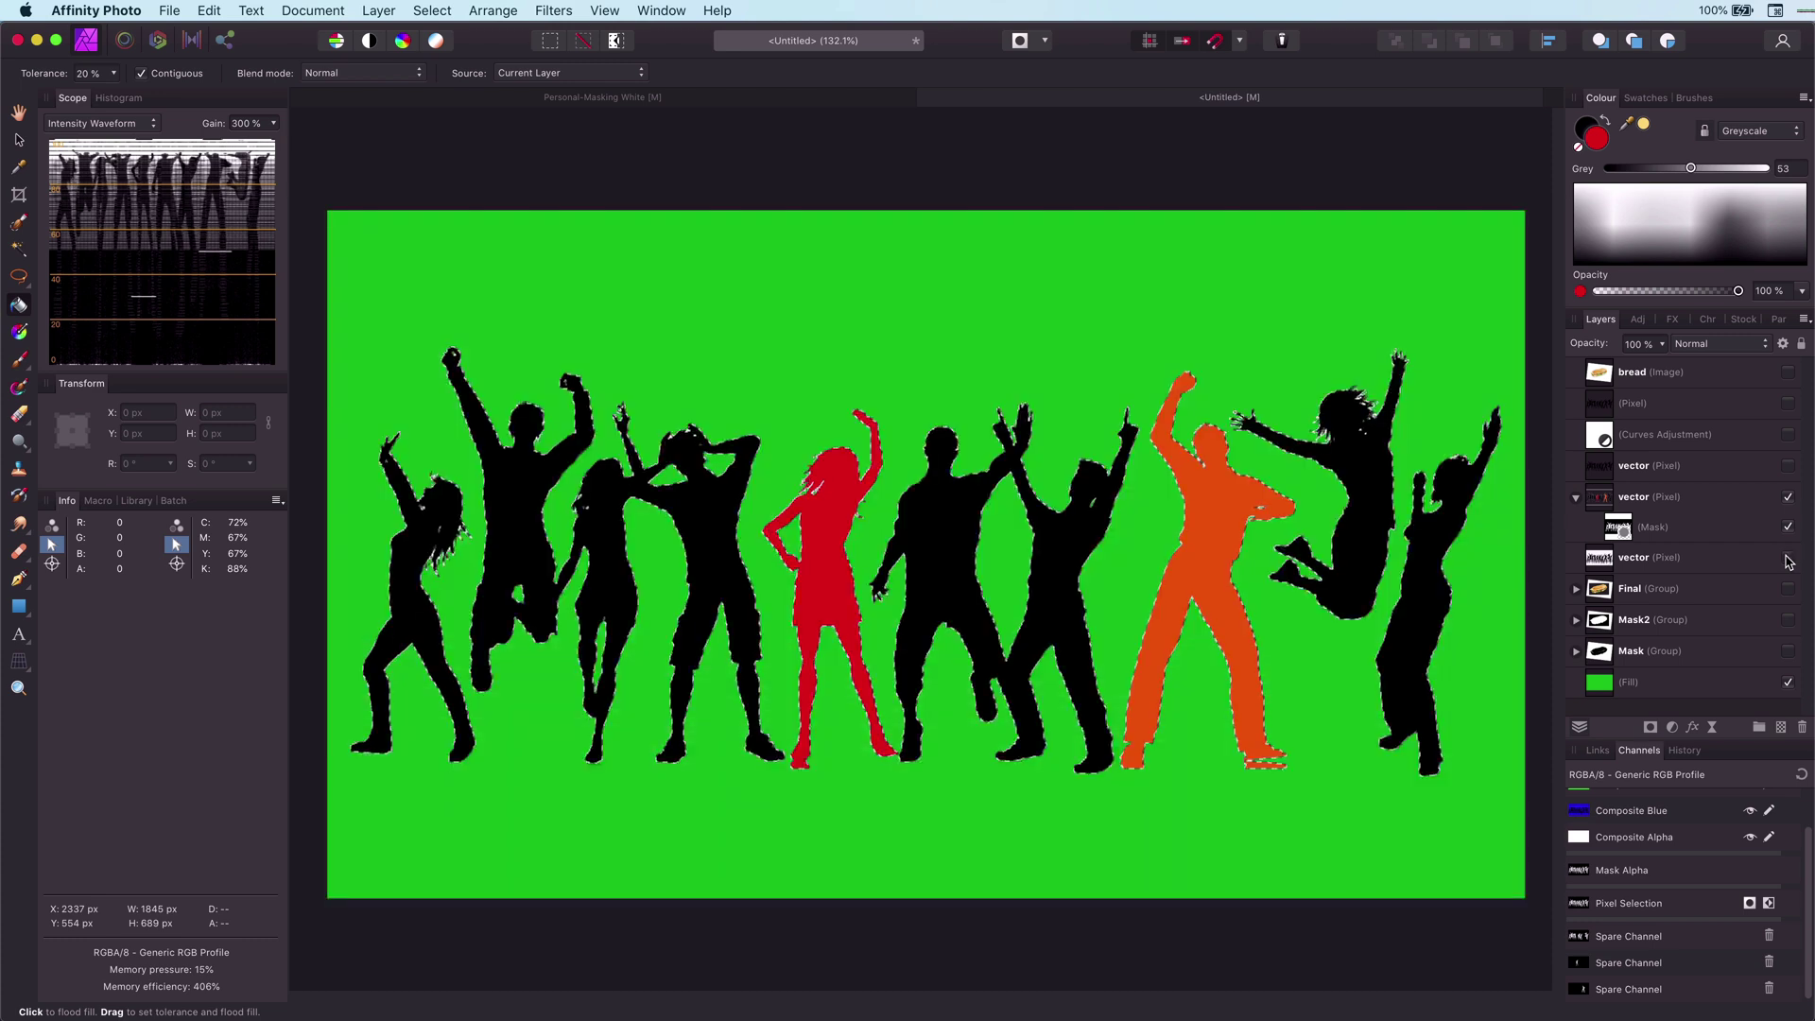
key("super+d")
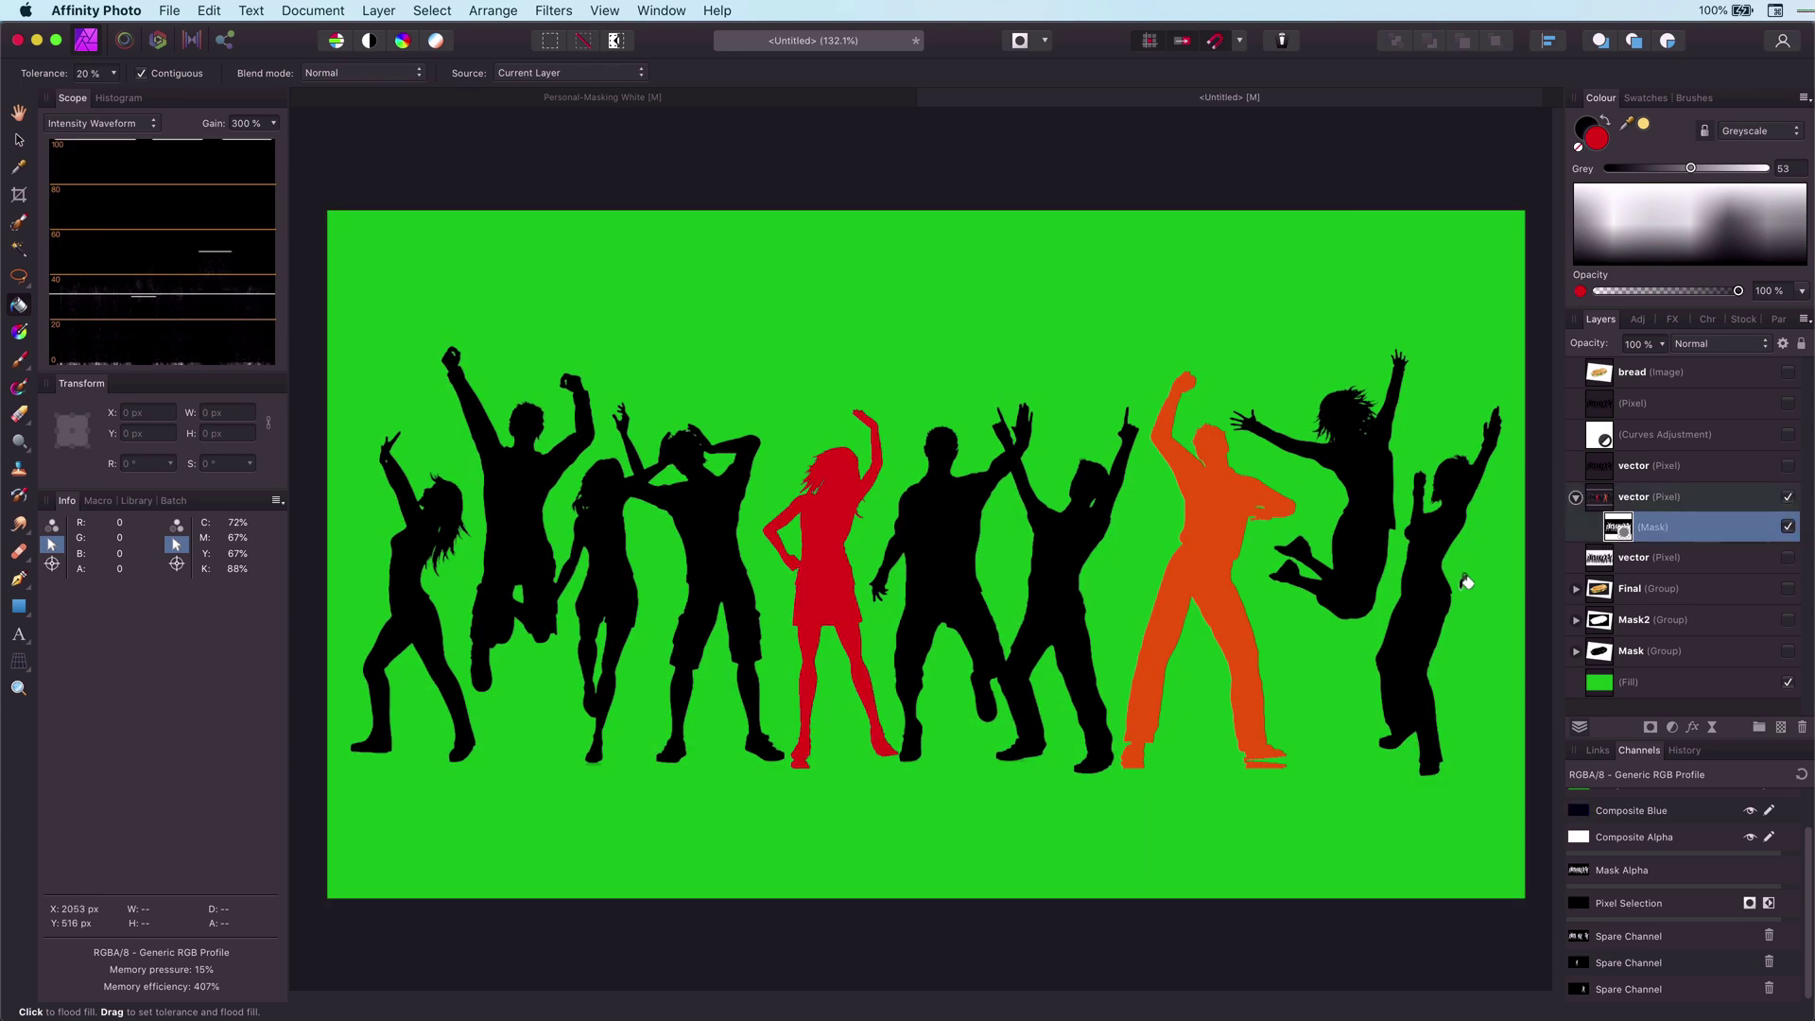
Step: Paint black on the vector layer's mask with a 19.7 px brush to remove leftover reflection fragments beneath the orange and red figures' feet
left_click(1607, 534)
key("b")
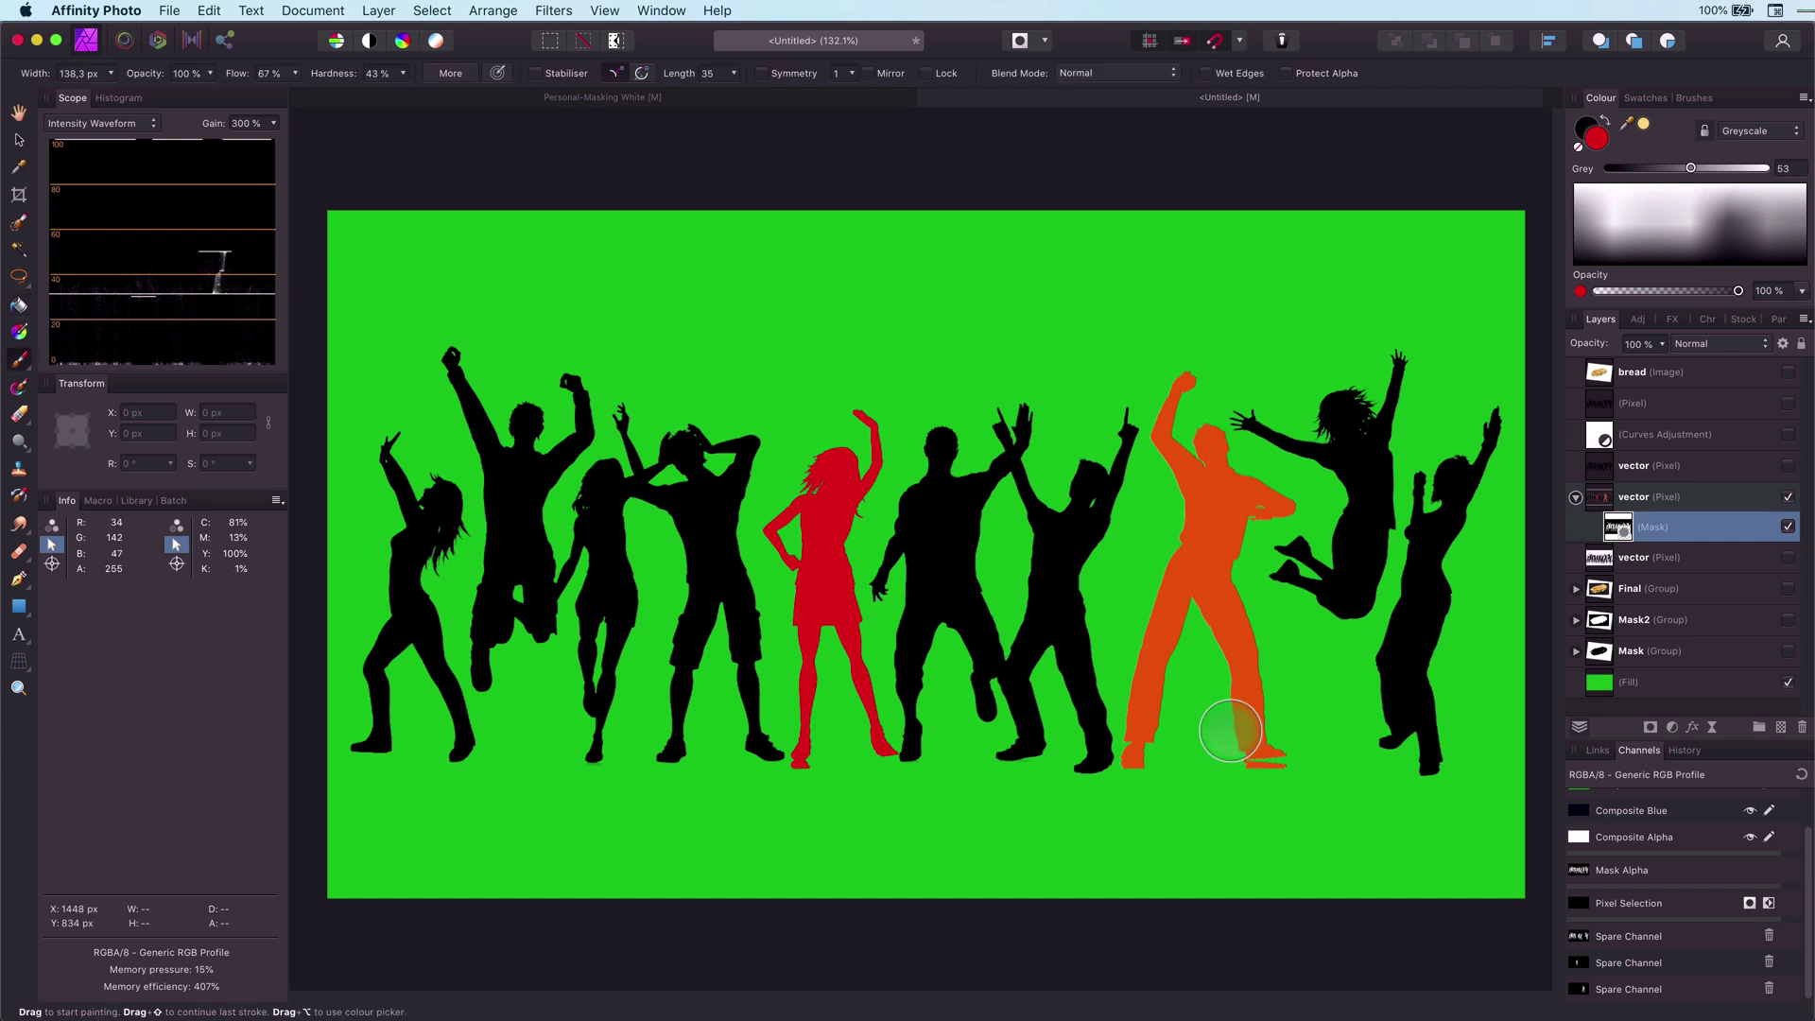
key("bracketleft")
key("bracketleft")
key("bracketleft")
key("bracketleft")
key("bracketleft")
key("bracketleft")
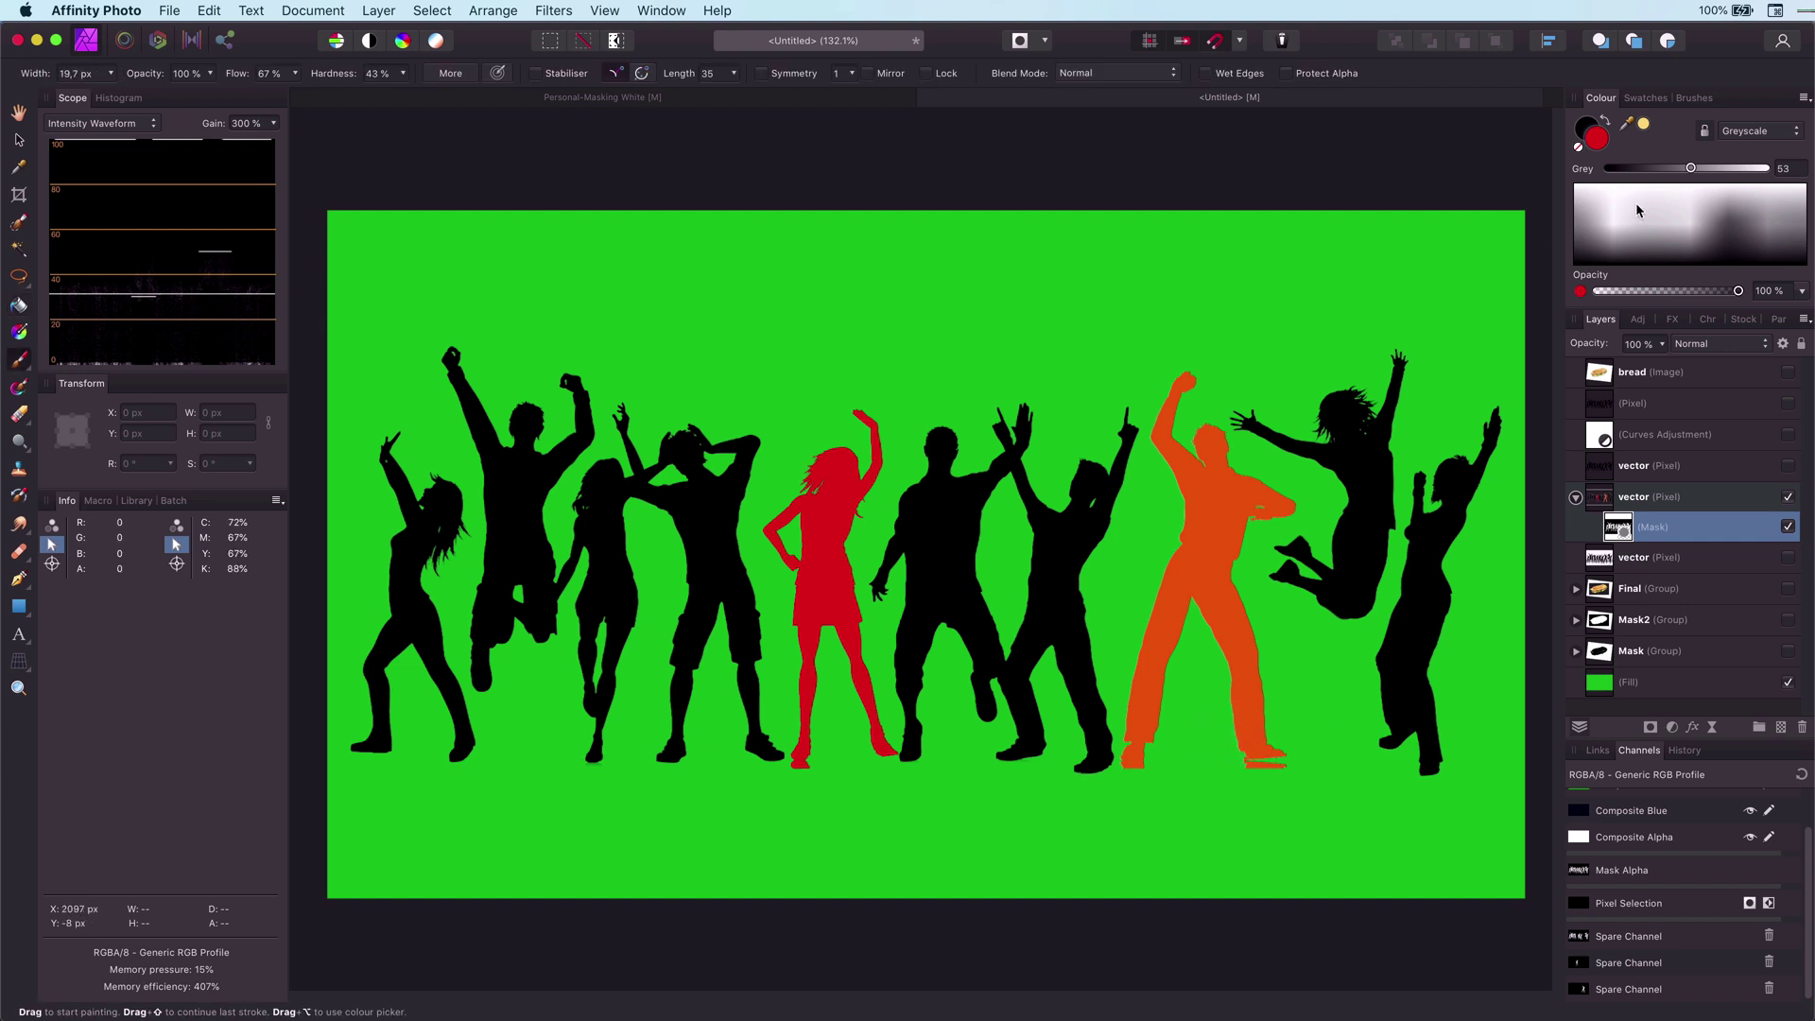
left_click_drag(1638, 210, 1635, 299)
scroll(1239, 804, "up", 5)
mouse_move(1373, 738)
left_mouse_down()
mouse_move(1233, 742)
mouse_move(1343, 738)
left_mouse_up()
left_click_drag(903, 731, 986, 747)
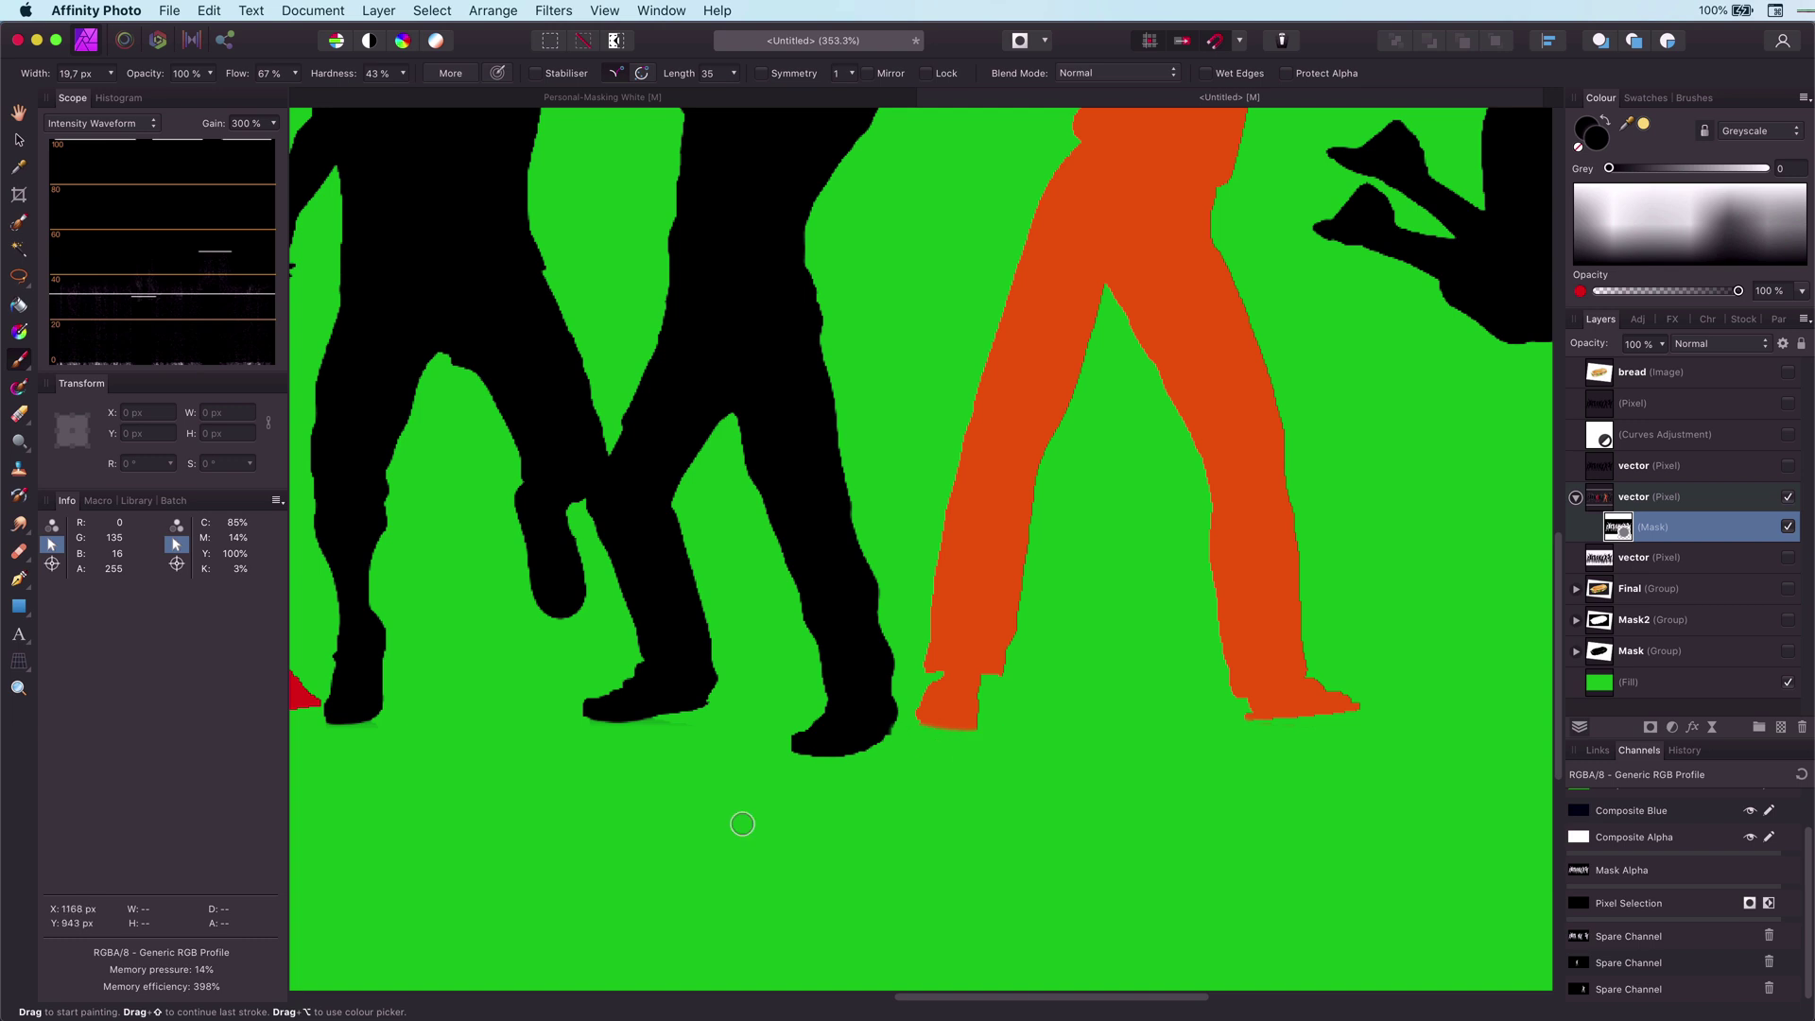
scroll(742, 822, "left", 5)
left_click_drag(408, 688, 475, 697)
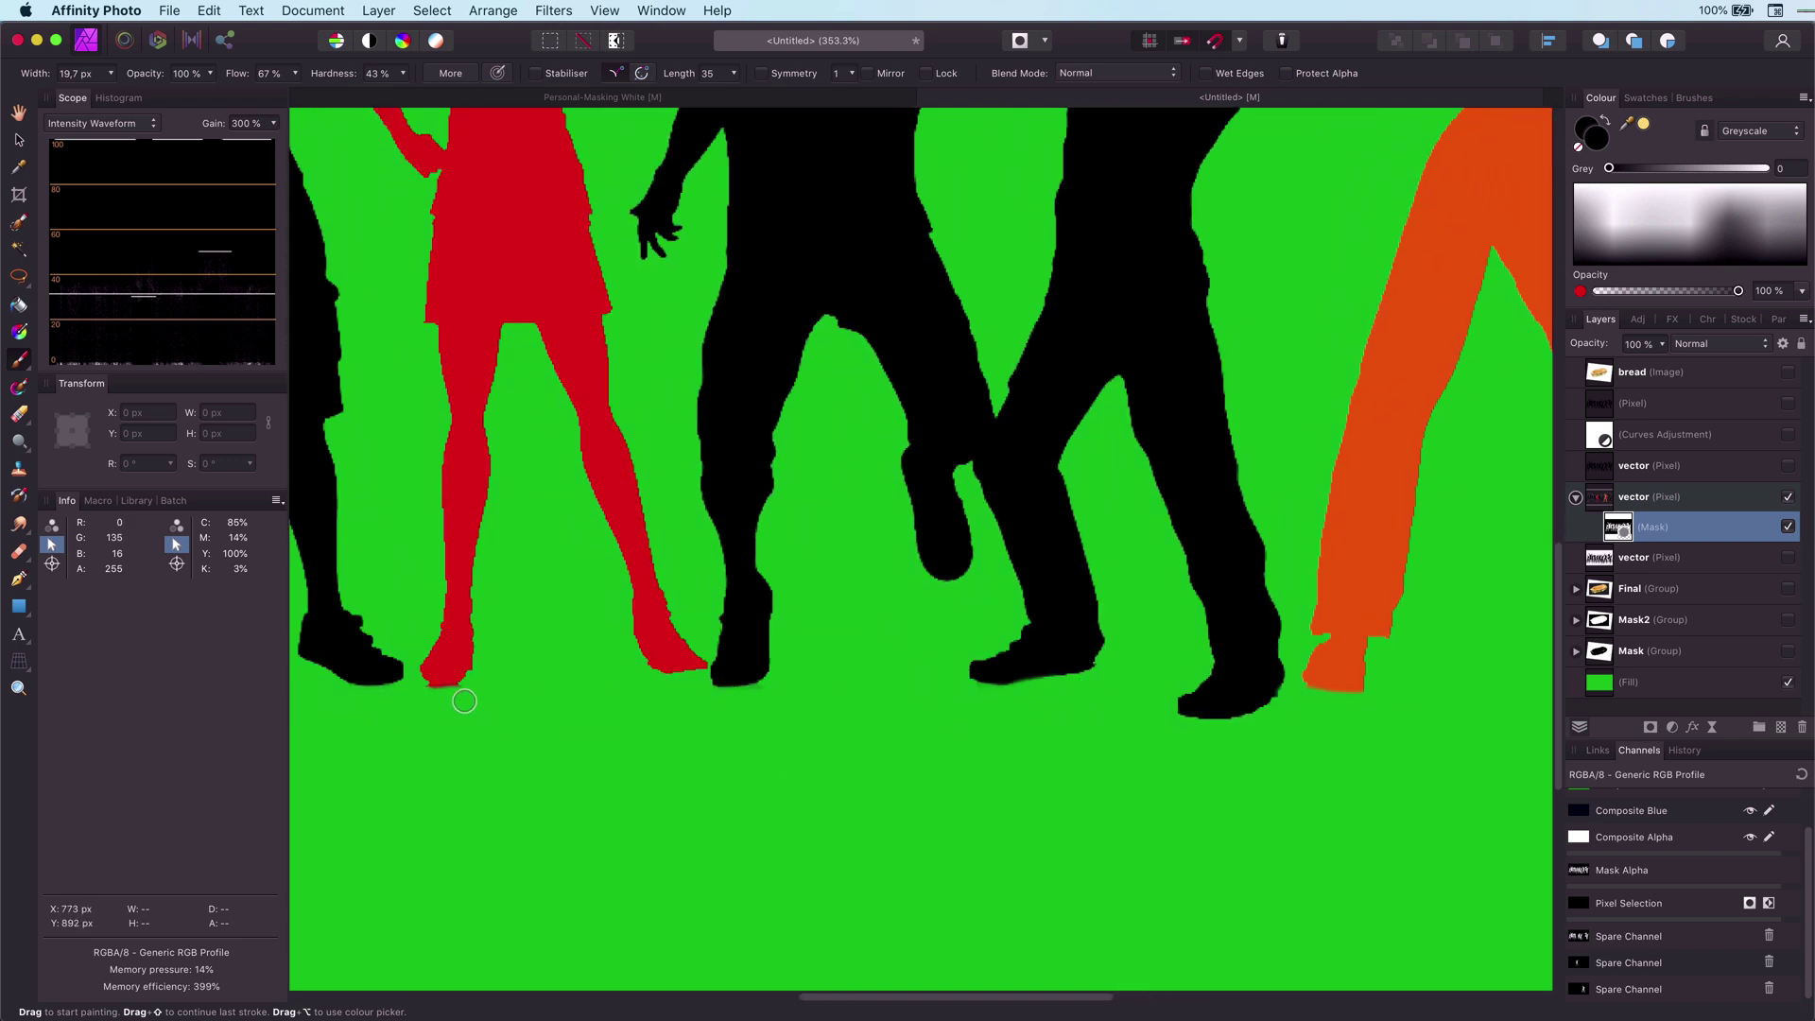
scroll(475, 698, "down", 6)
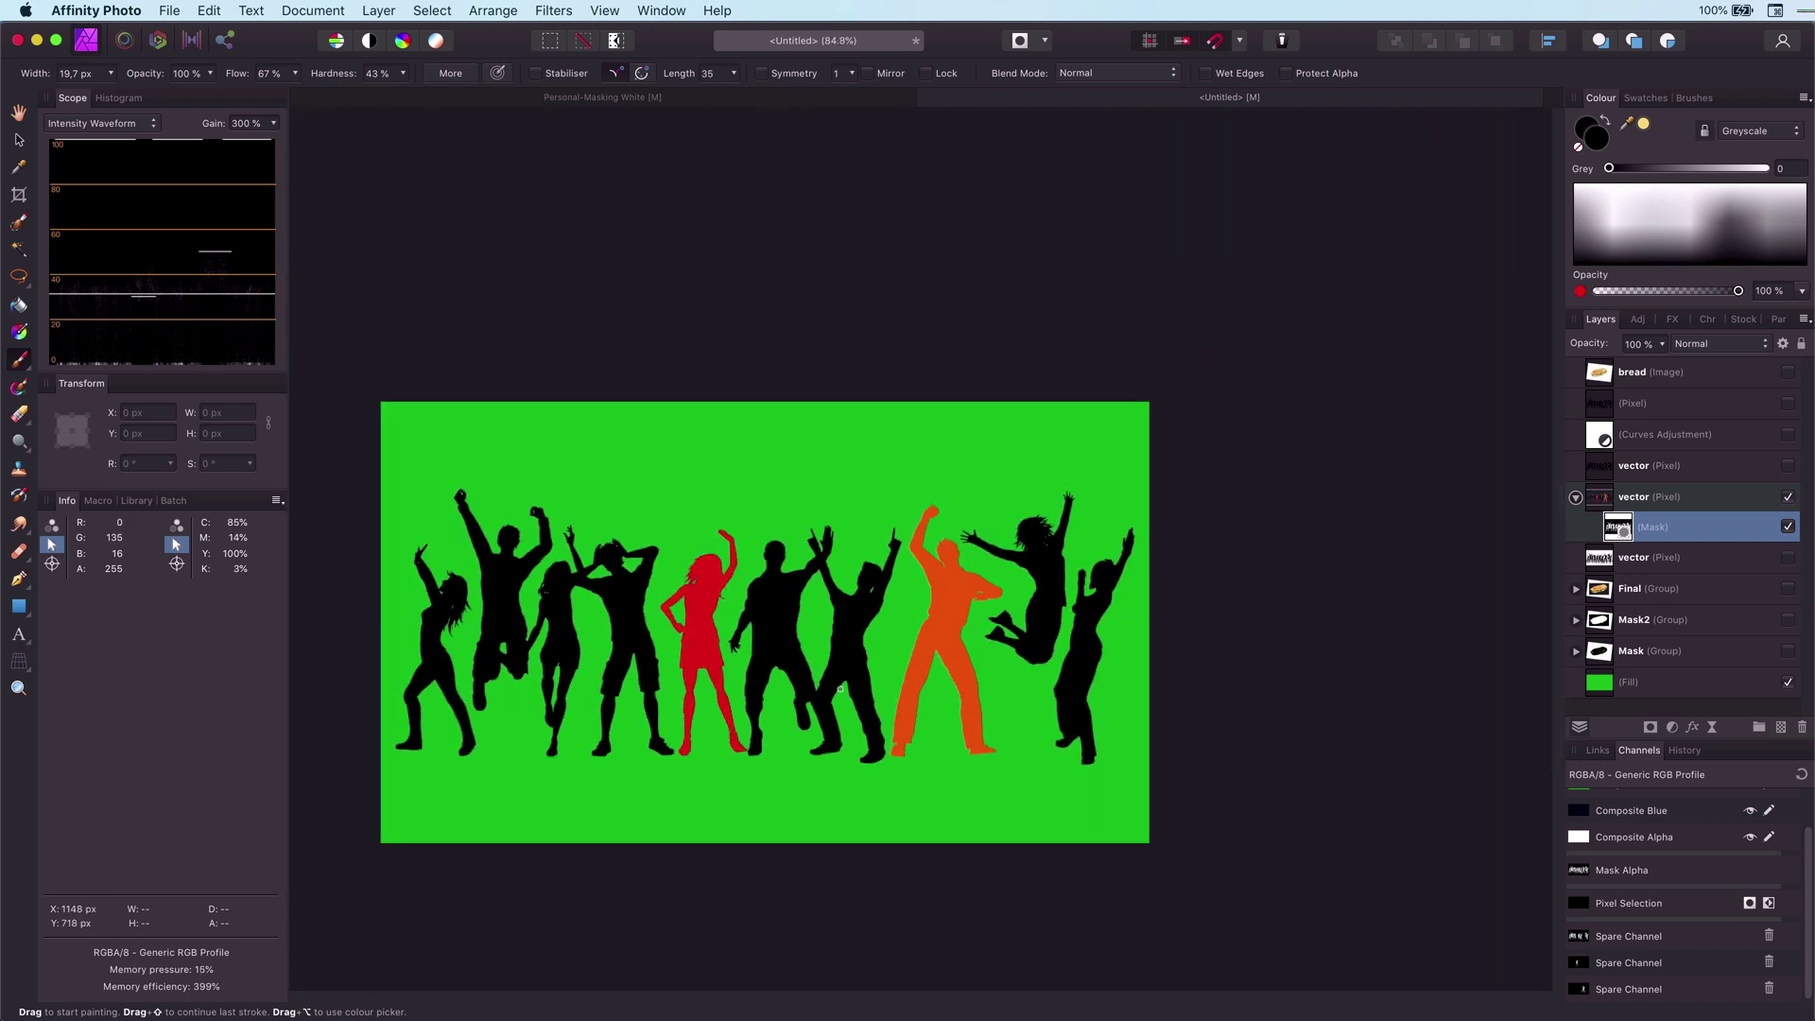
Step: Hide and collapse the masked vector layer, and show the bread image with a pixel-layer duplicate above it
left_click(1787, 496)
left_click(1575, 496)
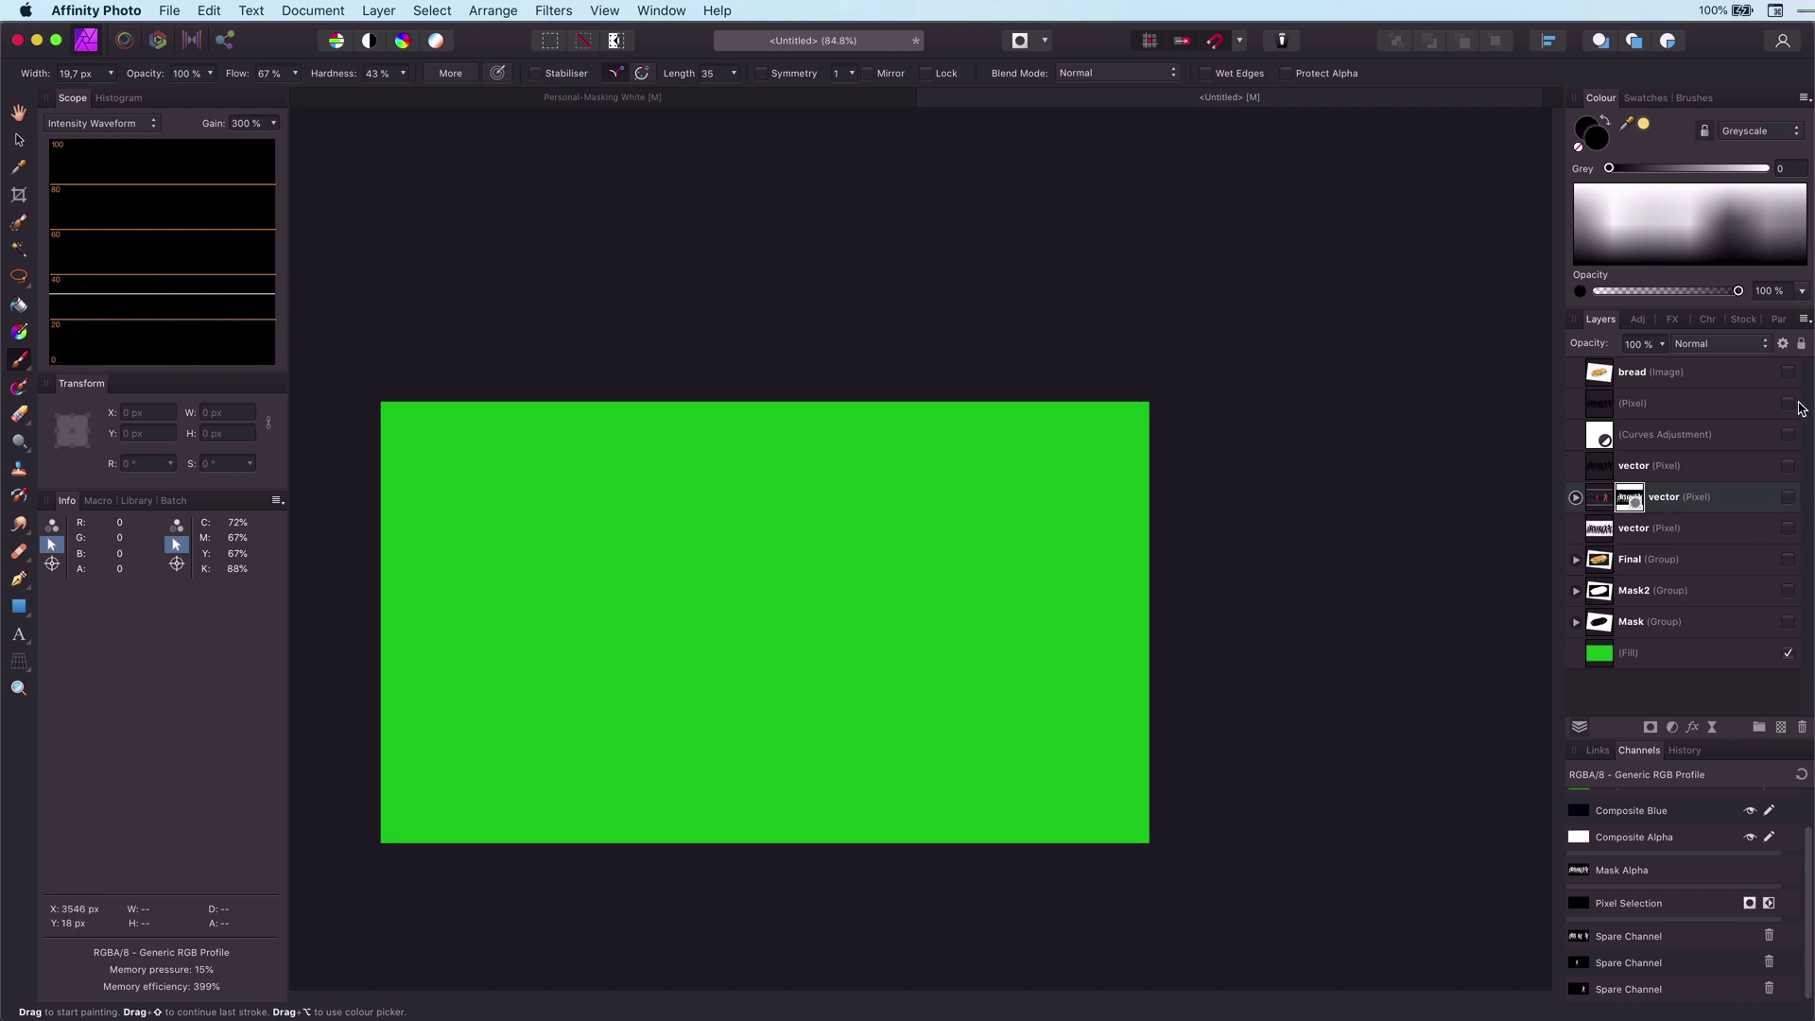
left_click(1788, 377)
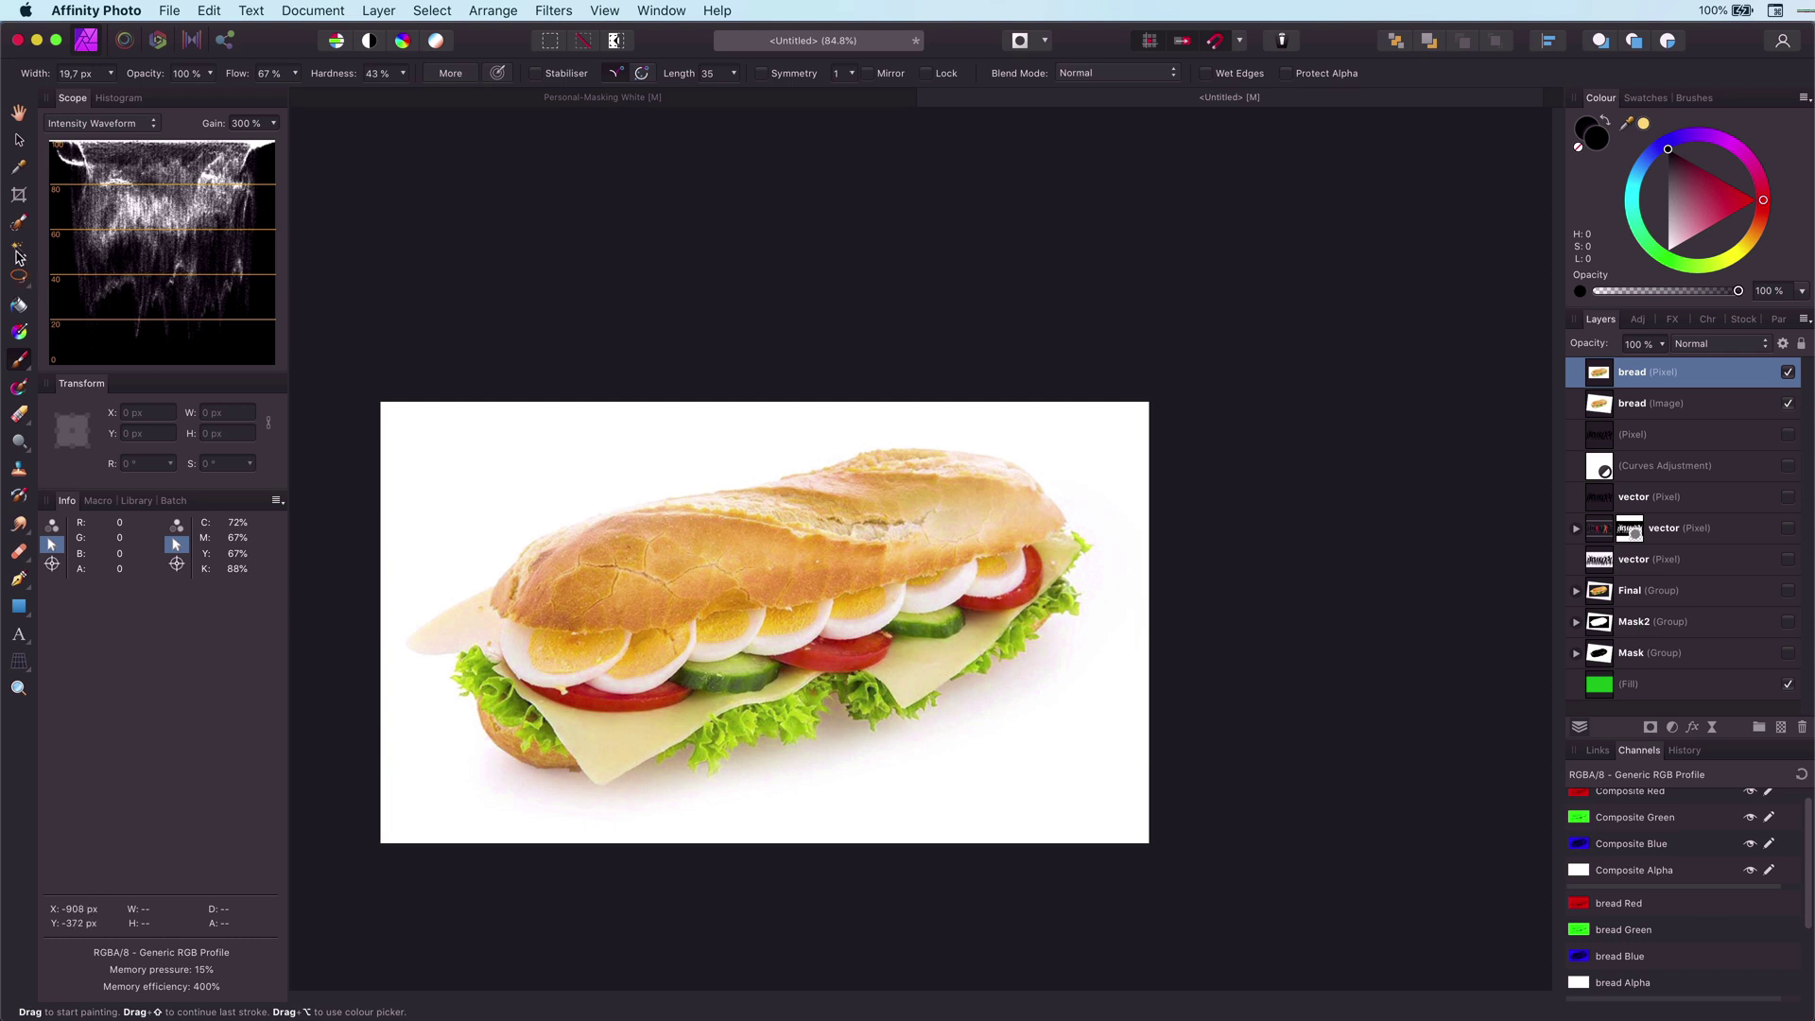
Step: Flood select the white background around the sandwich on the bread pixel layer and extend the selection into the shadow beneath the lettuce
left_click(19, 251)
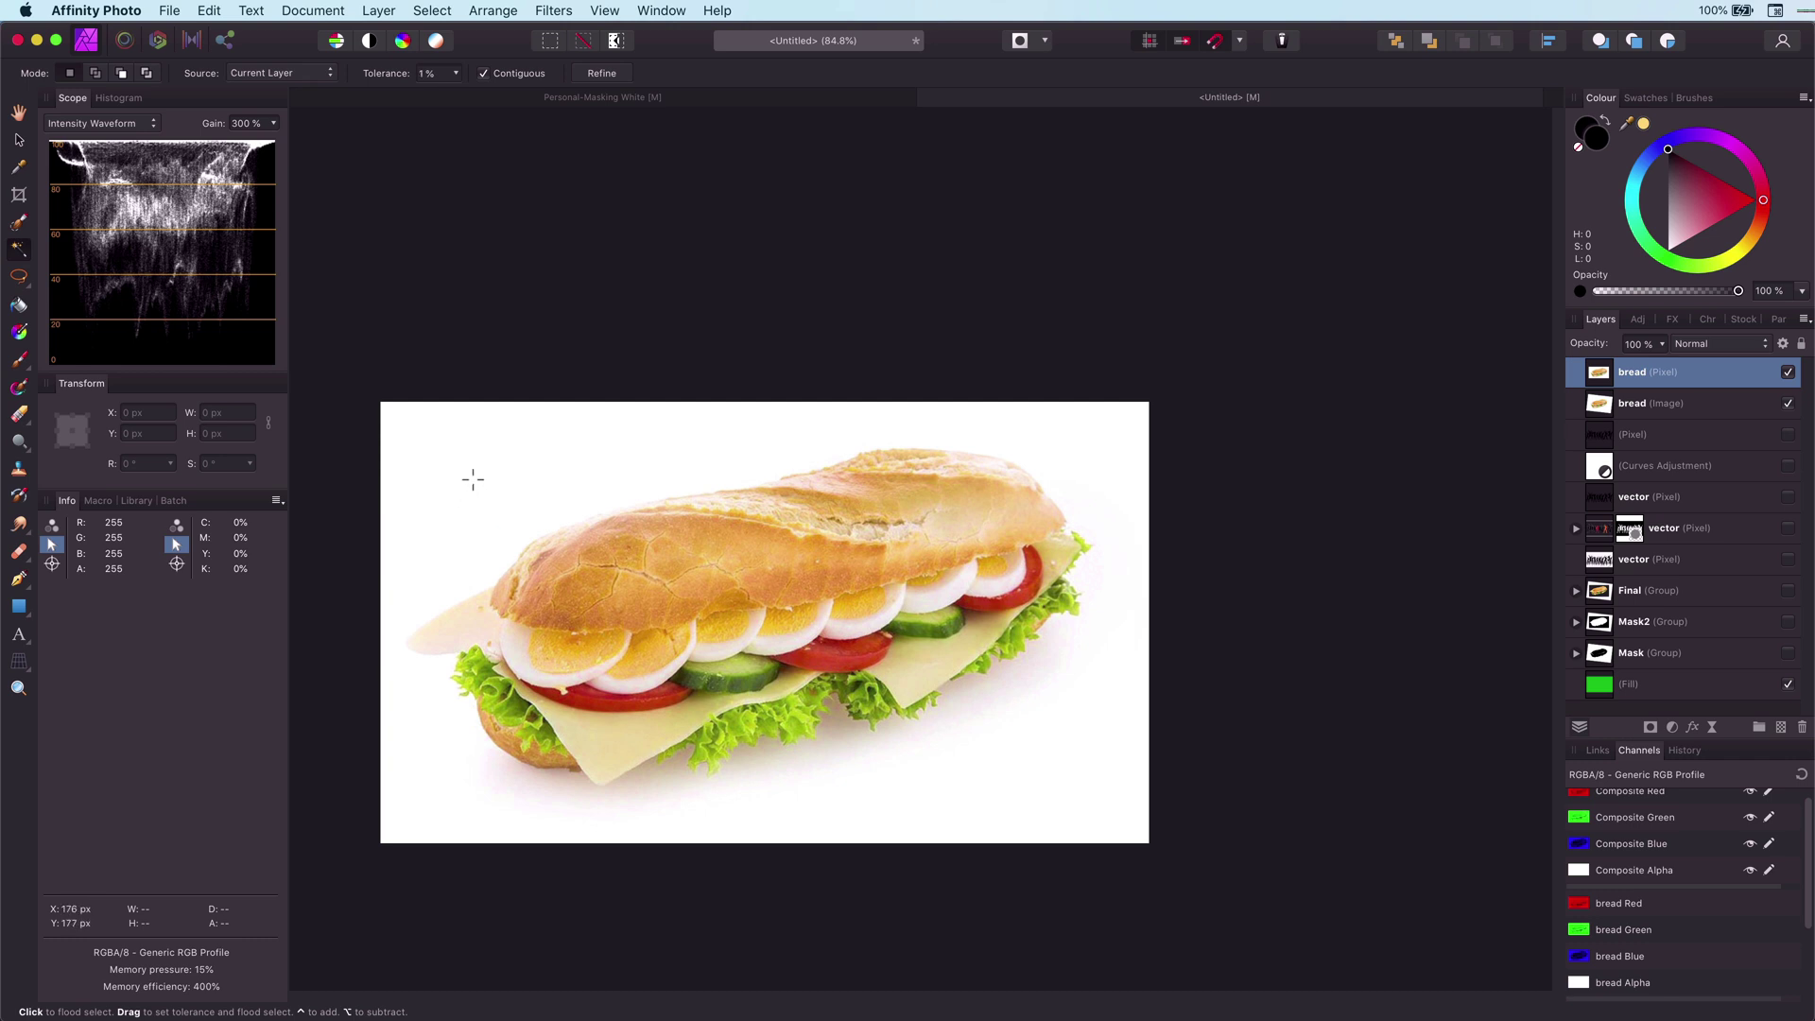
left_click_drag(473, 479, 542, 490)
mouse_move(524, 486)
left_mouse_down()
mouse_move(445, 470)
mouse_move(524, 493)
left_mouse_up()
scroll(763, 771, "up", 3)
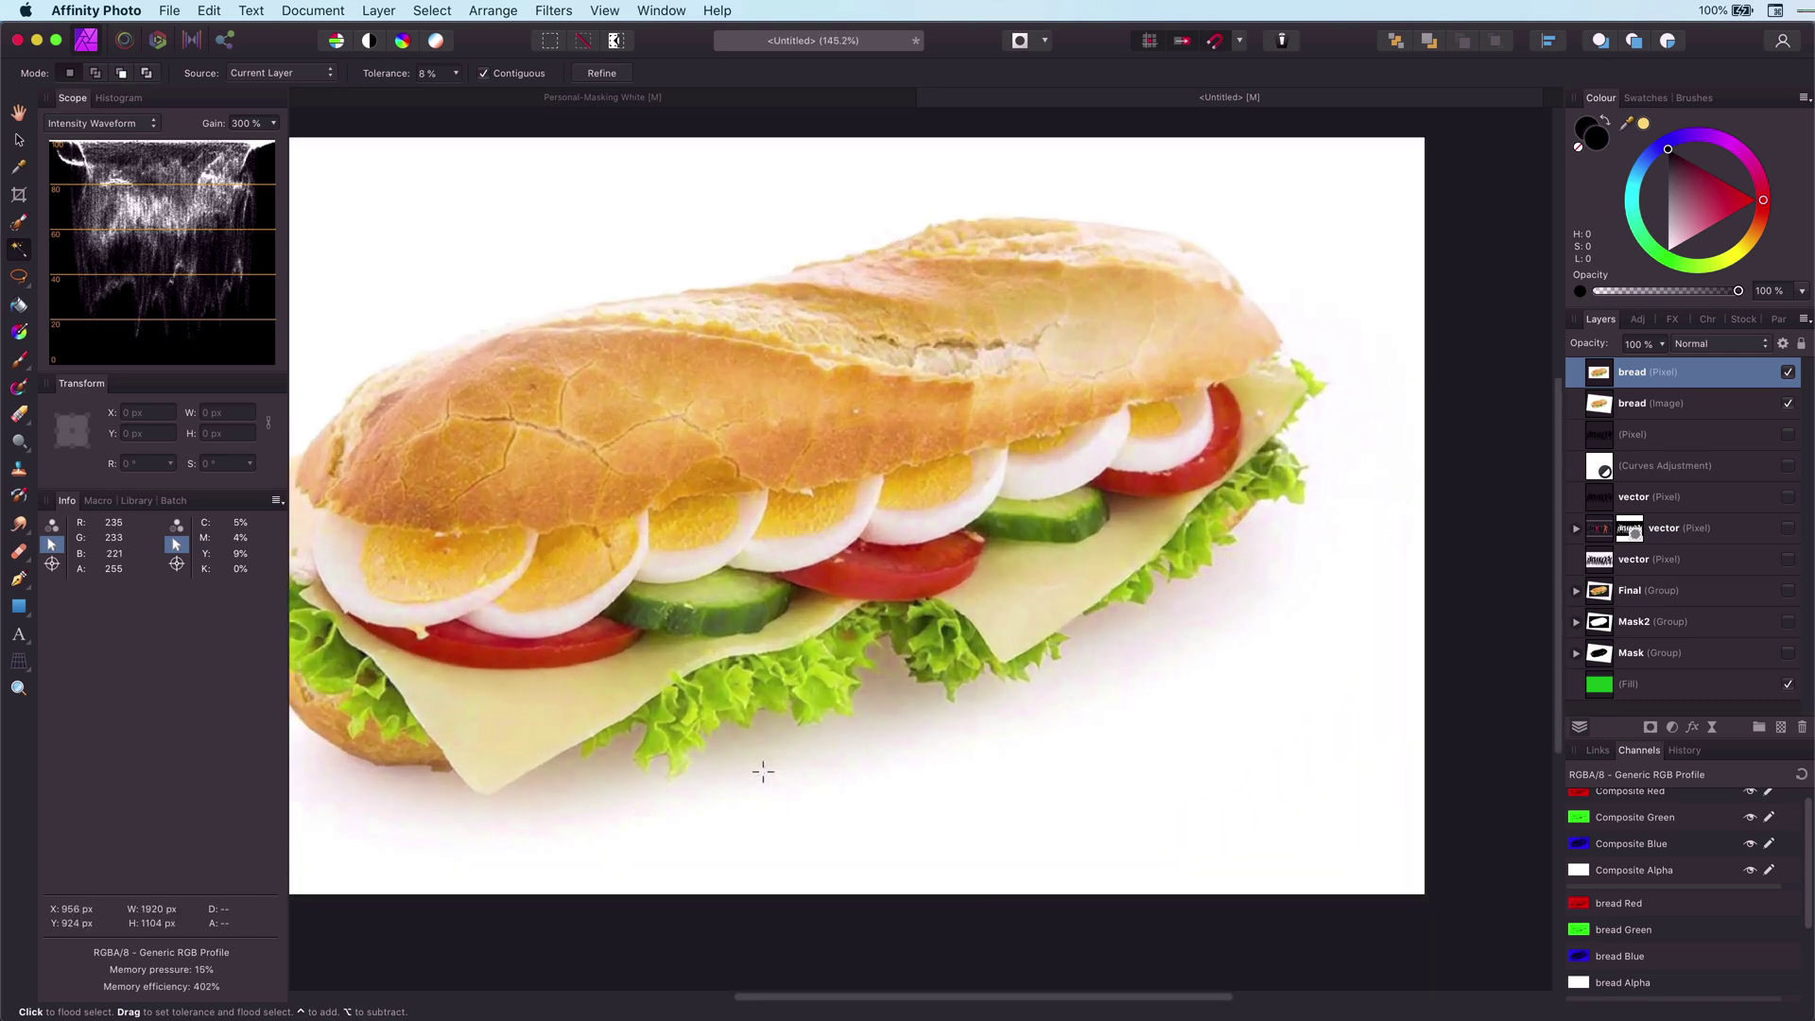
scroll(763, 771, "up", 1)
left_click_drag(794, 757, 769, 735)
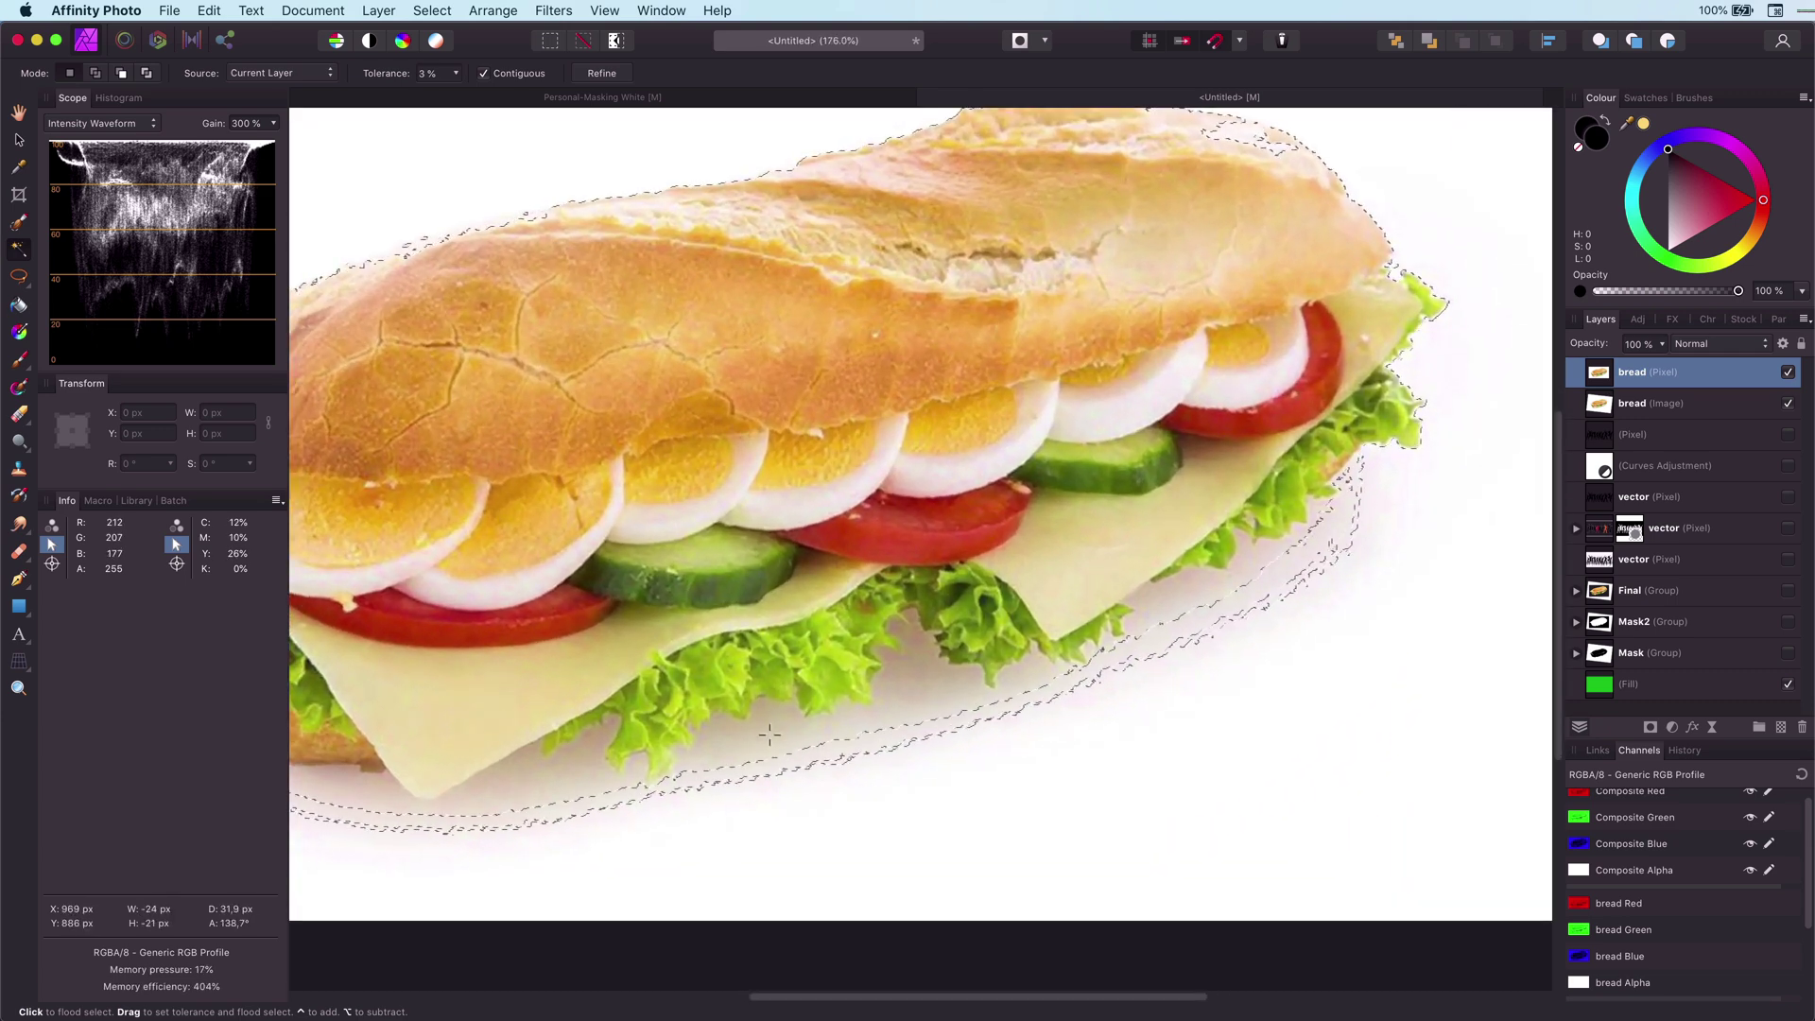
left_click_drag(914, 693, 873, 605)
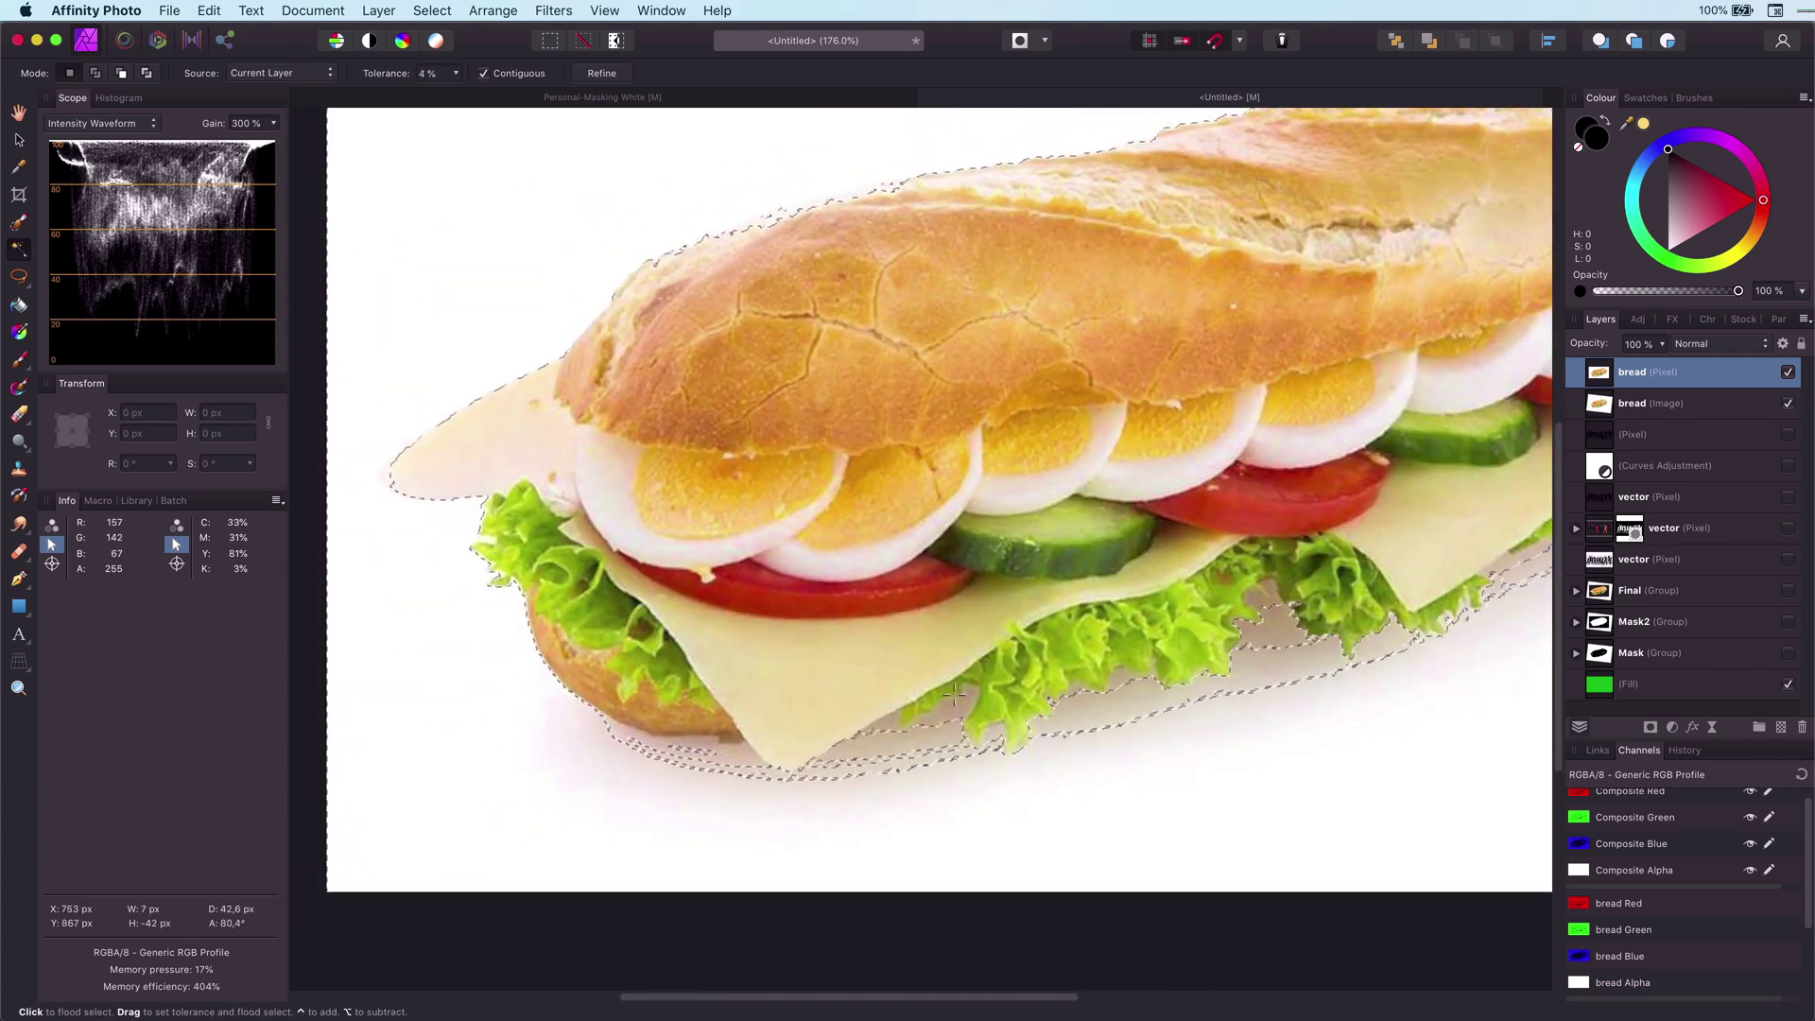
Step: Extend the flood selection through the shadow around the lower bun and the hanging corner of the cheese slice
left_click_drag(752, 762, 708, 729)
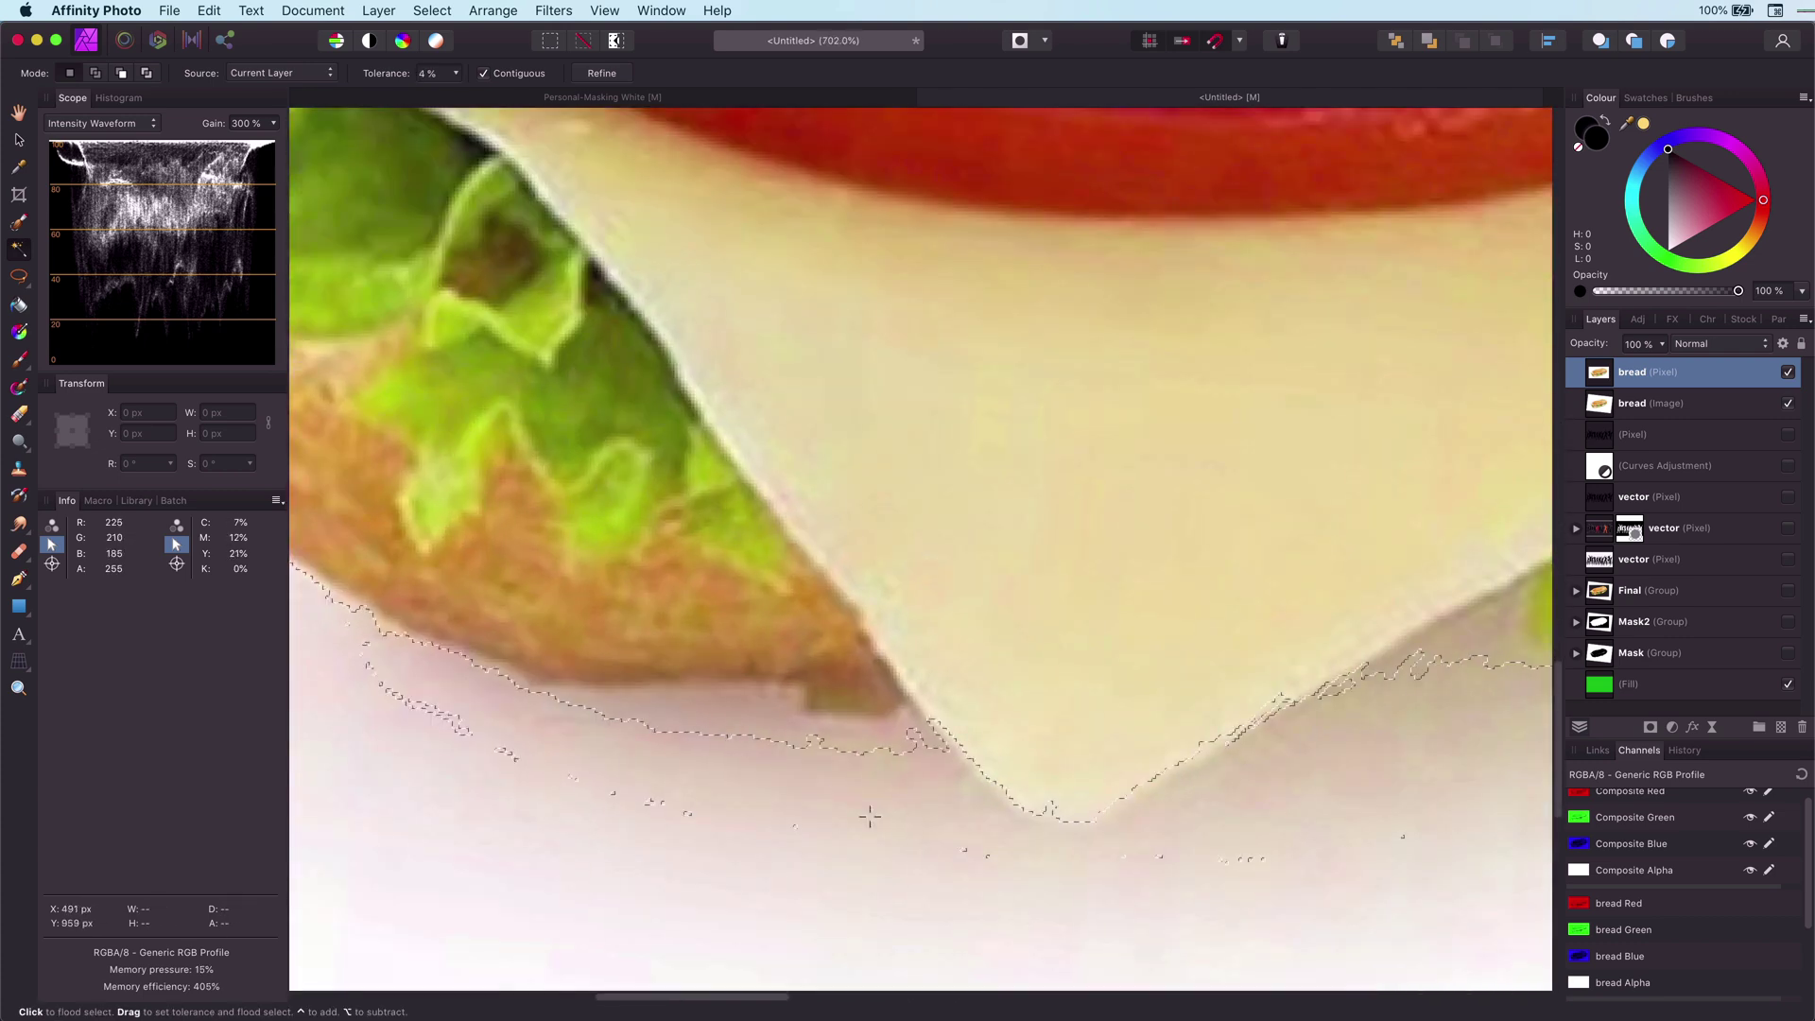
left_click_drag(756, 844, 636, 787)
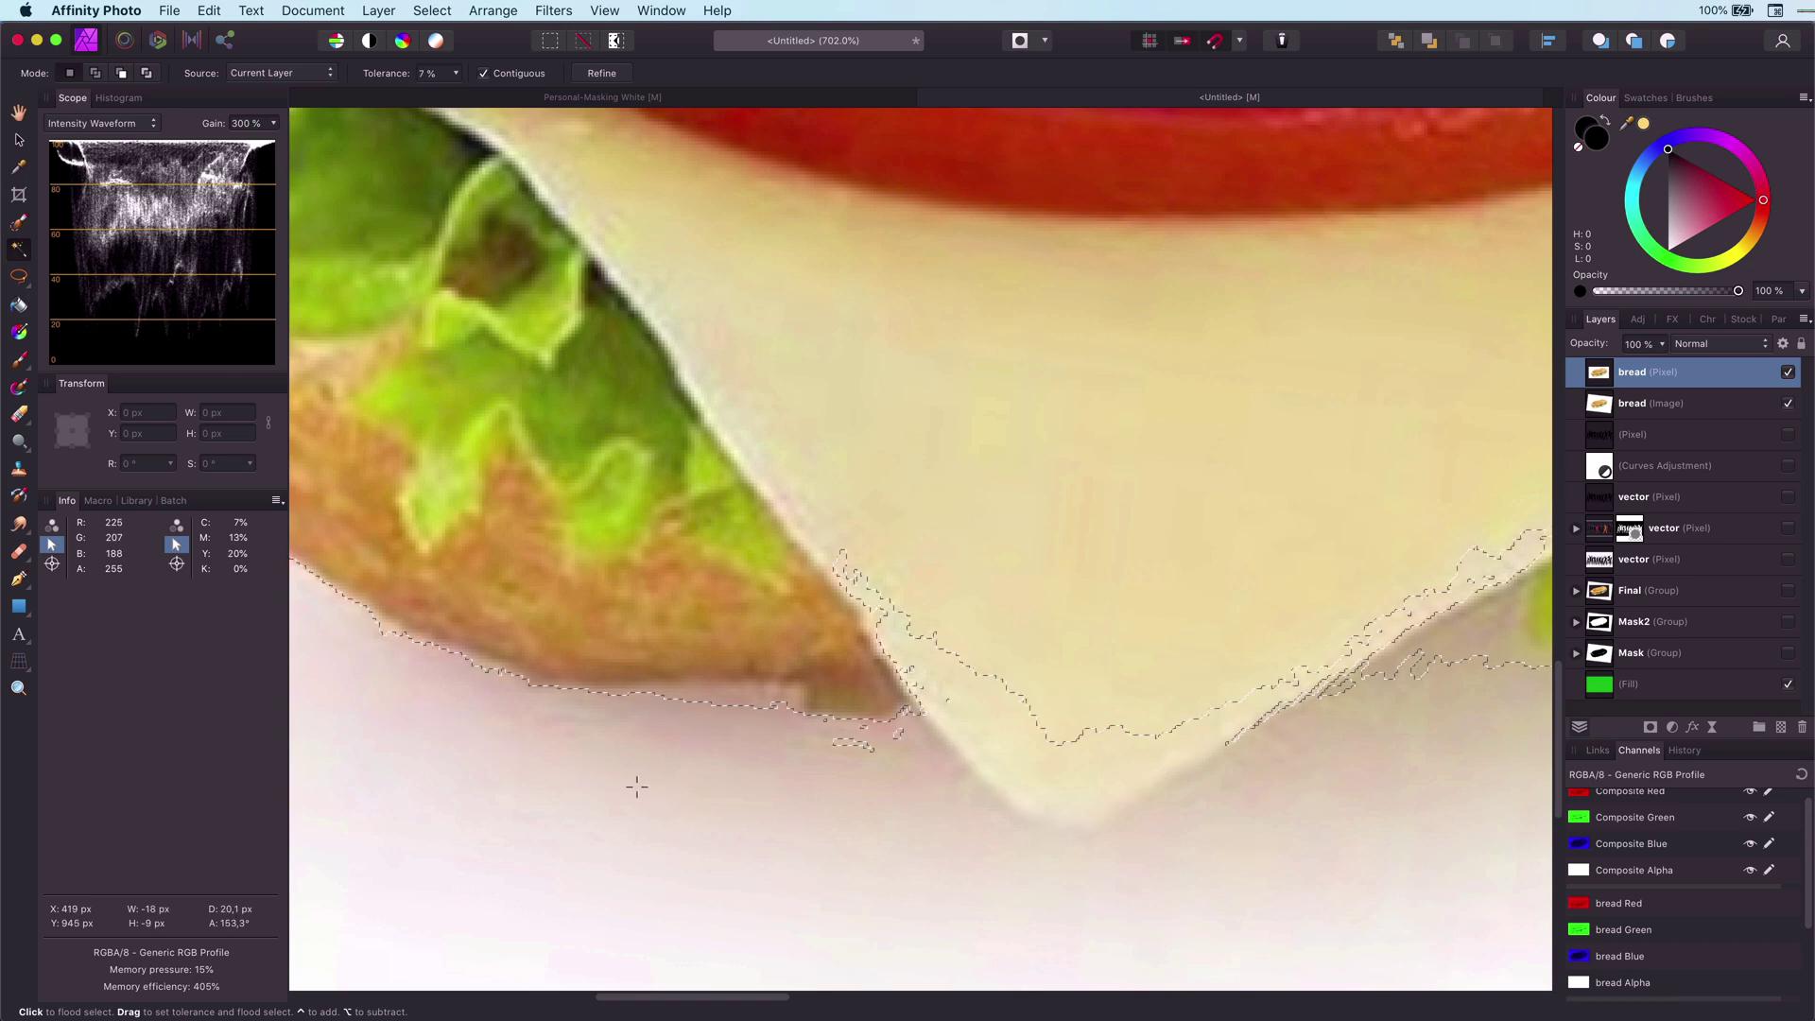
left_click(1228, 797)
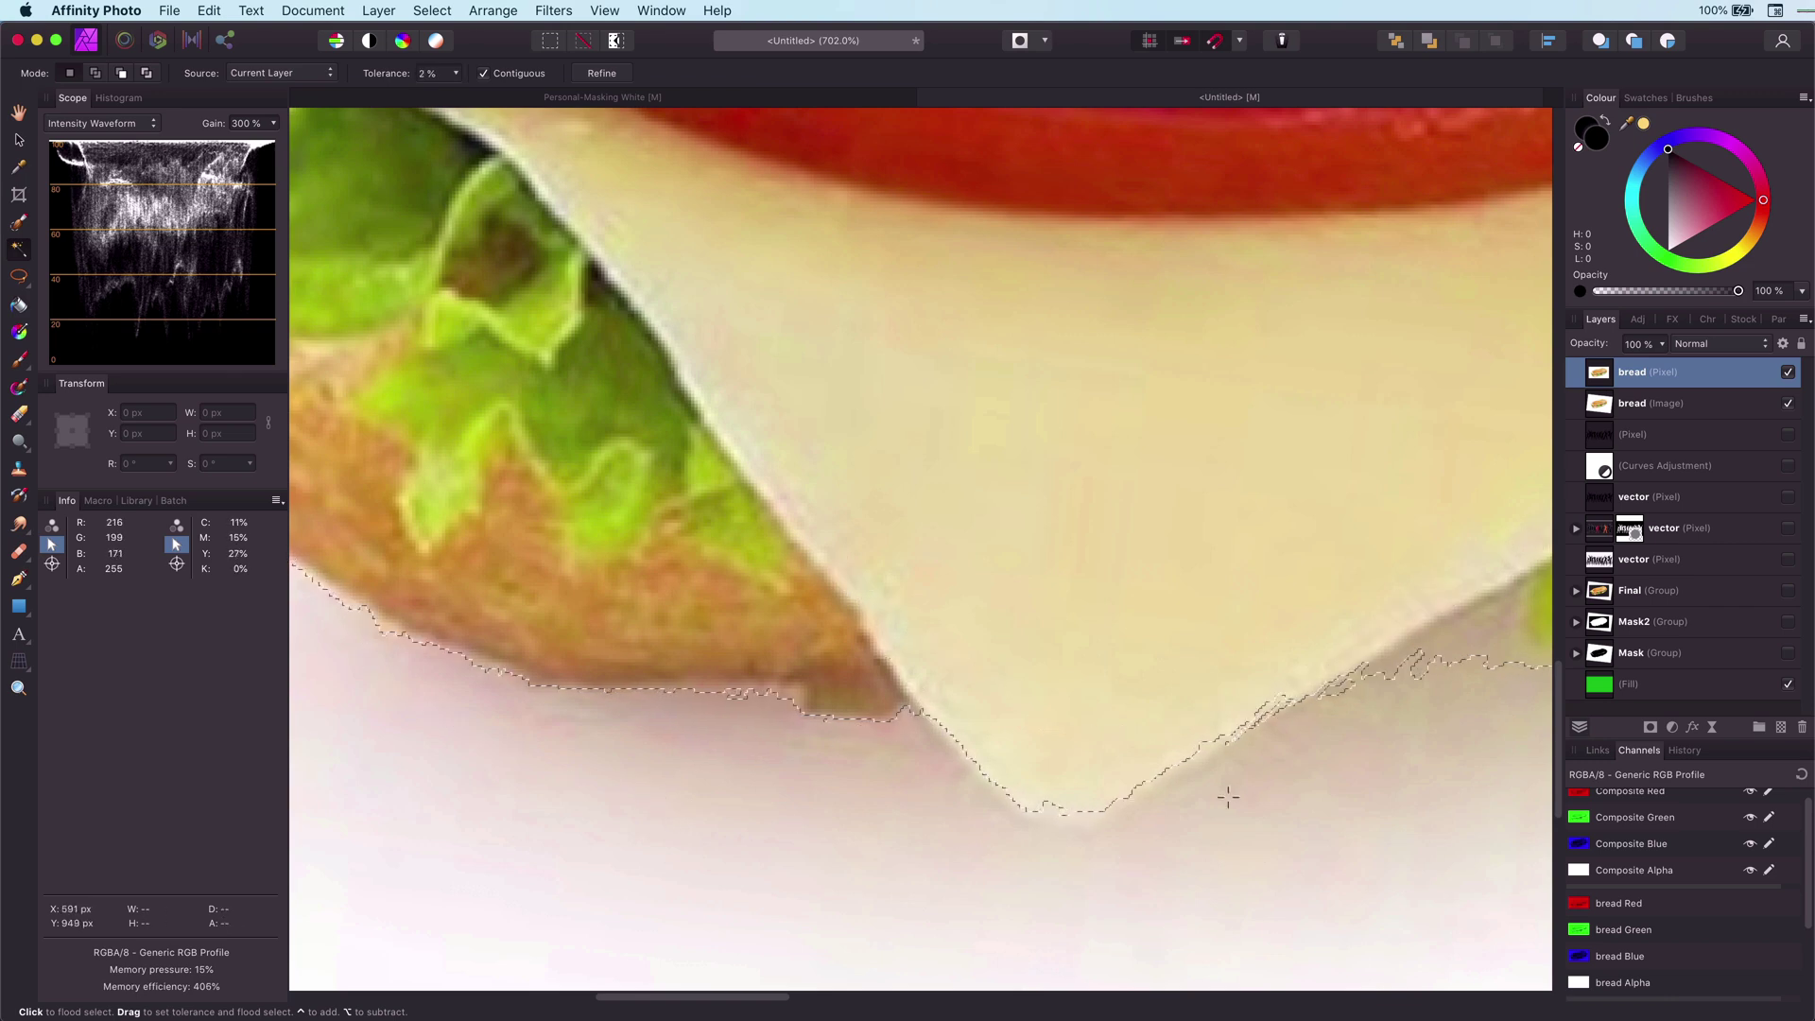
left_click_drag(1238, 820, 876, 796)
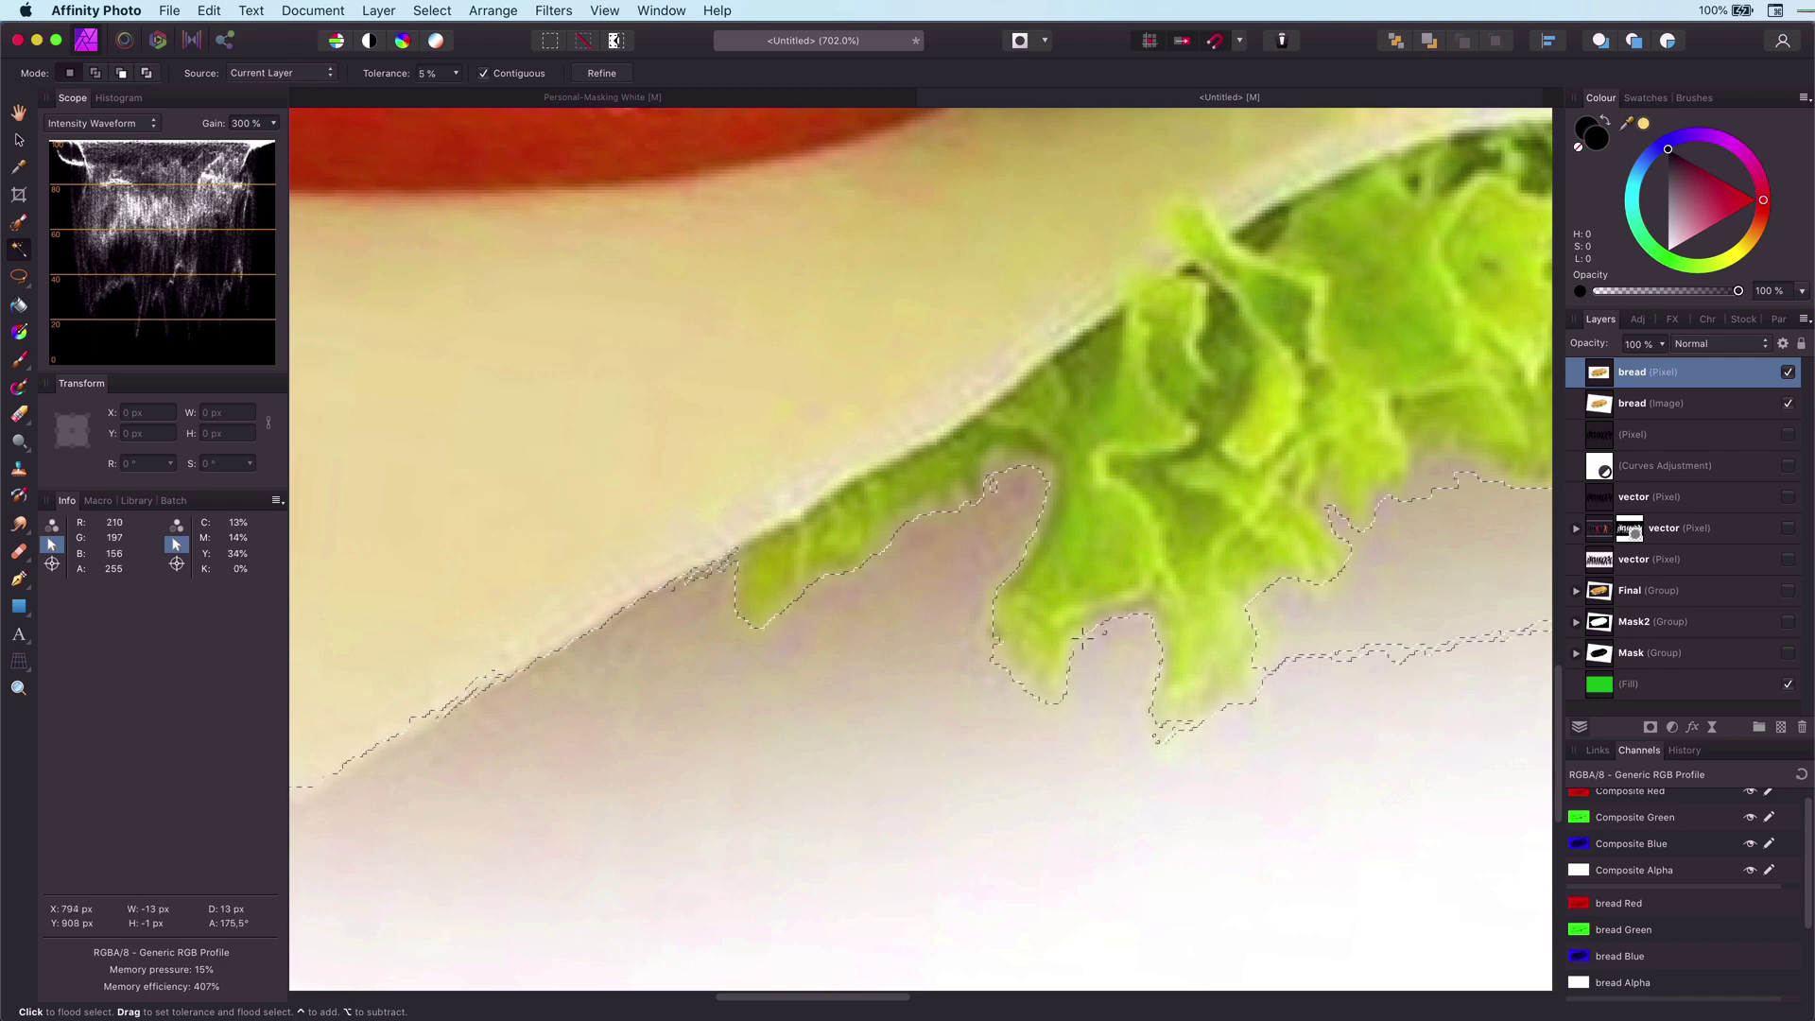
Step: Add the remaining shadow patches along the lettuce's lower edge and beneath the second cheese slice to the flood selection
left_click_drag(1207, 617, 1193, 617)
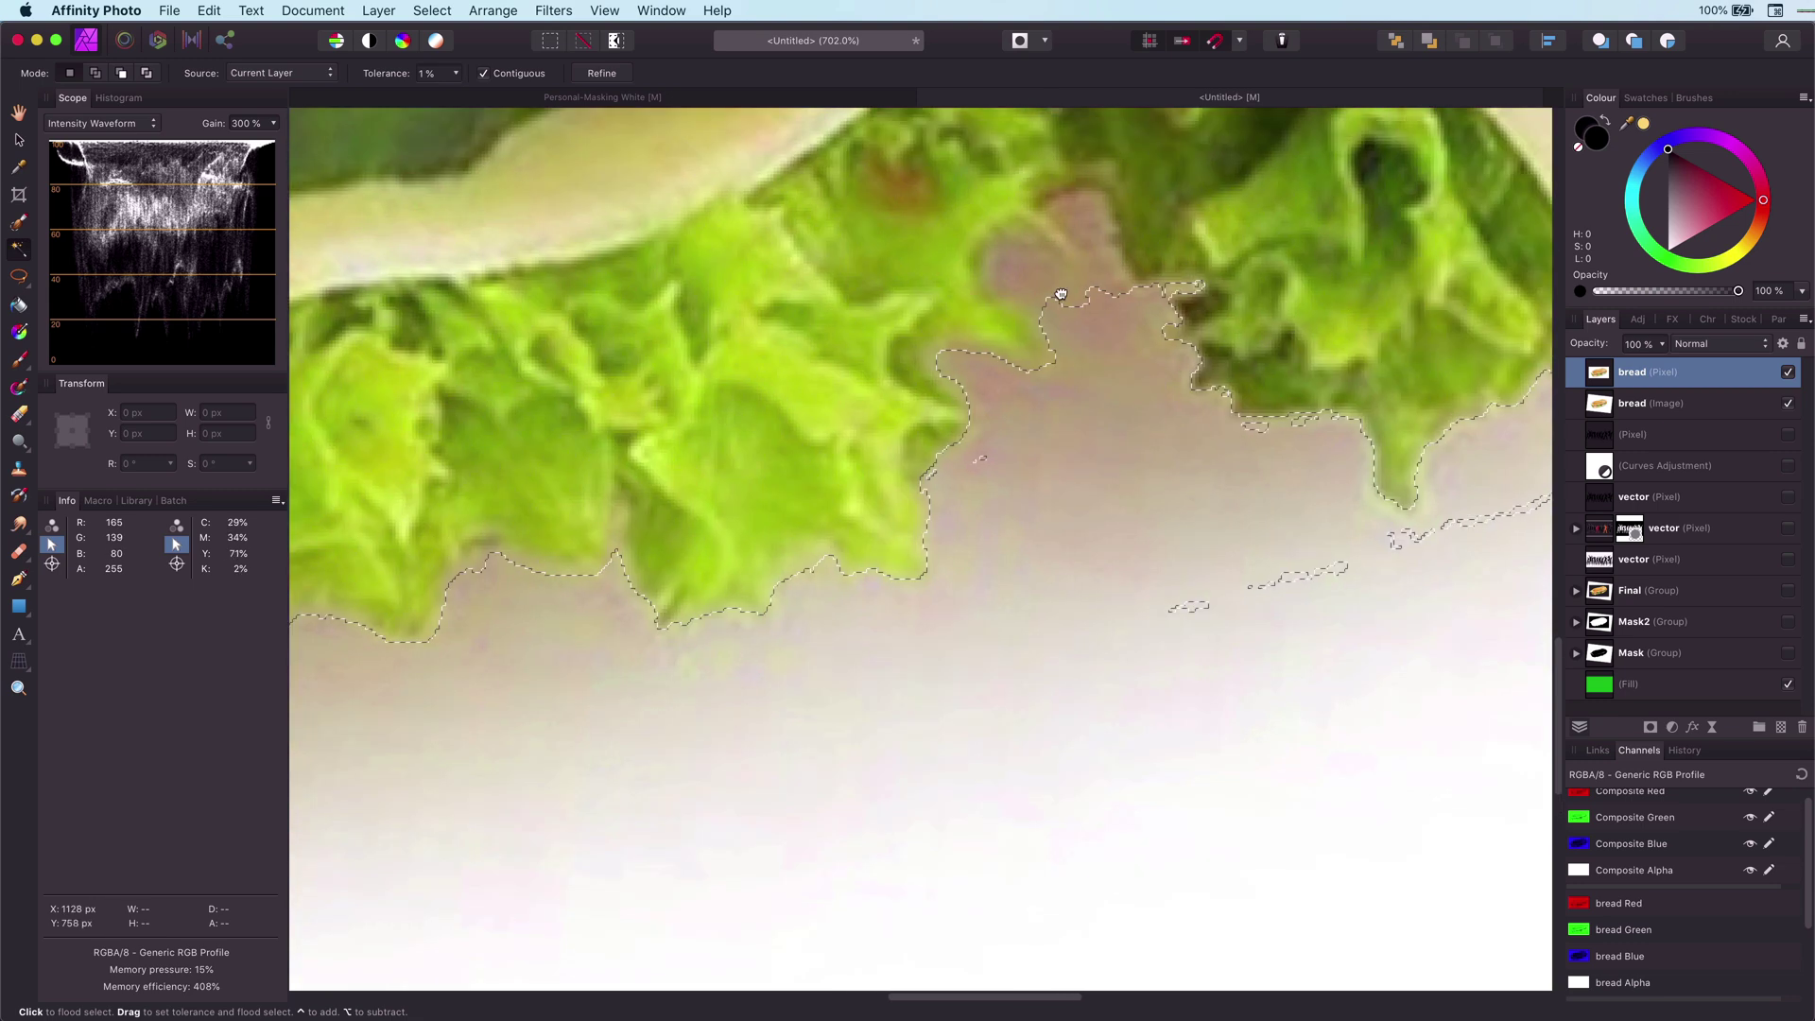
left_click_drag(1062, 292, 1025, 231)
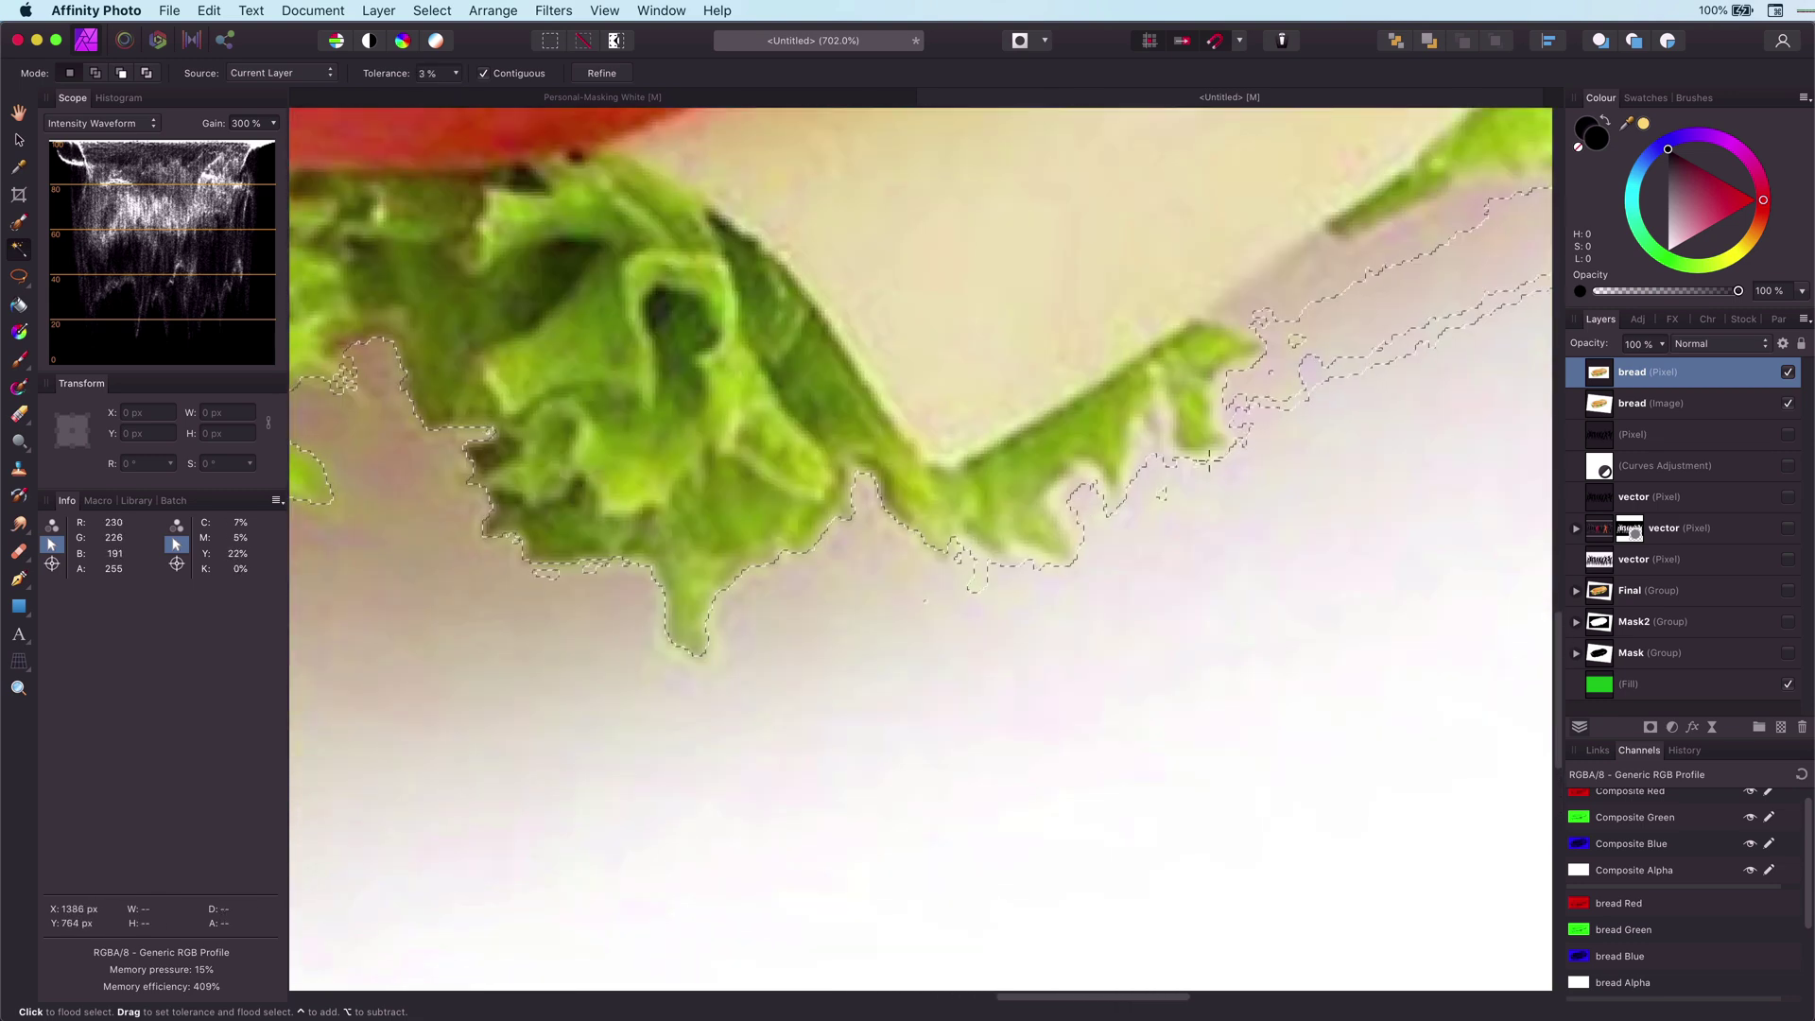
left_click_drag(1315, 299, 1292, 275)
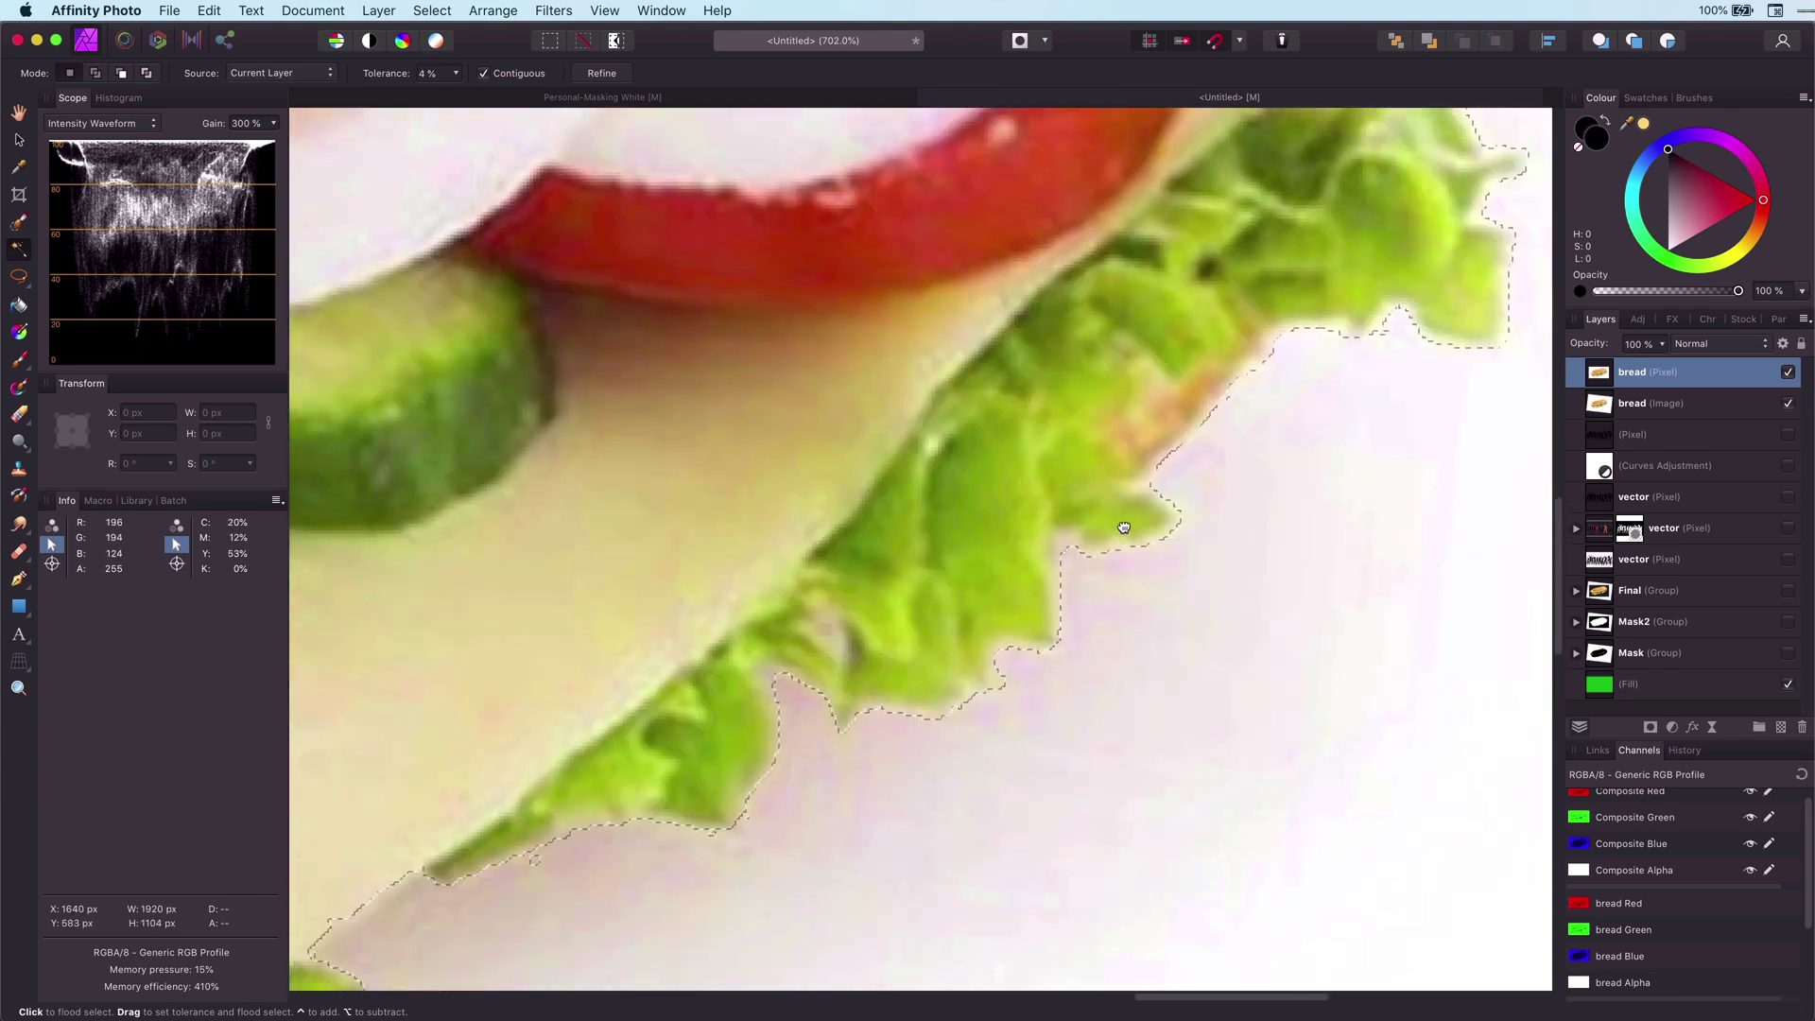
Step: Extend the flood selection along the upper bun, adding the pale fringe at the crust's edge
left_click_drag(1192, 548, 970, 646)
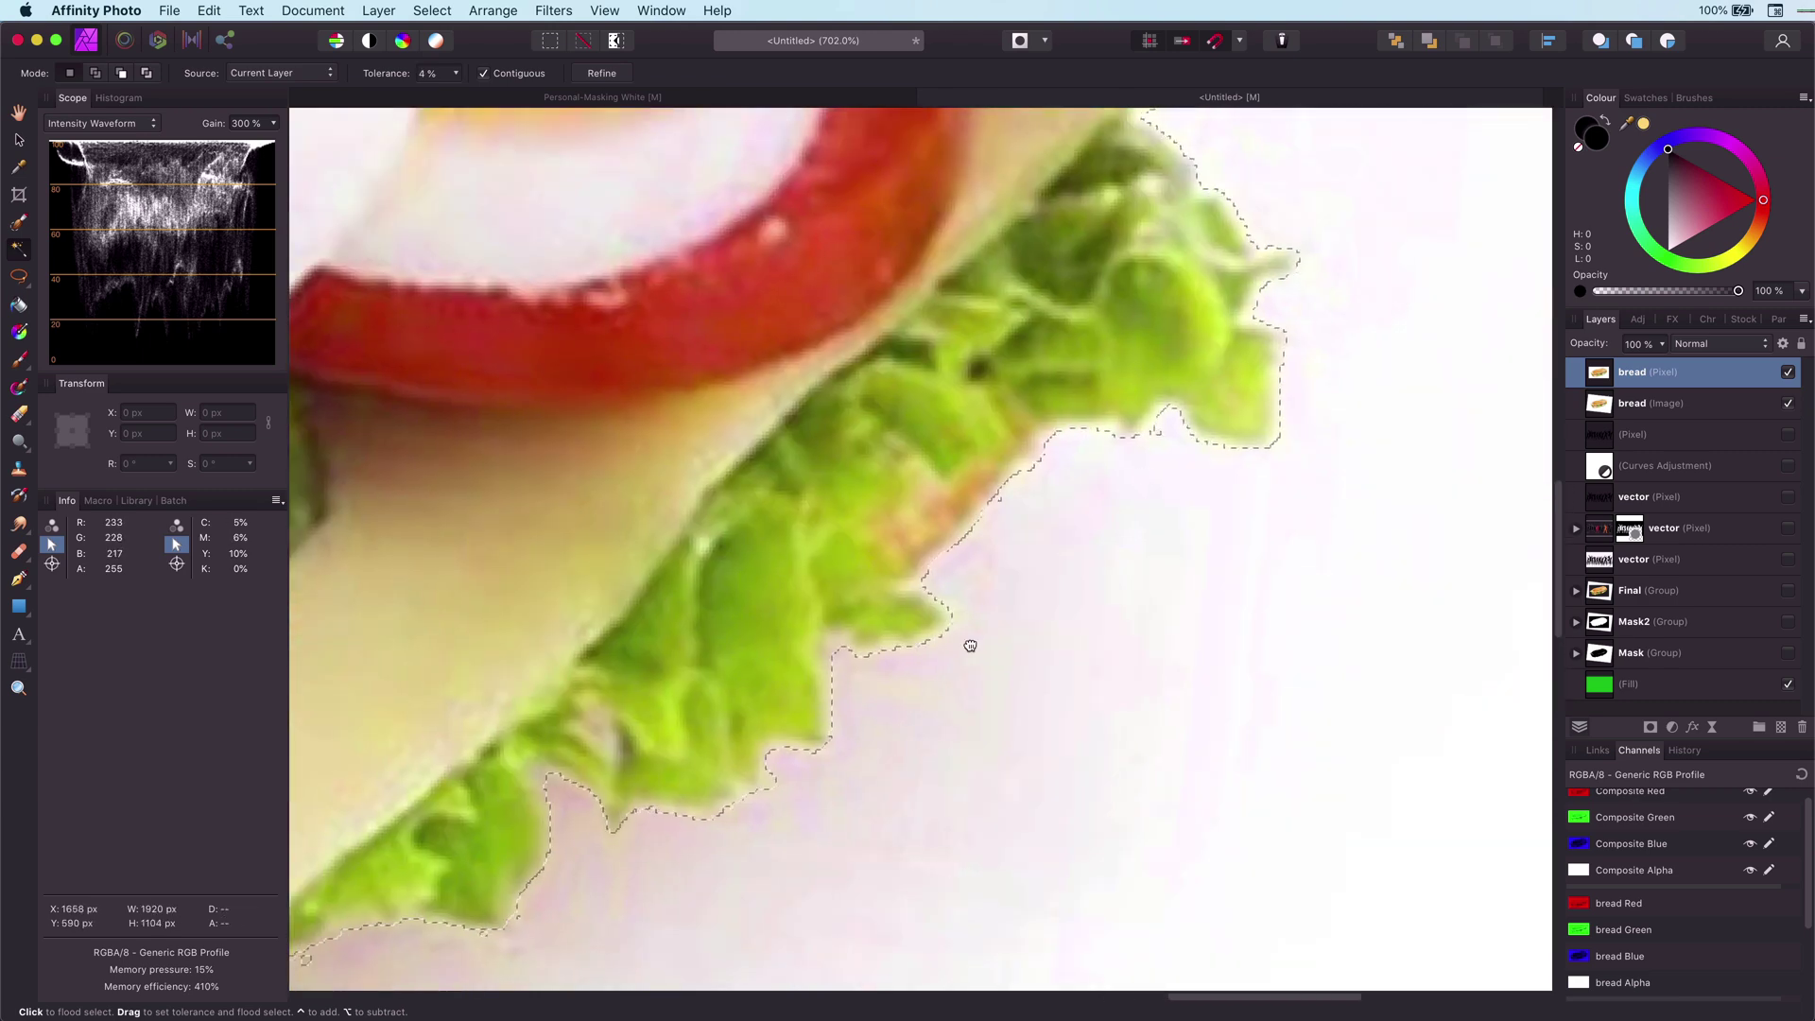
left_click_drag(1025, 171, 1087, 422)
left_click_drag(1144, 118, 968, 502)
left_click_drag(444, 123, 1001, 599)
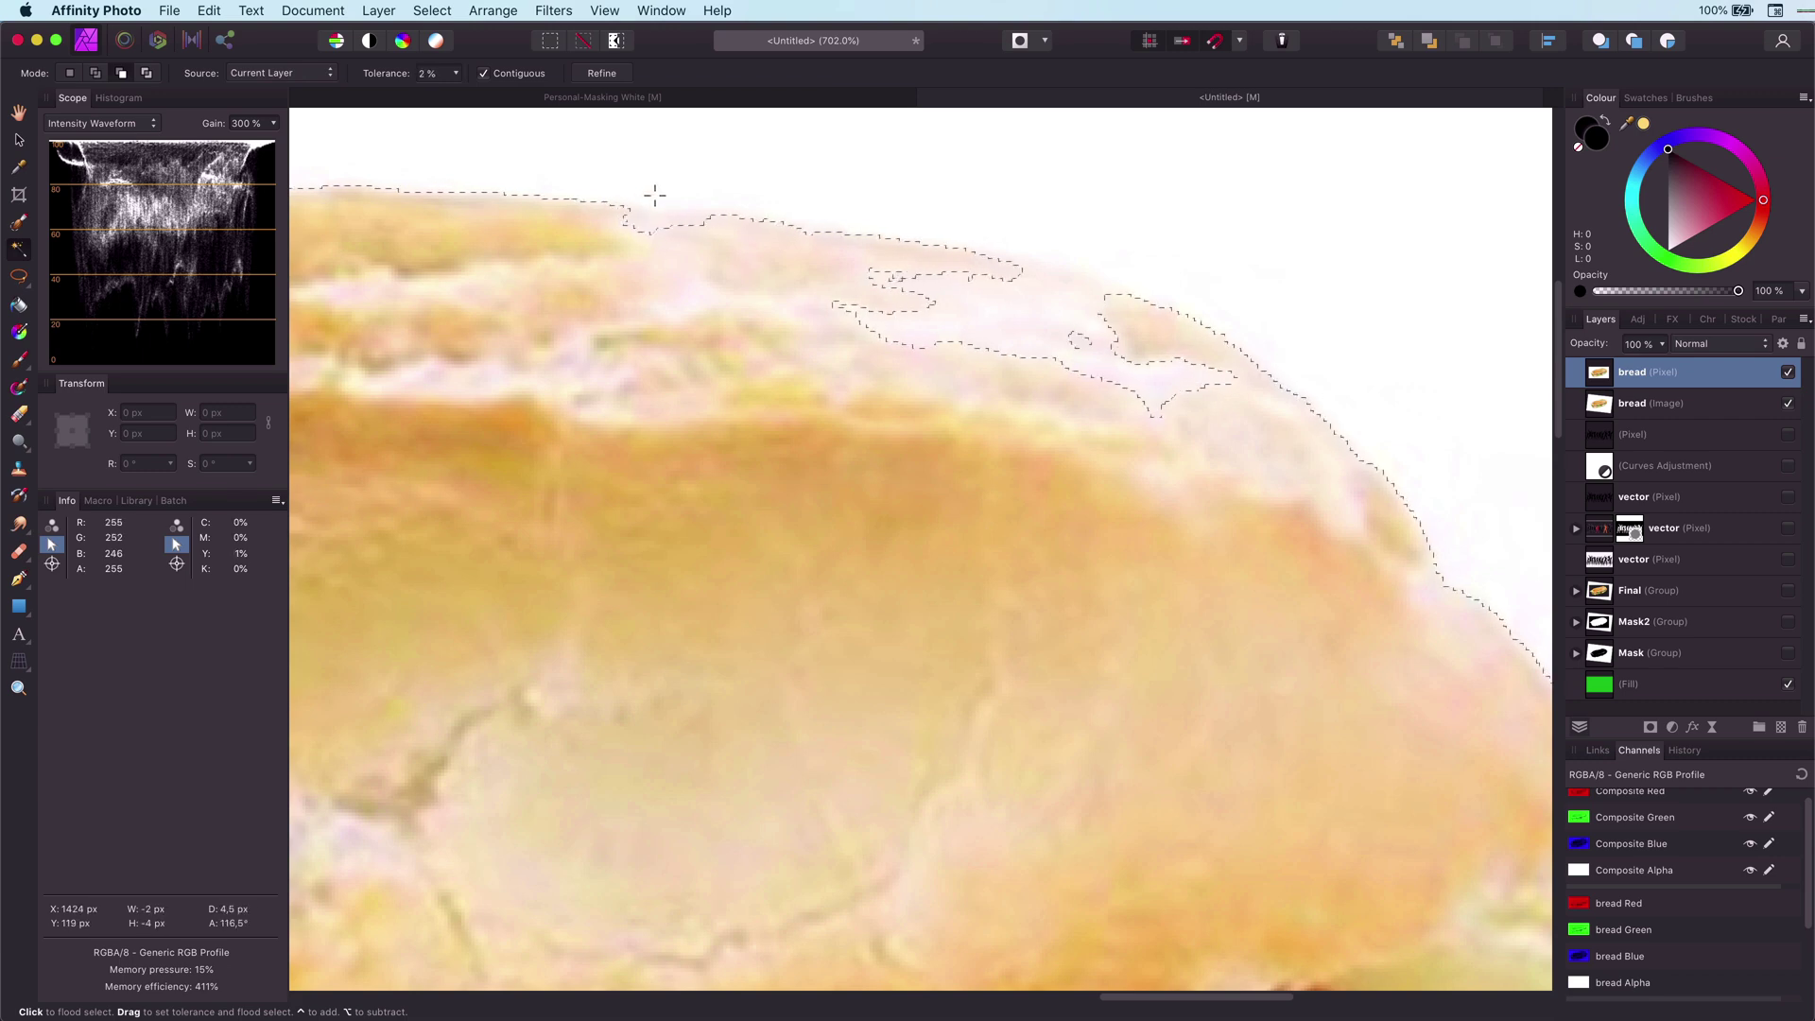
scroll(665, 627, "down", 10)
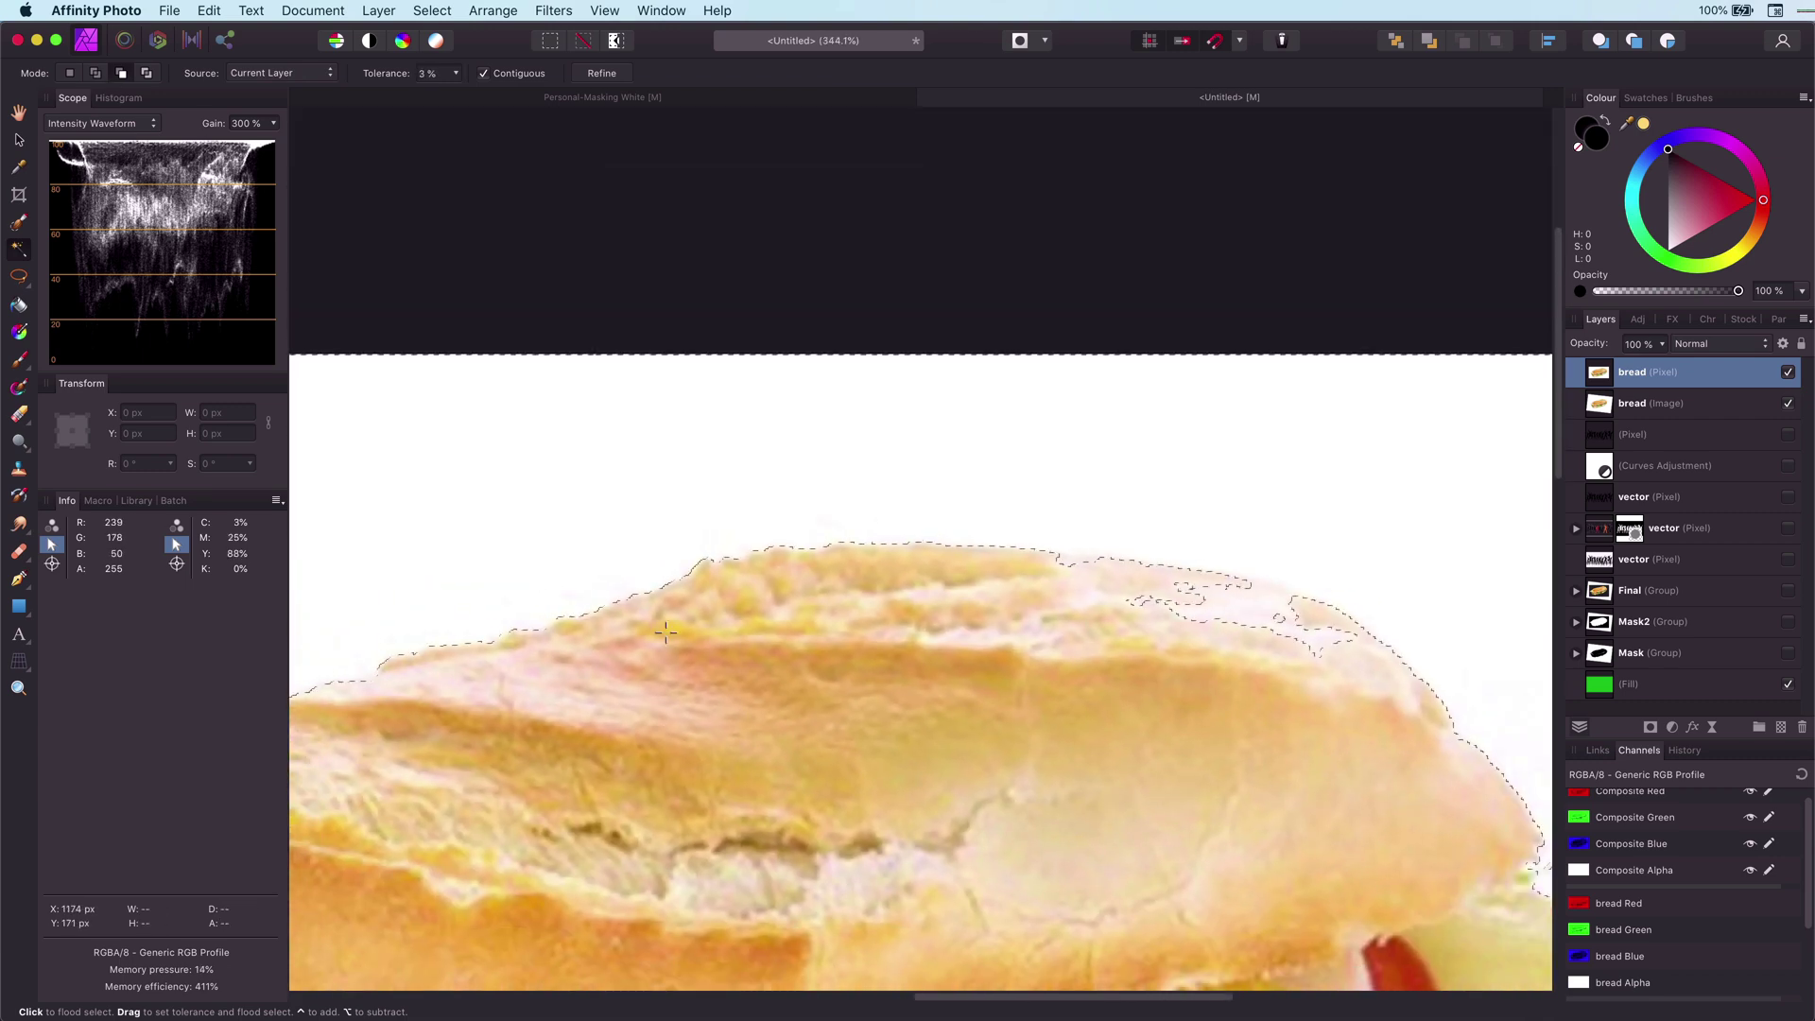
scroll(641, 463, "up", 5)
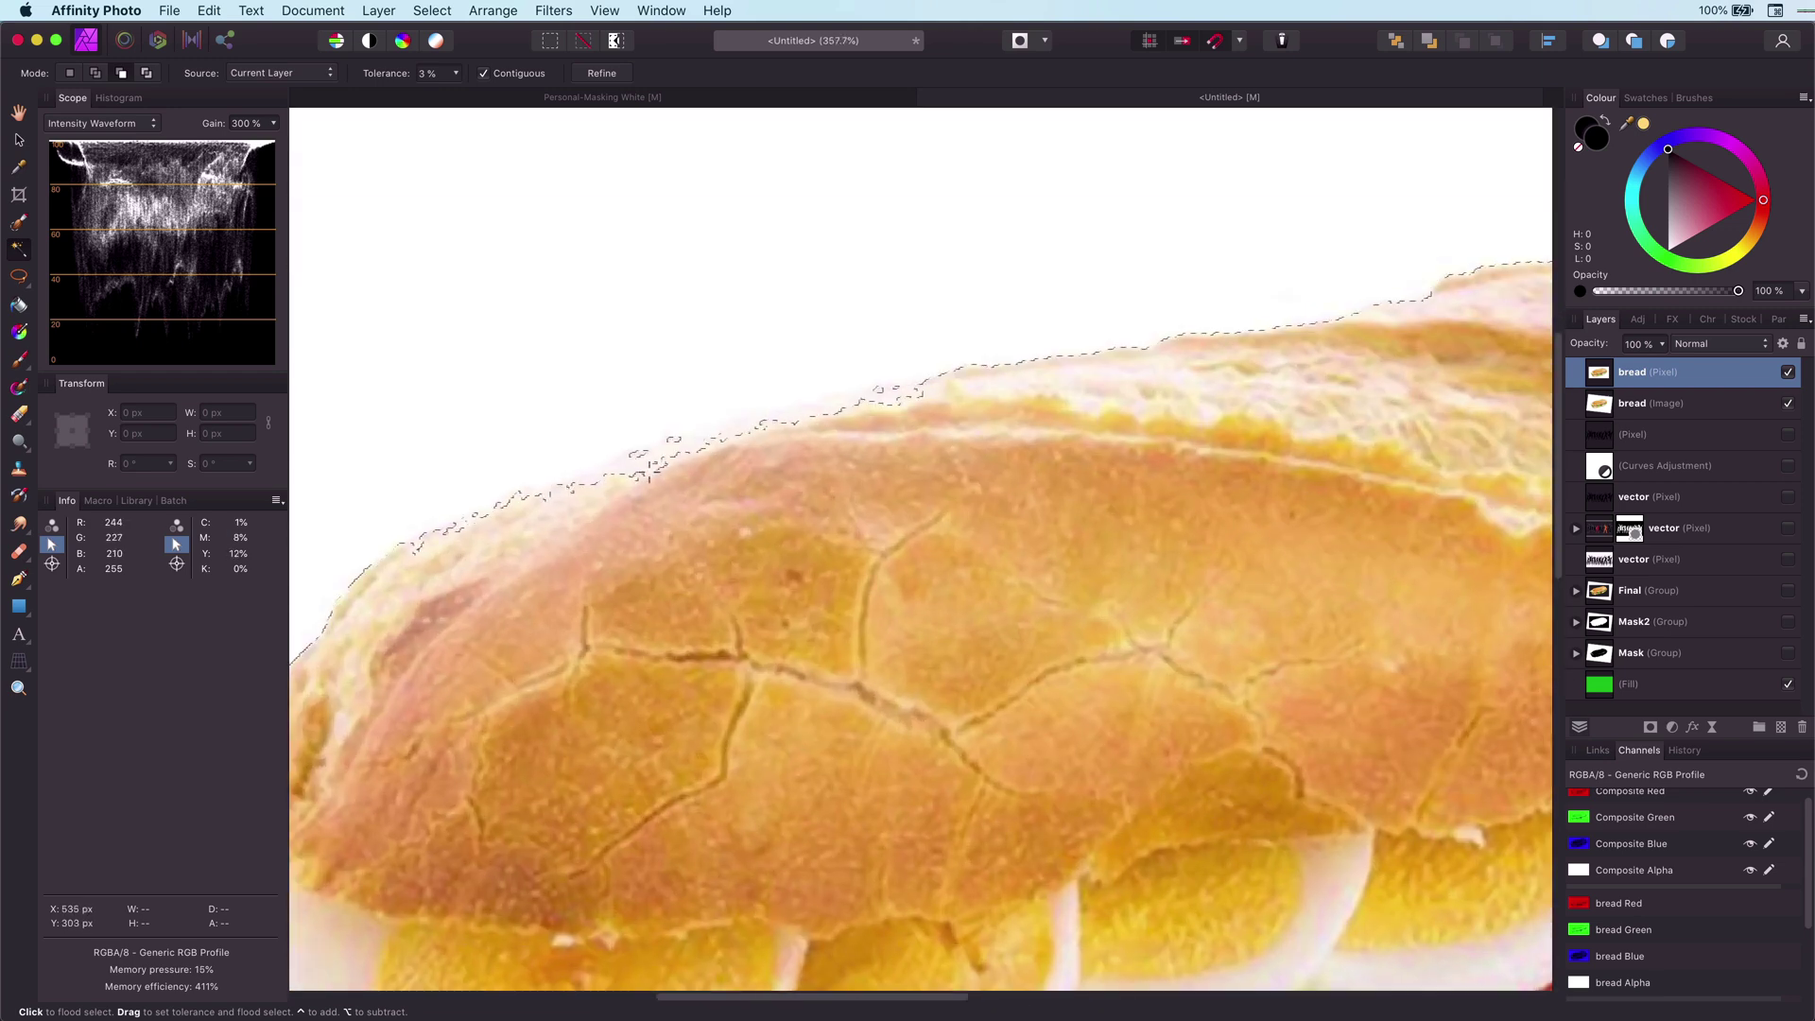
left_click_drag(832, 408, 786, 418)
left_click_drag(1000, 529, 901, 549)
Step: Subtract the stray patches inside the upper bun's crust from the selection with the Freehand Selection tool
key("l")
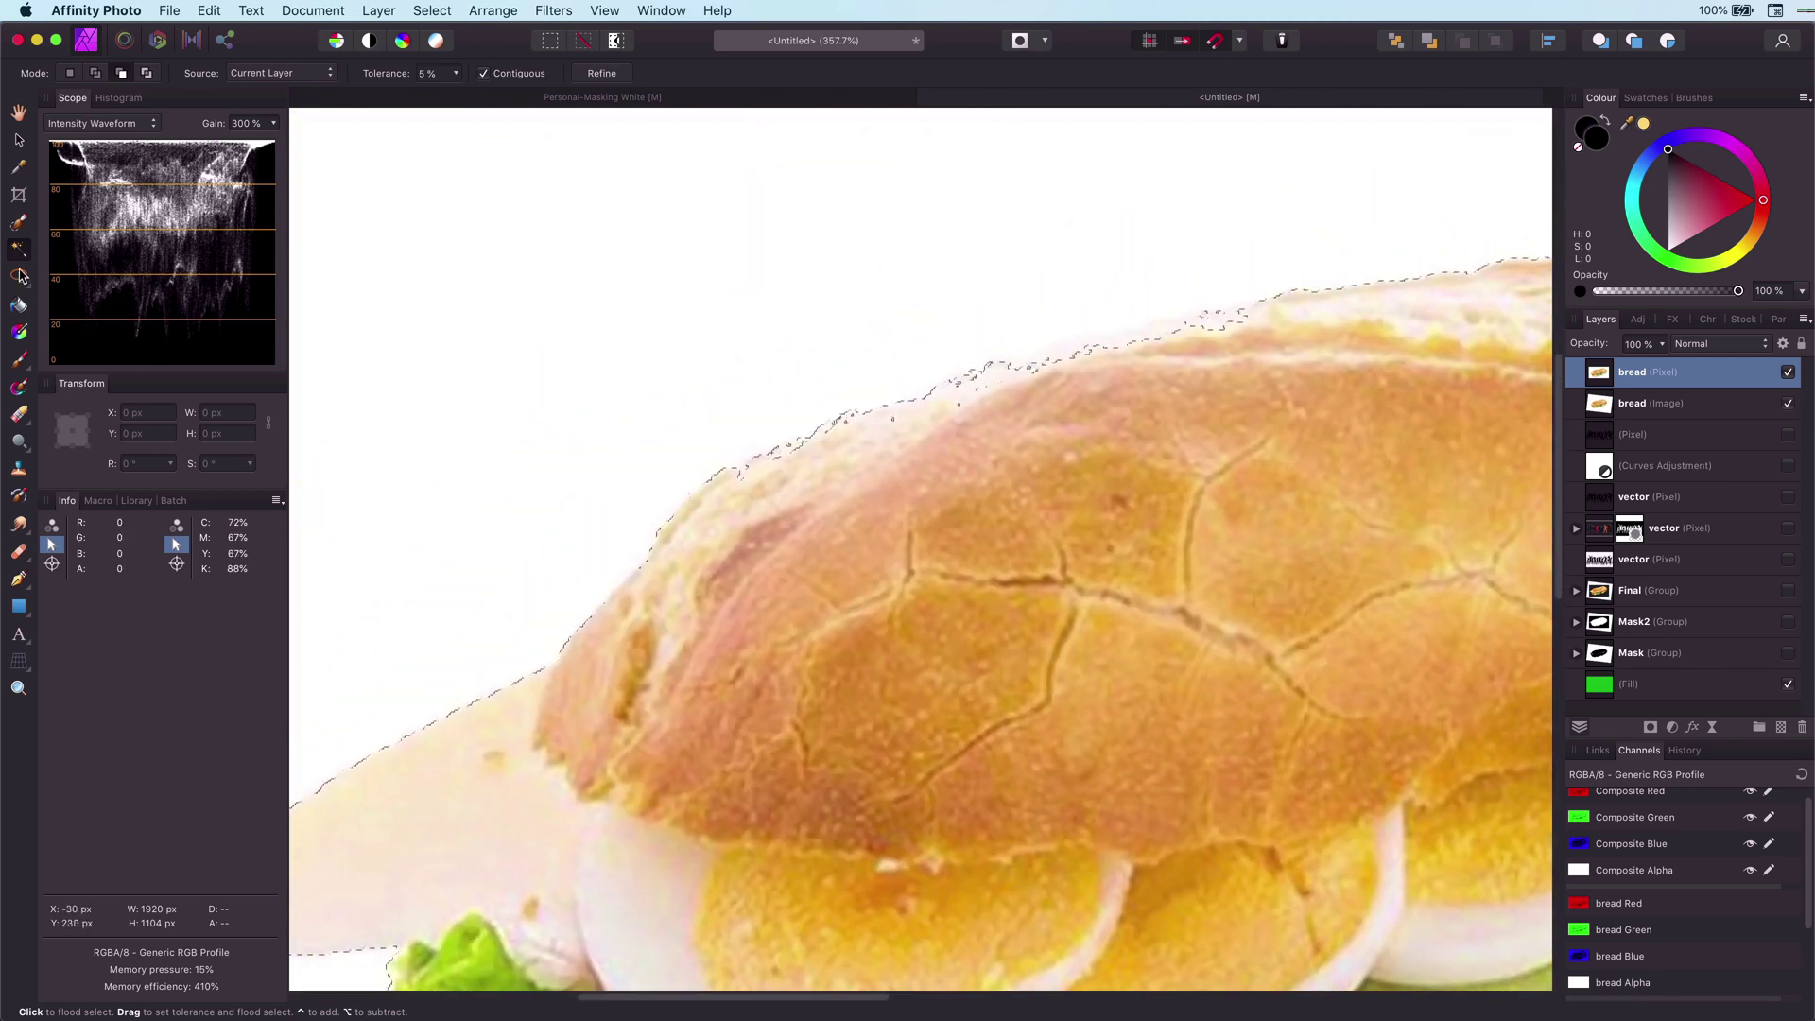
left_click(234, 73)
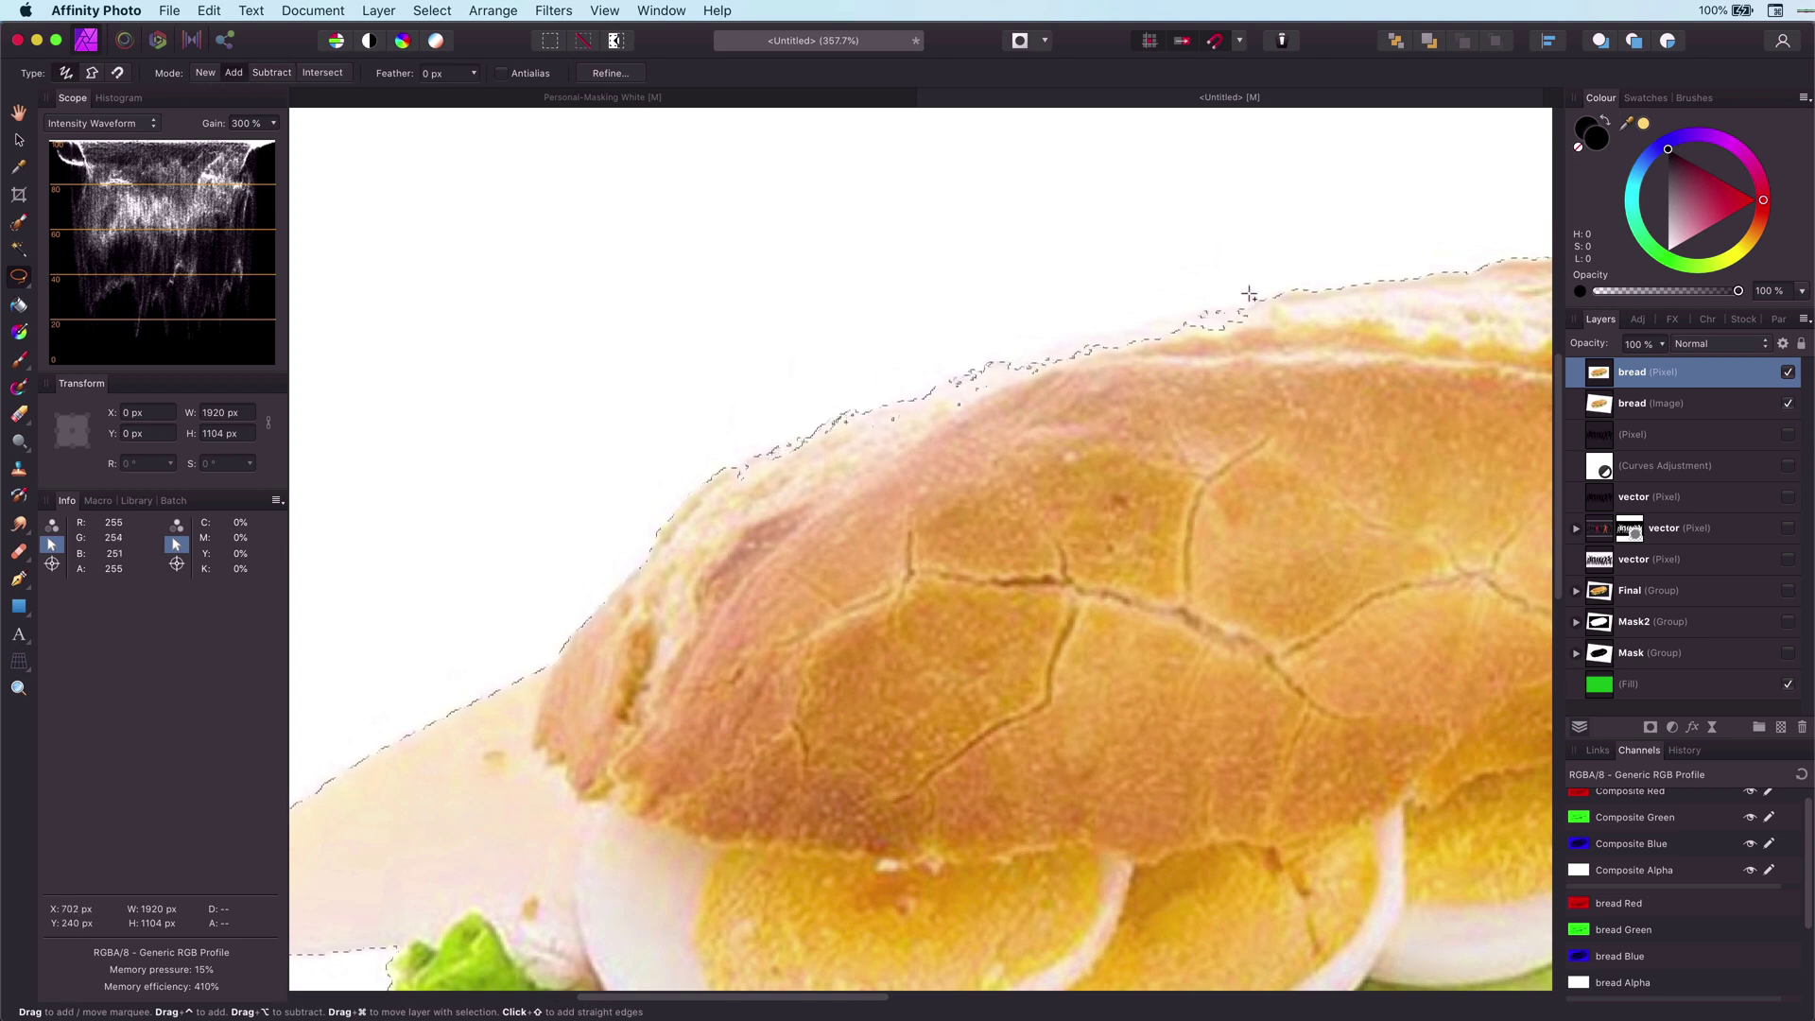
mouse_move(1278, 313)
left_mouse_down()
mouse_move(898, 412)
mouse_move(1425, 431)
left_mouse_up()
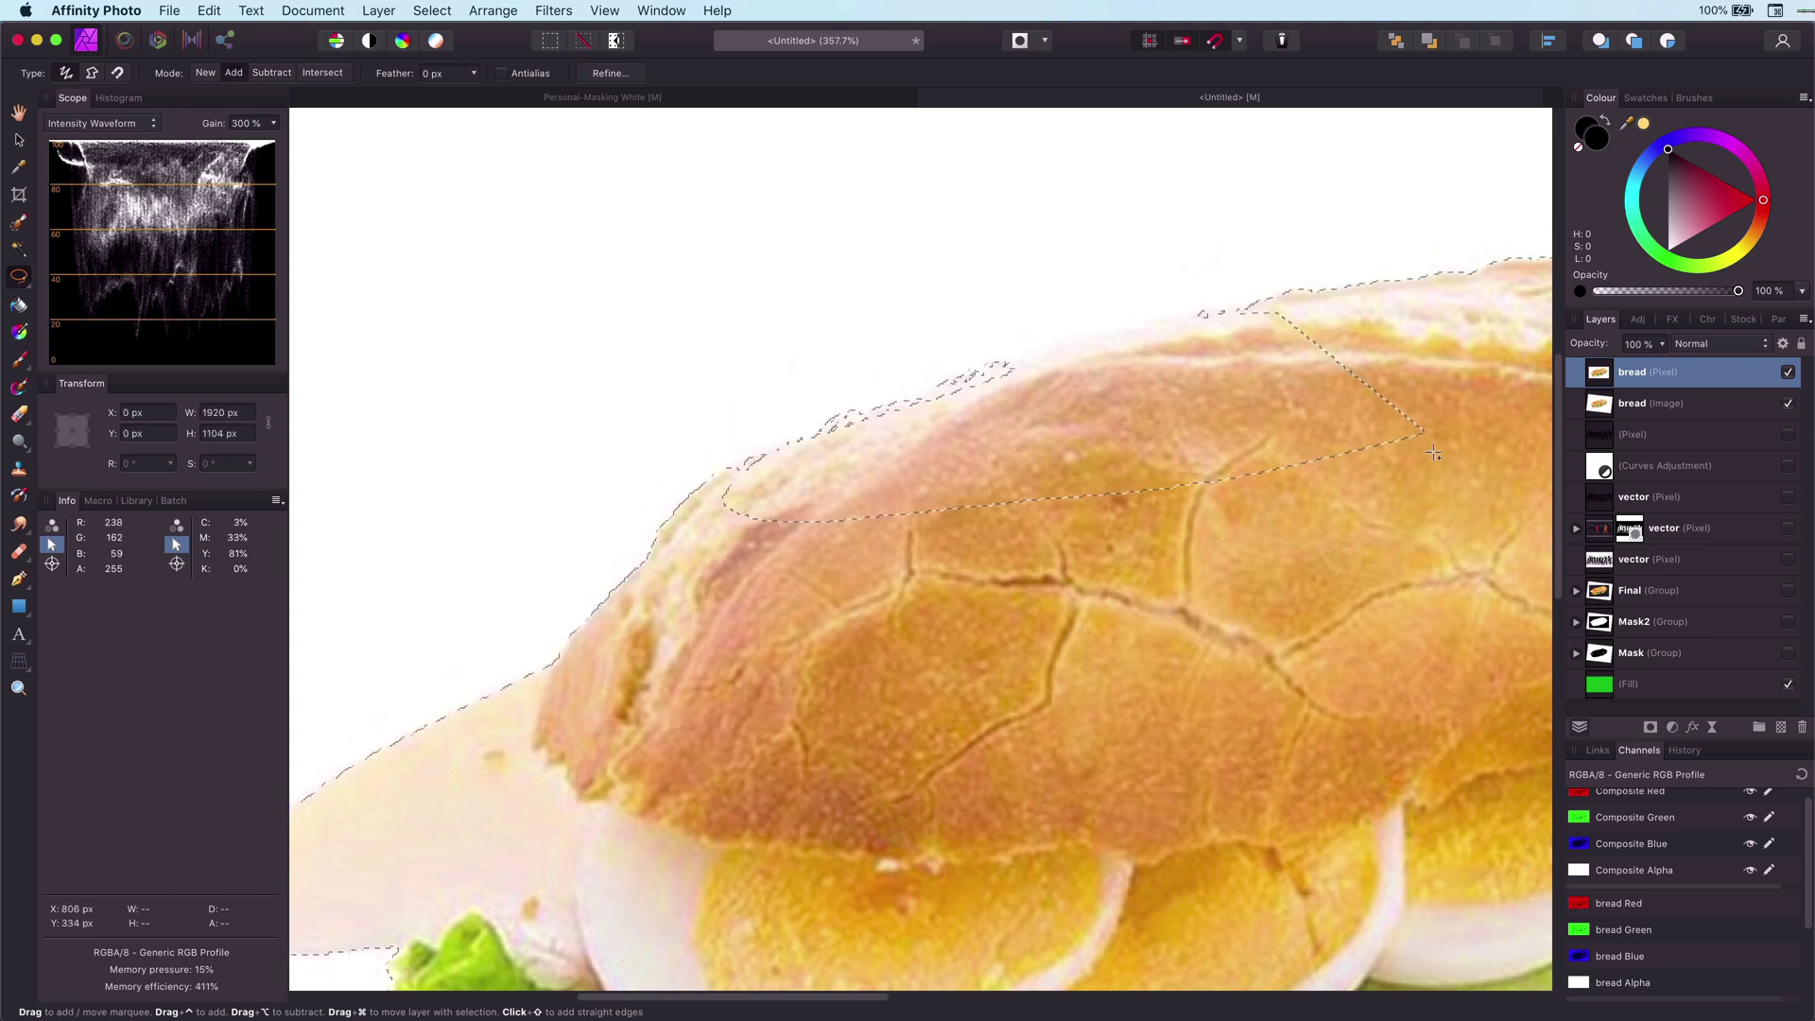
left_click(257, 74)
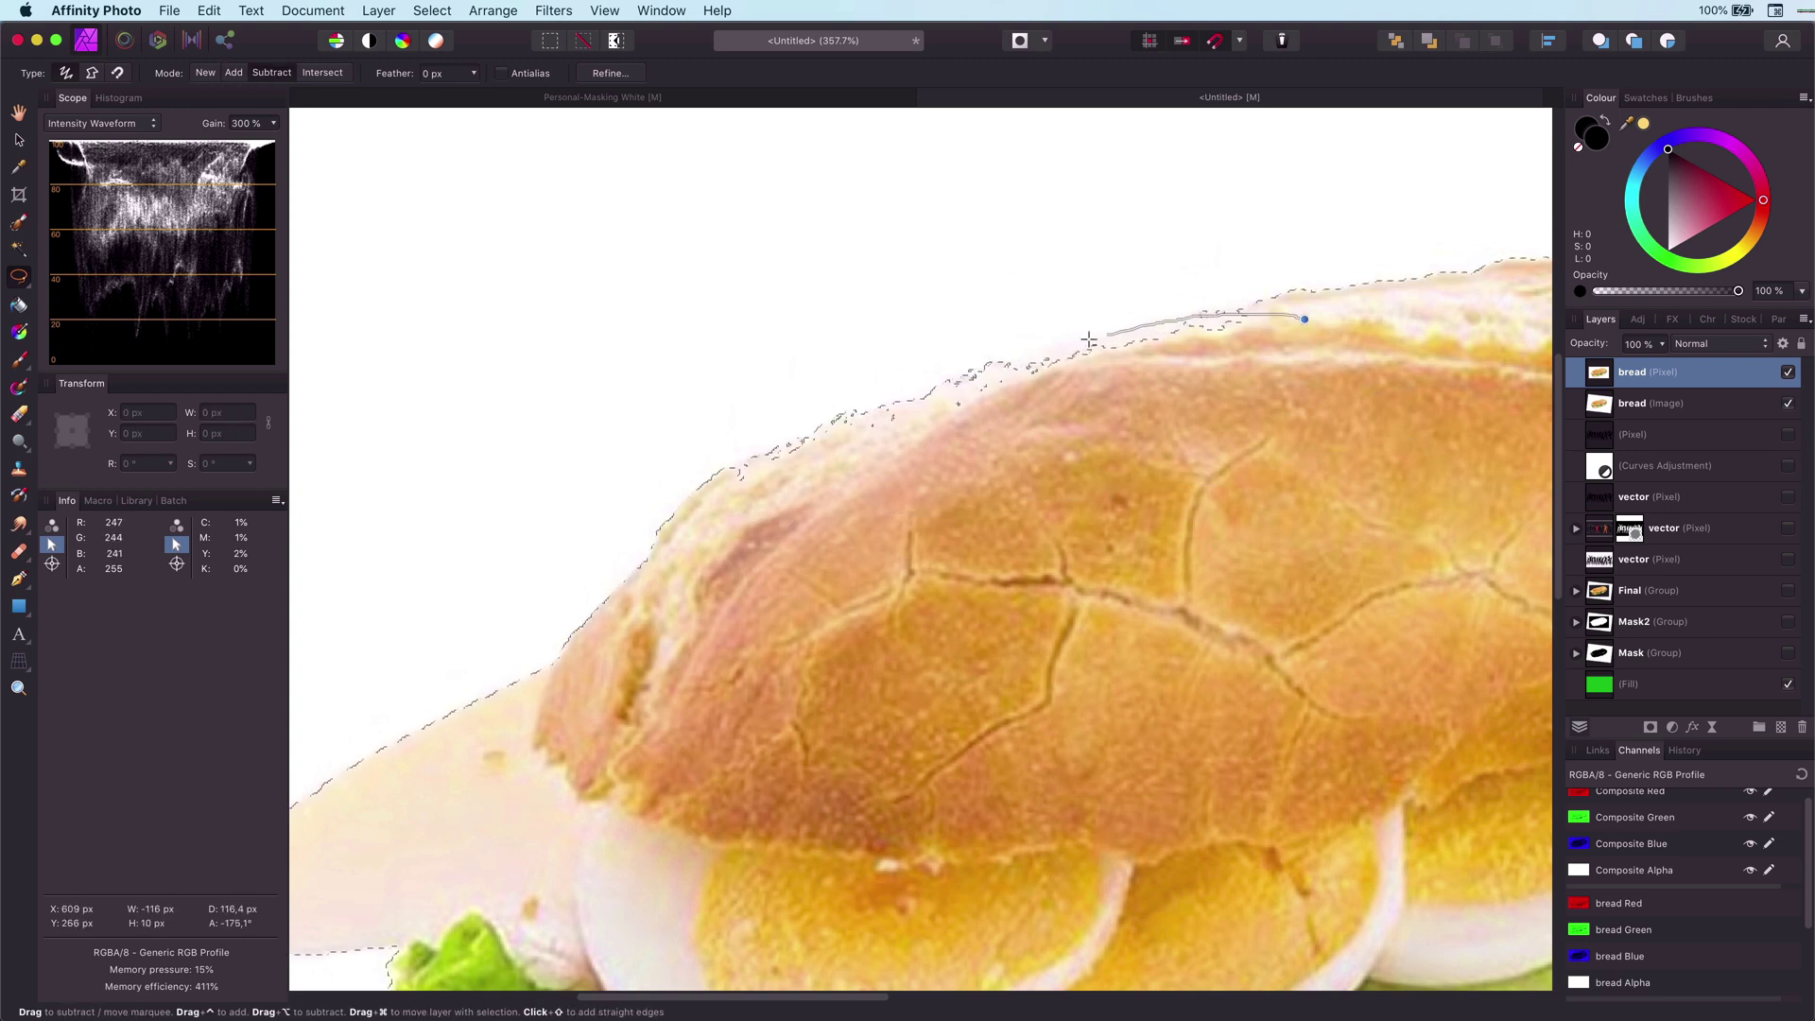
scroll(890, 453, "right", 10)
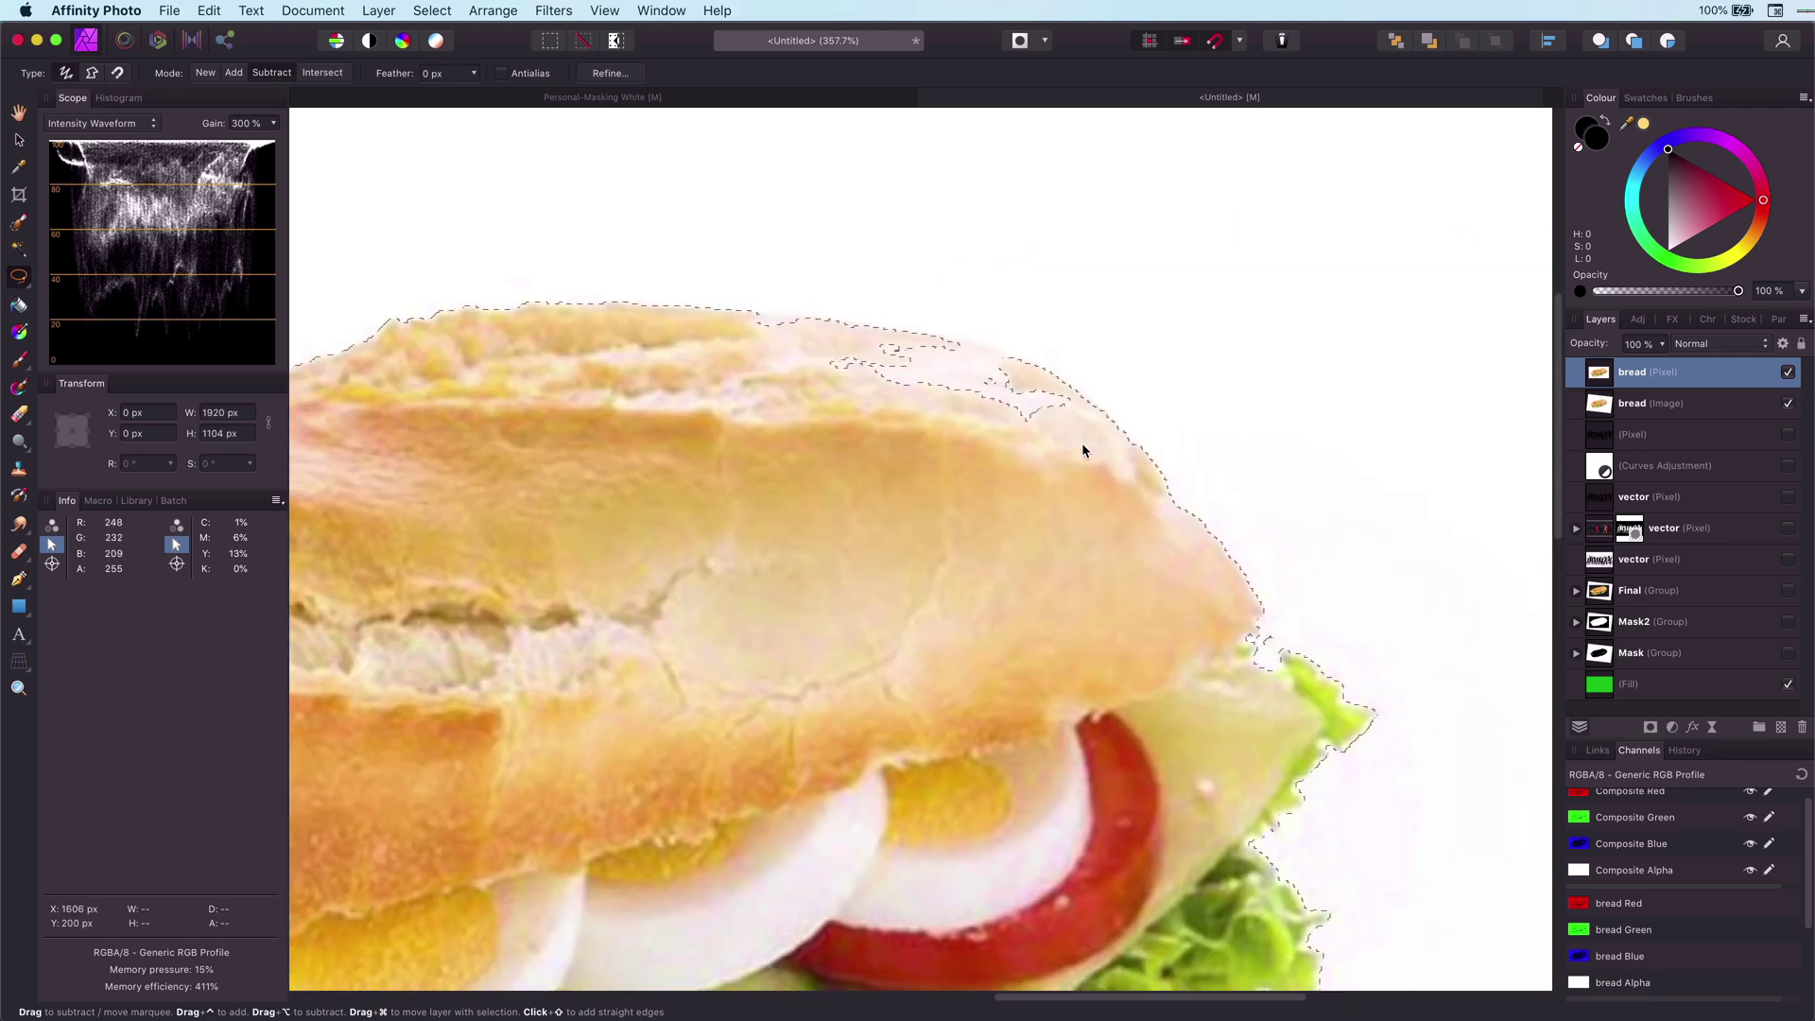
mouse_move(1081, 448)
left_mouse_down()
mouse_move(1005, 377)
mouse_move(1088, 441)
left_mouse_up()
left_click_drag(1033, 376, 761, 320)
scroll(839, 372, "down", 8)
scroll(937, 474, "left", 10)
scroll(581, 517, "right", 8)
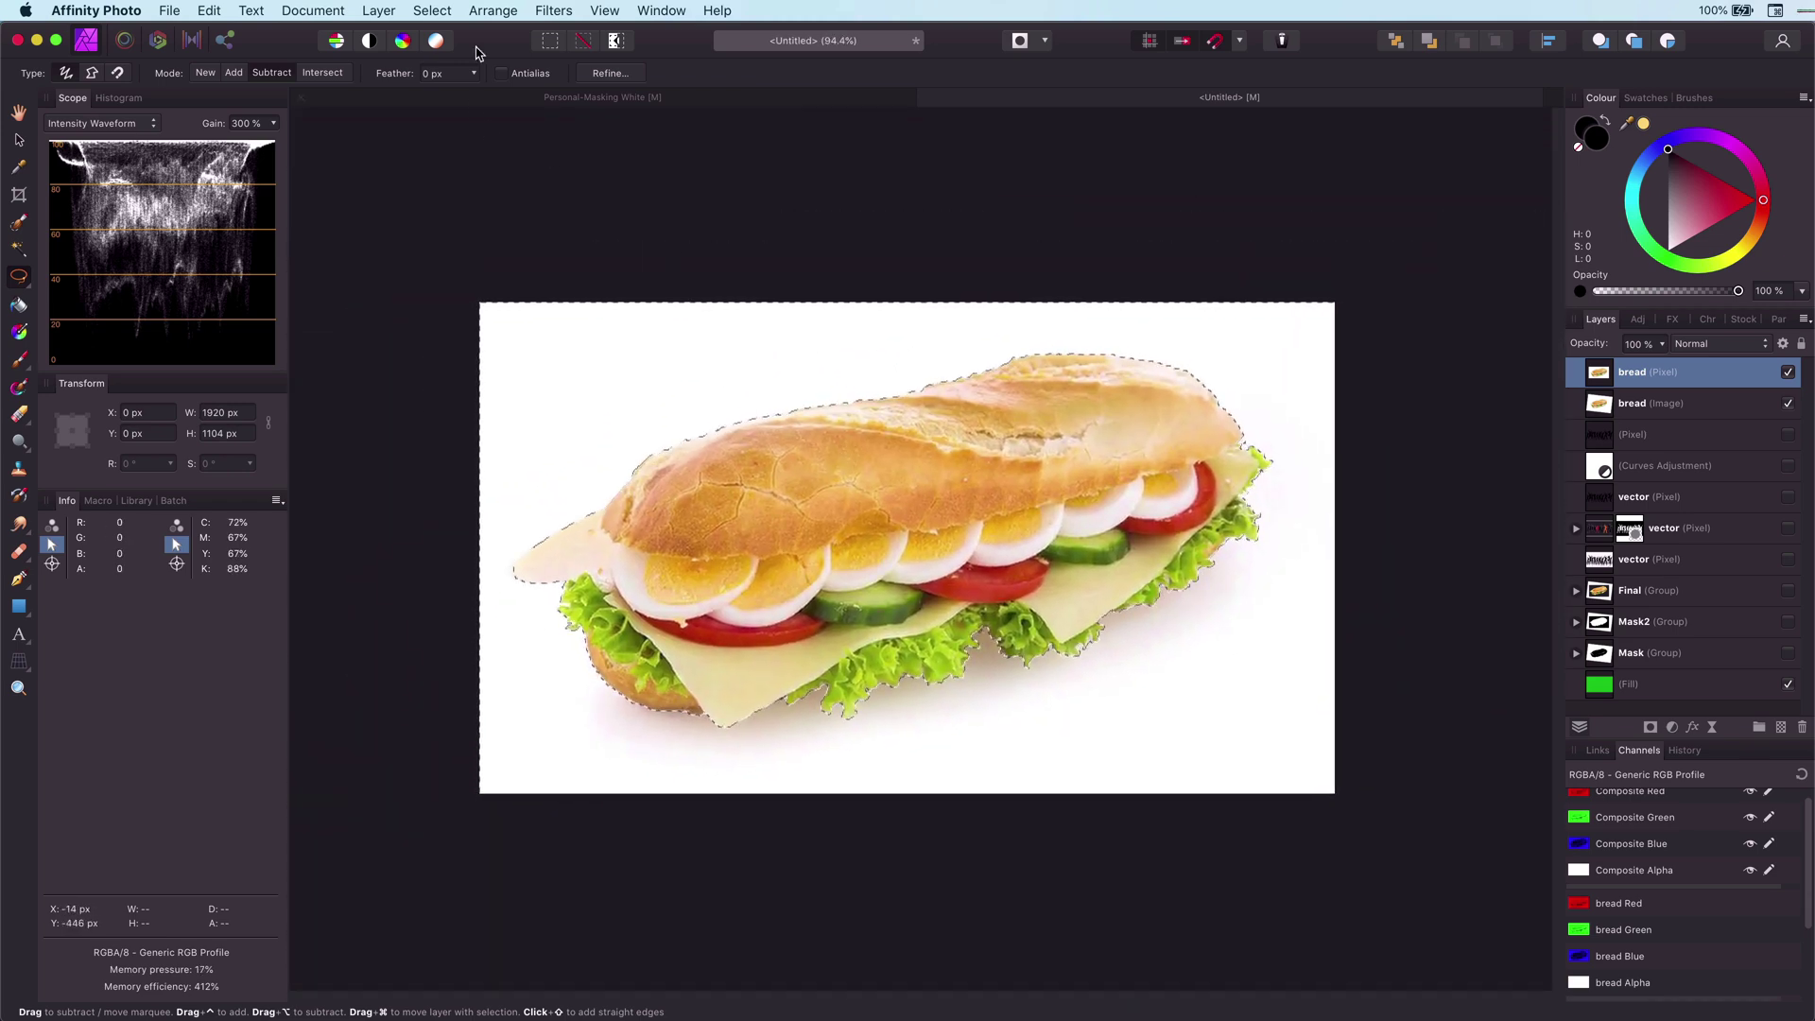
Step: Mask the bread pixel layer with the inverted pixel selection, hide the bread image beneath it and deselect
left_click(432, 11)
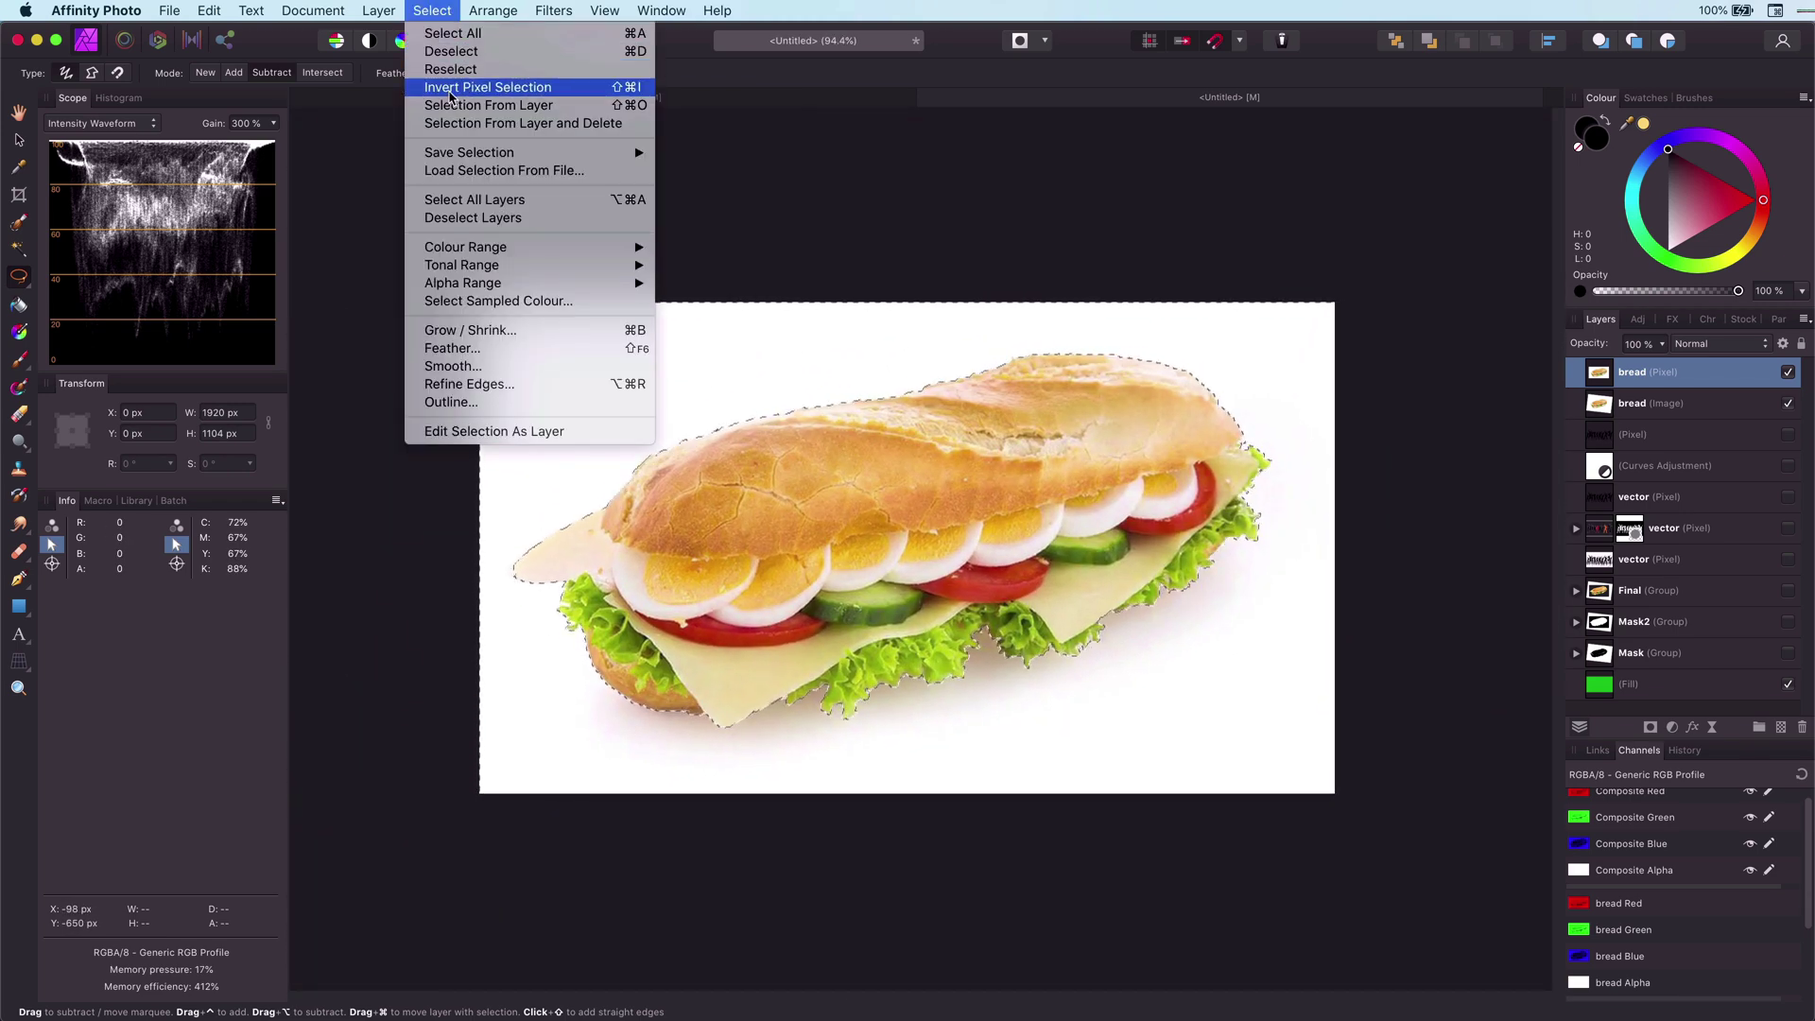
left_click(451, 89)
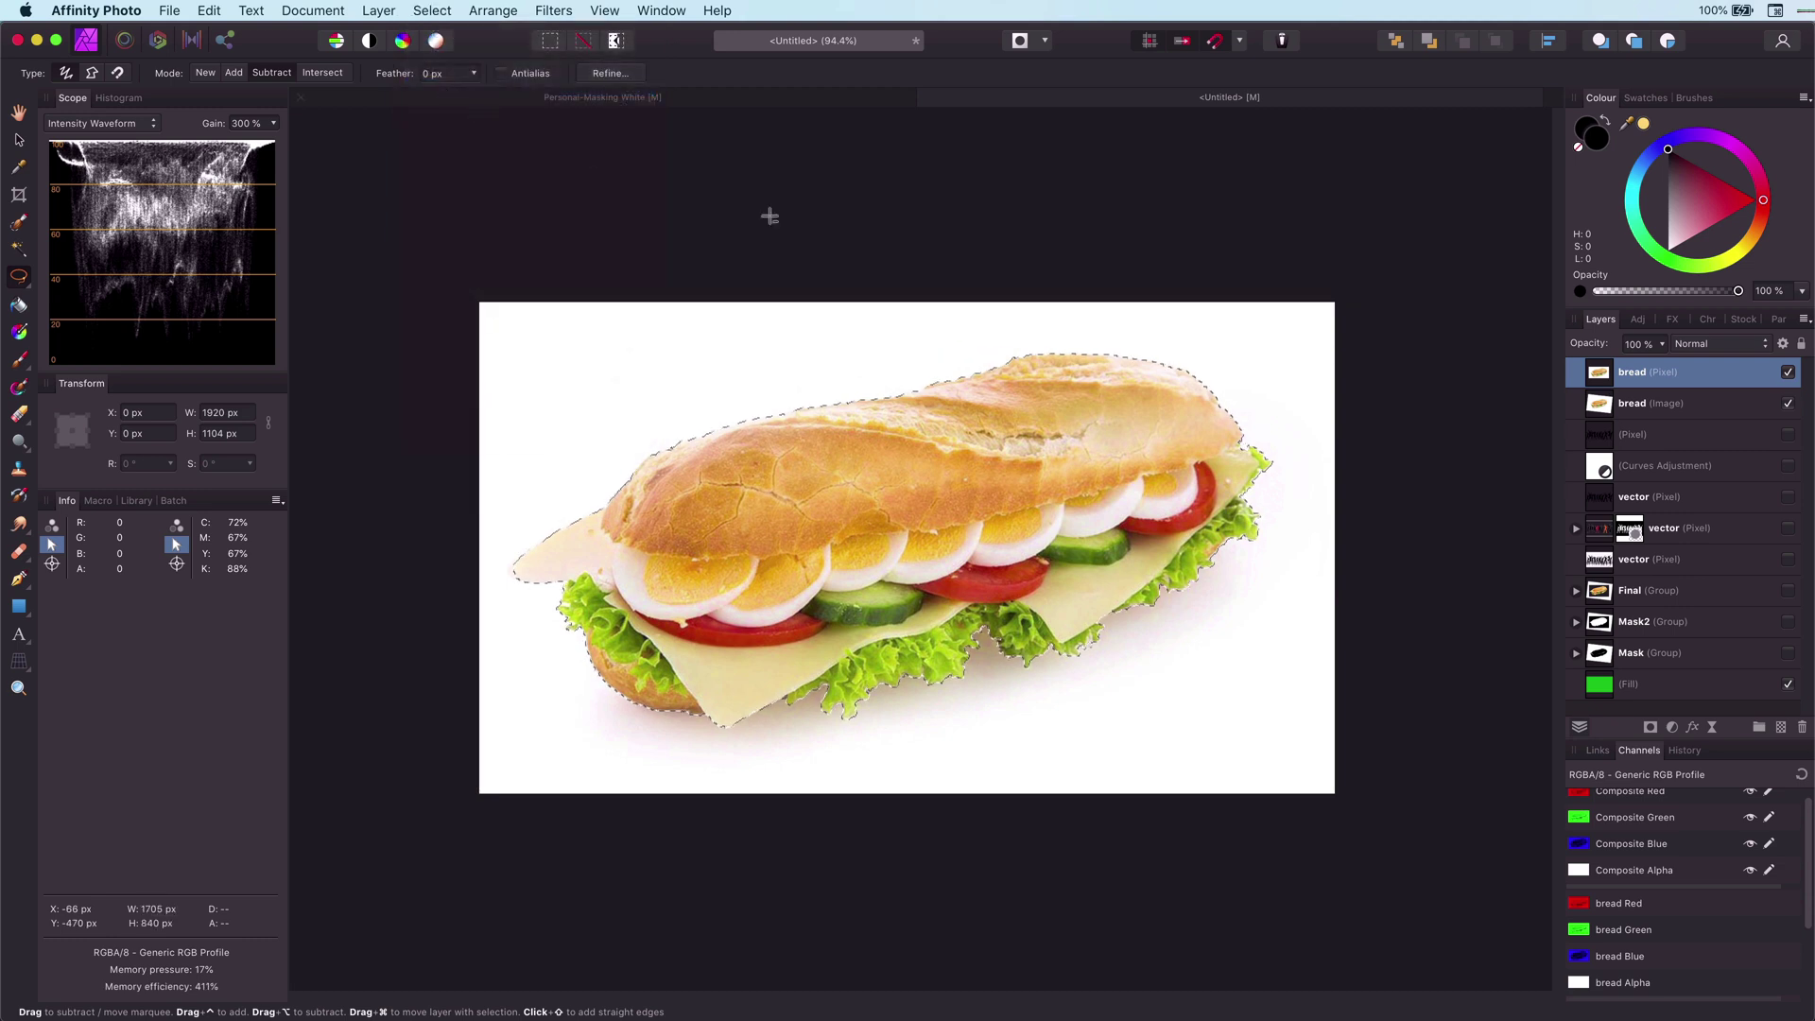
left_click(1650, 728)
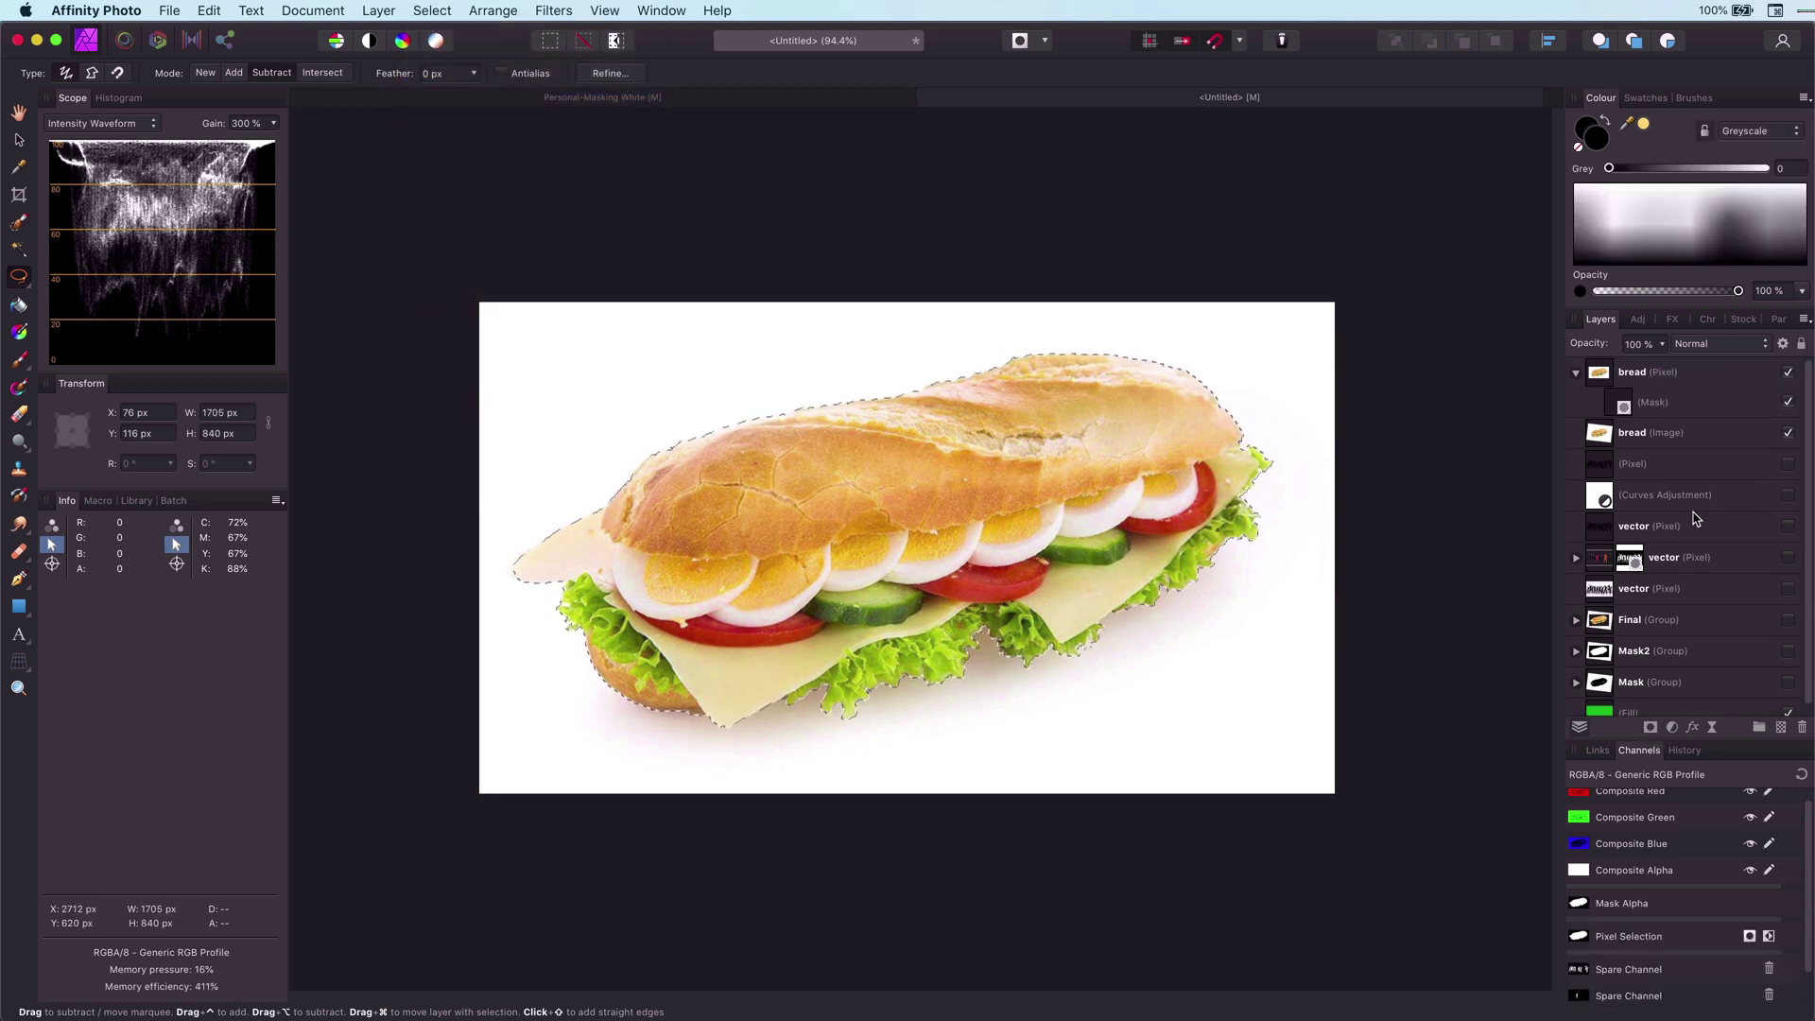
left_click(1789, 434)
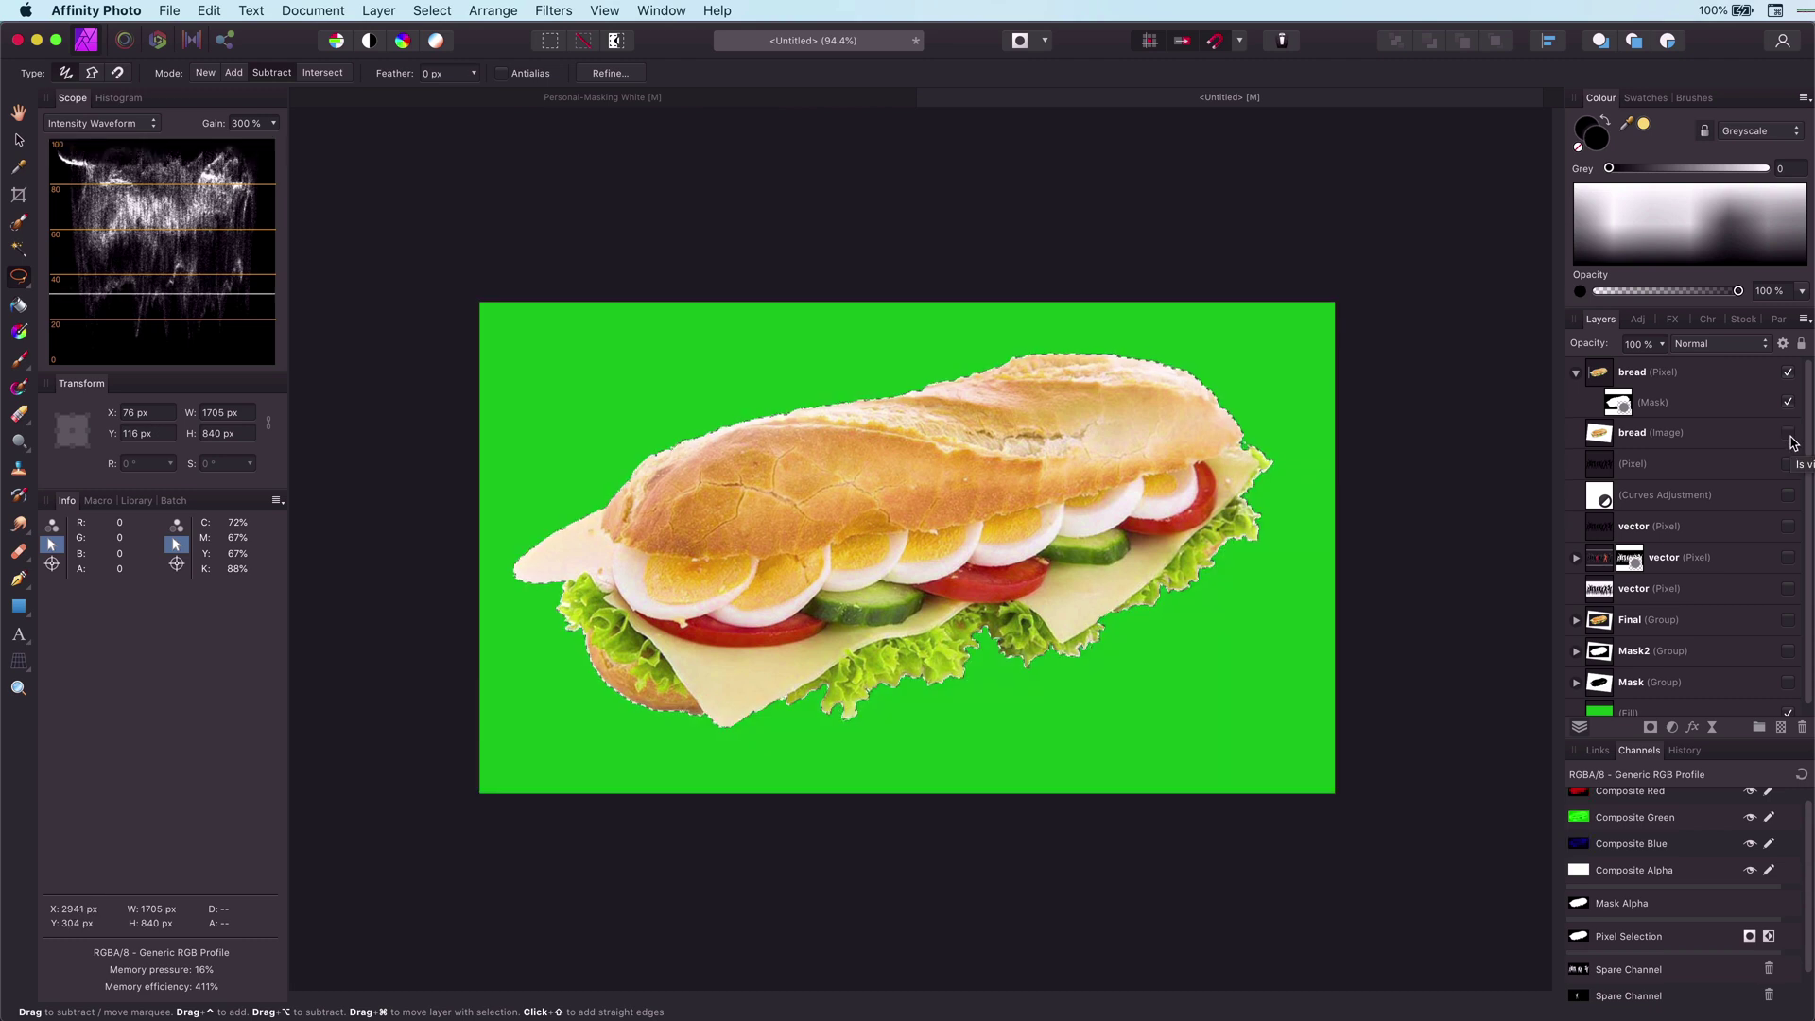
key("super+d")
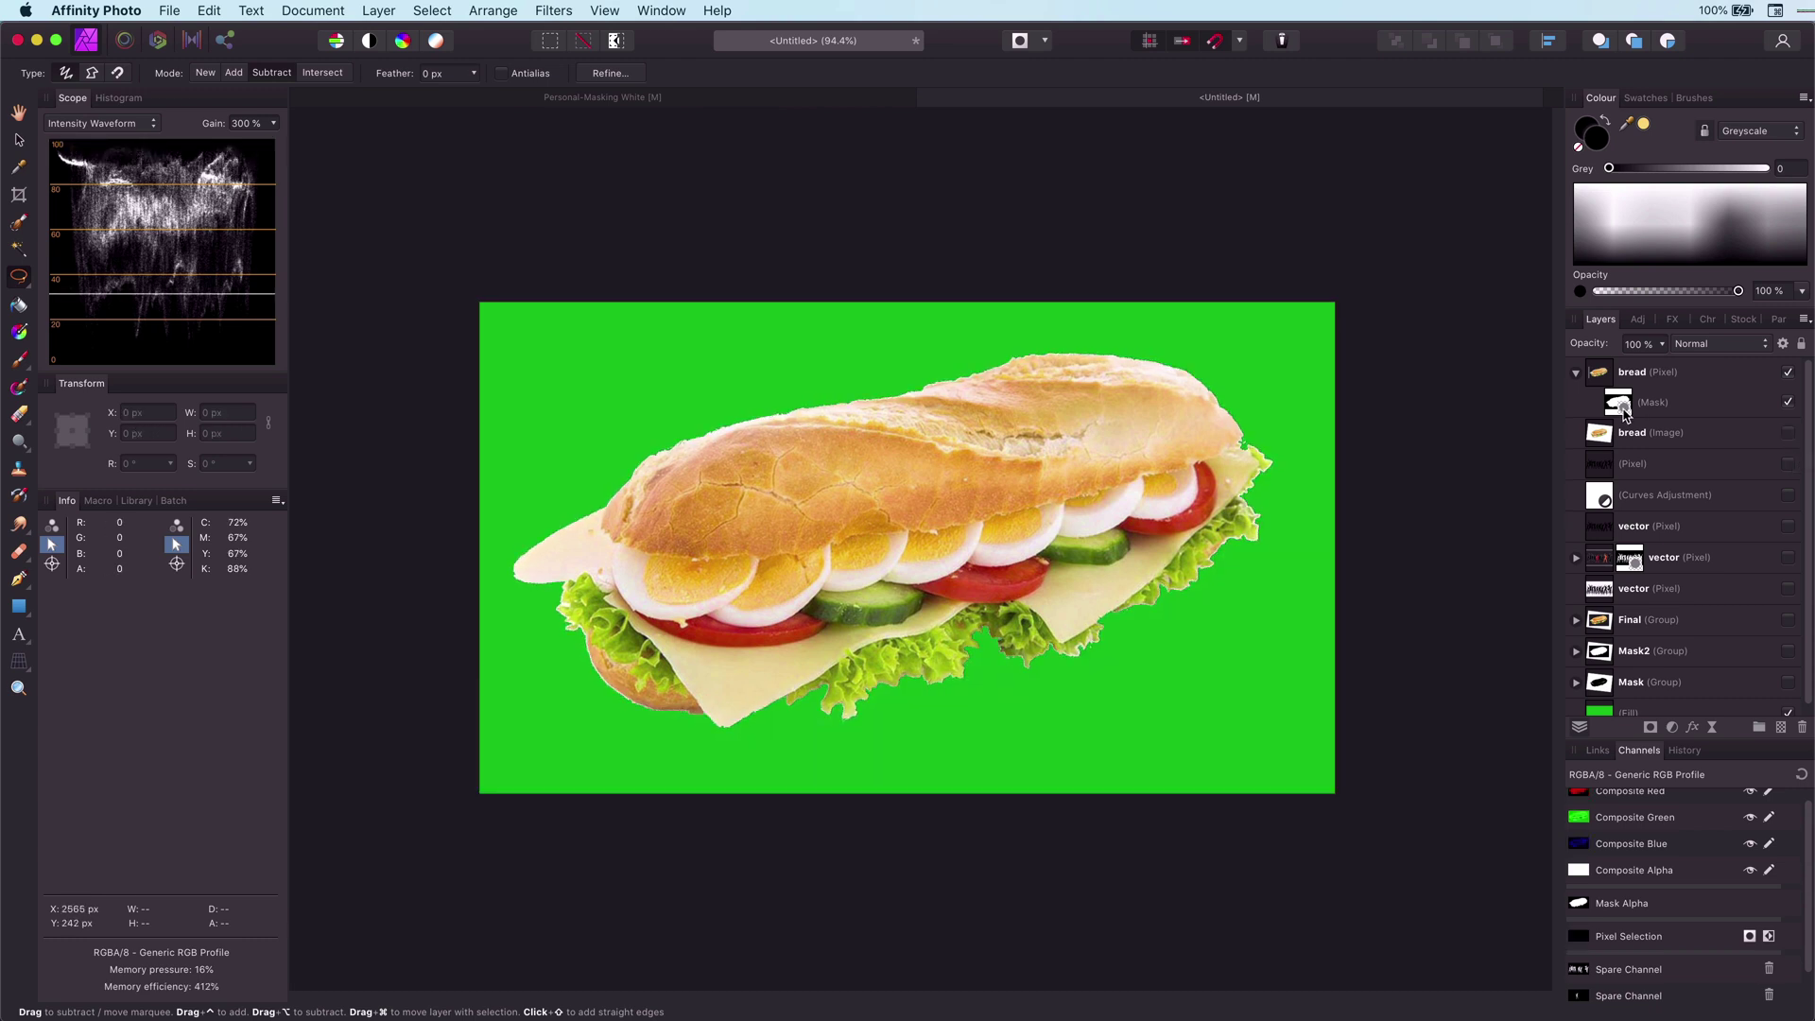
Step: Refine the bread layer's mask with matte edges and mask output, and put the masked bread layer into a group
right_click(1624, 409)
left_click(1688, 566)
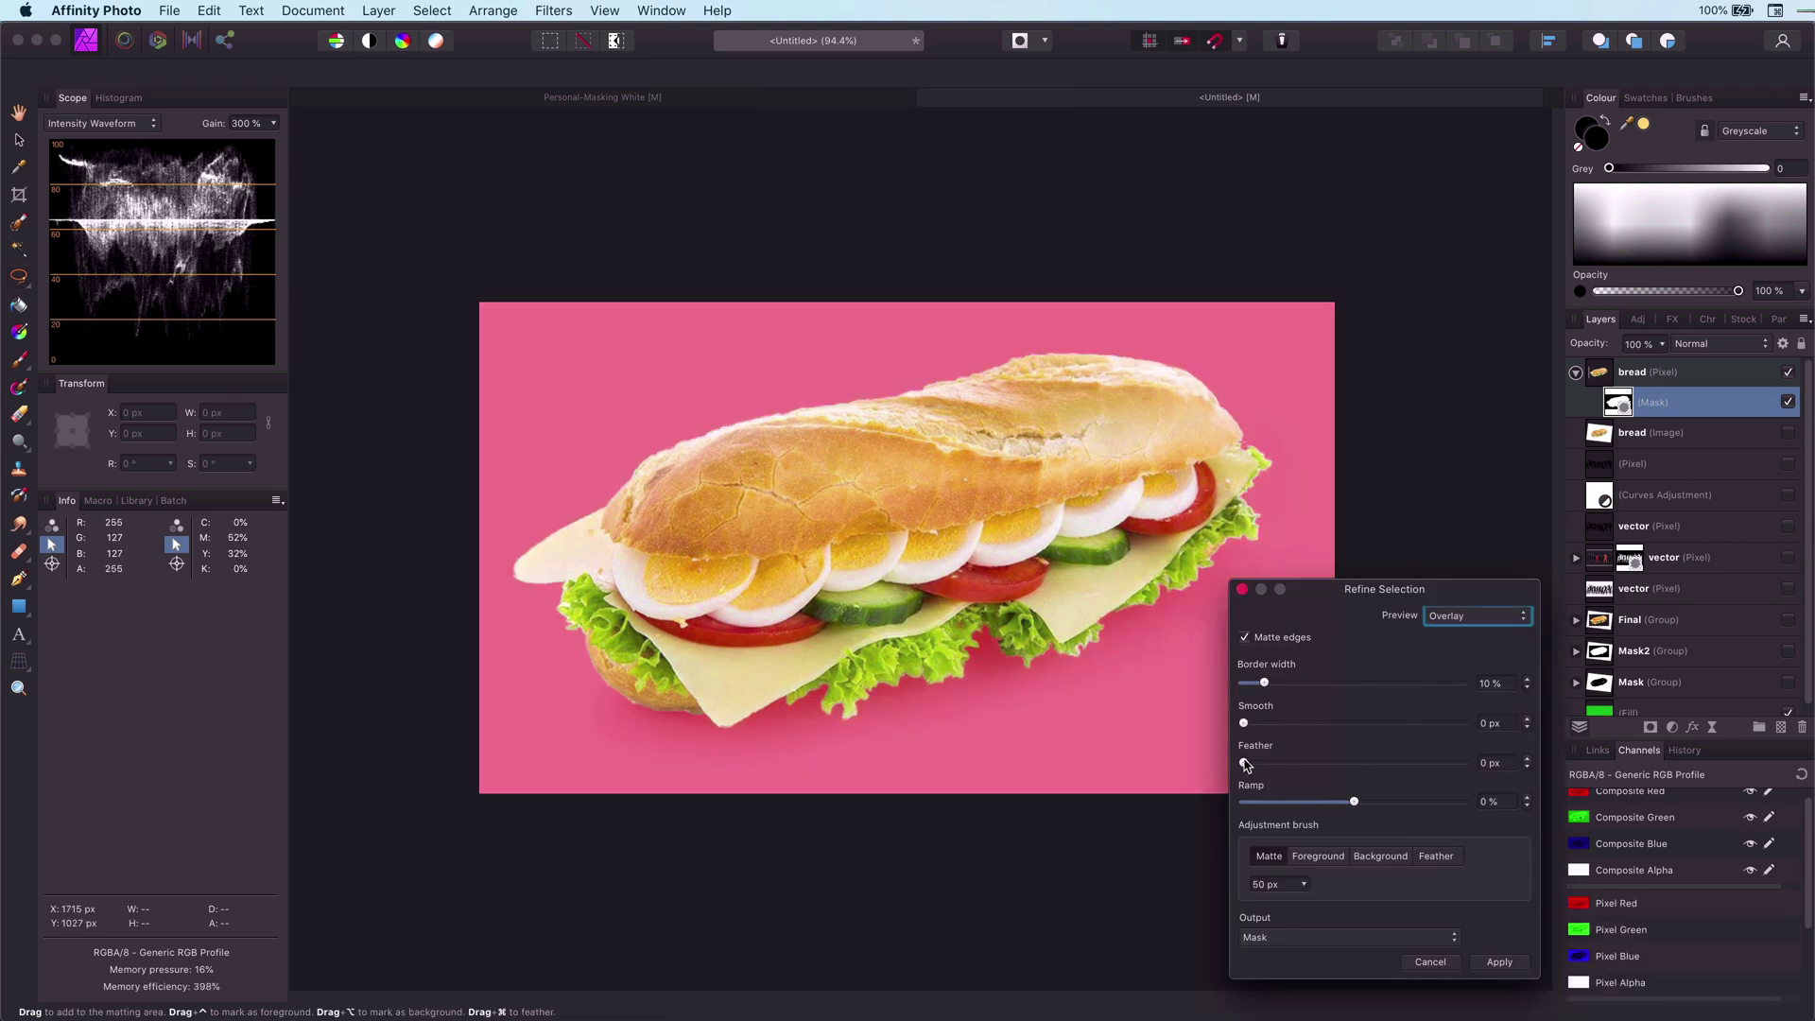
left_click_drag(1265, 683, 1249, 764)
left_click(1499, 962)
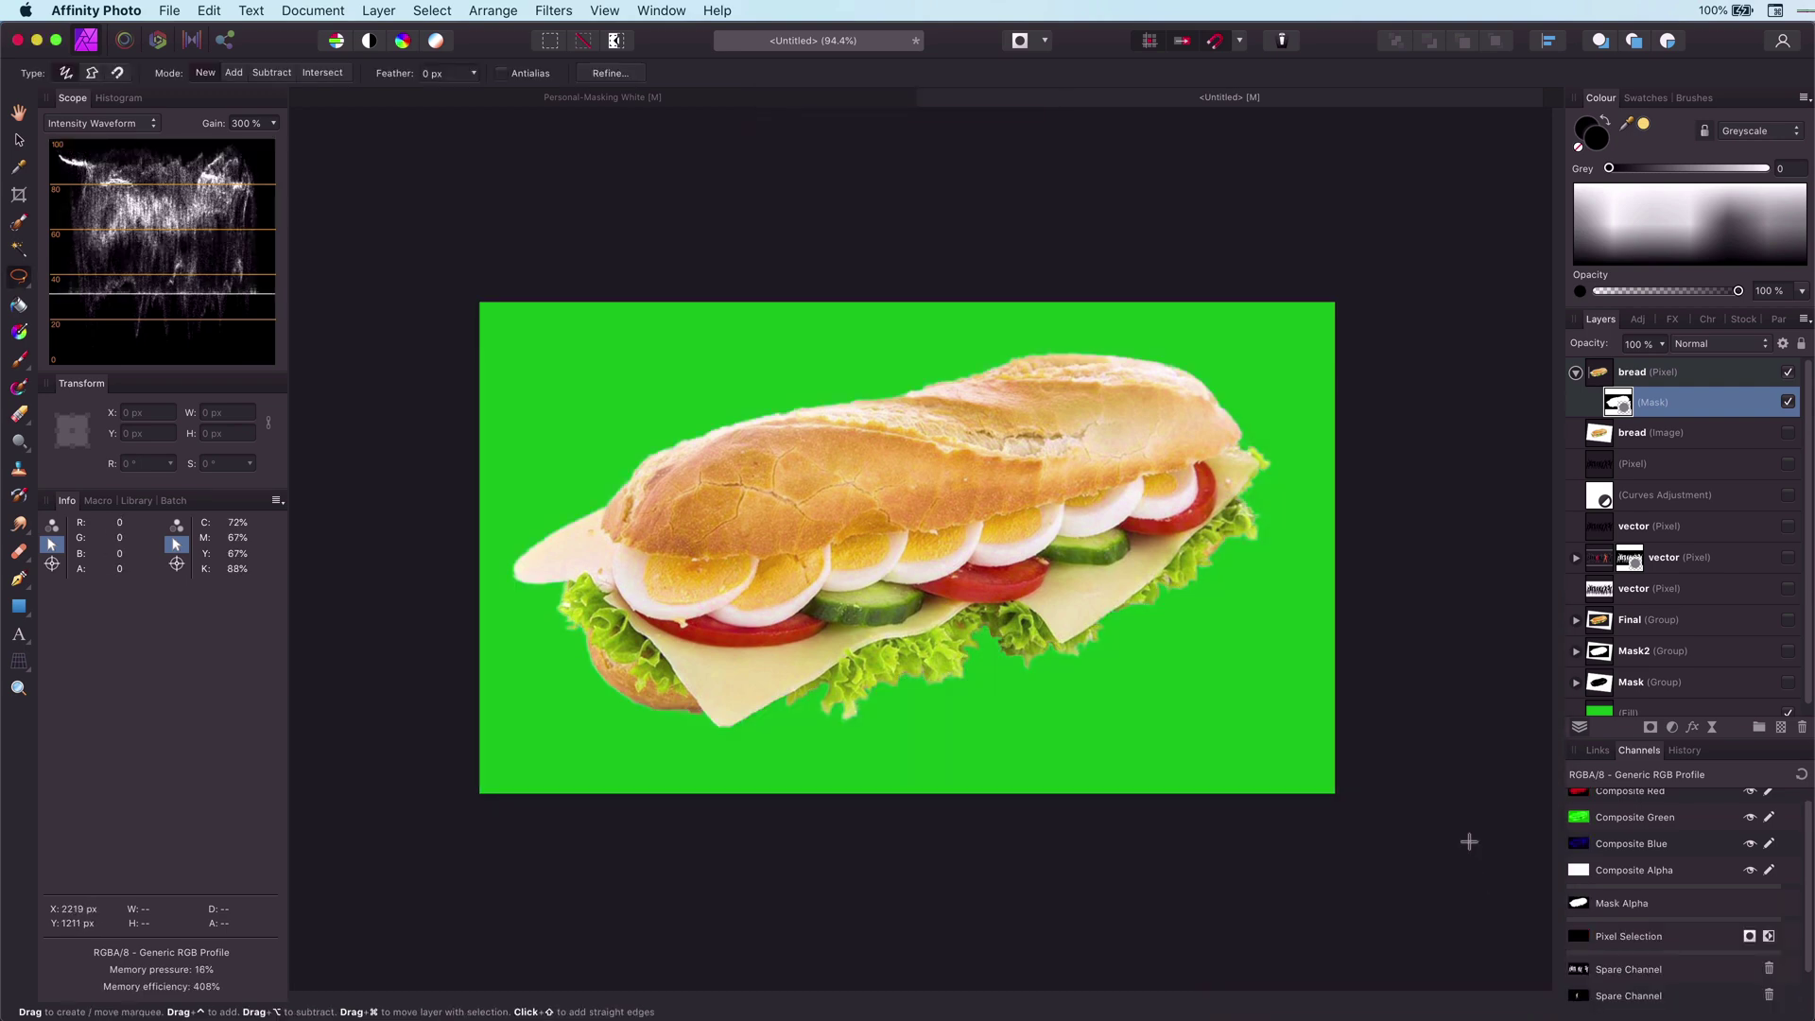
key("super+g")
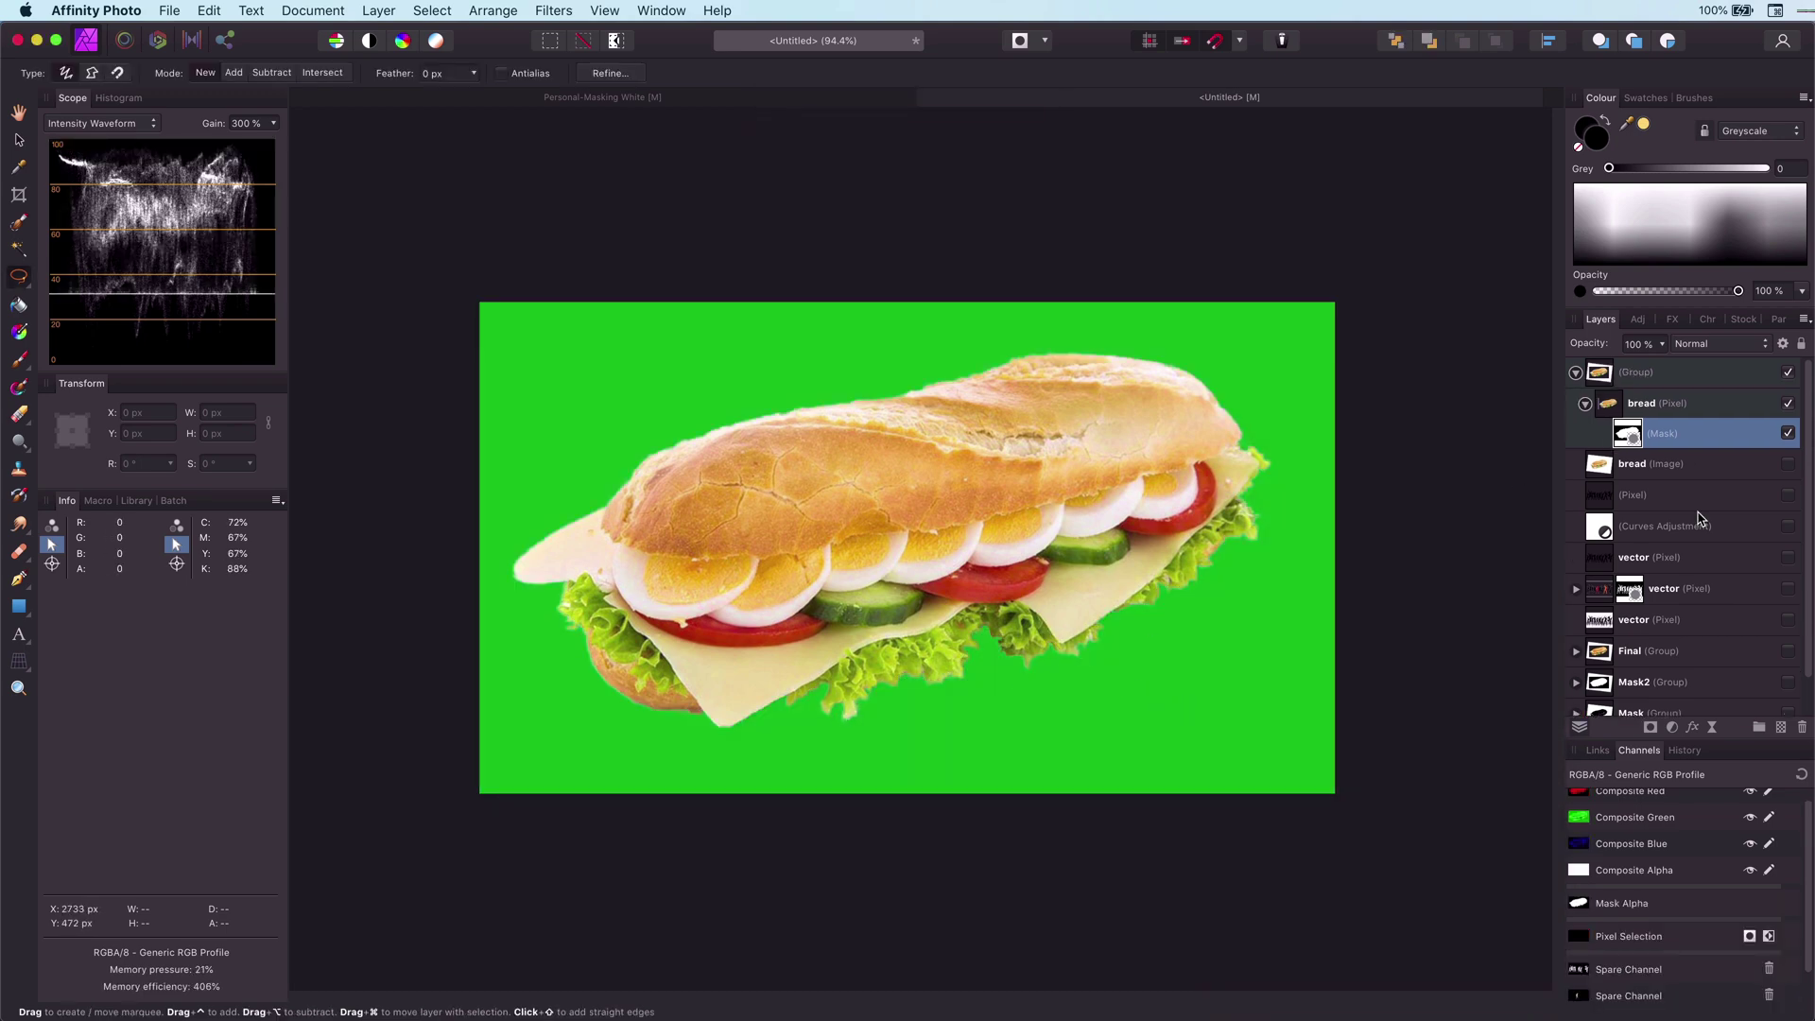
scroll(1036, 643, "up", 3)
scroll(1037, 643, "down", 3)
mouse_move(1645, 433)
left_mouse_down()
mouse_move(1630, 391)
mouse_move(1622, 433)
left_mouse_up()
right_click(1625, 430)
left_click(1664, 593)
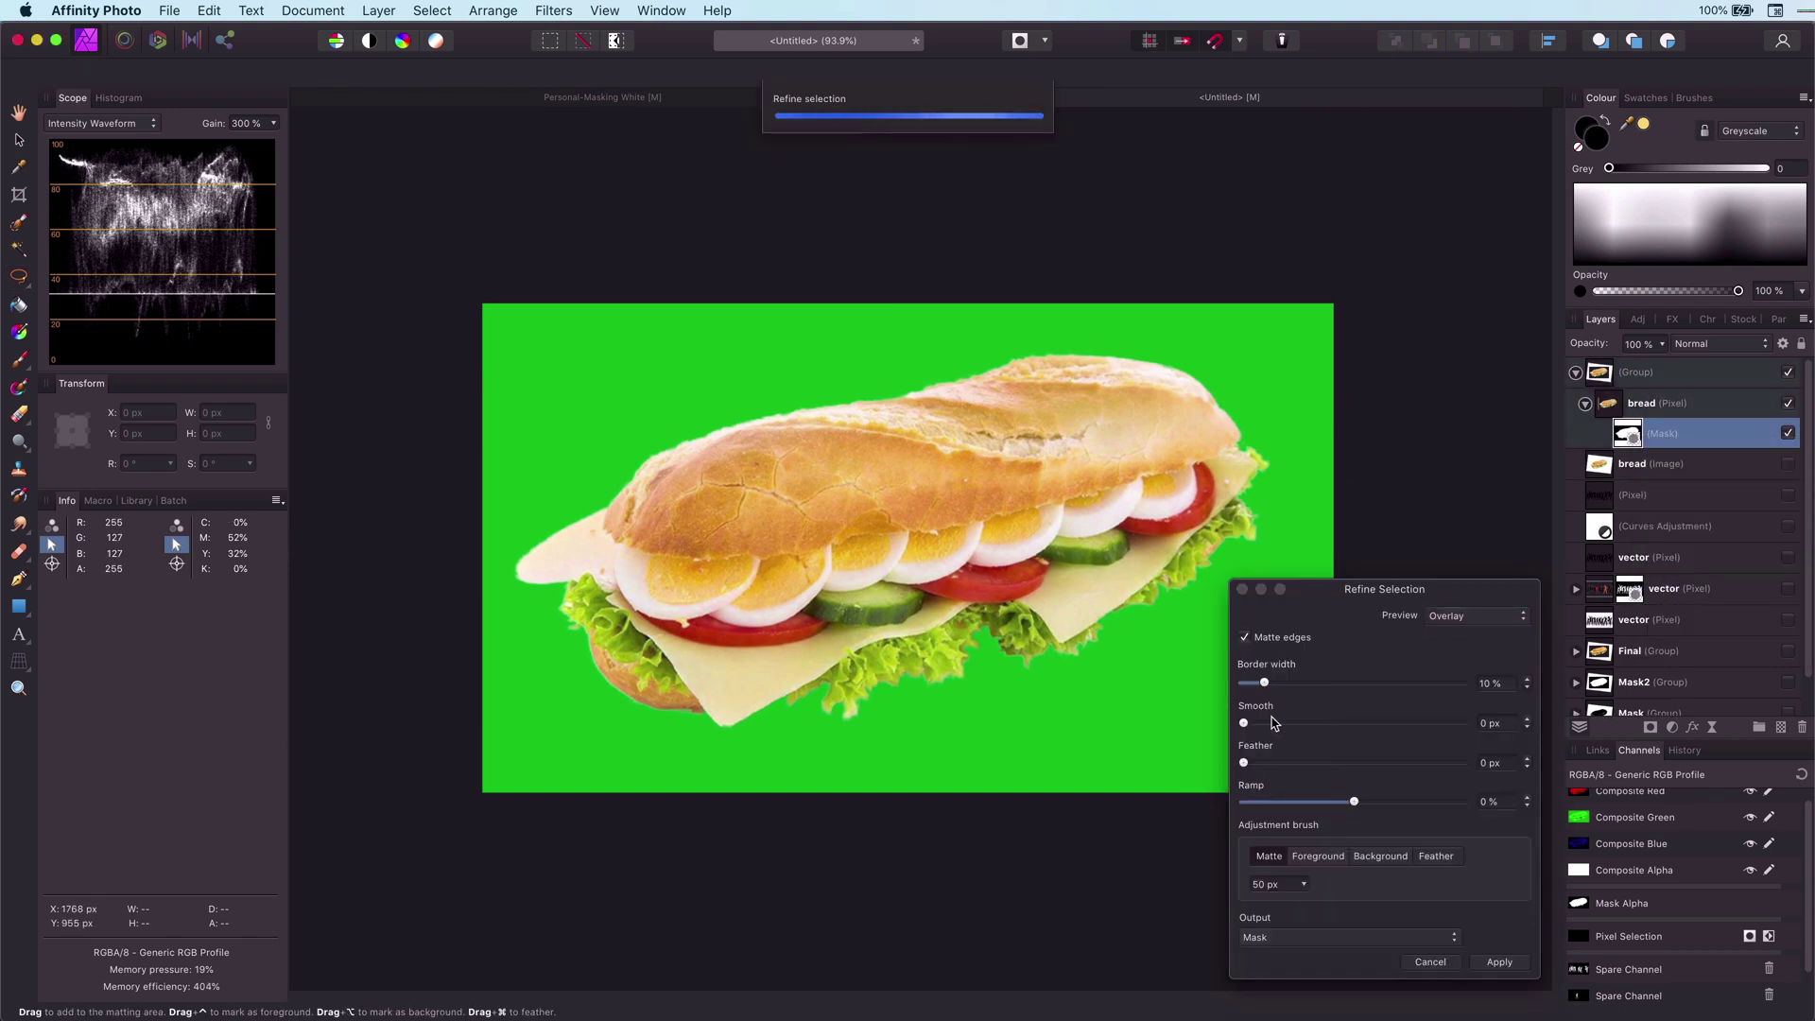
left_click_drag(1264, 683, 1347, 682)
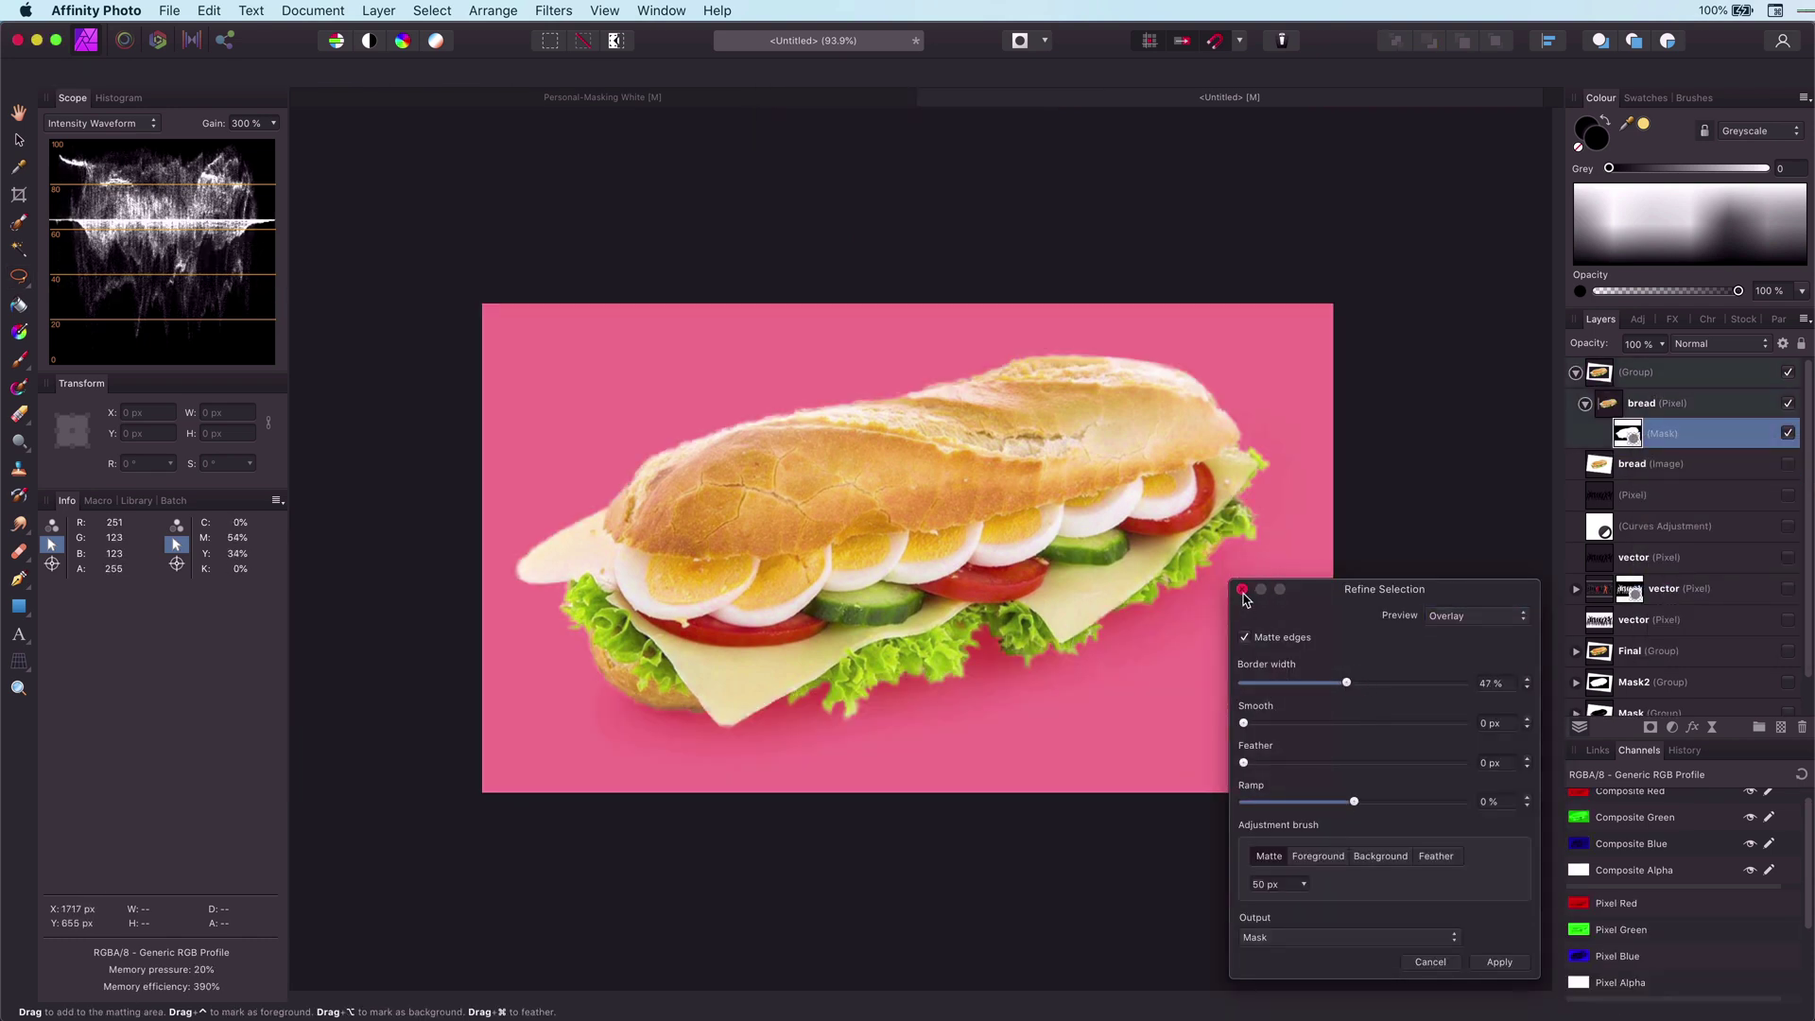
left_click(1242, 591)
Step: Move the mask out of the bread pixel layer to the top of the group, and add an empty pixel layer above the bread
left_click_drag(1633, 402, 1628, 391)
scroll(789, 709, "up", 5)
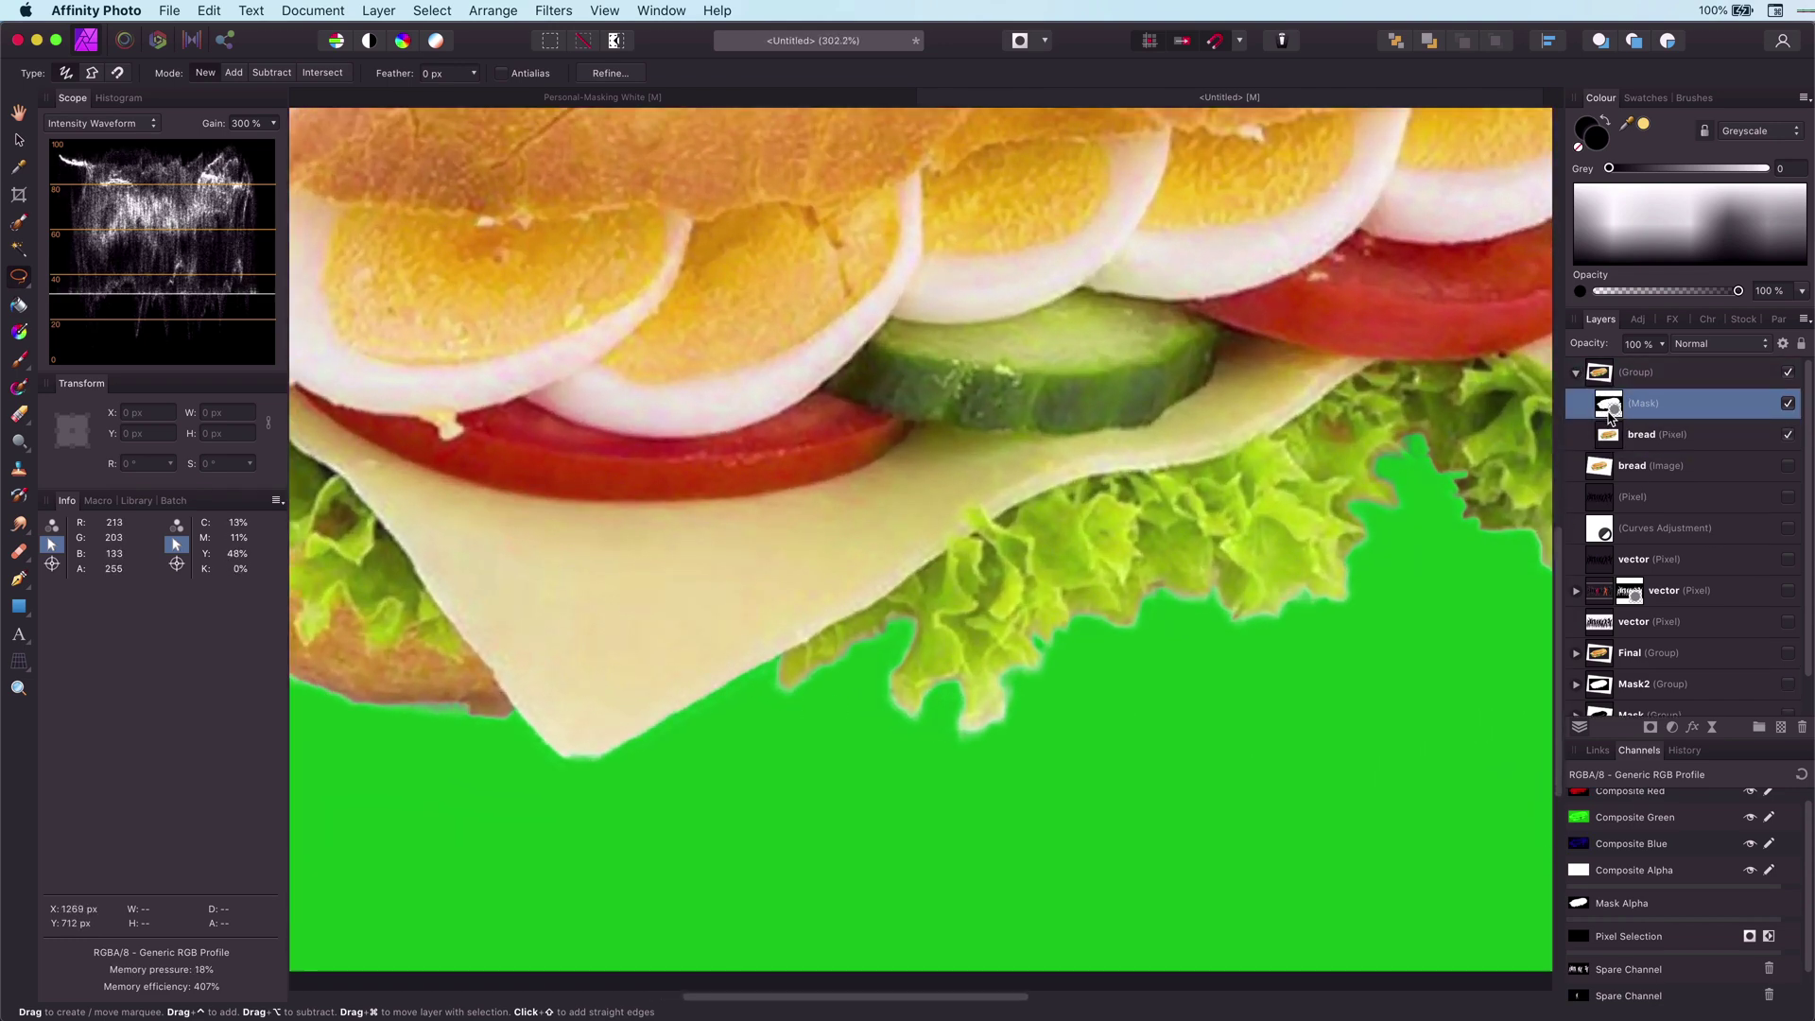
left_click(1612, 437)
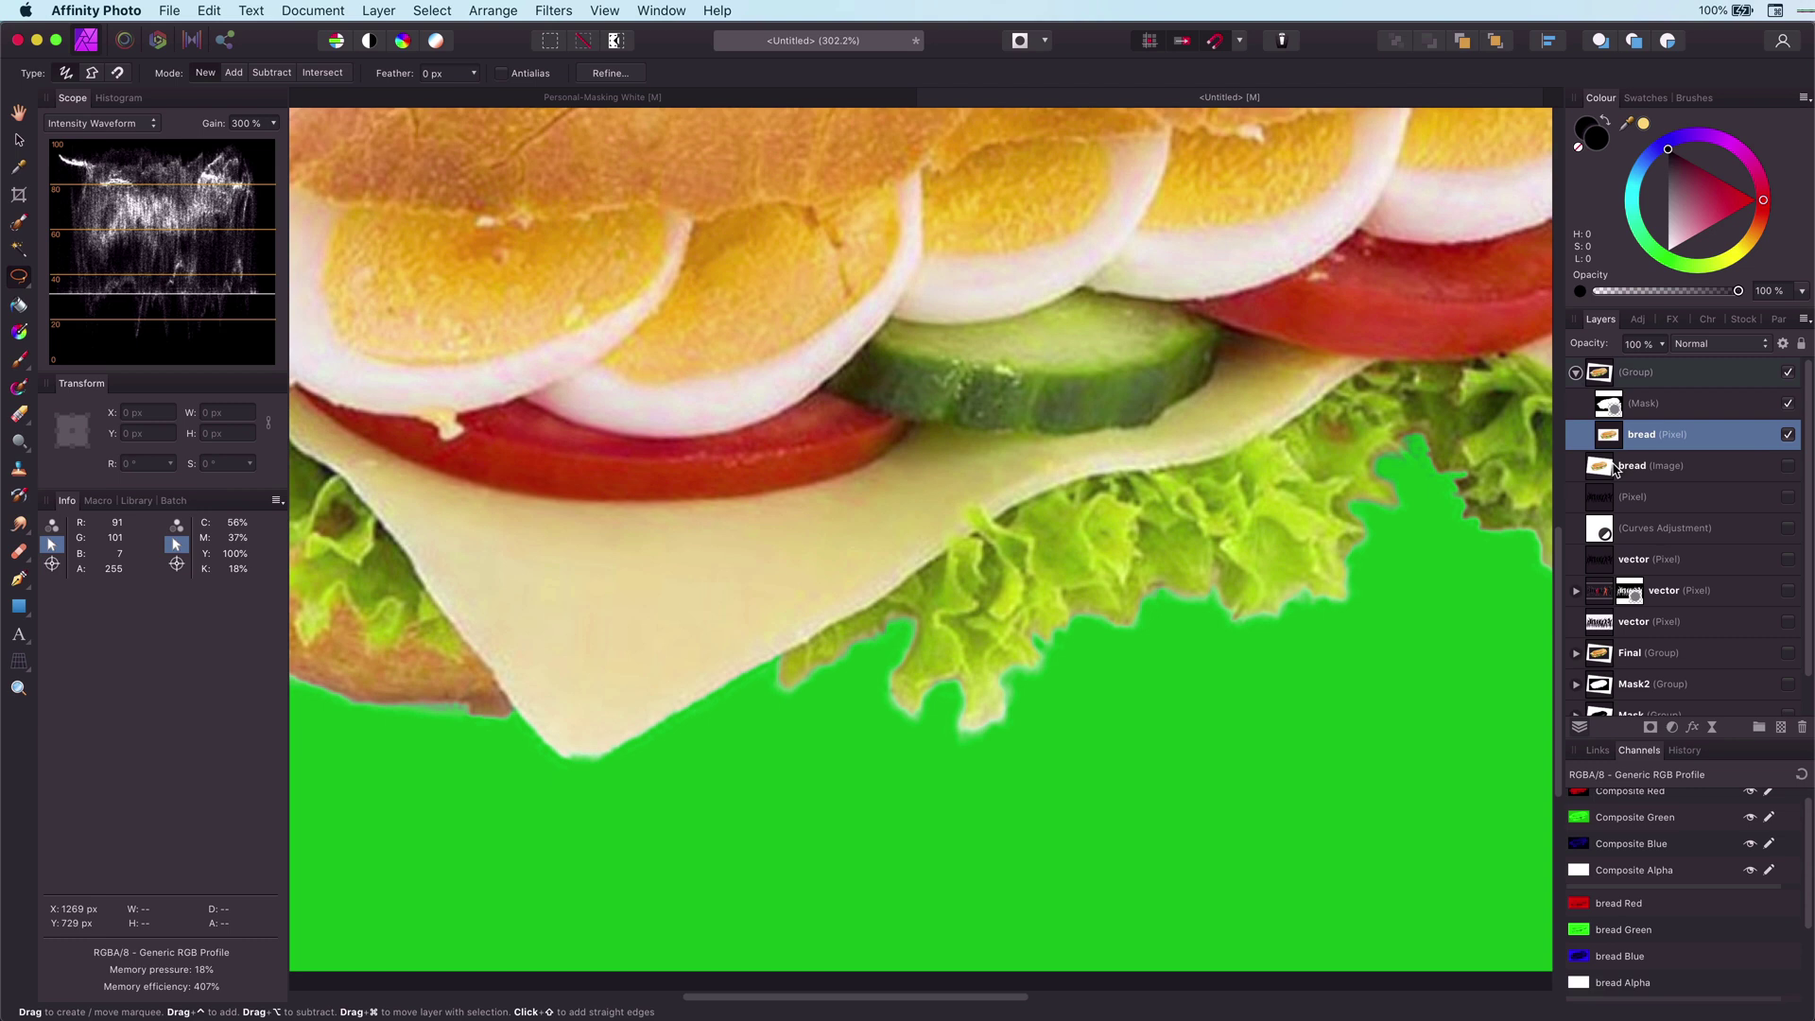
left_click(1781, 728)
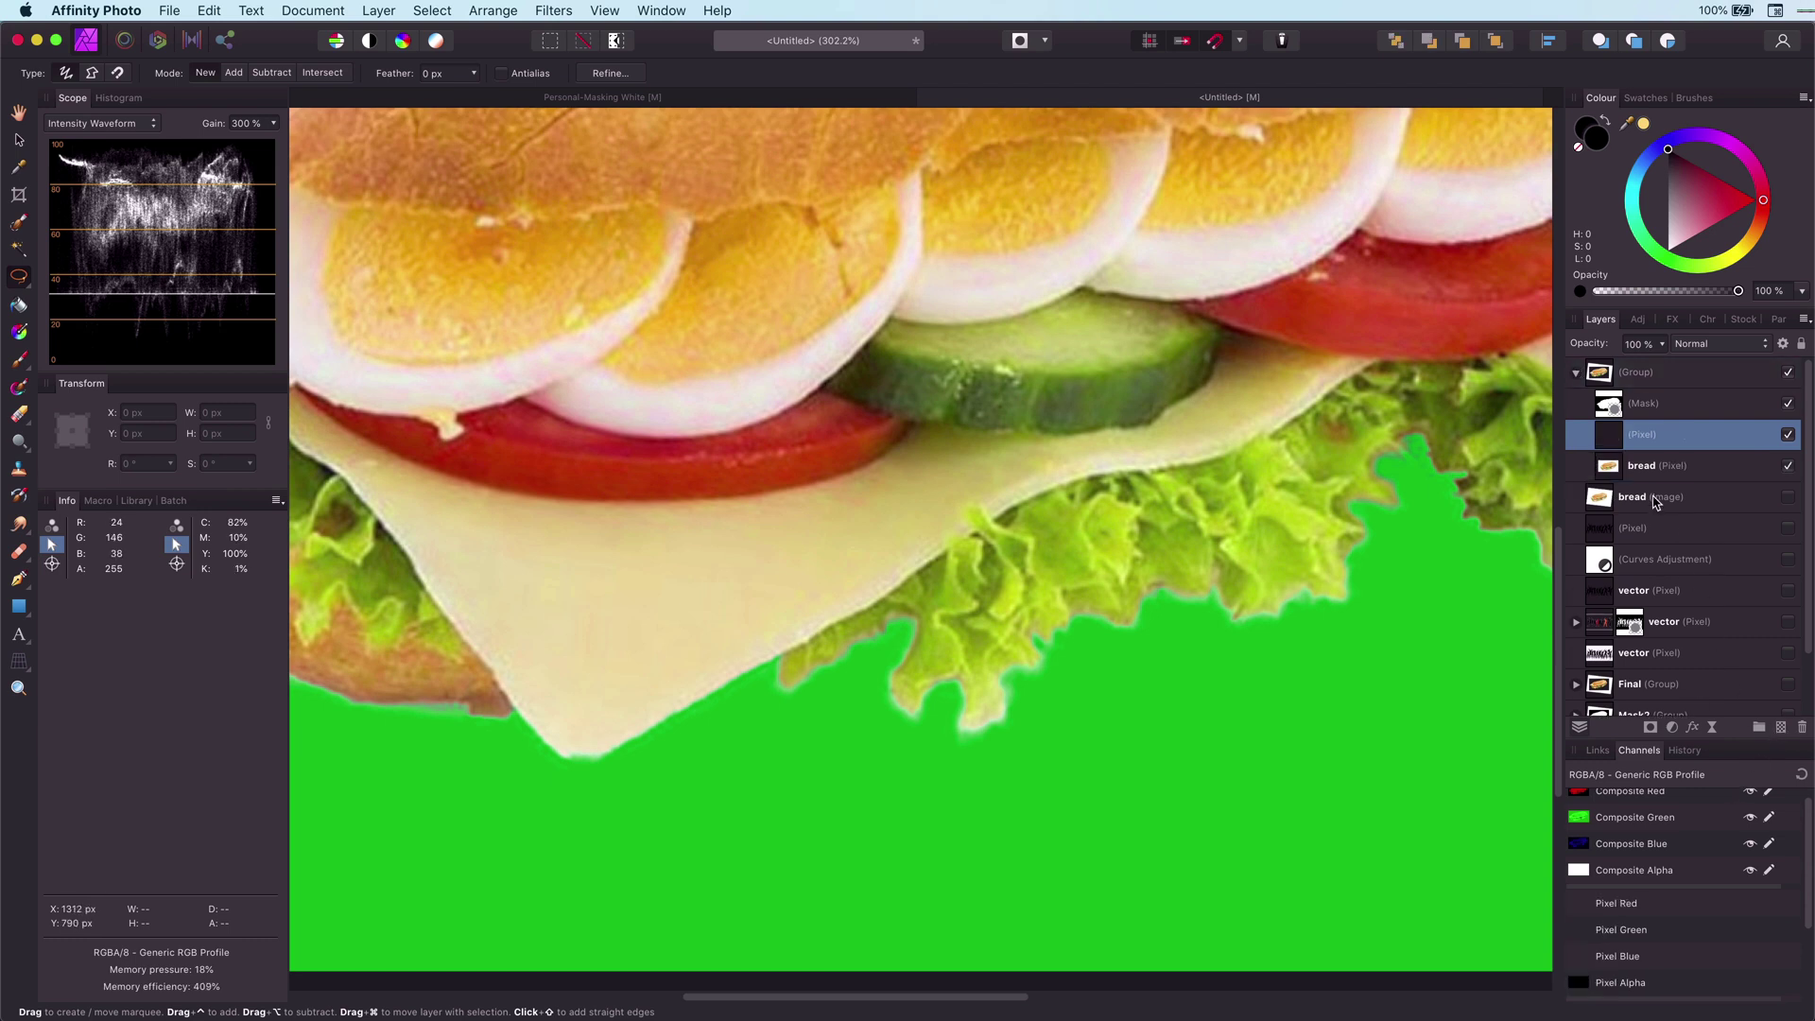
Step: Paint a green sampled from the lettuce along its lower edge on the new pixel layer, using the Overlay blend mode
left_click_drag(1626, 123, 973, 649)
left_click(1645, 126)
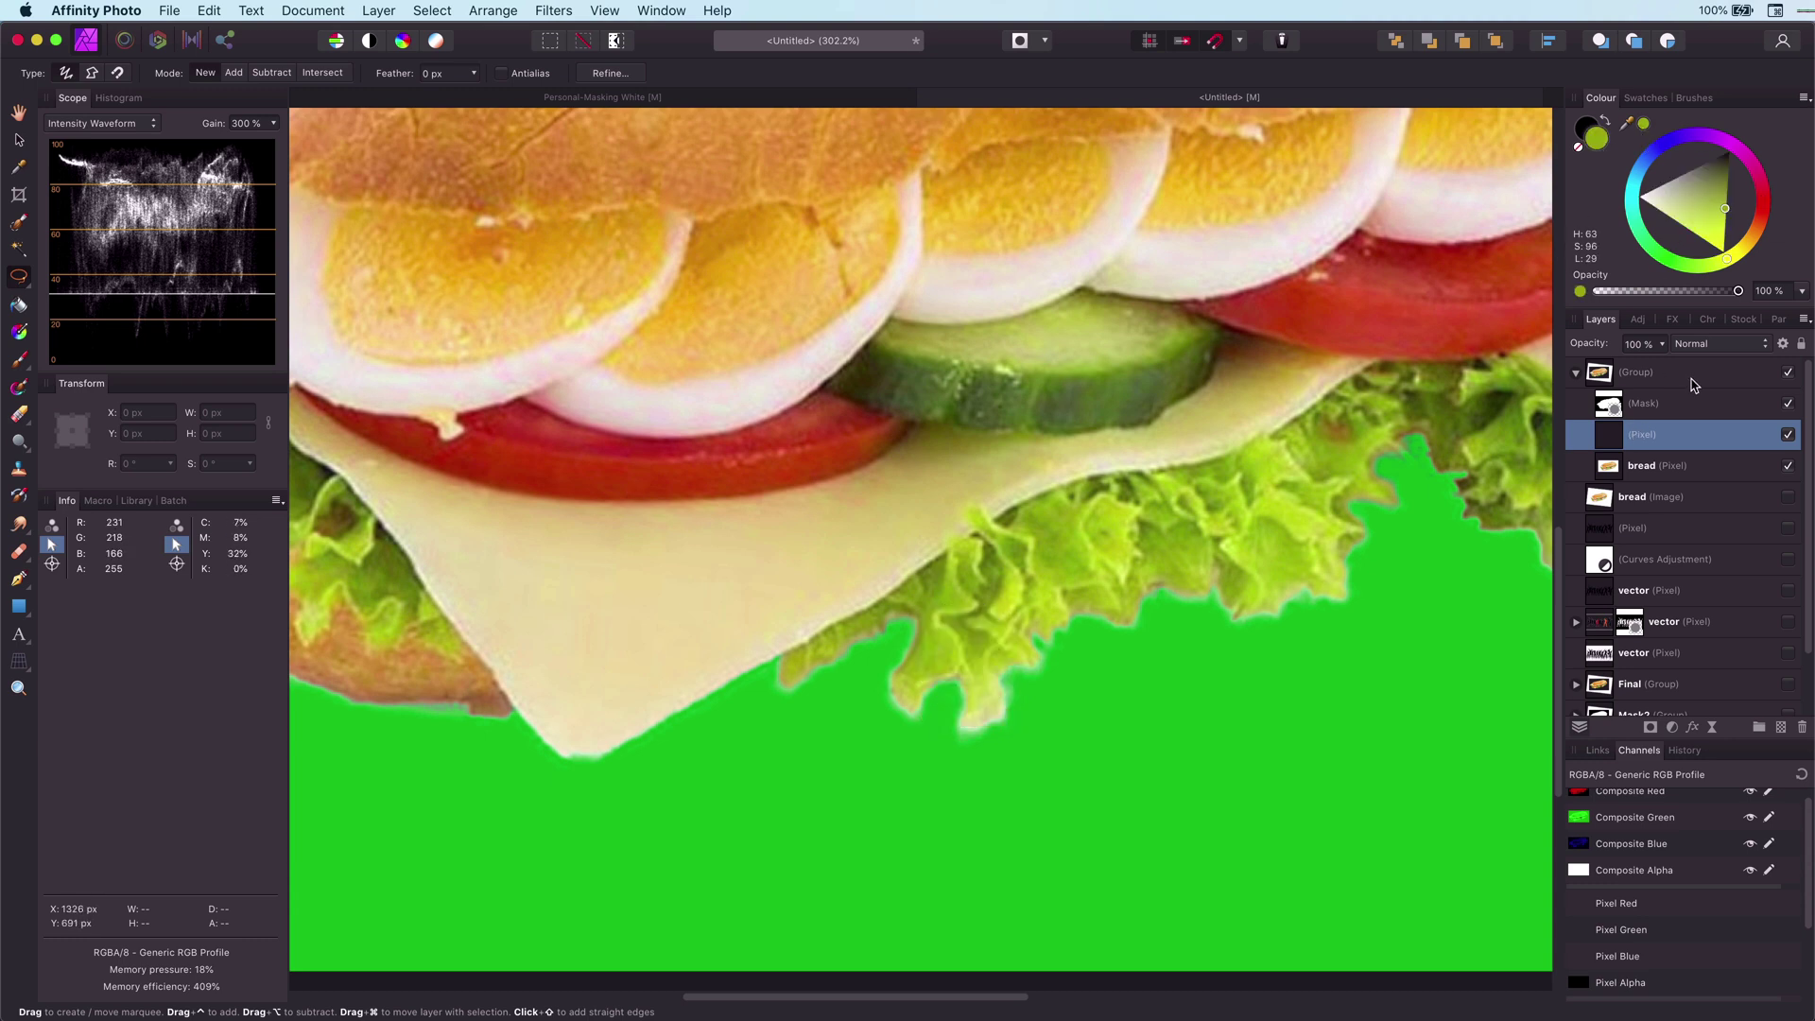
left_click(1713, 346)
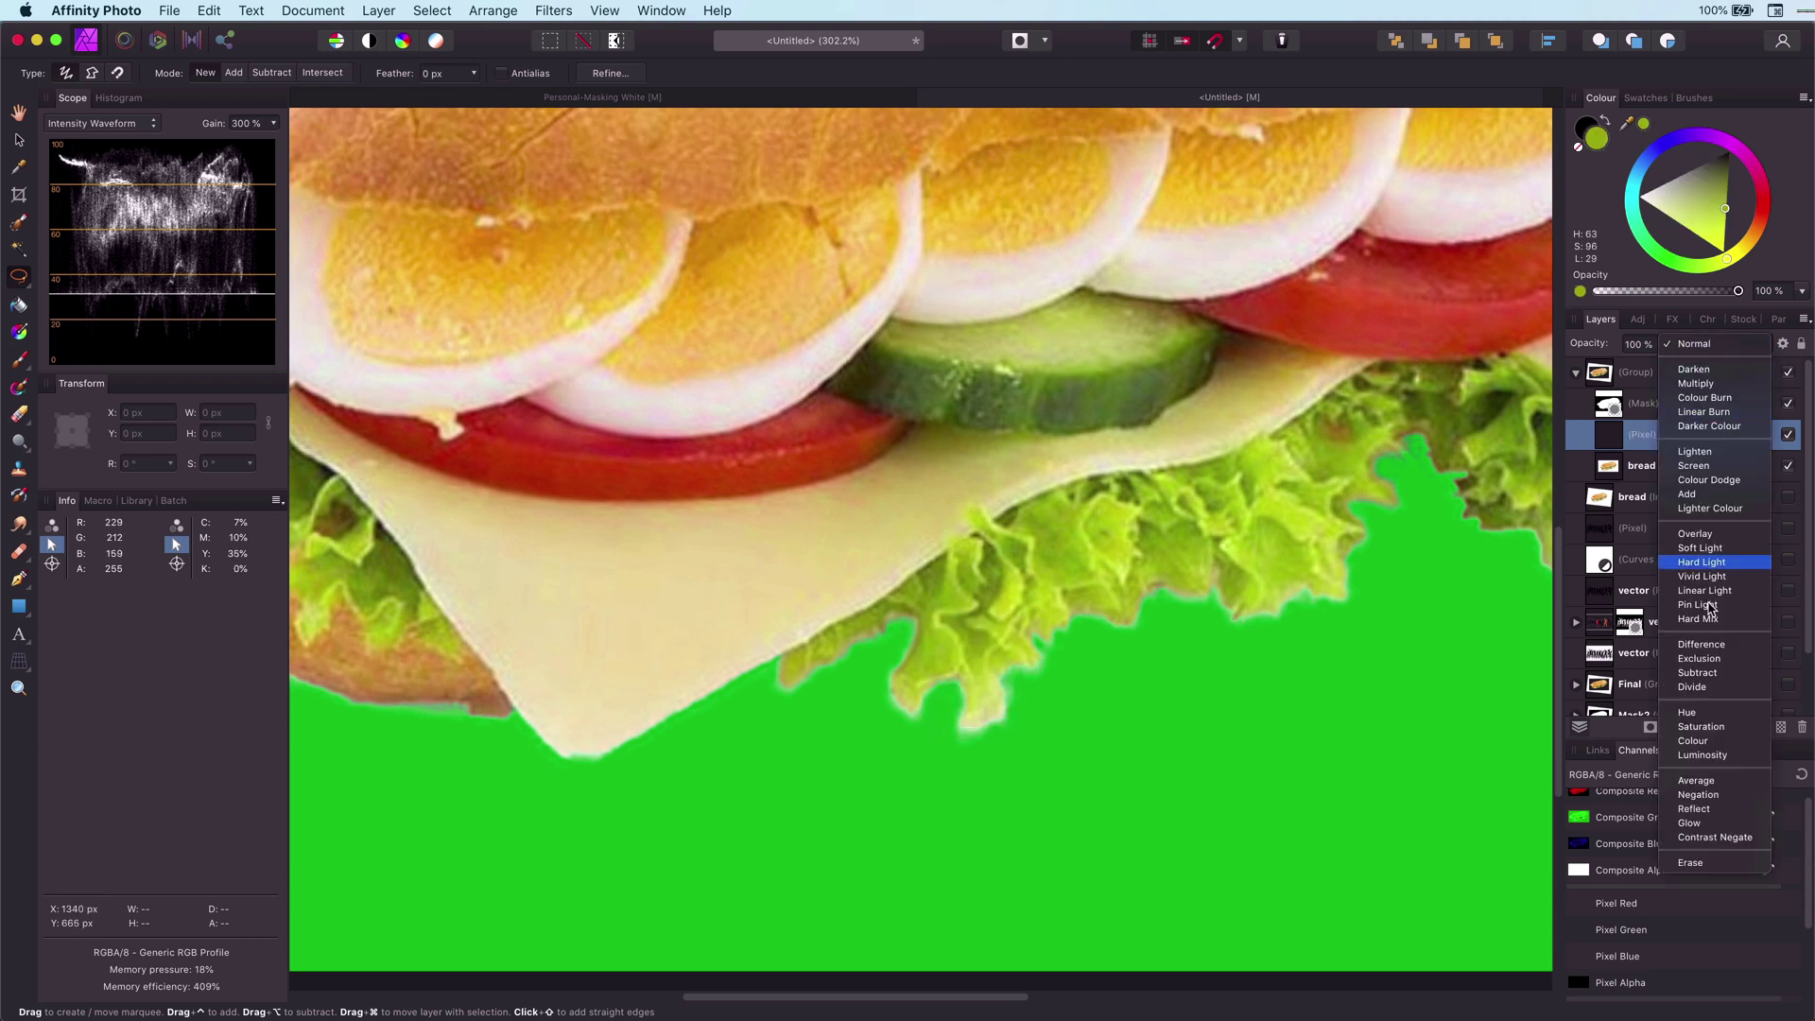
left_click(1711, 537)
left_click(18, 359)
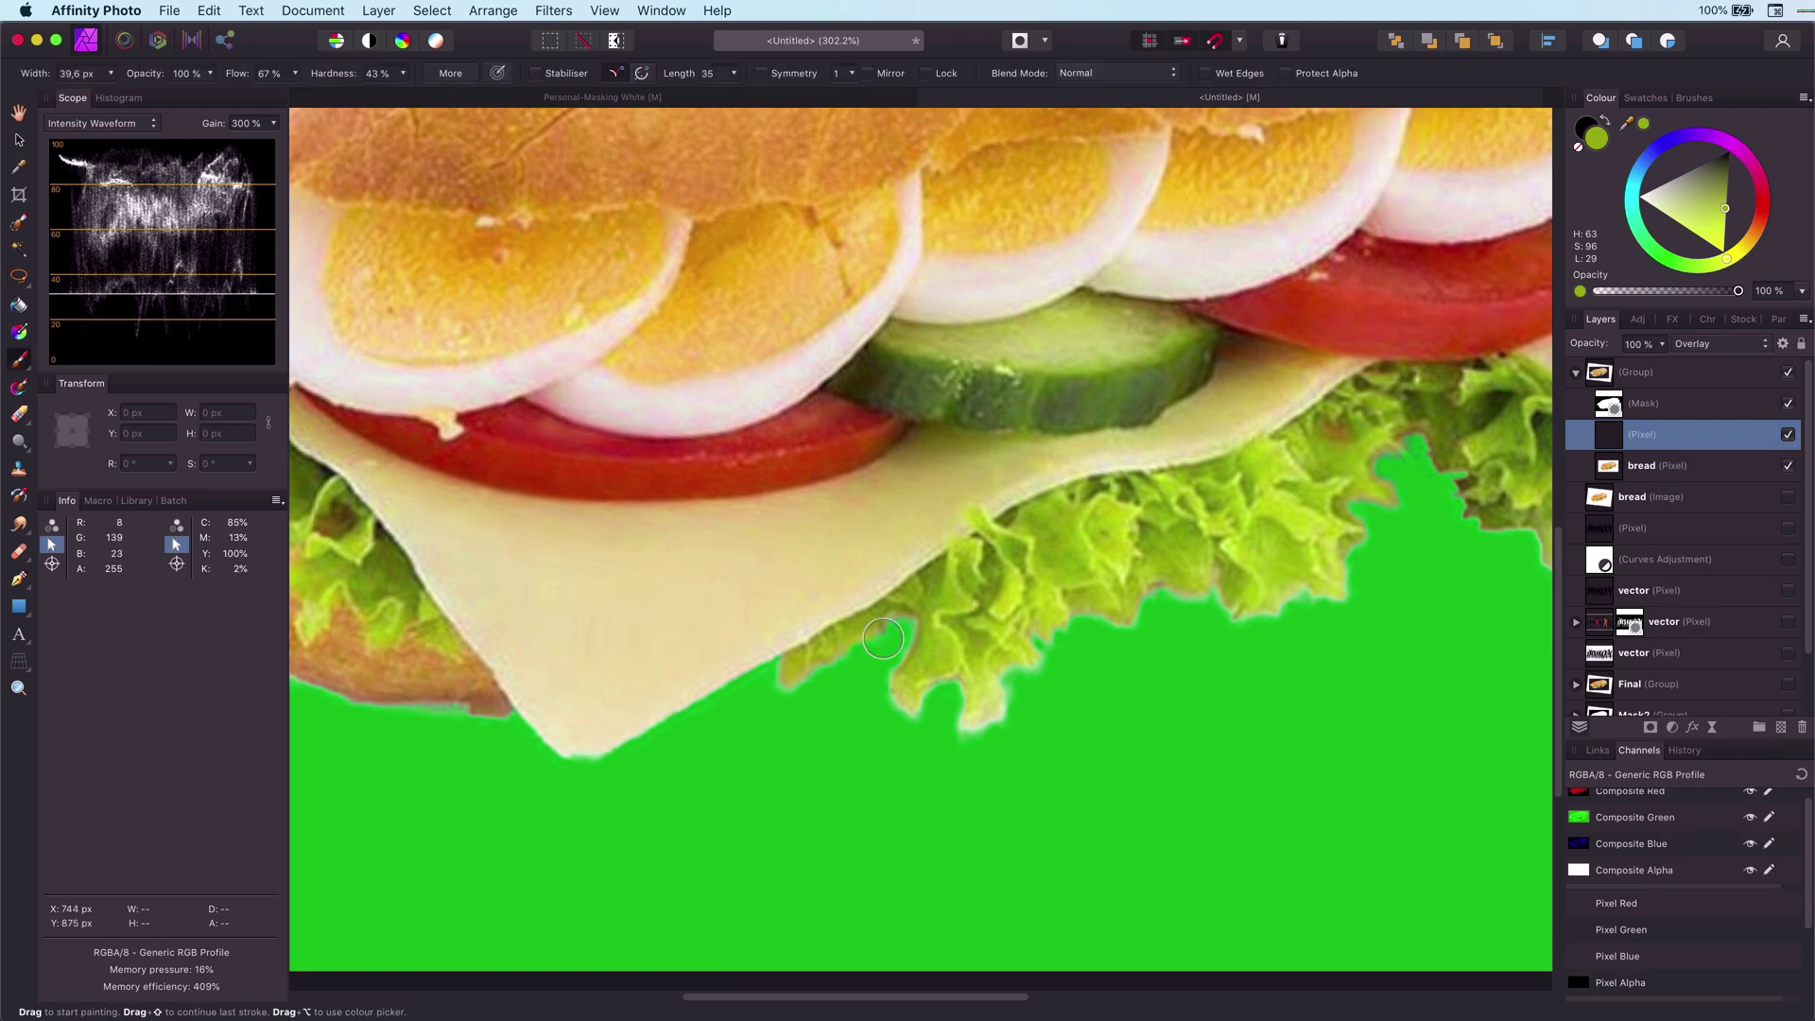
mouse_move(884, 639)
left_mouse_down()
mouse_move(912, 705)
mouse_move(1059, 624)
mouse_move(1361, 530)
mouse_move(1458, 465)
mouse_move(782, 685)
left_mouse_up()
Step: Set the painted layer's blend mode to Linear Burn and its opacity to 82%
left_click(1715, 346)
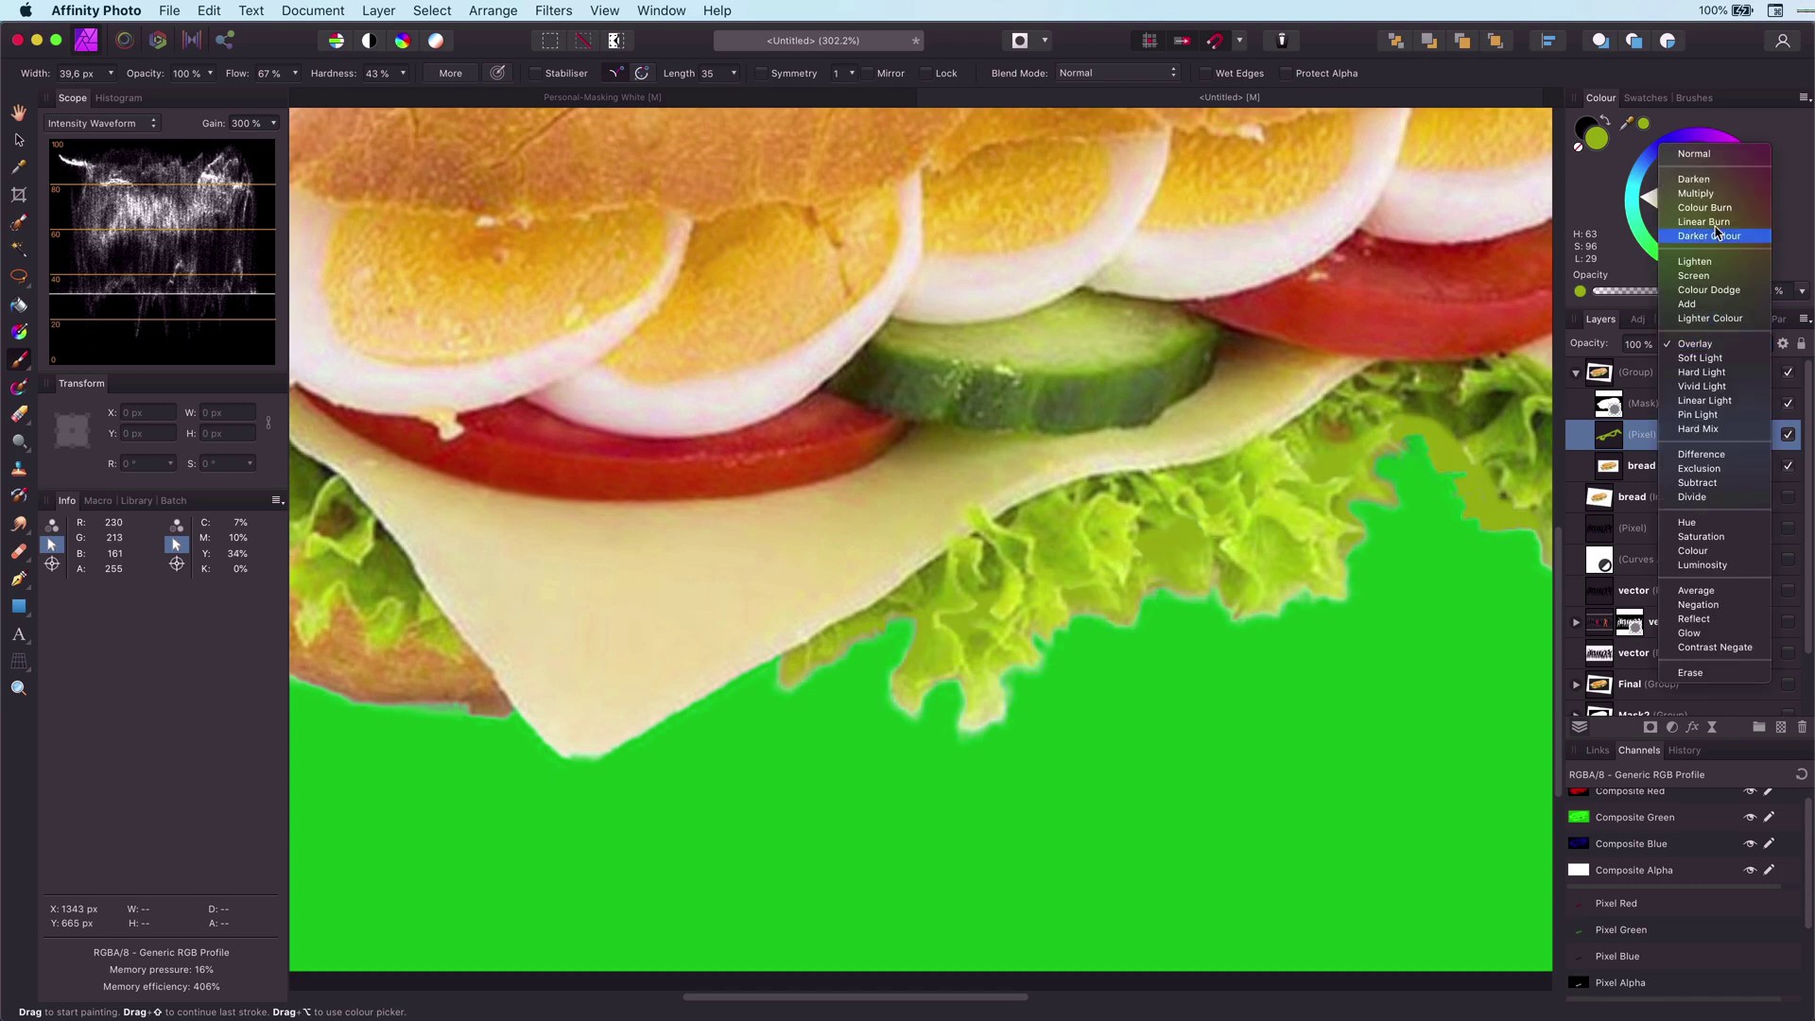
left_click(1722, 222)
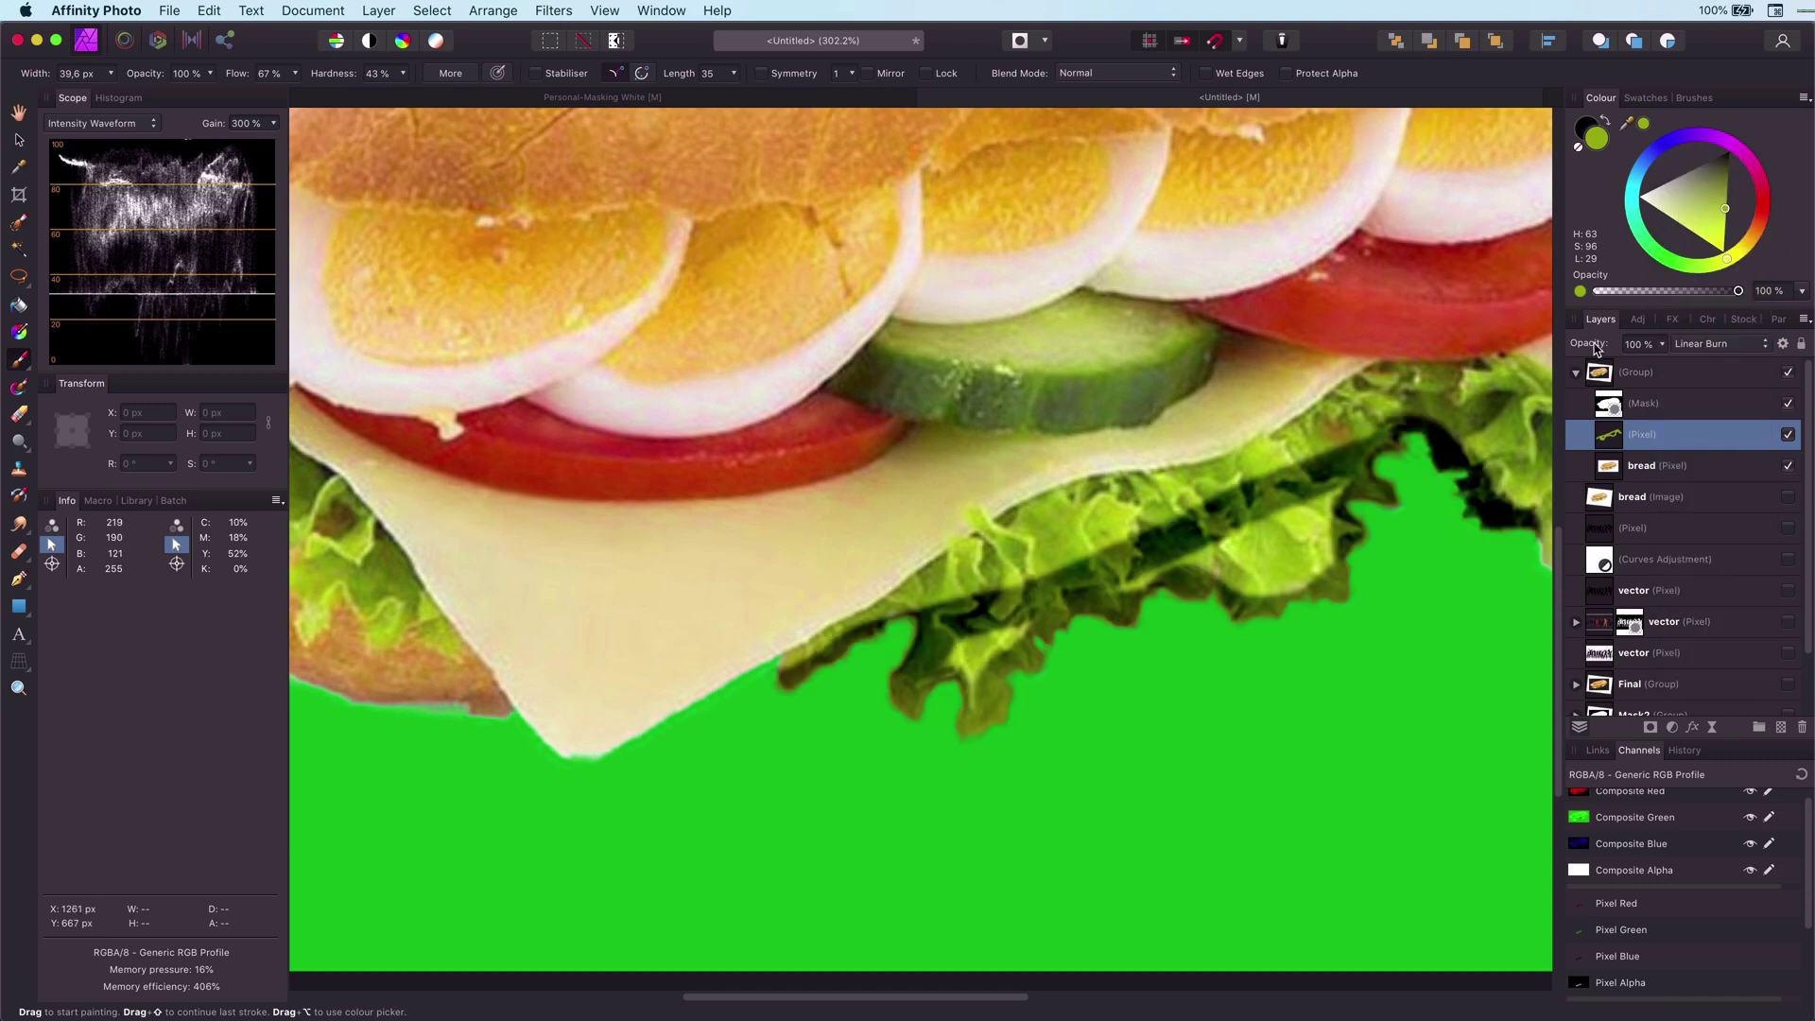
mouse_move(1594, 346)
left_mouse_down()
mouse_move(1555, 348)
mouse_move(1573, 348)
left_mouse_up()
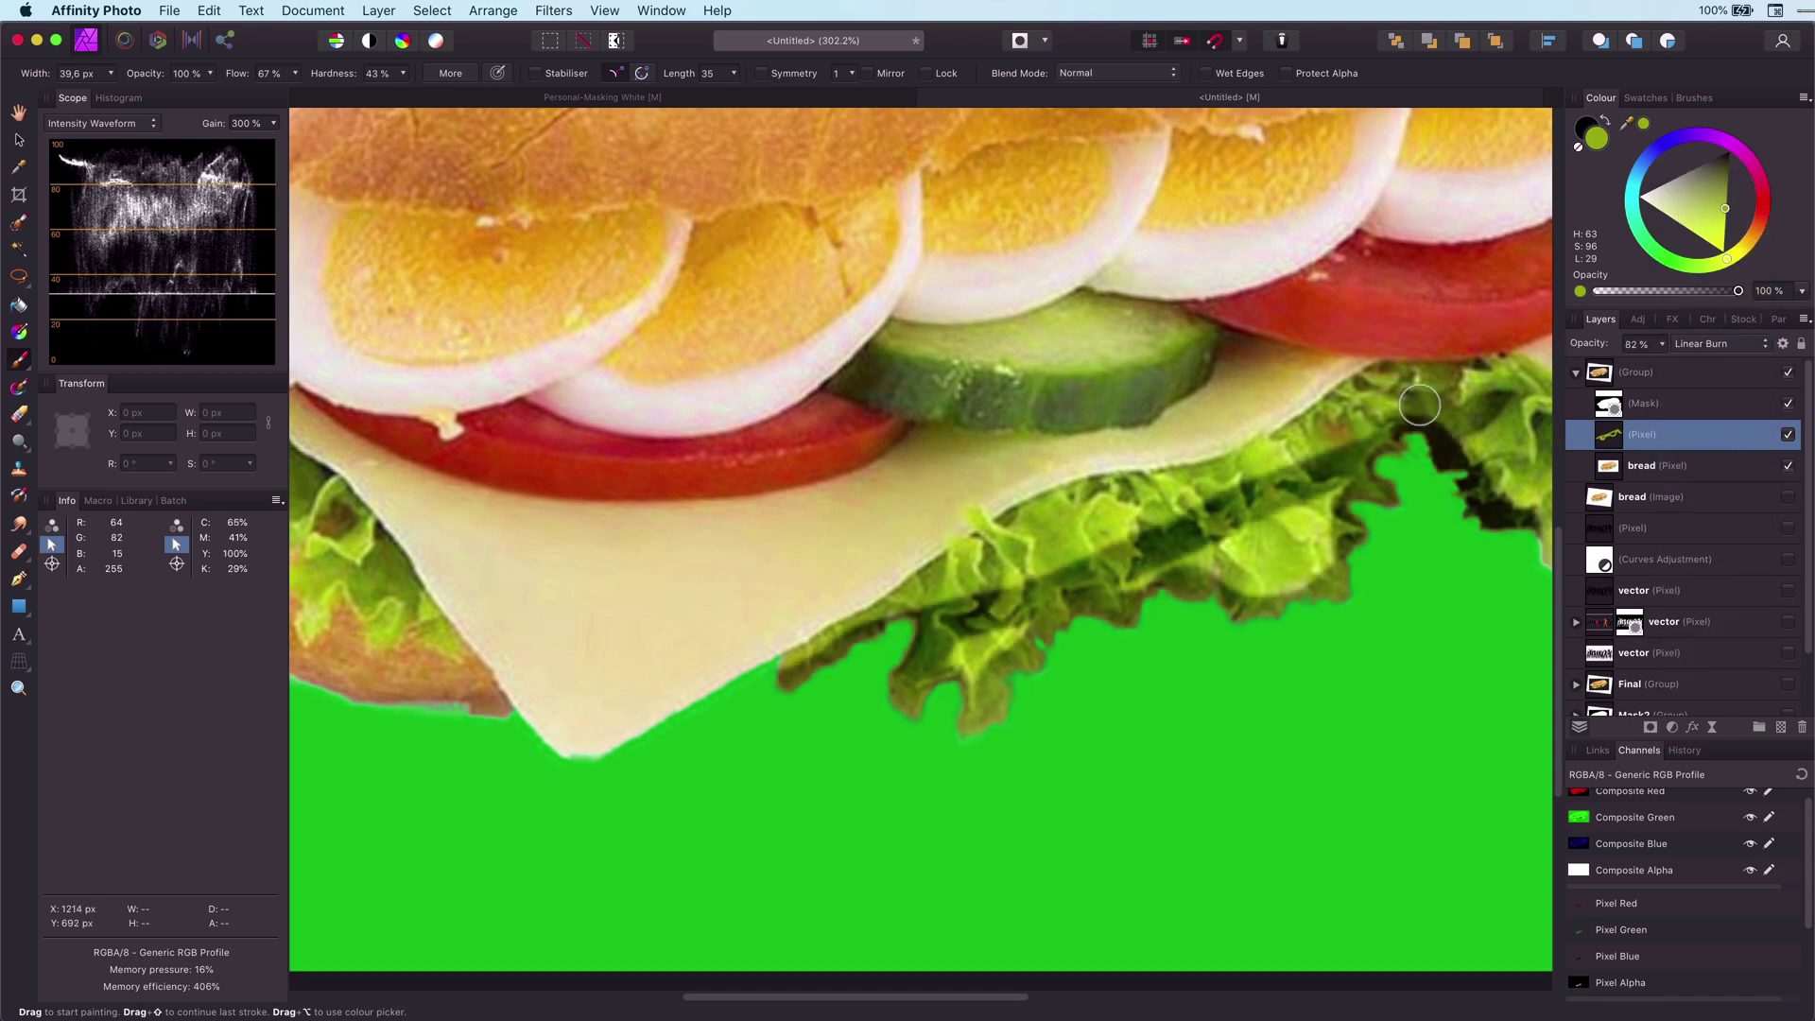
Step: Erase the excess paint inside the lettuce, and set the painted layer to Overlay at 62% opacity
left_click(19, 416)
mouse_move(1158, 544)
left_mouse_down()
mouse_move(926, 629)
mouse_move(1371, 438)
mouse_move(1240, 557)
mouse_move(1154, 561)
mouse_move(1092, 534)
mouse_move(1471, 457)
mouse_move(1508, 497)
left_mouse_up()
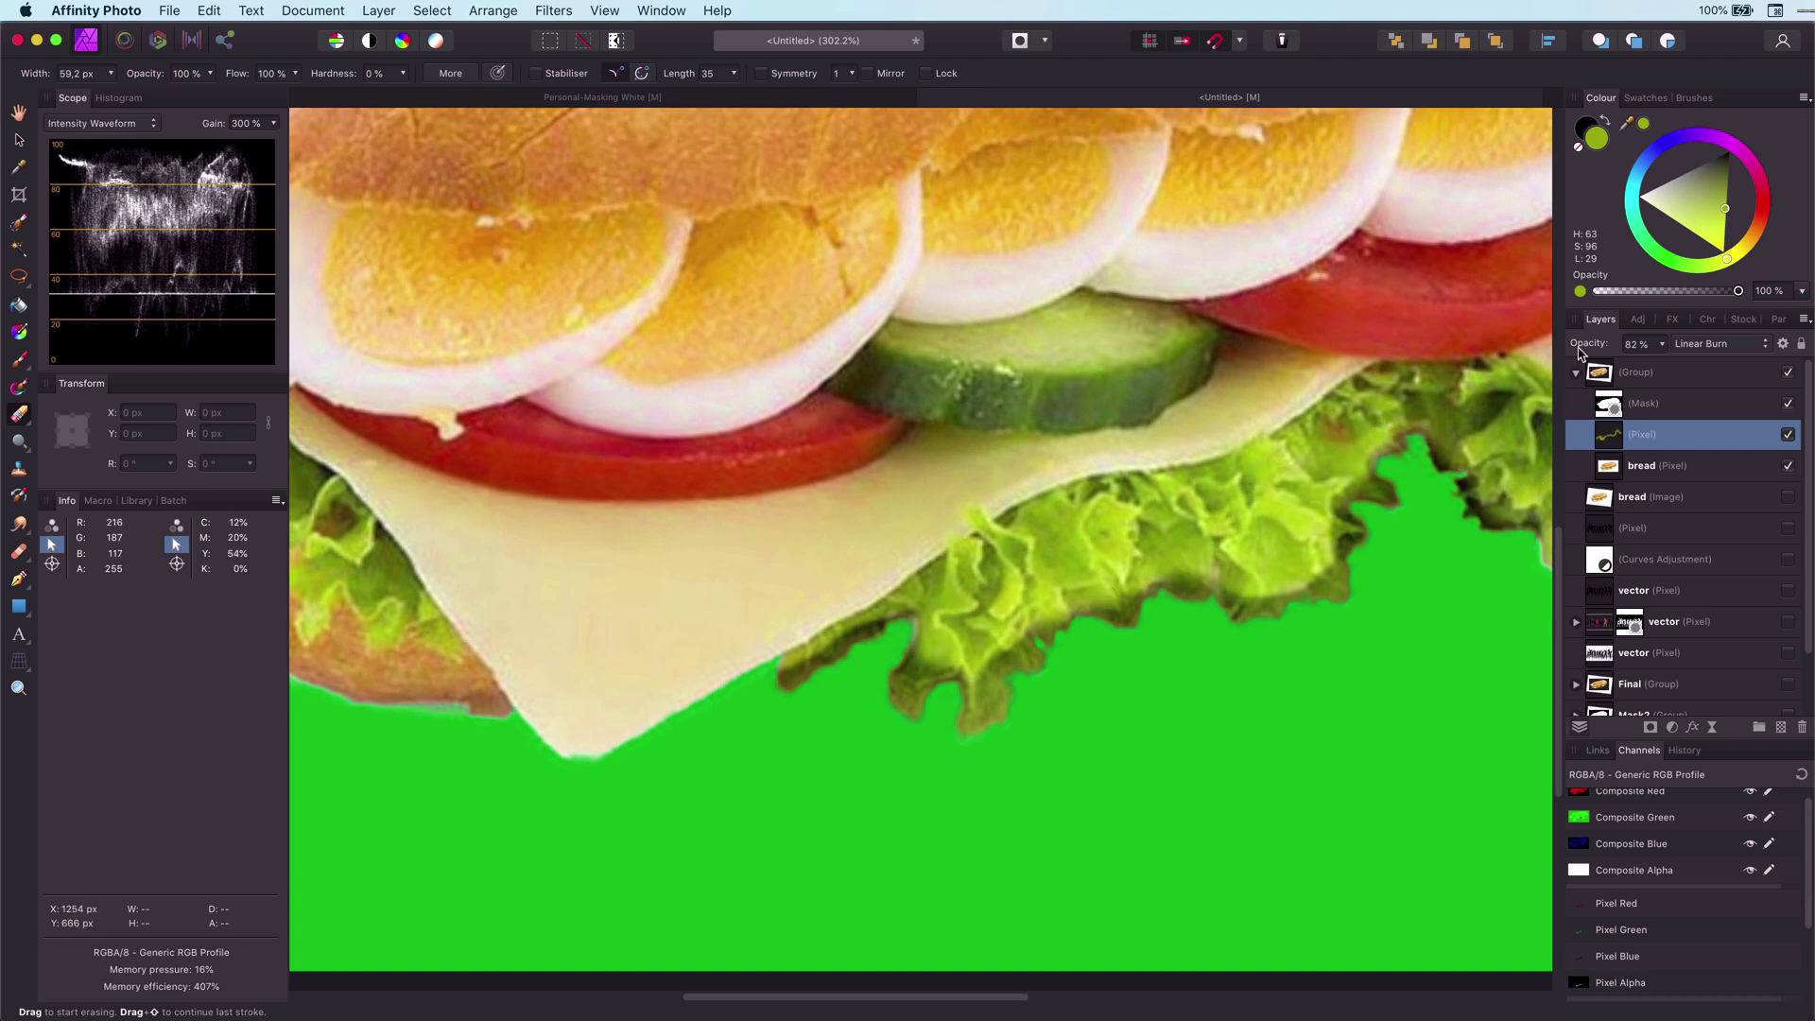
key("6")
key("2")
left_click(1716, 344)
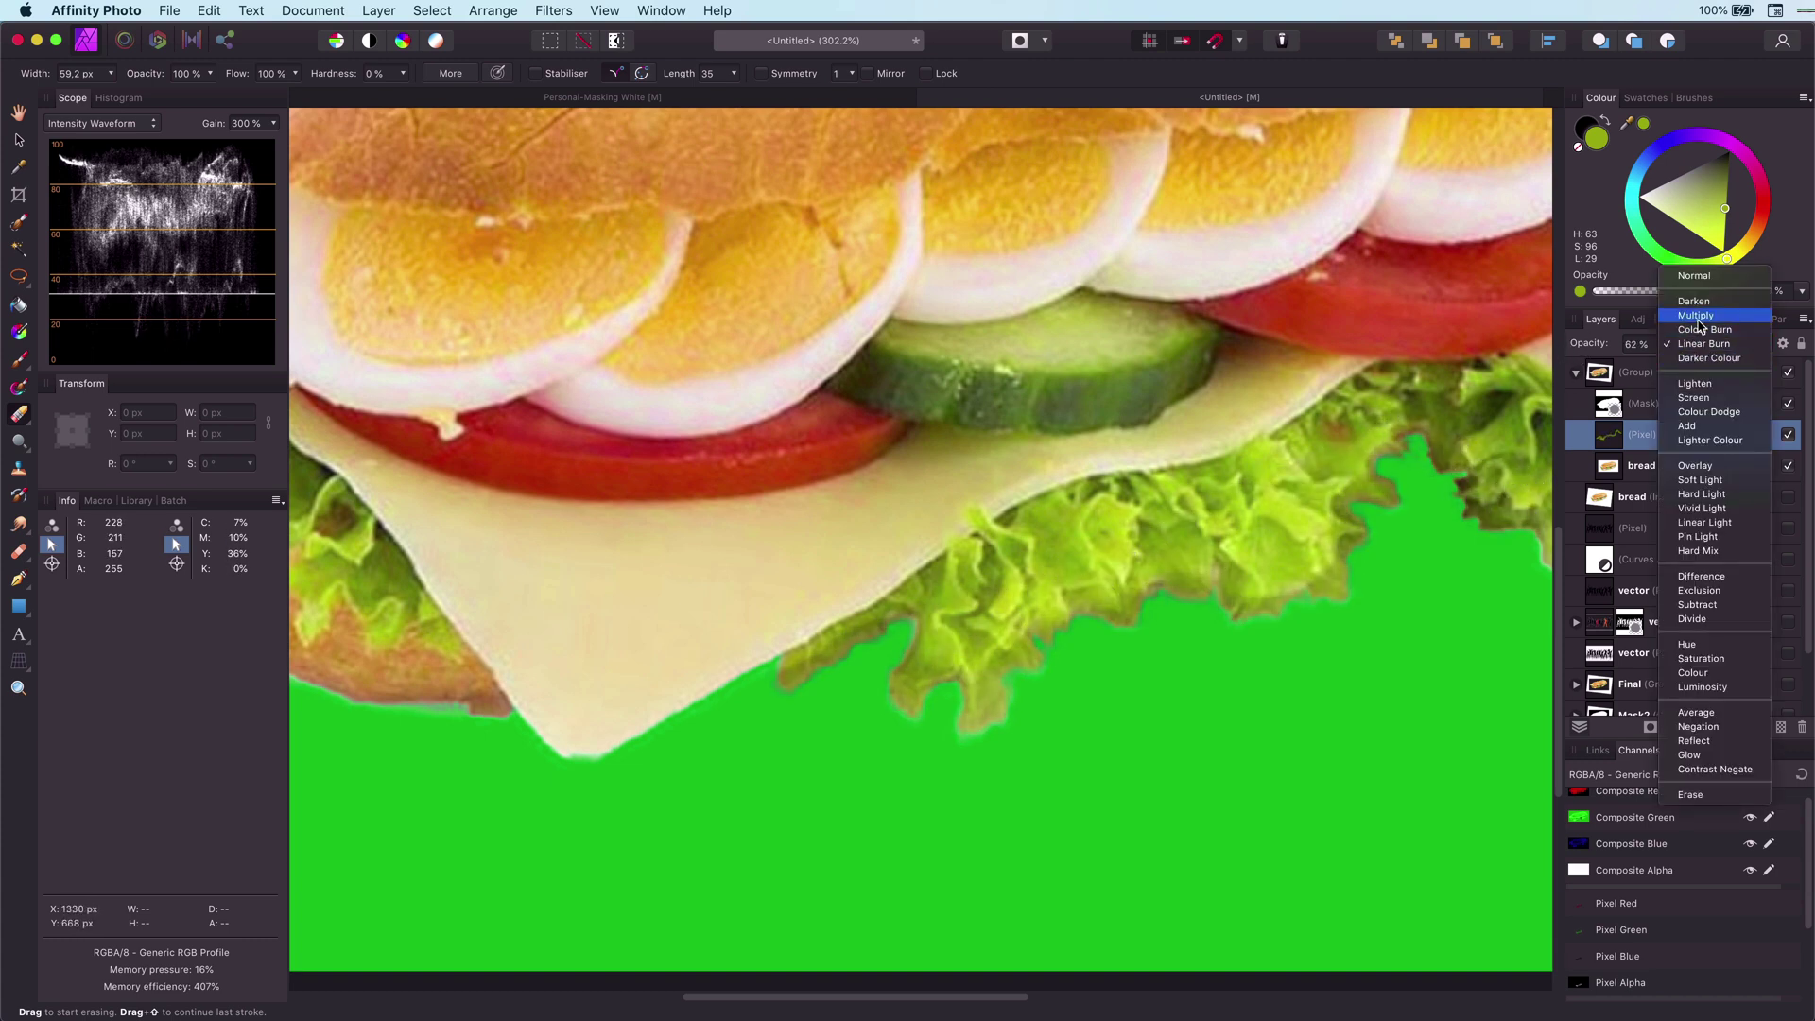
left_click(1695, 465)
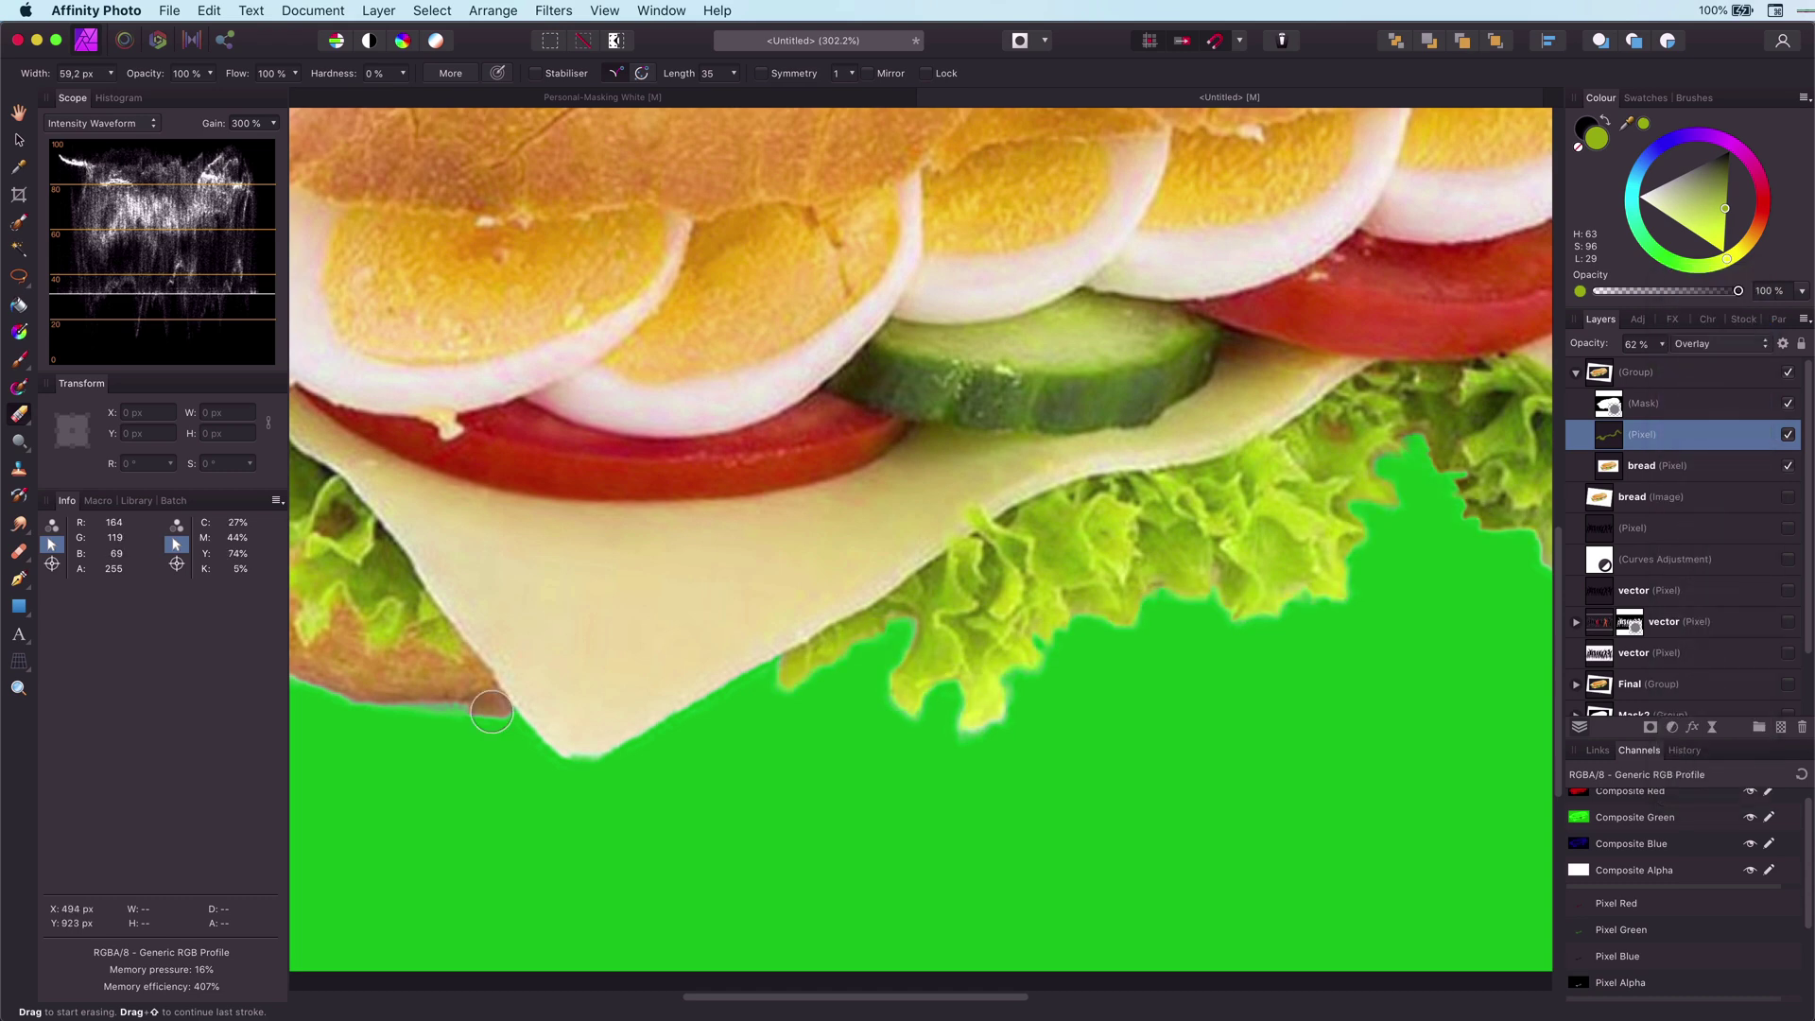
Step: Paint the sampled green along the lettuce's lower edge beneath the second cheese slice
scroll(1188, 527, "right", 10)
scroll(1188, 526, "down", 2)
key("b")
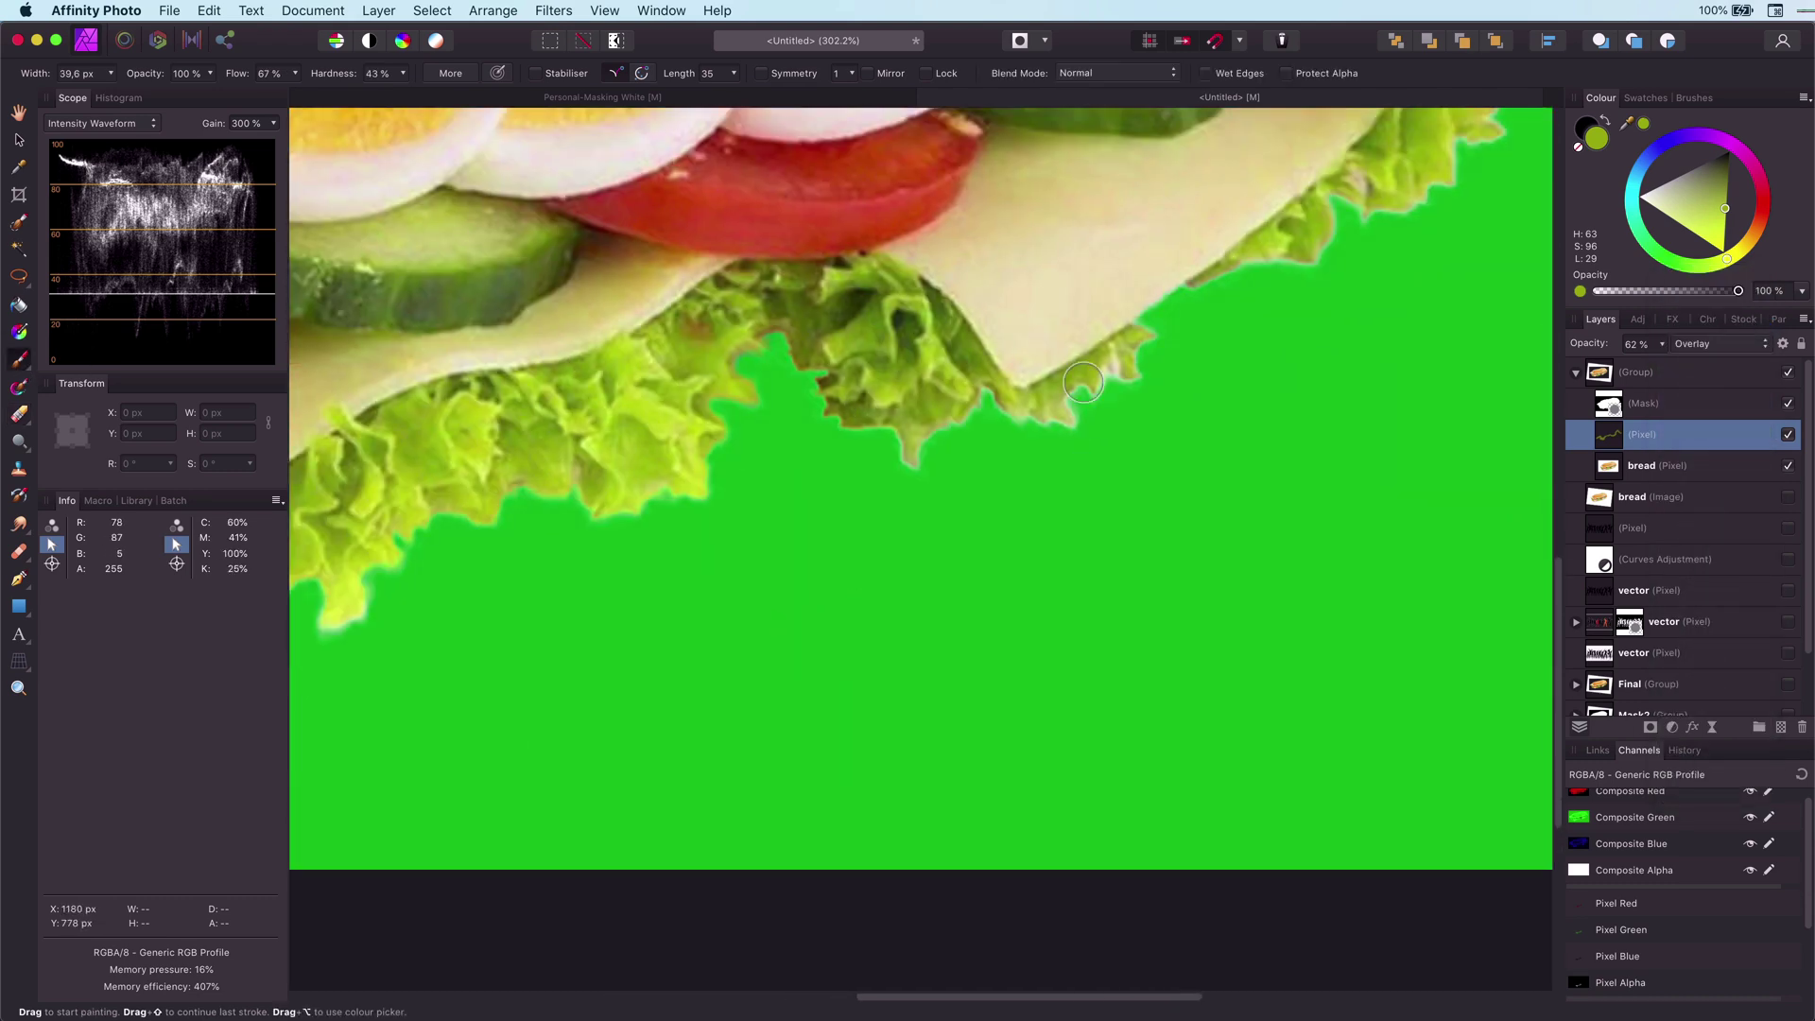
left_click_drag(970, 390, 844, 421)
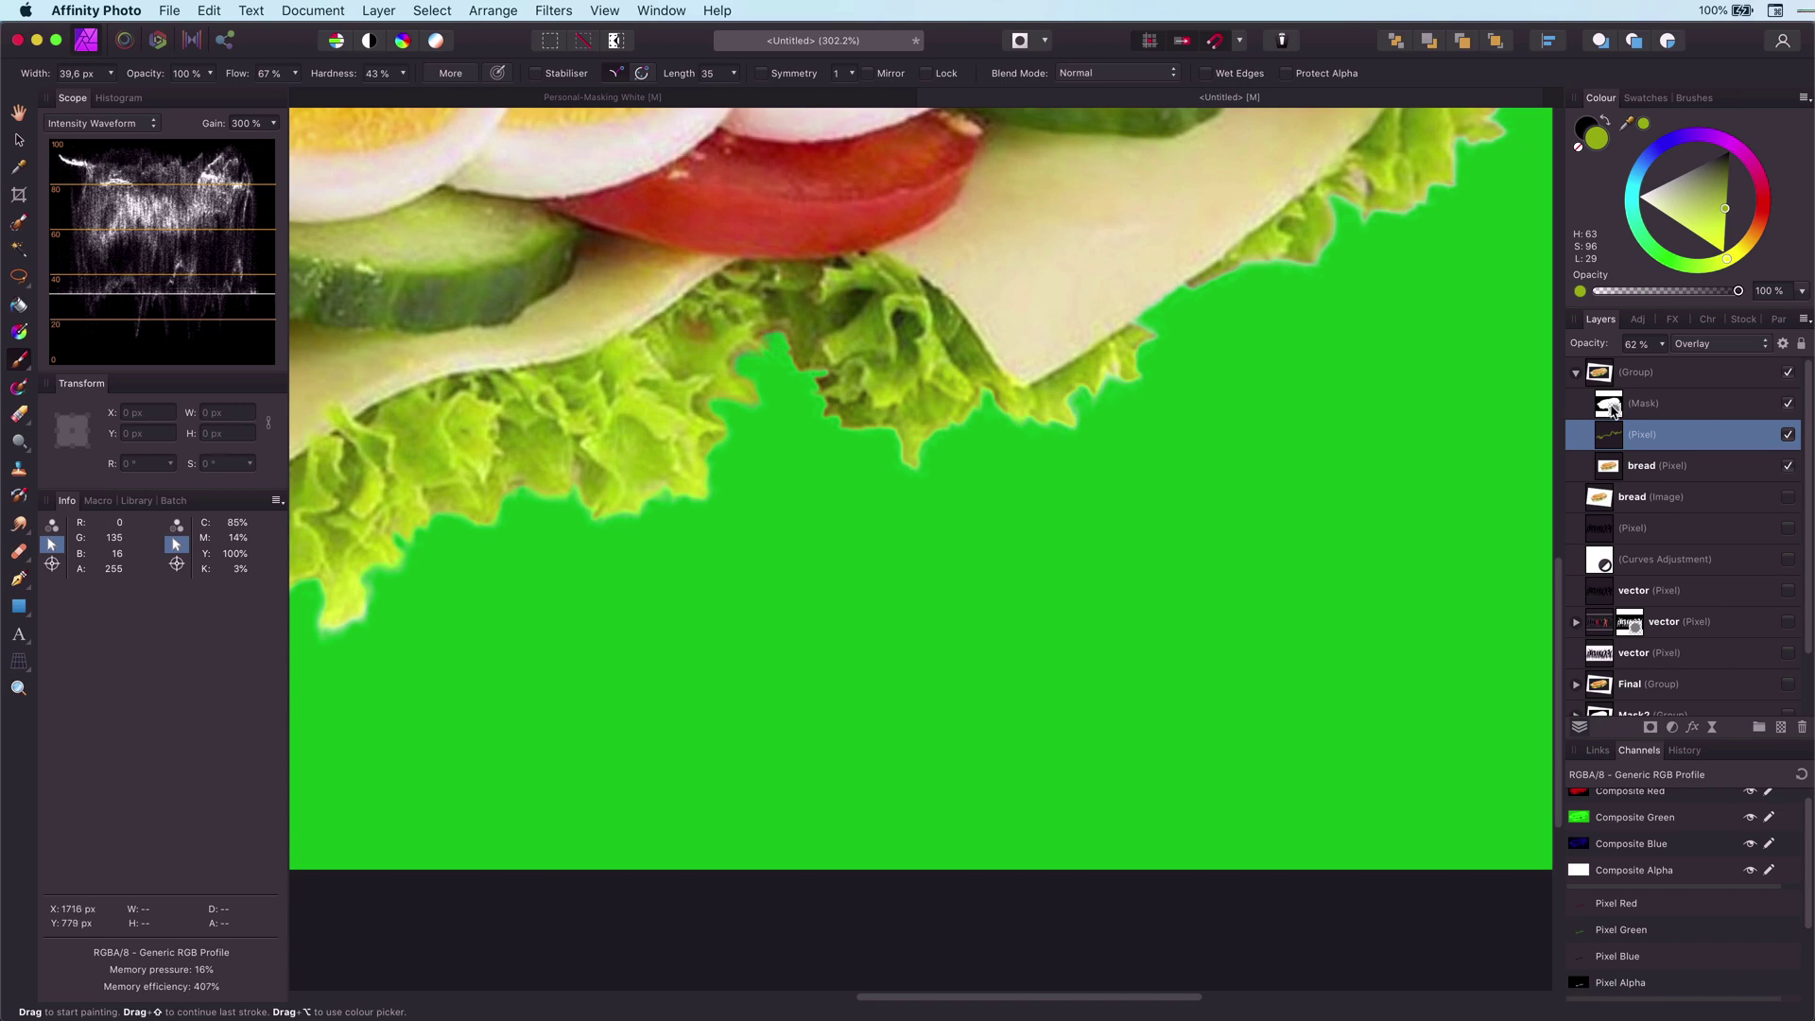
Step: Select the group that holds the masked sandwich and its colour-correction layer
left_click(1613, 409)
scroll(1102, 414, "down", 6)
left_click(1602, 374)
scroll(909, 558, "up", 3)
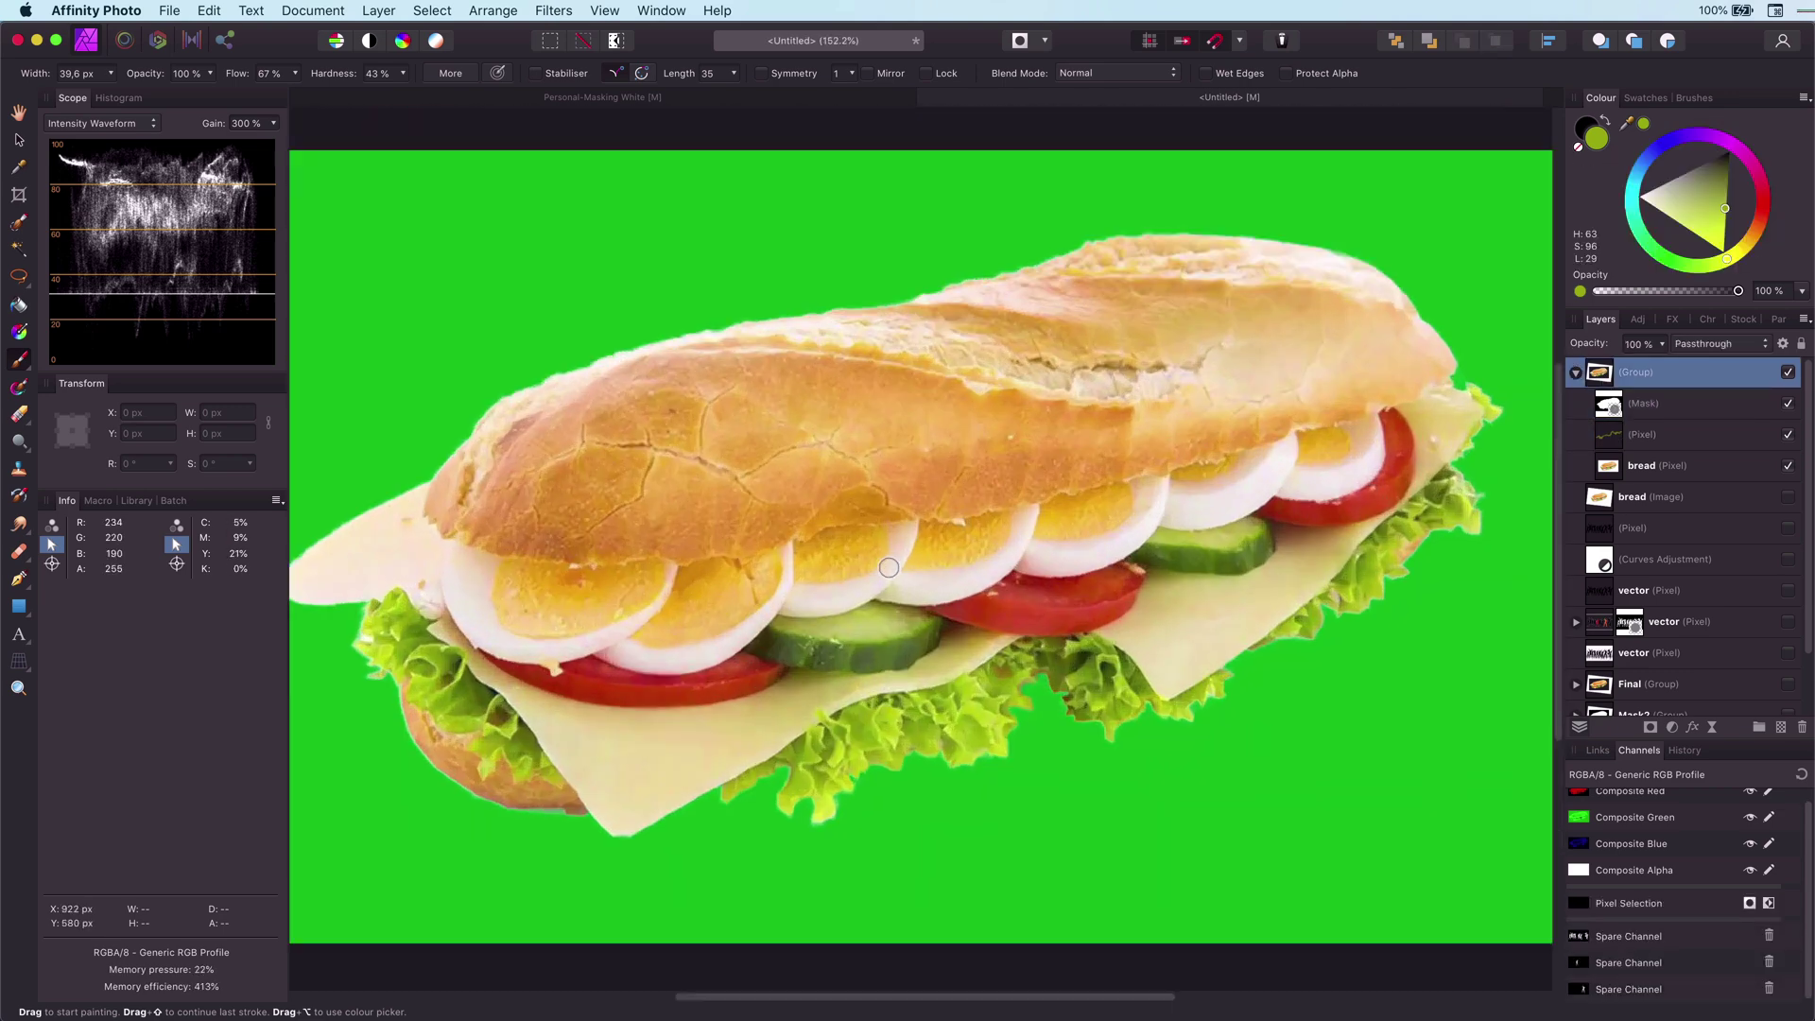
Step: Add a pixel layer beneath the group's mask, set to Overlay at 56% opacity, and paint sampled brown along the lower bun's edge
scroll(889, 573, "down", 3)
key("super+2")
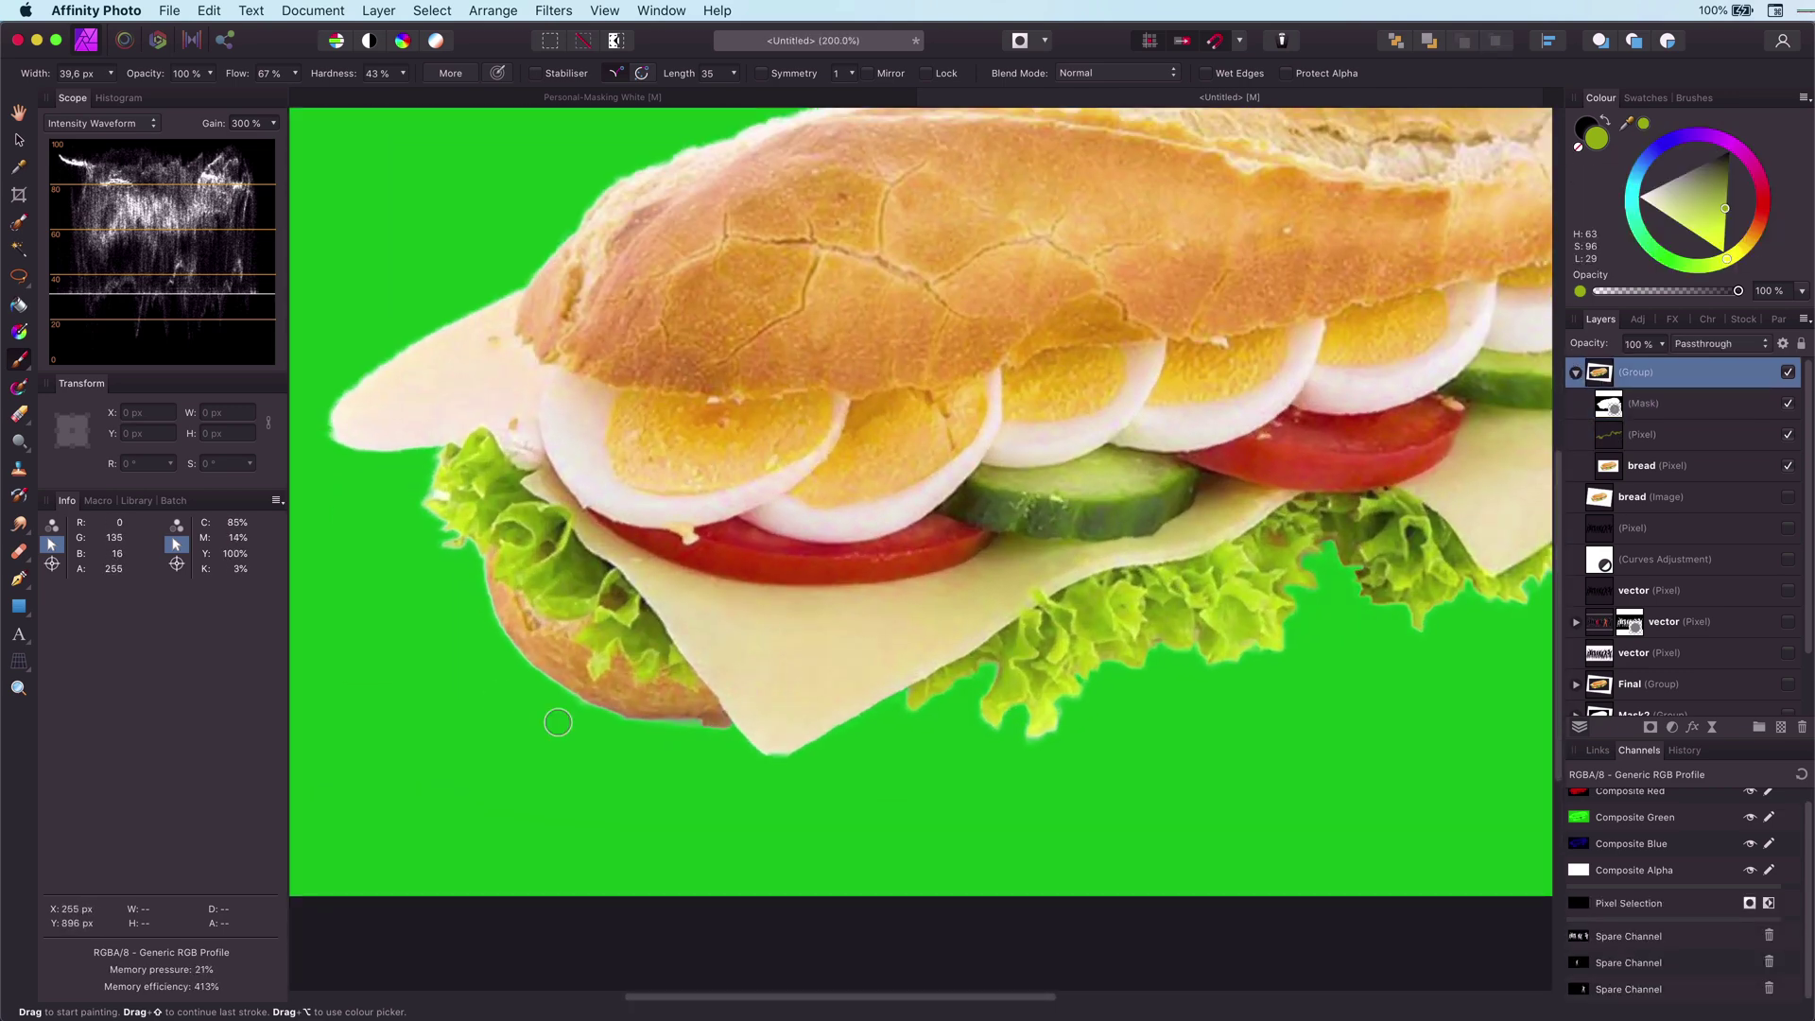
left_click_drag(1627, 125, 660, 721)
key("shift+super+n")
left_click_drag(1611, 412, 1610, 461)
left_click(1697, 345)
left_click(1691, 532)
left_click(1641, 124)
left_click_drag(722, 716, 519, 649)
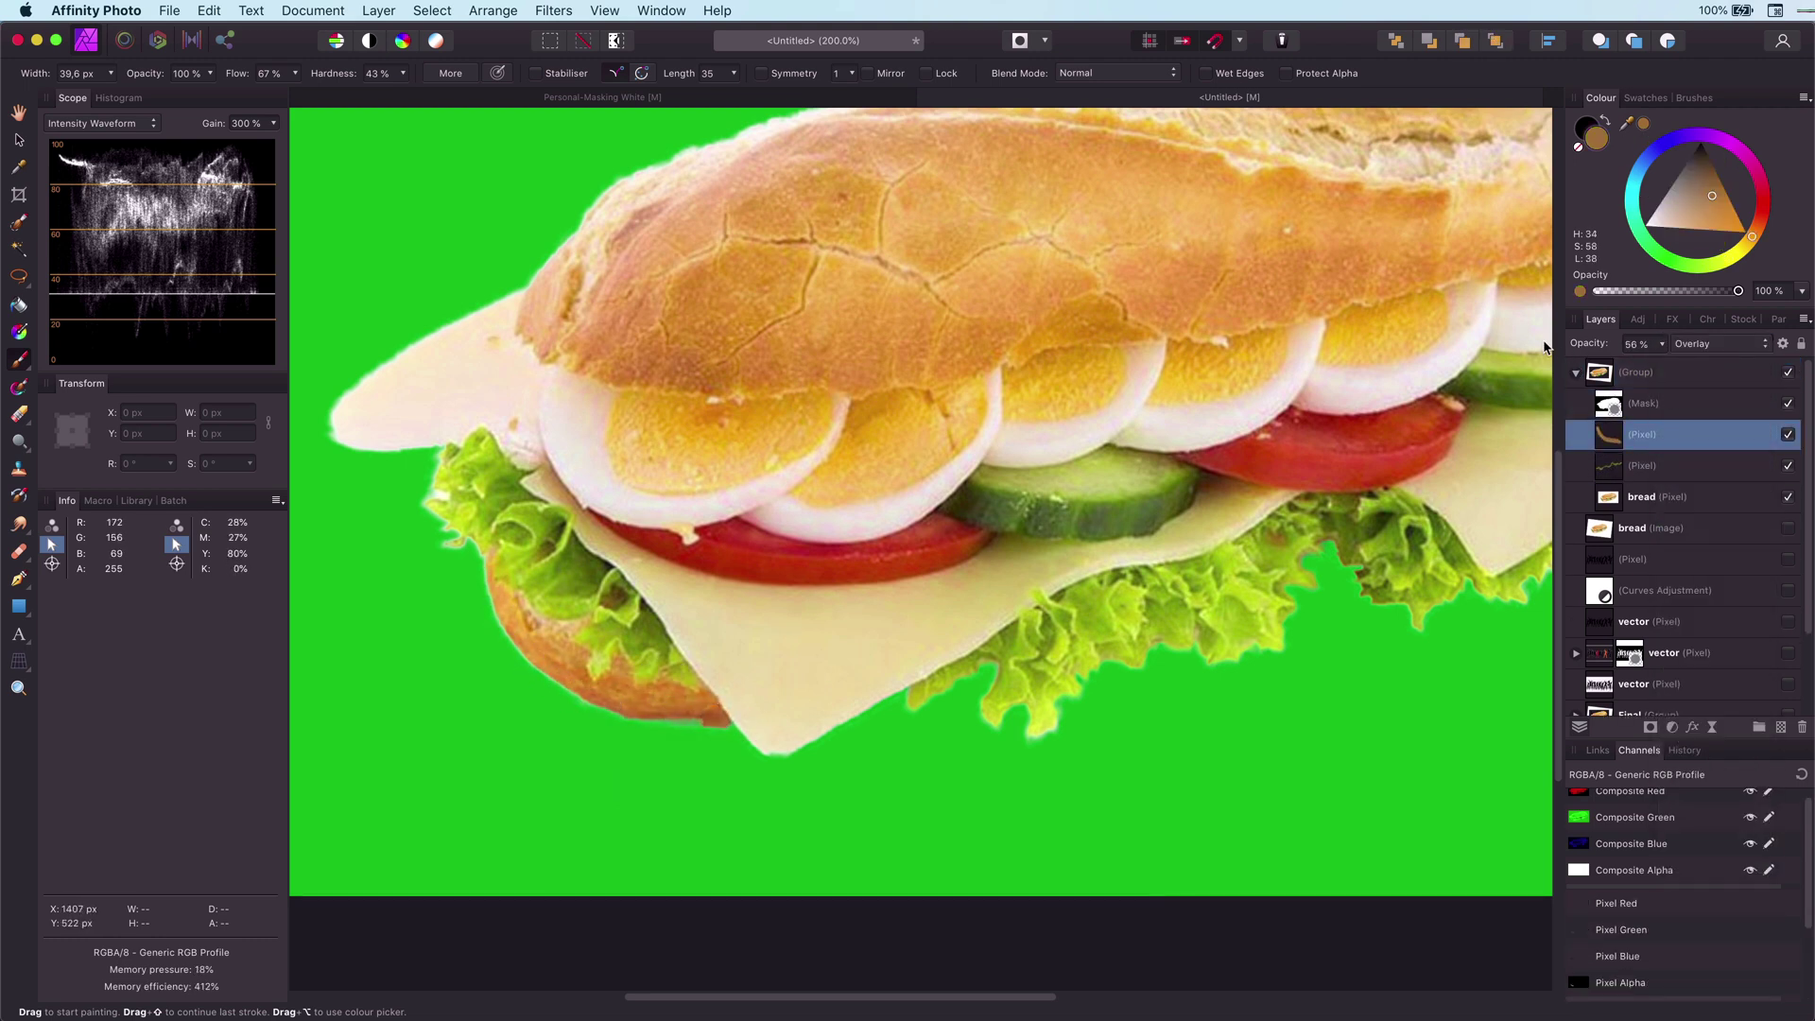
Step: Hide the green fill layer and merge the visible sandwich group into a new pixel layer
scroll(719, 662, "up", 3)
left_click(1600, 373)
scroll(1248, 535, "down", 6)
left_click_drag(1080, 761, 1129, 629)
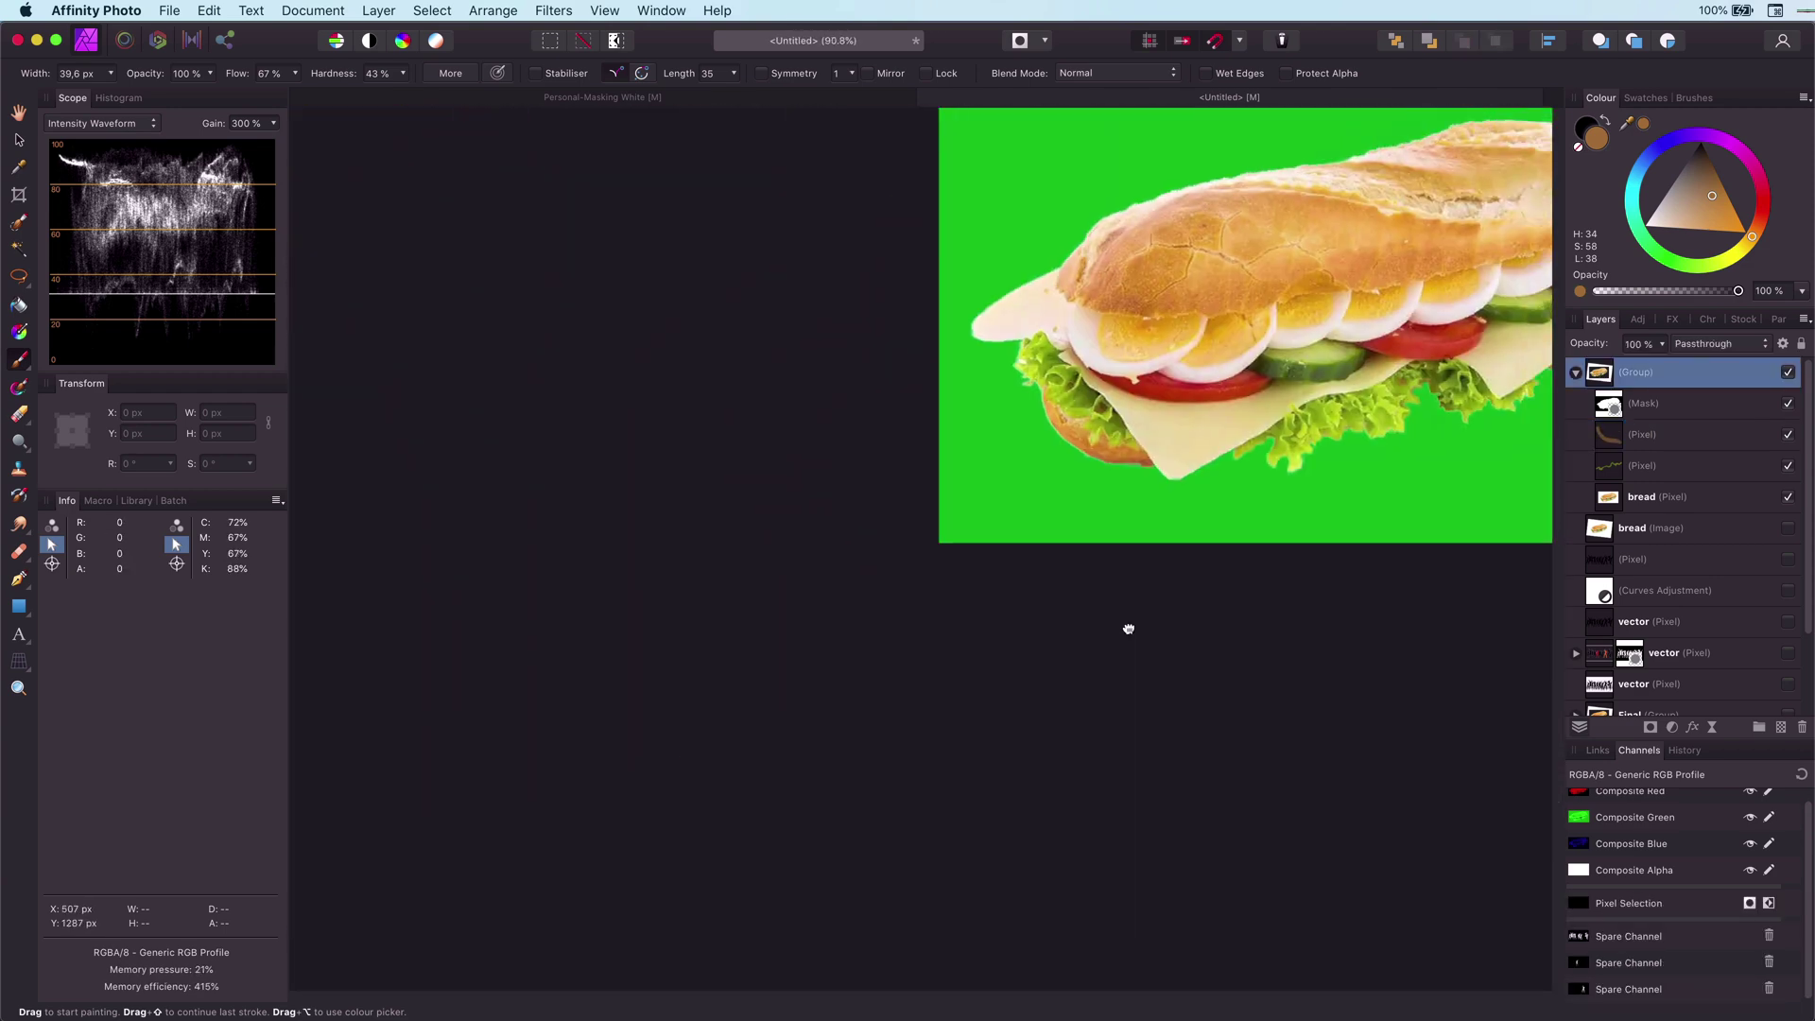
scroll(1129, 629, "up", 5)
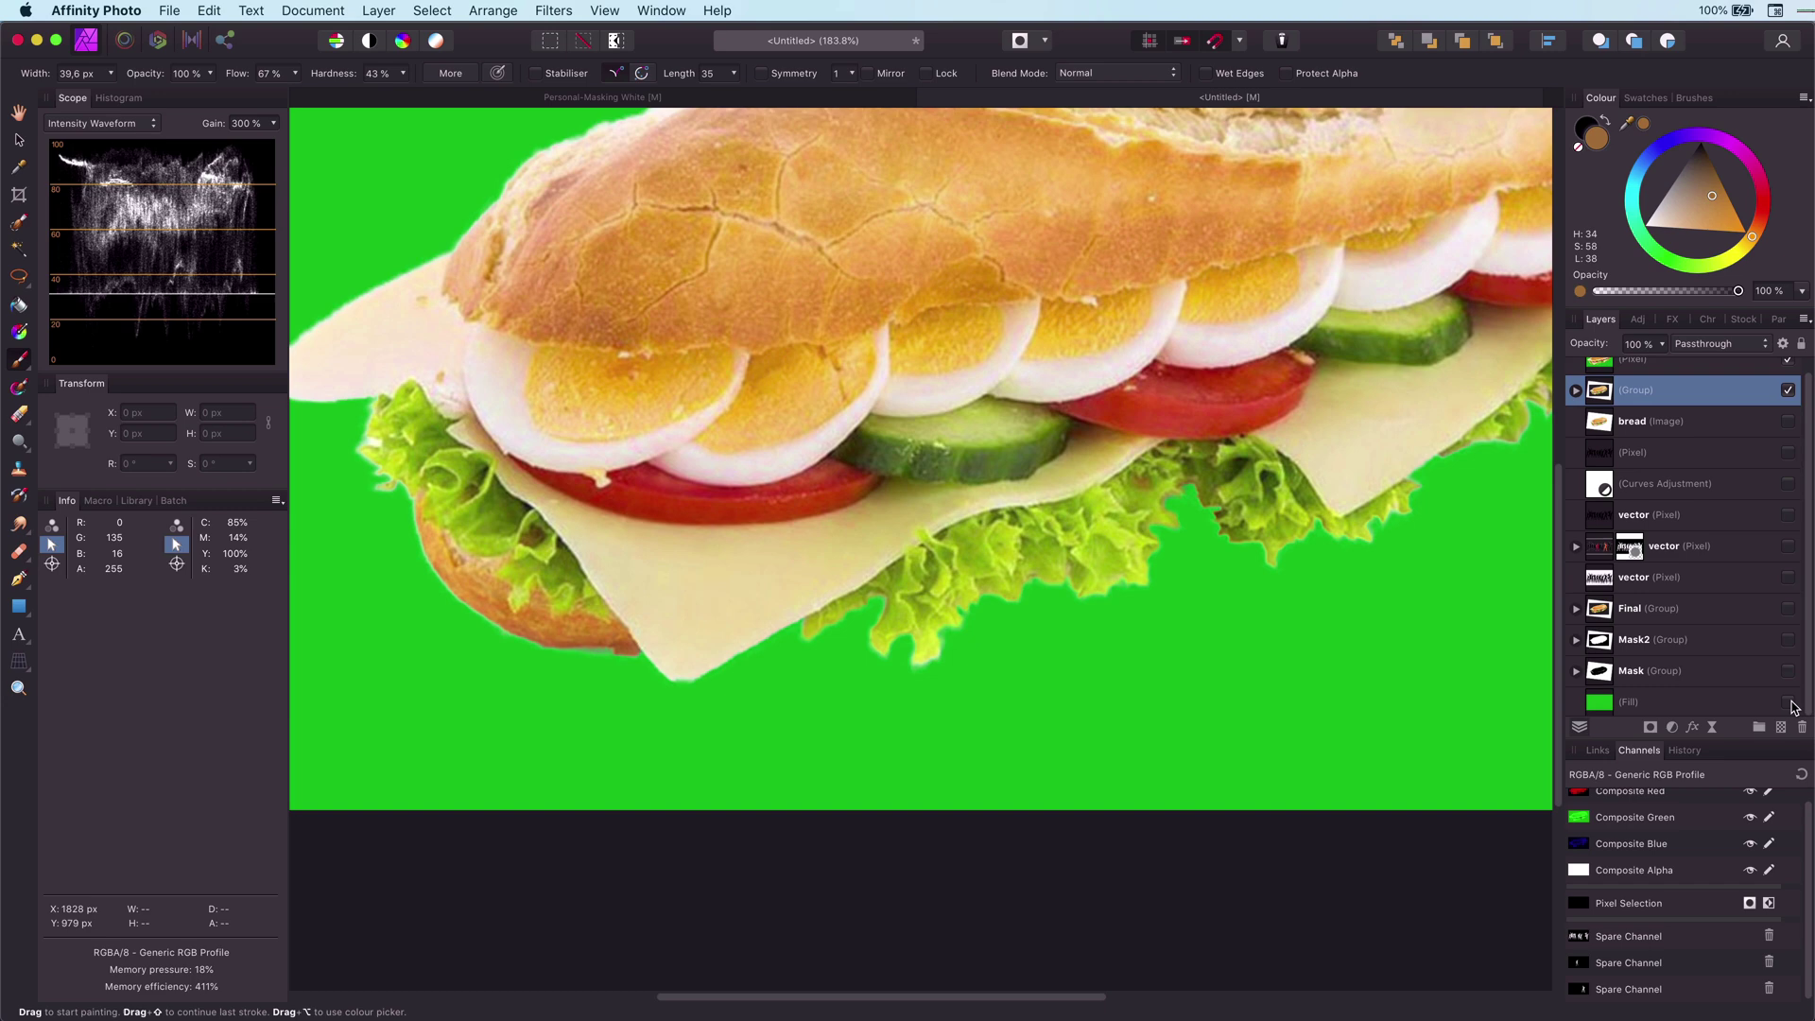
left_click(1788, 701)
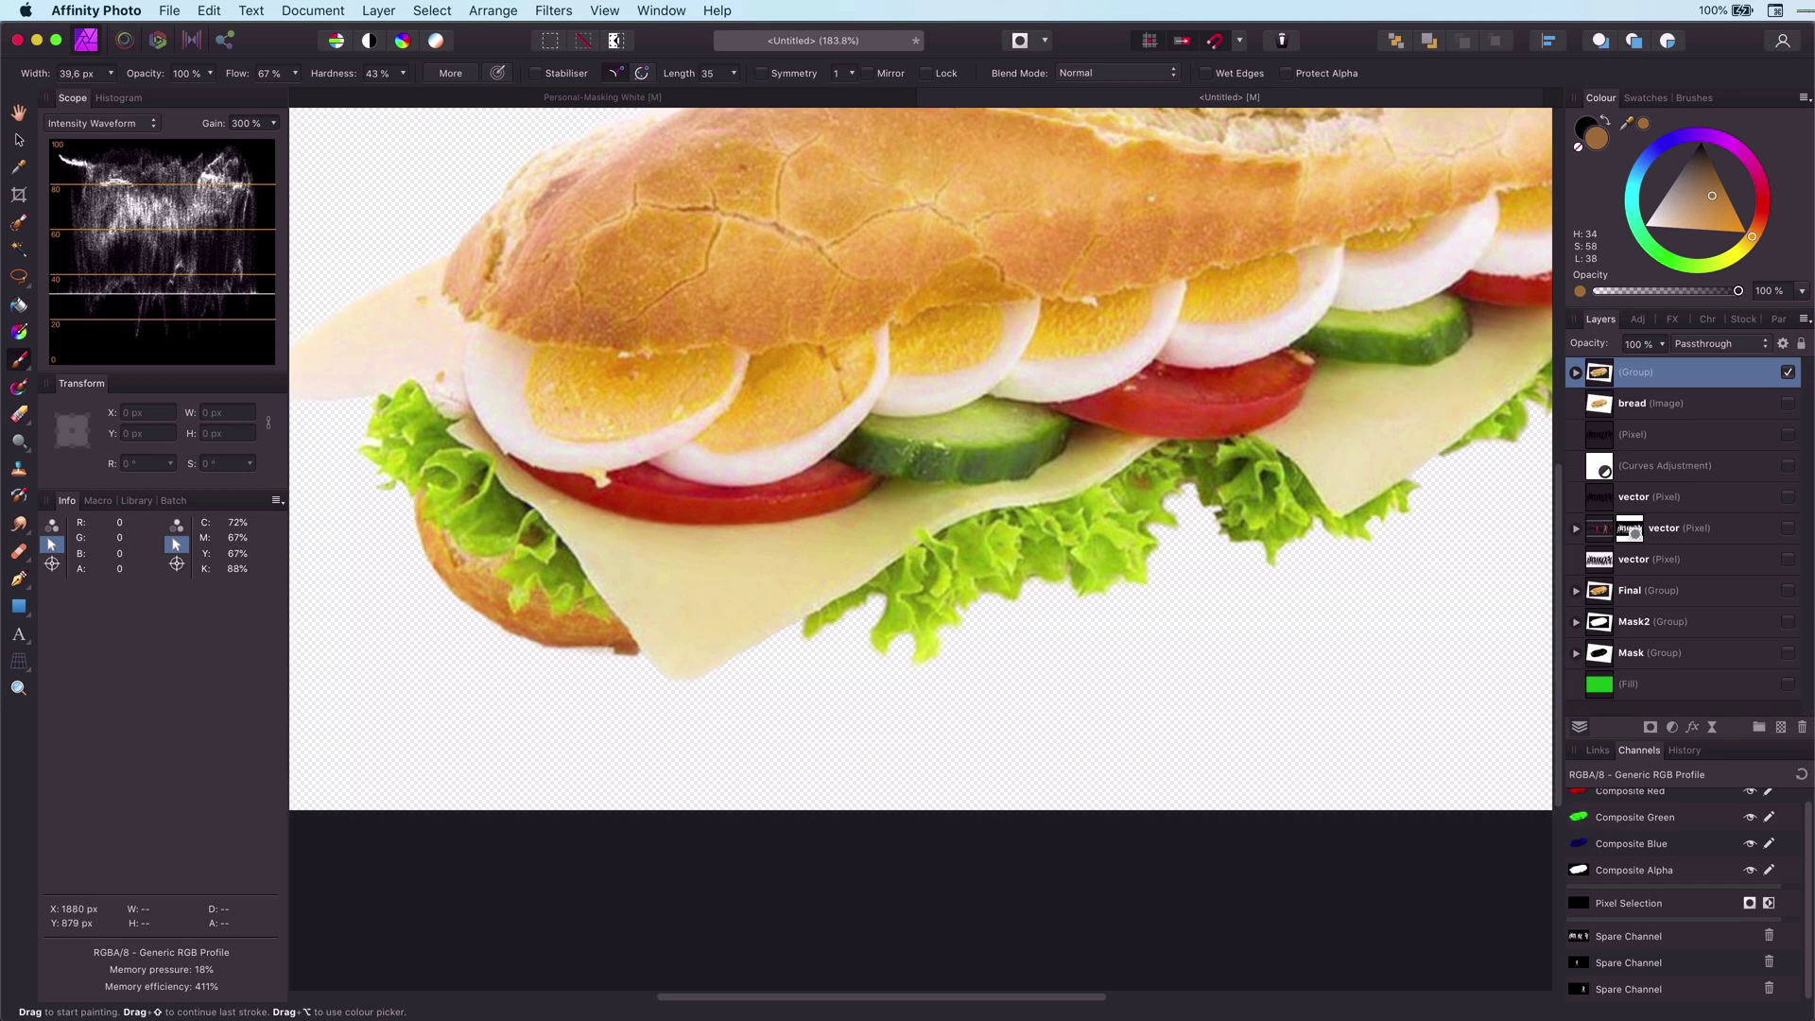
right_click(1602, 378)
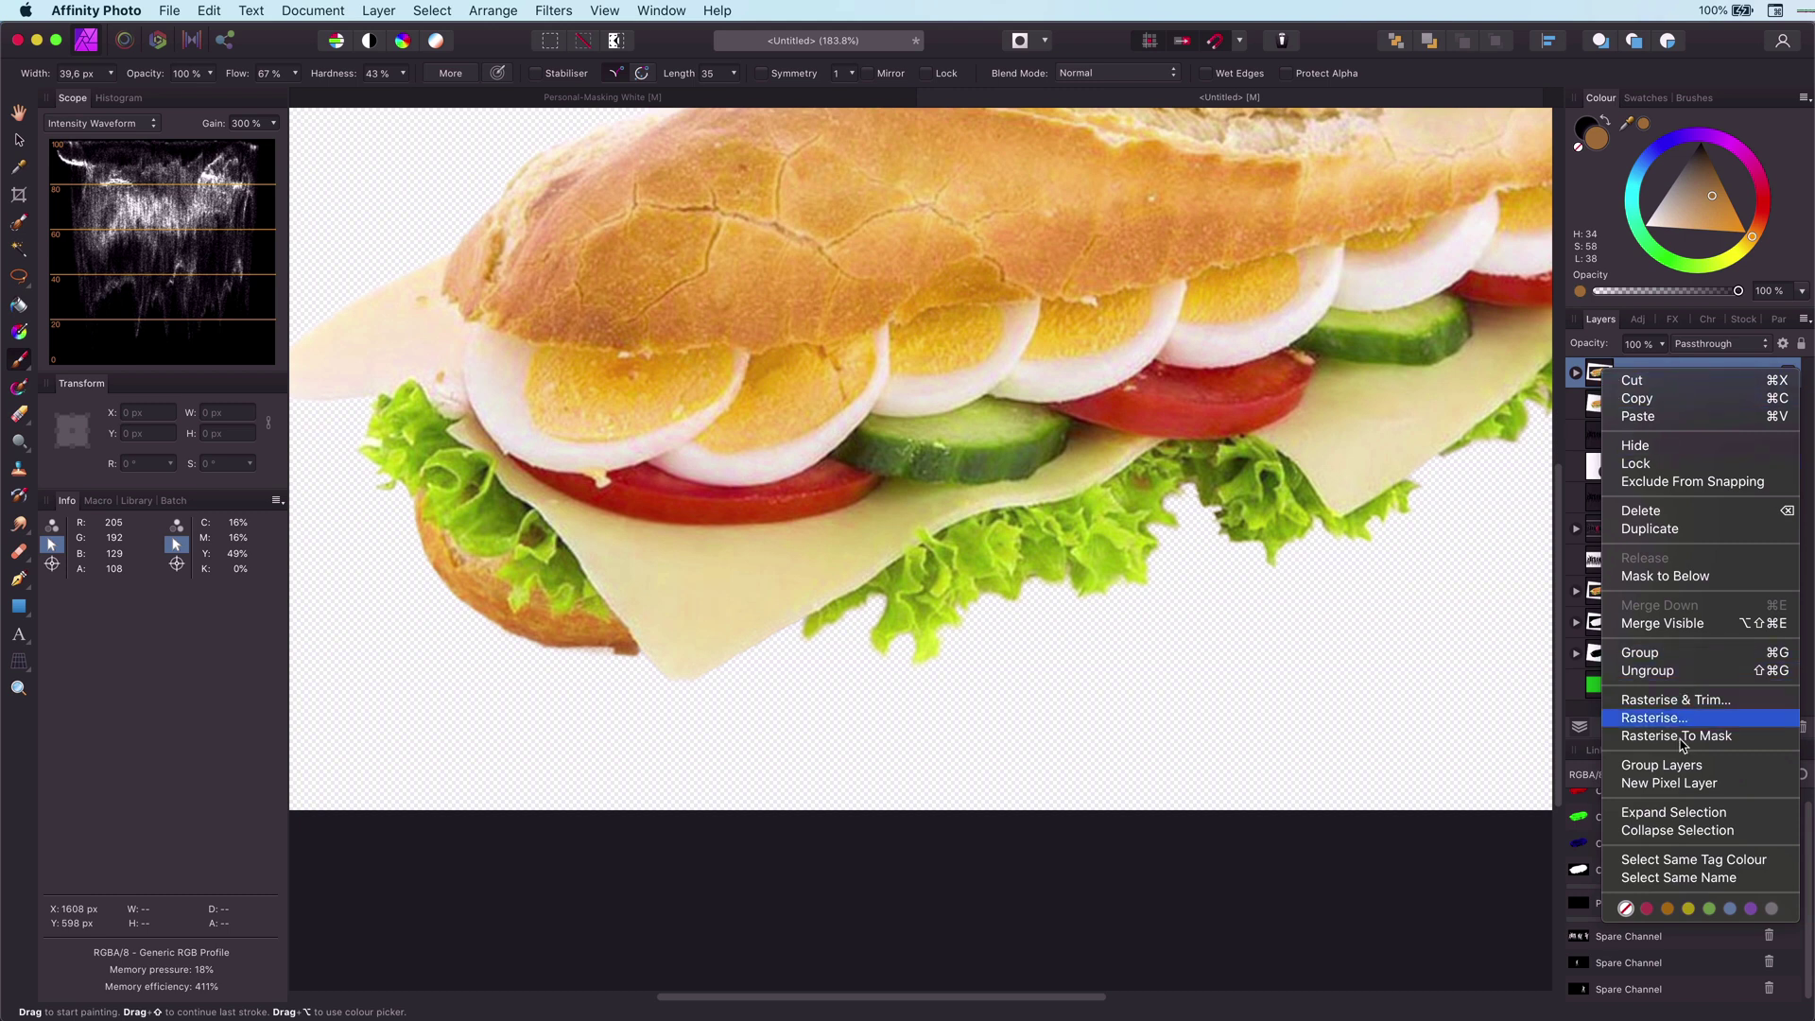
left_click(1686, 624)
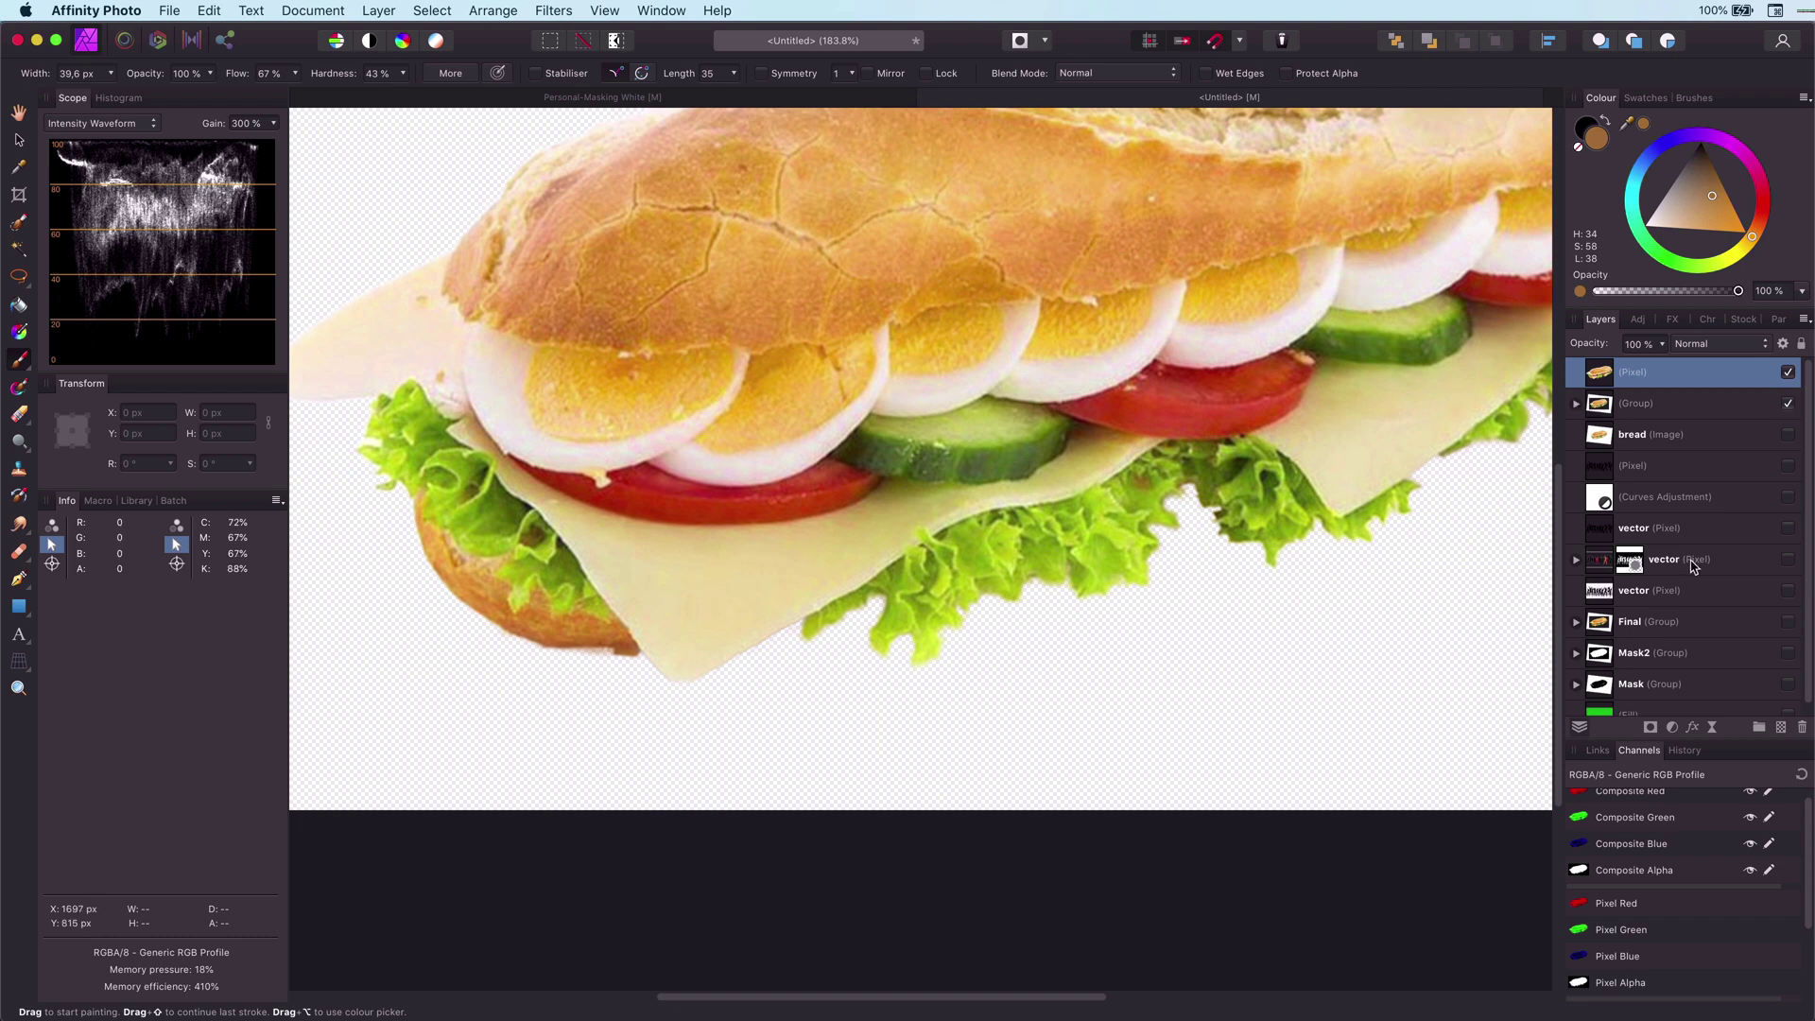
Step: Hide the original sandwich group and show the green fill behind the merged sandwich layer
scroll(1796, 662, "down", 1)
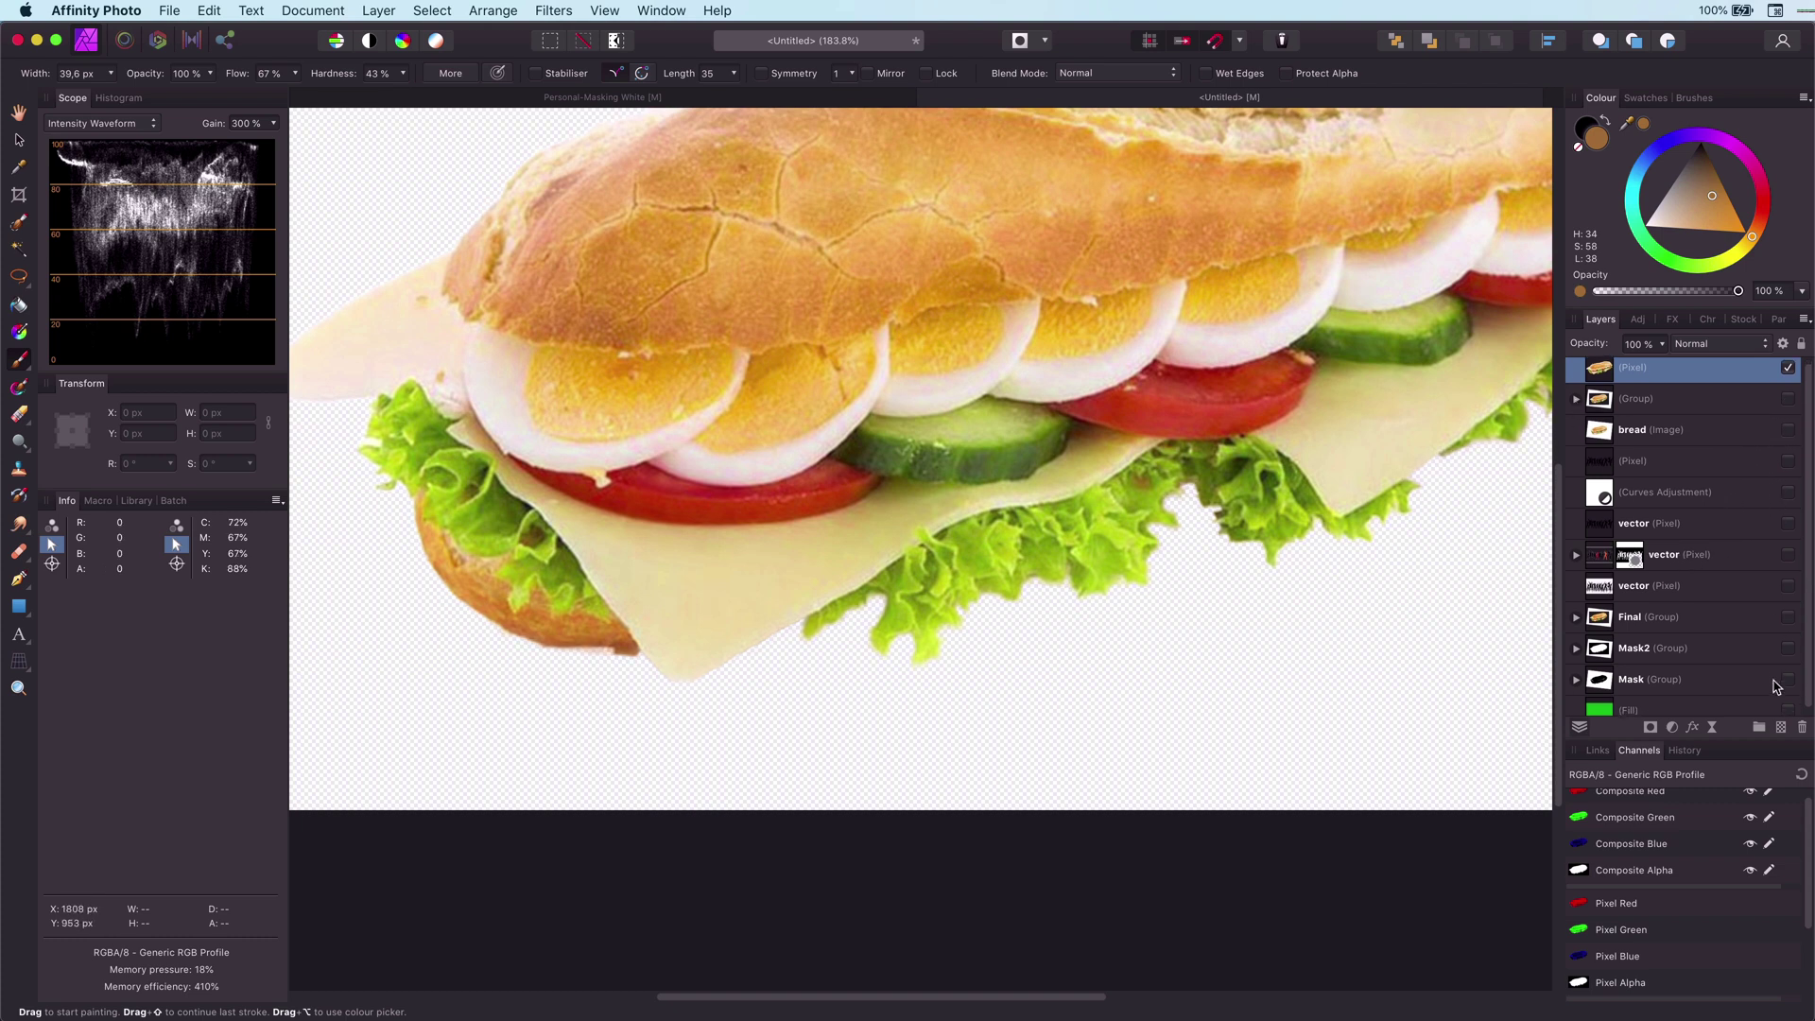
left_click(1788, 702)
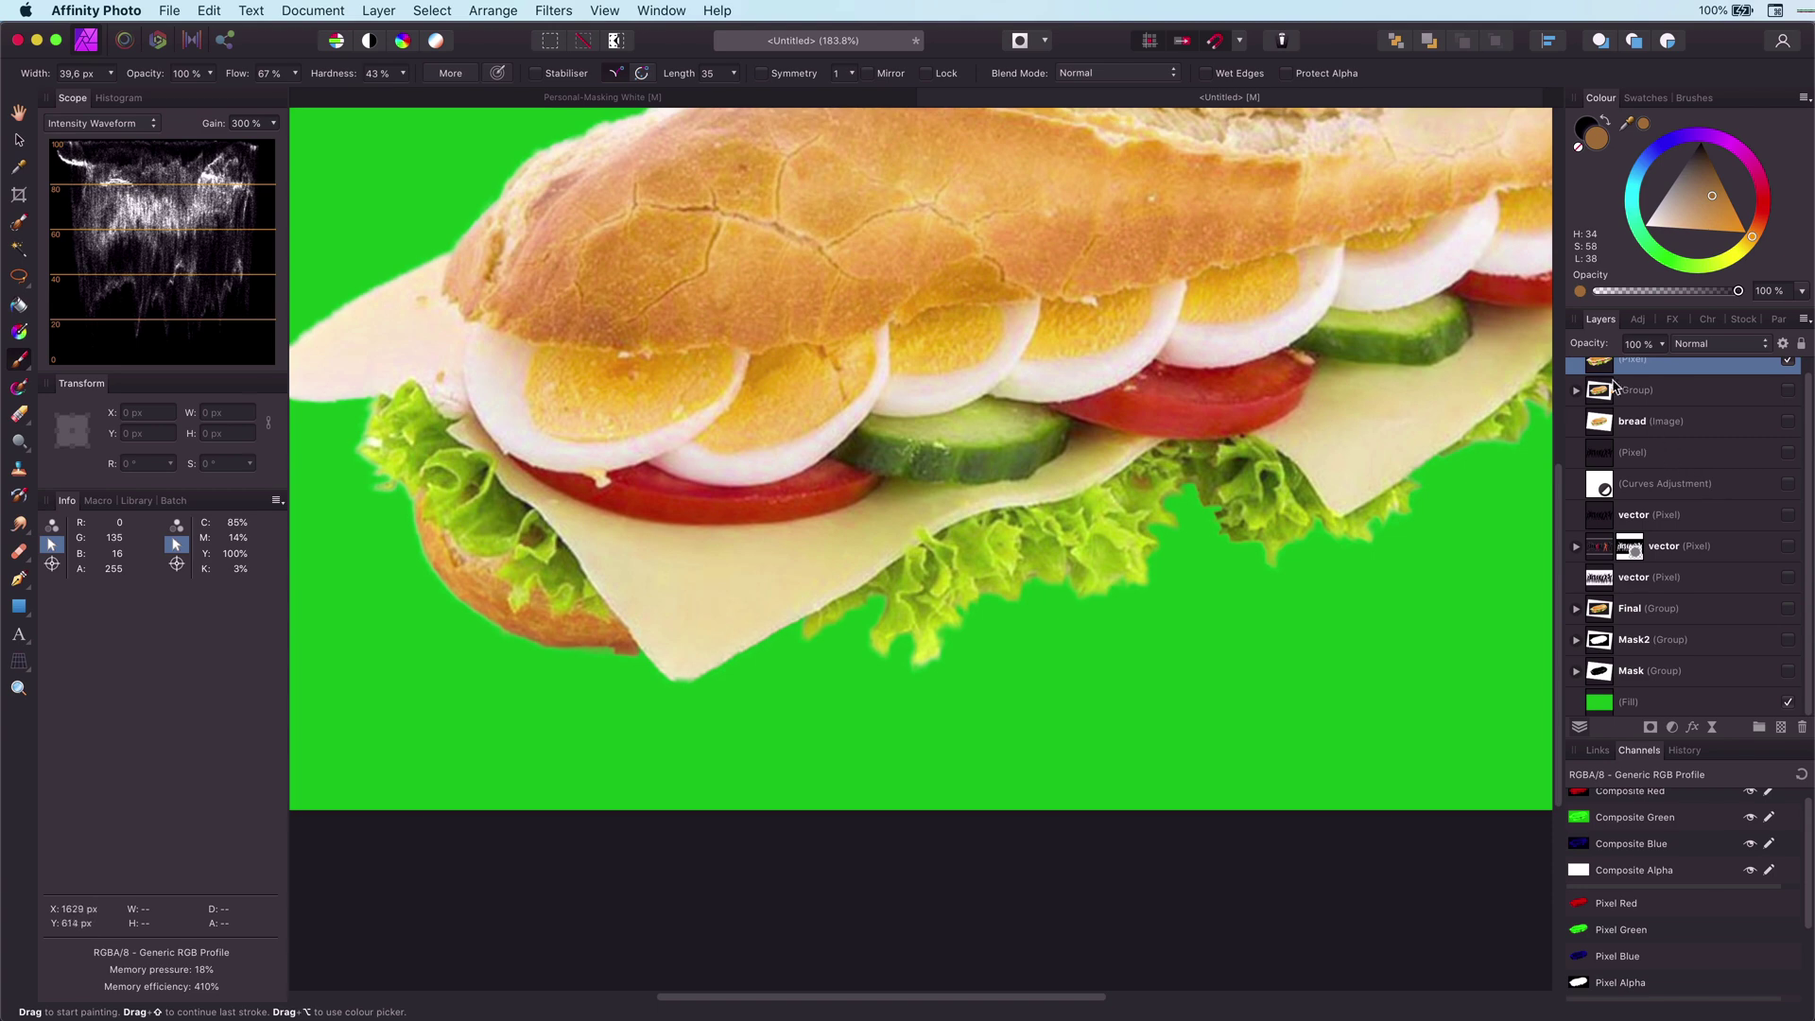
scroll(1071, 518, "up", 5)
scroll(1103, 681, "right", 4)
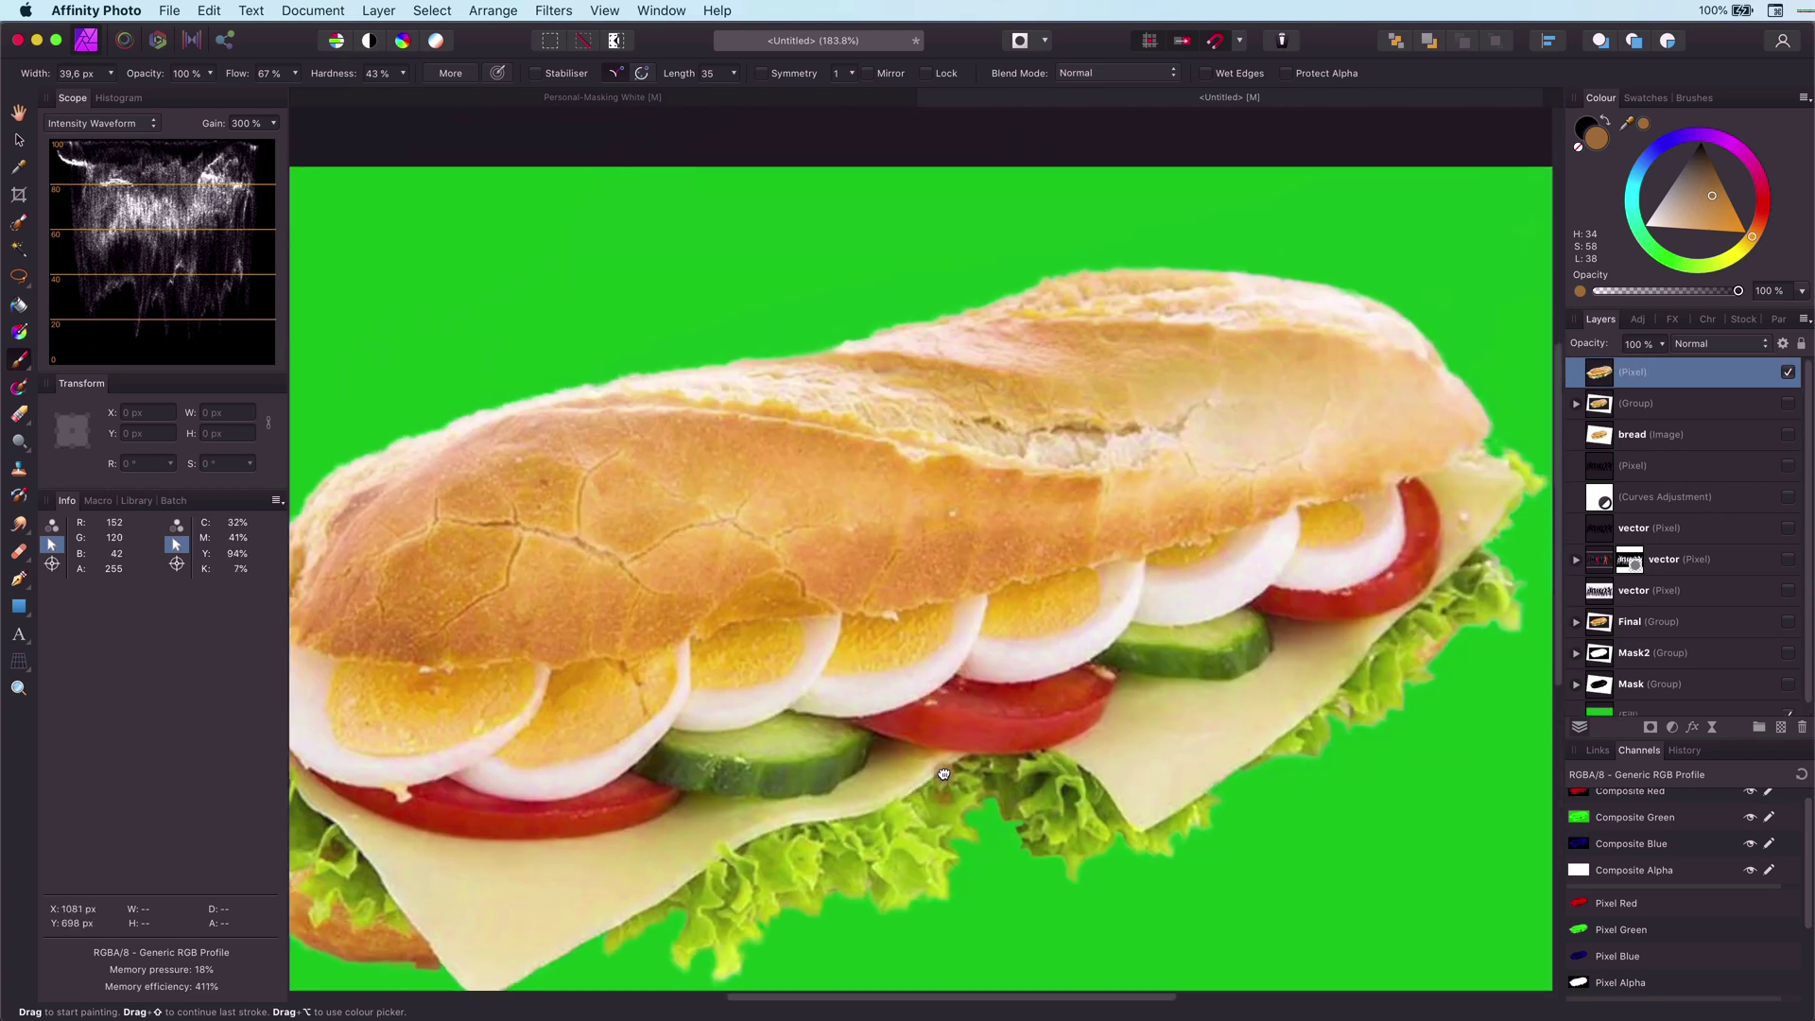
scroll(930, 745, "down", 2)
scroll(941, 728, "down", 1)
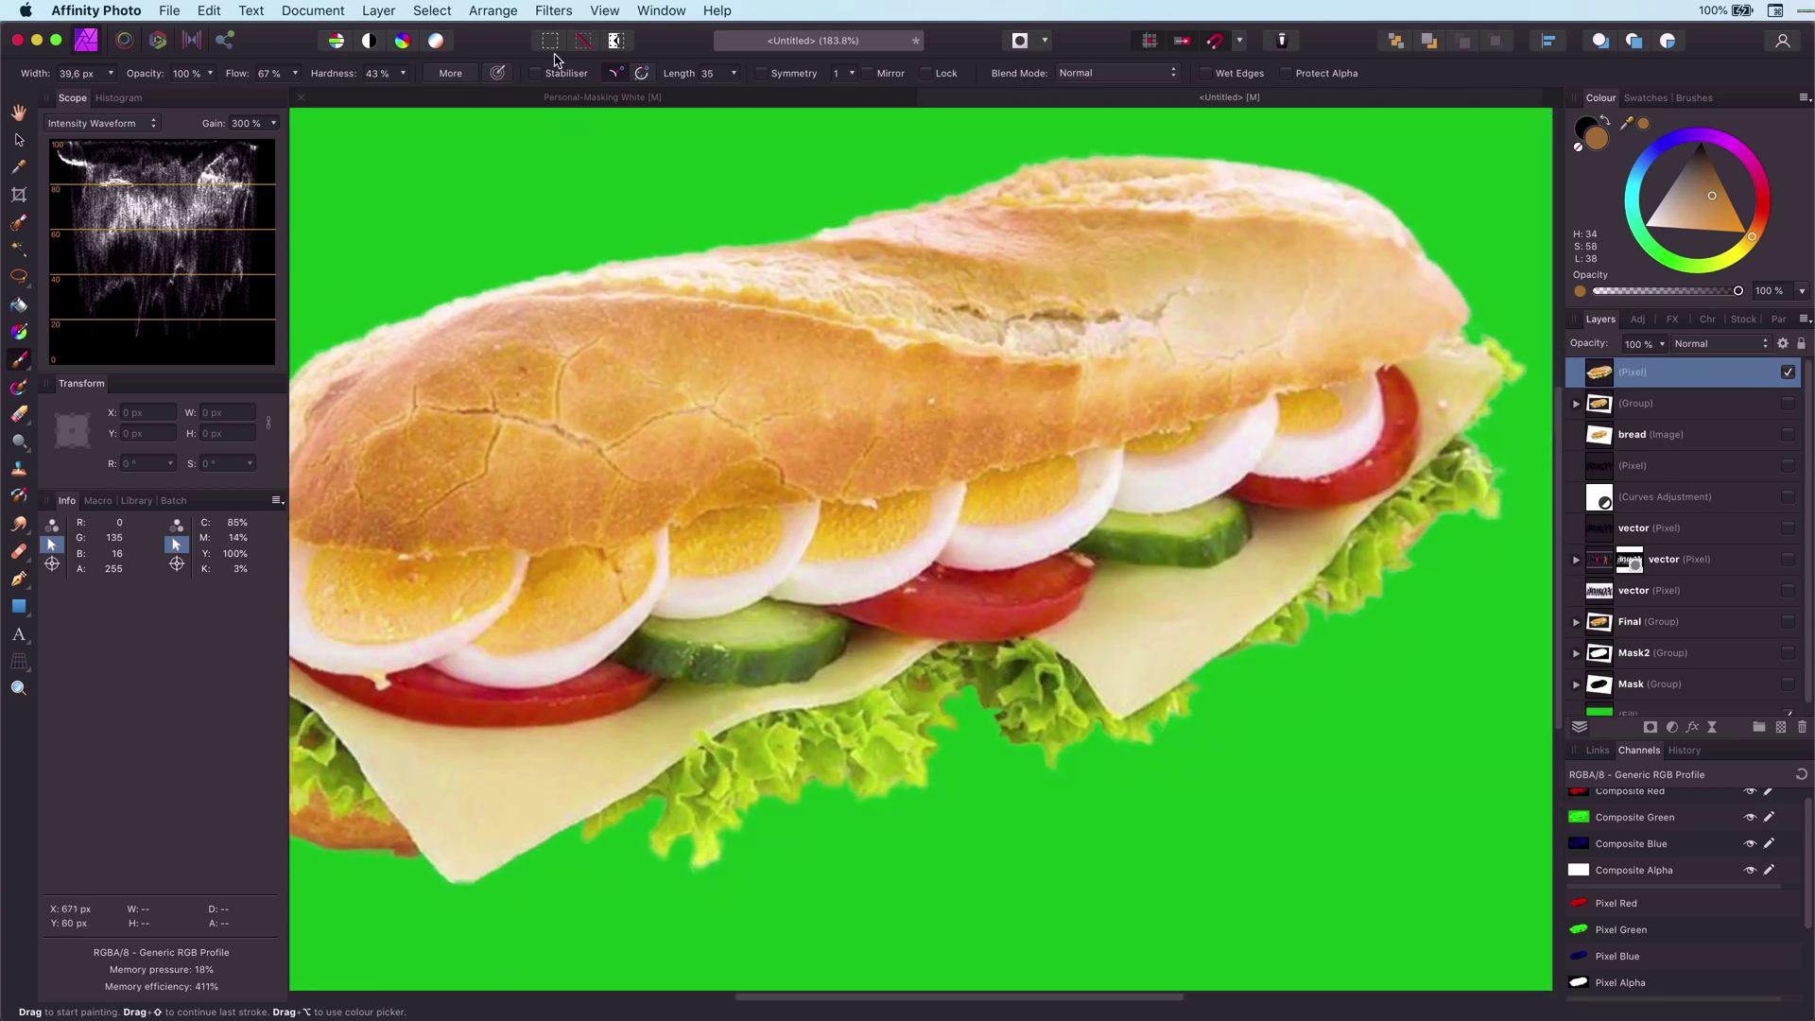
Step: Apply the Remove White Matte filter to the merged sandwich layer and inspect the lettuce edges
left_click(535, 13)
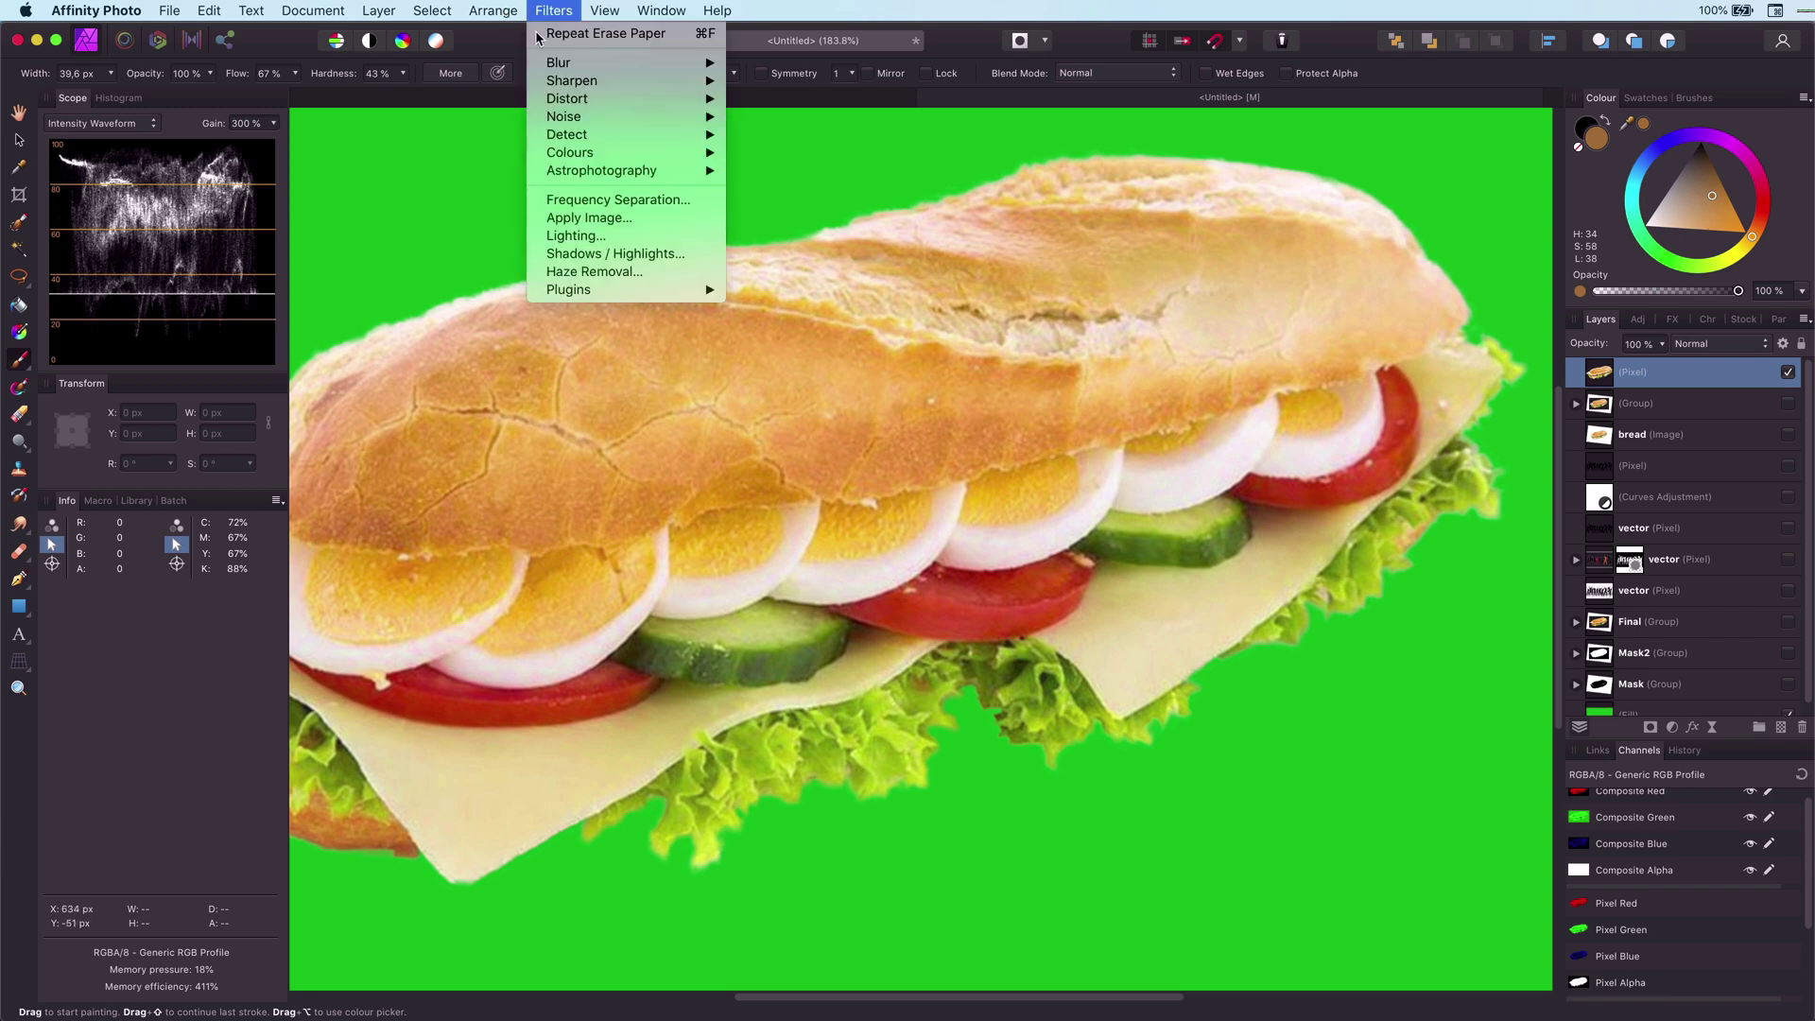
mouse_move(704, 153)
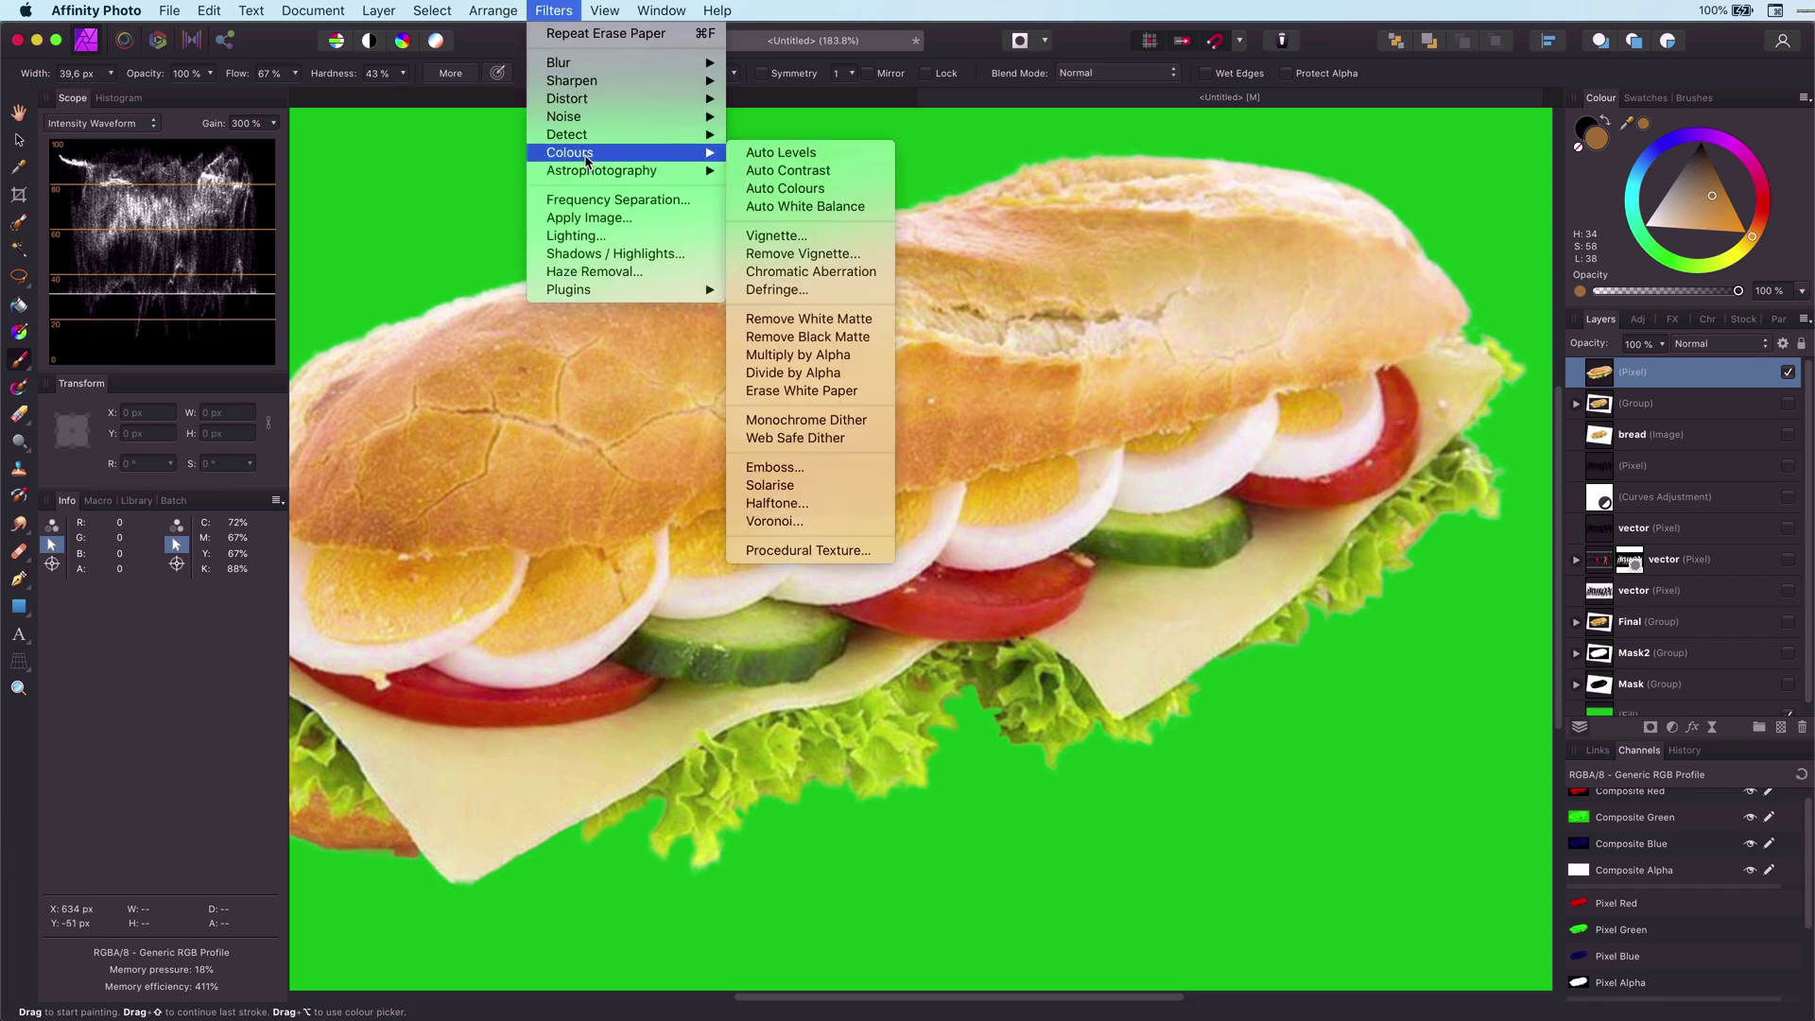
left_click(773, 327)
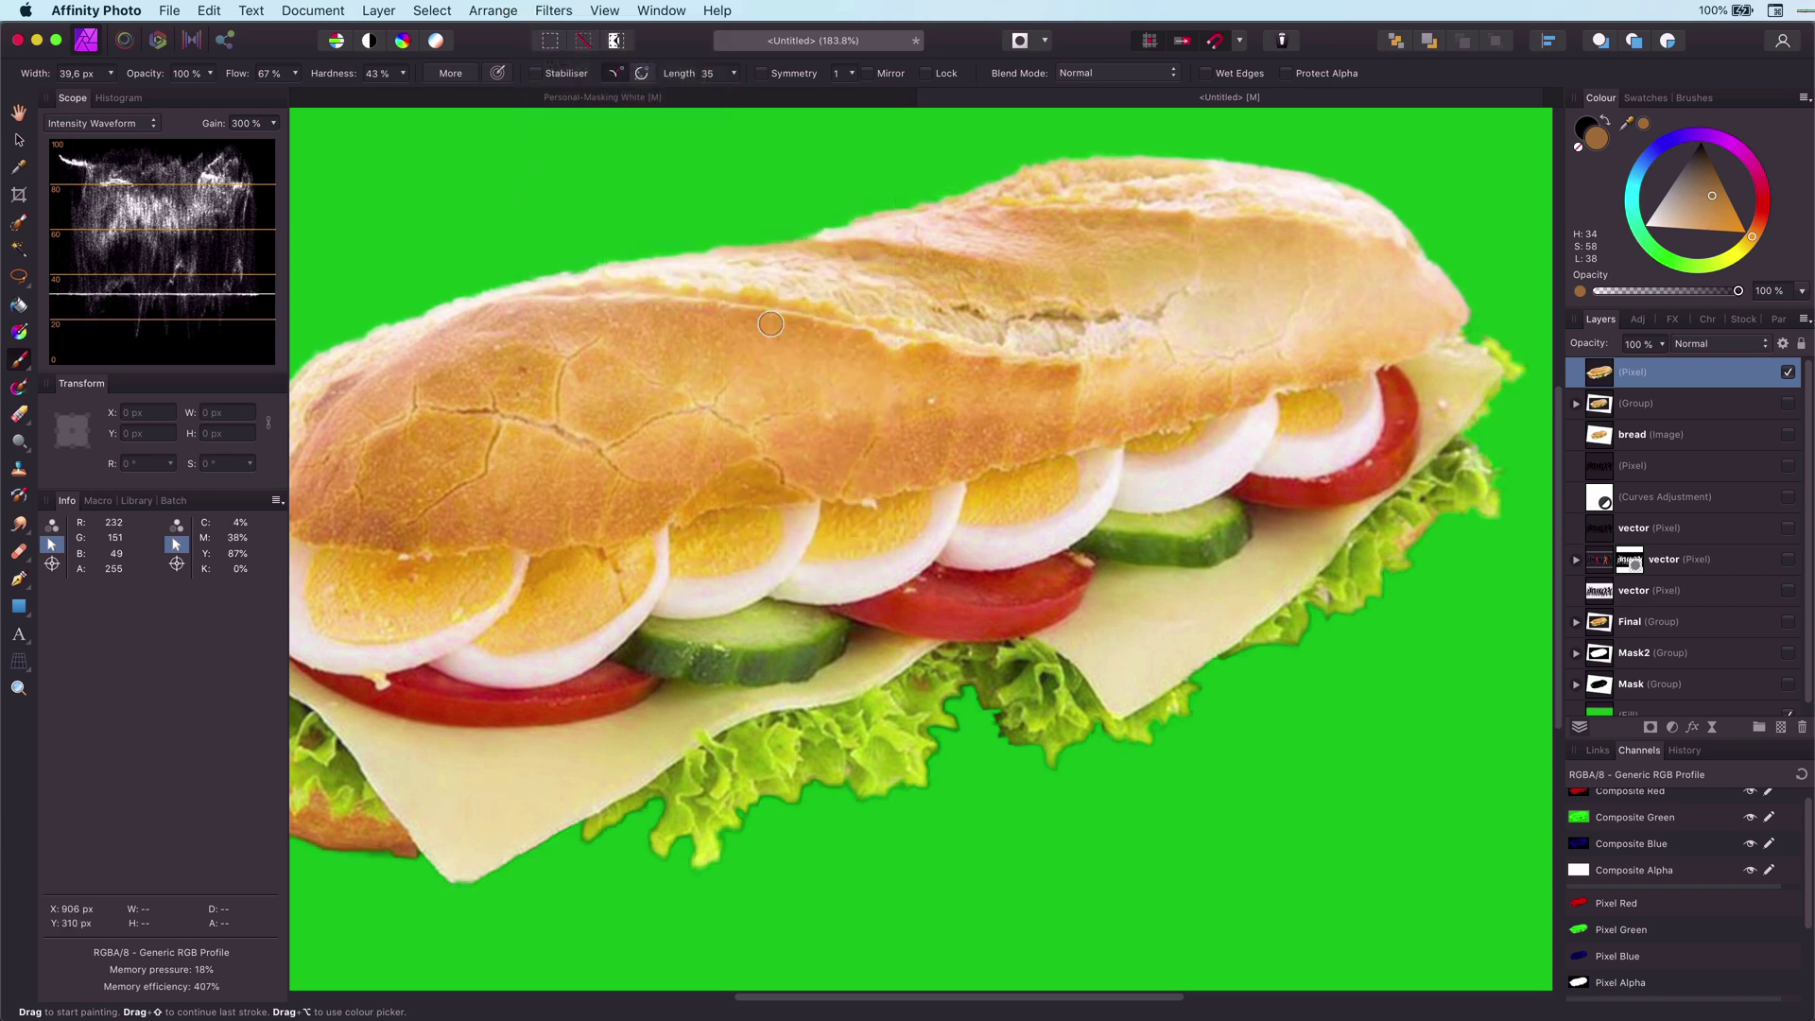
scroll(832, 534, "down", 5)
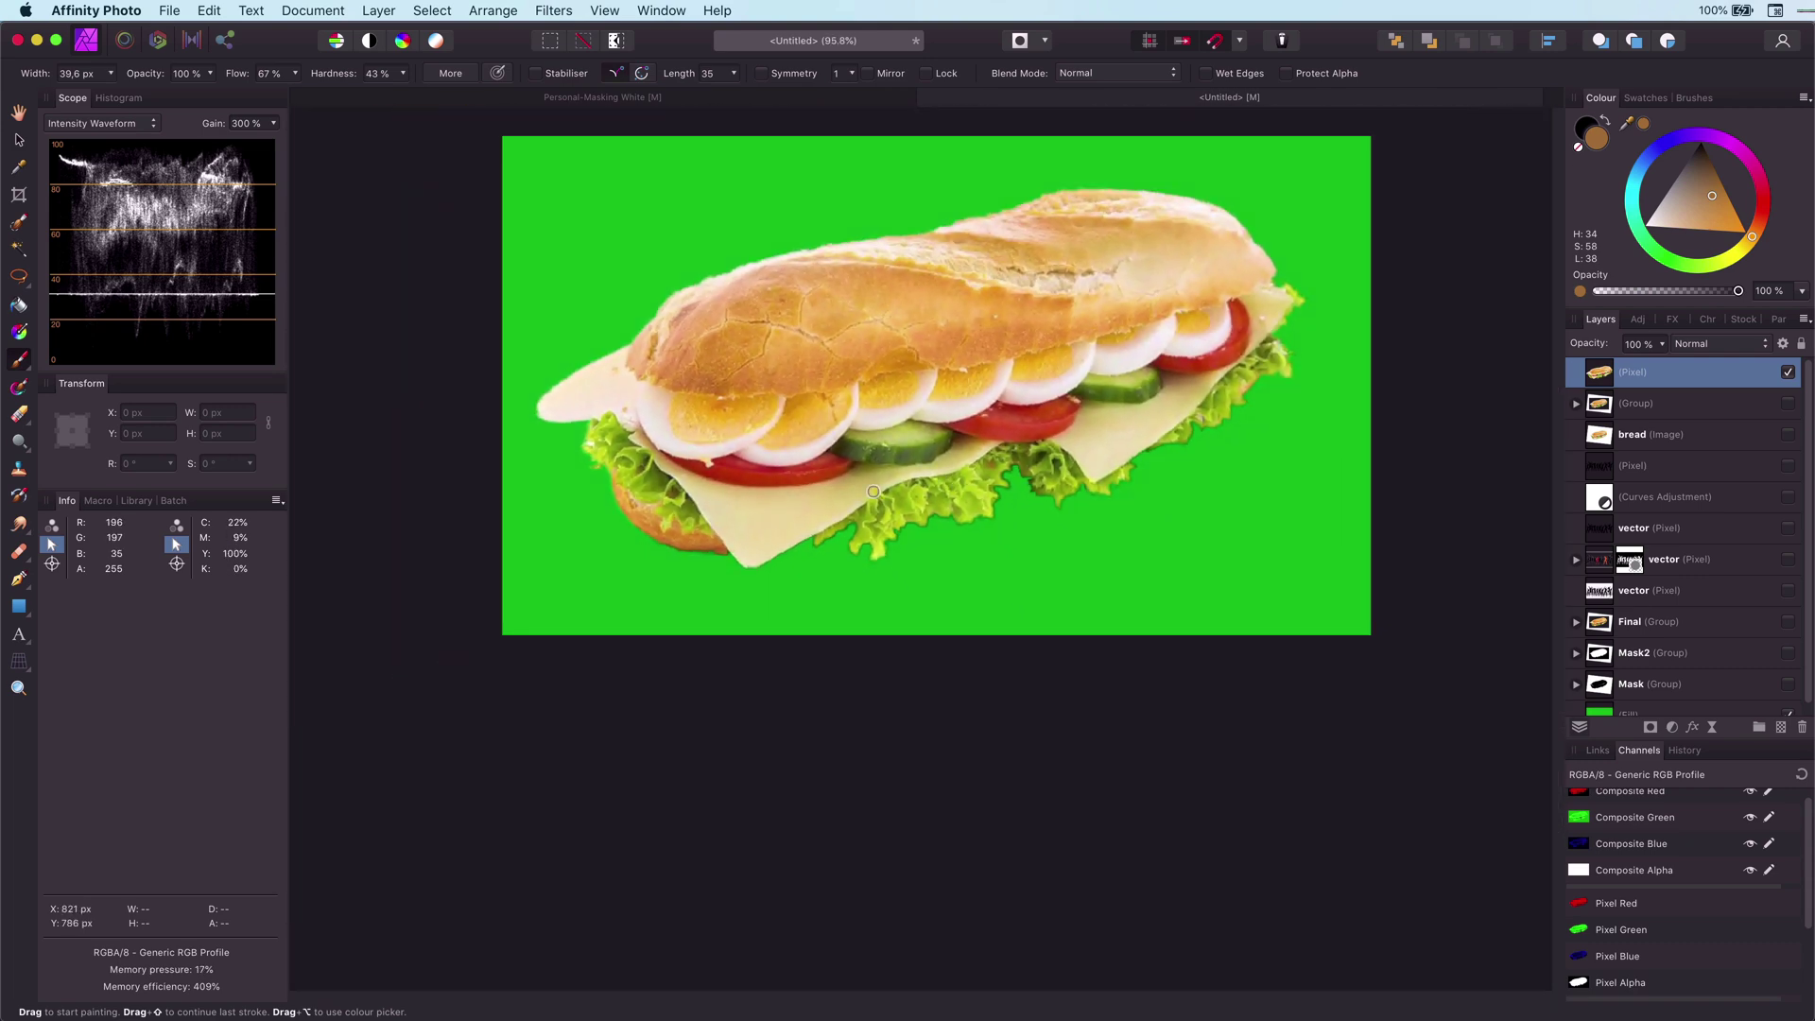
scroll(874, 491, "up", 5)
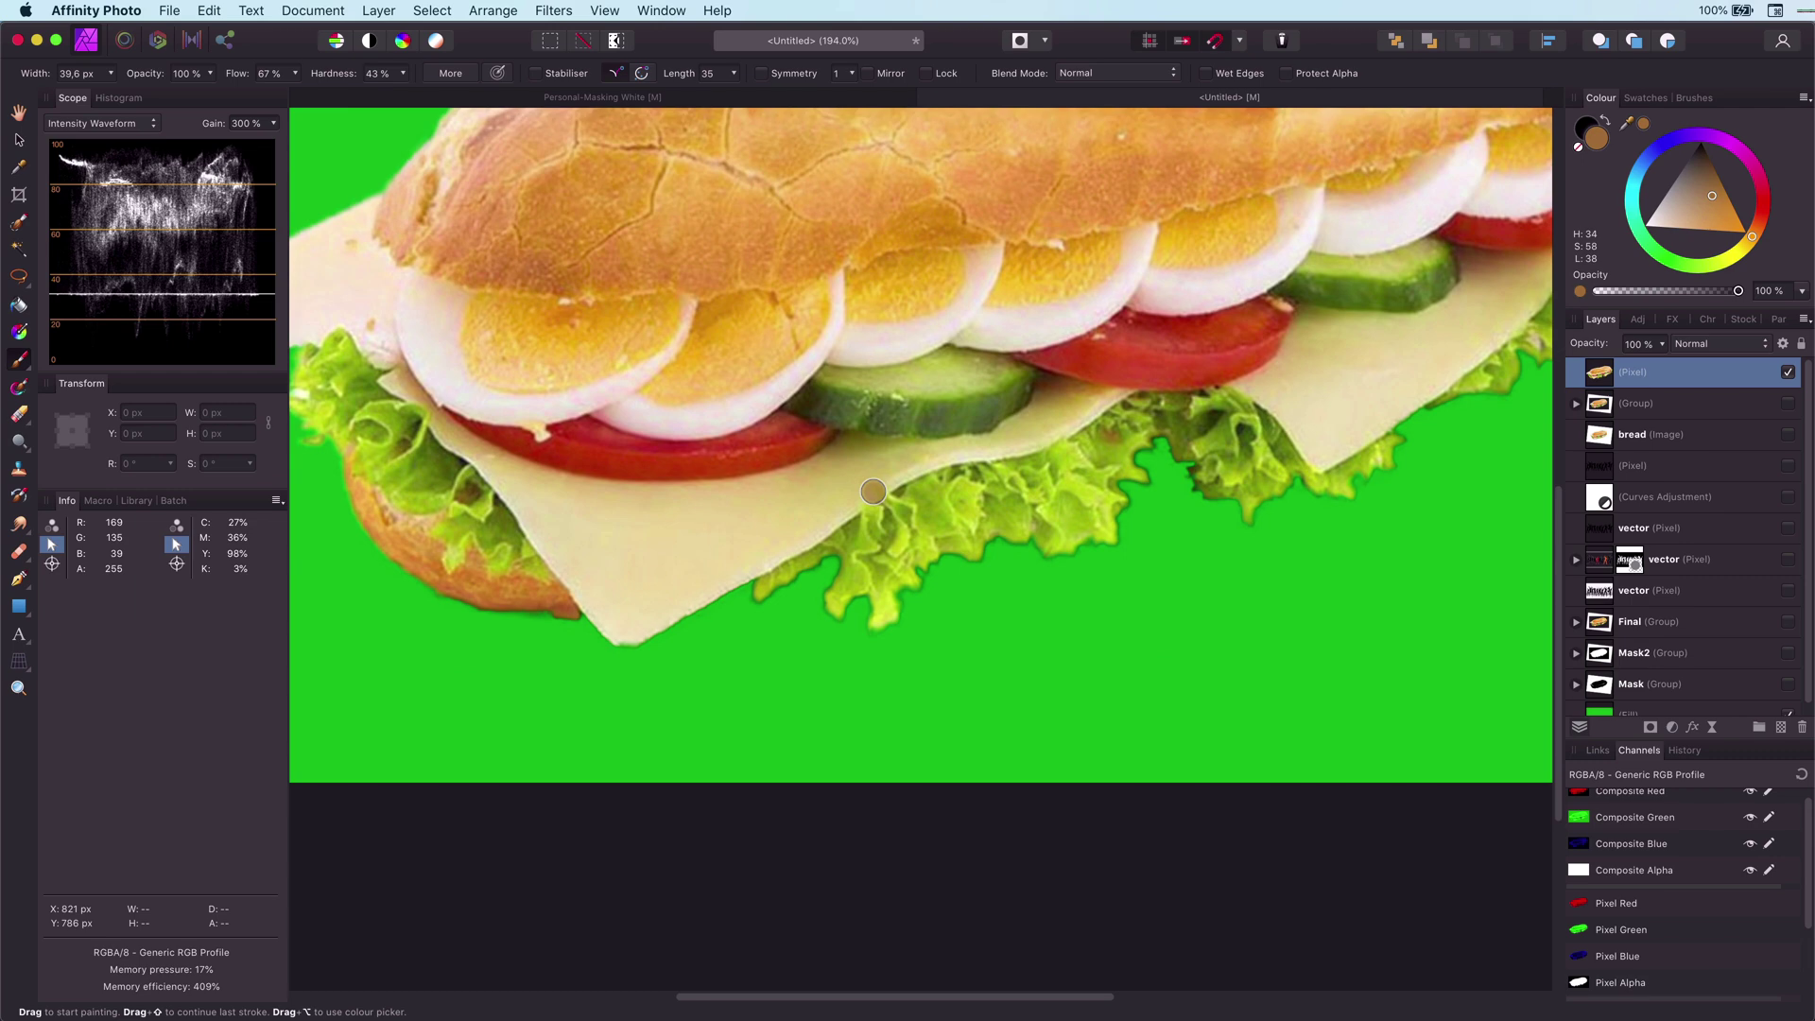
scroll(873, 491, "up", 5)
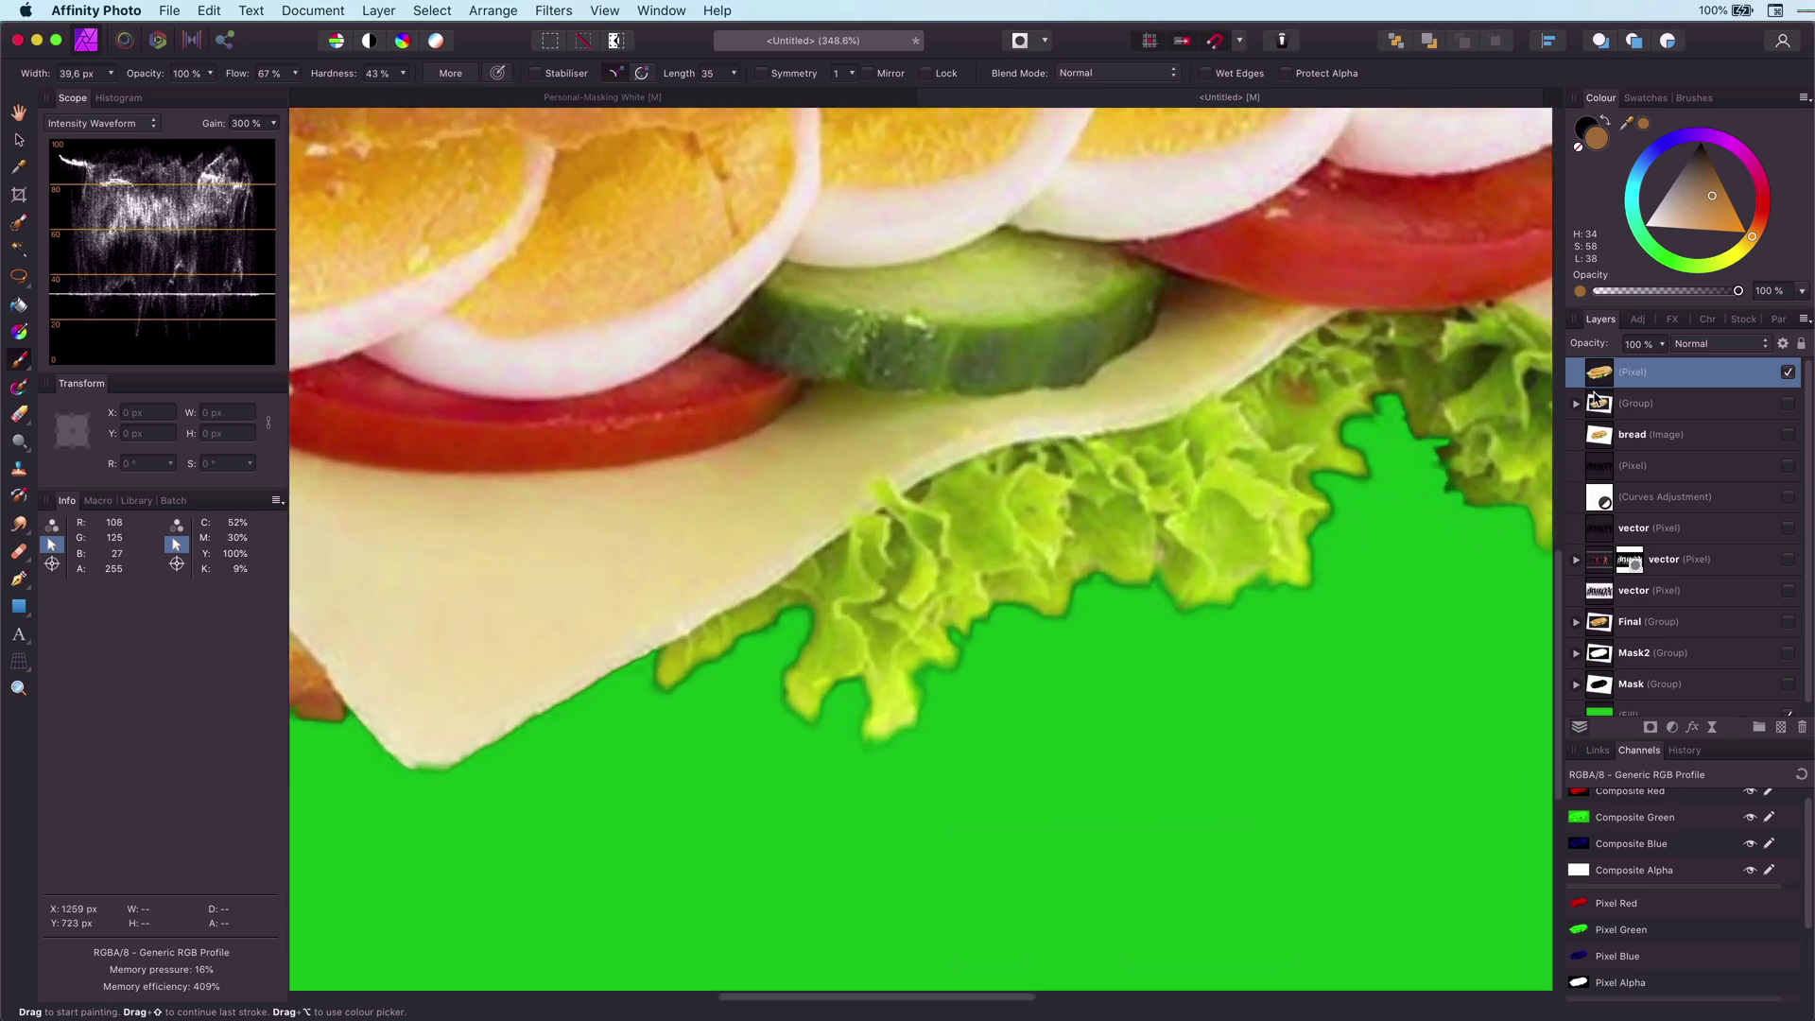
Step: Compare the merged, matte-removed layer with the painted group by toggling their visibility
left_click(1790, 404)
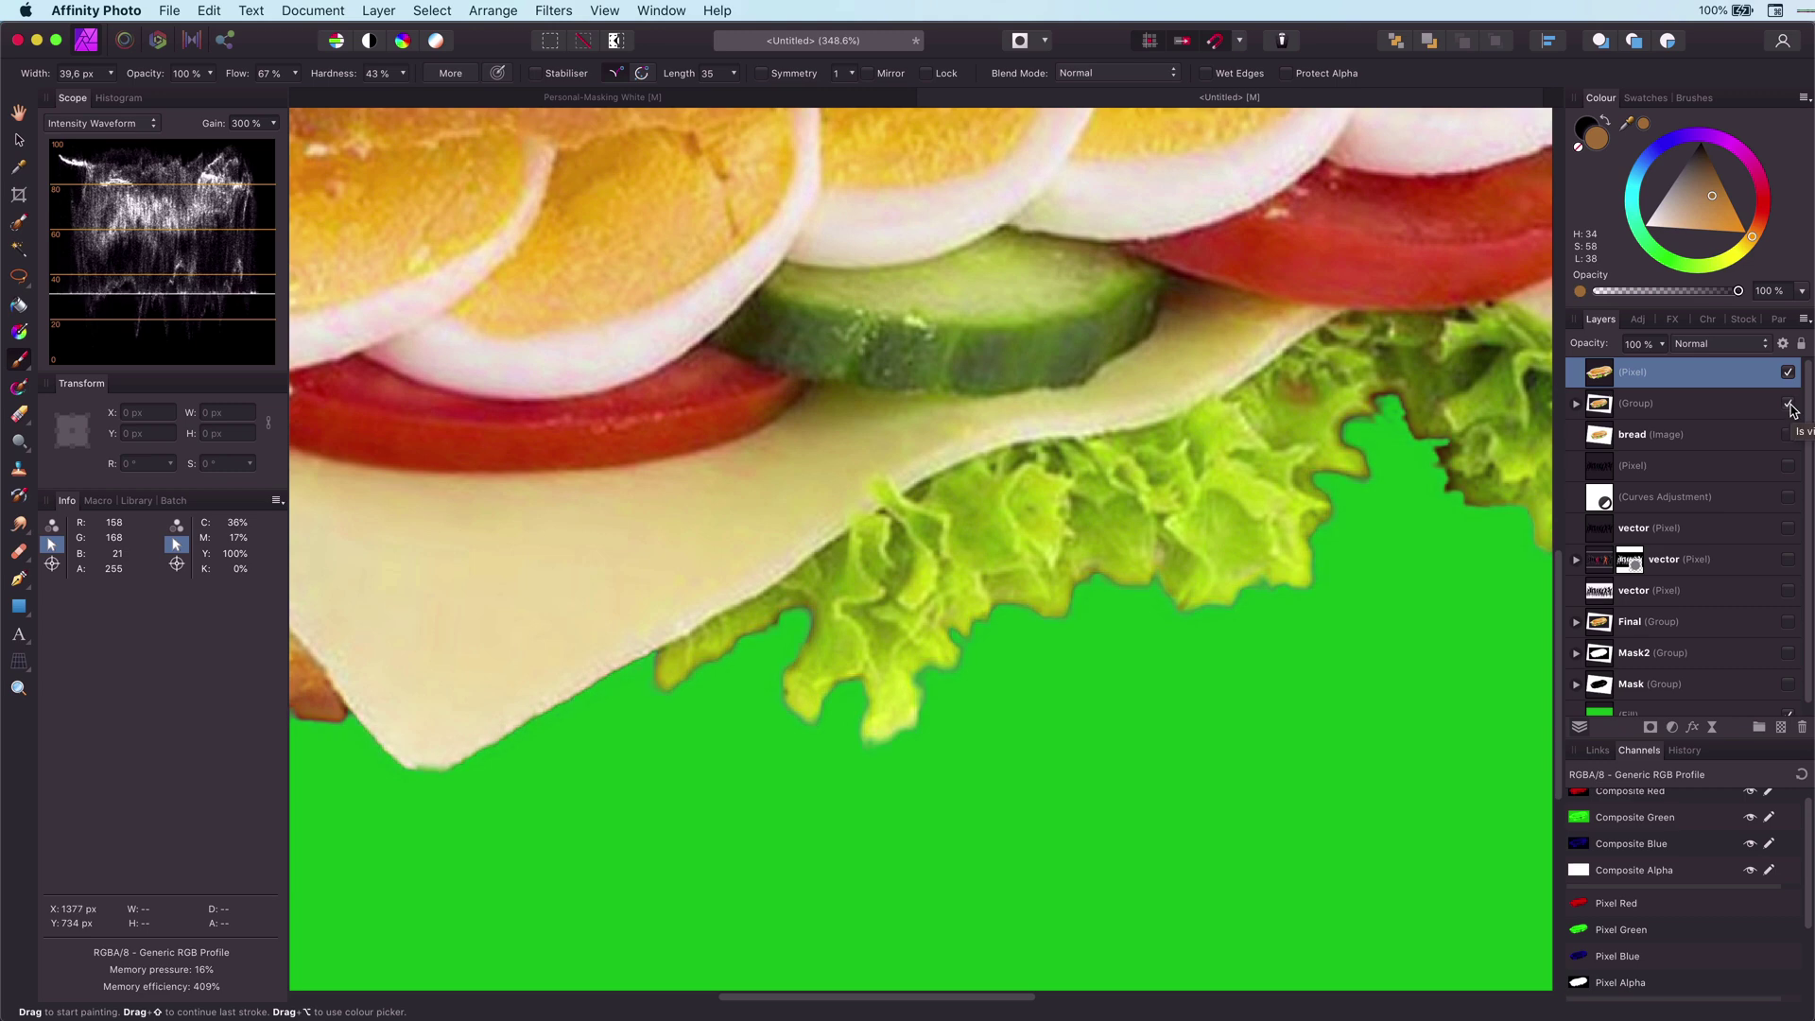
left_click(1787, 374)
left_click(1787, 373)
scroll(1399, 440, "down", 4)
scroll(1285, 490, "right", 5)
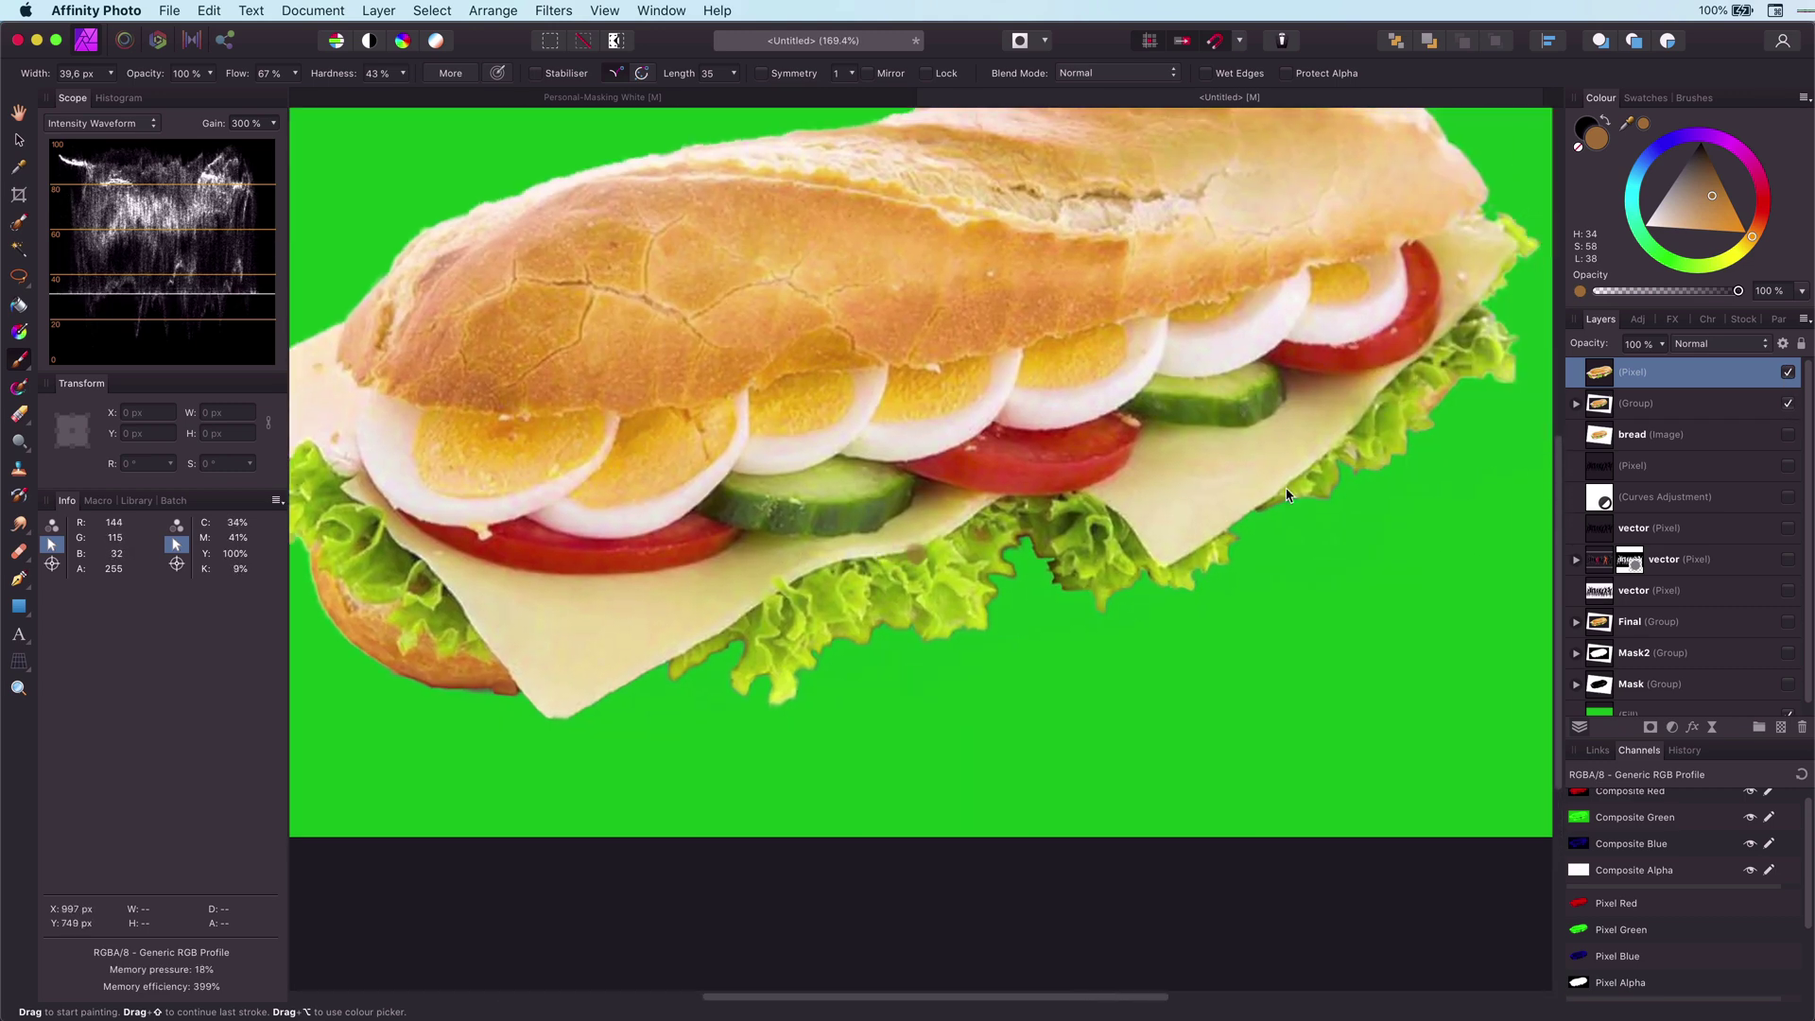
scroll(1044, 545, "down", 3)
scroll(1044, 546, "up", 3)
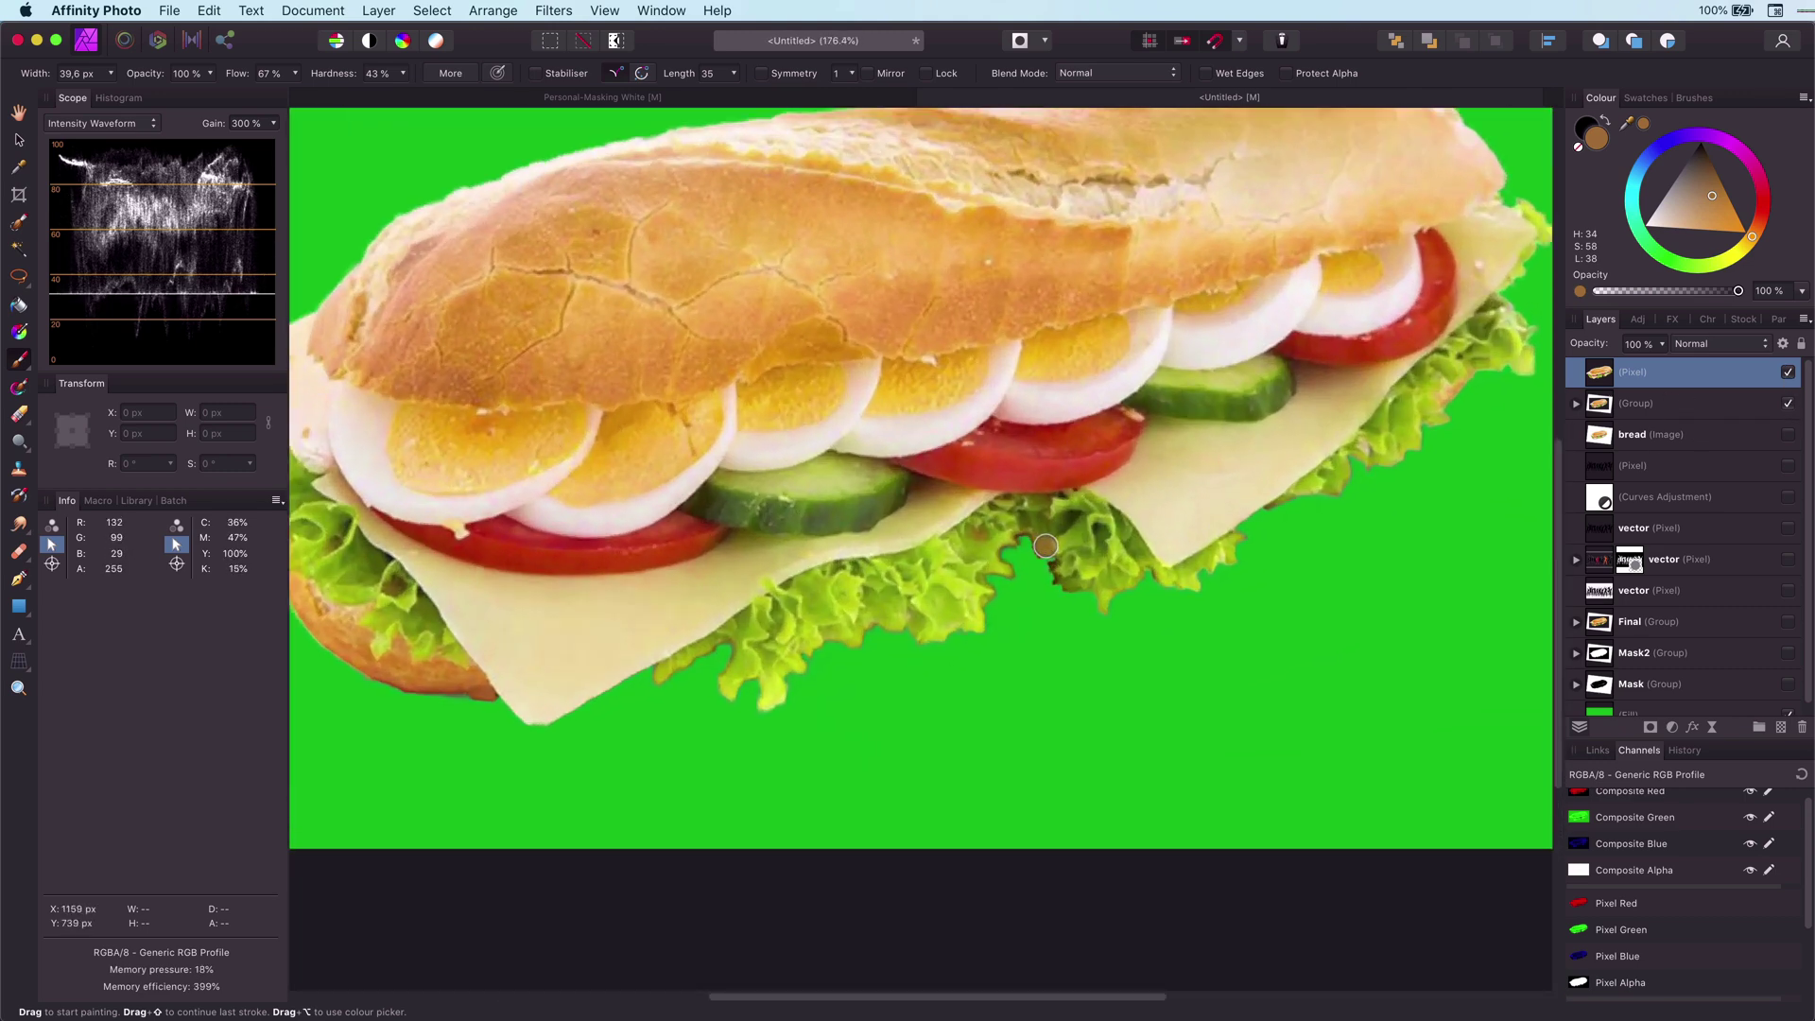
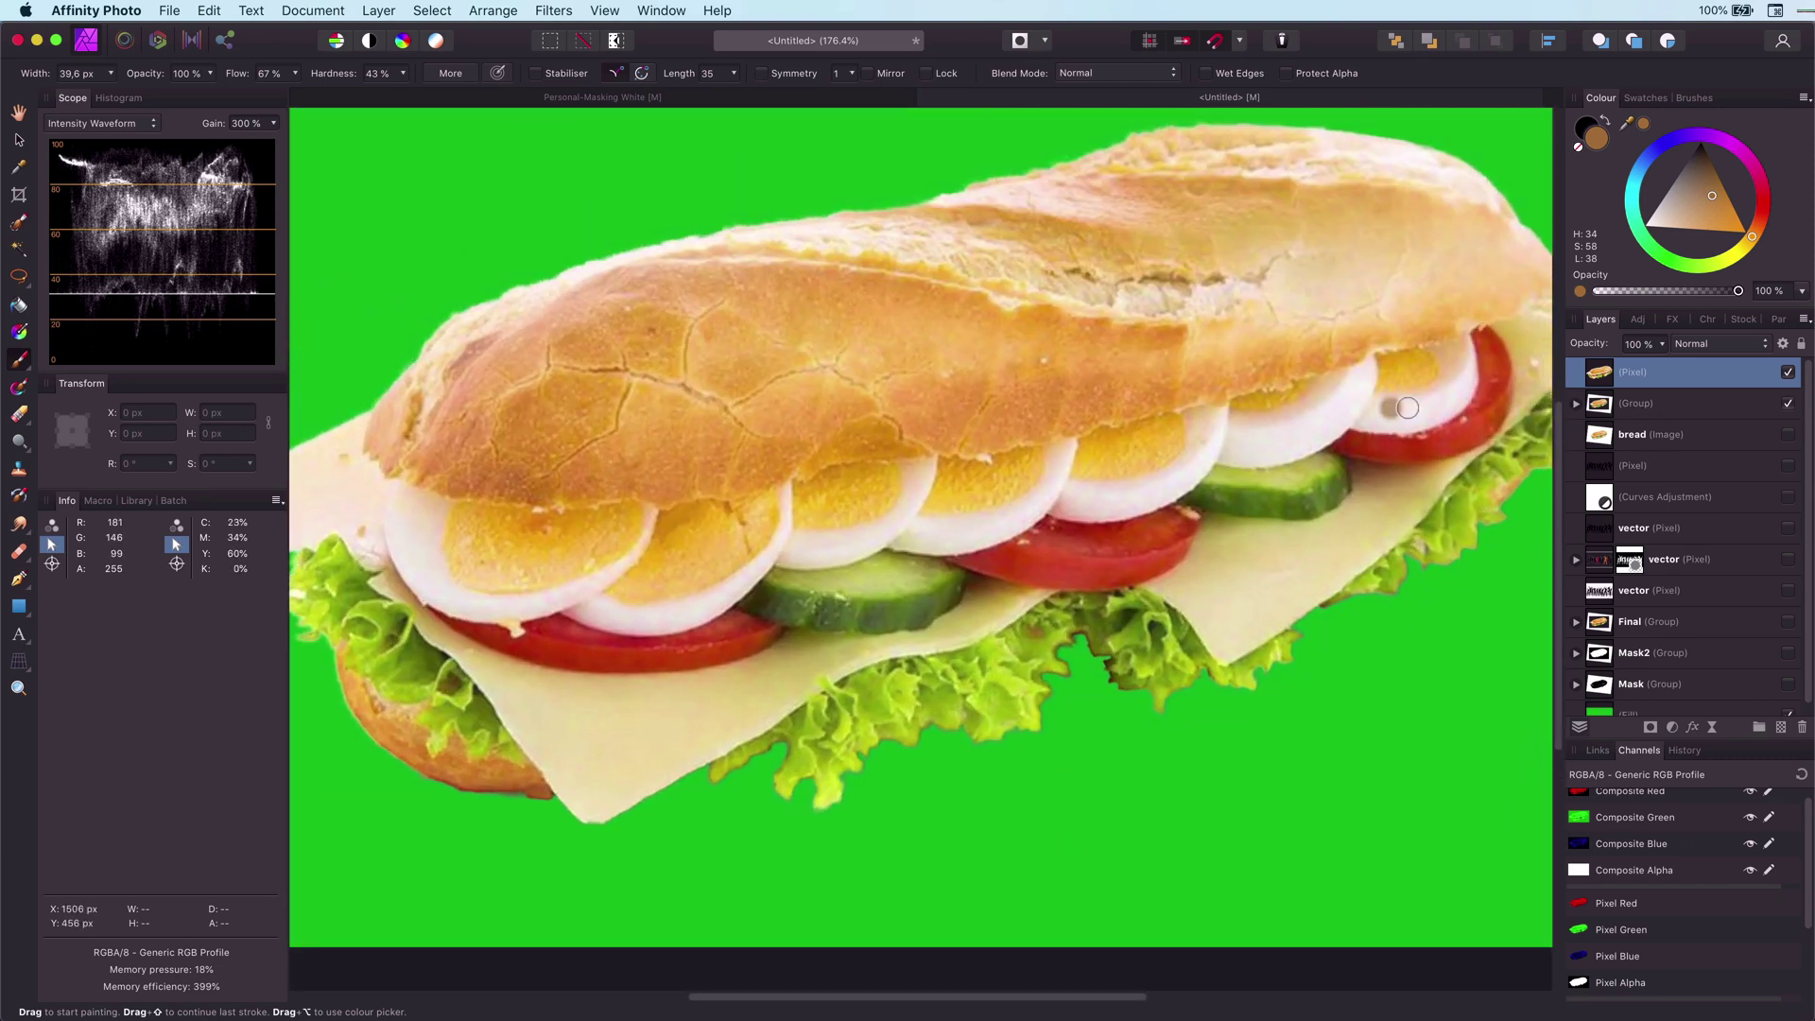
Step: Hide both the merged sandwich layer and the painted group, with the whole canvas in view
left_click(1576, 403)
left_click(1576, 402)
key("super+0")
left_click(1787, 372)
left_click(1787, 402)
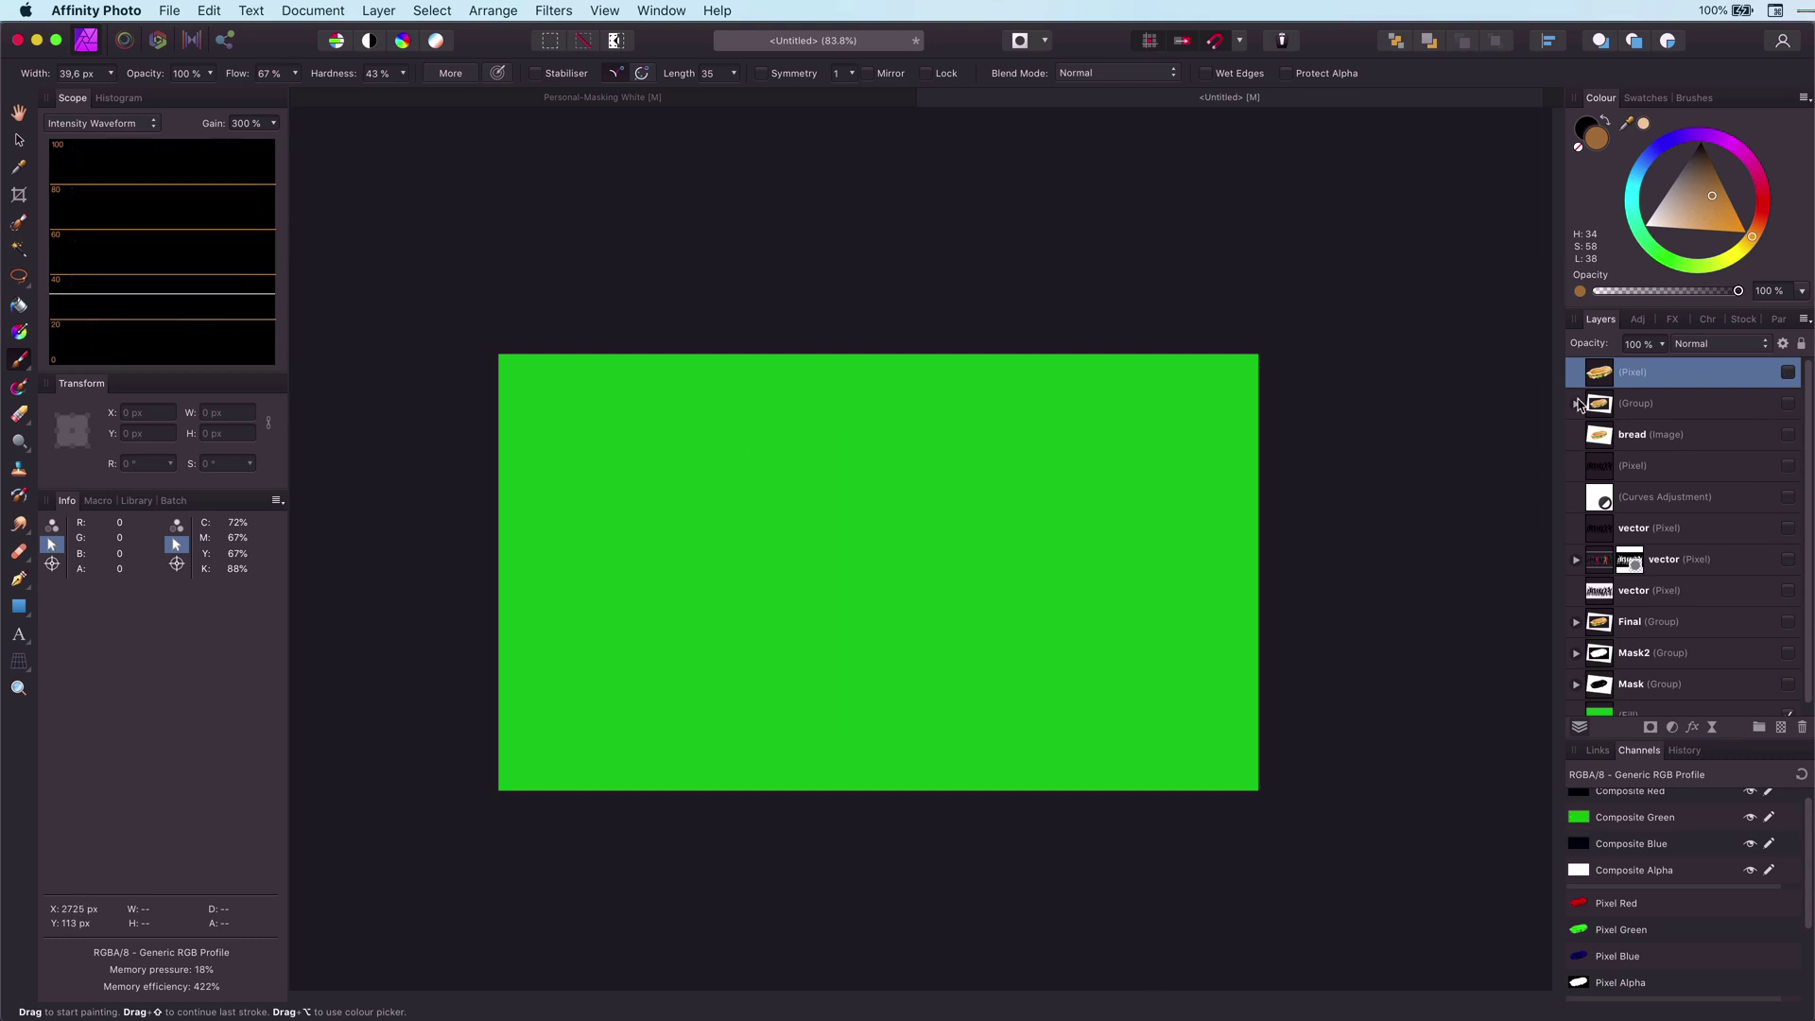
Step: Duplicate the original bread image, make the copy visible and place it in its own group
left_click(1619, 442)
key("super+j")
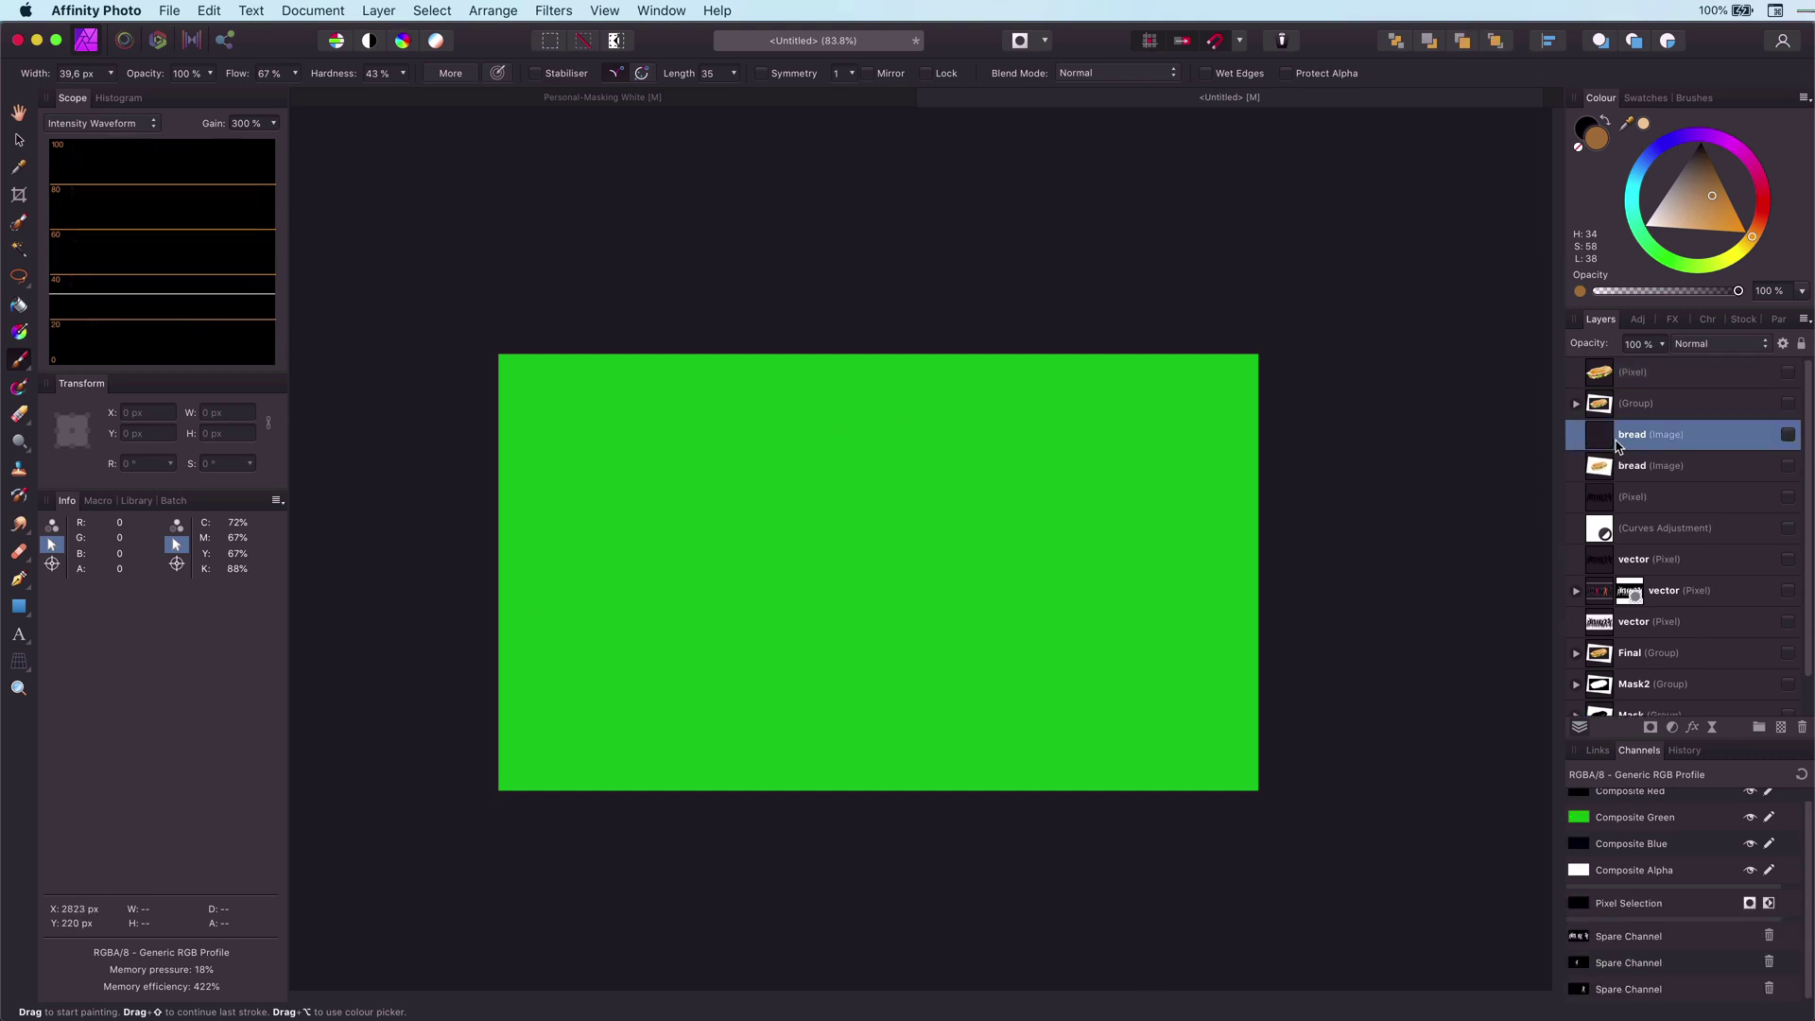
left_click(1788, 436)
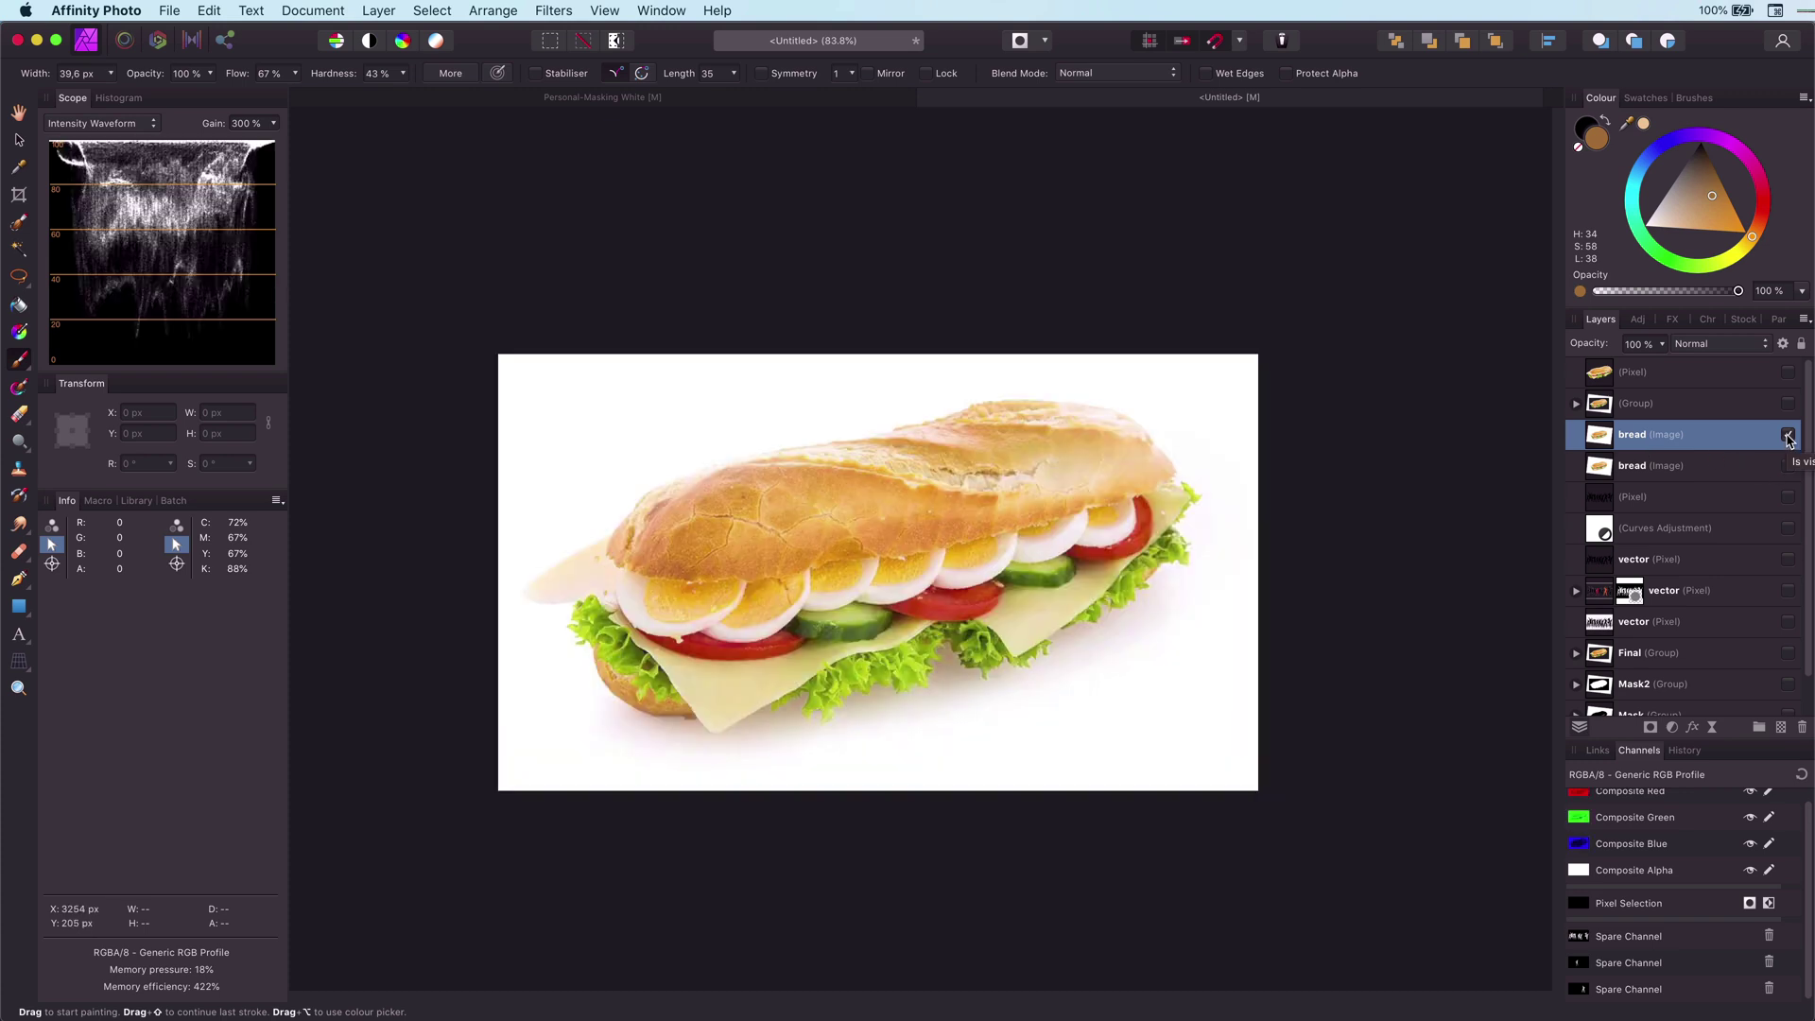
key("super+g")
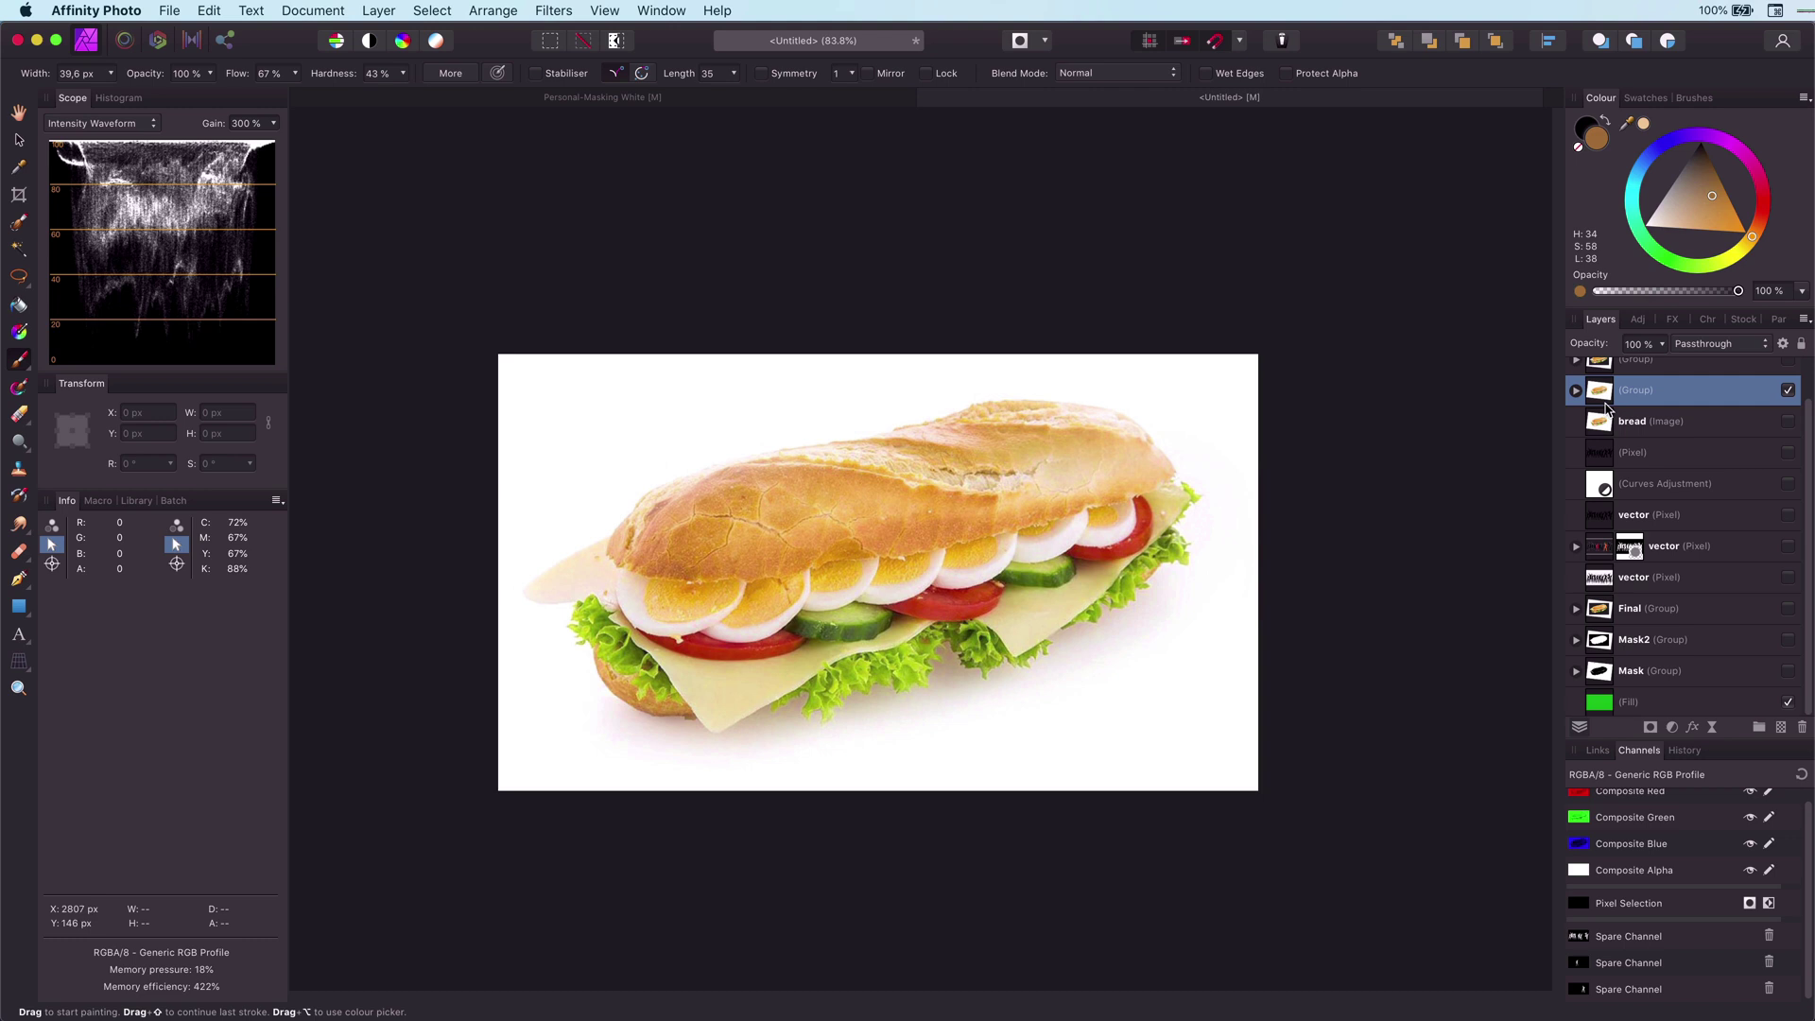
Step: Add a new pixel layer above the bread image inside the new group and set it to Overlay
left_click(1577, 390)
left_click(1612, 421)
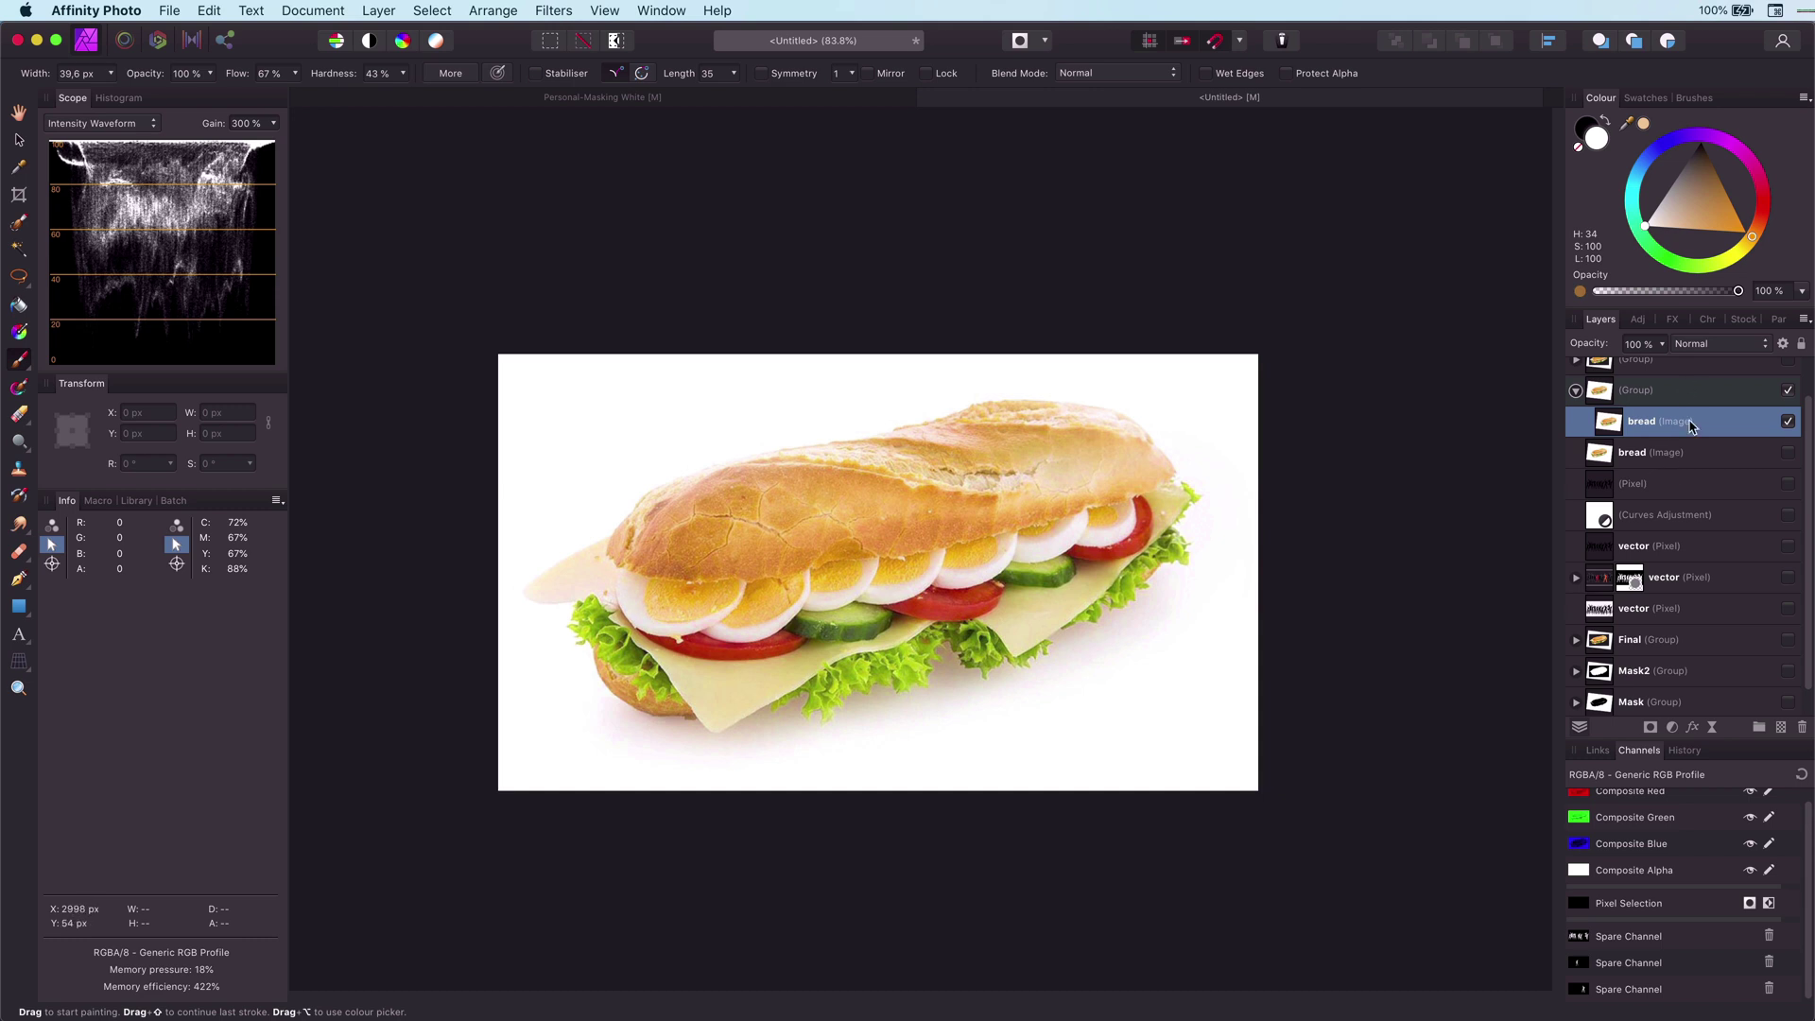
left_click(1781, 727)
left_click(1705, 344)
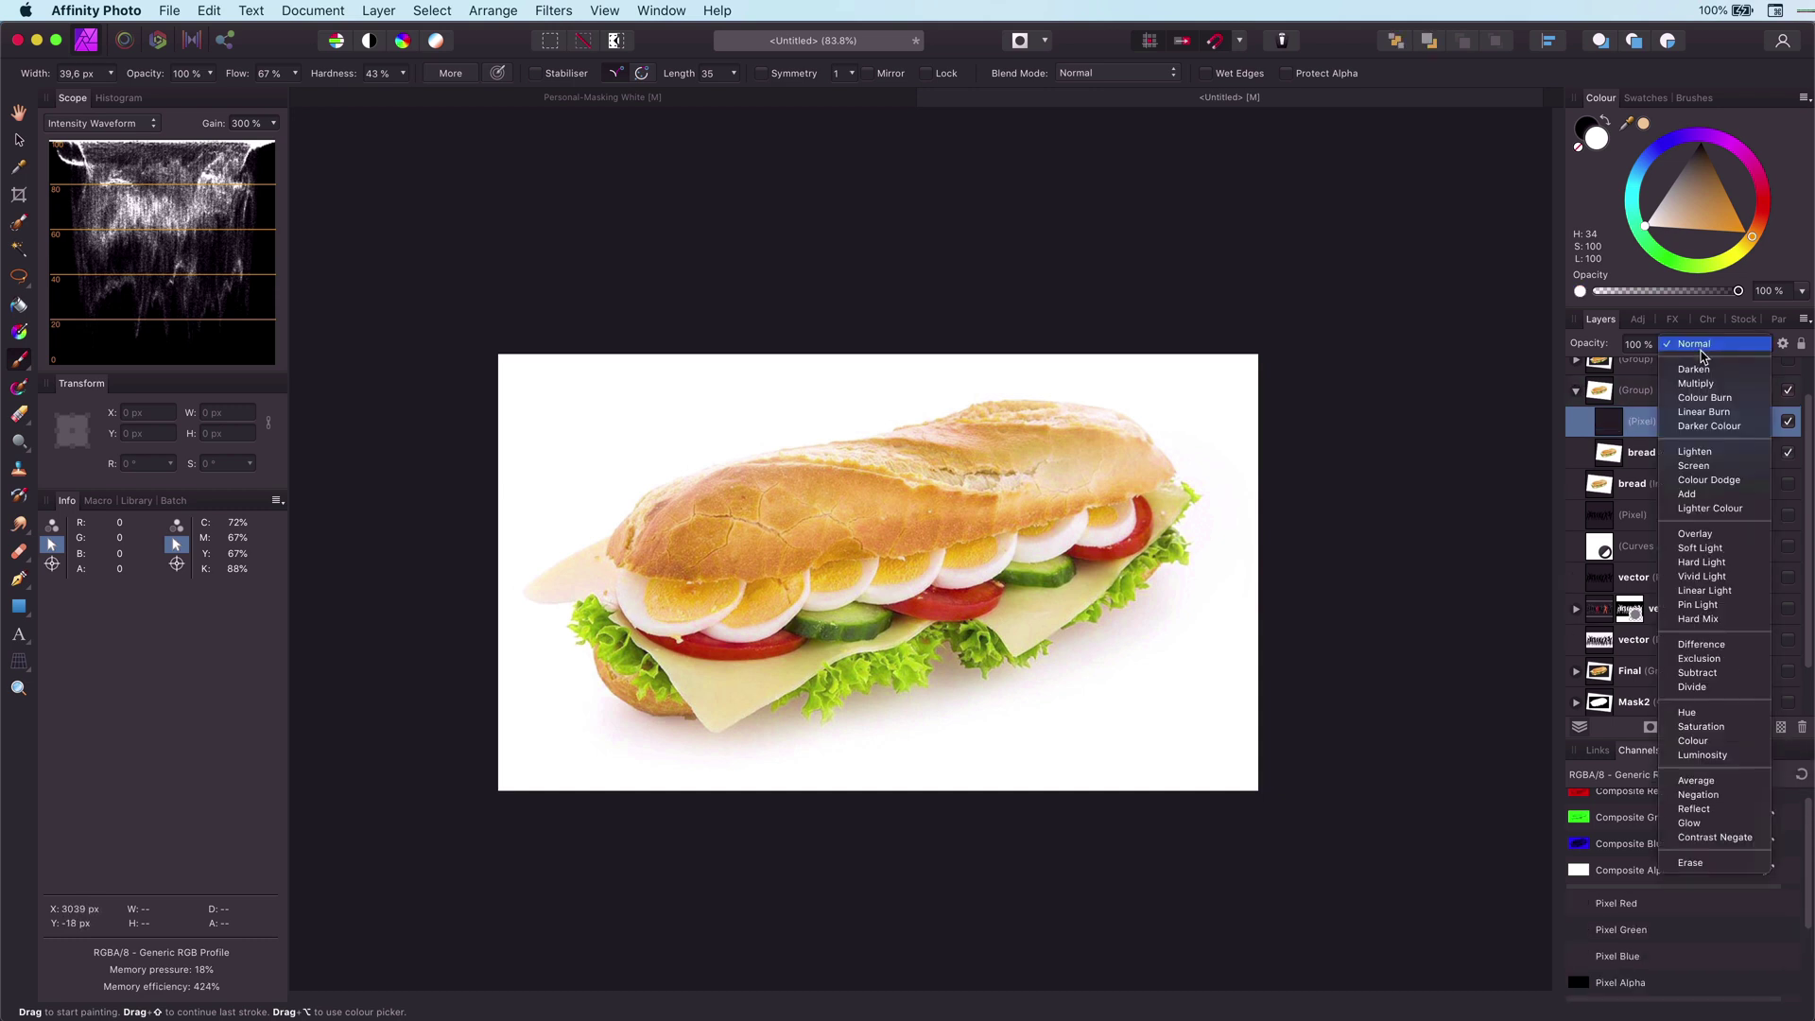
left_click(1707, 535)
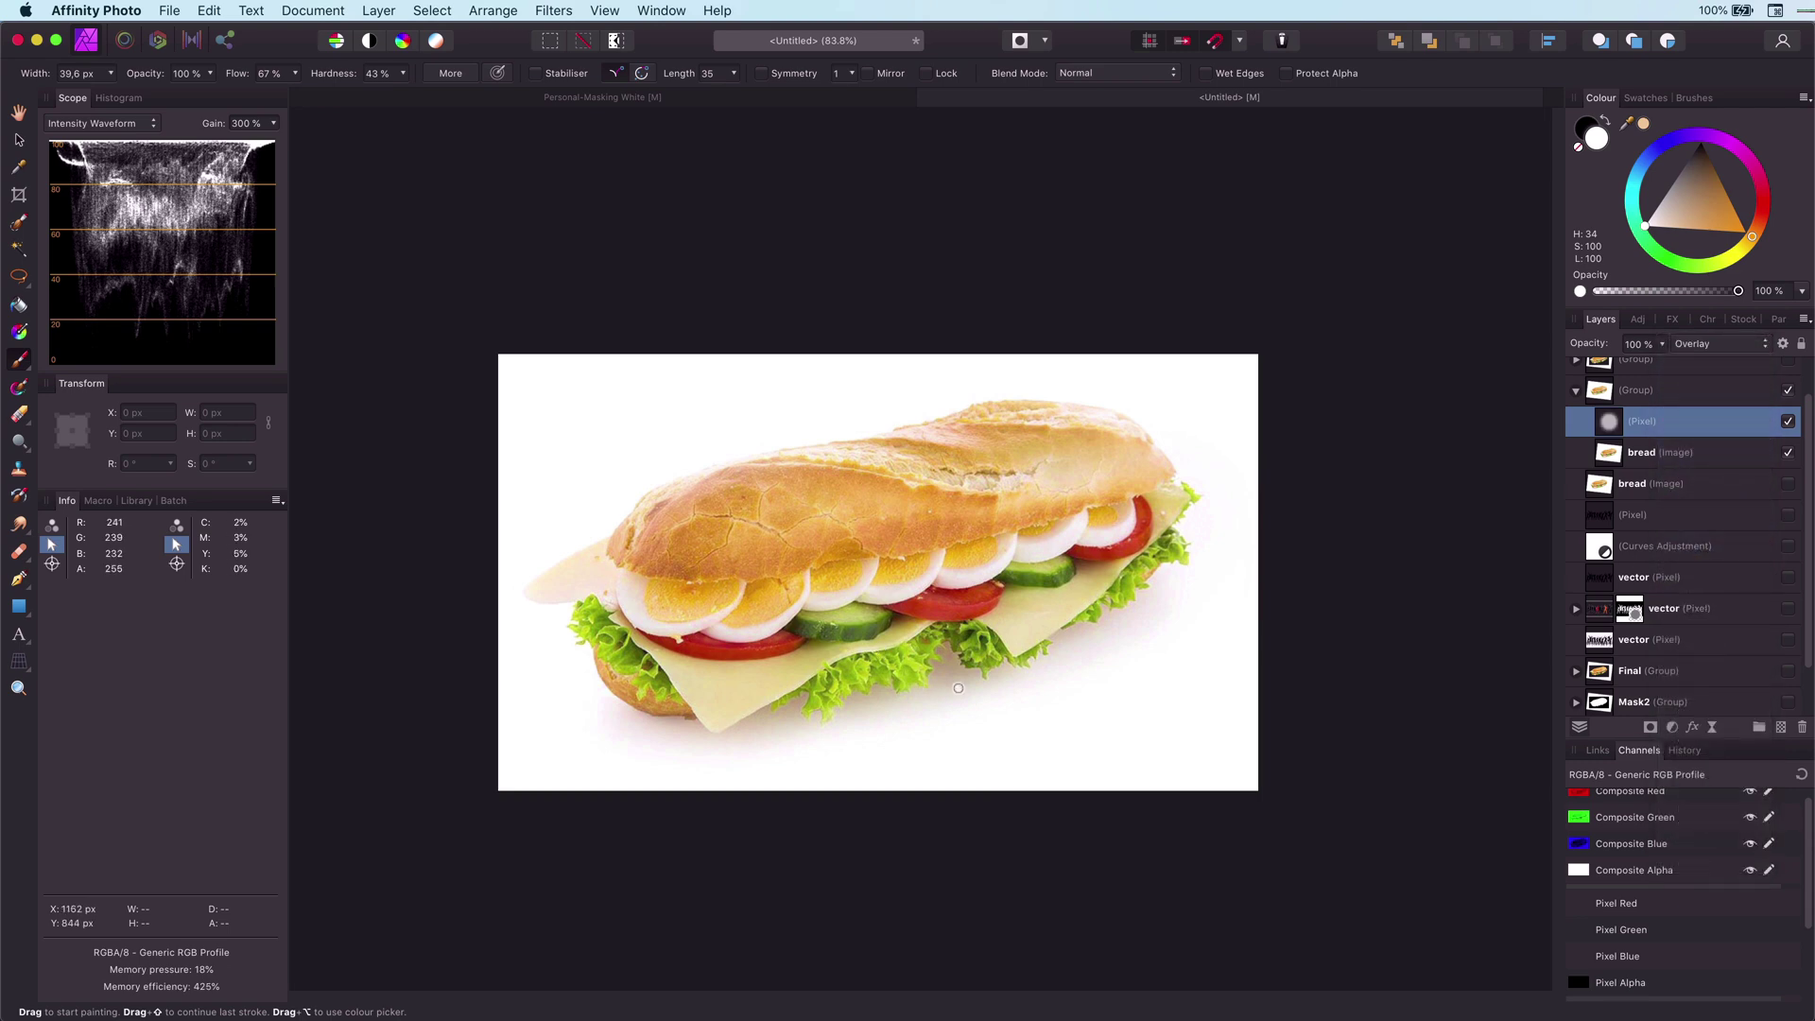
Step: Paint white along the sandwich's lower edge with a 105.3 px brush to bleach out the shadow beneath it
scroll(958, 688, "up", 5)
mouse_move(1040, 719)
left_mouse_down()
mouse_move(893, 663)
mouse_move(1007, 668)
mouse_move(839, 734)
mouse_move(728, 728)
mouse_move(635, 763)
mouse_move(322, 765)
mouse_move(962, 760)
mouse_move(1350, 490)
mouse_move(1316, 597)
left_mouse_up()
scroll(726, 733, "down", 5)
scroll(669, 798, "up", 5)
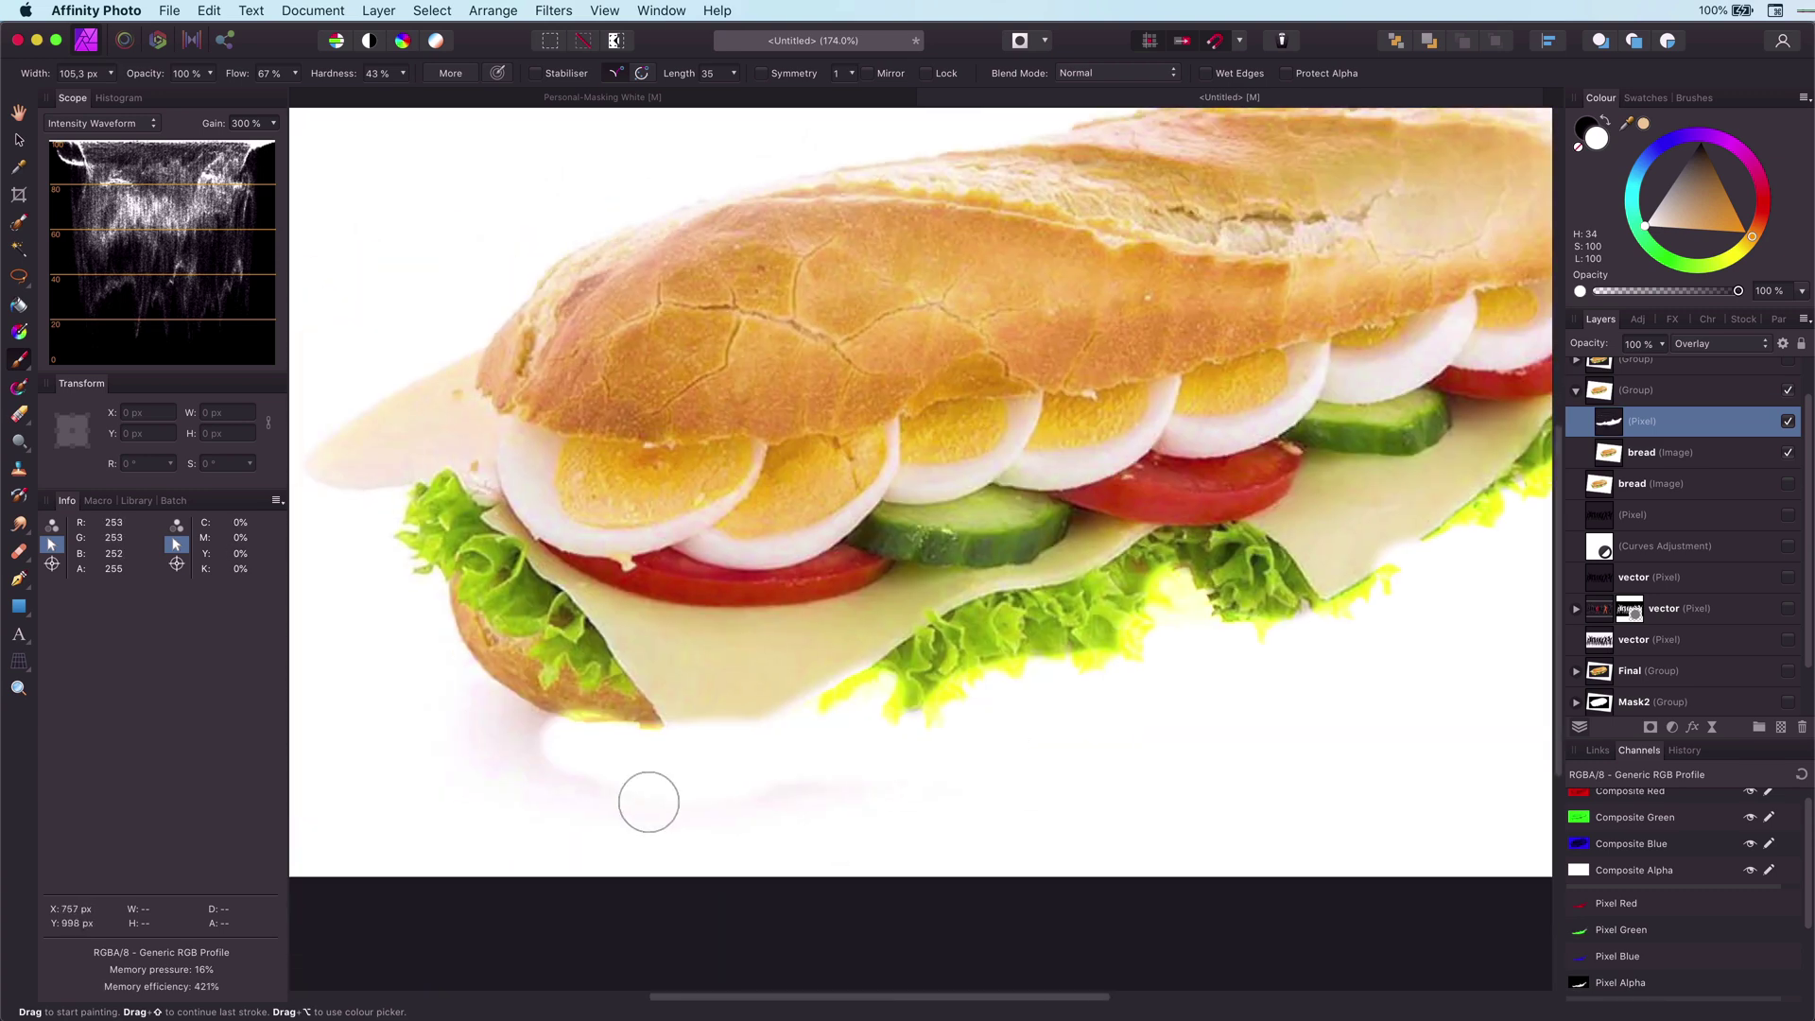
scroll(484, 752, "up", 3)
Step: Paint black over the bread's upper crust and right-hand end to darken them, undoing the final stroke
key("x")
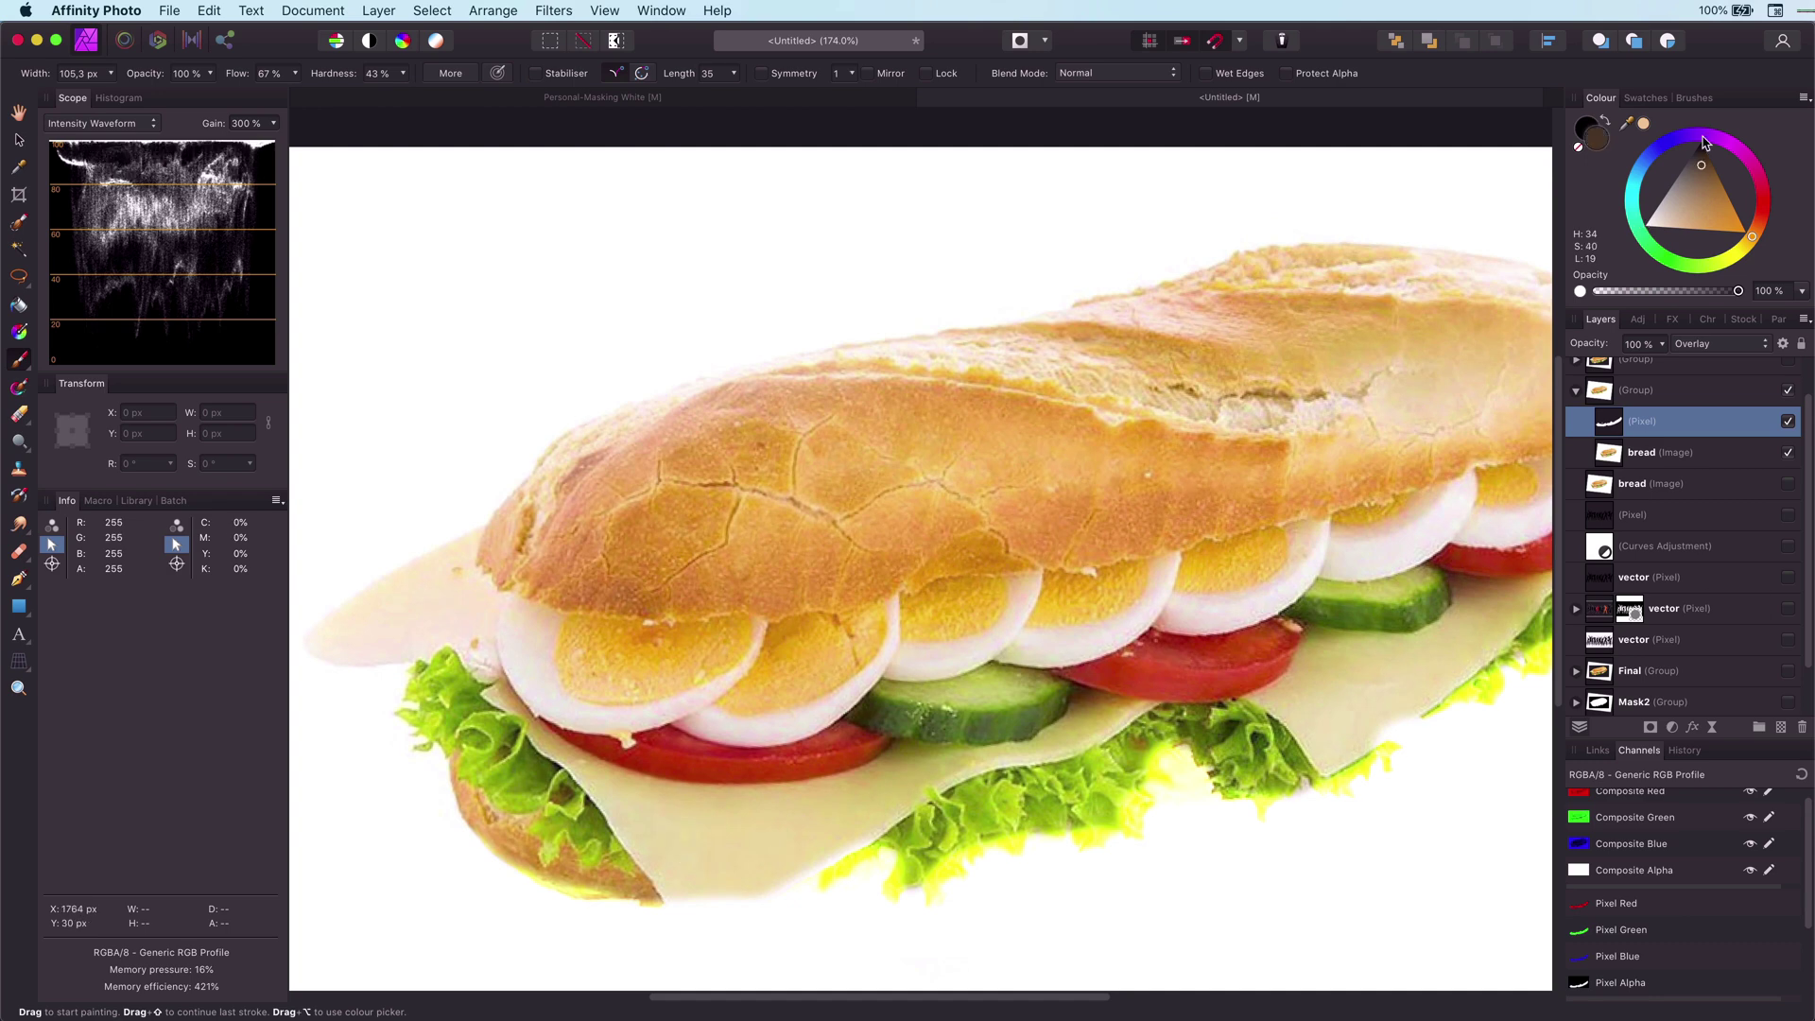
mouse_move(572, 466)
left_mouse_down()
mouse_move(1126, 271)
mouse_move(1285, 372)
left_mouse_up()
left_click_drag(1314, 280, 998, 420)
mouse_move(1313, 519)
left_mouse_down()
mouse_move(995, 398)
mouse_move(898, 546)
mouse_move(1281, 538)
mouse_move(1367, 585)
mouse_move(1339, 684)
mouse_move(1203, 777)
mouse_move(1219, 736)
mouse_move(1359, 606)
left_mouse_up()
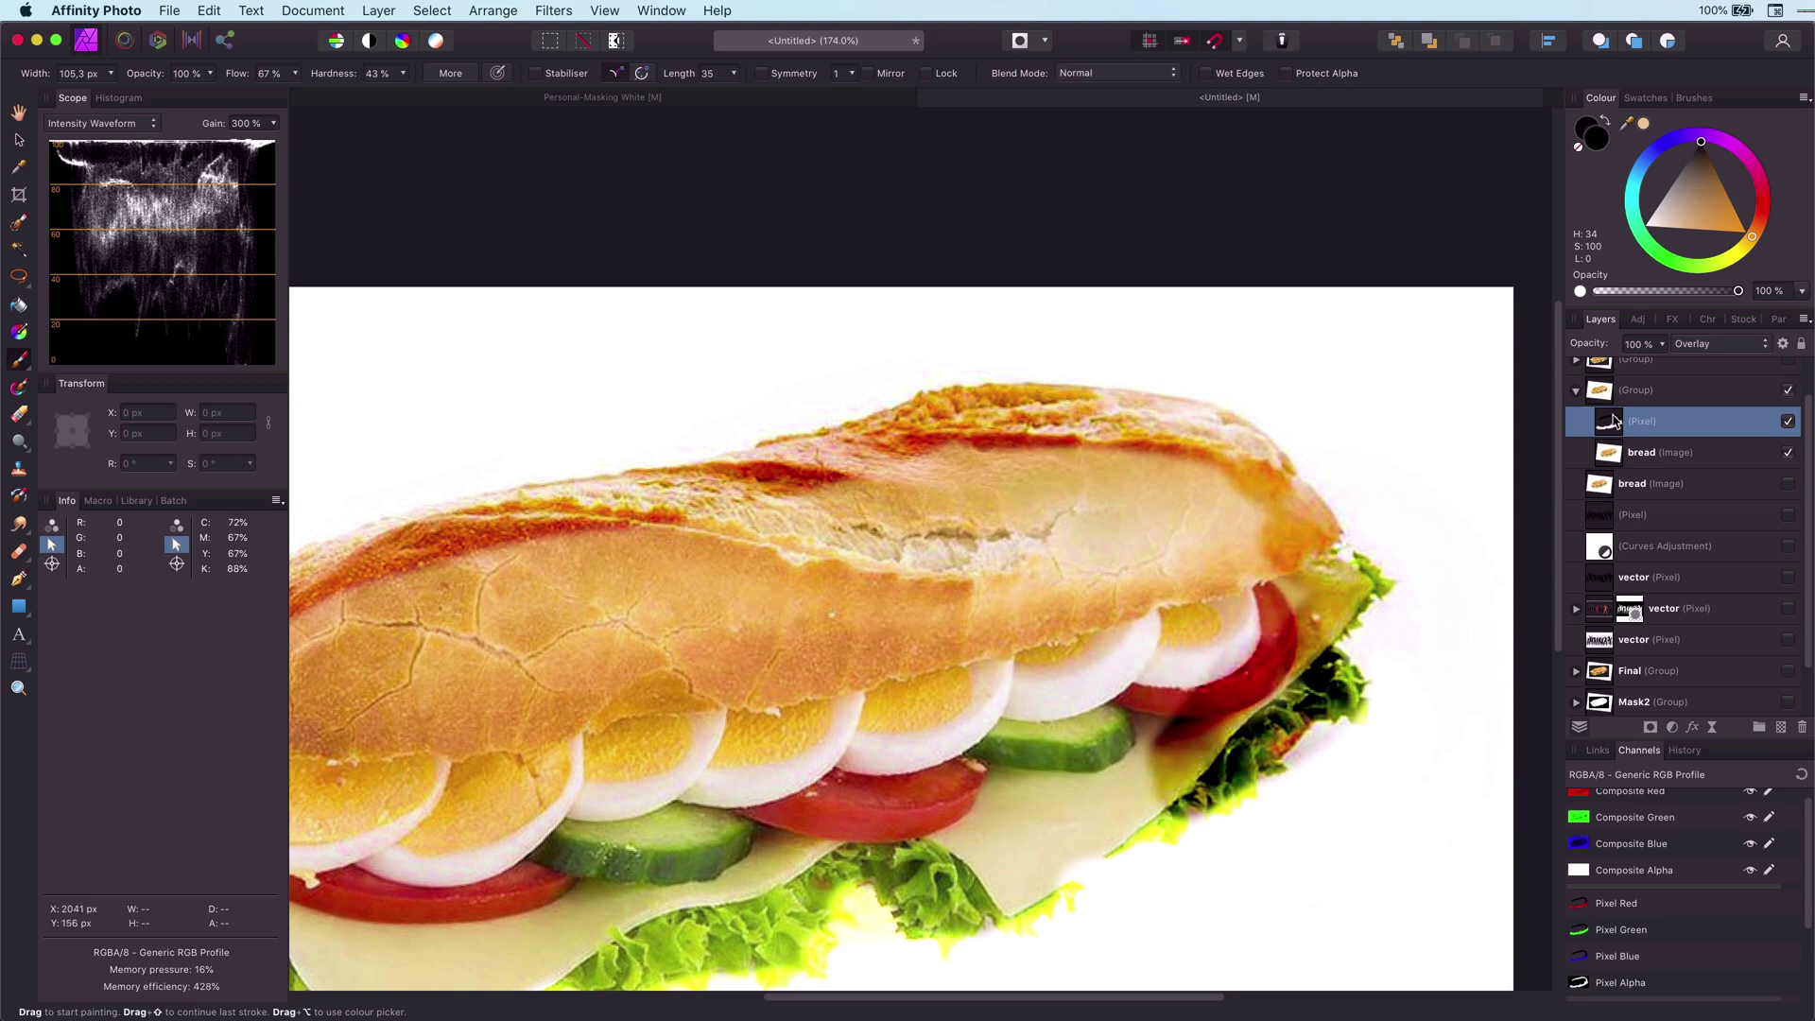
key("super+z")
Step: Paint black over the sandwich's left end, covering the lower bun, lettuce and first cheese corner
mouse_move(1294, 553)
left_mouse_down()
mouse_move(1366, 597)
mouse_move(1241, 593)
left_mouse_up()
mouse_move(975, 673)
left_mouse_down()
mouse_move(1027, 623)
mouse_move(1615, 388)
left_mouse_up()
mouse_move(974, 743)
left_mouse_down()
mouse_move(851, 701)
mouse_move(900, 667)
left_mouse_up()
left_click_drag(795, 526, 659, 501)
mouse_move(753, 435)
left_mouse_down()
mouse_move(1147, 697)
mouse_move(1021, 771)
mouse_move(1128, 808)
left_mouse_up()
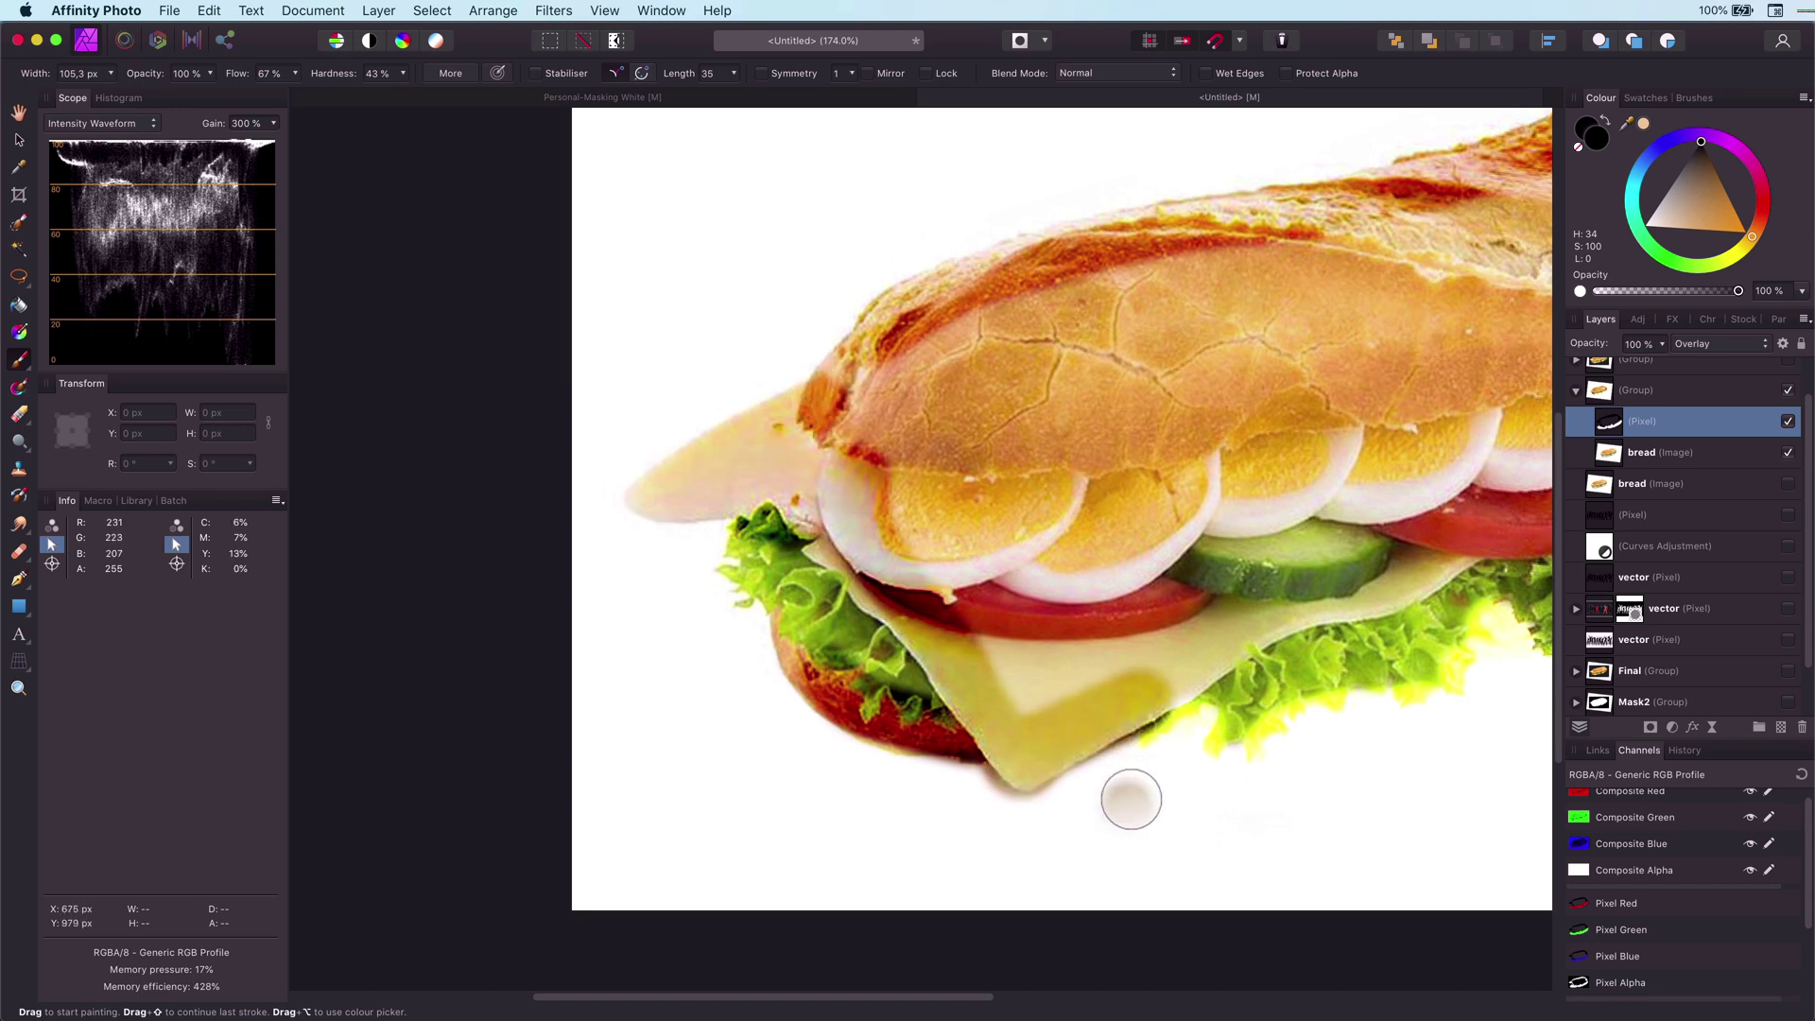
Step: Paint white along the outside of the first cheese corner and lower bun with a 50.2 px brush
key("x")
key("bracketleft")
key("bracketleft")
key("bracketleft")
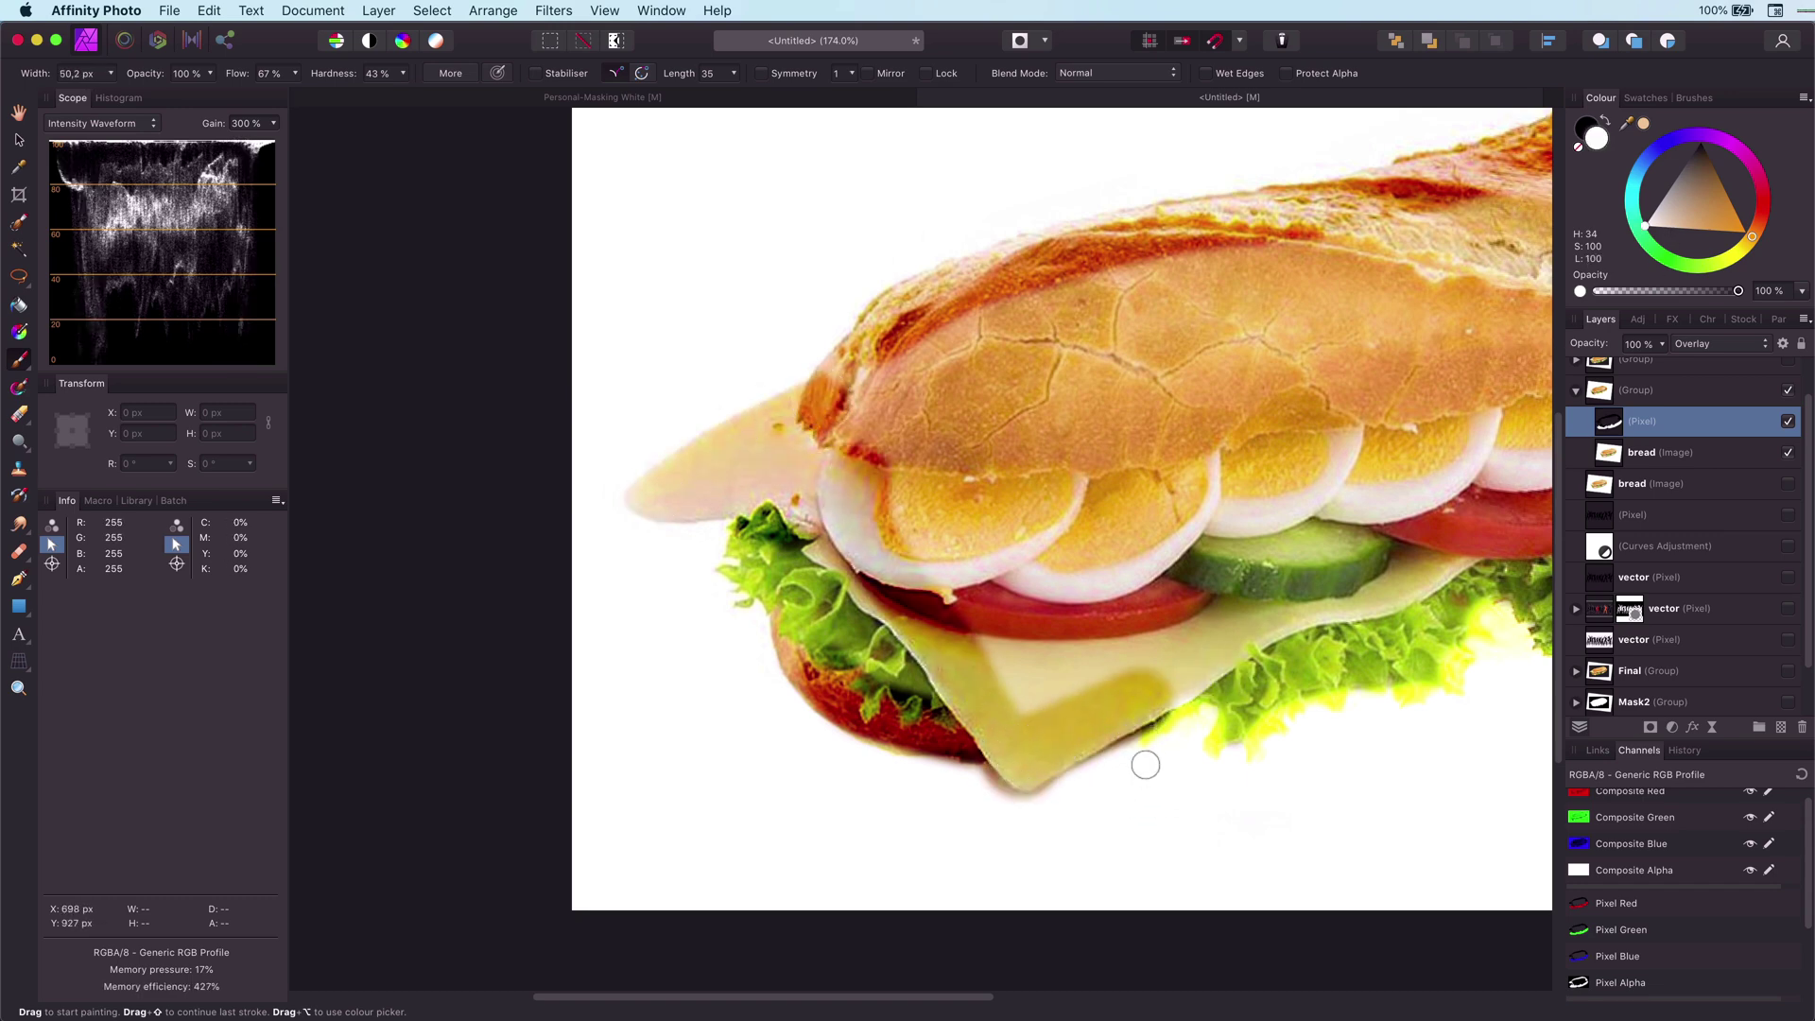
scroll(1146, 765, "up", 5)
mouse_move(1188, 681)
left_mouse_down()
mouse_move(713, 908)
mouse_move(610, 813)
left_mouse_up()
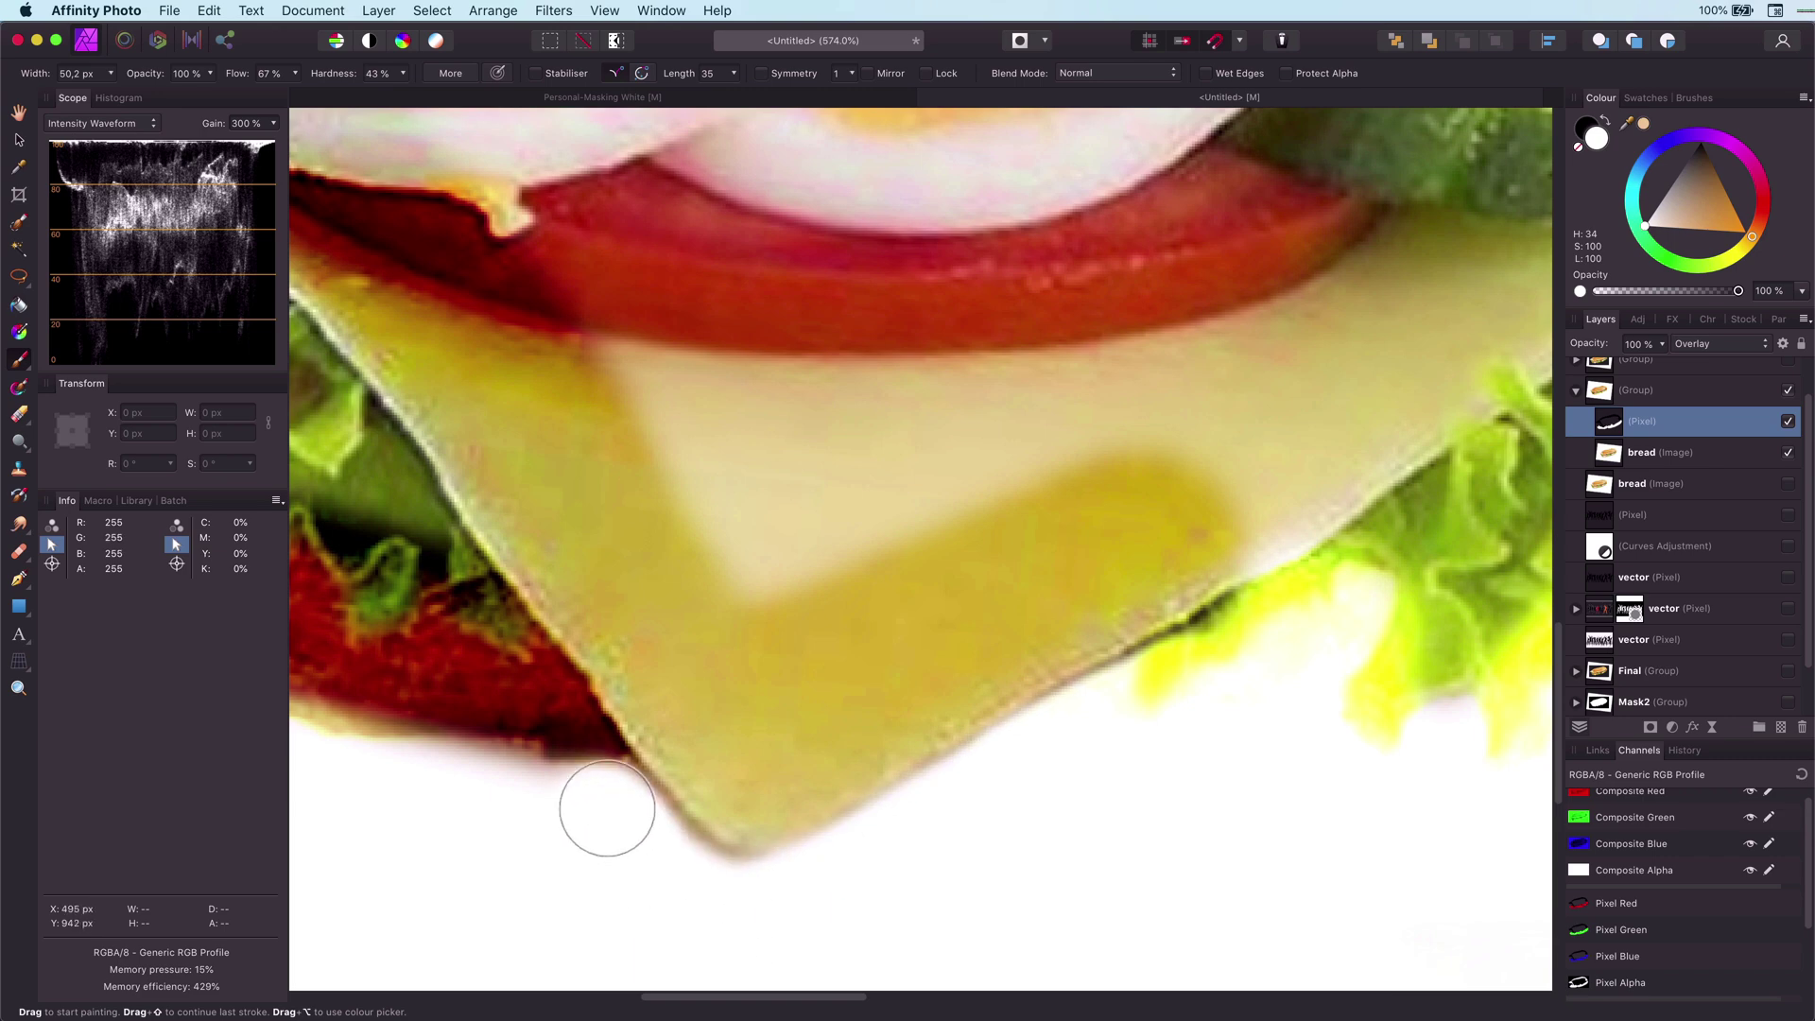
scroll(940, 769, "down", 6)
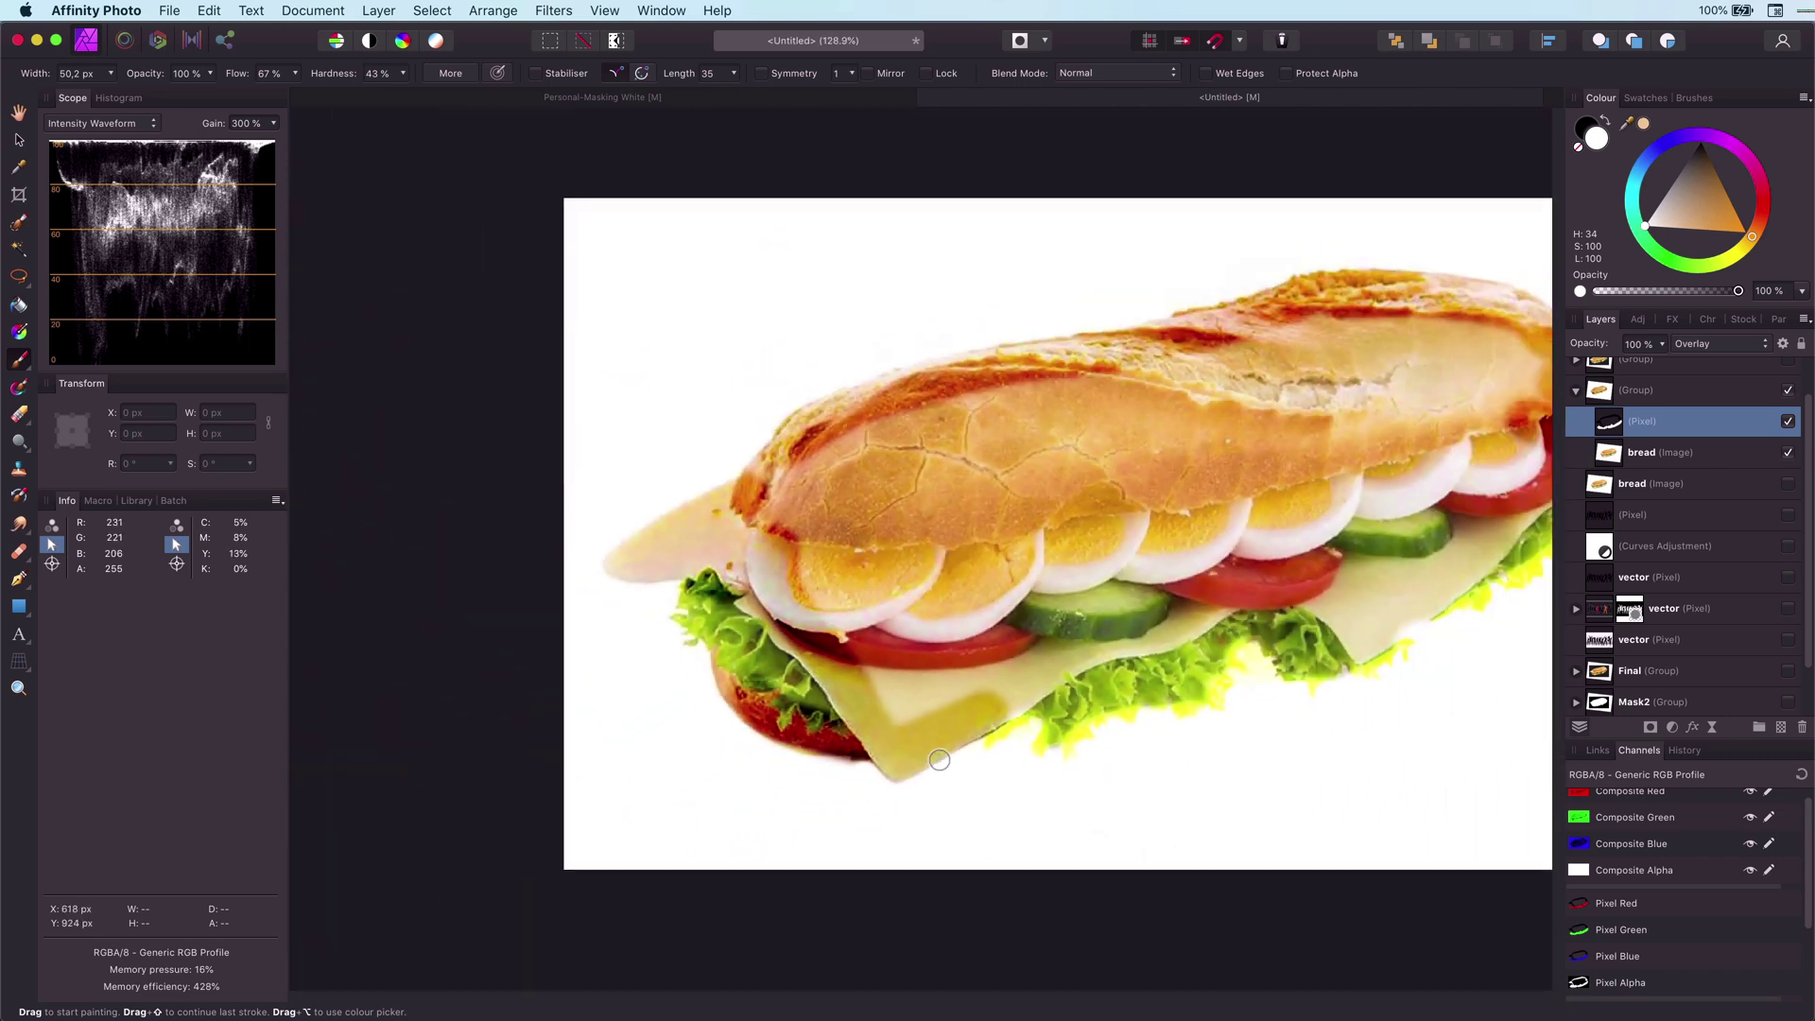
Step: Paint black with the 50.2 px brush over the edge of the second cheese corner, near the sandwich's right end
scroll(940, 752, "down", 2)
scroll(1016, 704, "right", 3)
scroll(1629, 539, "down", 2)
scroll(832, 624, "up", 5)
scroll(1115, 591, "down", 3)
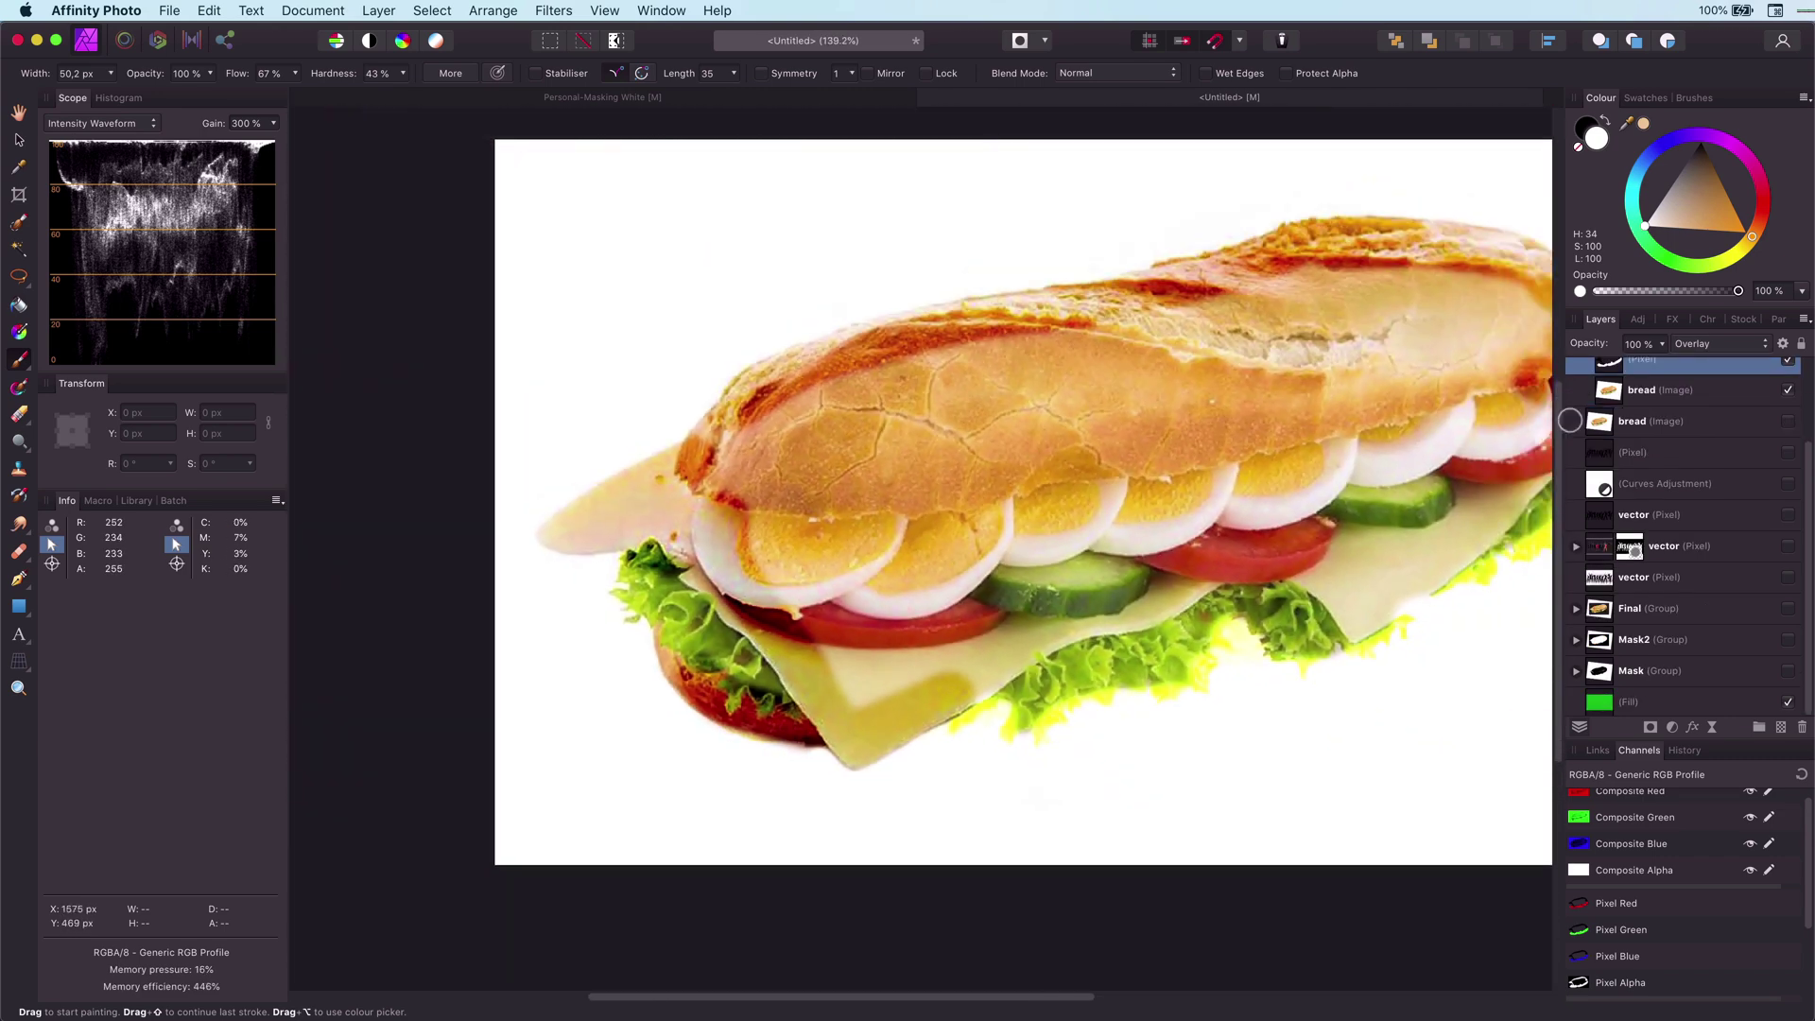
scroll(1634, 584, "up", 3)
scroll(1351, 522, "up", 3)
left_click(1645, 434)
scroll(1090, 596, "right", 4)
scroll(1090, 596, "up", 3)
scroll(1057, 675, "right", 2)
left_click(1616, 473)
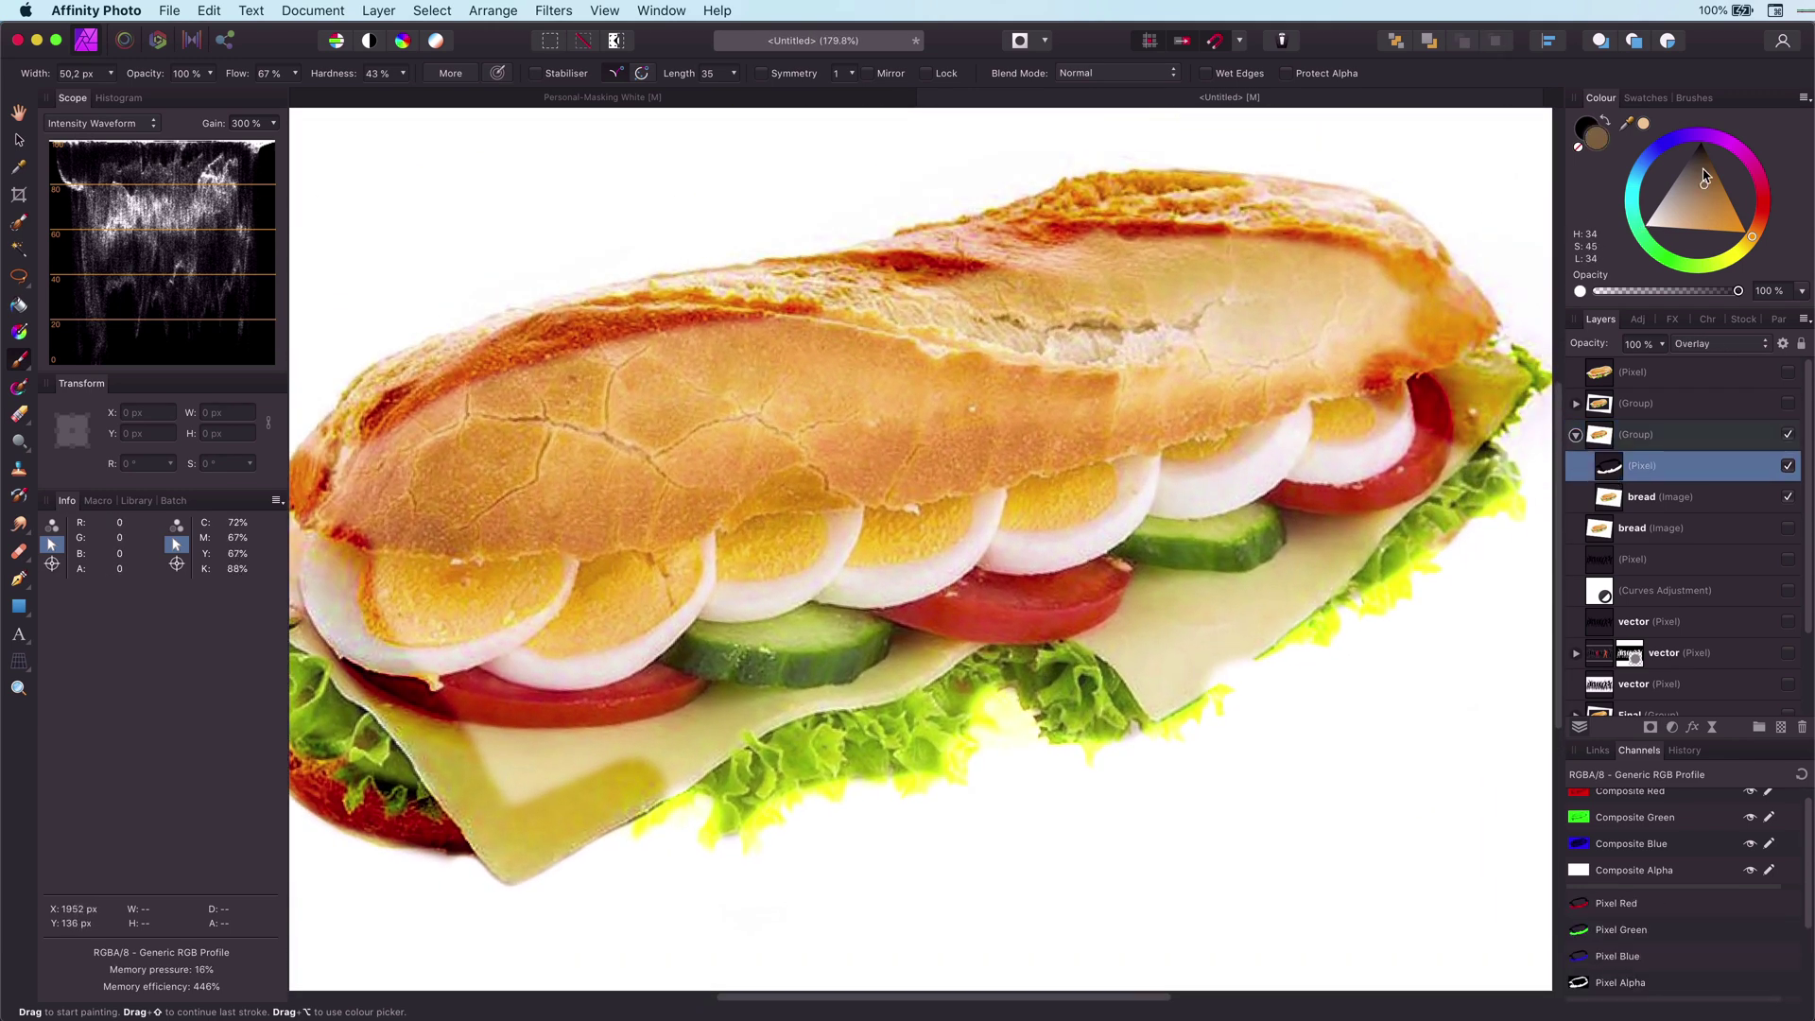
left_click_drag(1226, 659, 1211, 673)
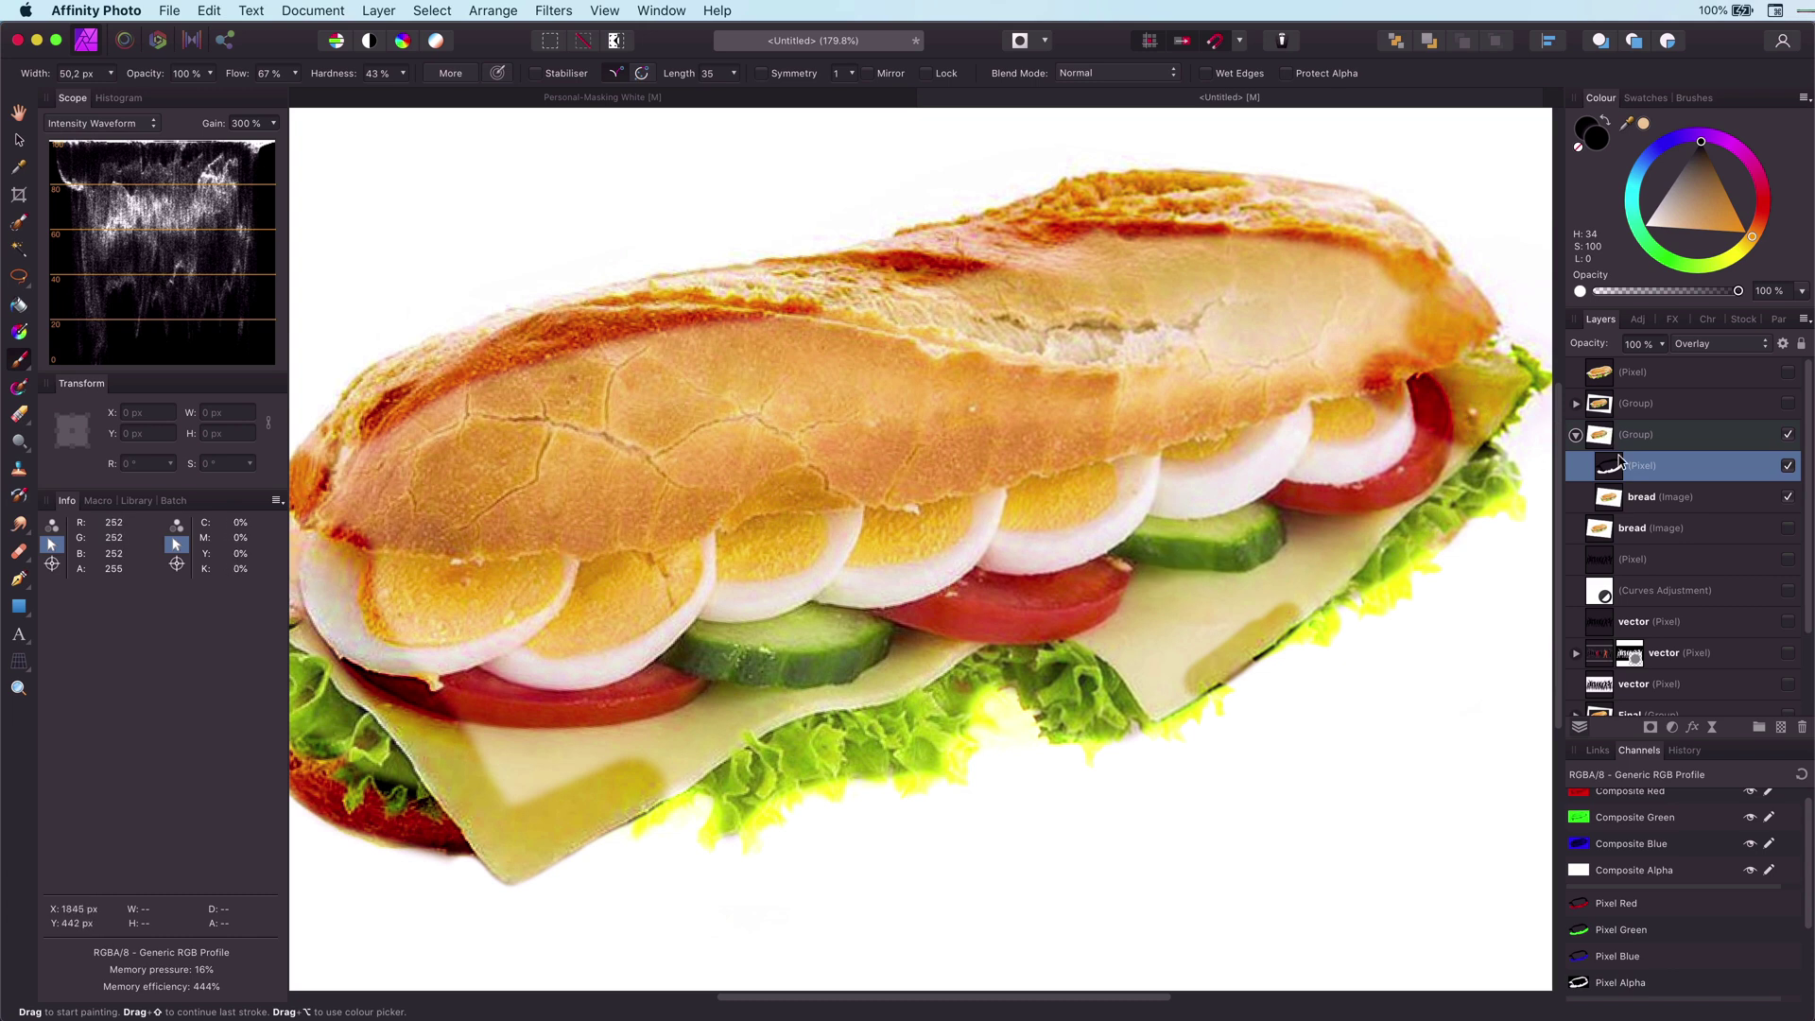
Step: Add a Black & White adjustment with Yellow at 8% and Red, Green, Cyan, Blue and Magenta at -200%
left_click(1675, 732)
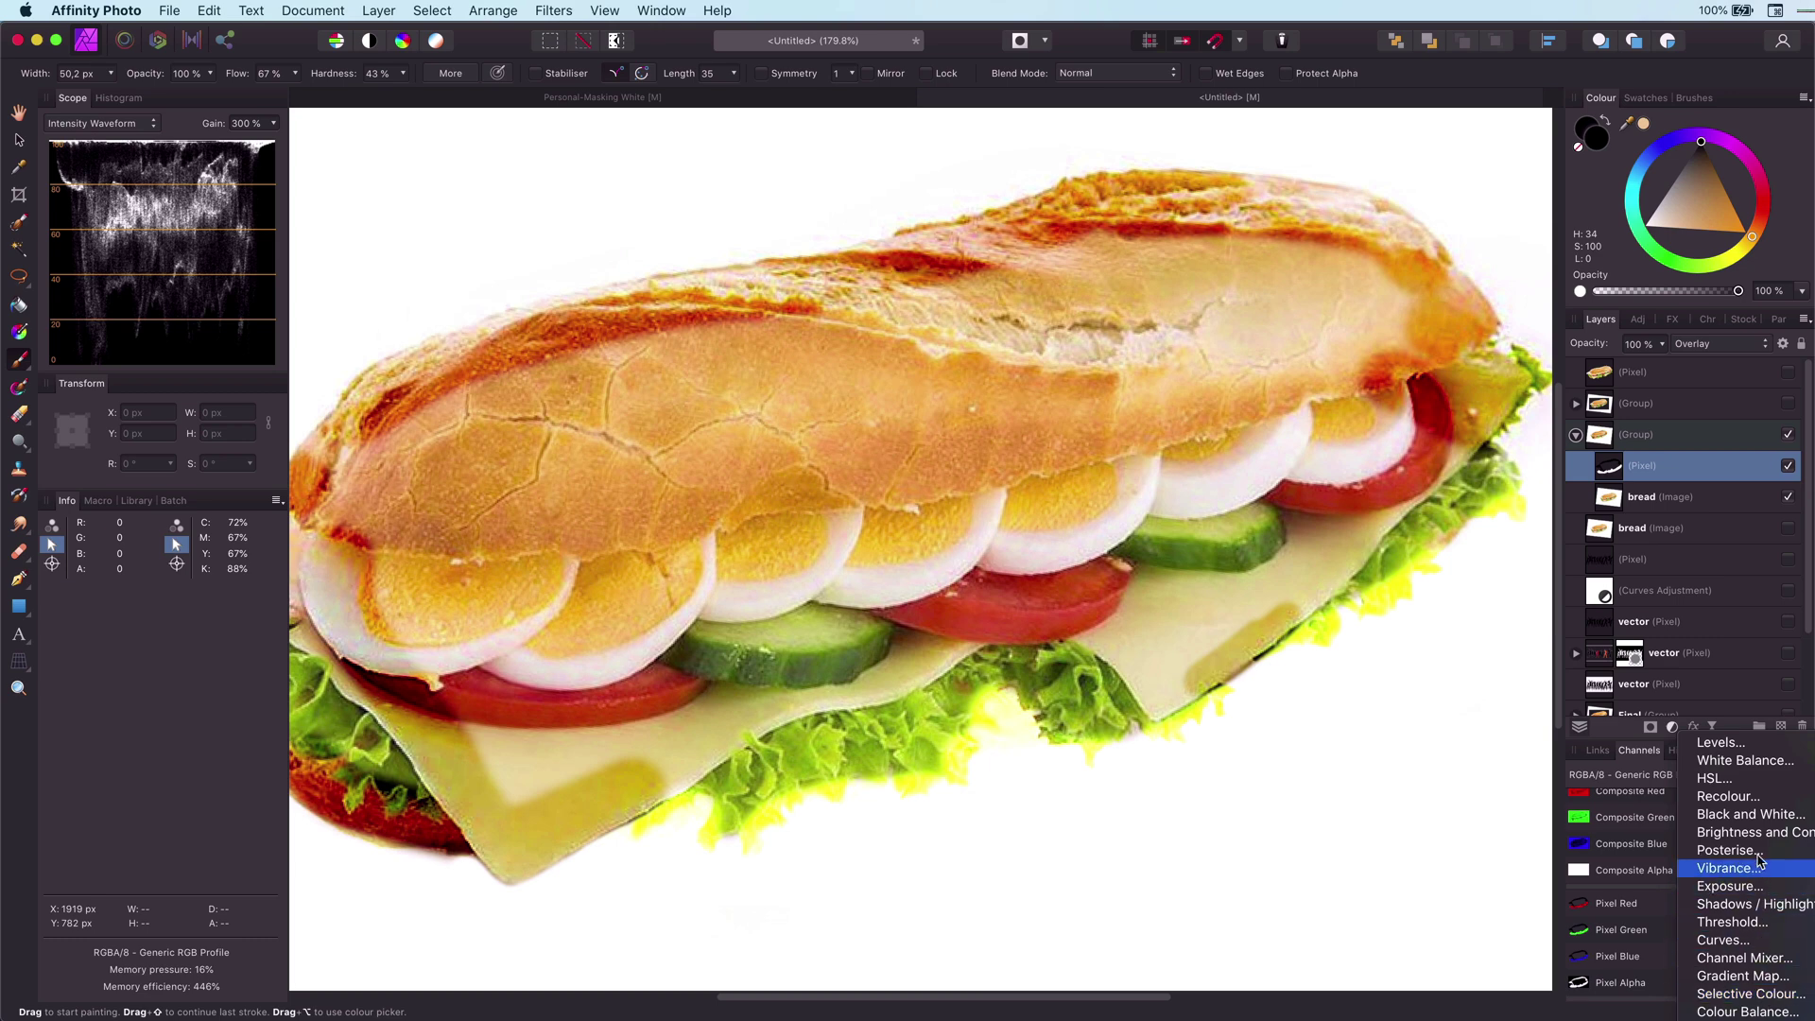
left_click(1749, 814)
left_click_drag(1560, 716, 1305, 729)
mouse_move(1560, 753)
left_mouse_down()
mouse_move(1362, 762)
mouse_move(1583, 754)
left_mouse_up()
left_click_drag(1692, 770, 1584, 791)
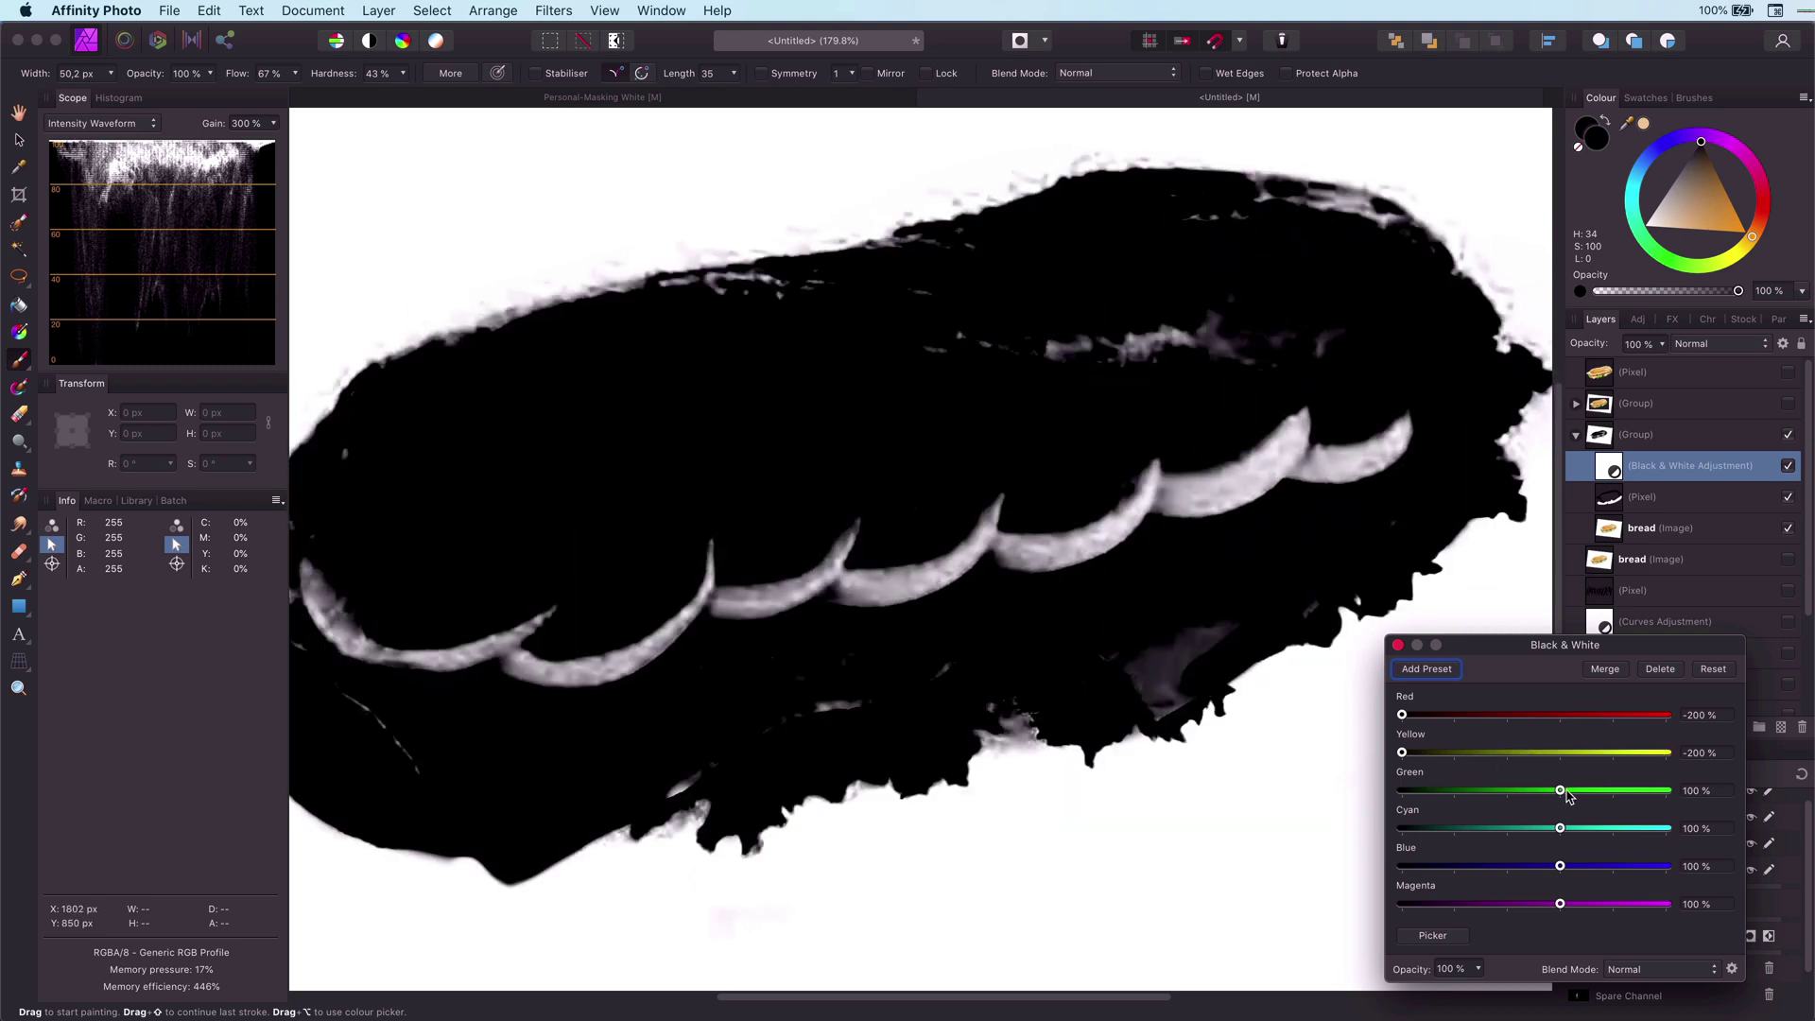
left_click_drag(1393, 910, 1396, 906)
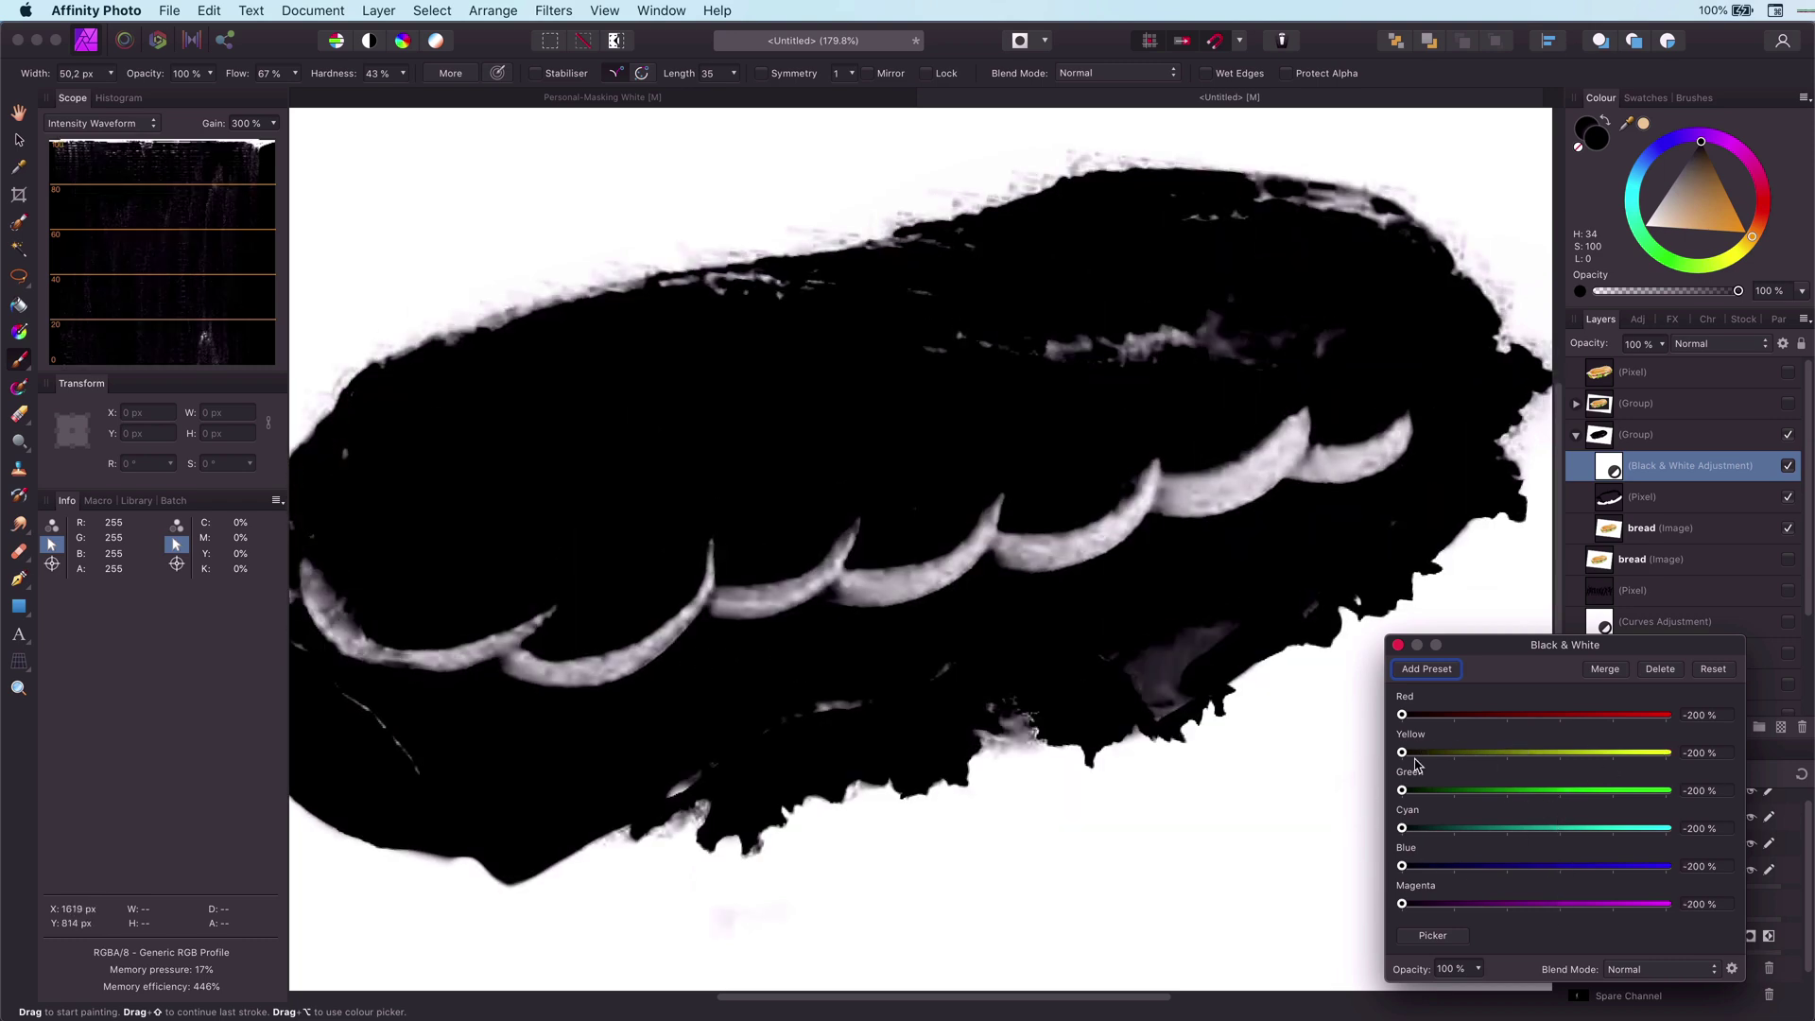
left_click_drag(1405, 758, 1516, 766)
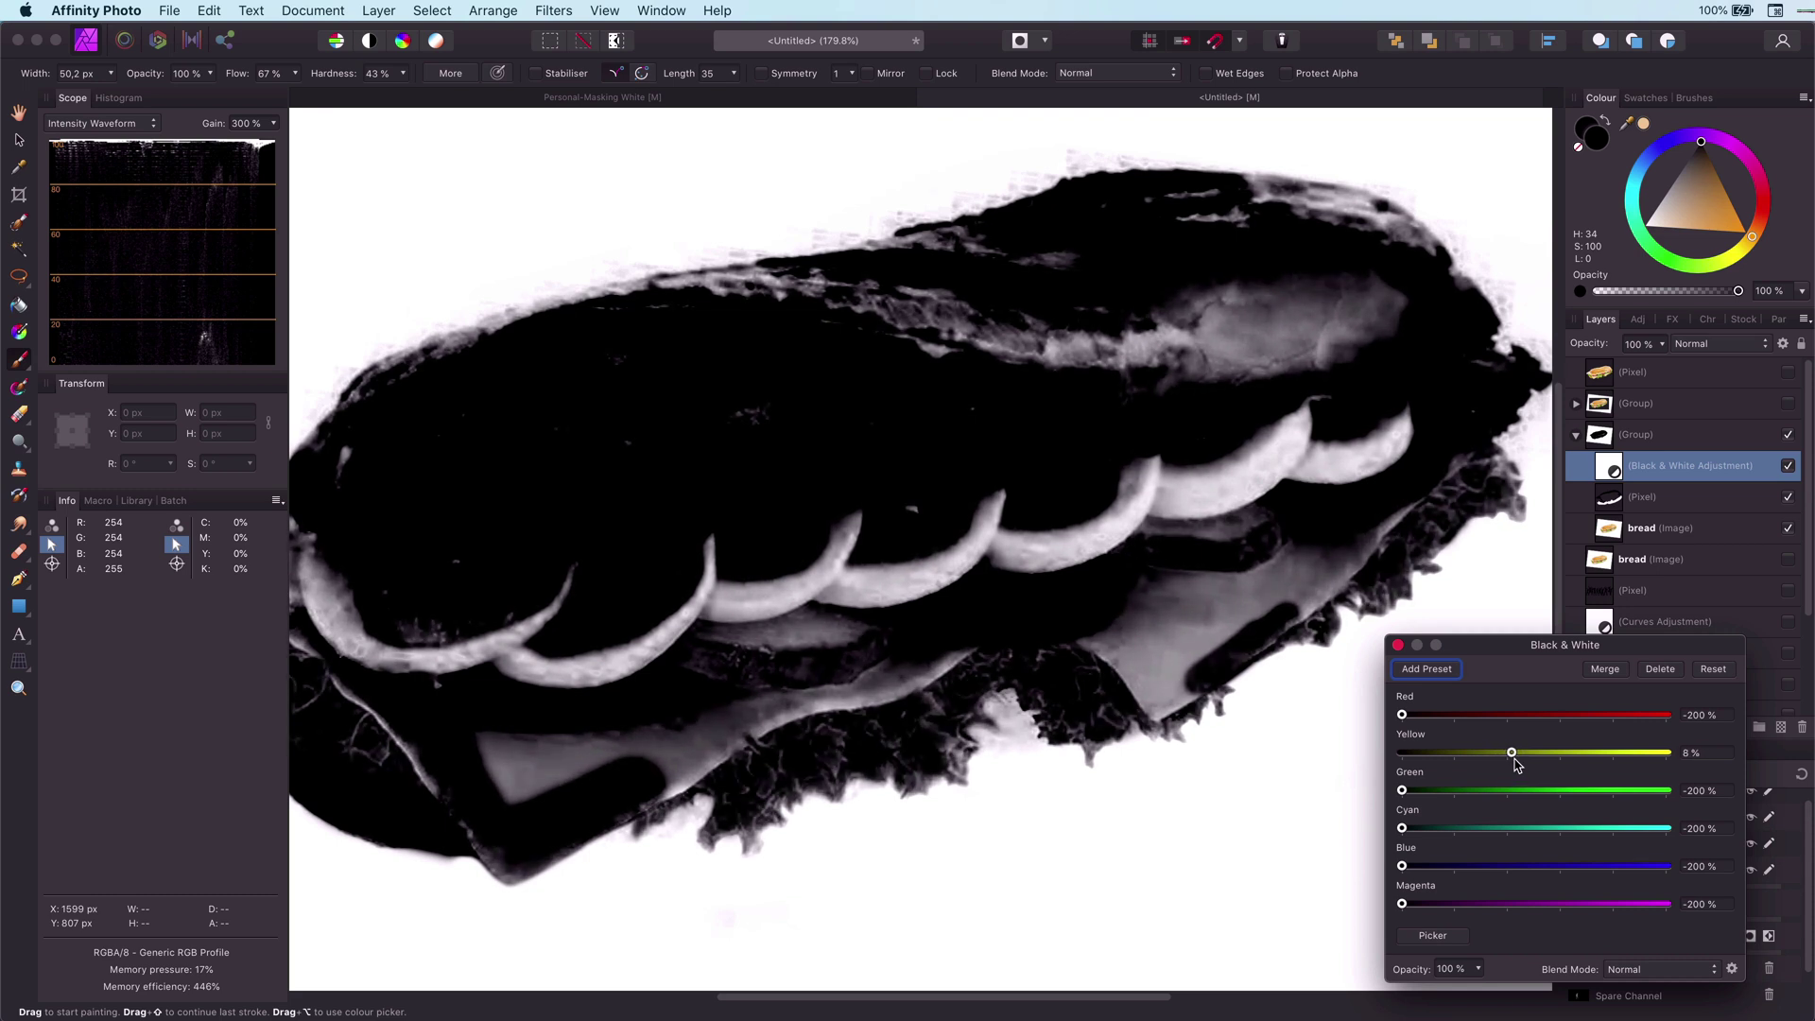
left_click(1398, 646)
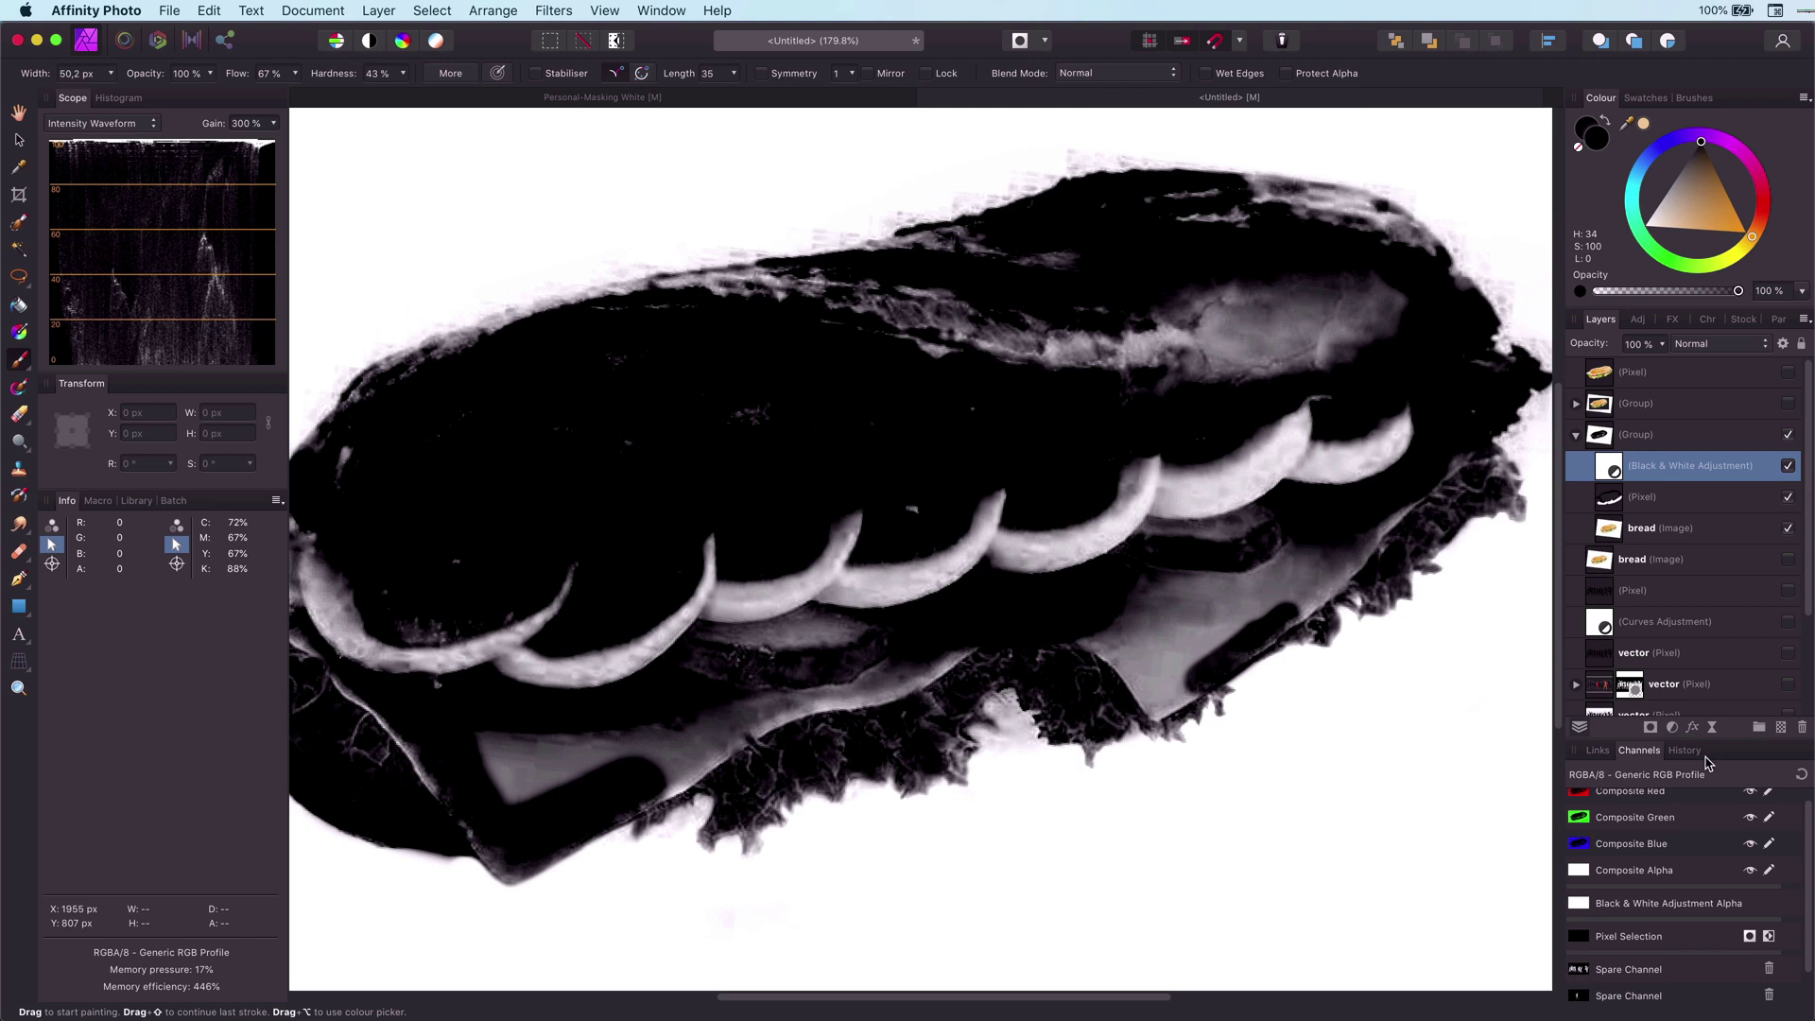
Step: Add a pixel layer set to Overlay above the Black & White adjustment and paint white outside the lettuce's lower edge
key("super+shift+n")
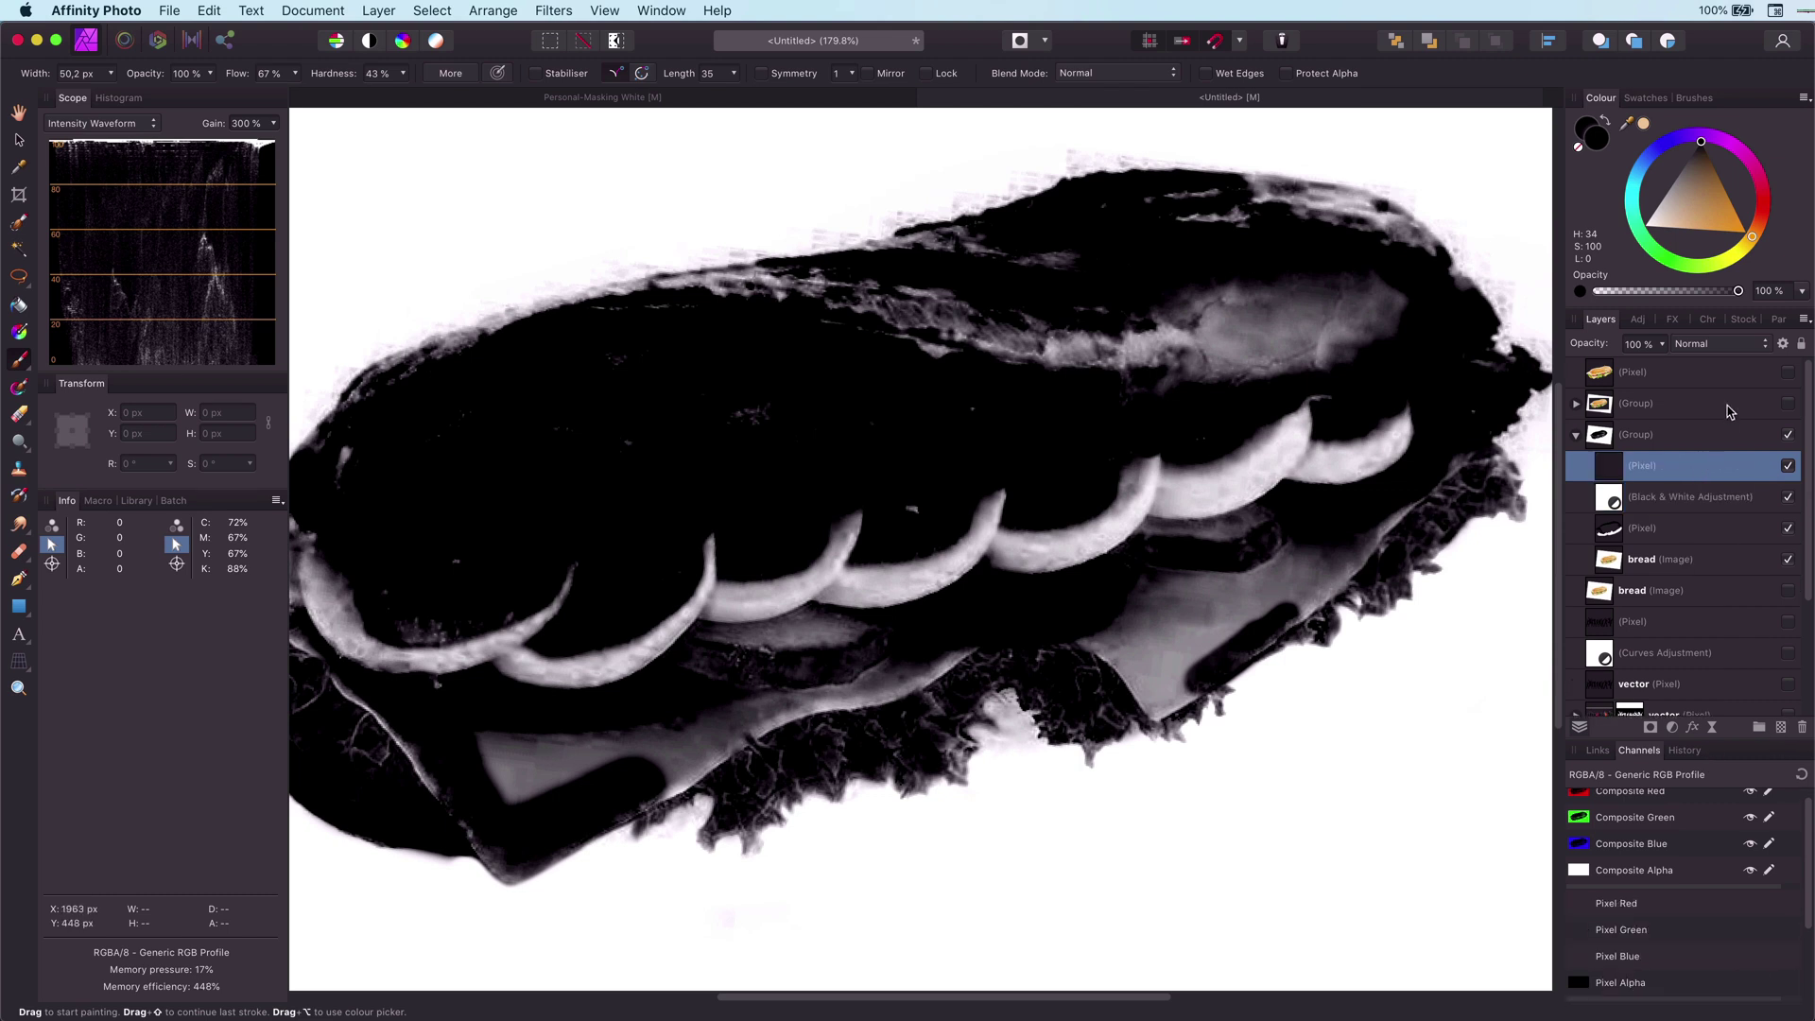
left_click(1710, 346)
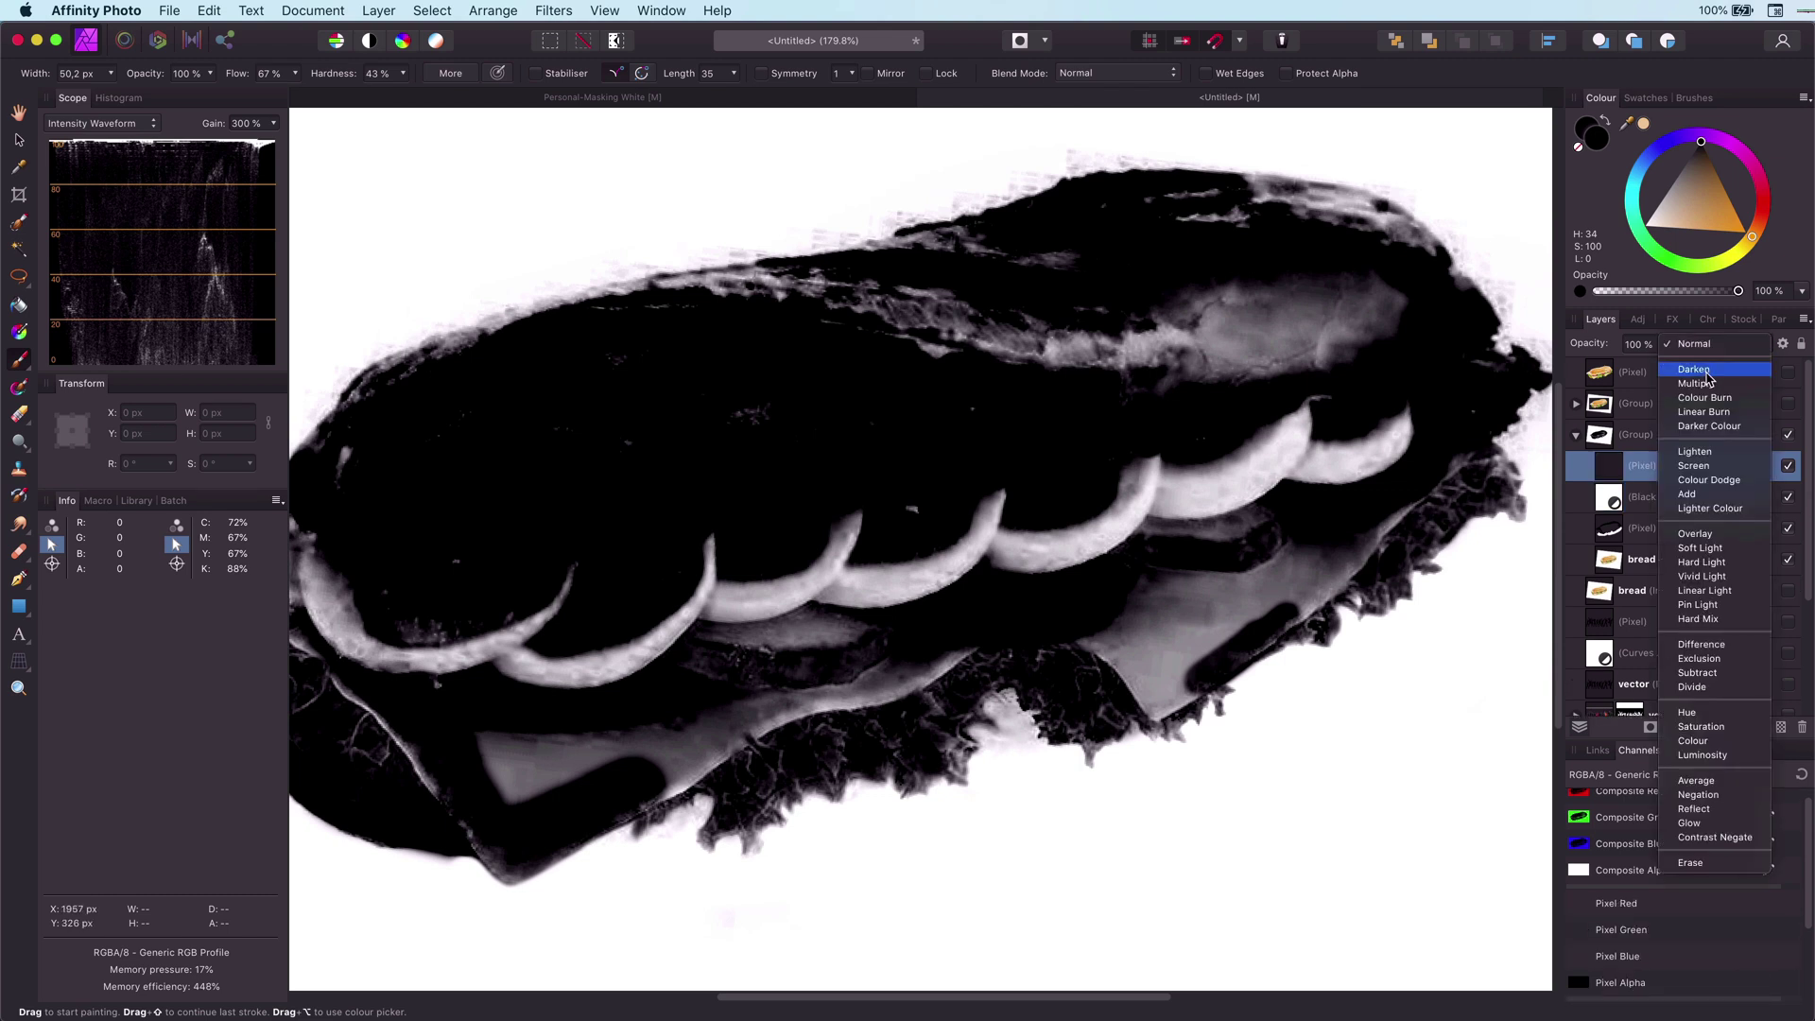
left_click(1694, 534)
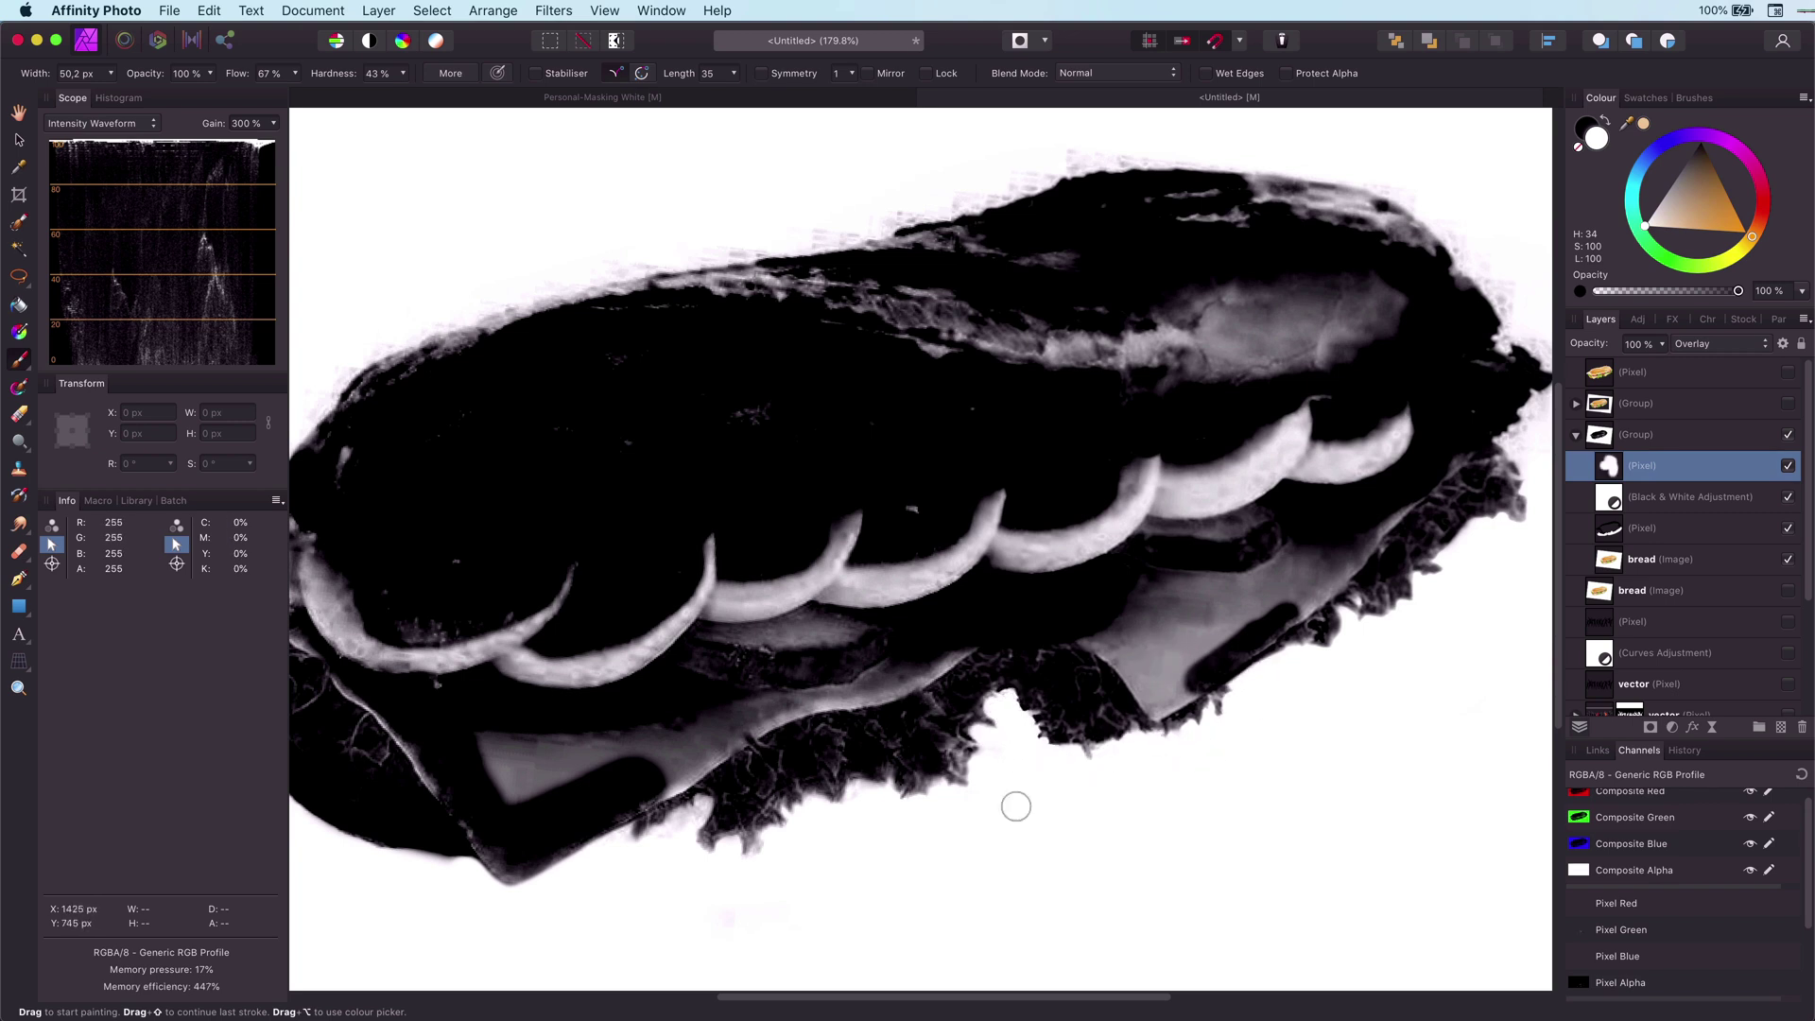
scroll(913, 762, "down", 5)
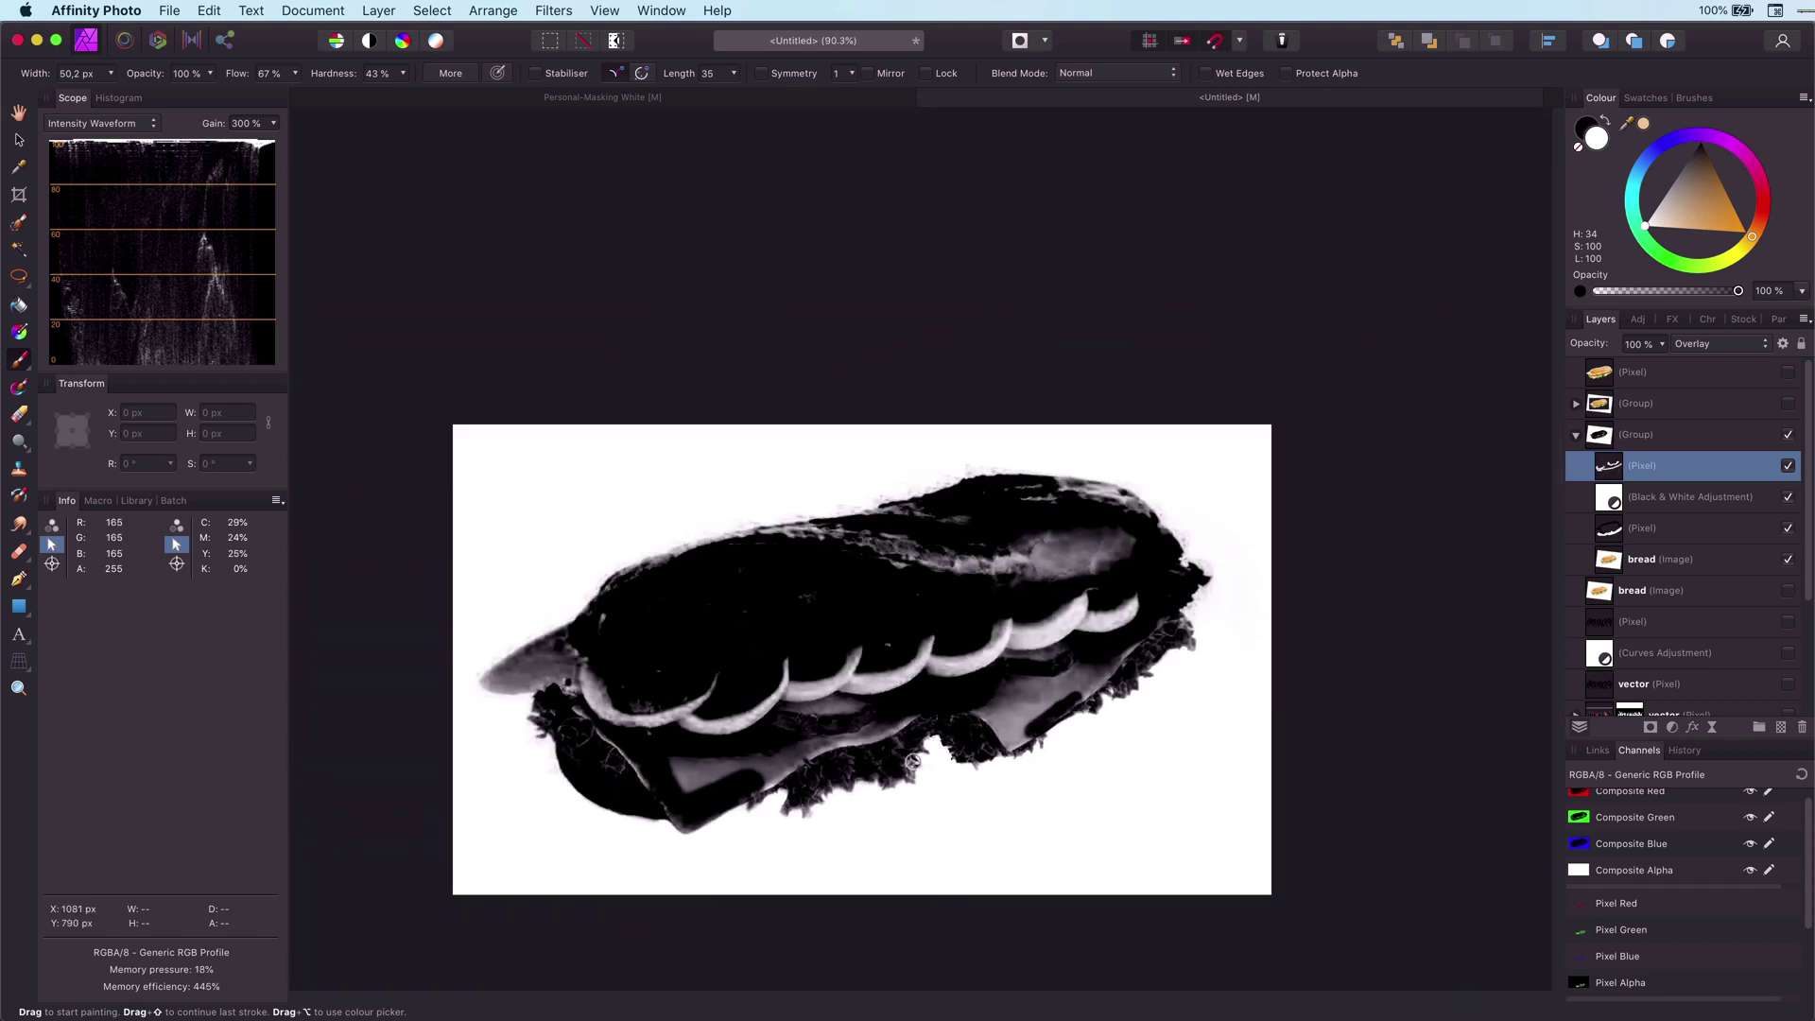
Step: Add a Curves adjustment and move its black point to X 0.86 to turn the sandwich into a solid silhouette
left_click(1673, 729)
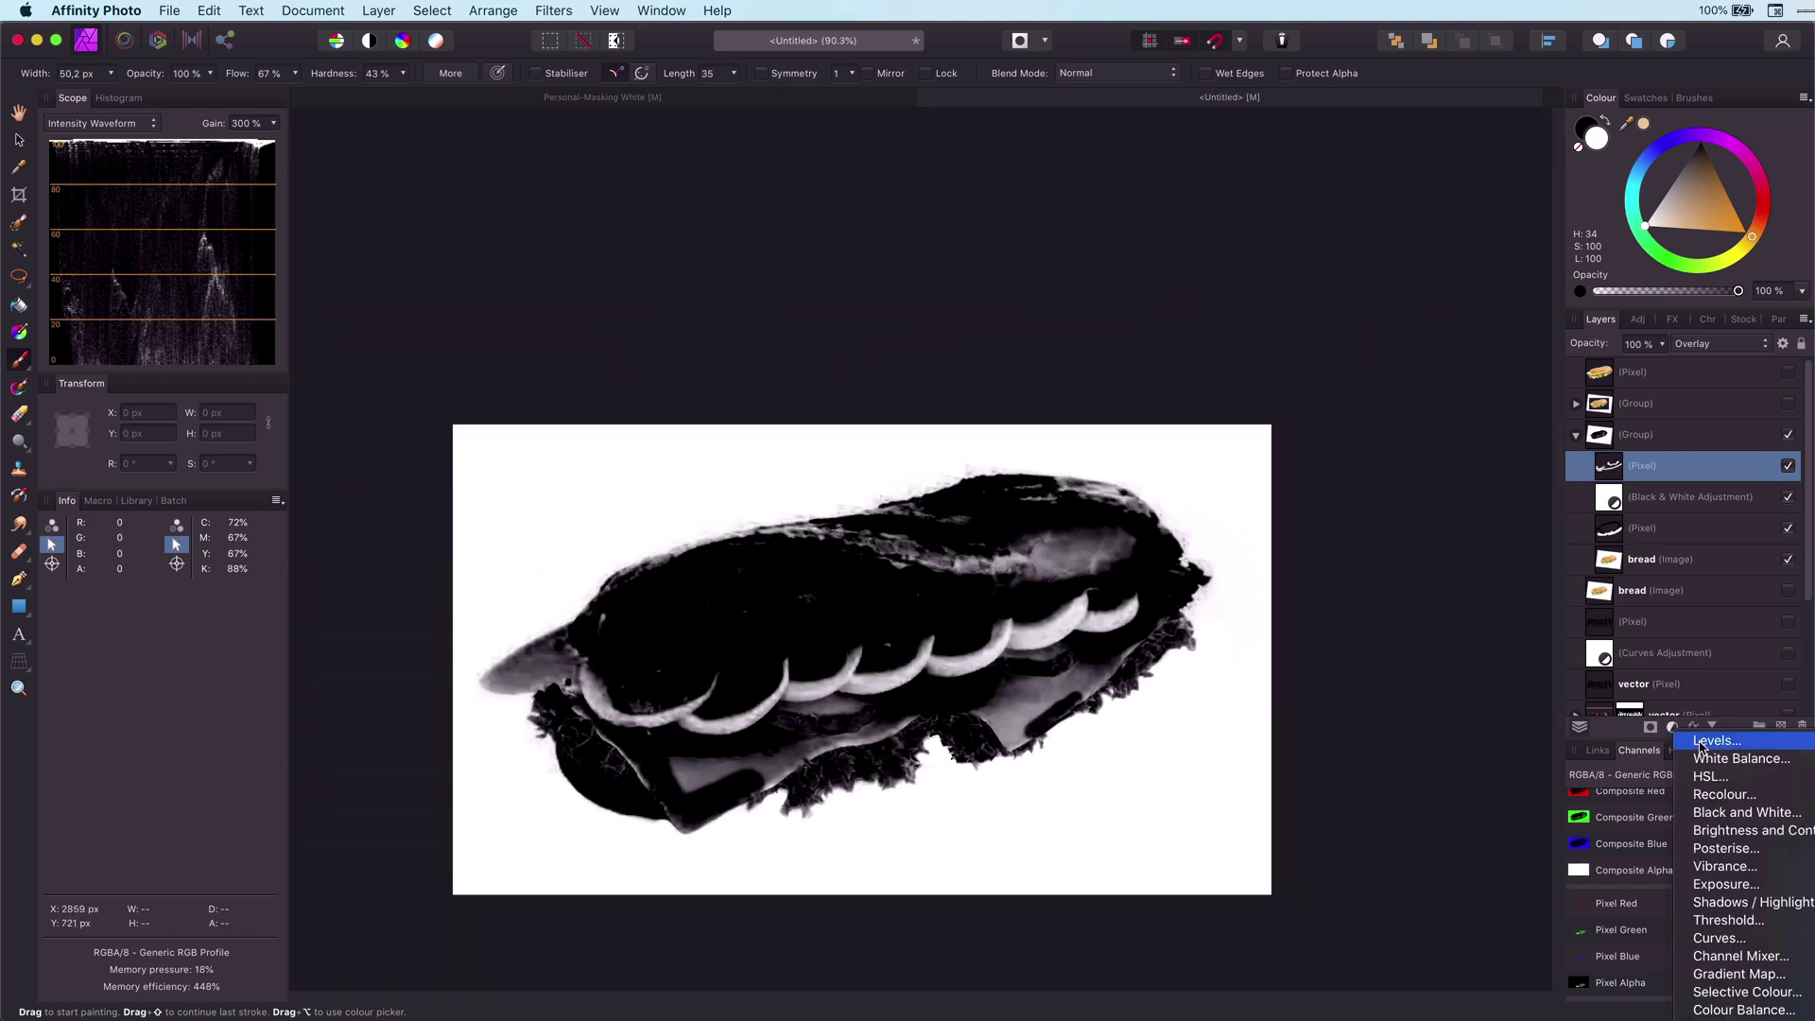
left_click(1720, 937)
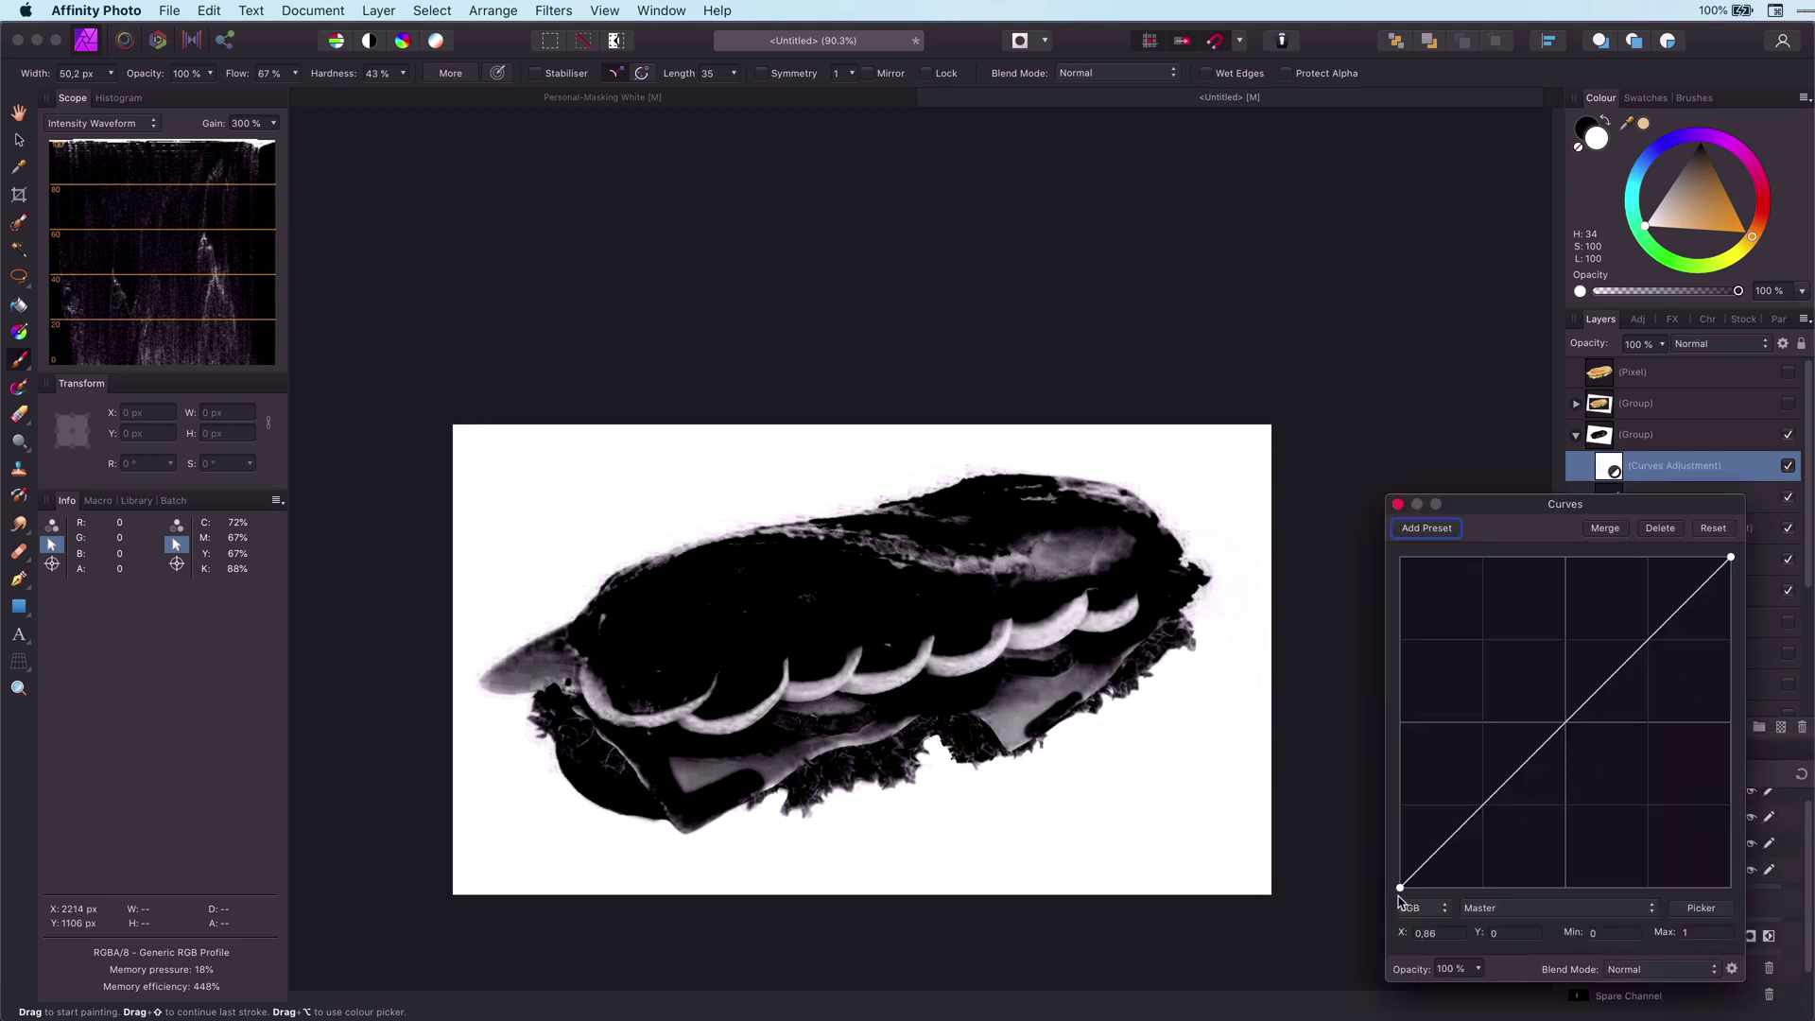
left_click_drag(1401, 888, 1688, 887)
left_click(1398, 504)
scroll(1052, 640, "up", 3)
left_click_drag(934, 784, 988, 642)
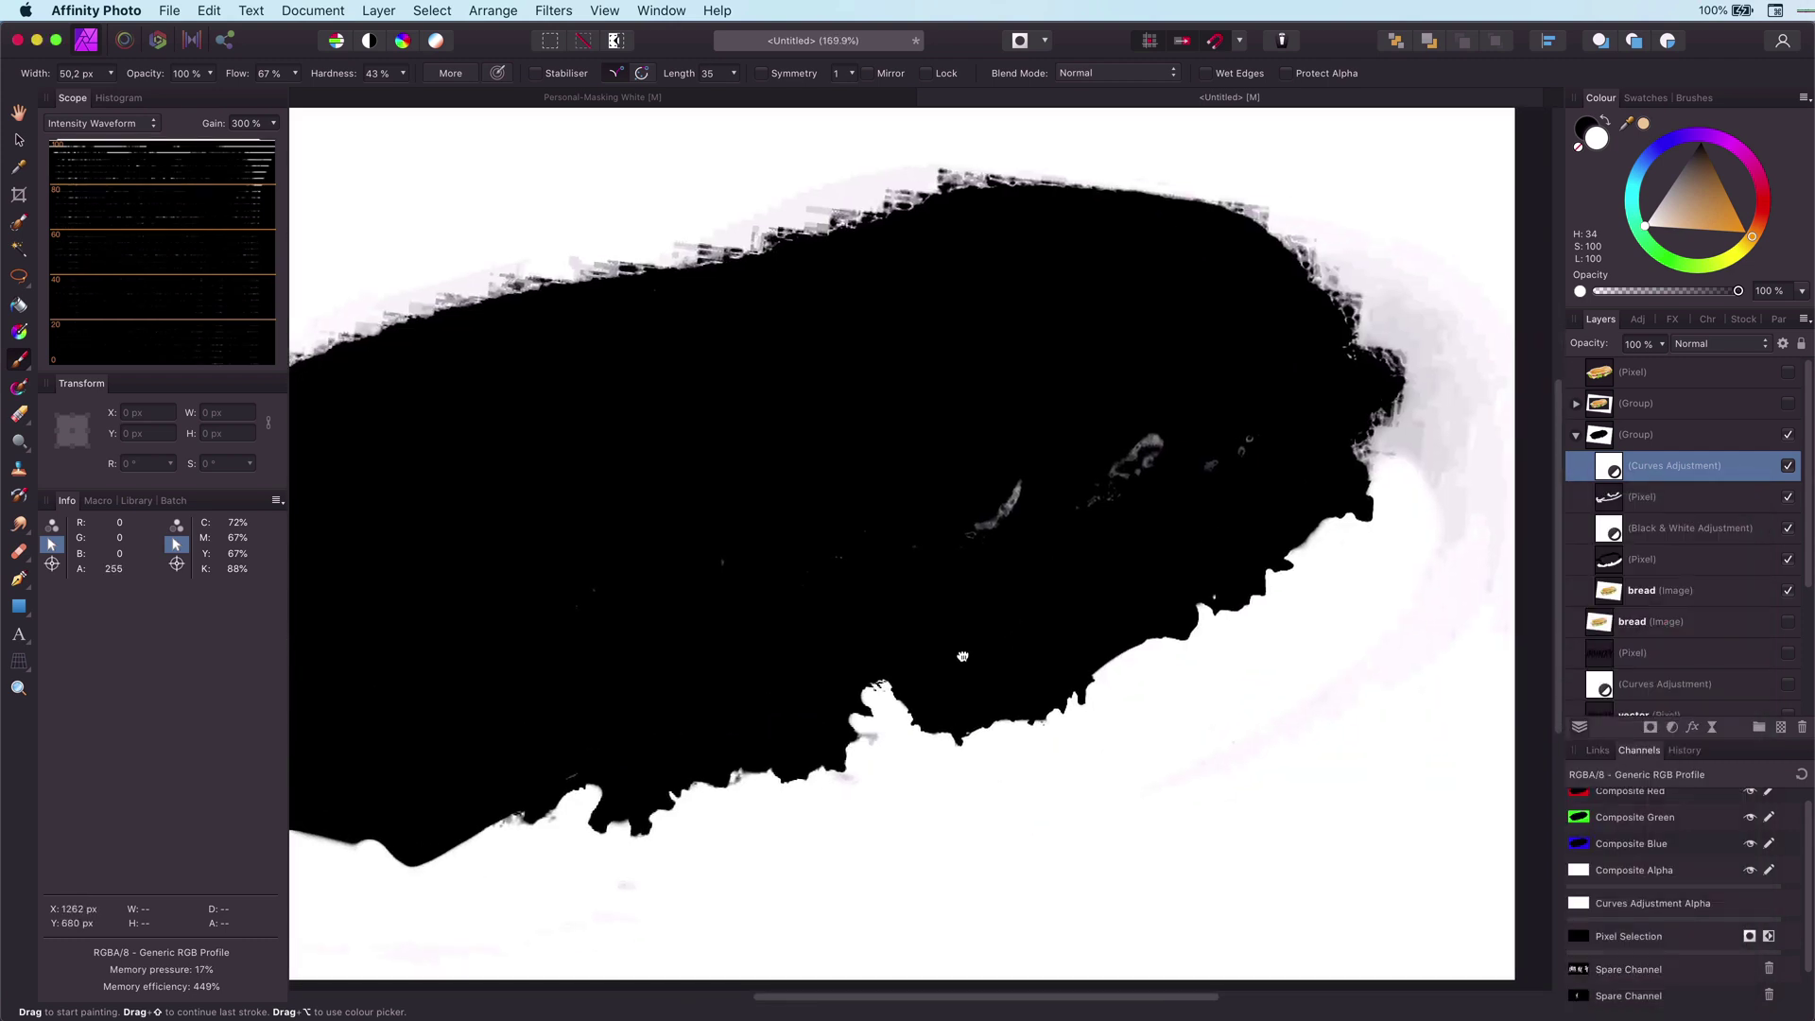
Step: Add an Overlay pixel layer and paint white around the outside of the silhouette with a 153.5 px brush
left_click(1780, 727)
left_click(1716, 343)
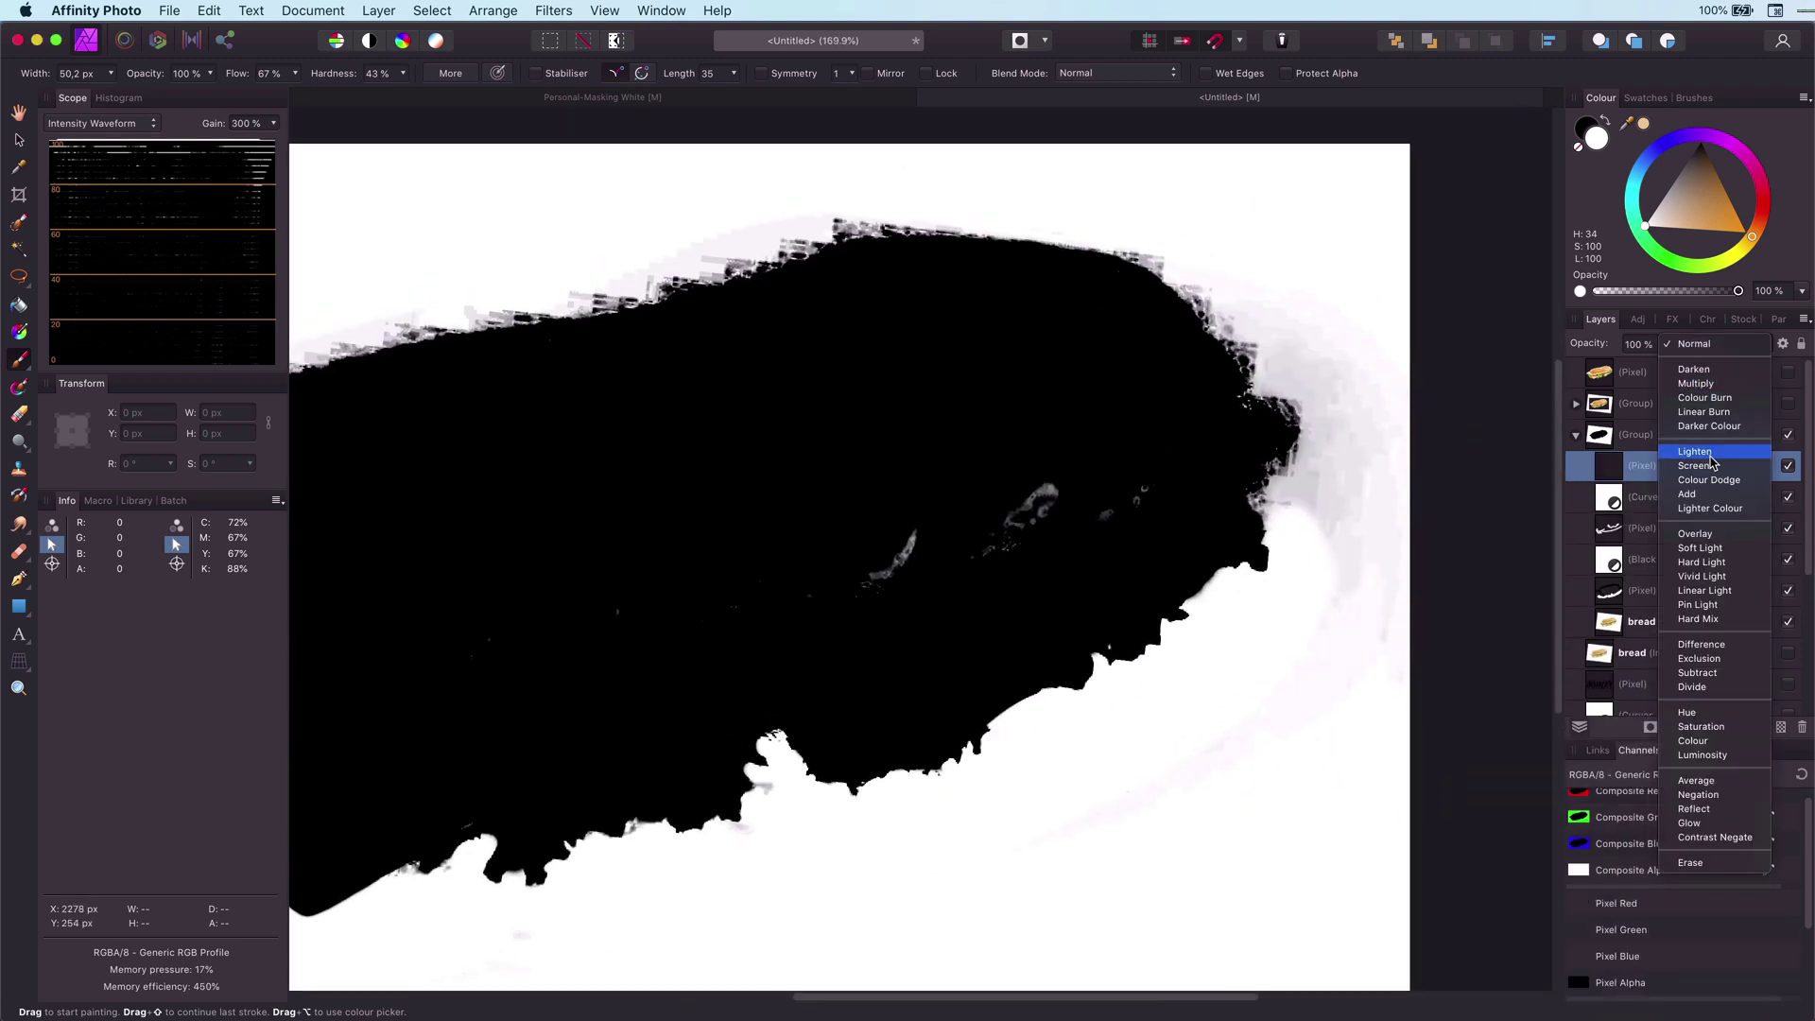
left_click(1711, 534)
left_click_drag(1333, 643, 1321, 426)
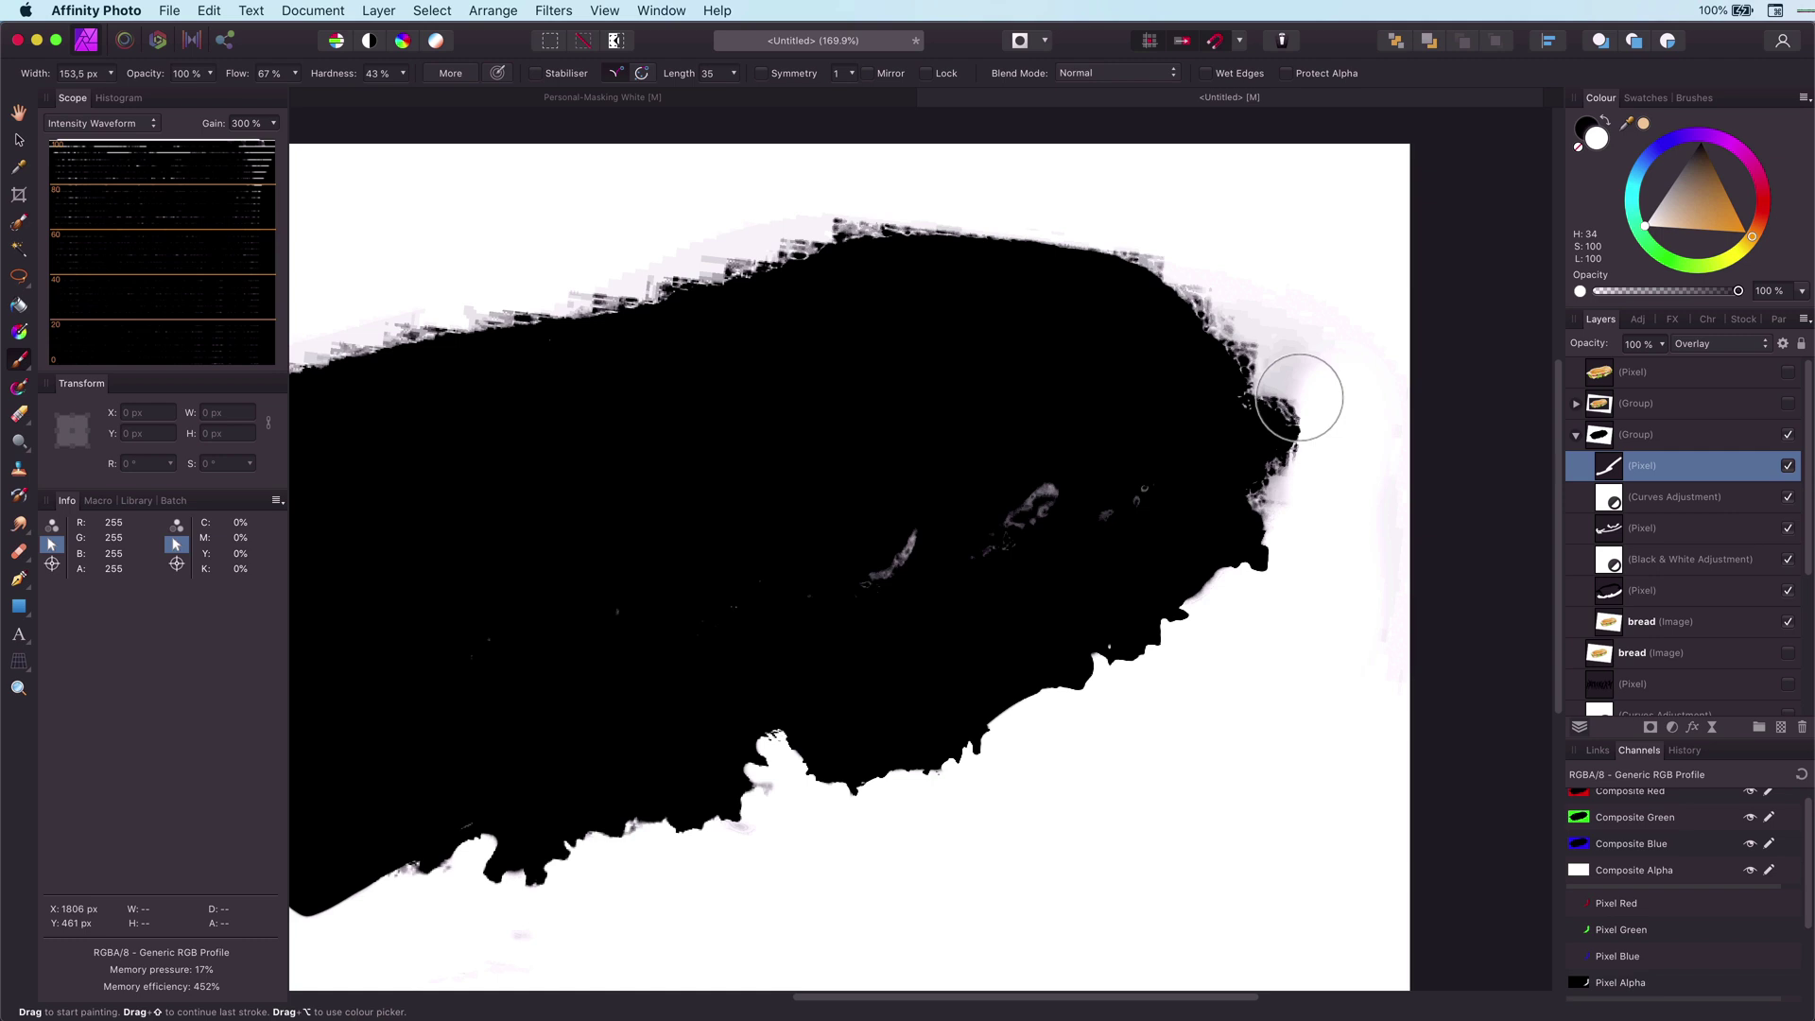
left_click_drag(1163, 244, 1365, 615)
left_click_drag(873, 213, 420, 304)
mouse_move(878, 671)
left_mouse_down()
mouse_move(1183, 498)
mouse_move(948, 576)
mouse_move(639, 634)
left_mouse_up()
mouse_move(741, 365)
left_mouse_down()
mouse_move(527, 493)
mouse_move(419, 719)
mouse_move(473, 770)
mouse_move(507, 555)
left_mouse_up()
Step: Paint black over the light spots inside the silhouette
left_click_drag(1683, 180, 1696, 112)
mouse_move(1499, 537)
left_mouse_down()
mouse_move(1358, 557)
mouse_move(1261, 658)
left_mouse_up()
left_click_drag(1379, 481, 1112, 515)
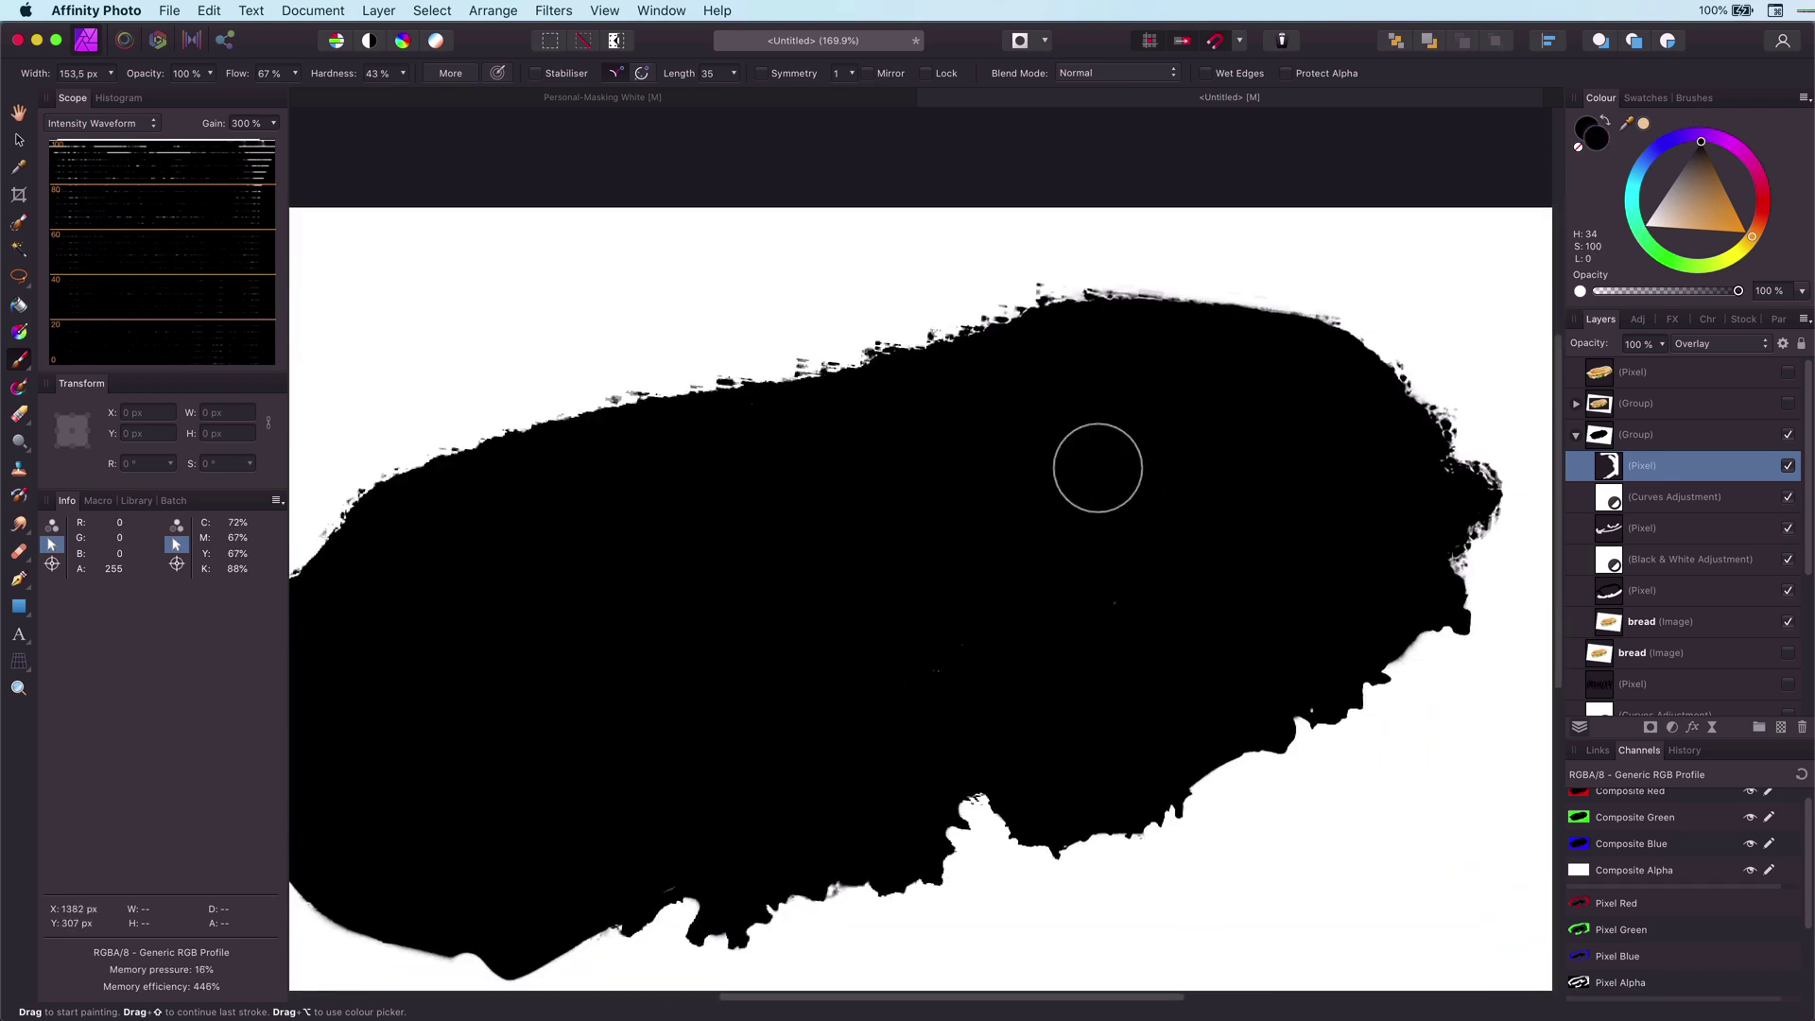
scroll(804, 756, "down", 3)
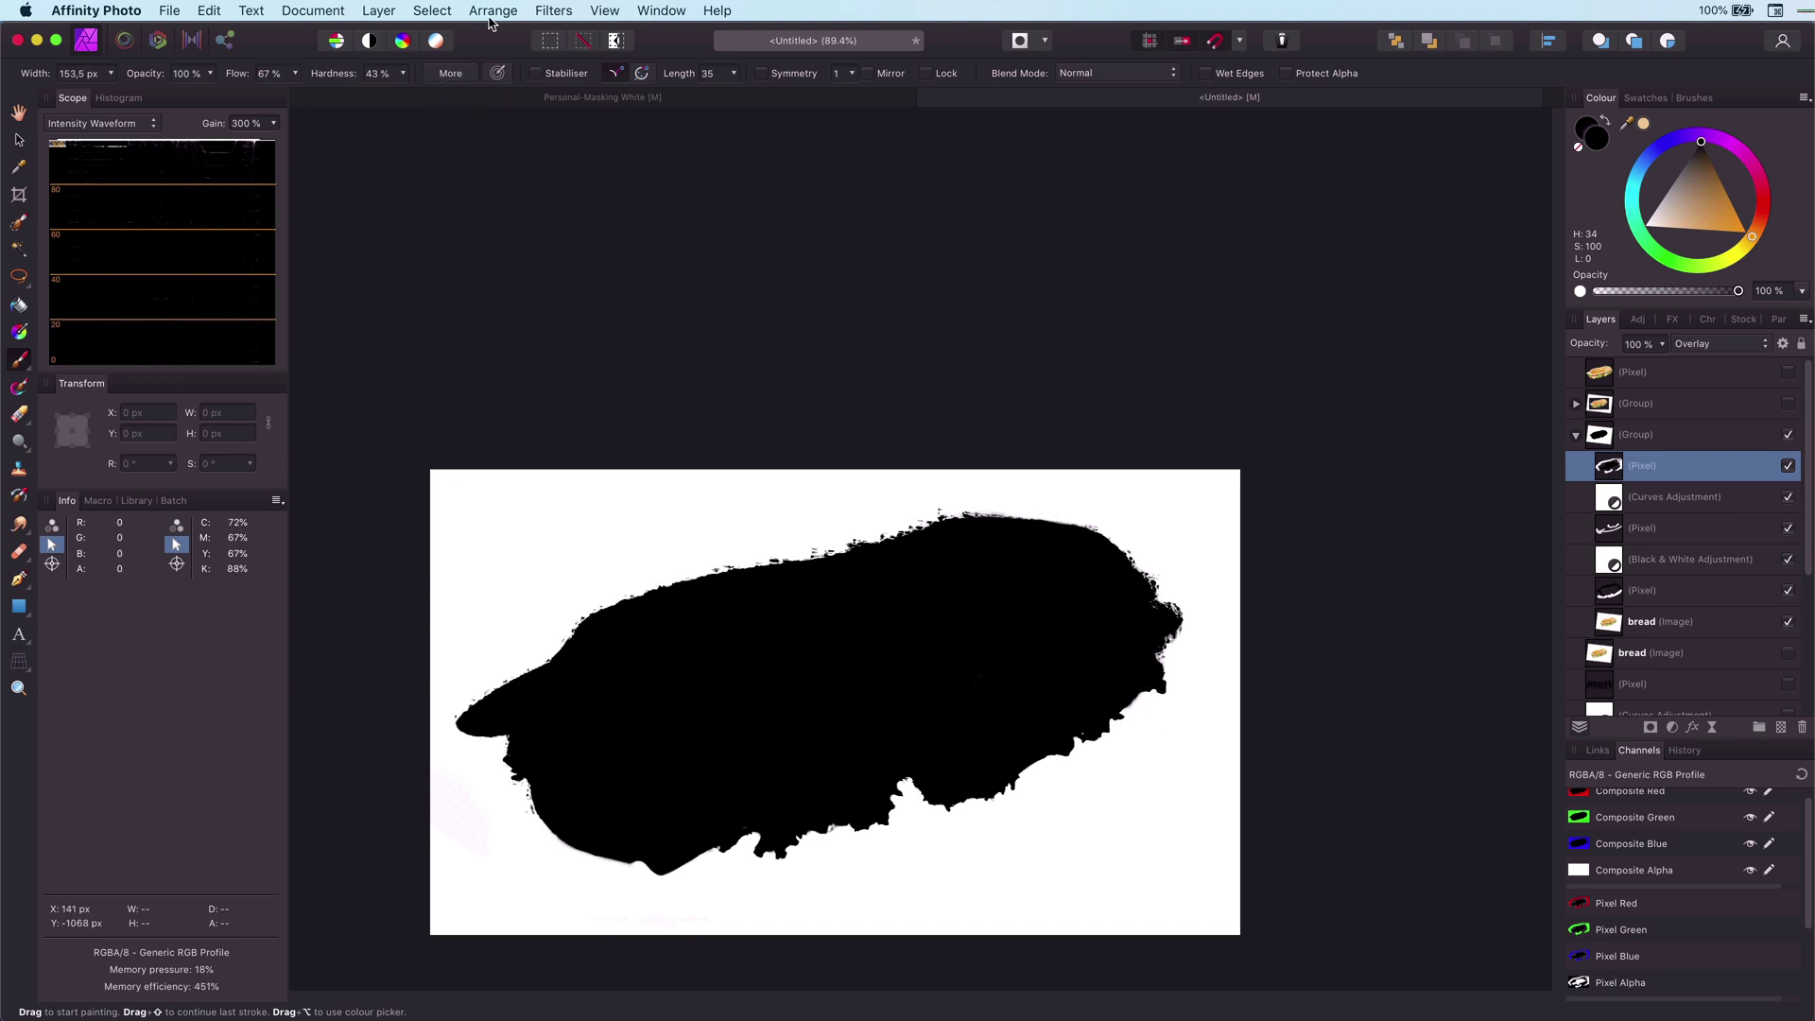
Step: Merge the visible layers into a new pixel layer, and collapse and hide the adjustment group beneath it
right_click(1601, 440)
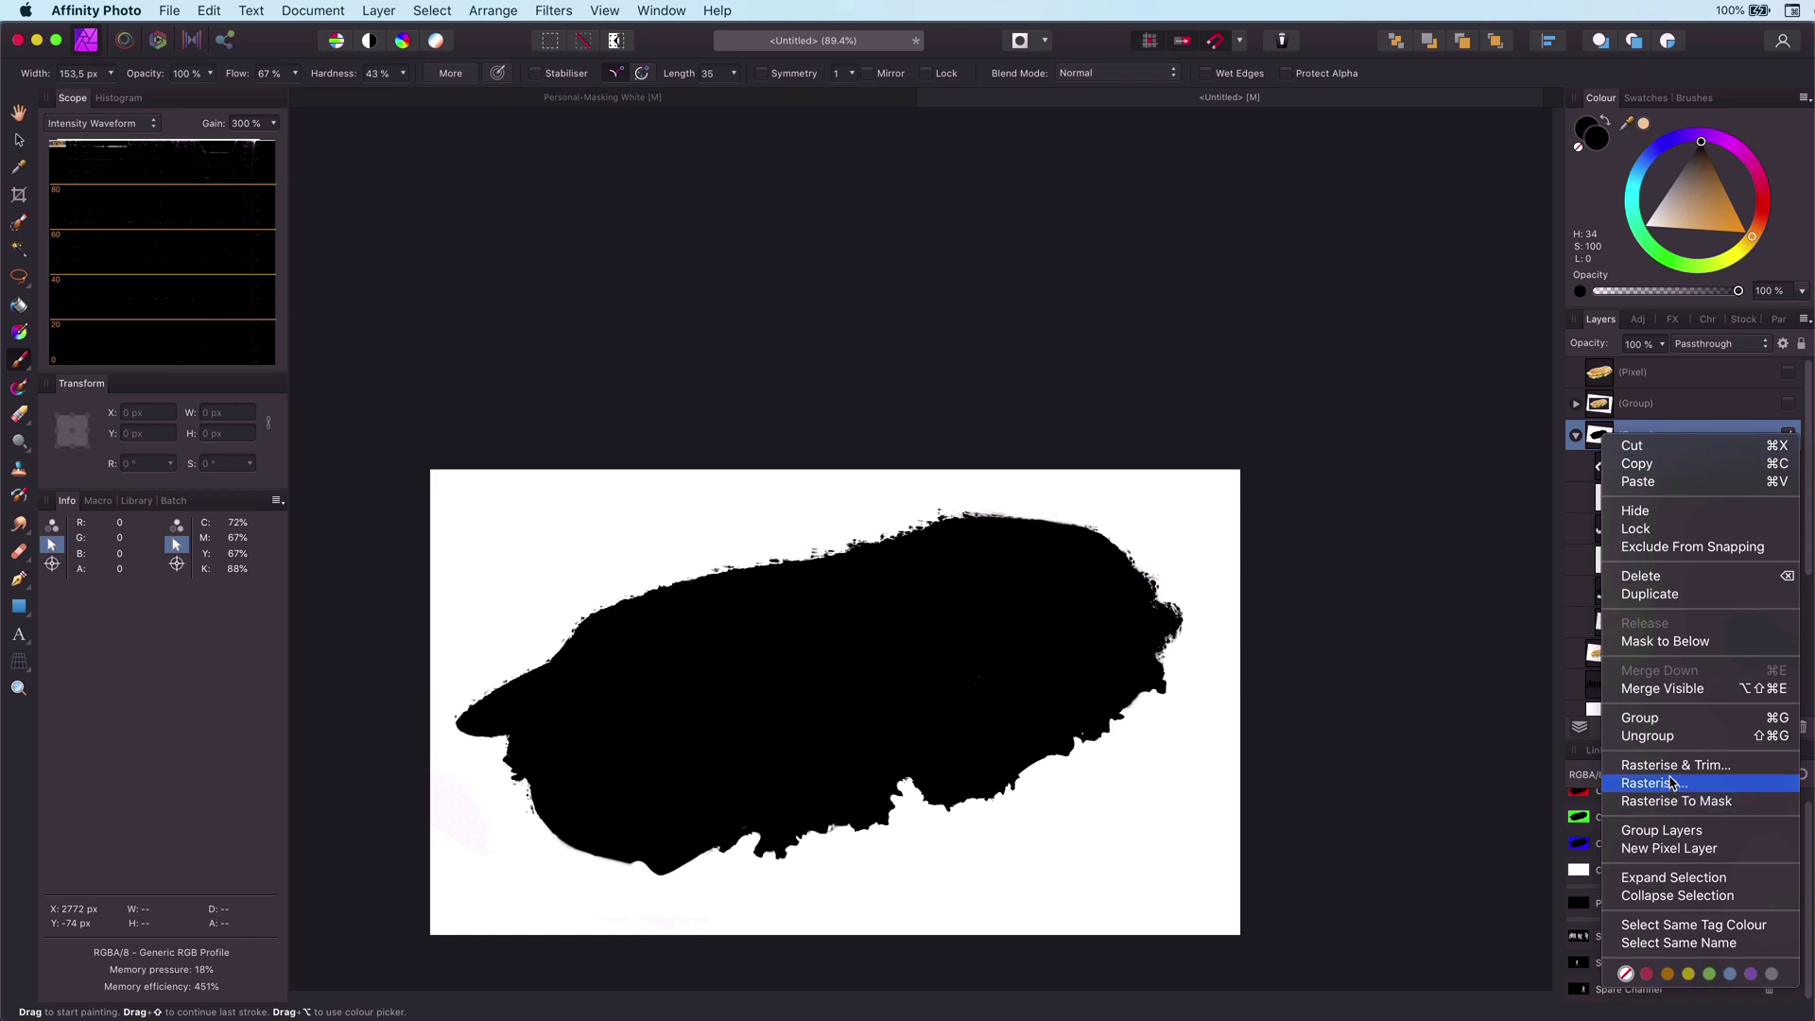
left_click(1683, 687)
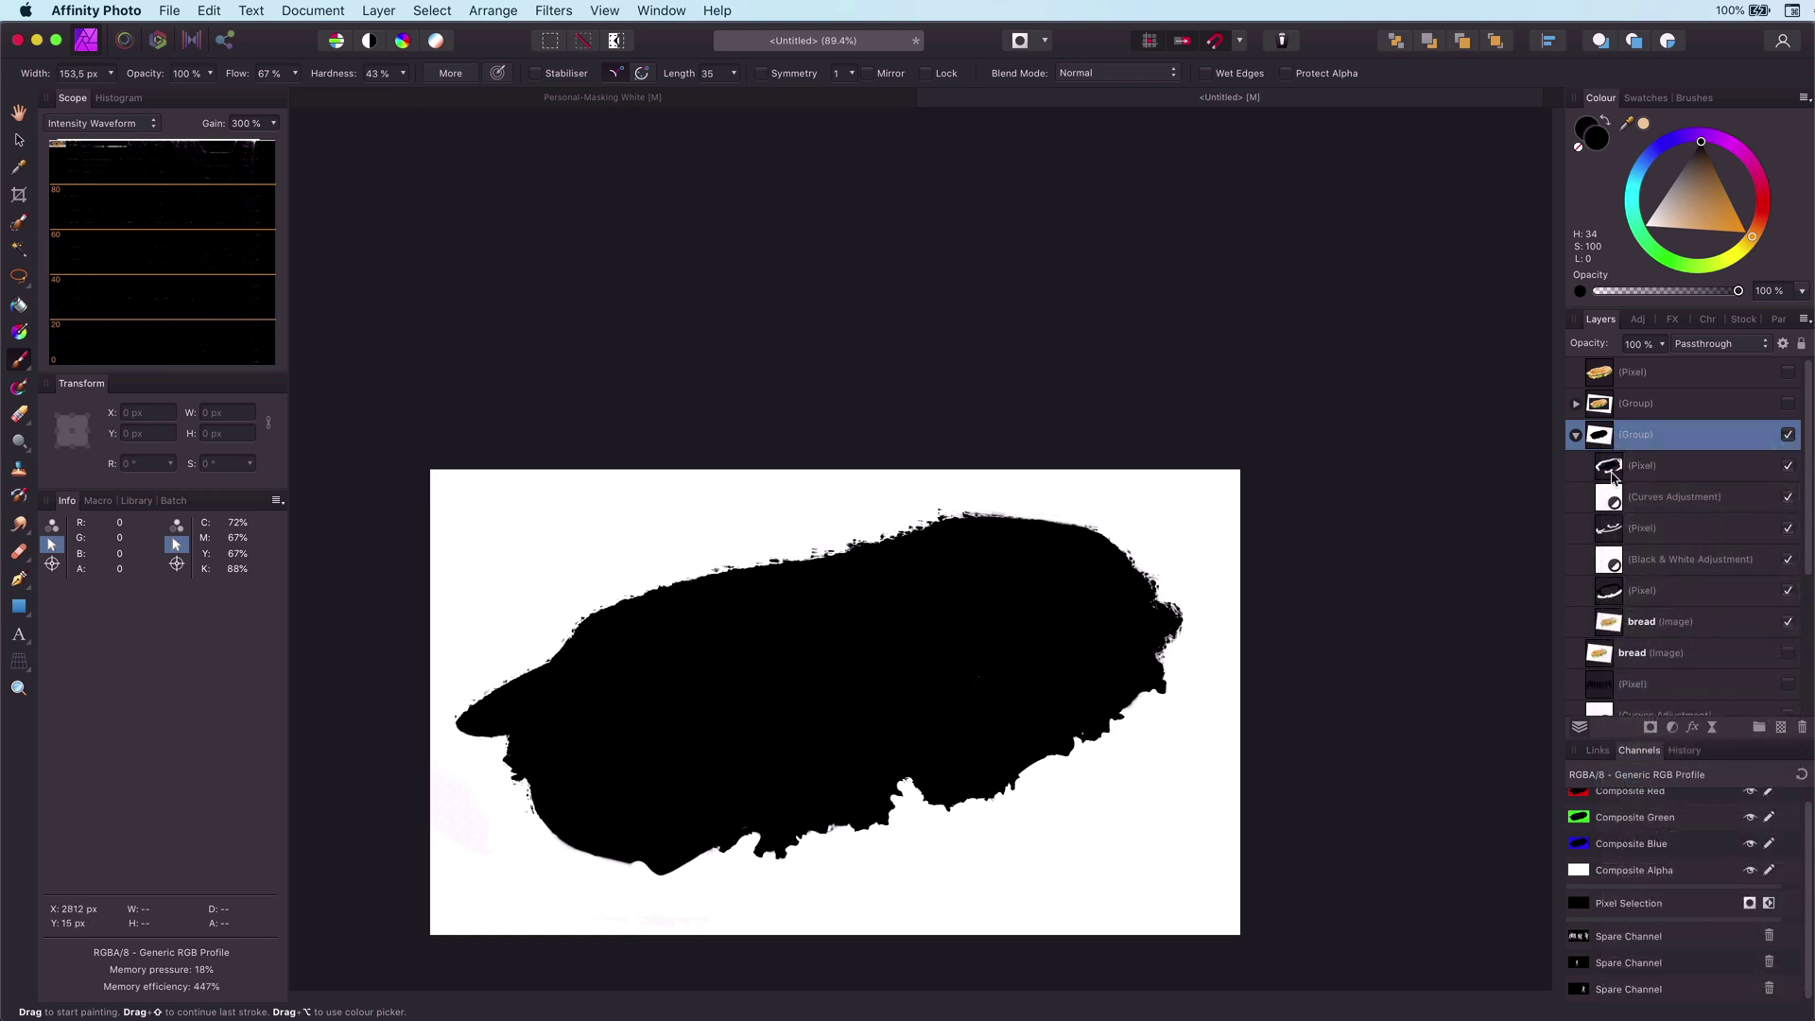
scroll(876, 716, "down", 3)
scroll(876, 716, "up", 7)
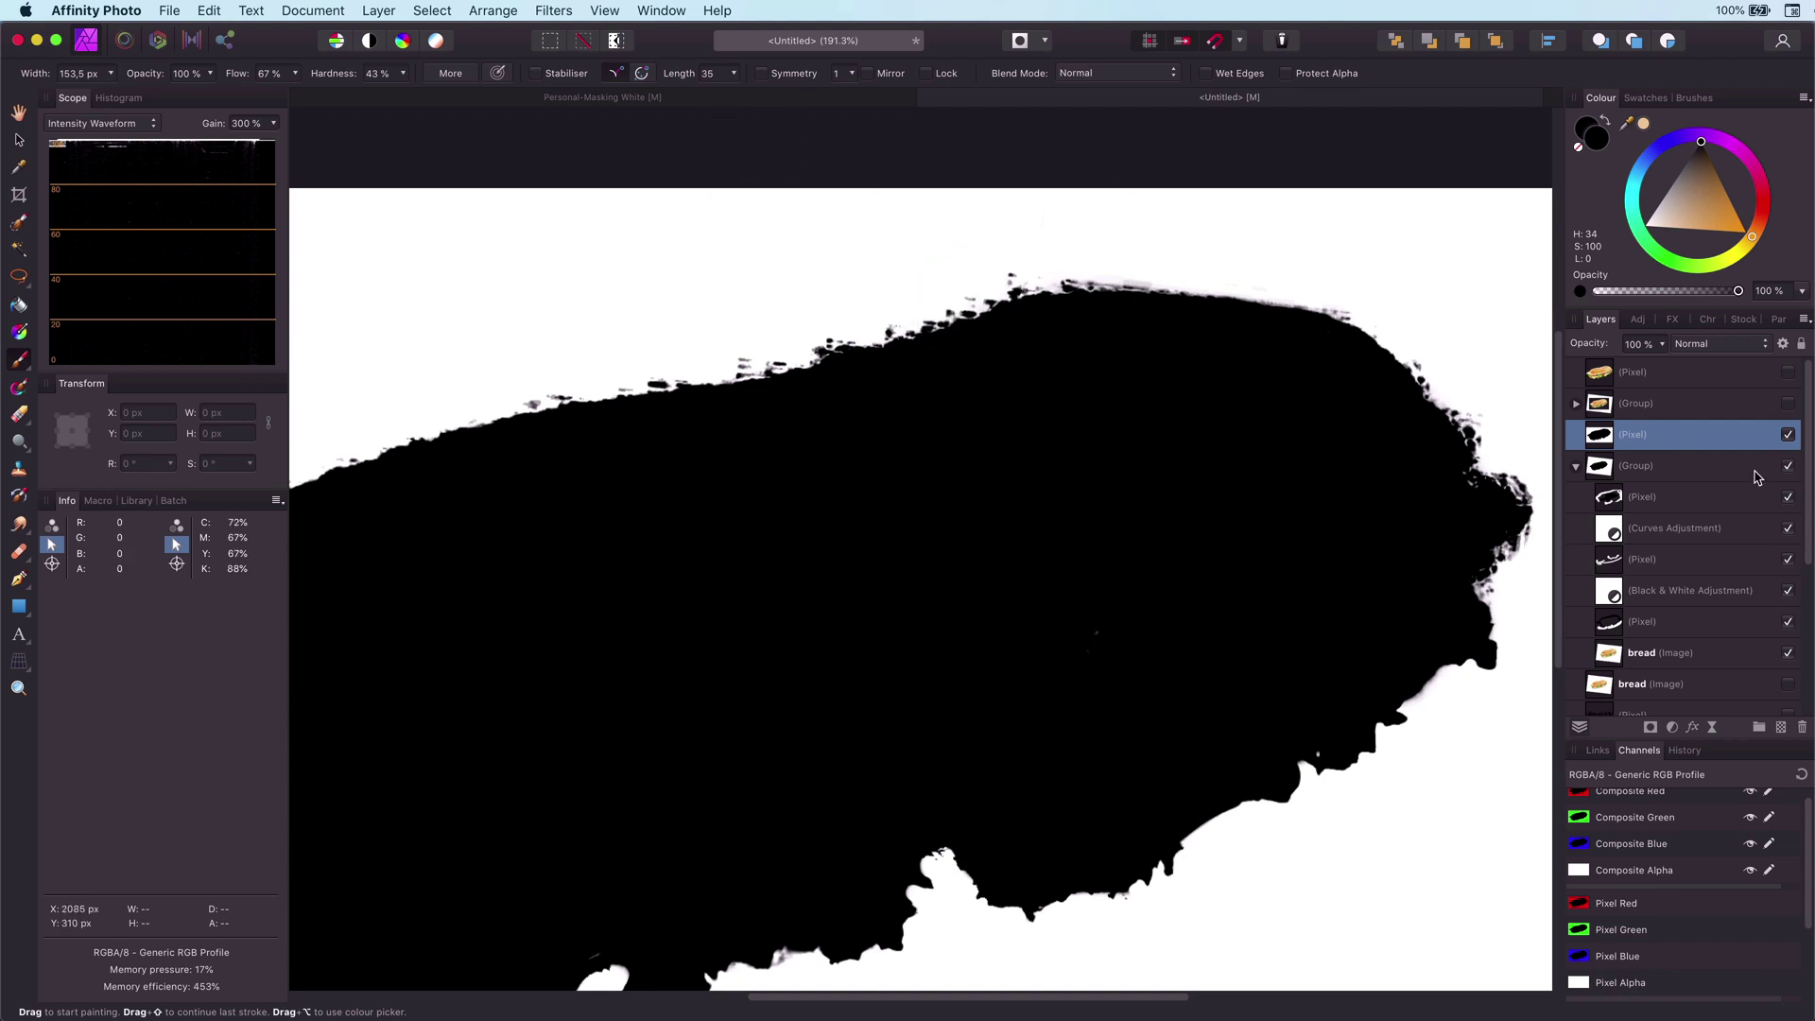
left_click(1576, 466)
left_click(1787, 466)
left_click(1788, 434)
left_click(1788, 434)
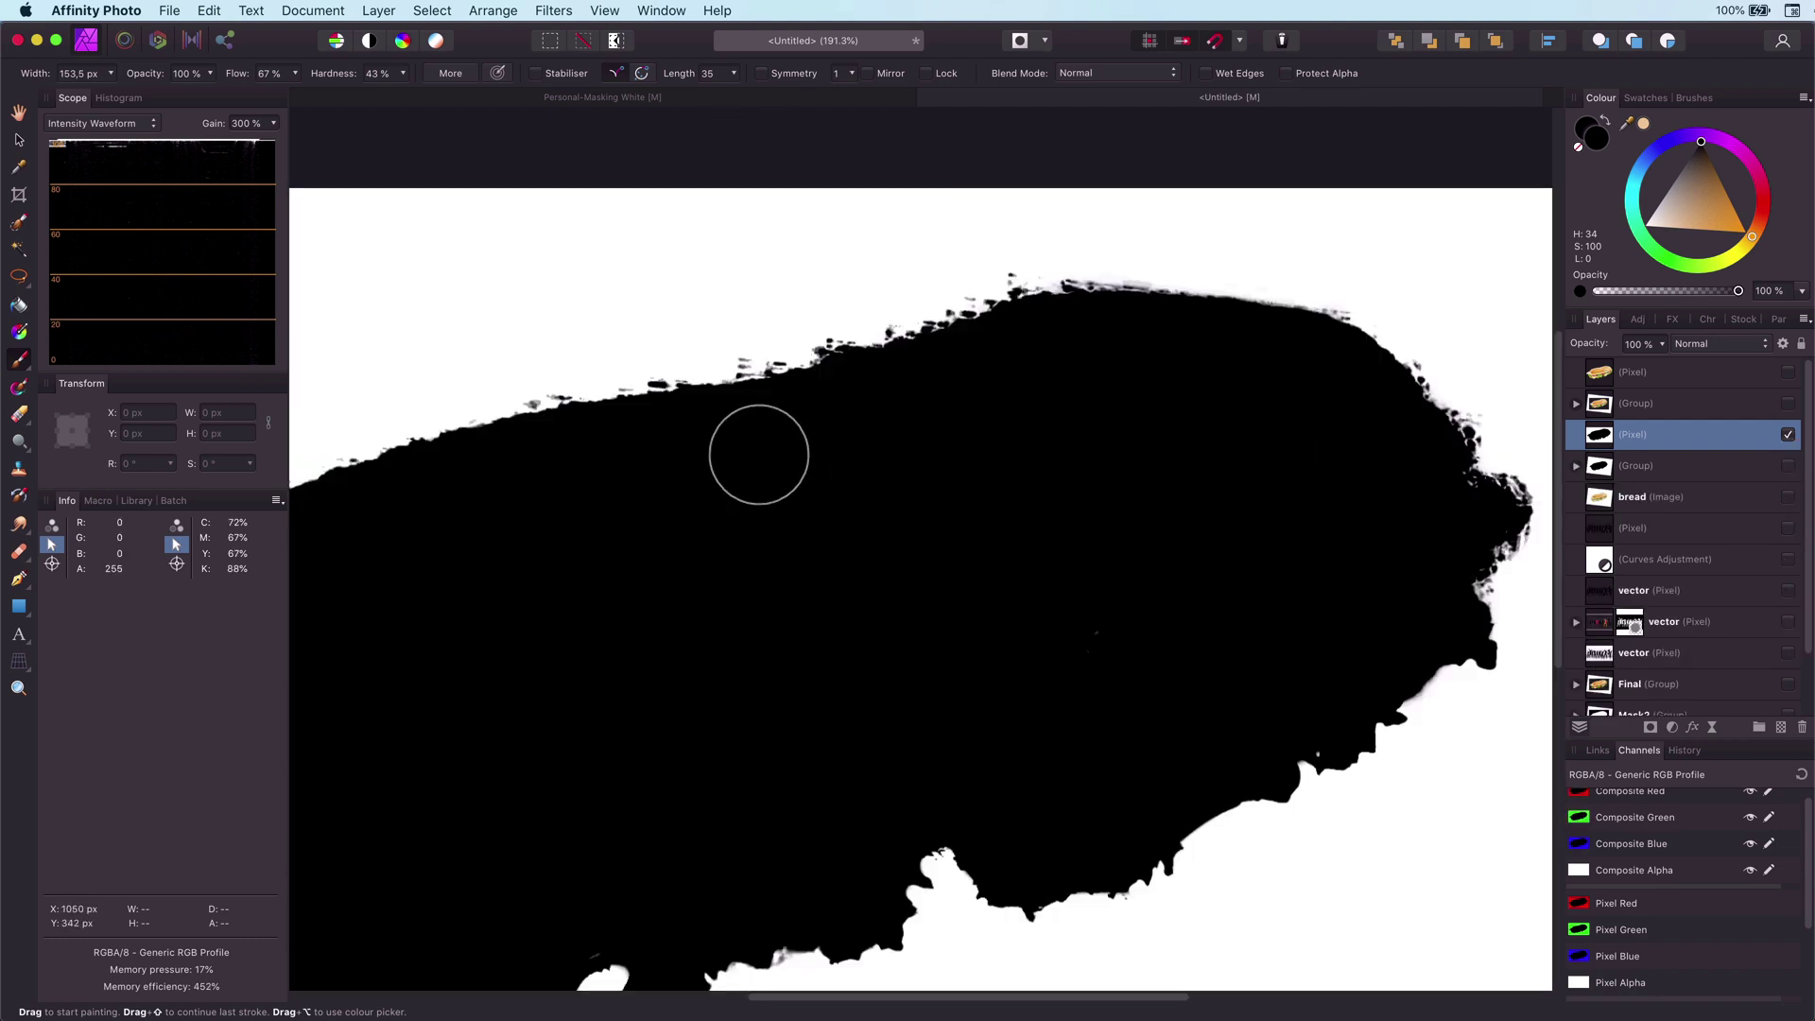
Step: Select the black silhouette by sampled colour with a 59% tolerance and the RGB Cube model
left_click(450, 10)
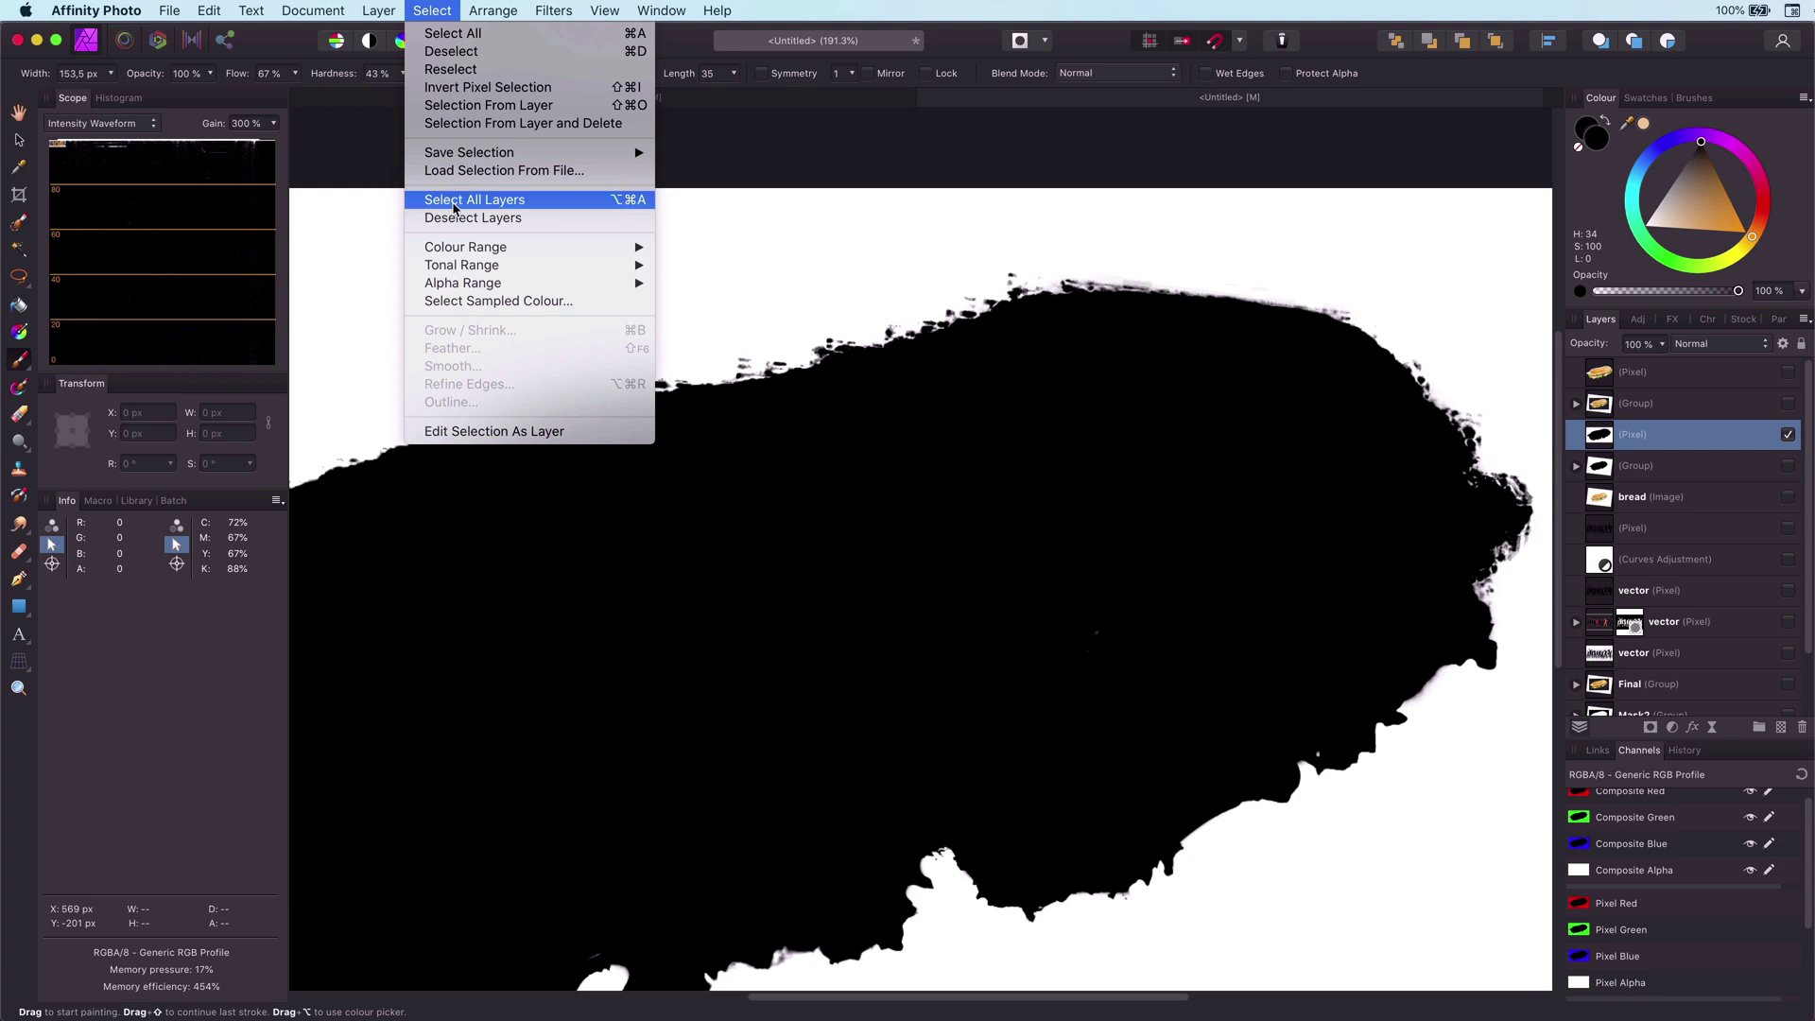
left_click(467, 301)
left_click_drag(1076, 473, 1428, 941)
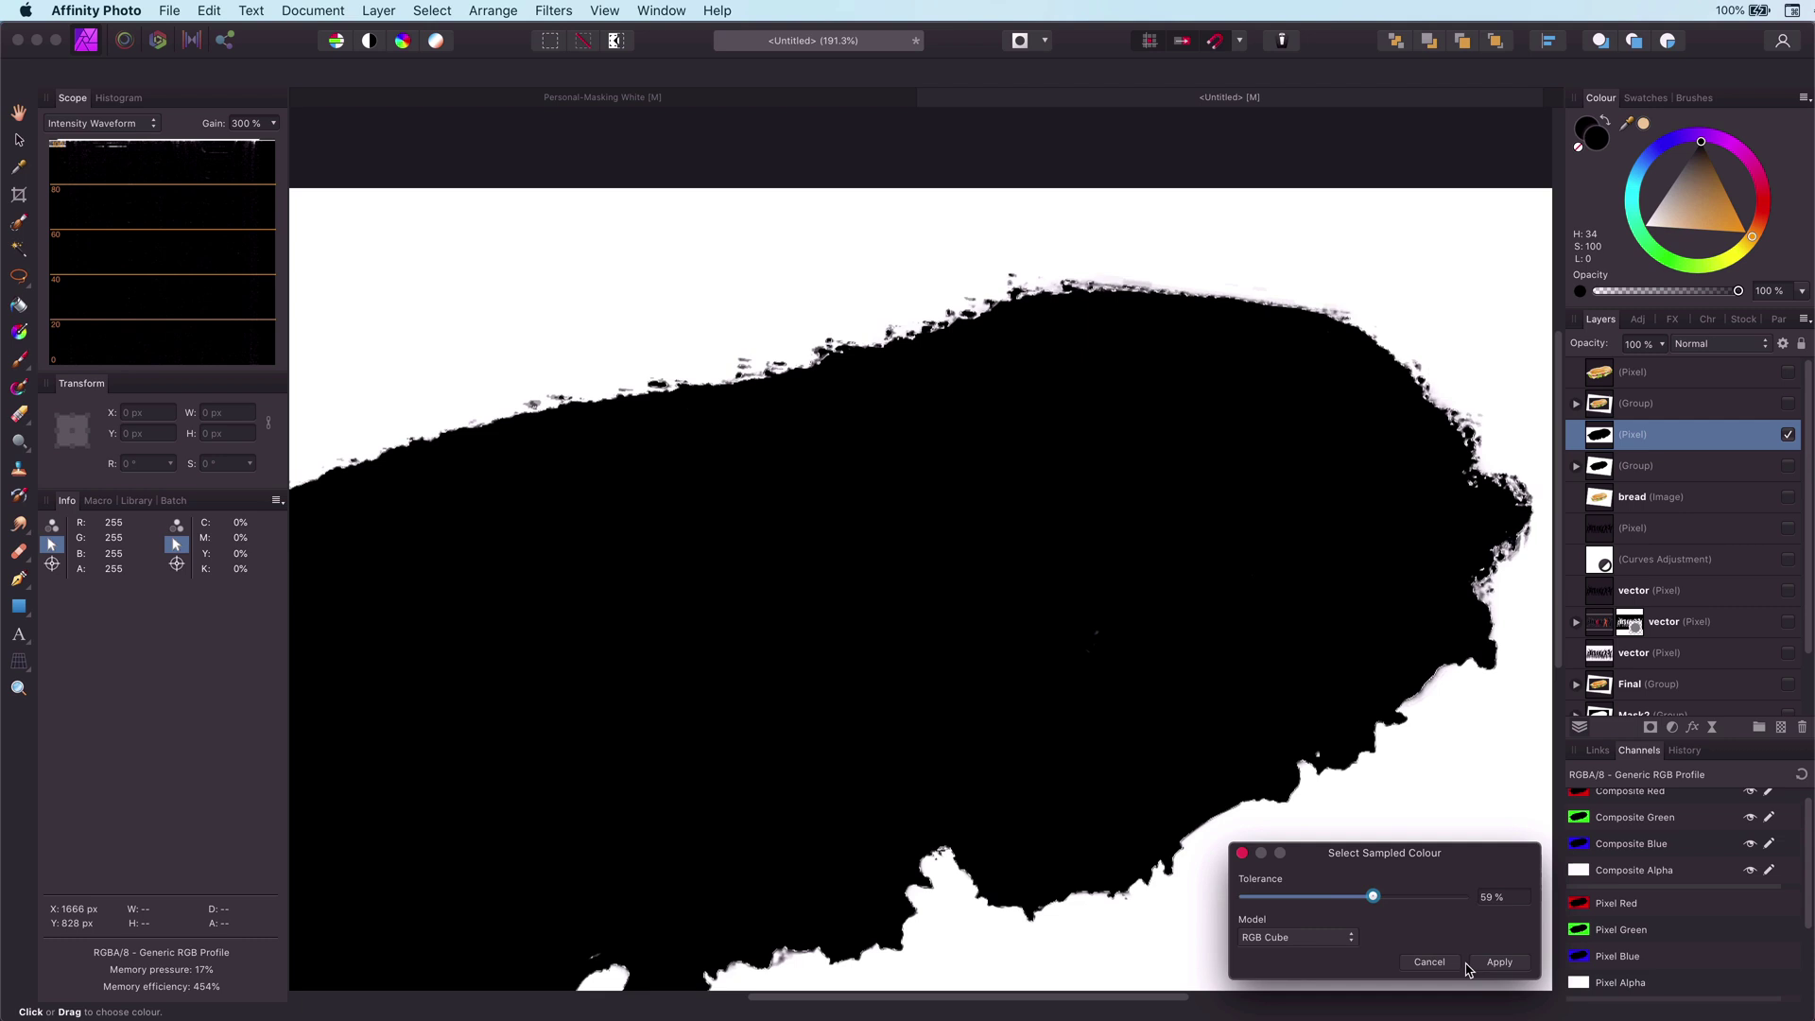
left_click(1500, 961)
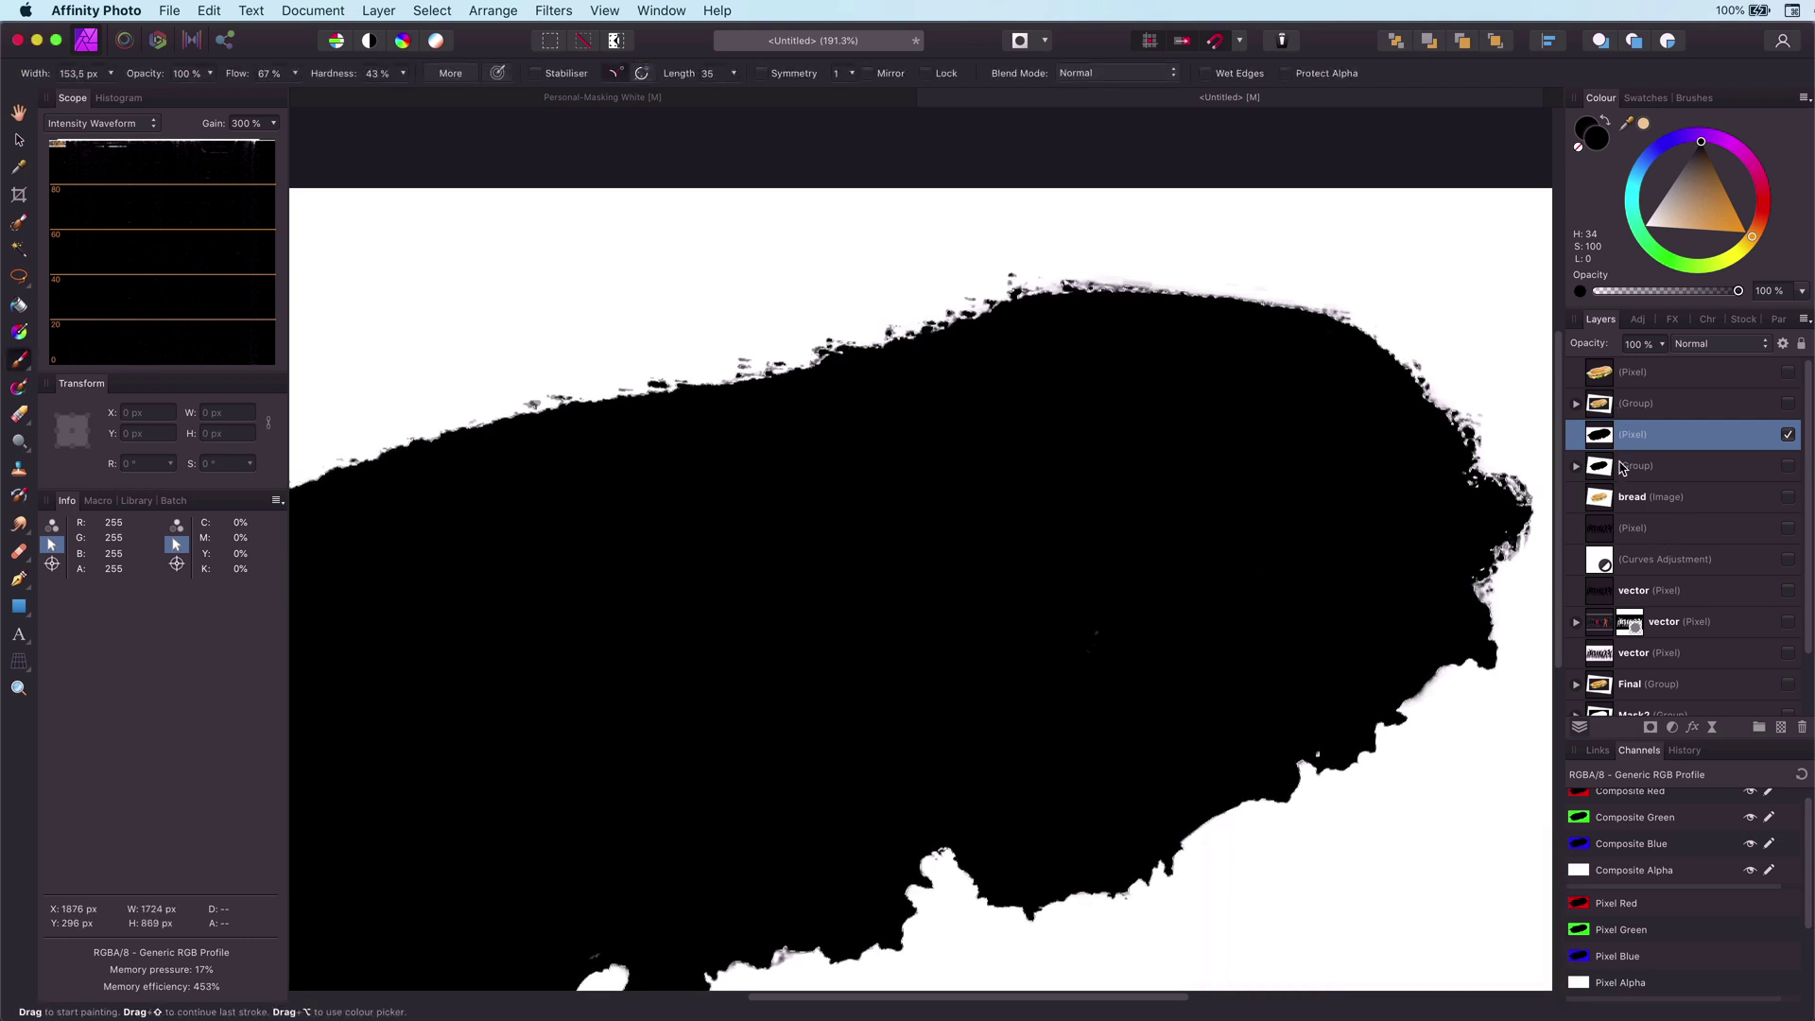
Step: Hide the merged silhouette layer, show the original bread image and mask it with the current selection
scroll(1624, 587, "down", 3)
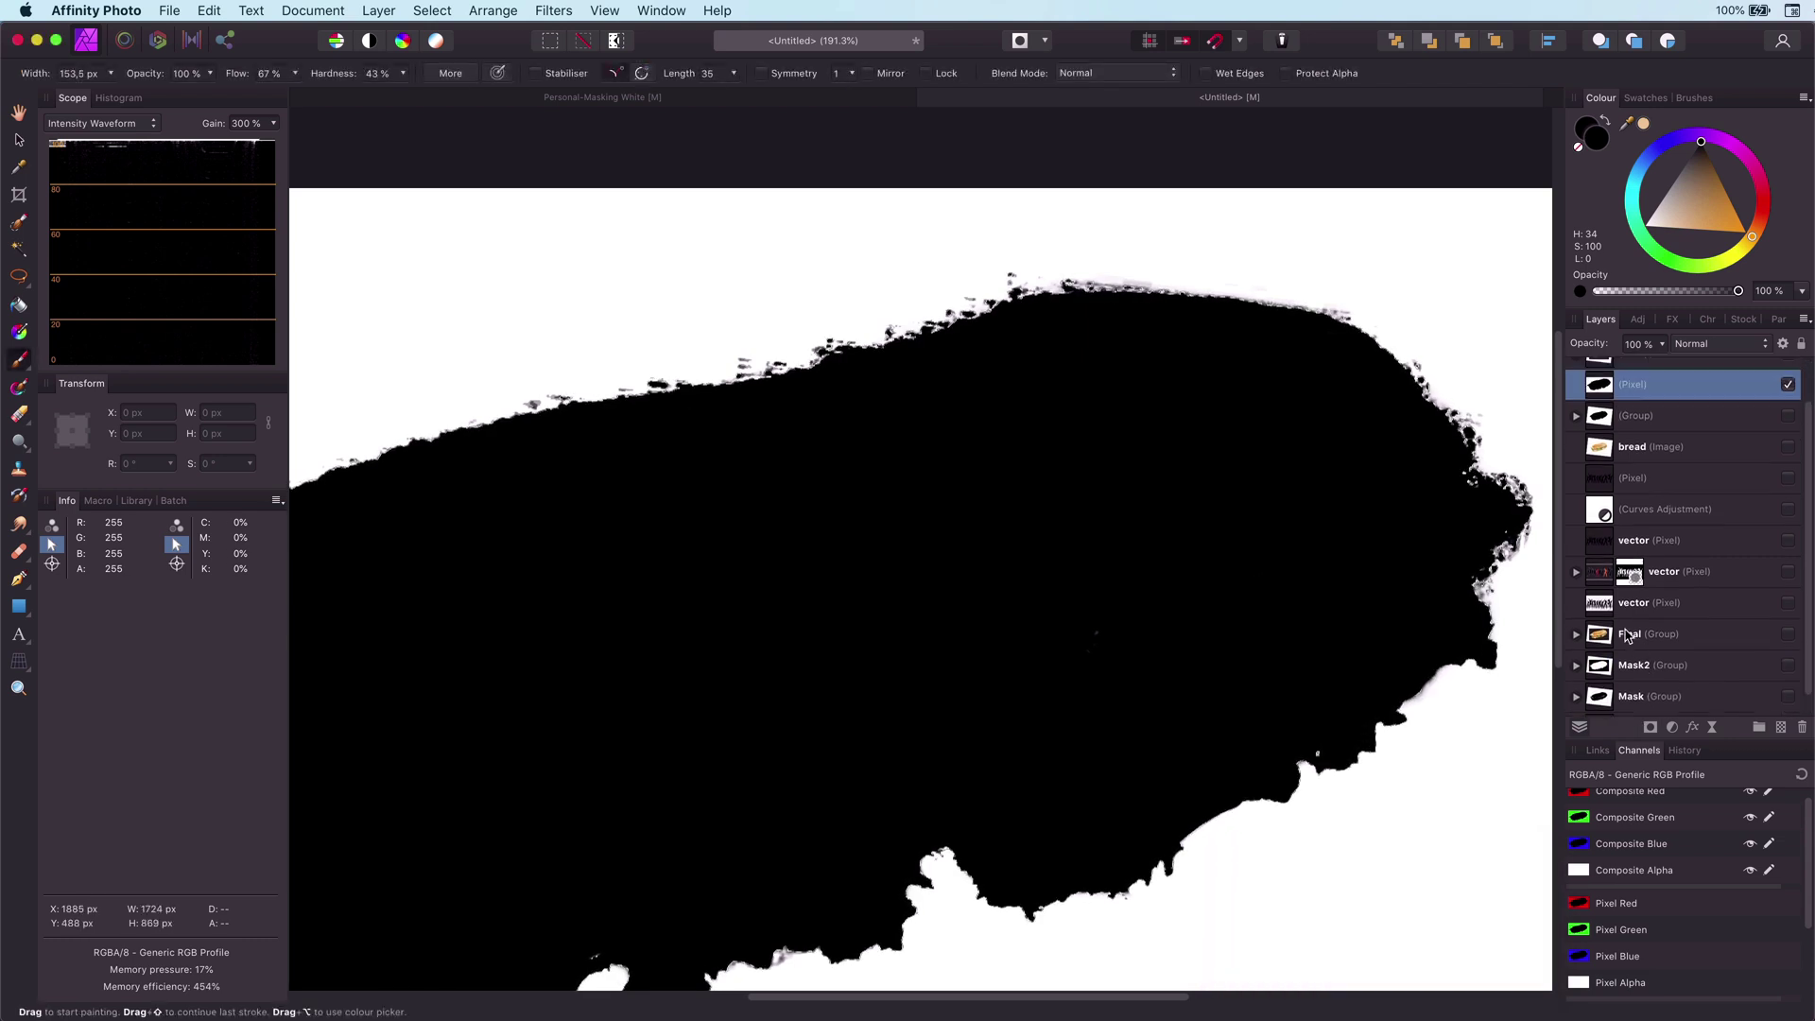
scroll(1626, 632, "up", 1)
left_click(1674, 448)
left_click(1787, 452)
left_click(1787, 392)
scroll(1196, 564, "down", 3)
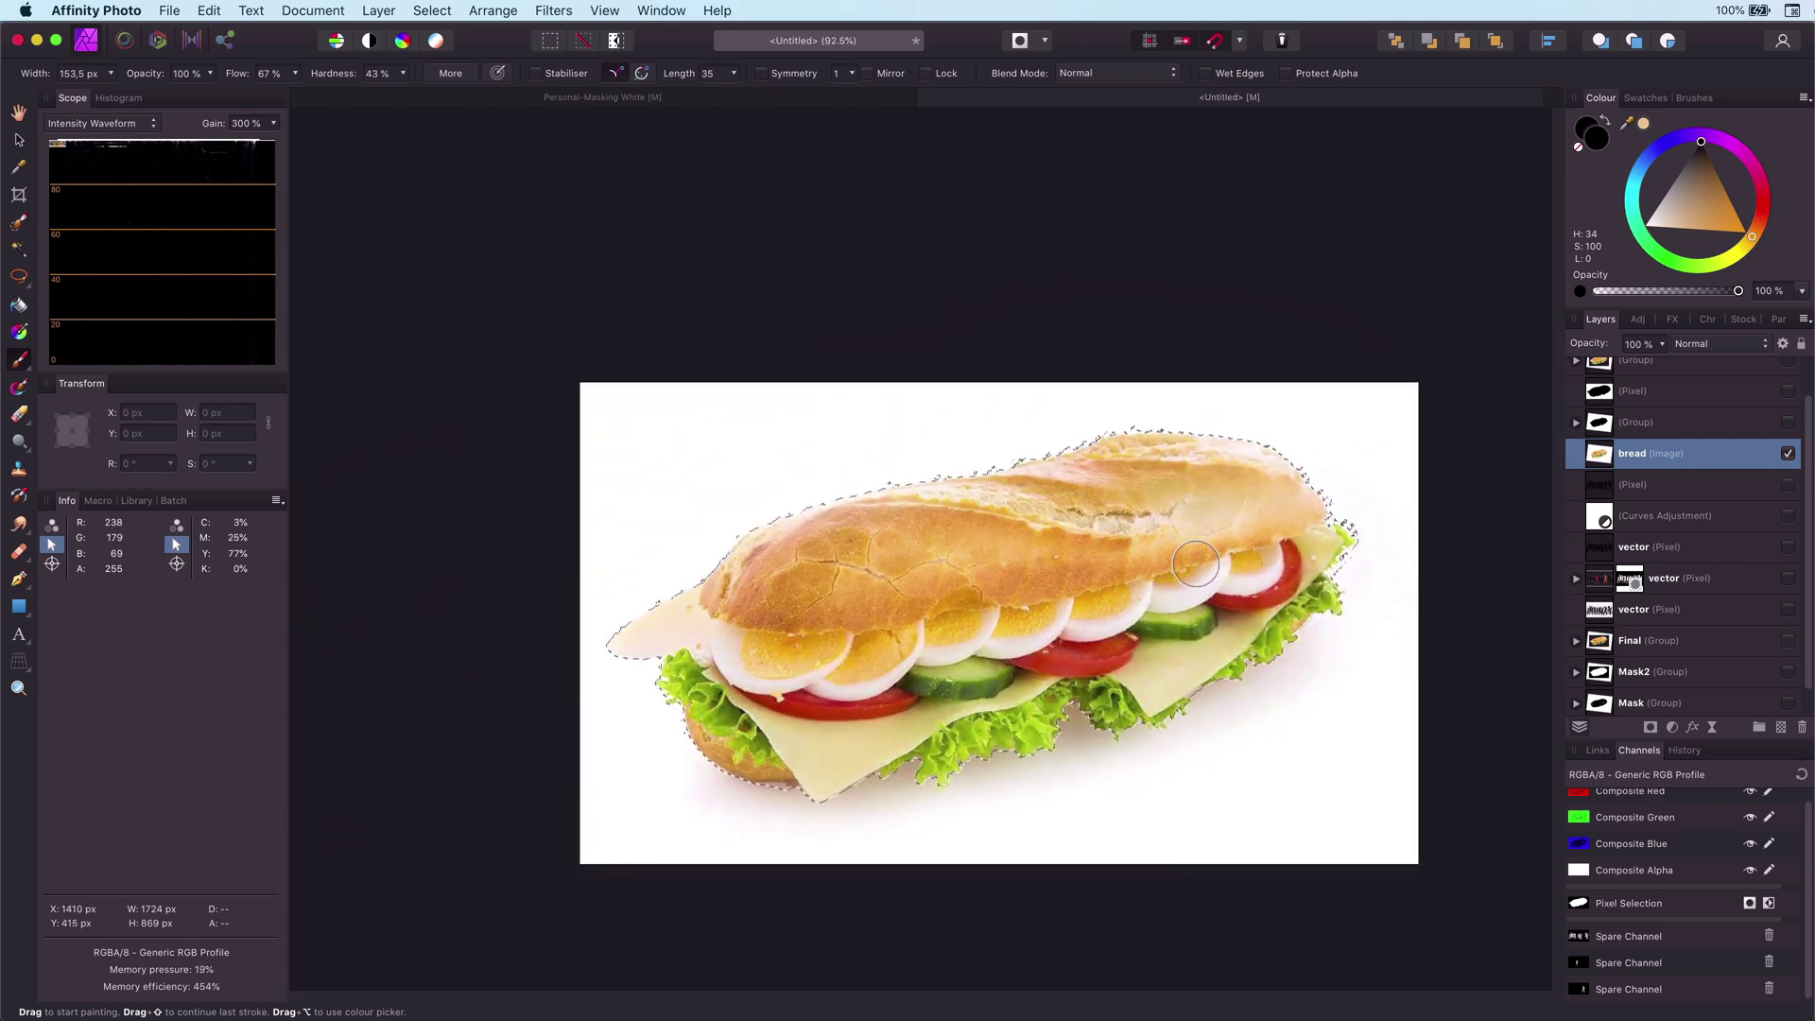
left_click(1650, 729)
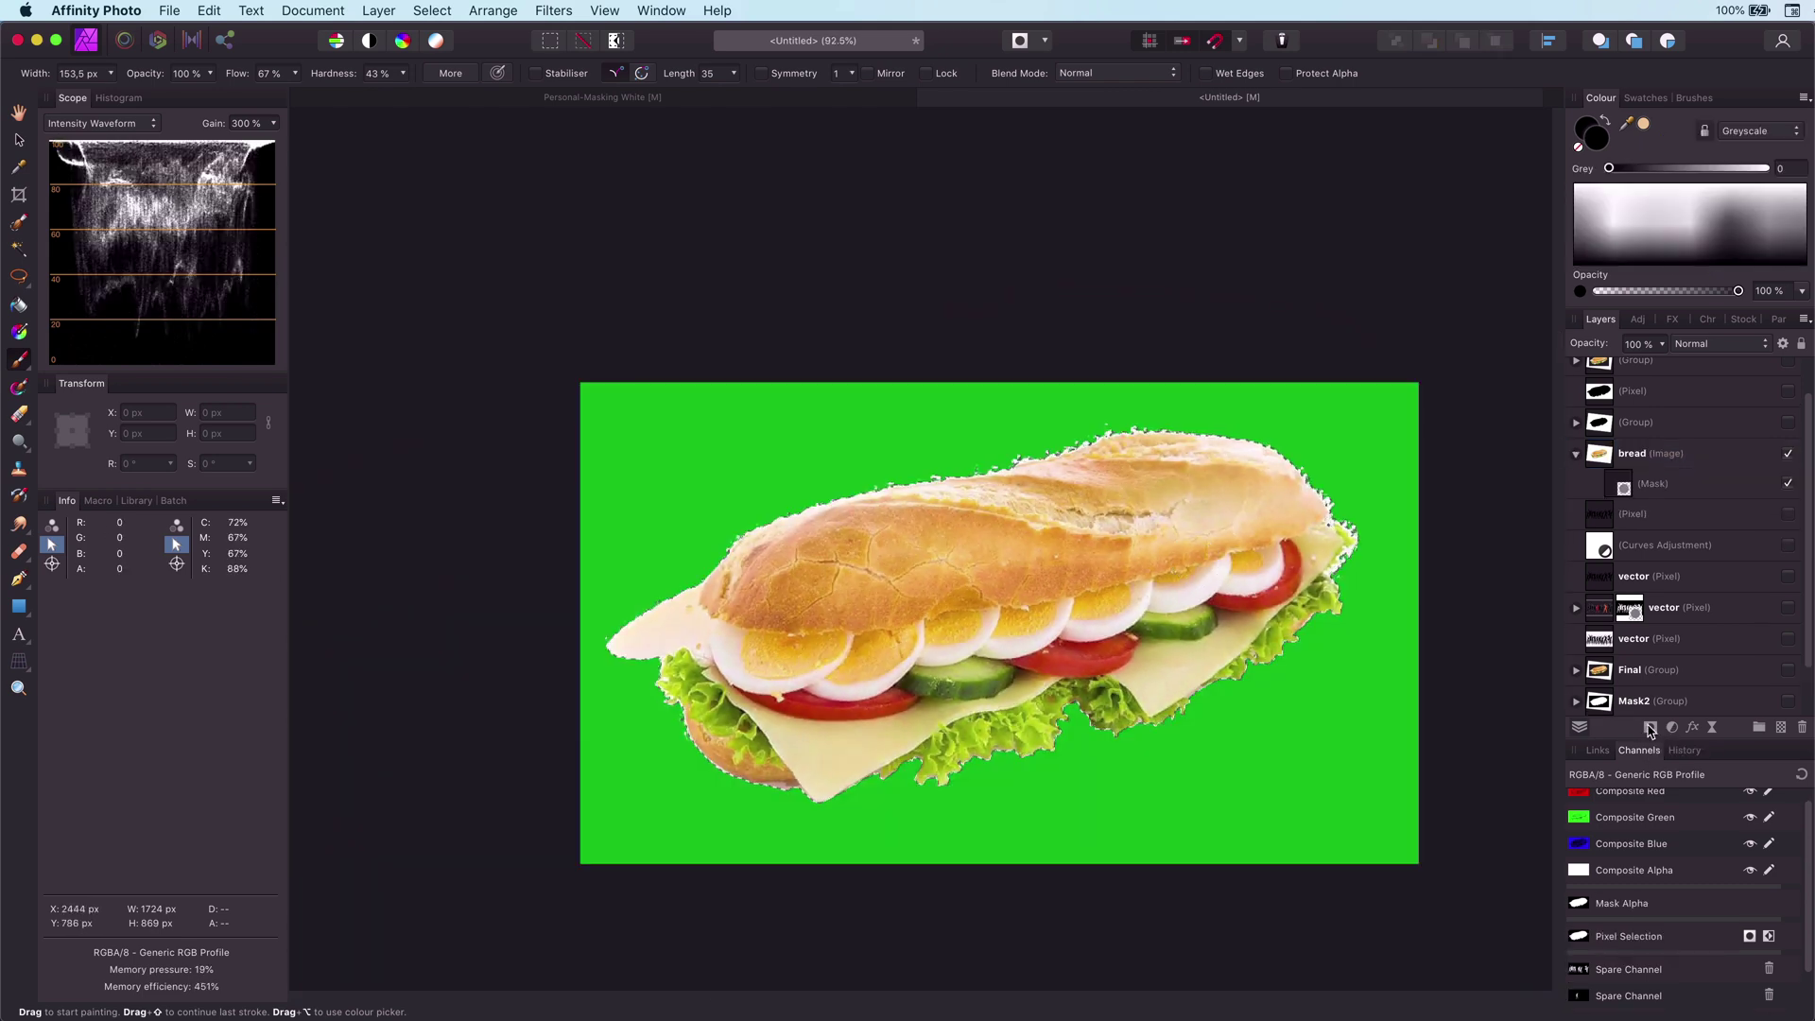
Step: Refine the bread image's mask with matte edges and a 22% border width, output to mask
scroll(882, 635, "up", 3)
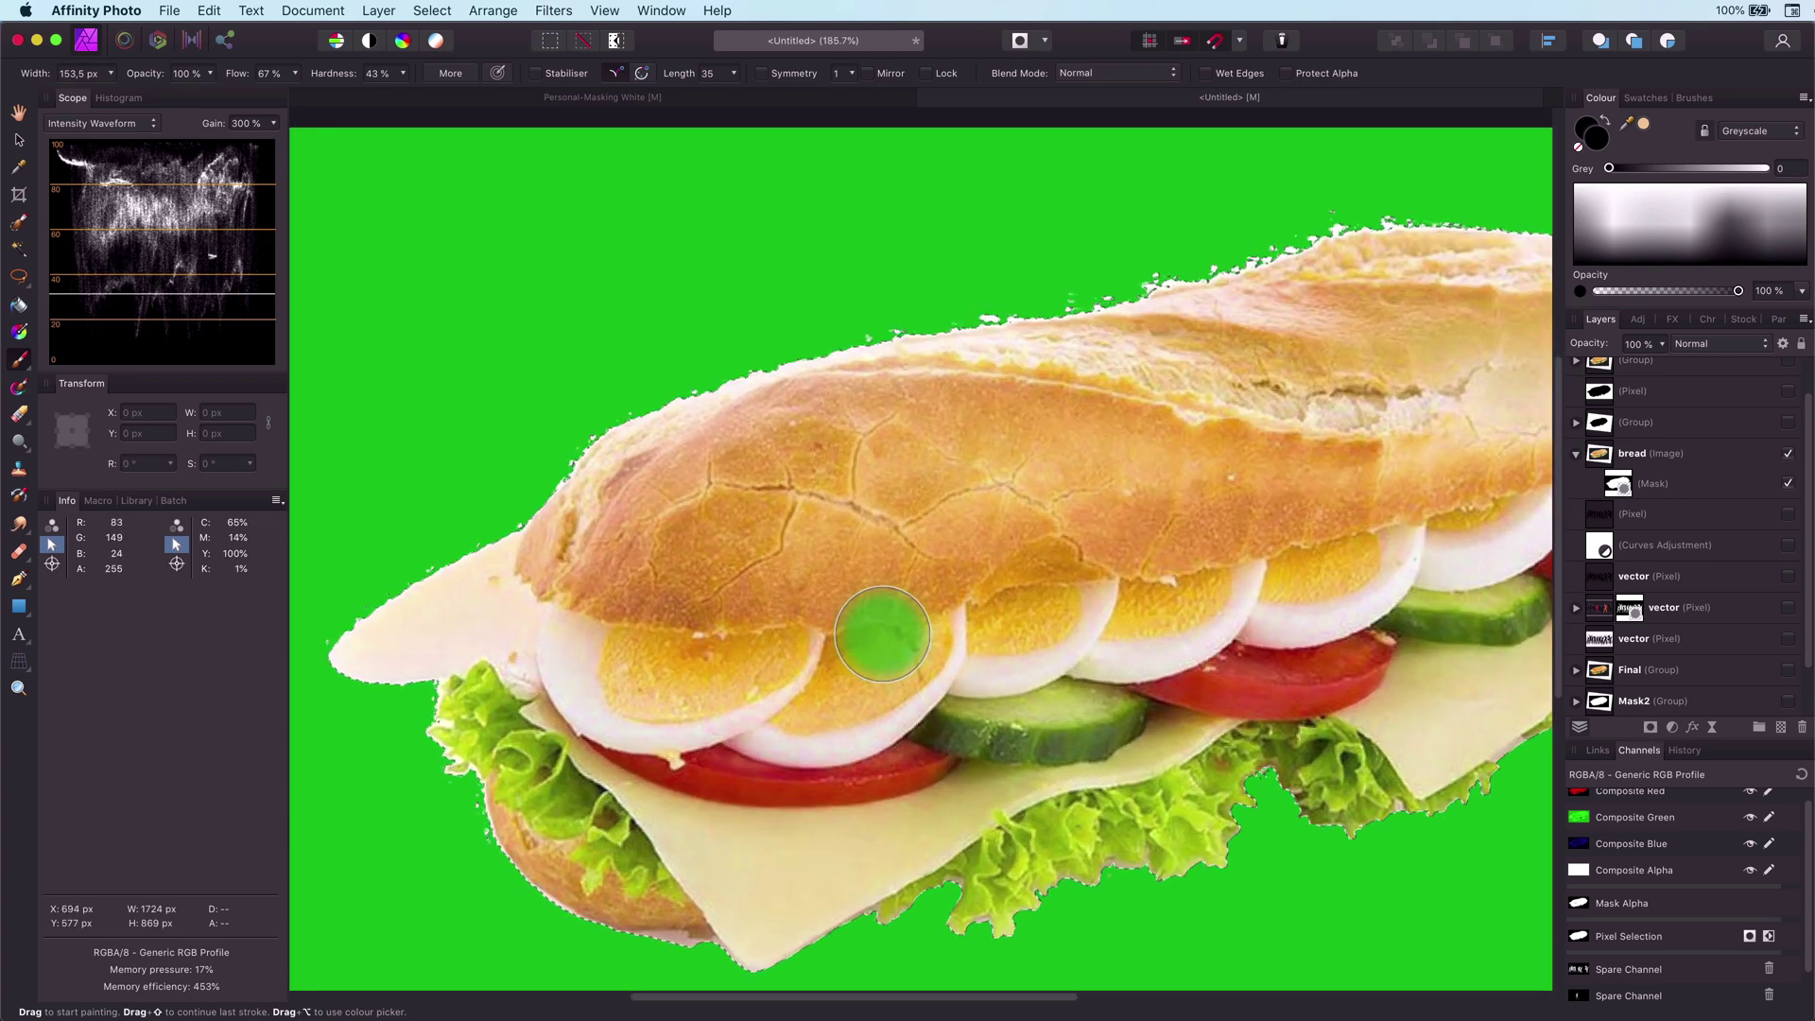
right_click(1633, 475)
key("Escape")
right_click(1620, 484)
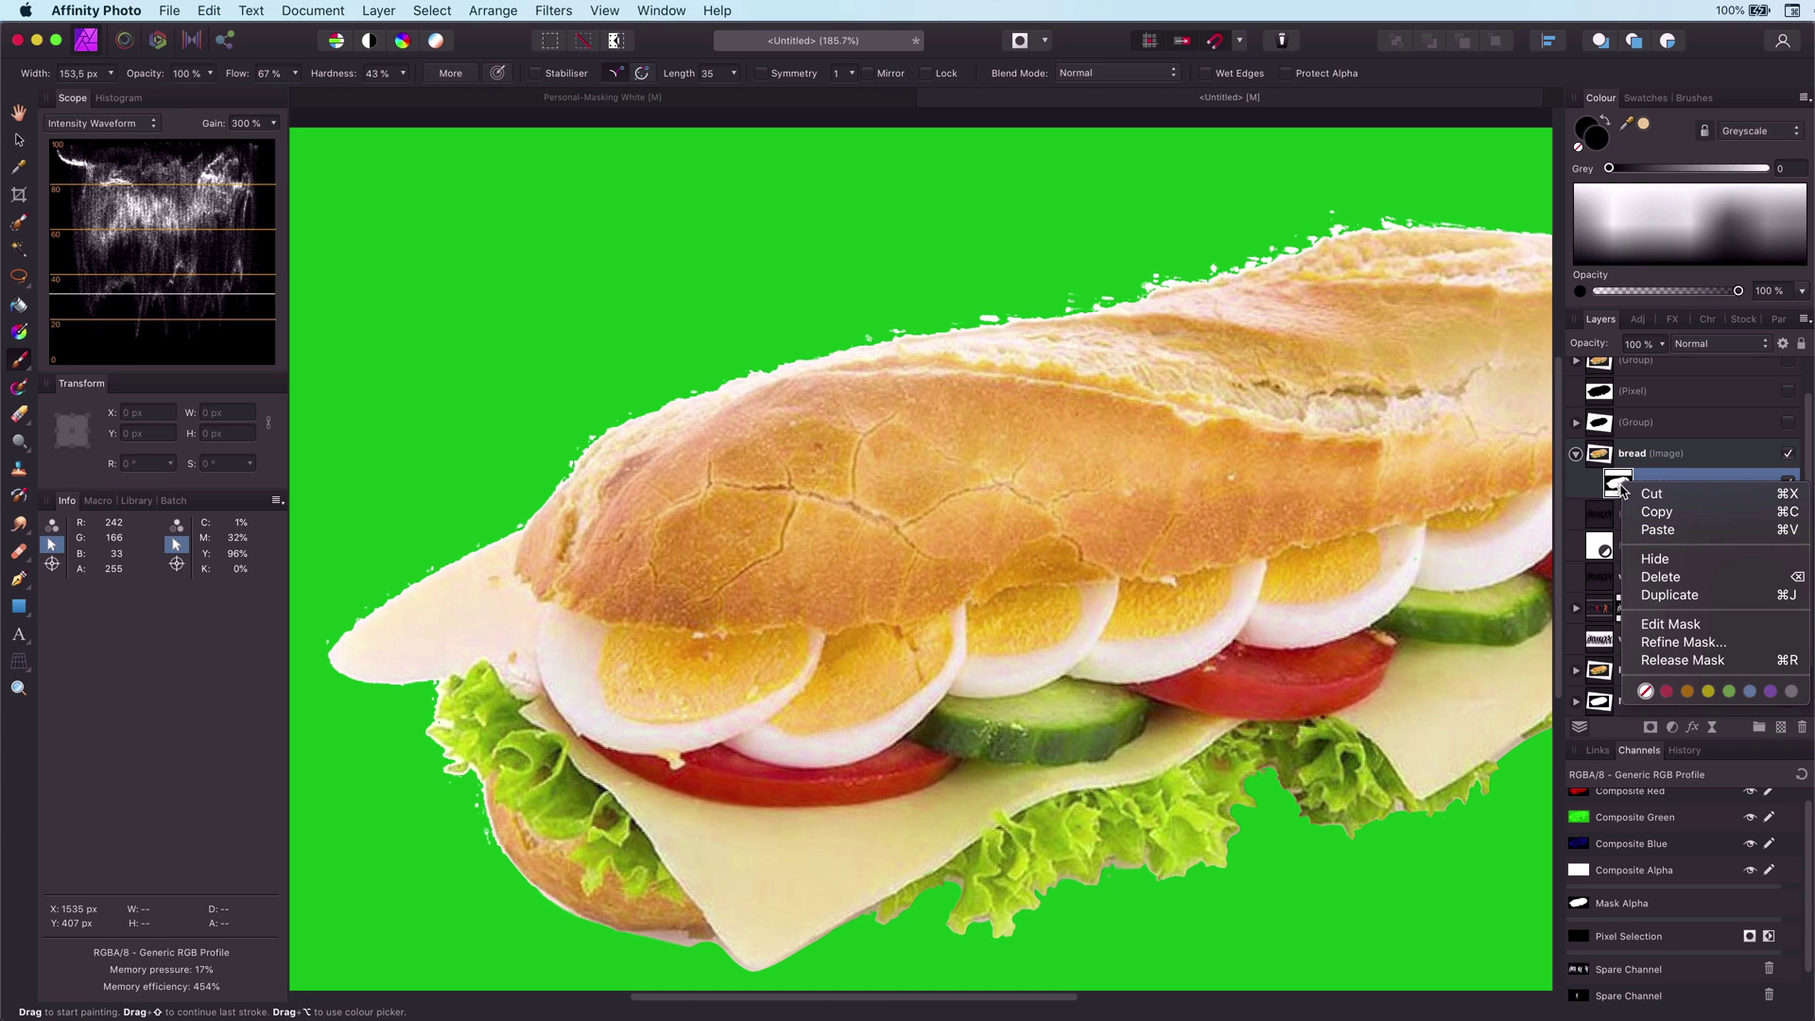
left_click(1684, 643)
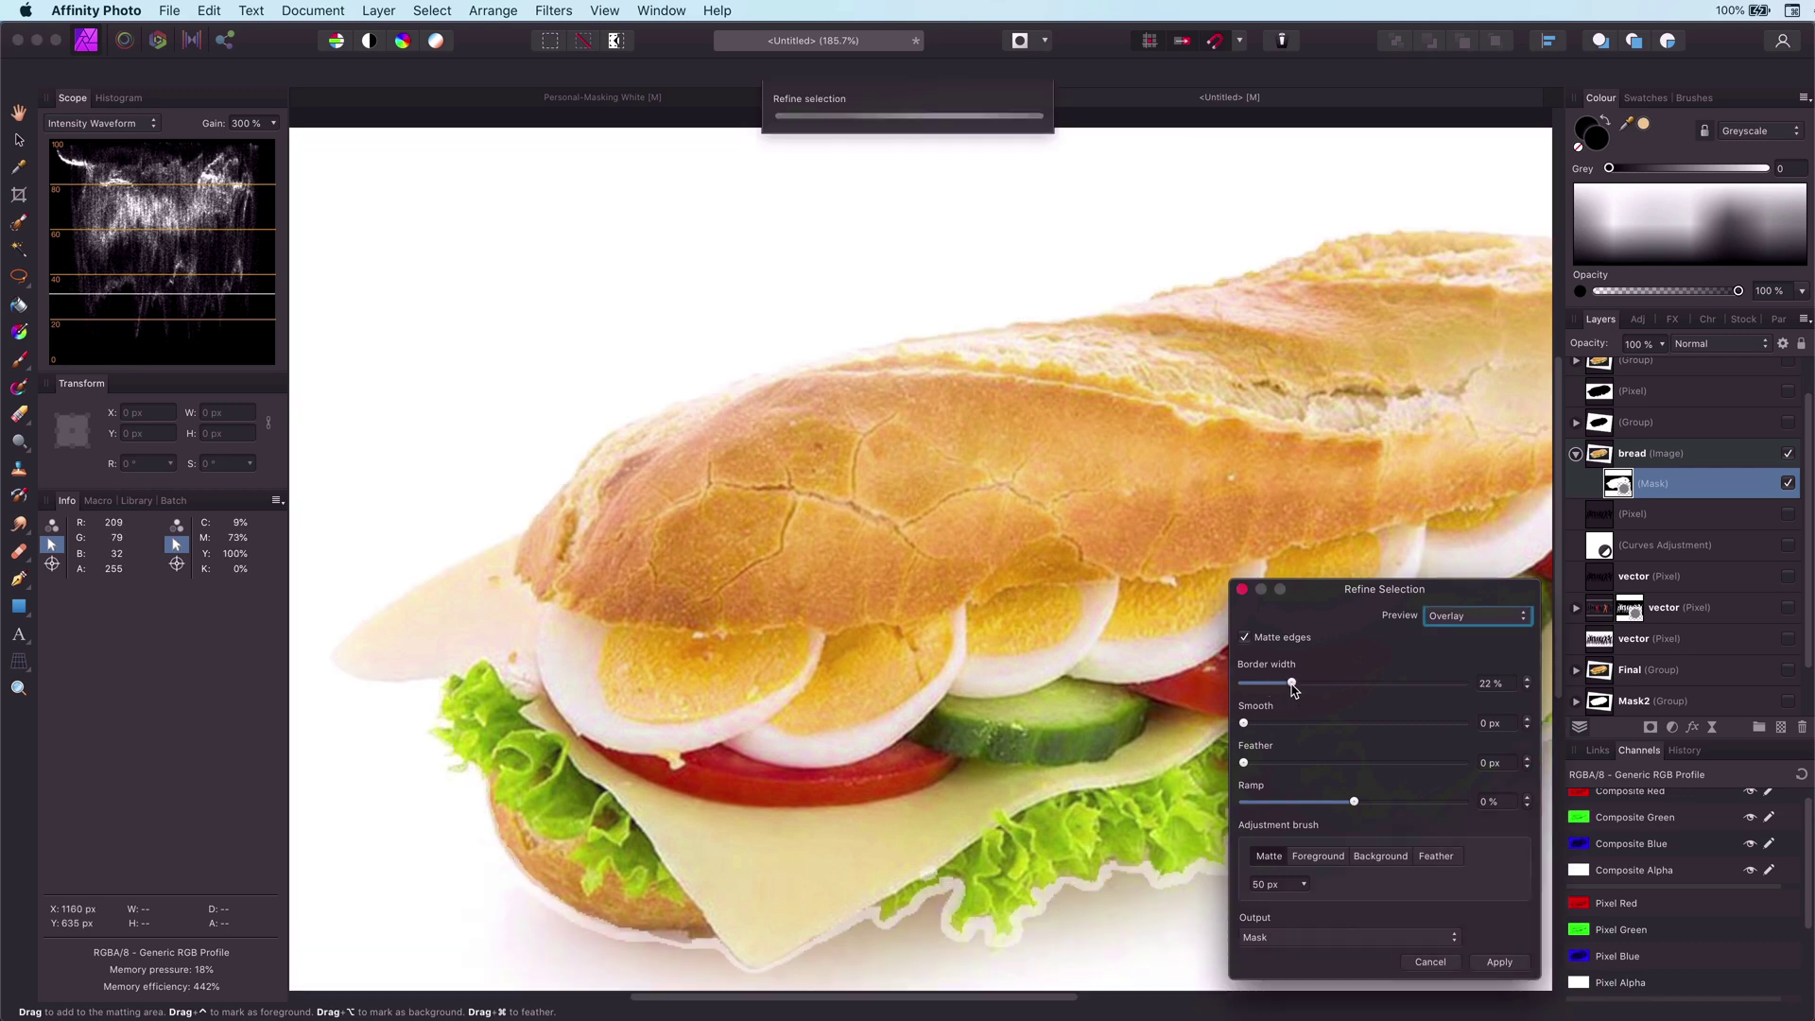
left_click(1241, 593)
key("super+0")
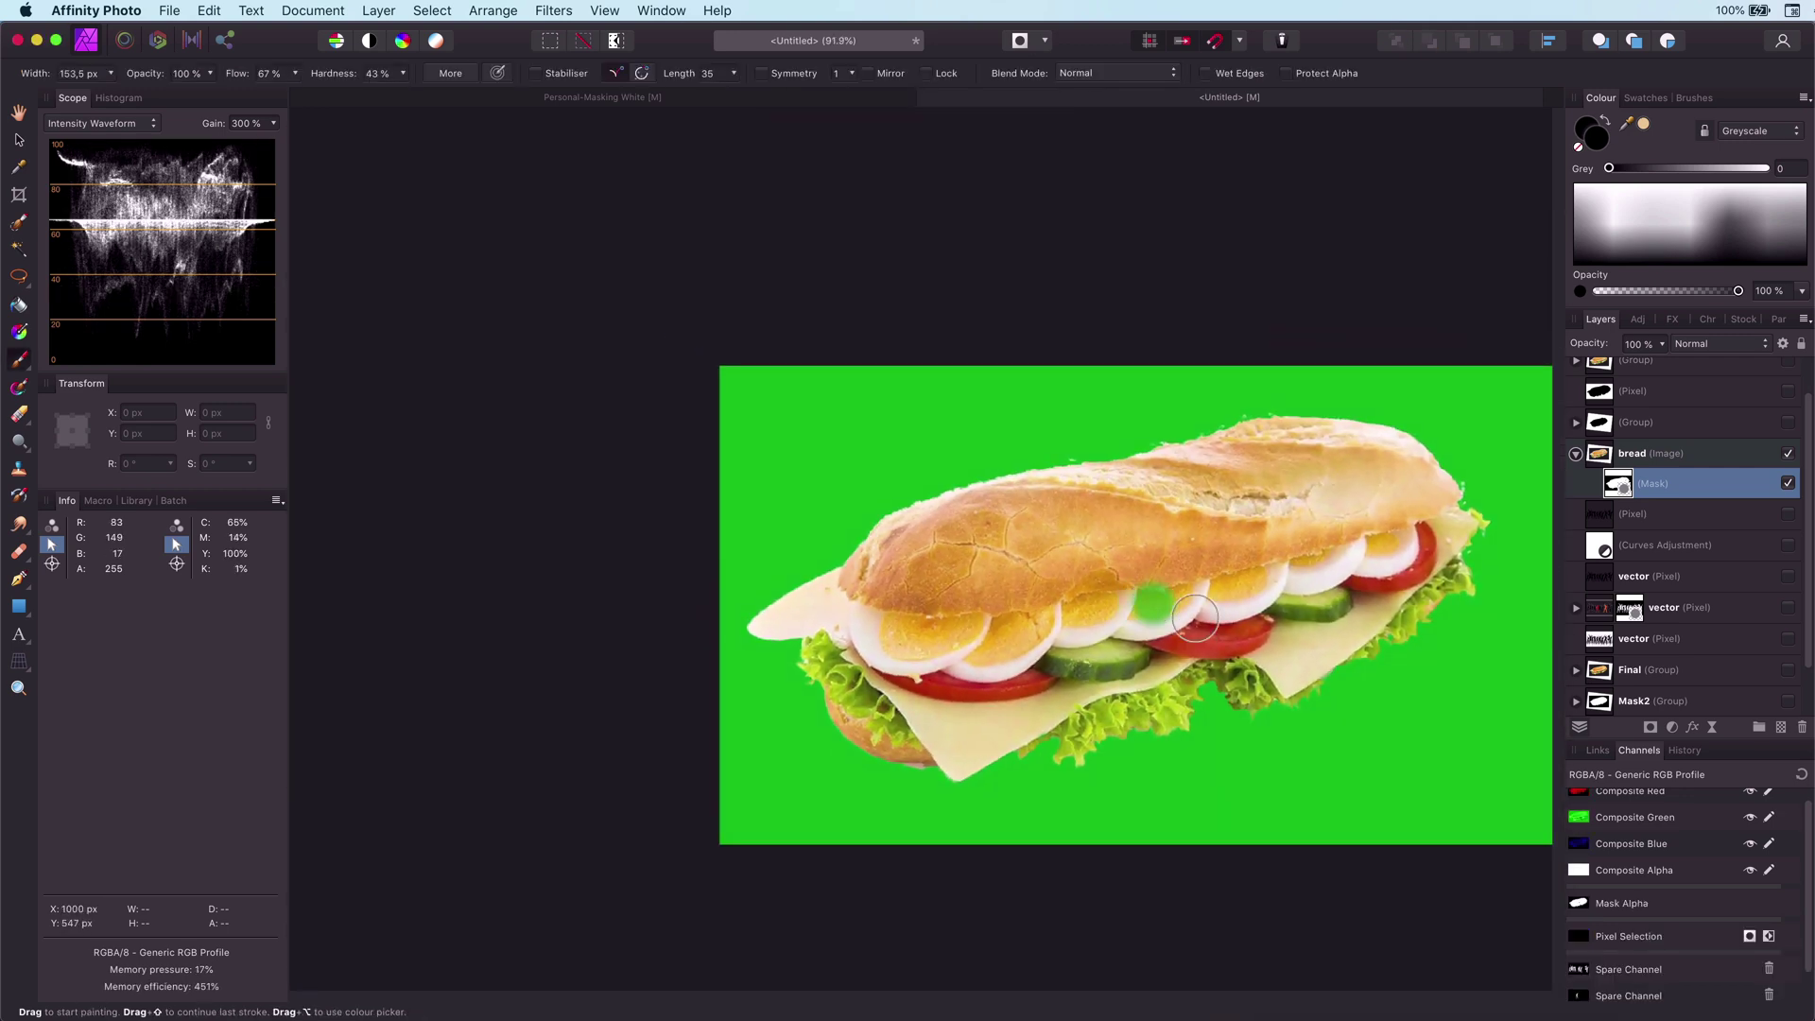
Step: Paint black with a 41.8 px brush on the bread's mask along the loaf's upper edge to remove stray fringe
scroll(1194, 588, "up", 6)
scroll(1183, 689, "left", 8)
scroll(1183, 689, "down", 3)
key("b")
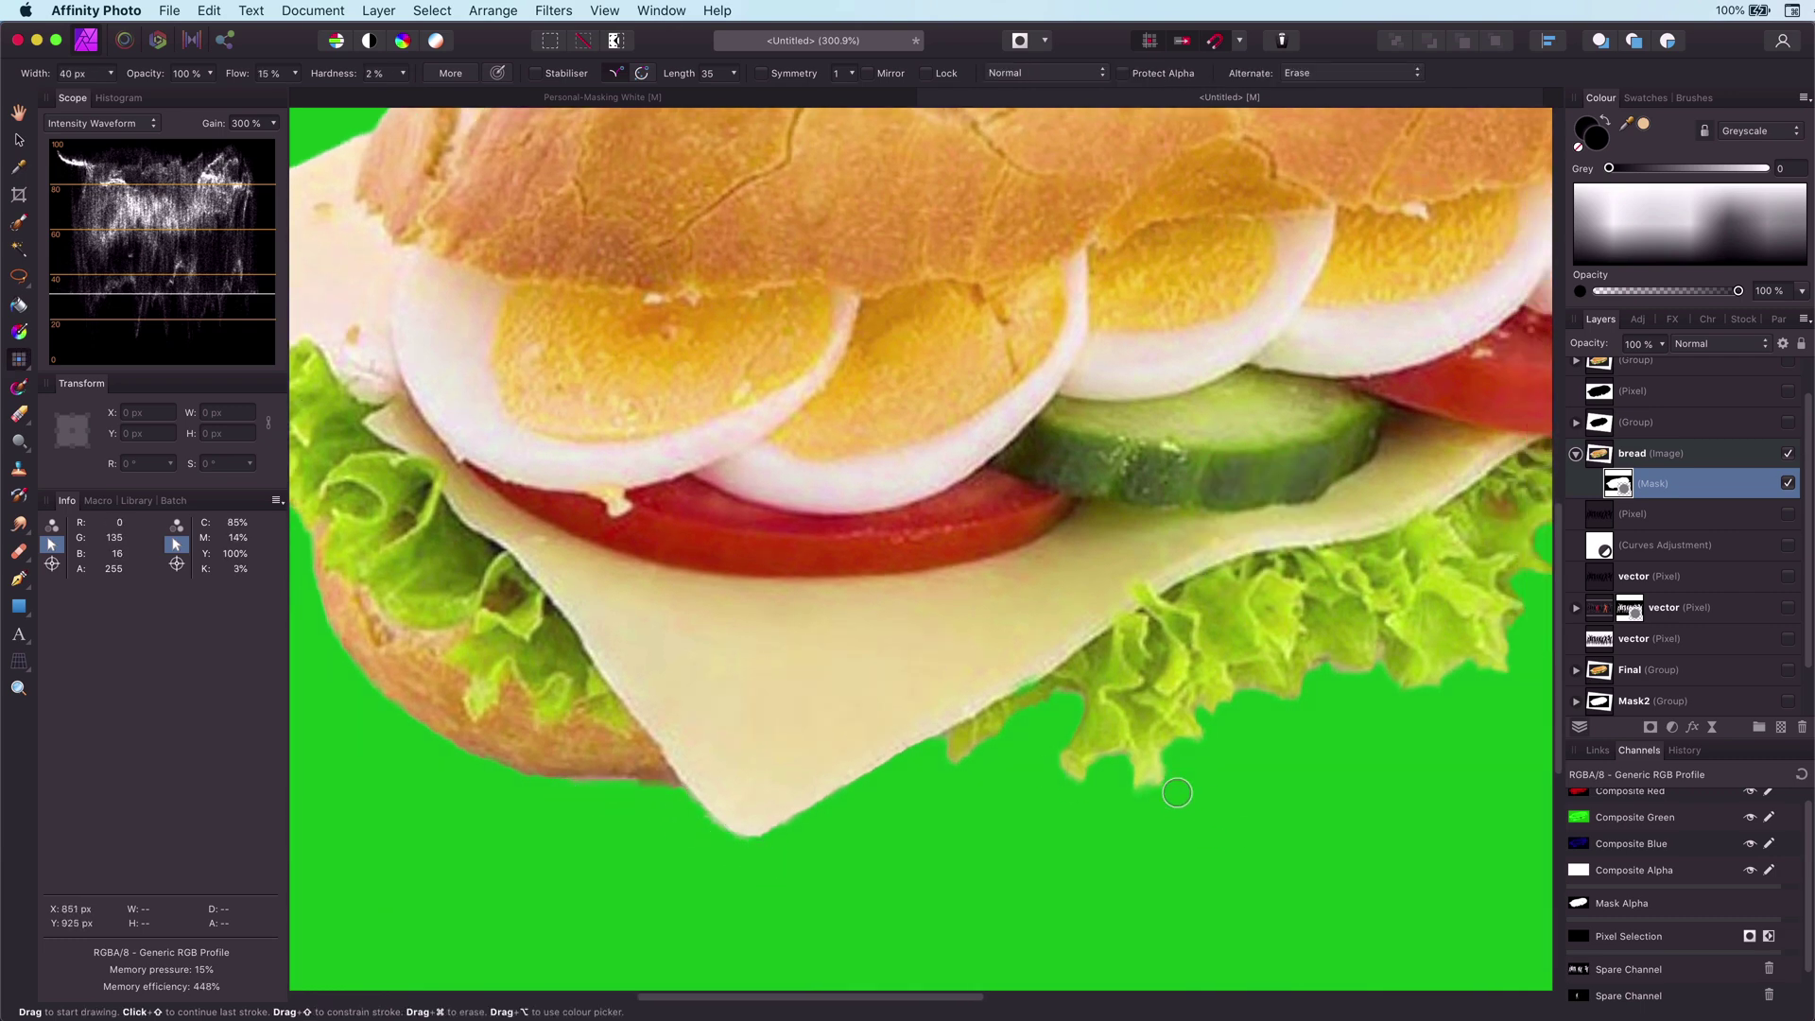
scroll(1156, 800, "down", 3)
scroll(1155, 800, "up", 5)
scroll(1106, 724, "up", 4)
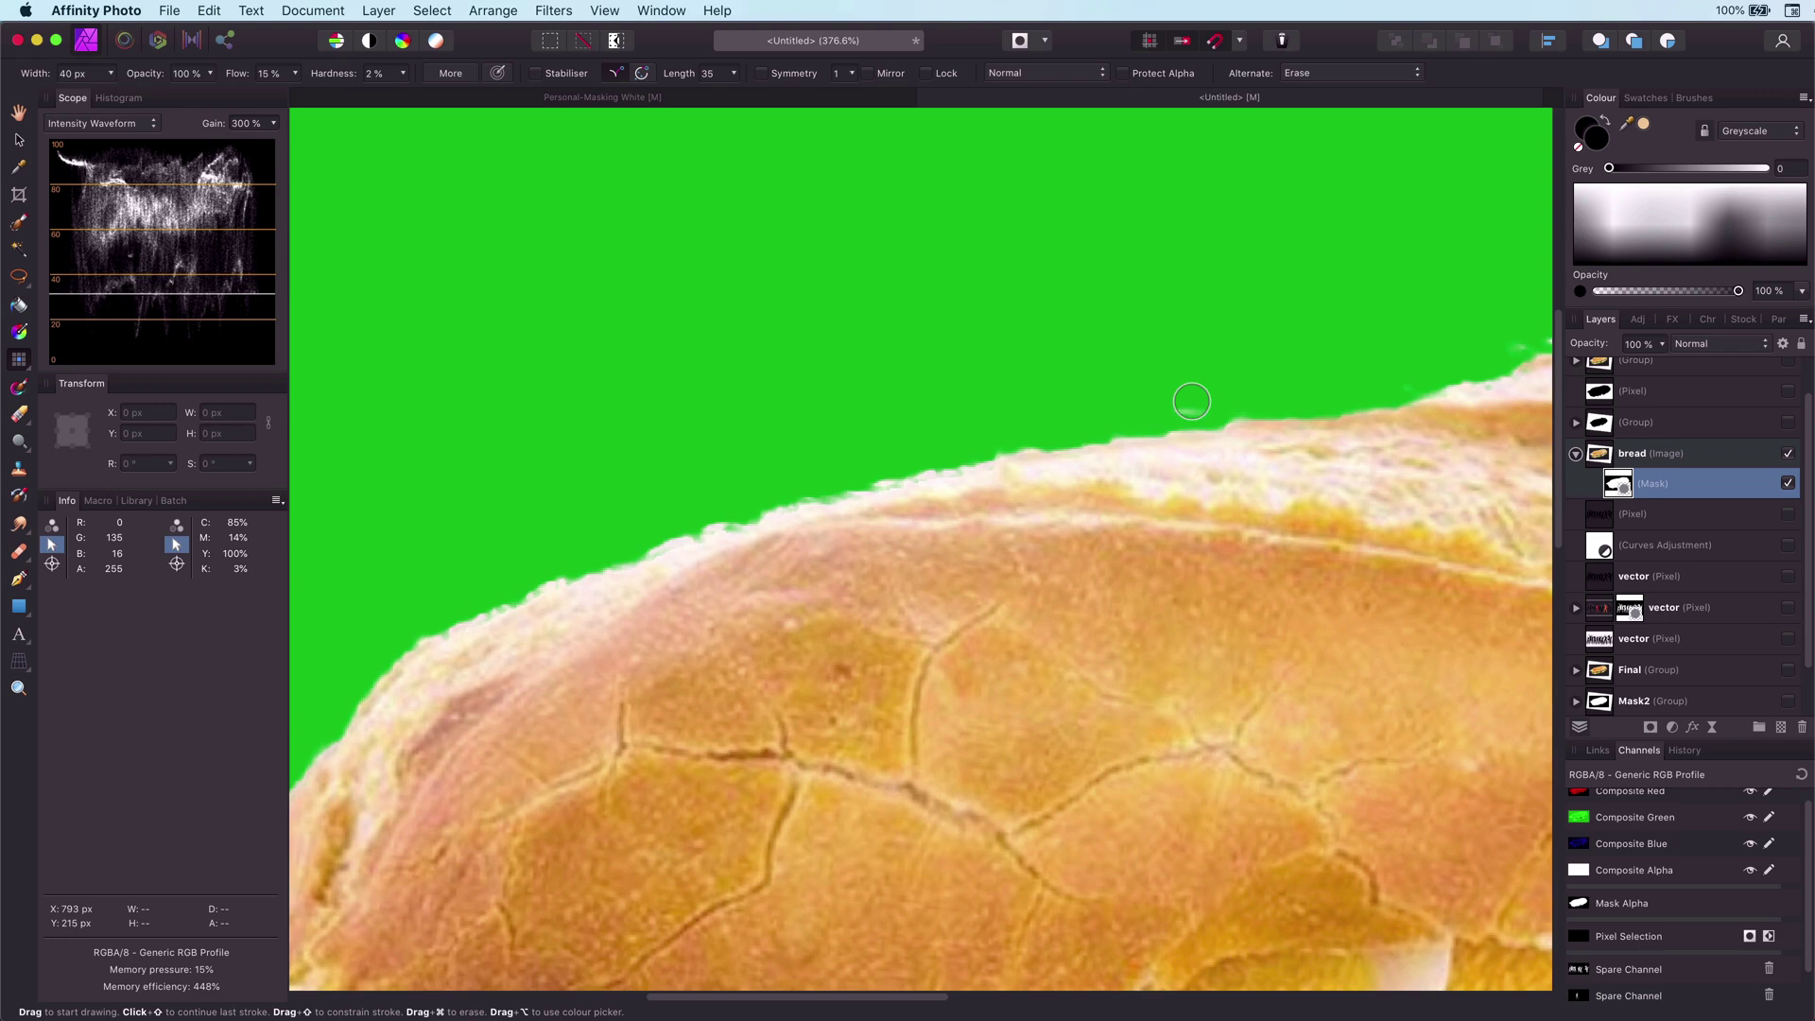
left_click(18, 362)
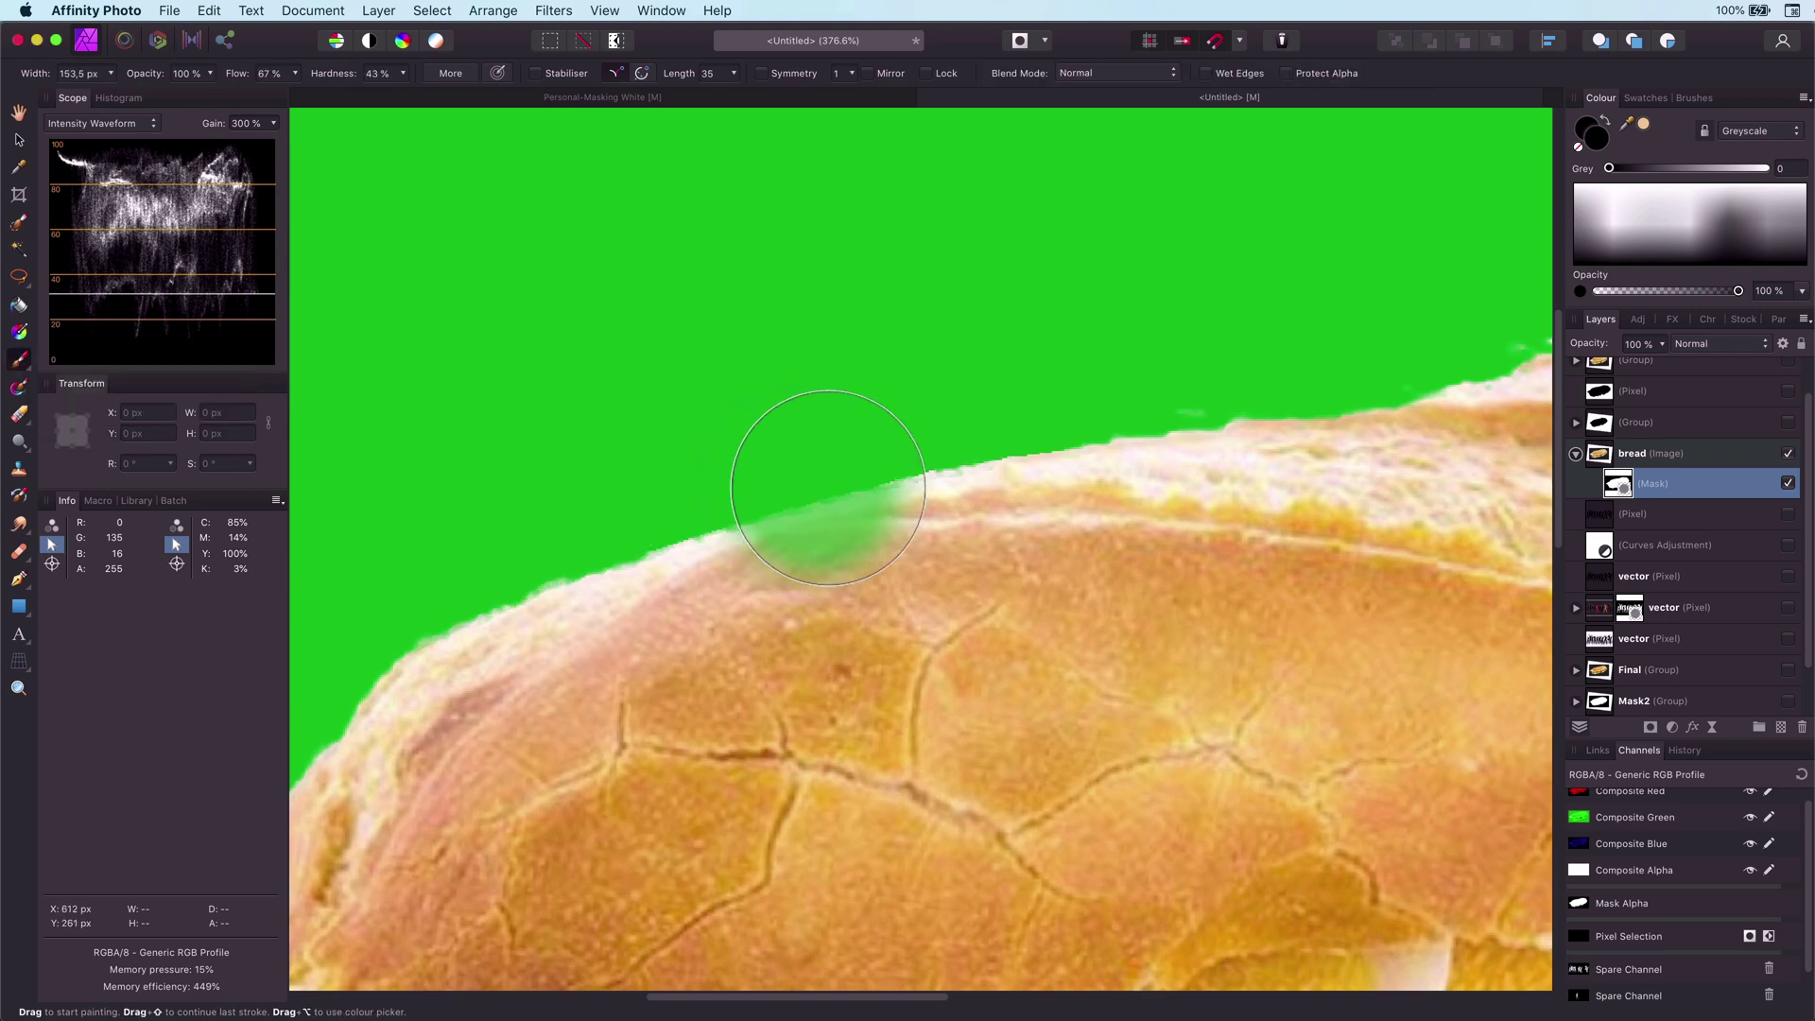
mouse_move(1263, 401)
left_mouse_down()
mouse_move(611, 551)
mouse_move(358, 647)
left_mouse_up()
scroll(1376, 264, "right", 5)
scroll(1376, 264, "up", 2)
left_click_drag(1276, 433, 936, 519)
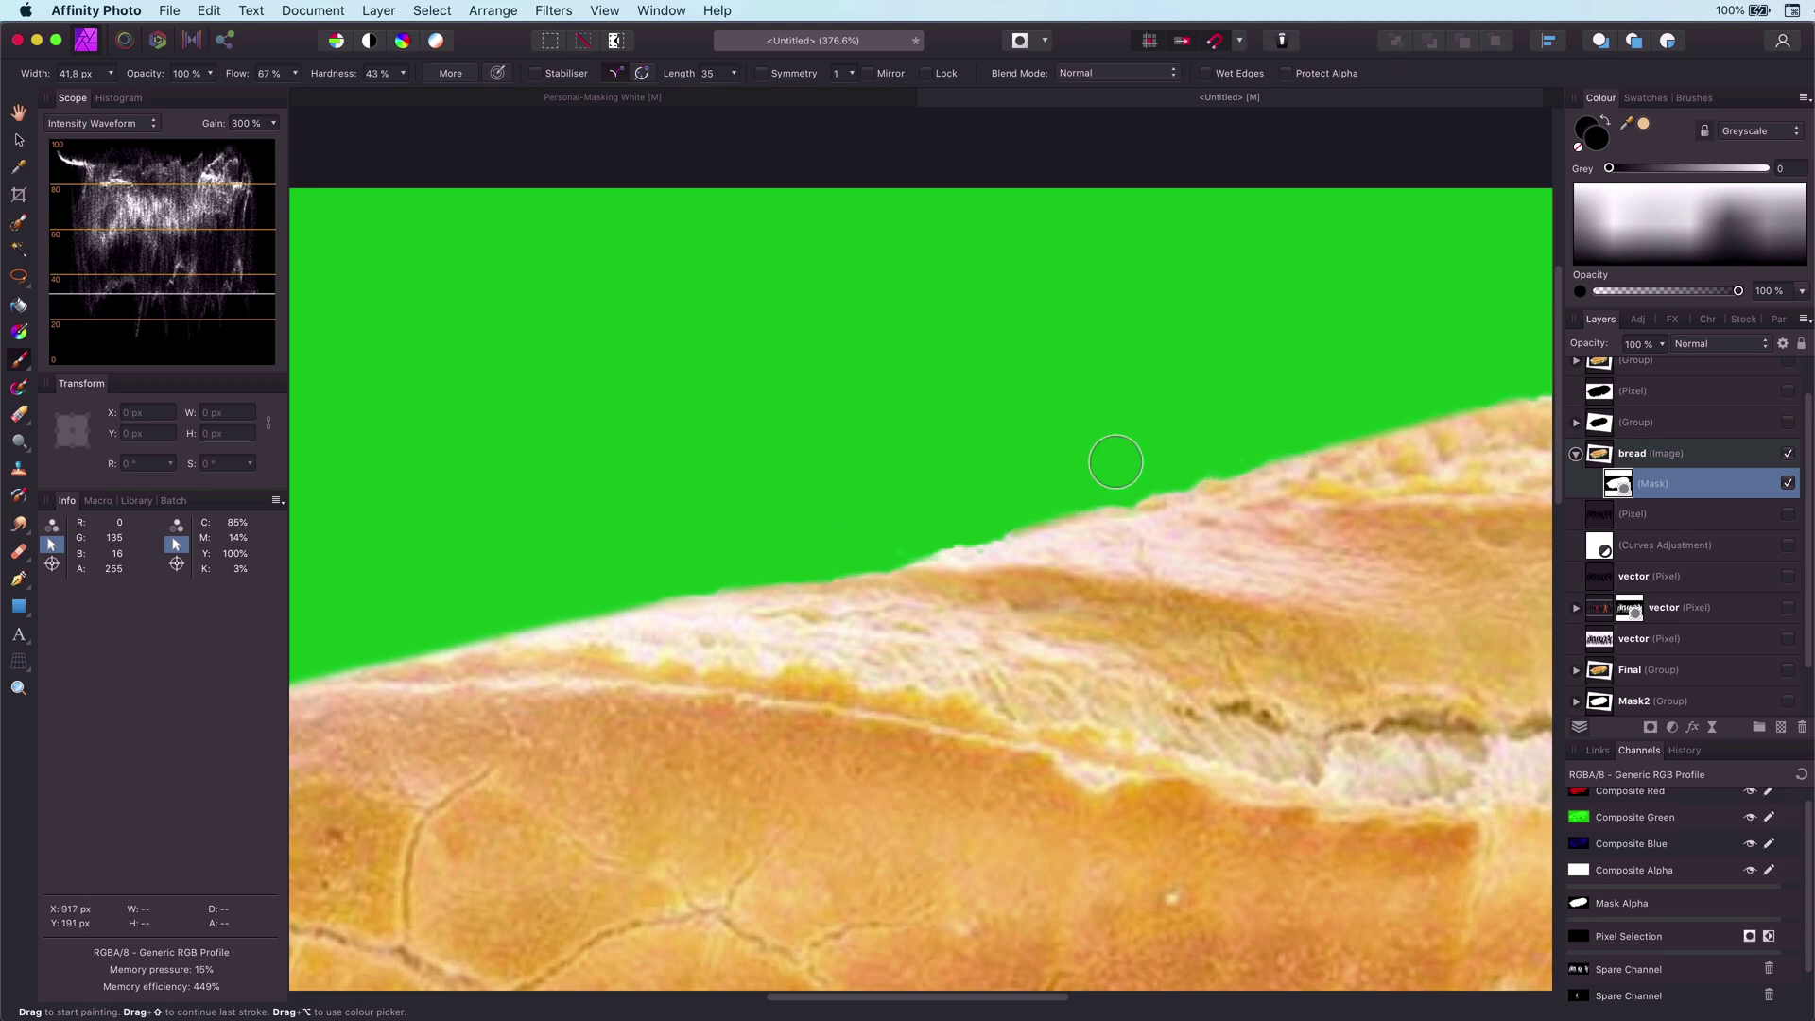
Step: Clean the mask around the loaf's far end and the cheese tip by painting black over the remaining specks
scroll(1257, 412, "right", 9)
scroll(1257, 412, "down", 1)
mouse_move(1466, 547)
left_mouse_down()
mouse_move(1469, 614)
mouse_move(1123, 328)
mouse_move(641, 335)
left_mouse_up()
scroll(1124, 328, "left", 7)
scroll(1123, 328, "down", 4)
scroll(1142, 355, "right", 6)
scroll(1141, 355, "up", 5)
left_click(1033, 753)
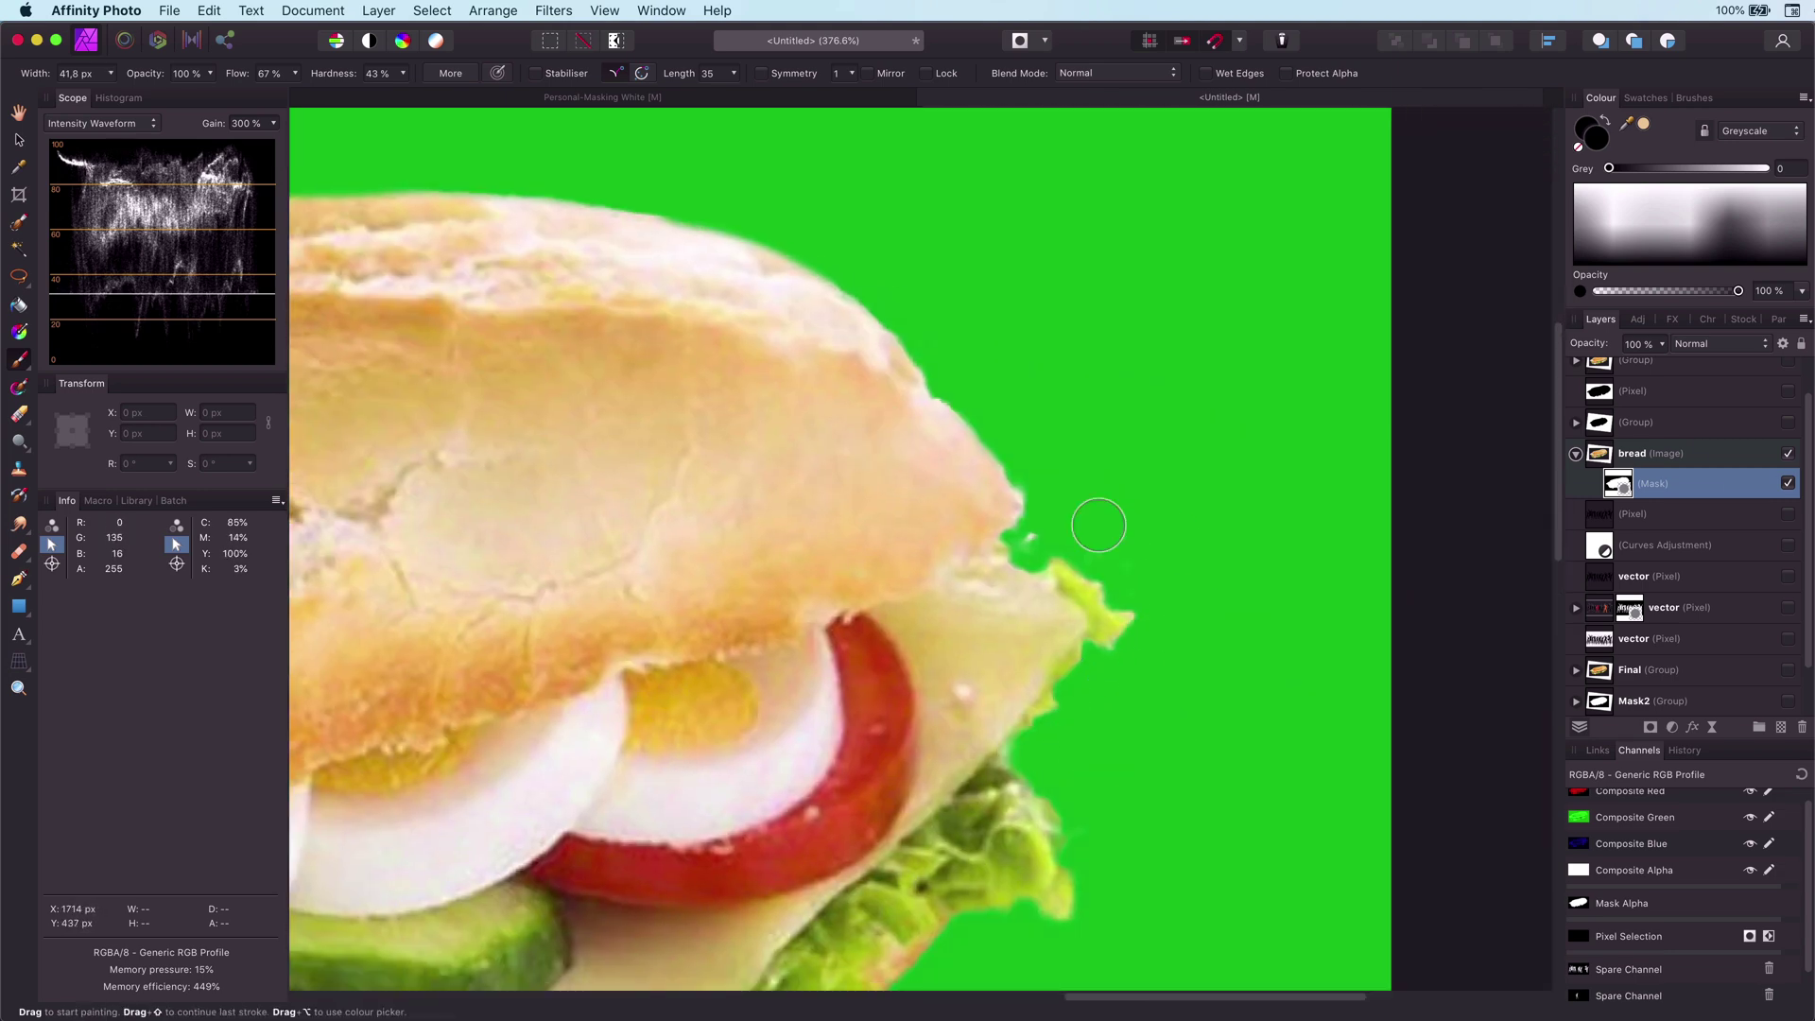
left_click_drag(871, 607, 1304, 78)
scroll(863, 591, "down", 6)
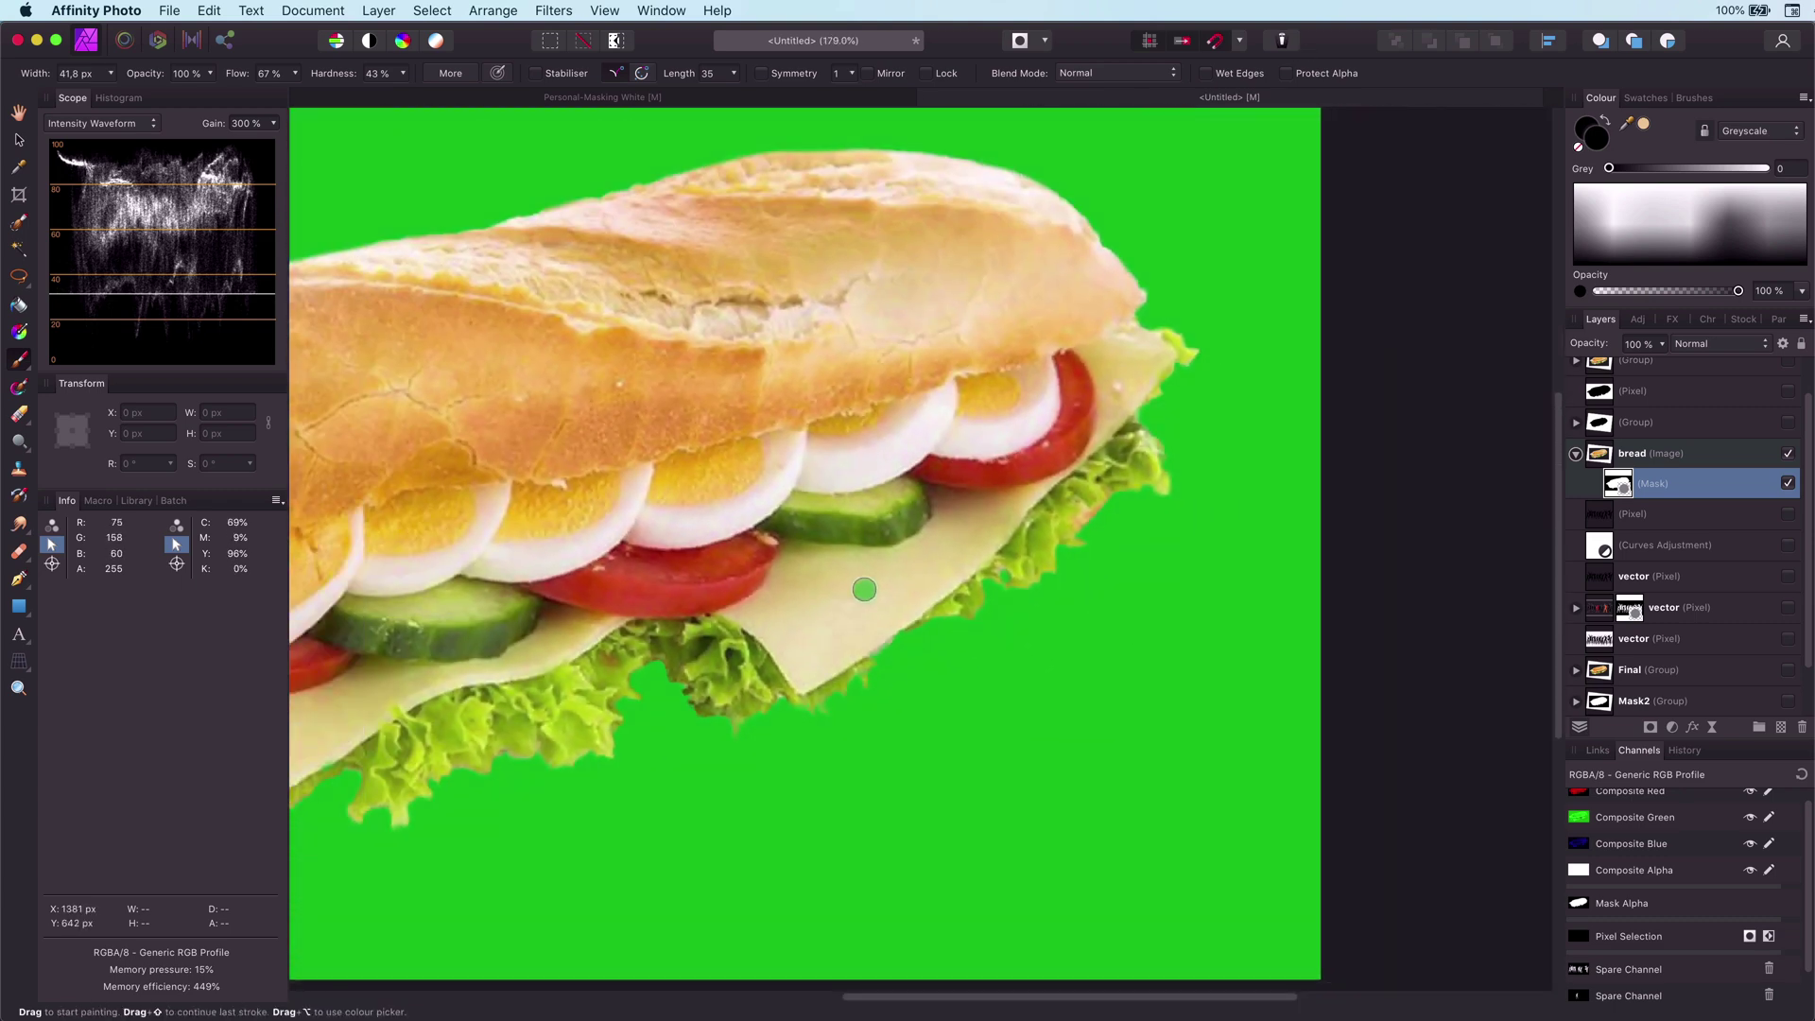
left_click_drag(1007, 554, 985, 575)
Step: Group the masked bread image and expand the new group
left_click(1601, 459)
key("super+g")
left_click(1576, 455)
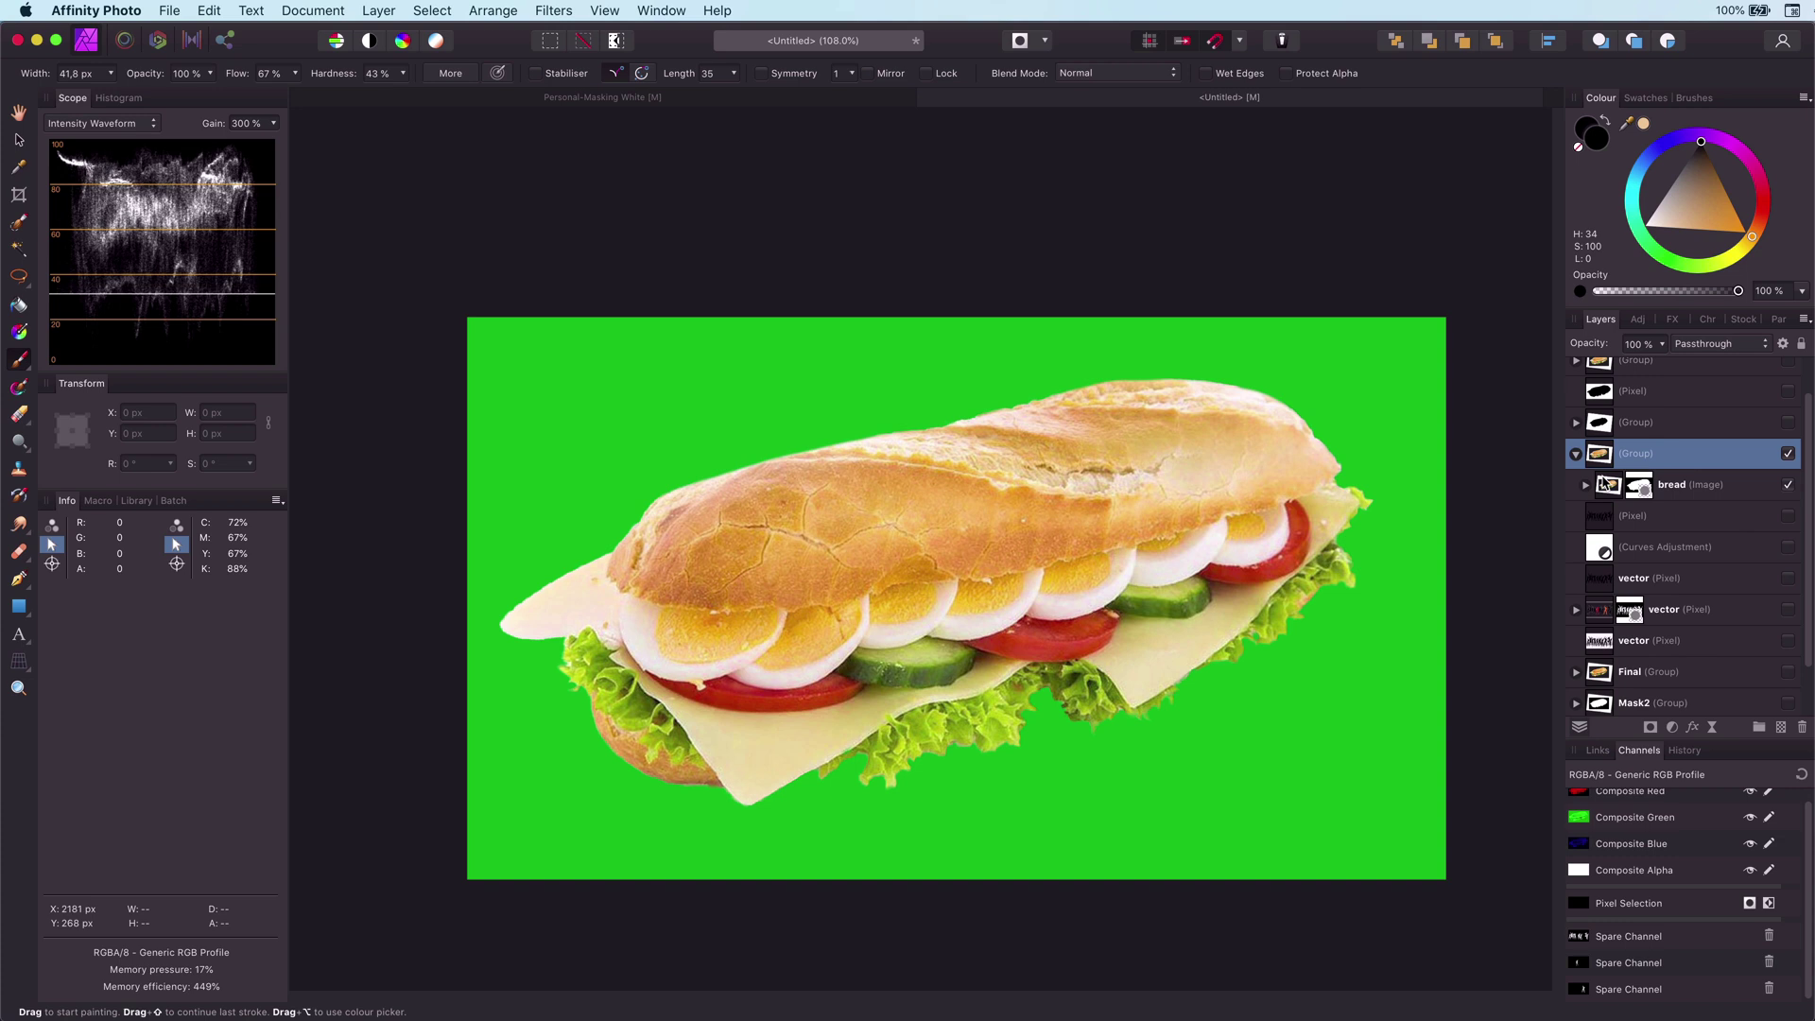
Step: Duplicate the bread image's mask and move the copy out to the group so it masks the whole group
left_click(1587, 486)
left_click(1639, 486)
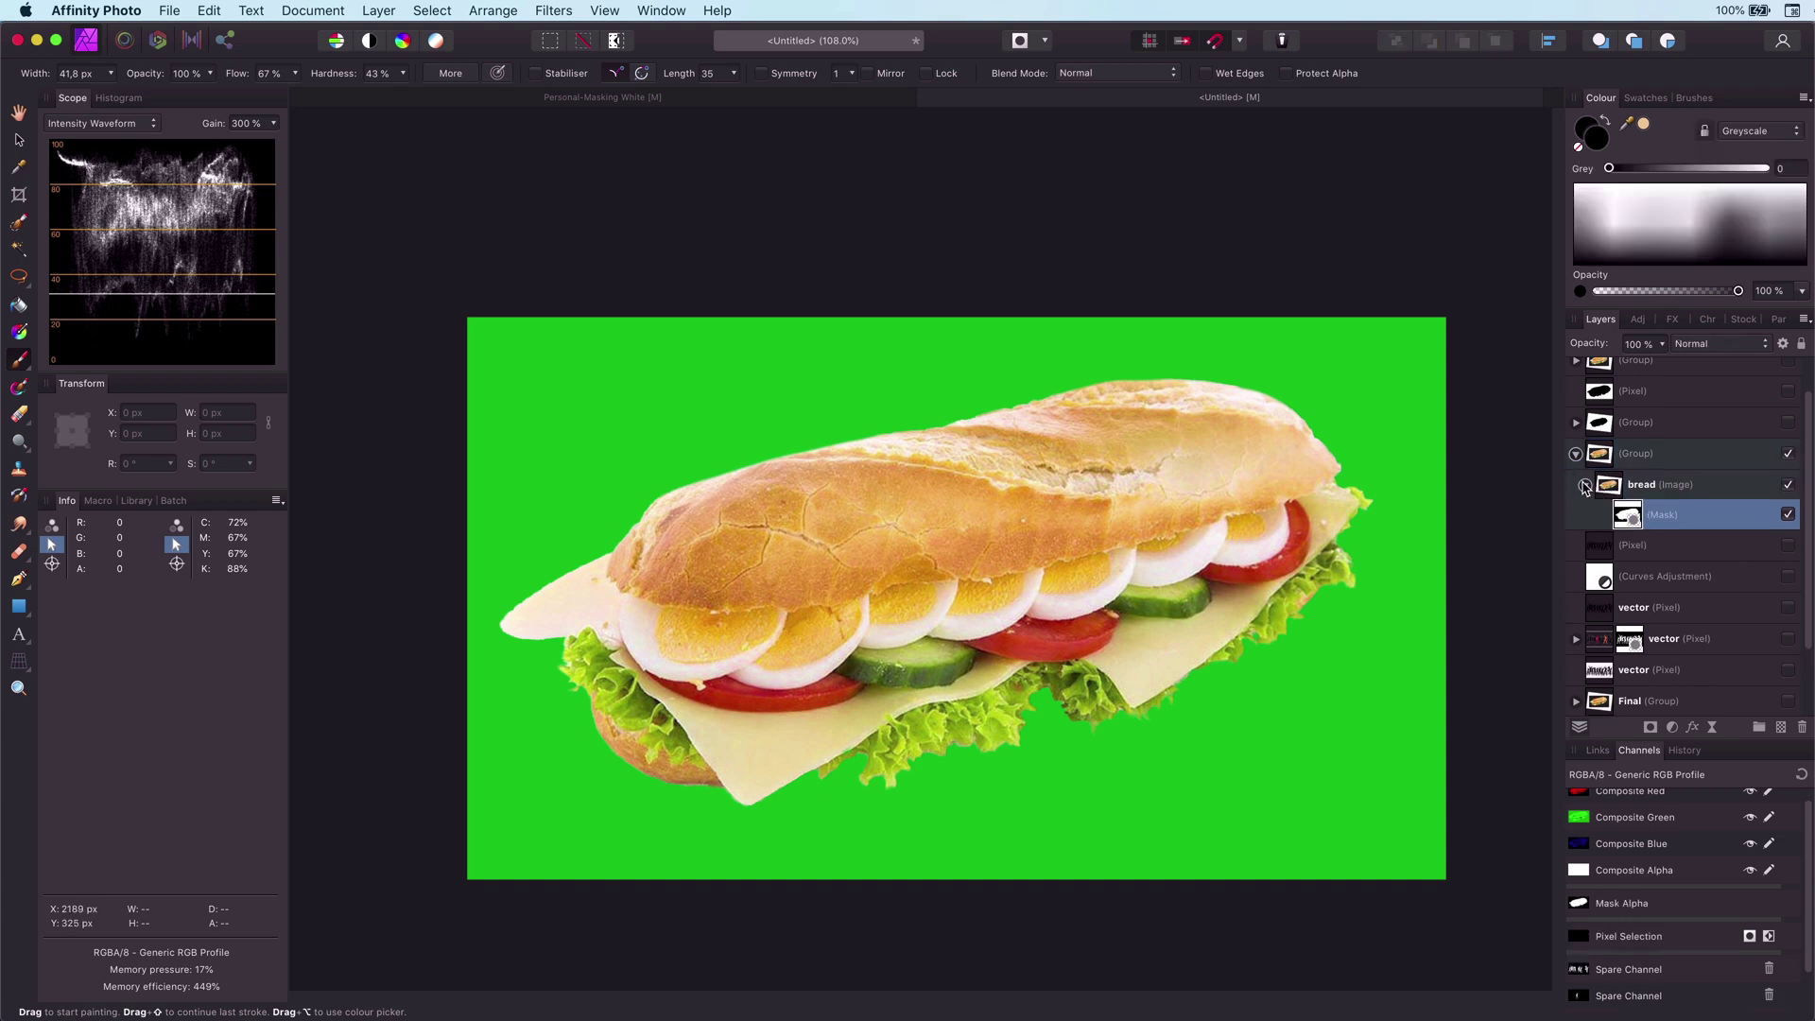
left_click(1592, 487)
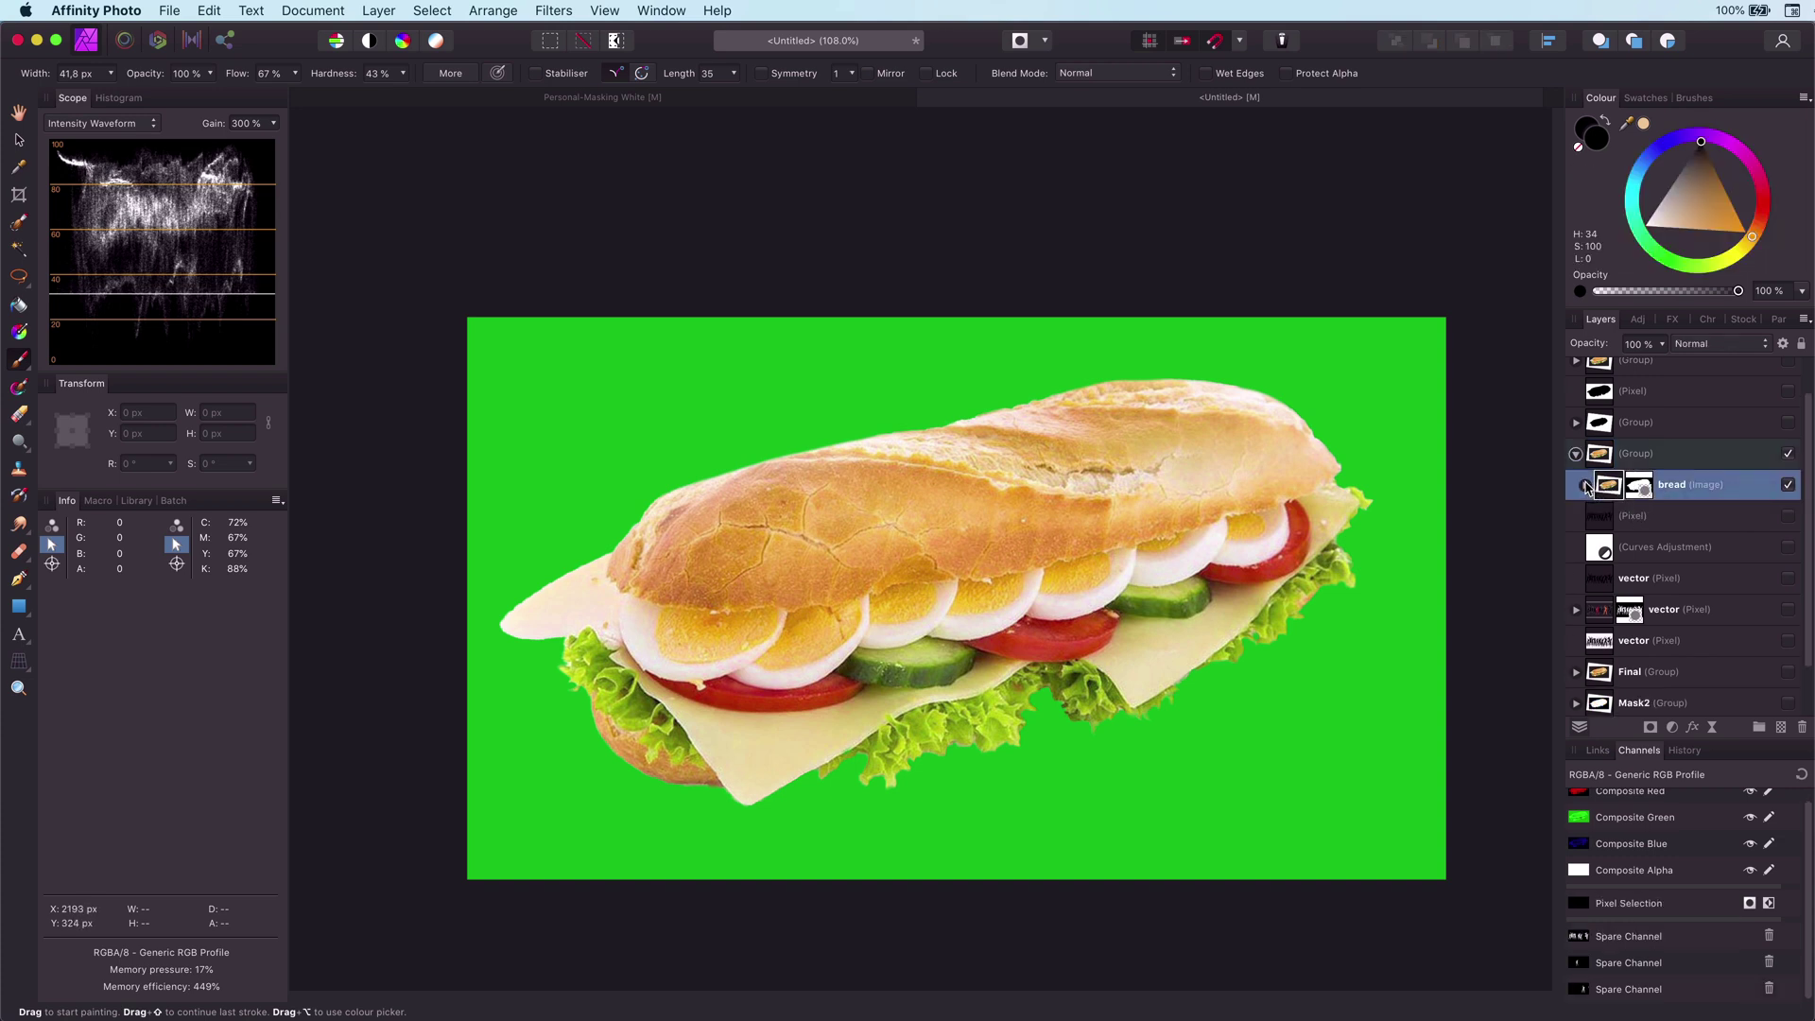
left_click(1586, 486)
left_click(1636, 518)
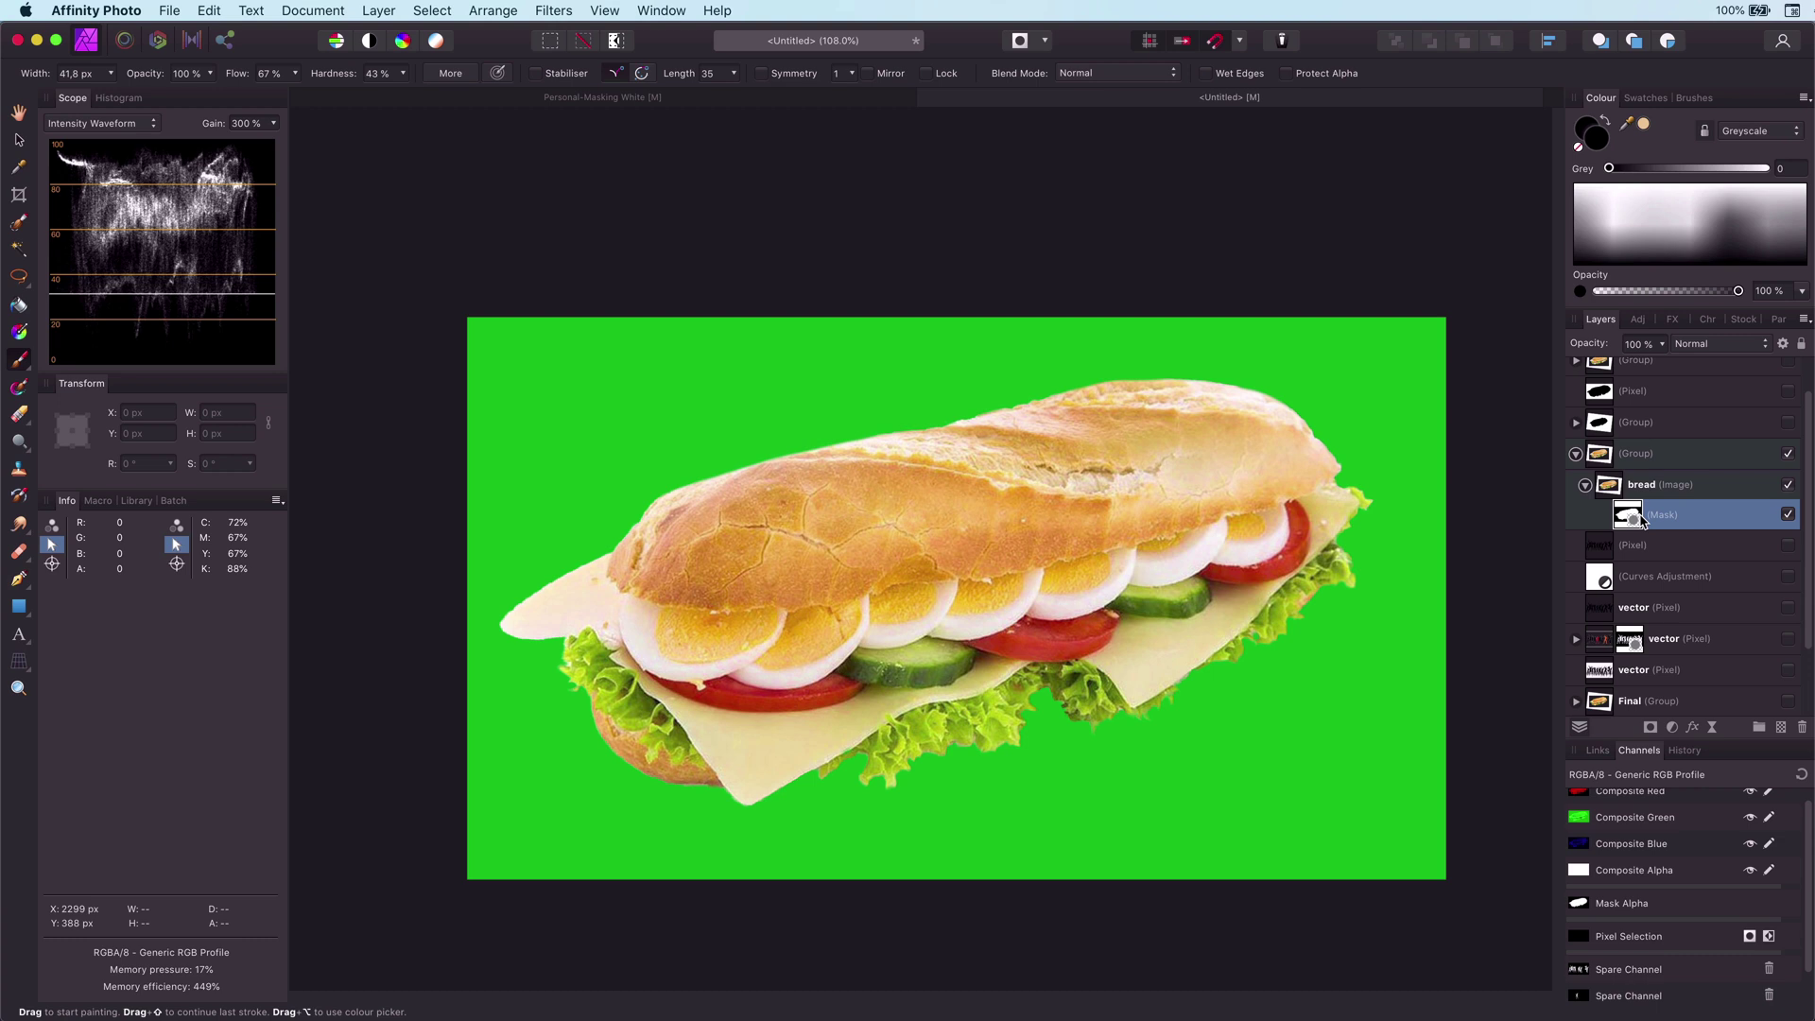
key("super+j")
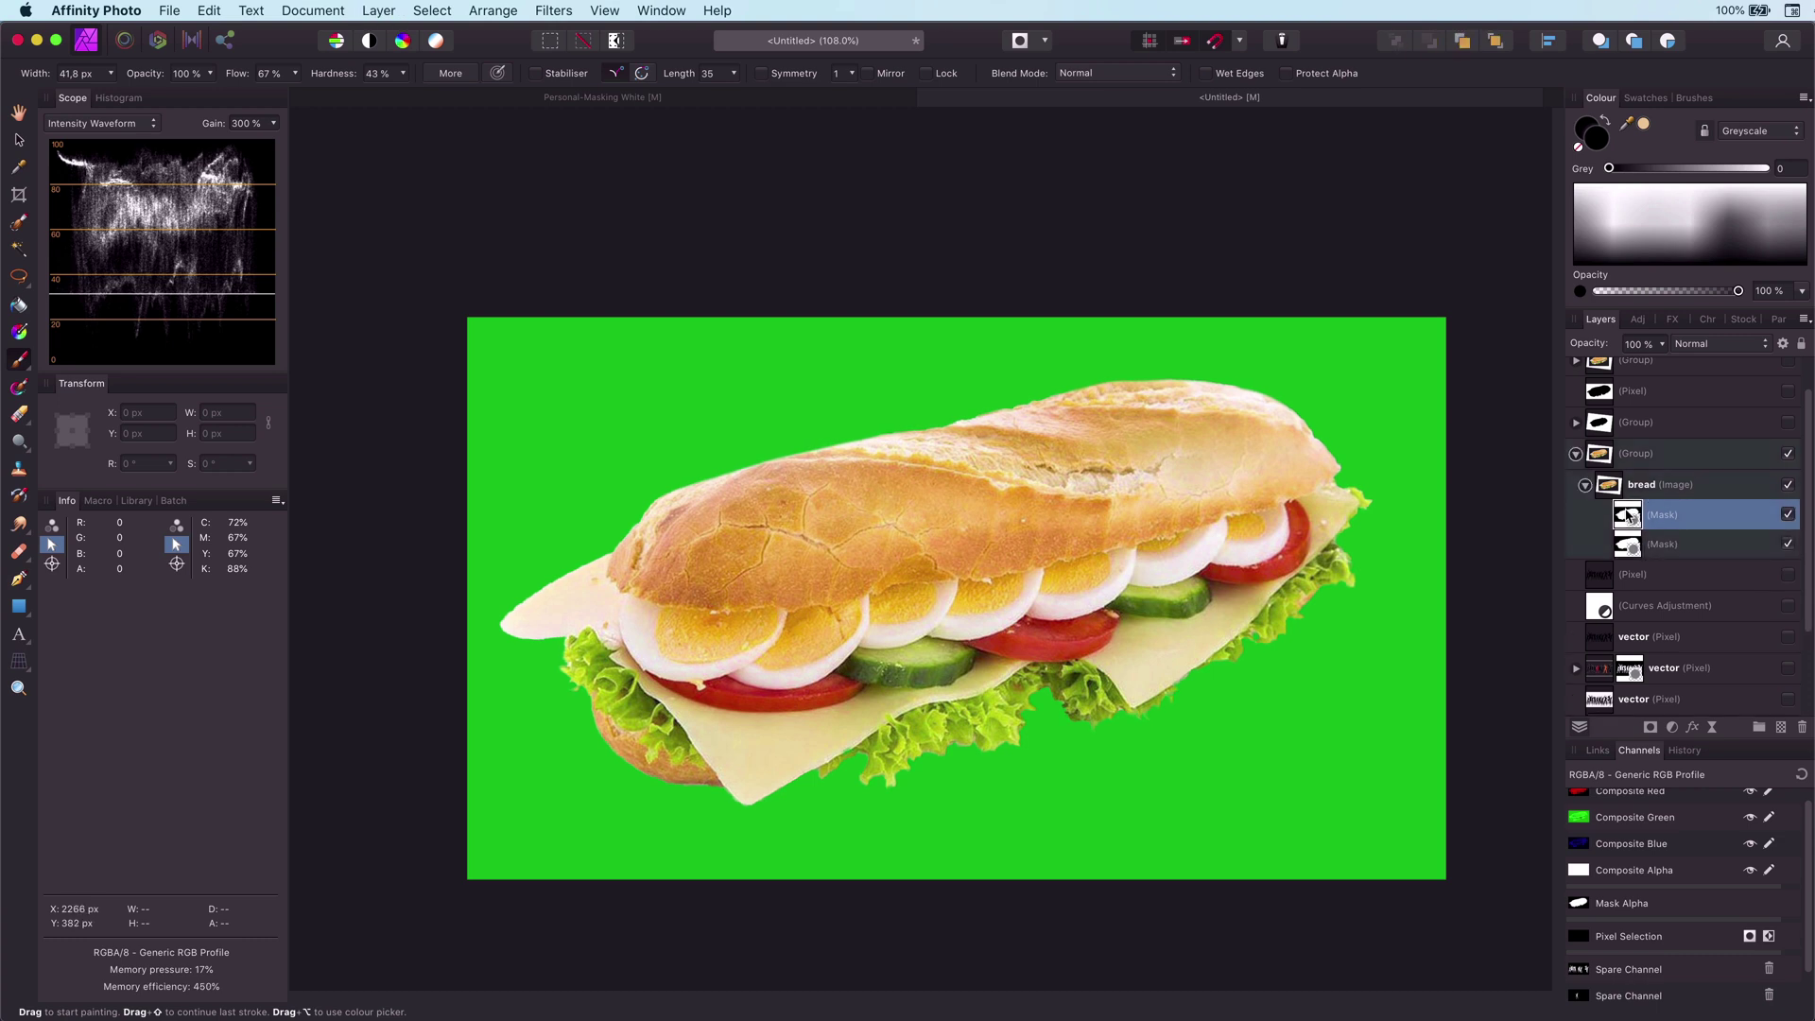
left_click_drag(1638, 483, 1620, 472)
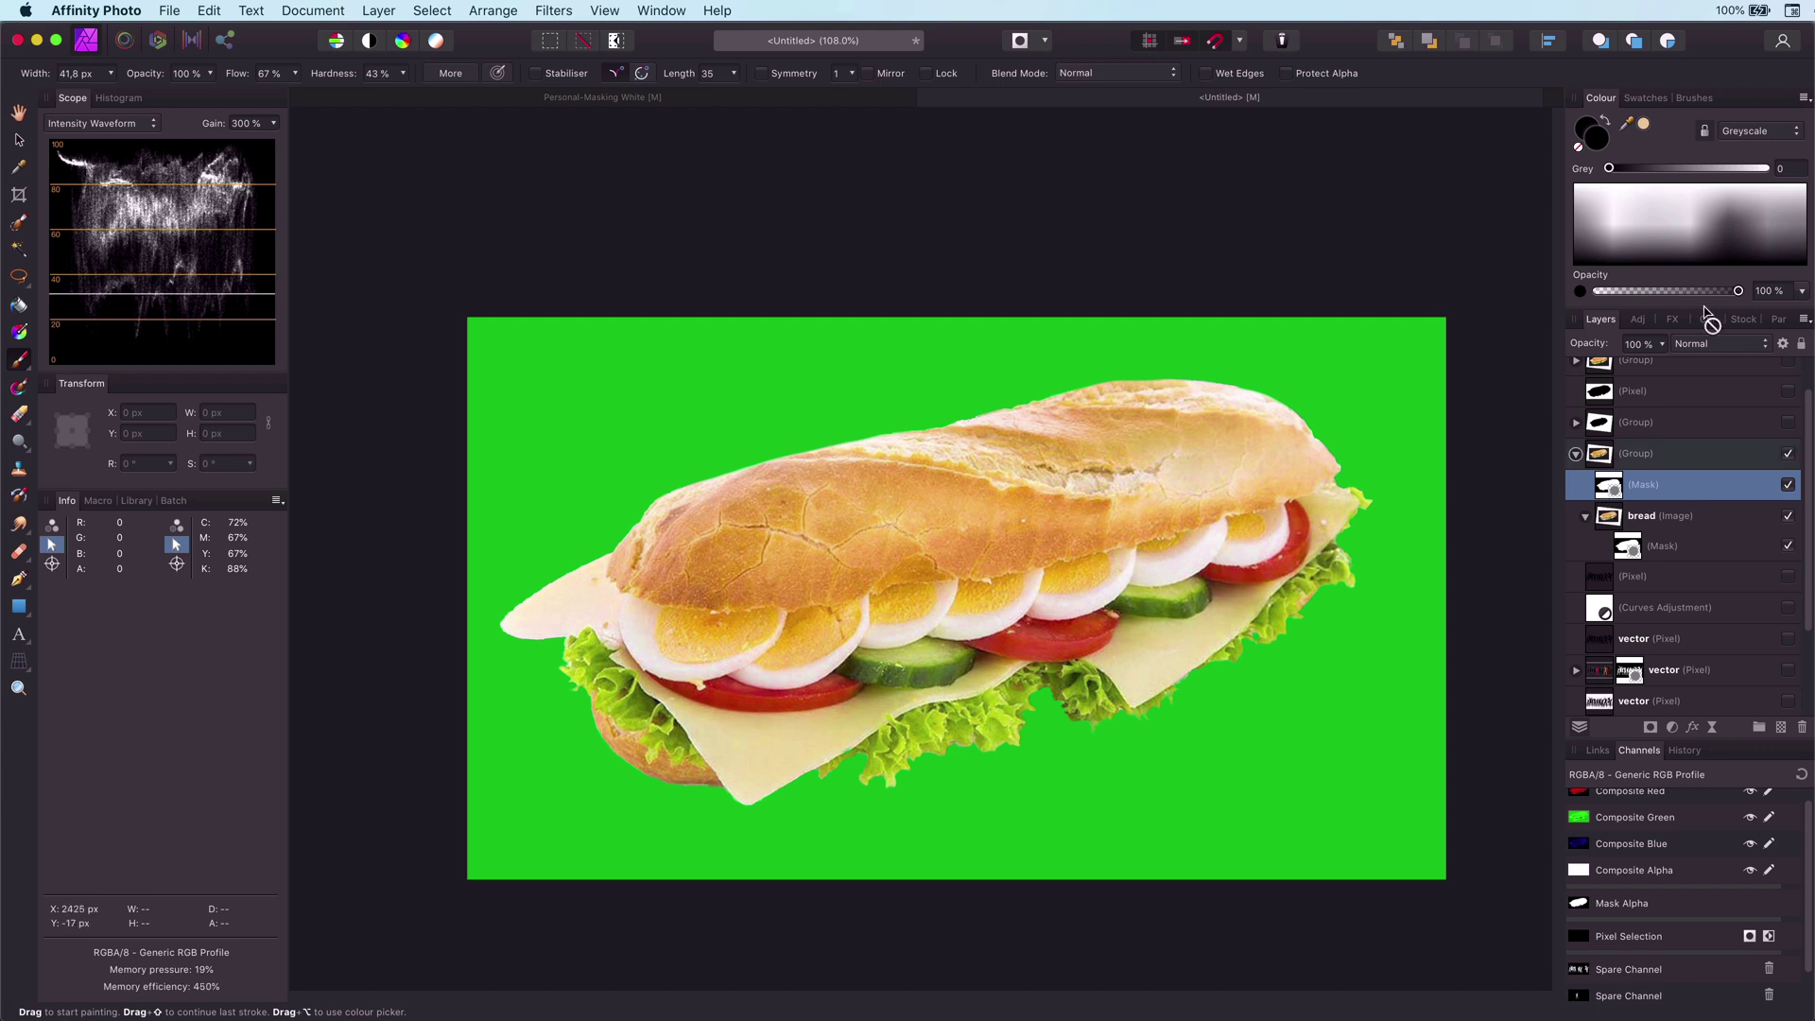
Step: Add a pixel layer above the bread image inside the group and set its blend mode to Overlay
left_click(1613, 520)
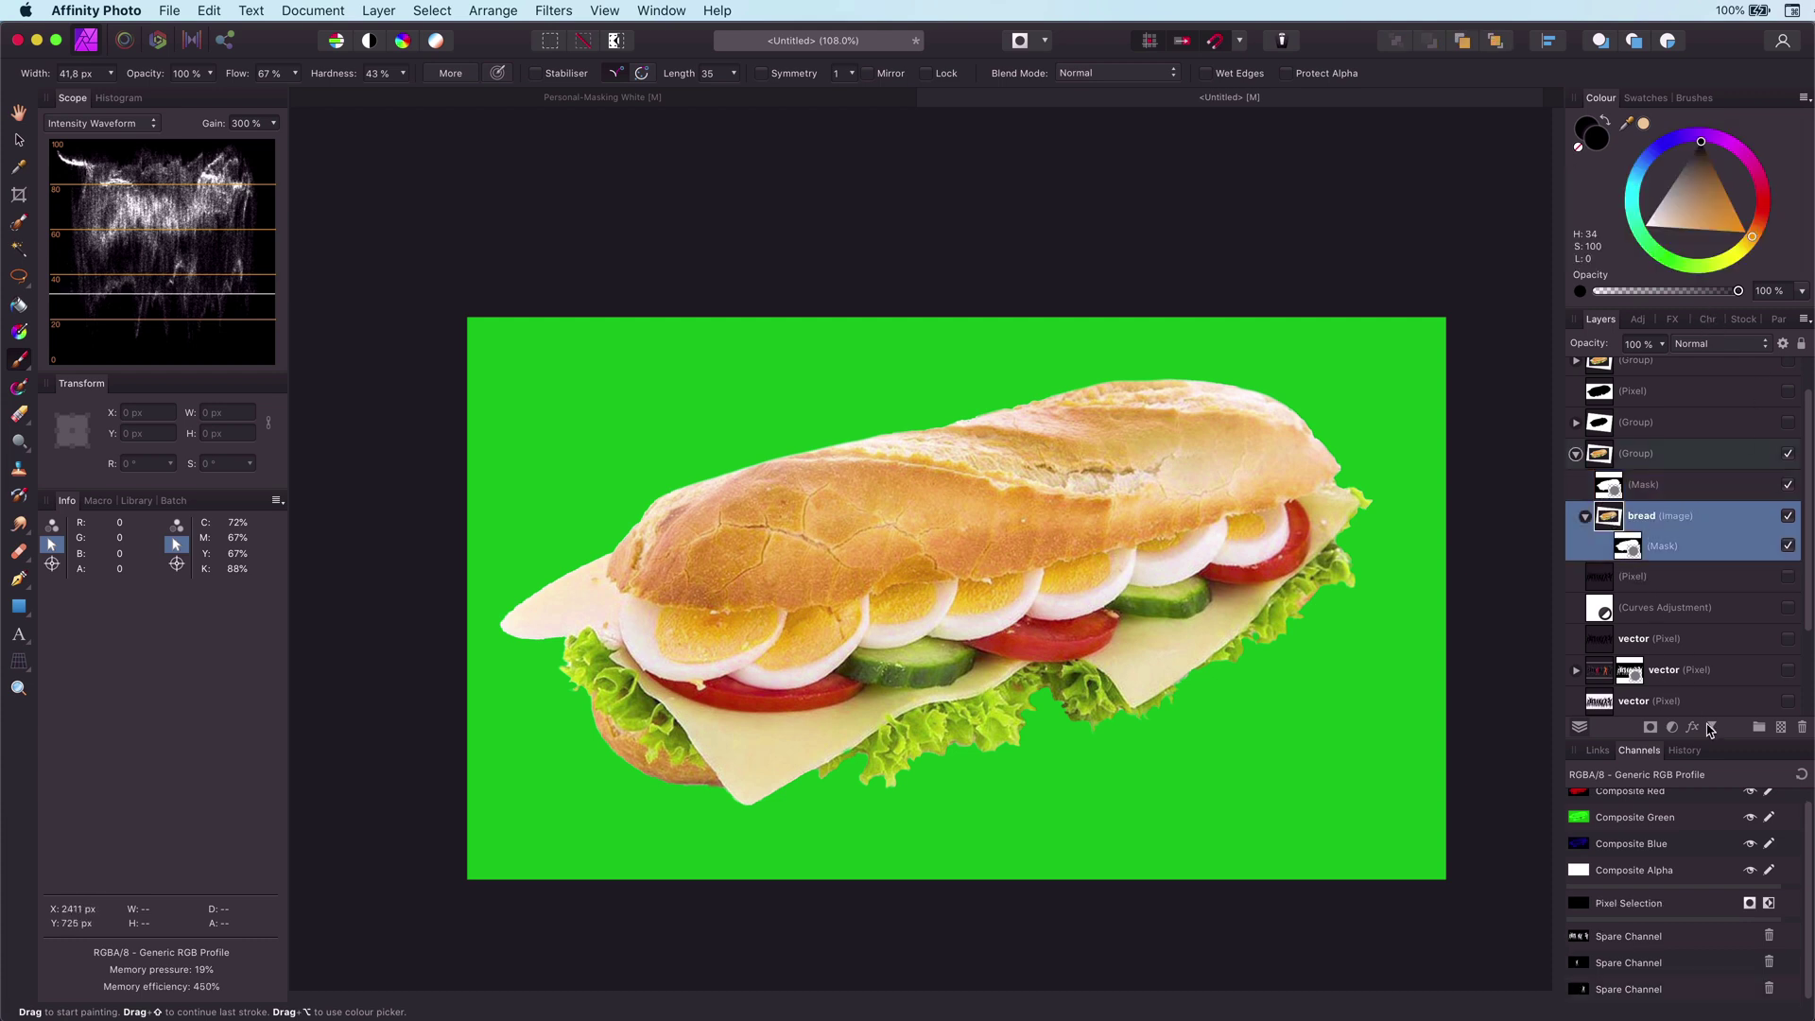
key("super+shift+n")
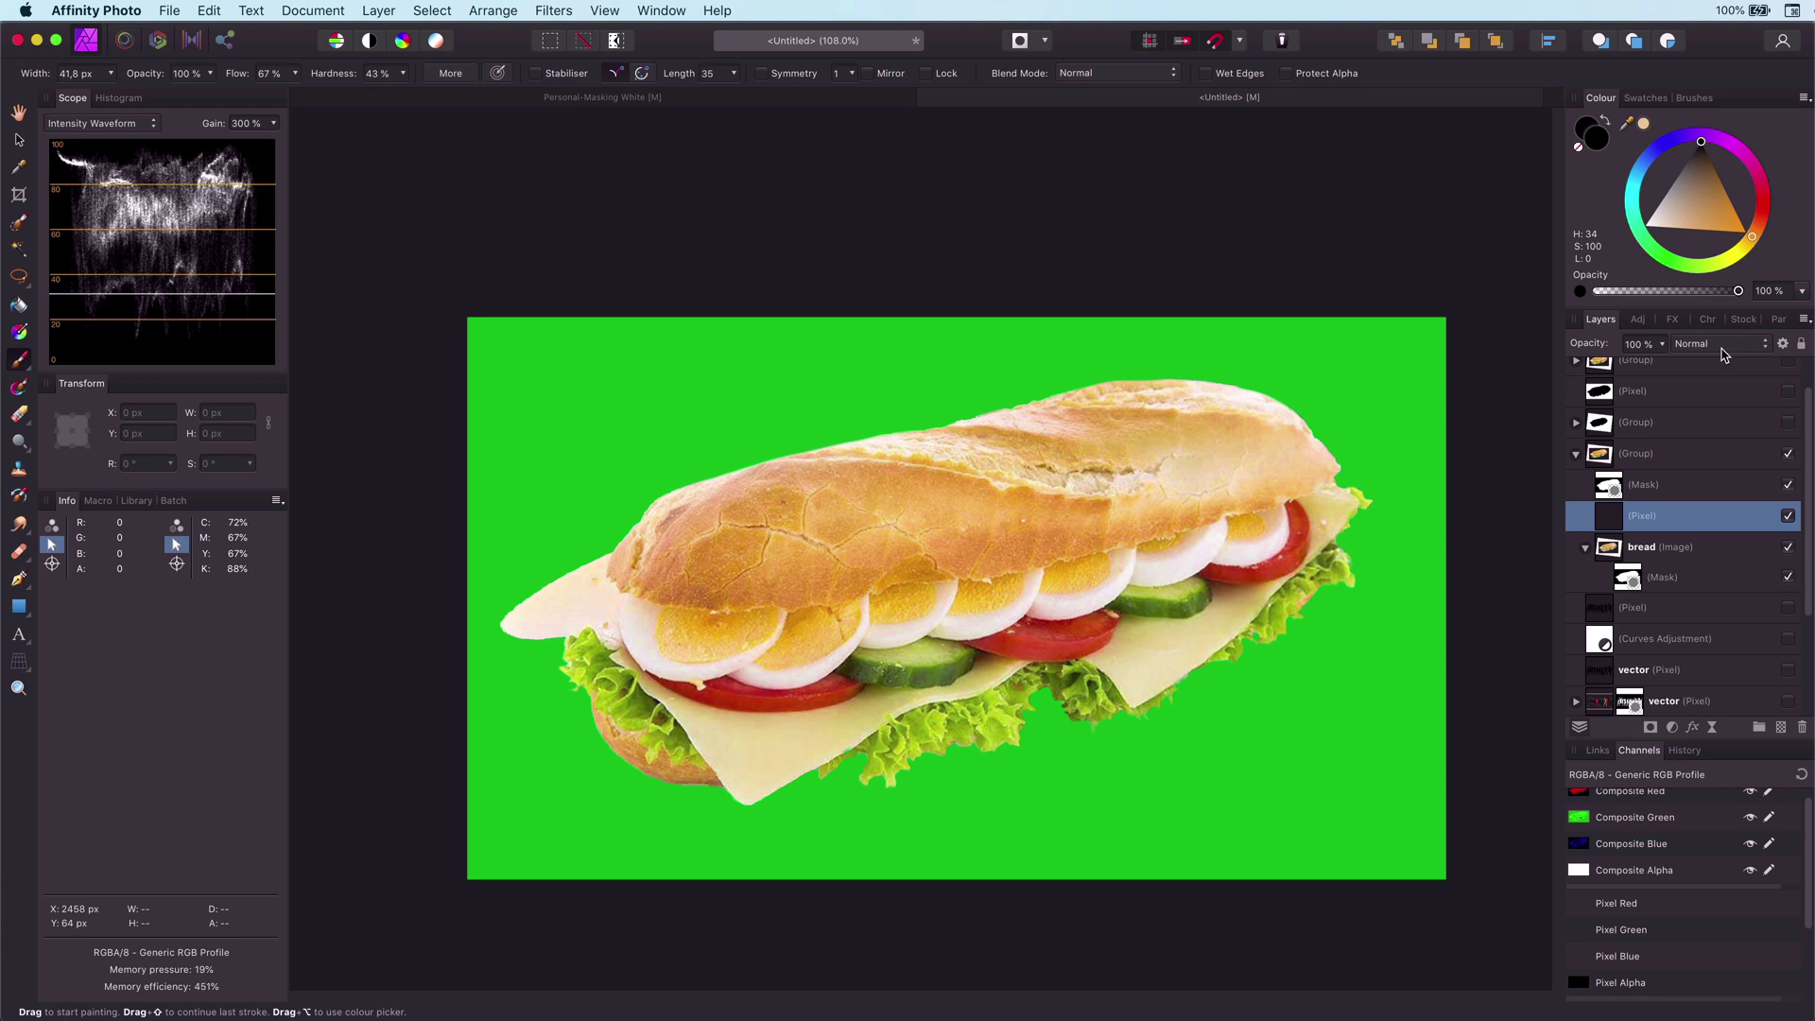
left_click(1723, 343)
left_click(1718, 535)
Step: Choose a warm yellow (H 47, S 92, L 59) and paint it over the cheese slices on the Overlay layer
left_click_drag(1745, 254, 1730, 262)
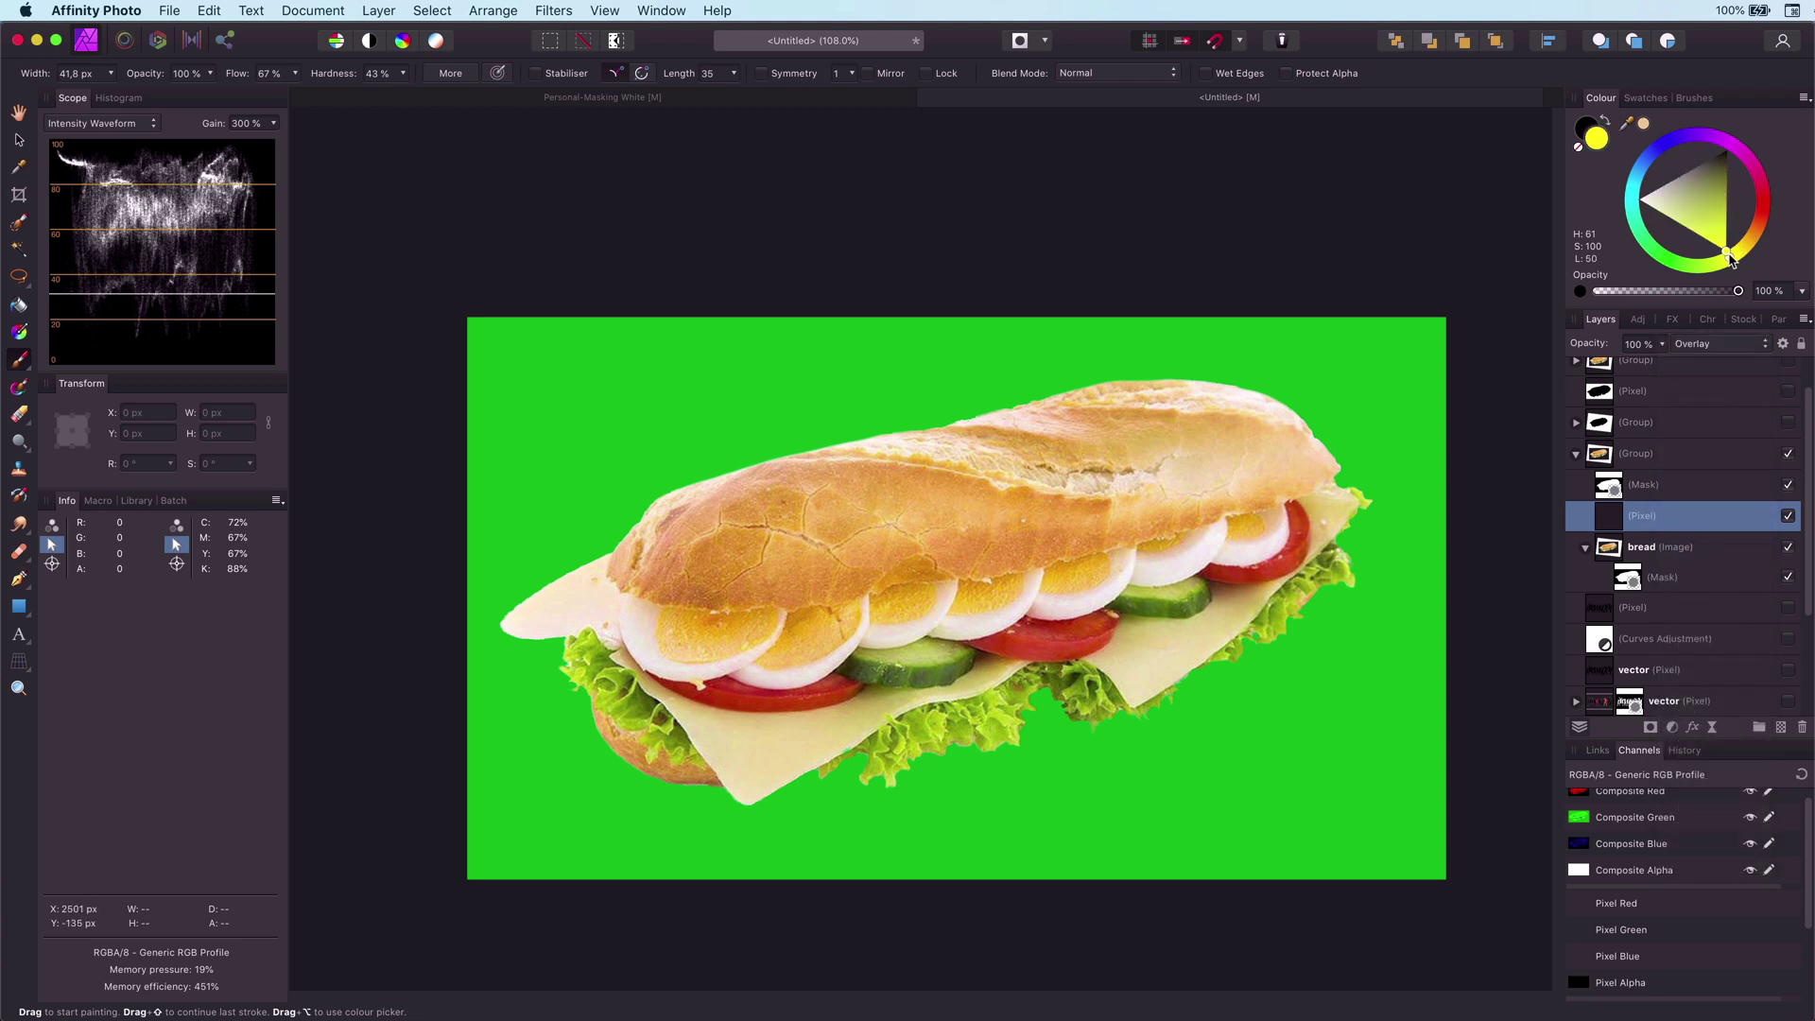
mouse_move(1646, 129)
left_mouse_down()
mouse_move(831, 628)
mouse_move(810, 729)
mouse_move(879, 701)
mouse_move(819, 713)
mouse_move(880, 718)
mouse_move(652, 723)
mouse_move(1035, 672)
mouse_move(1193, 629)
mouse_move(523, 621)
mouse_move(605, 613)
mouse_move(596, 571)
left_mouse_up()
key("bracketright")
key("bracketright")
key("bracketright")
left_click(900, 551, "alt")
mouse_move(1178, 656)
left_mouse_down()
mouse_move(1147, 677)
mouse_move(1175, 613)
left_mouse_up()
mouse_move(974, 679)
left_mouse_down()
mouse_move(697, 743)
mouse_move(670, 704)
mouse_move(849, 739)
left_mouse_up()
Step: Erase the yellow spill from the lettuce, eggs and bread around the cheese with a 59.2 px hard eraser
scroll(873, 746, "up", 5)
key("e")
left_click_drag(834, 777, 765, 804)
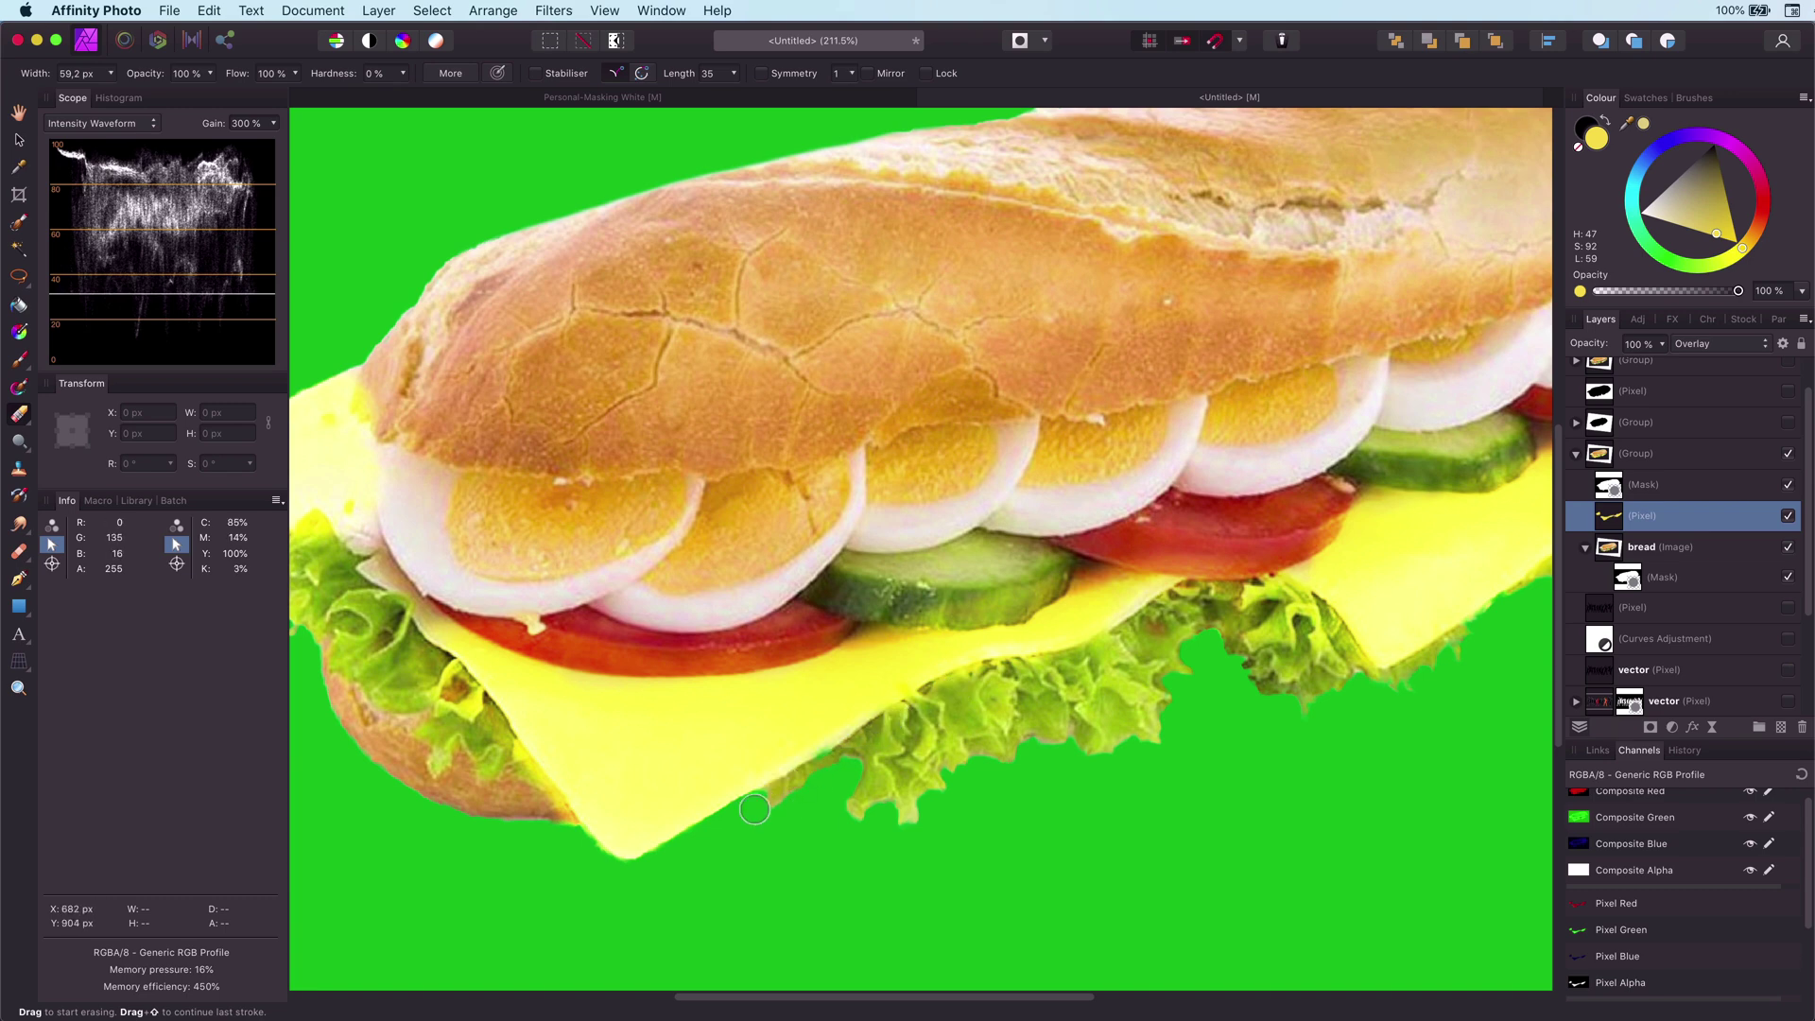
mouse_move(551, 797)
left_mouse_down()
mouse_move(373, 611)
mouse_move(837, 515)
left_mouse_up()
mouse_move(785, 443)
left_mouse_down()
mouse_move(757, 443)
mouse_move(1013, 689)
left_mouse_up()
scroll(1257, 786, "right", 10)
scroll(1256, 786, "up", 3)
mouse_move(1081, 802)
left_mouse_down()
mouse_move(1193, 698)
mouse_move(910, 905)
mouse_move(763, 835)
left_mouse_up()
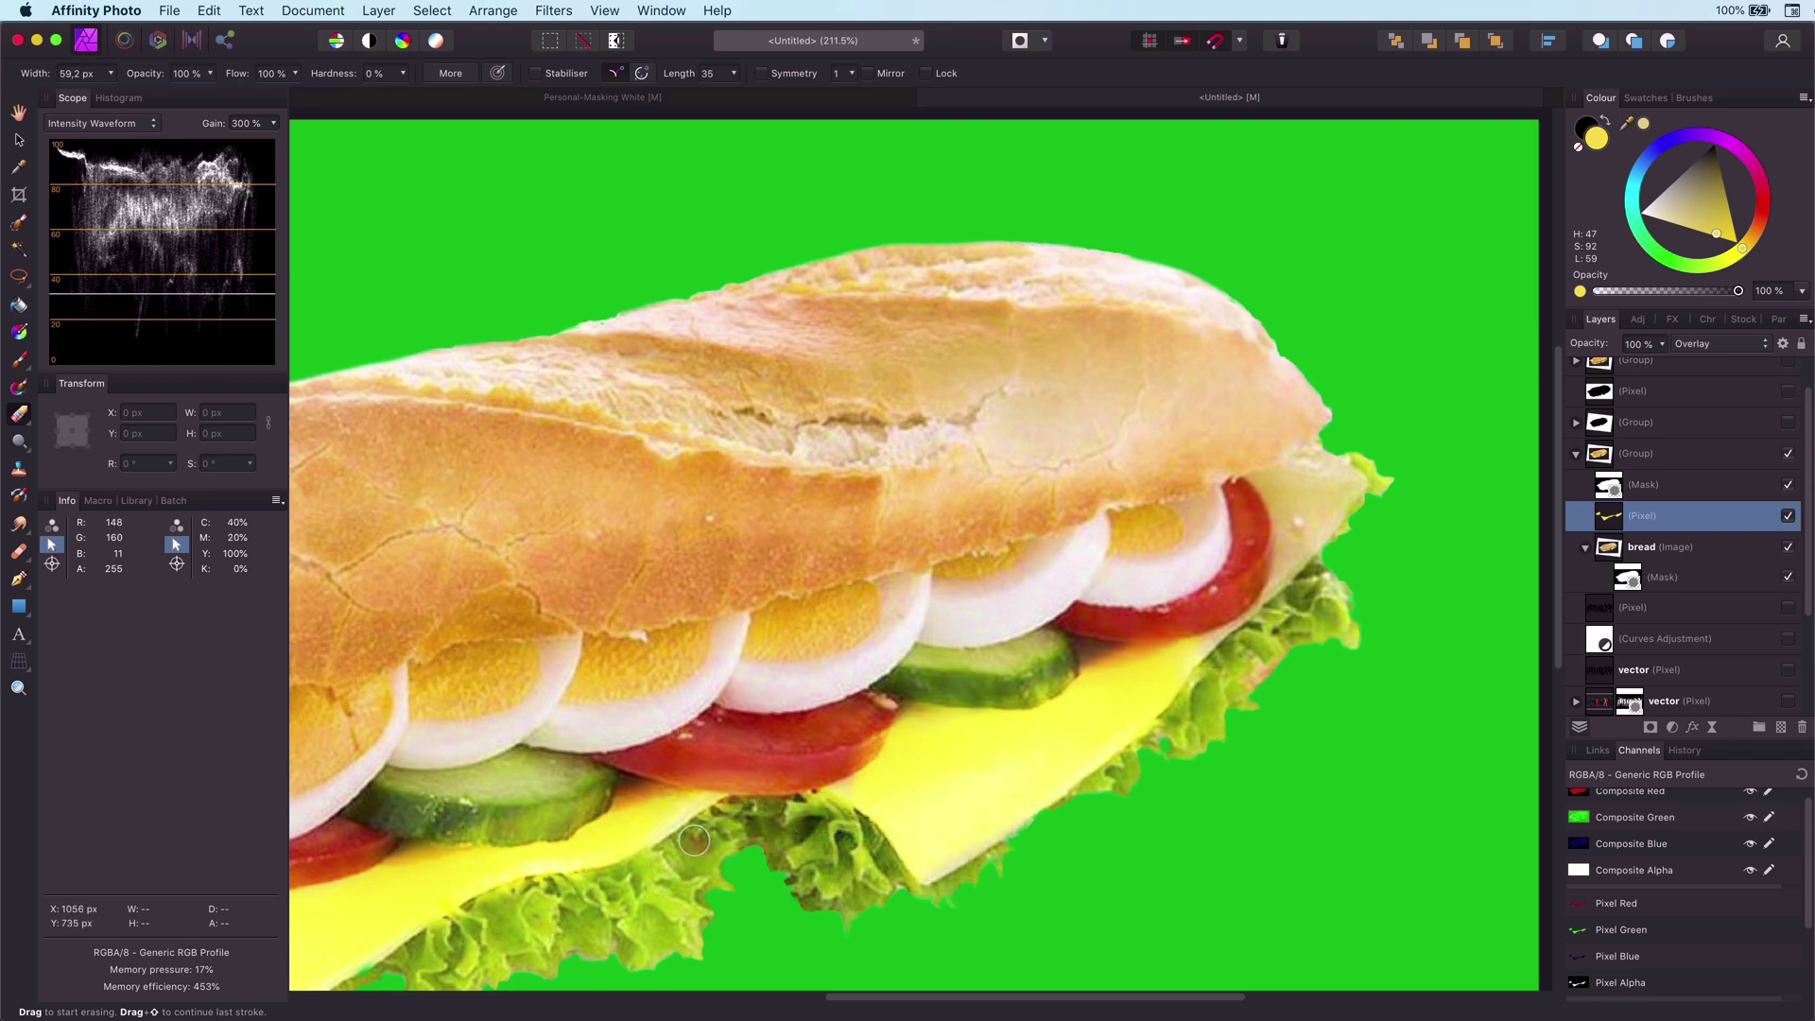
Step: Paint yellow over the uncoloured cheese tip at the sandwich's far end on the Overlay layer
scroll(955, 804, "down", 5)
key("b")
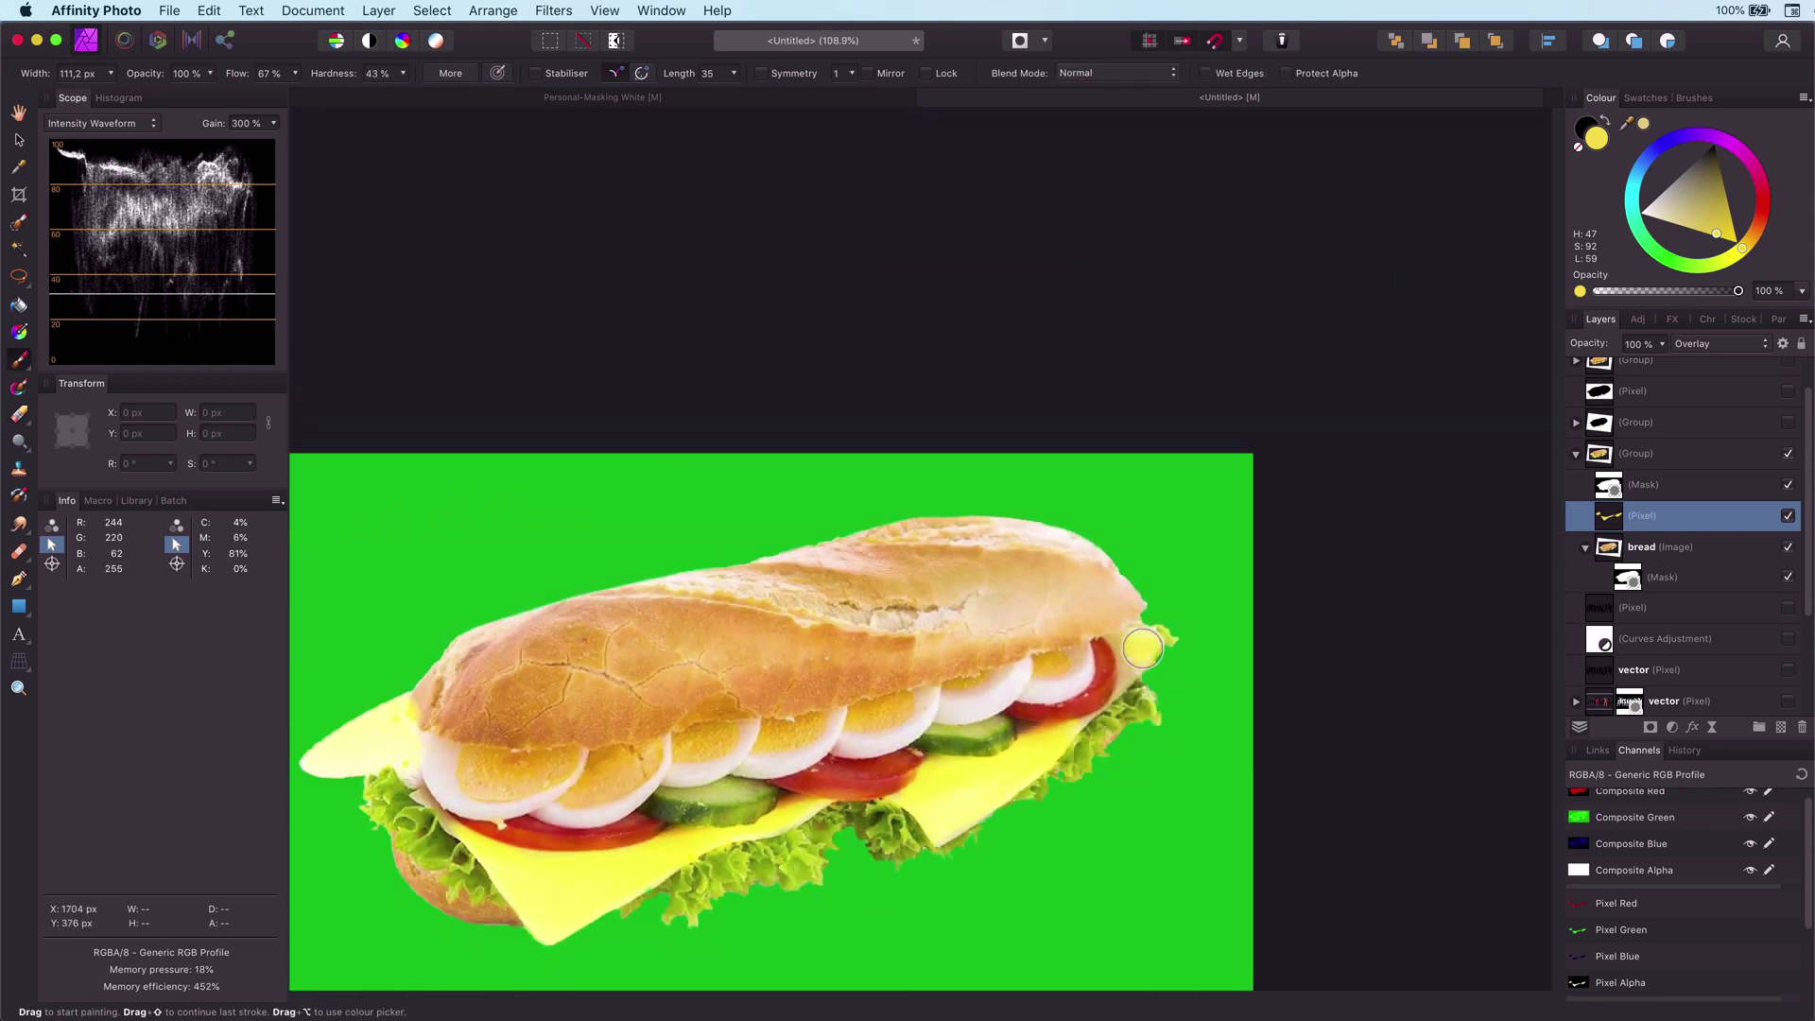
mouse_move(875, 749)
left_mouse_down()
mouse_move(682, 718)
mouse_move(1259, 644)
left_mouse_up()
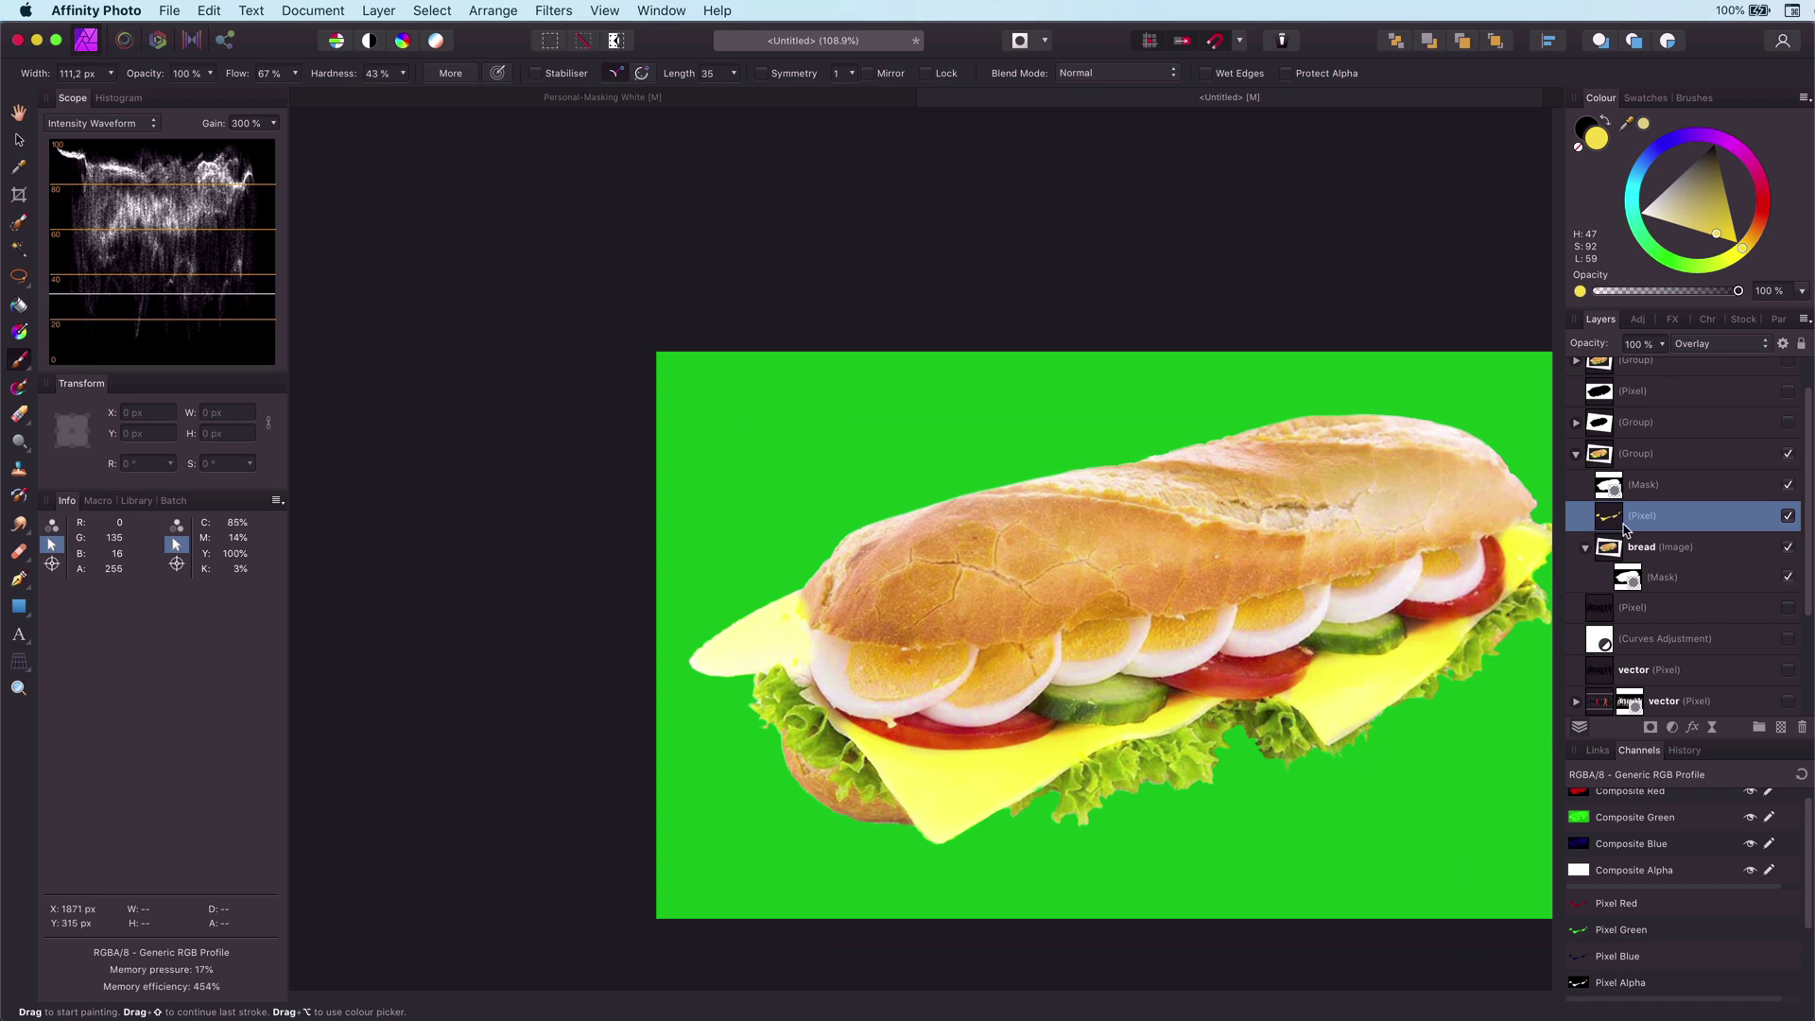
Step: Add another pixel layer above the Overlay layer, set it to Colour blending and paint the cheese yellow
left_click(1781, 728)
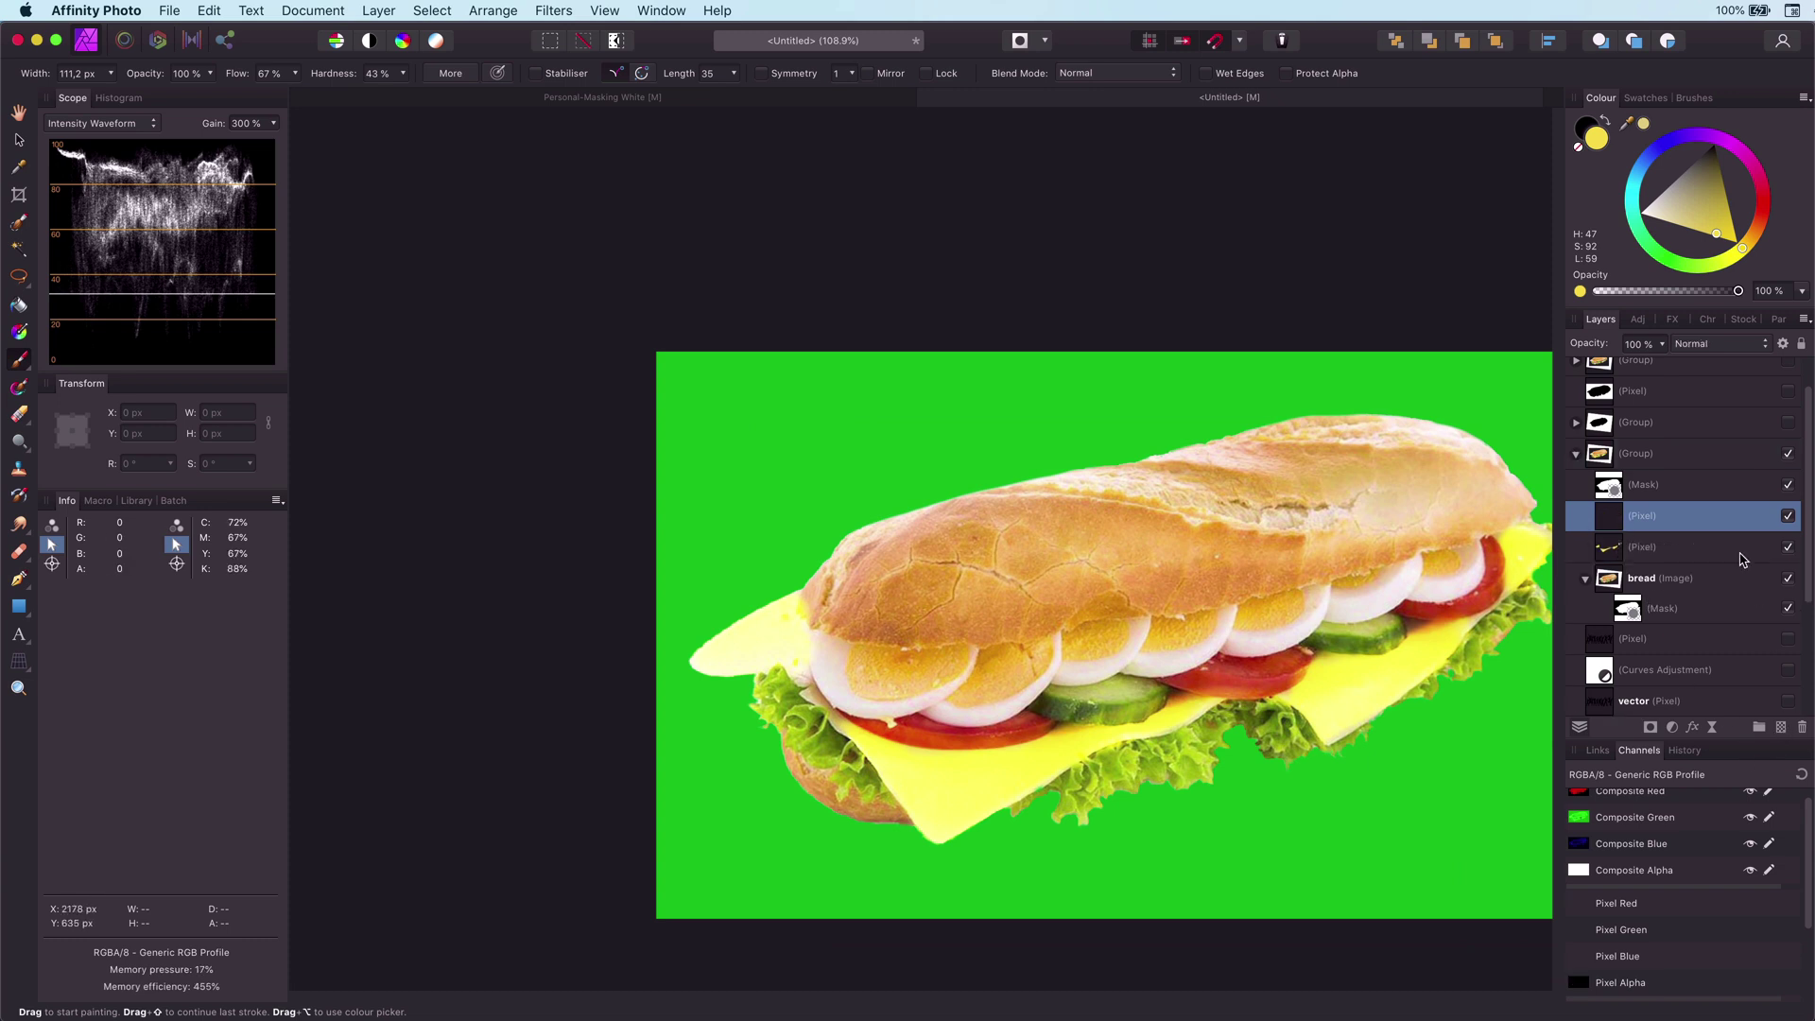
left_click(1700, 346)
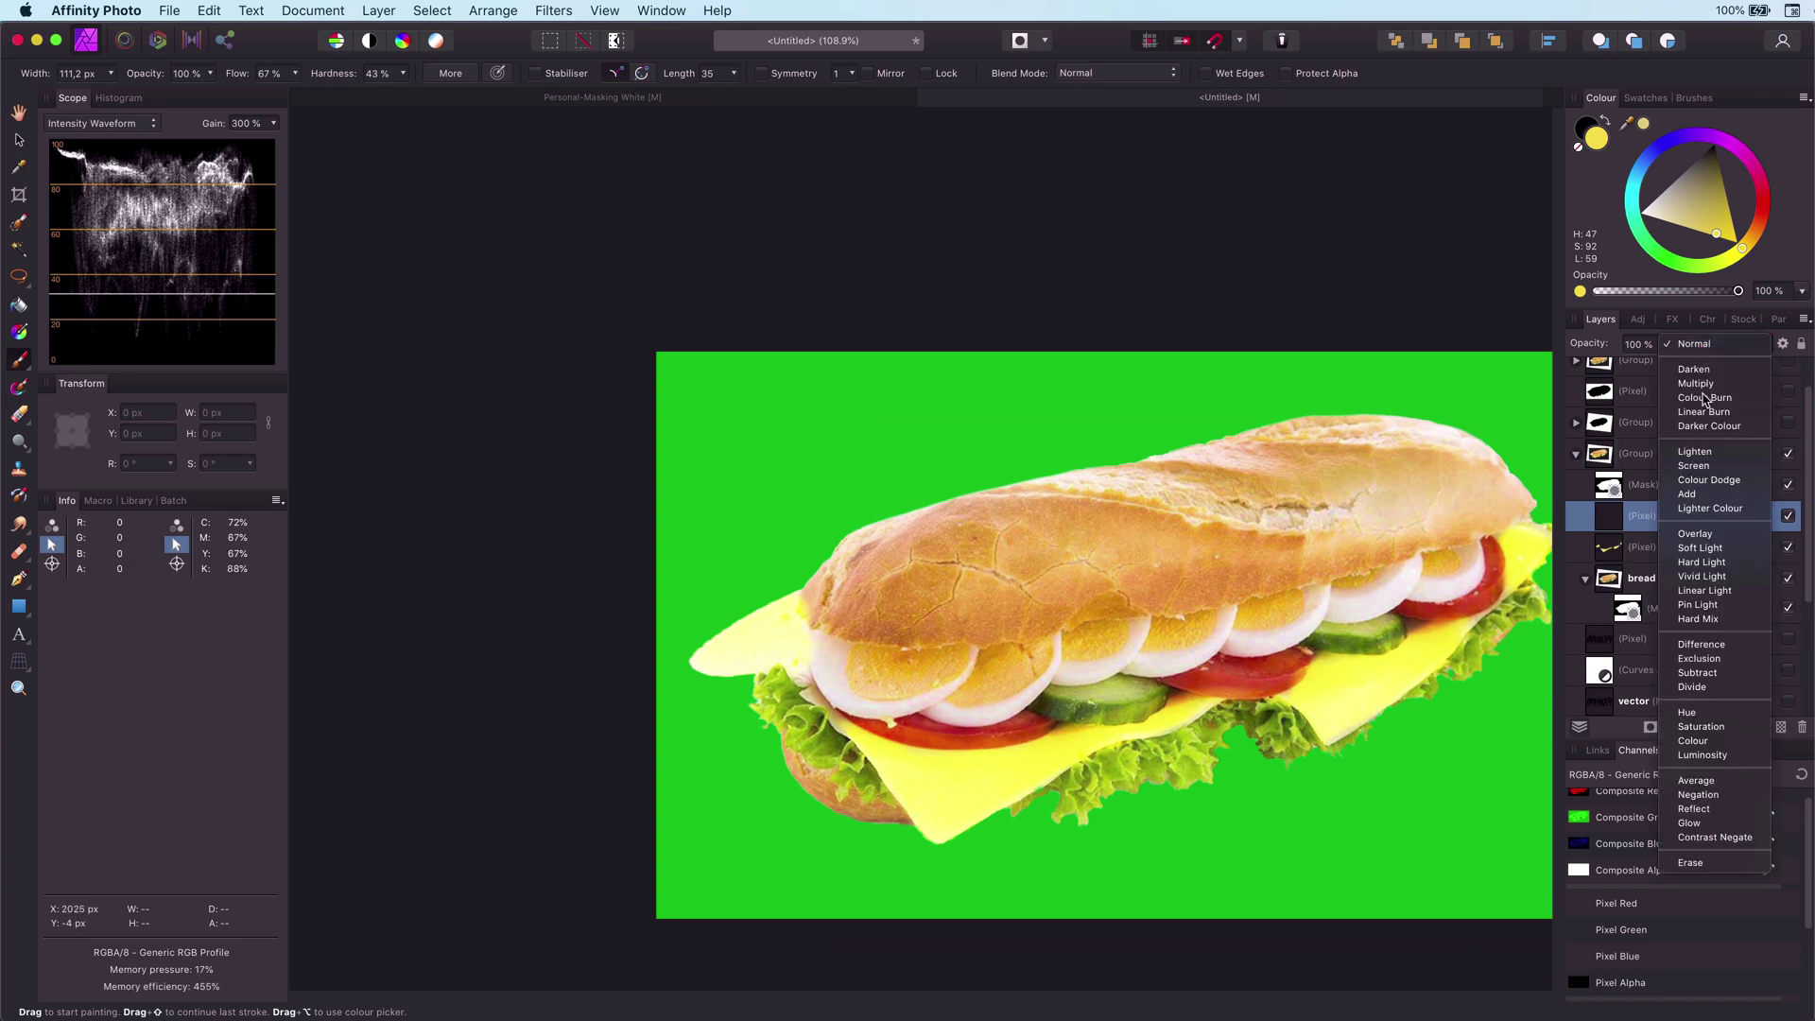
left_click(1716, 741)
mouse_move(729, 688)
left_mouse_down()
mouse_move(750, 636)
mouse_move(739, 656)
left_mouse_up()
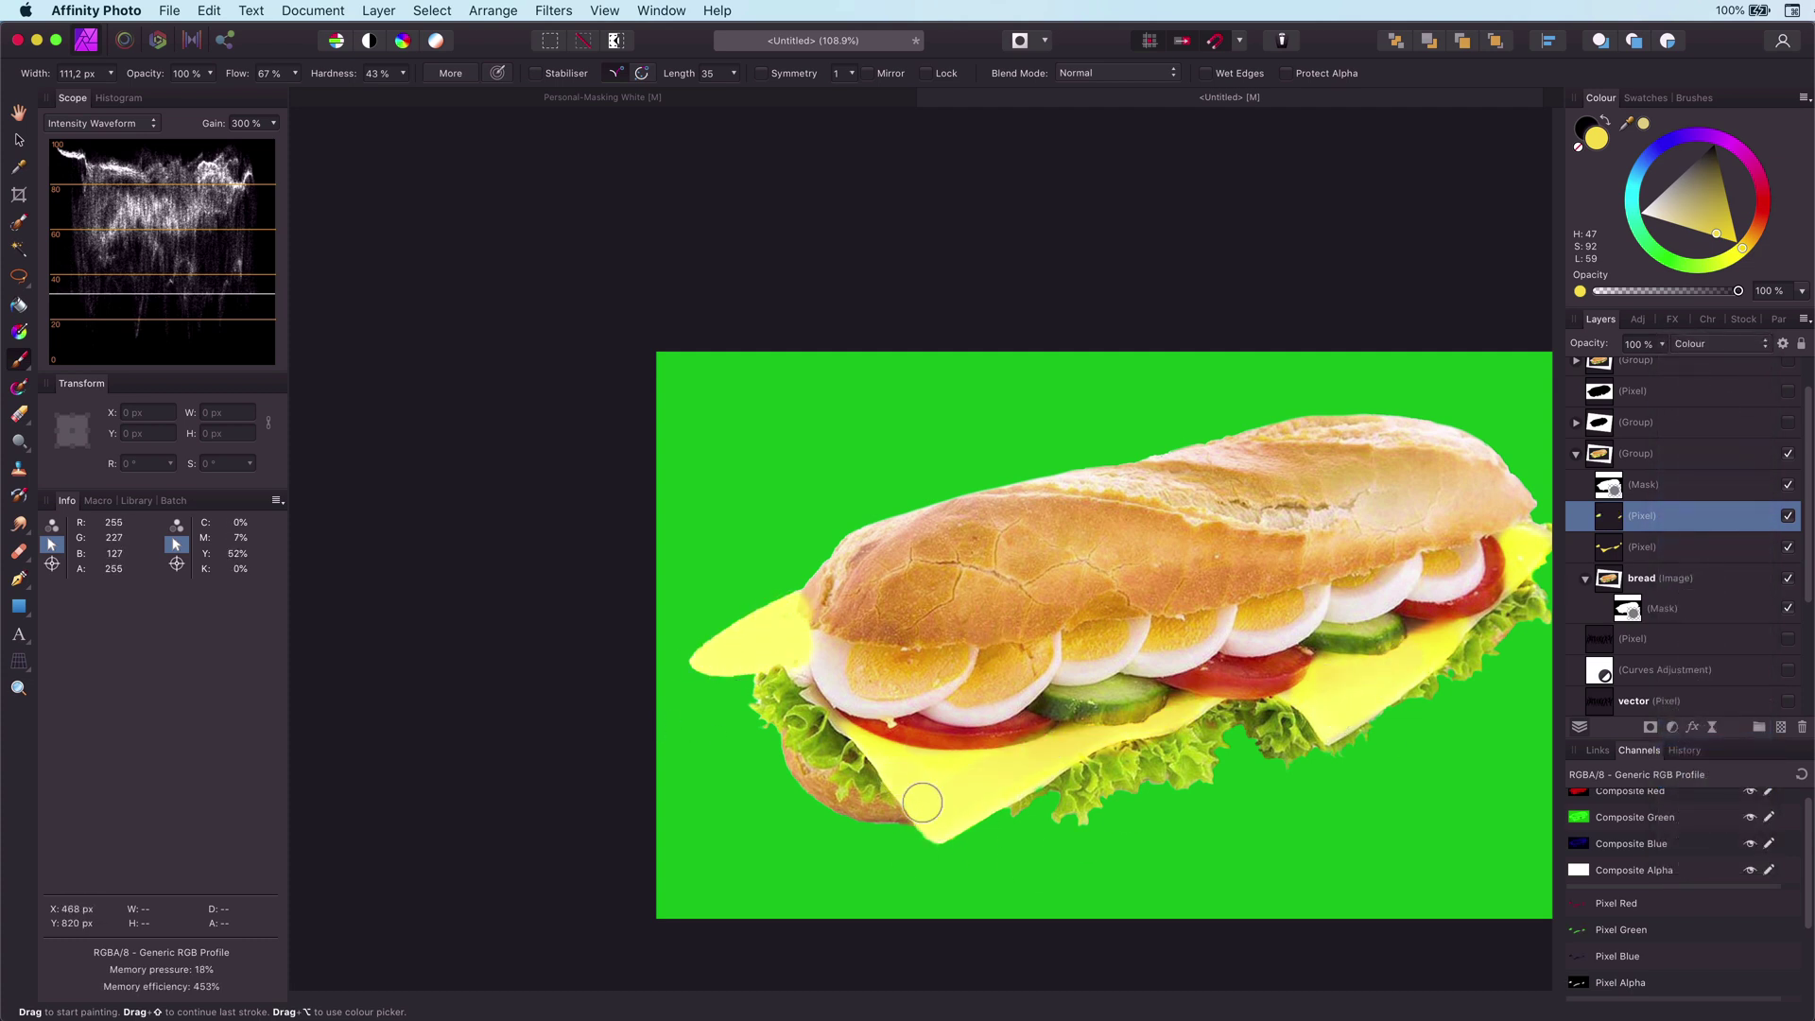
Step: Choose a green (H 71, S 65, L 31), paint it over the lettuce on the Colour layer and switch to erasing
key("e")
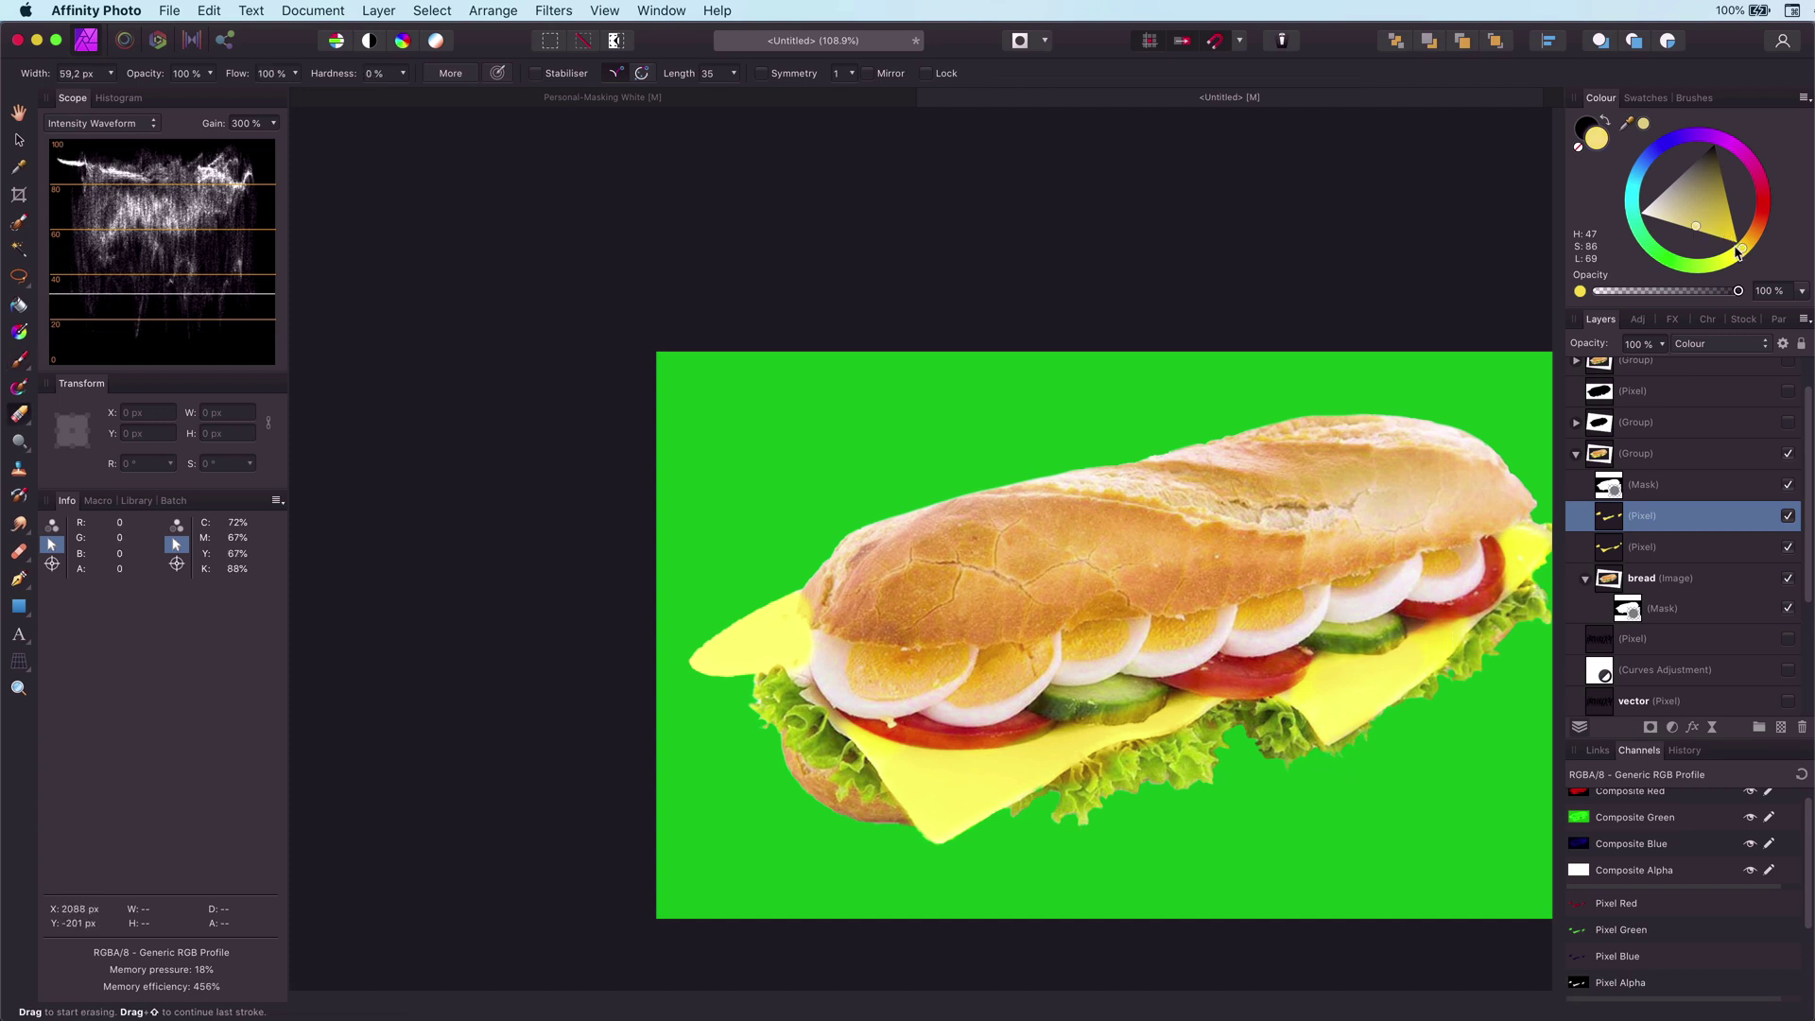
left_click_drag(1736, 252, 1675, 263)
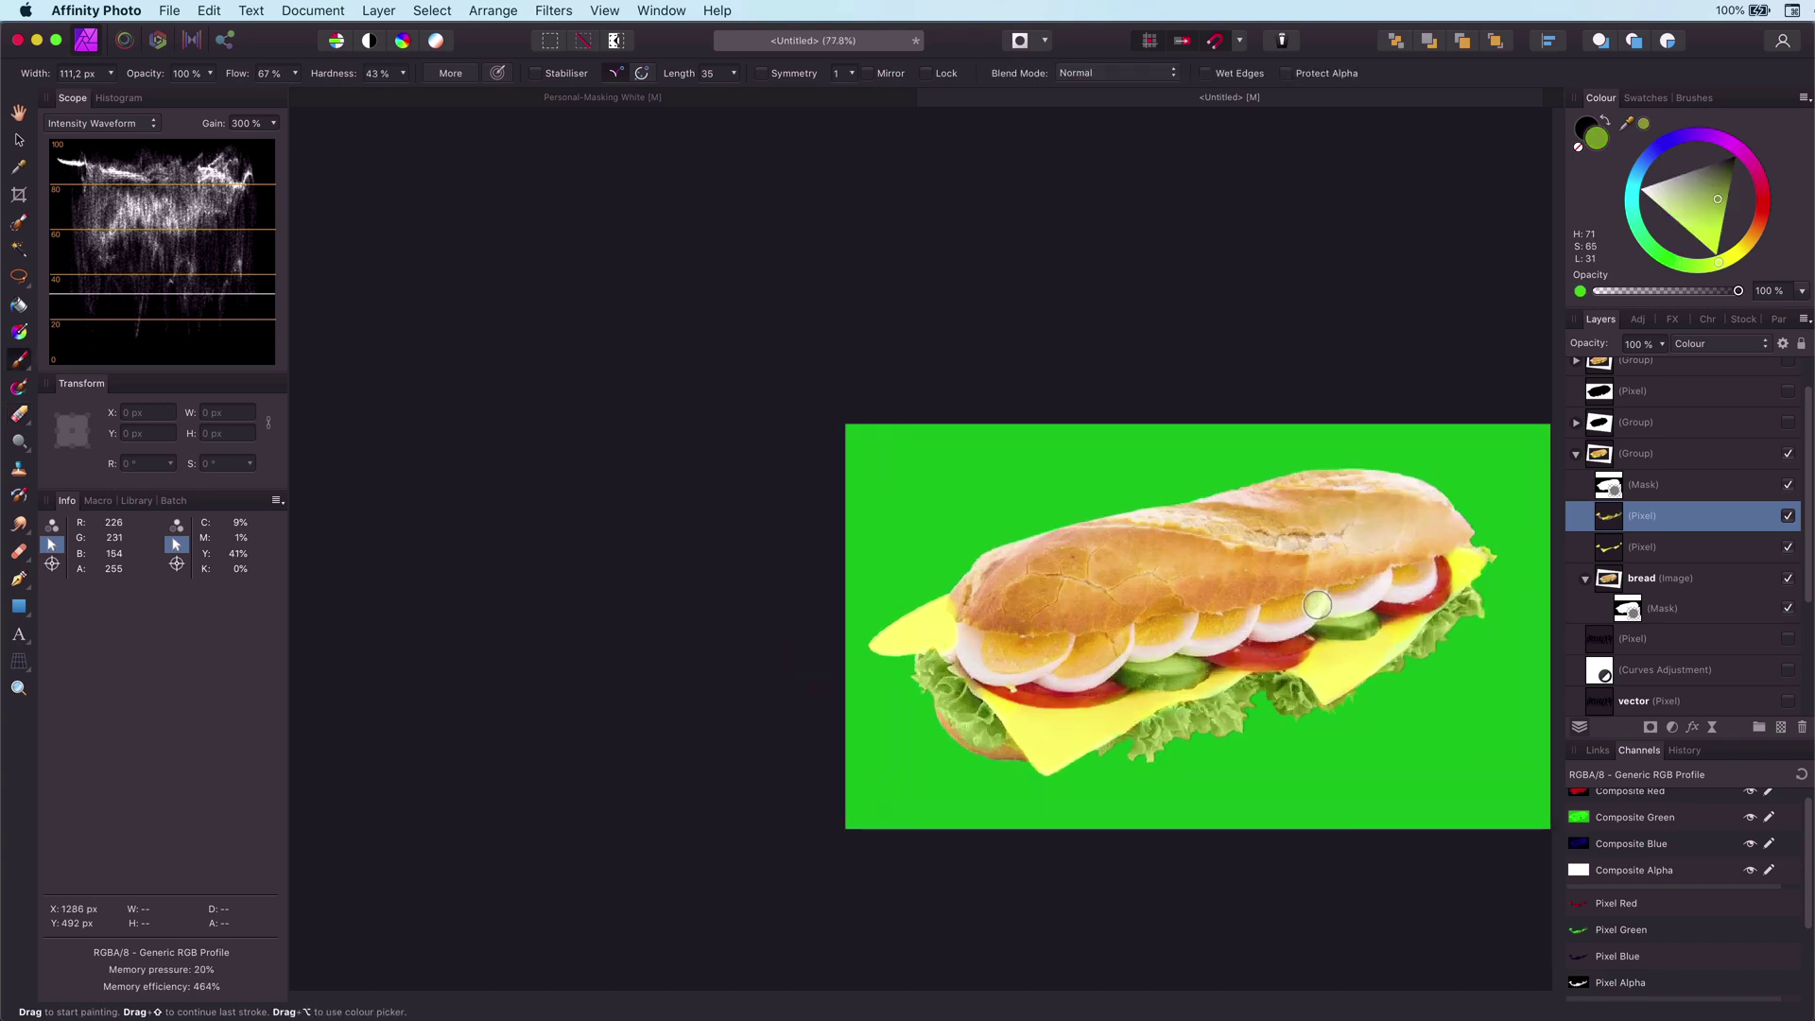
scroll(1341, 603, "up", 4)
key("e")
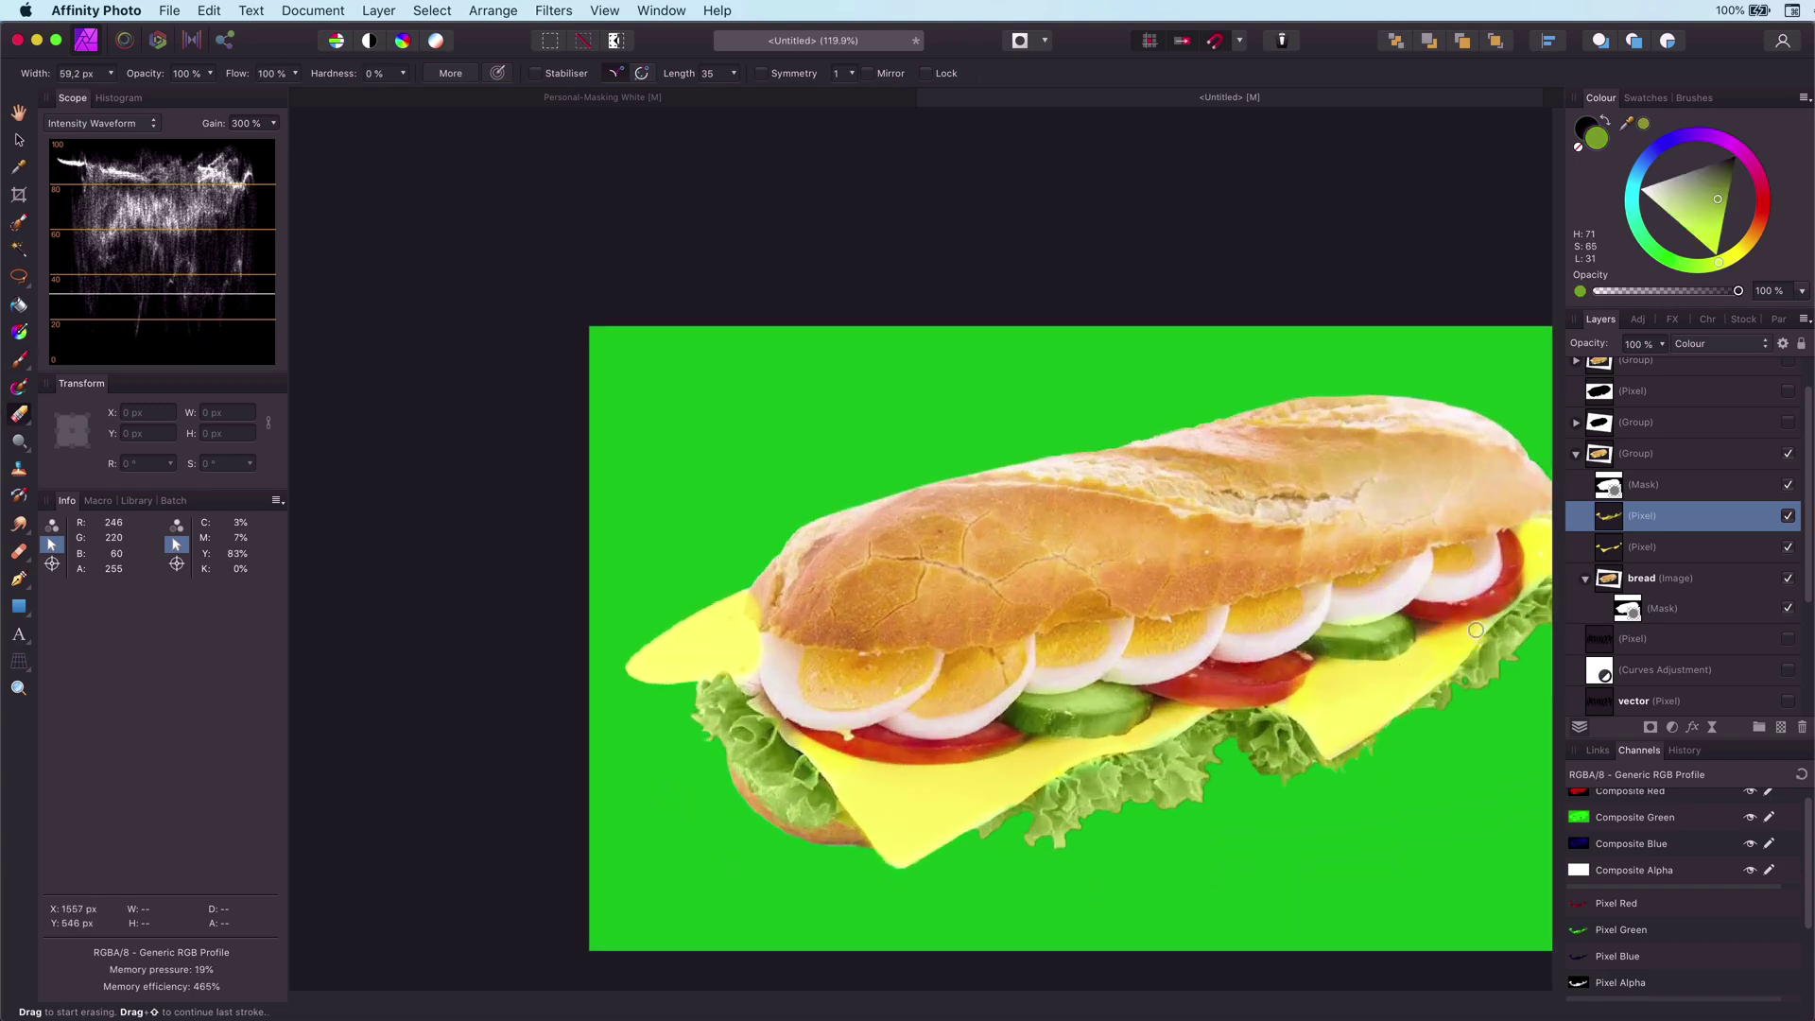
Step: Lower the Colour layer's opacity to 80% and the Overlay layer's opacity to 83%
scroll(1462, 647, "down", 3)
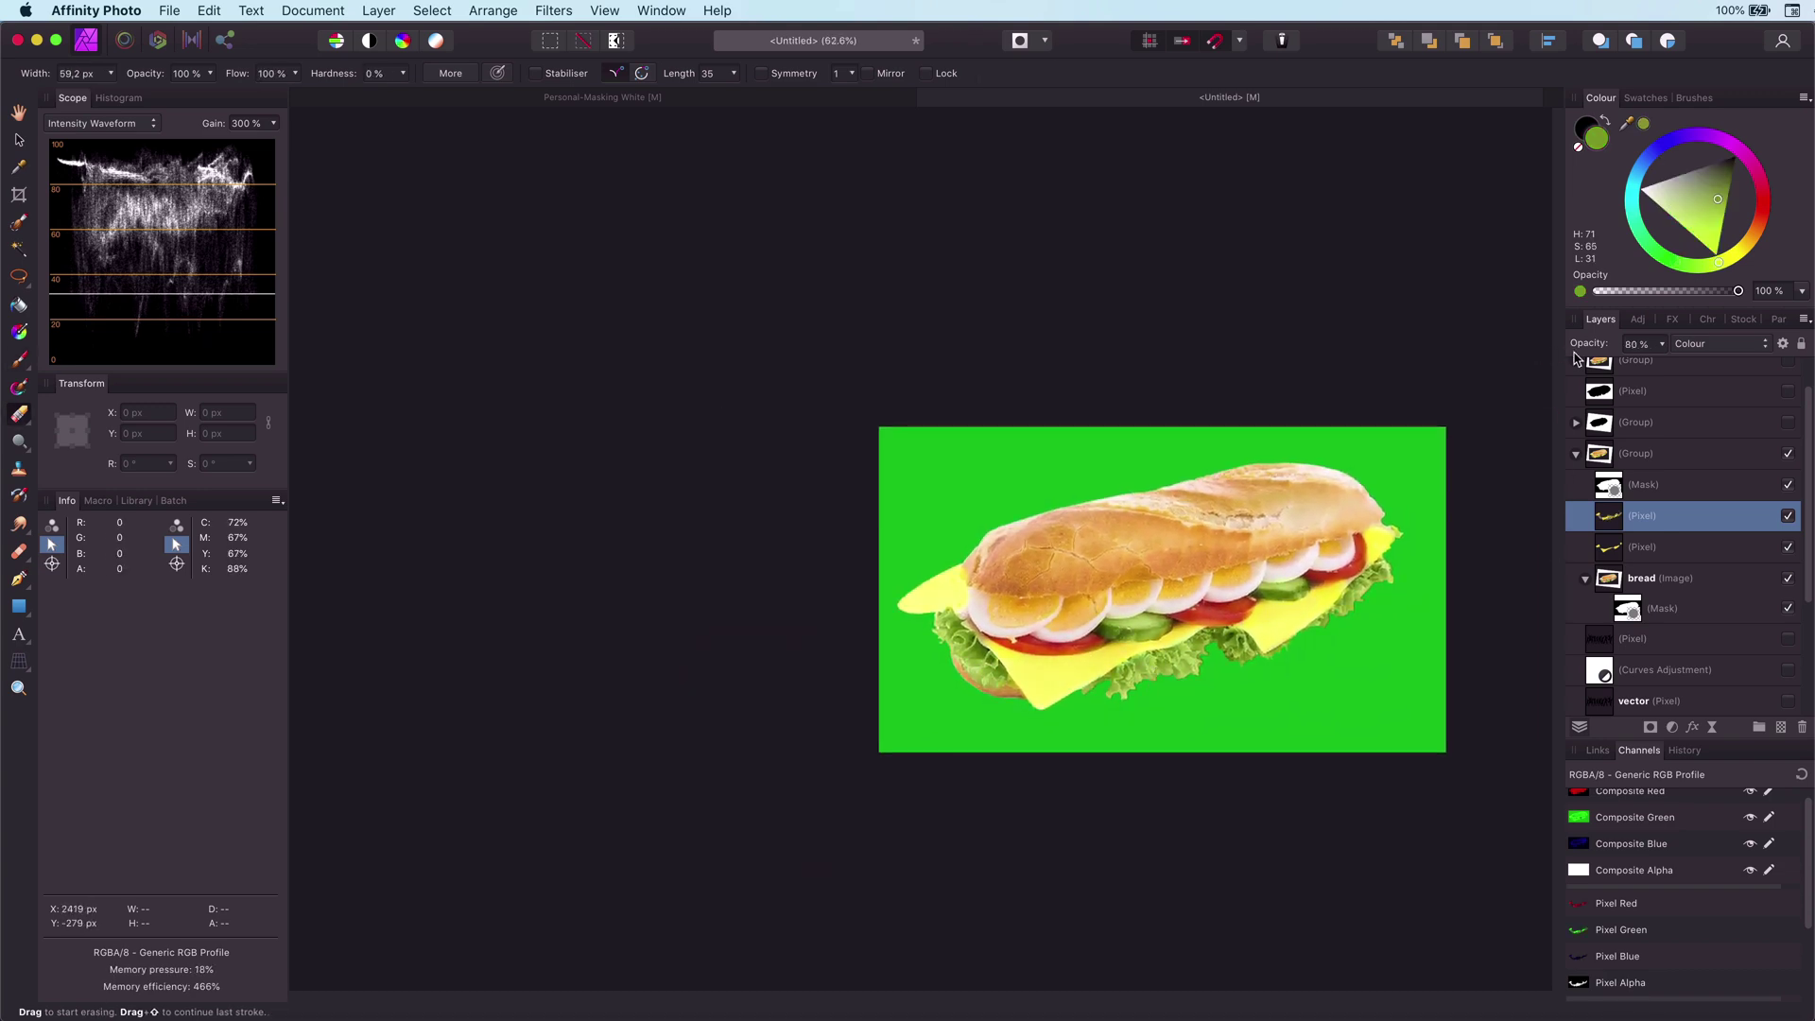
left_click(1608, 547)
left_click_drag(1588, 338, 1551, 356)
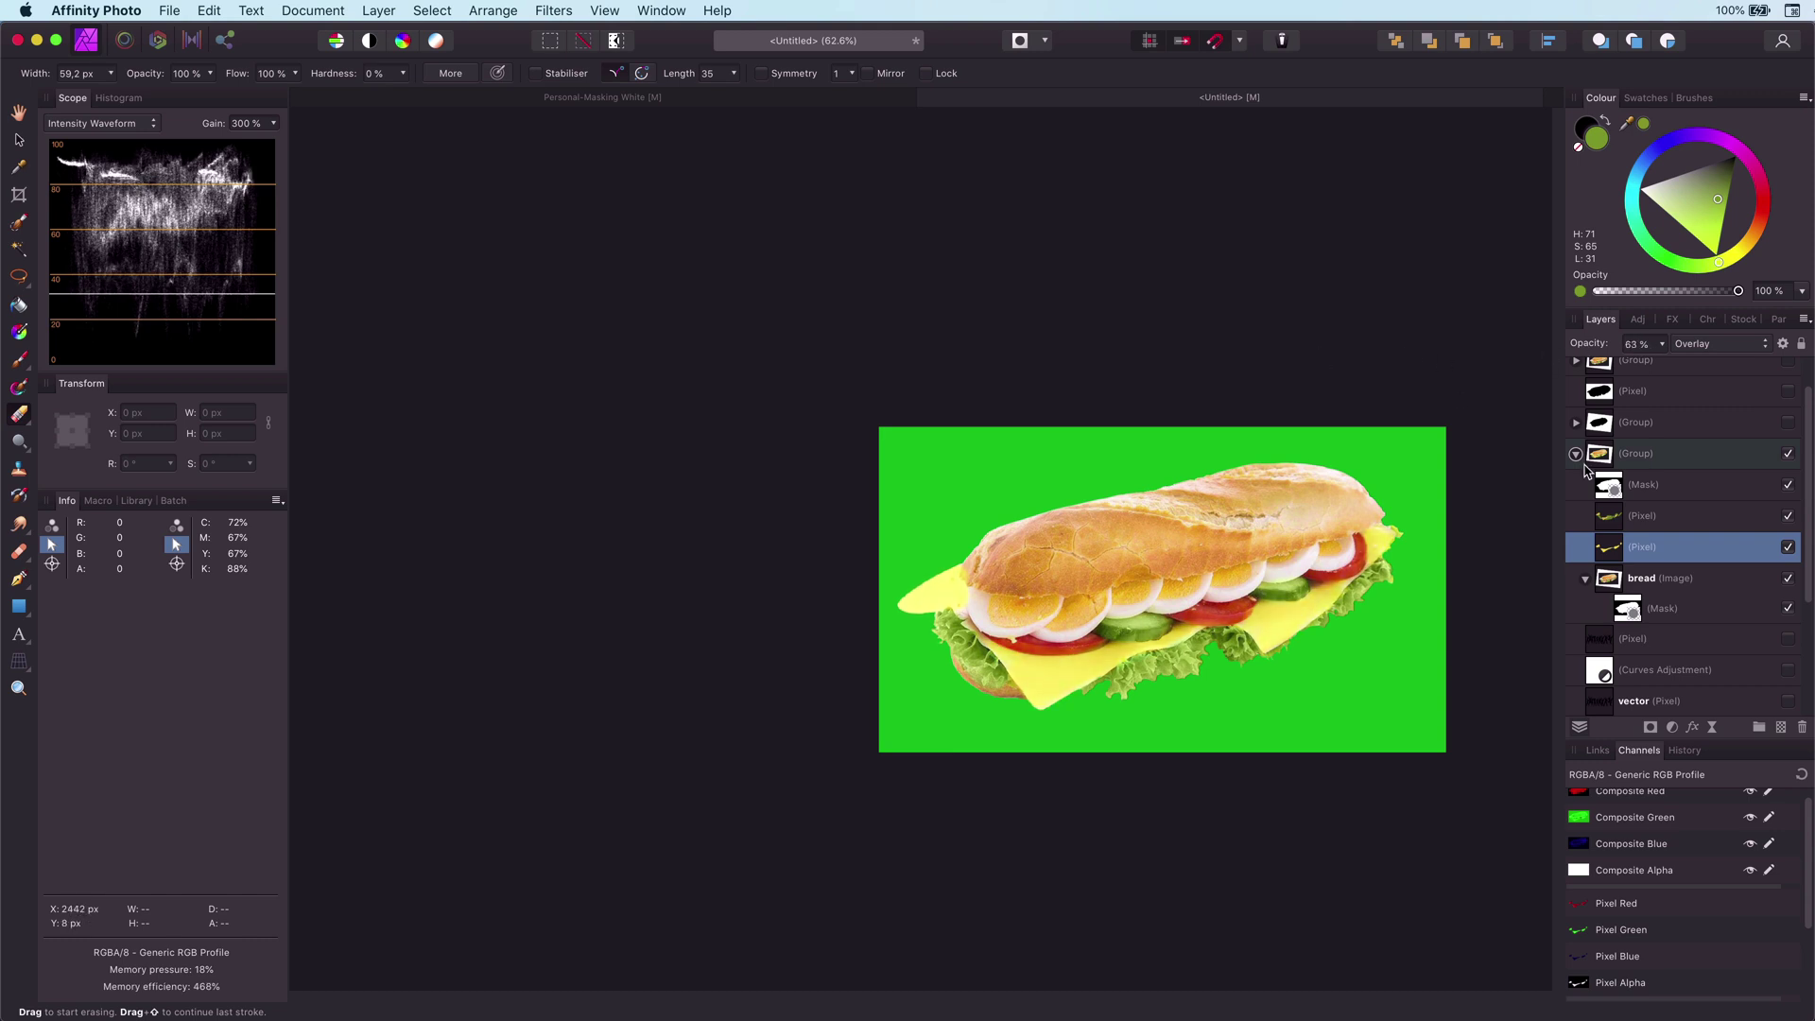
Step: Add a new pixel layer above the cheese and lettuce layers and set its blend mode to Colour
left_click(1607, 520)
left_click(1781, 728)
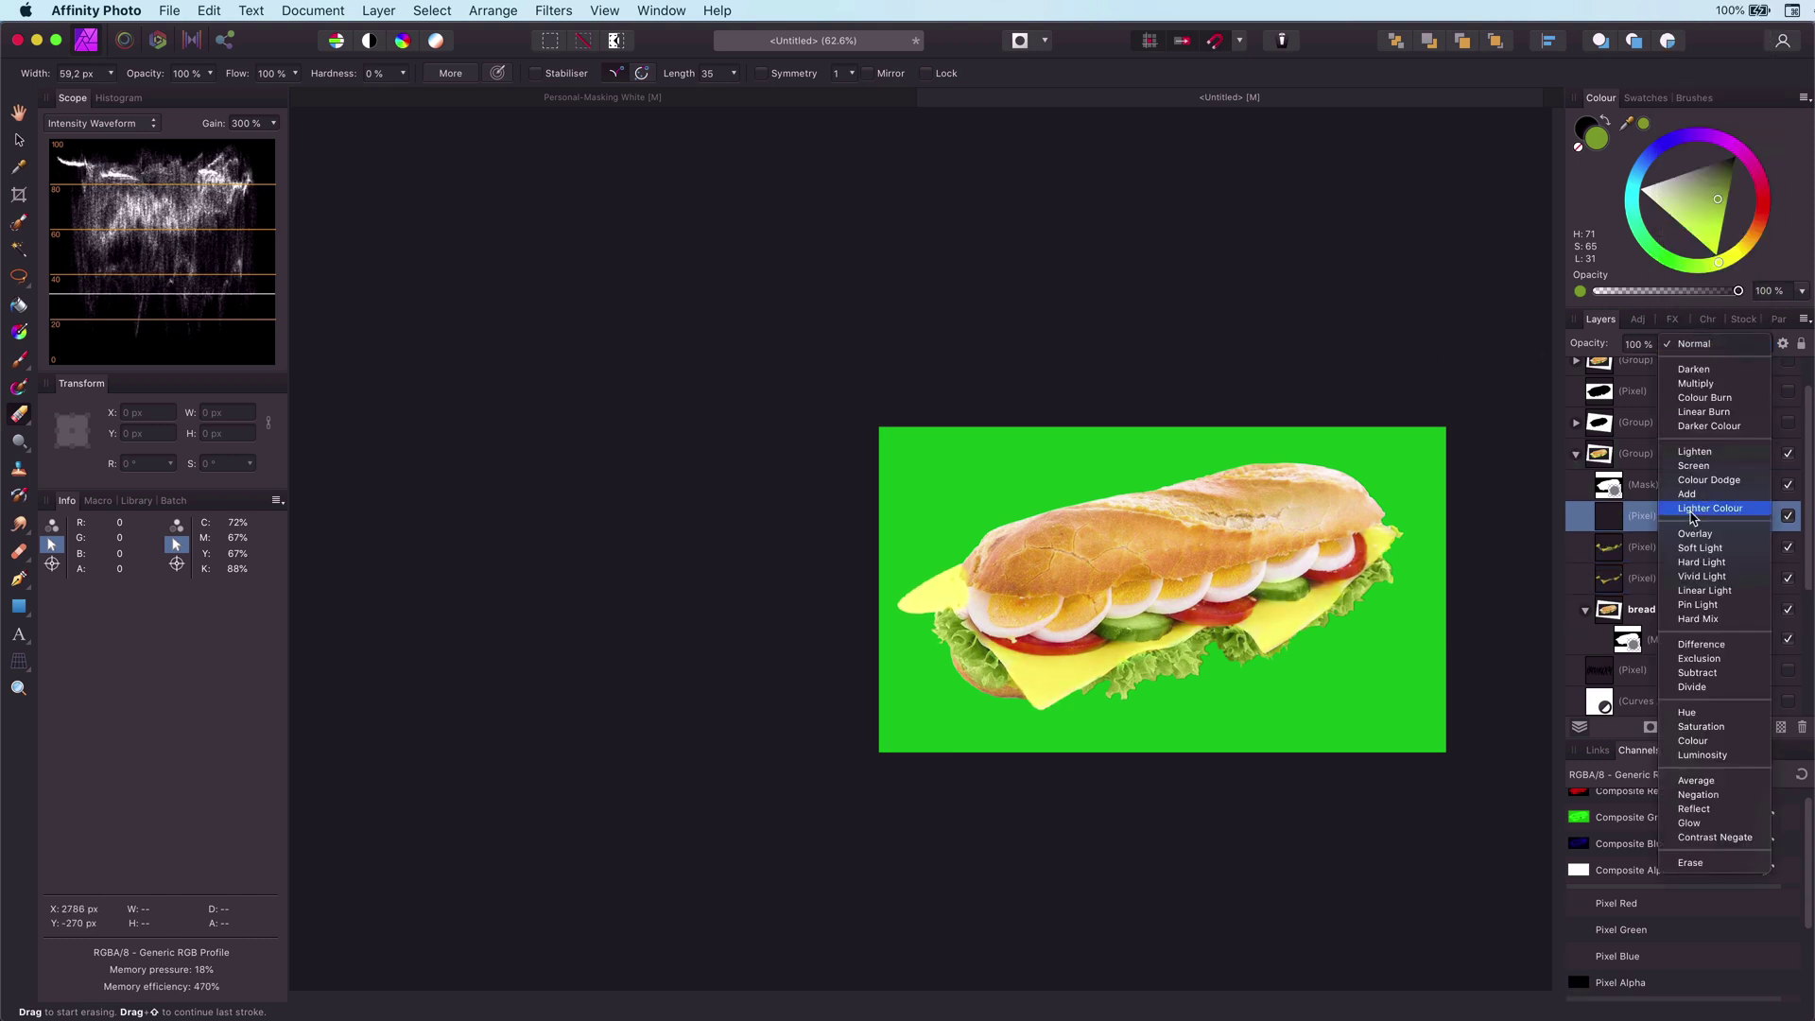
key("alt")
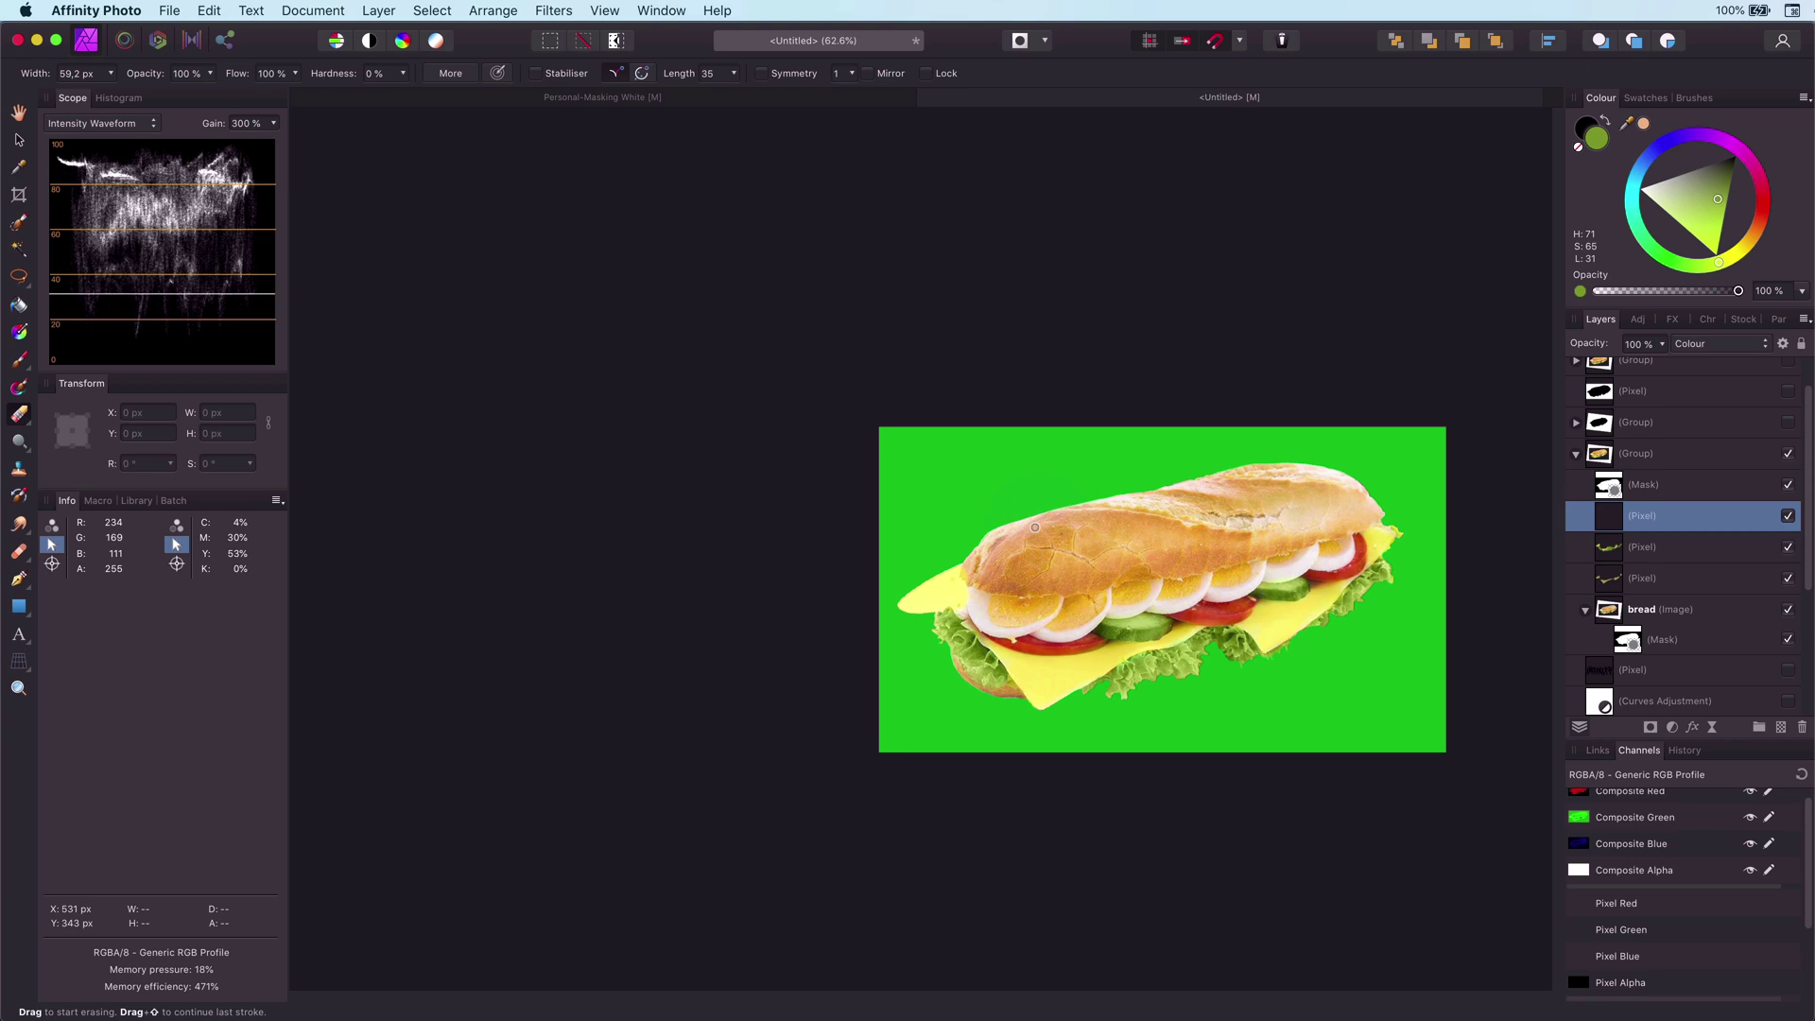
Step: Sample a light orange from the crust (H 28, S 79, L 70) and paint it over the loaf's upper crust
scroll(1037, 530, "up", 3)
left_click_drag(1646, 123, 1003, 517)
key("b")
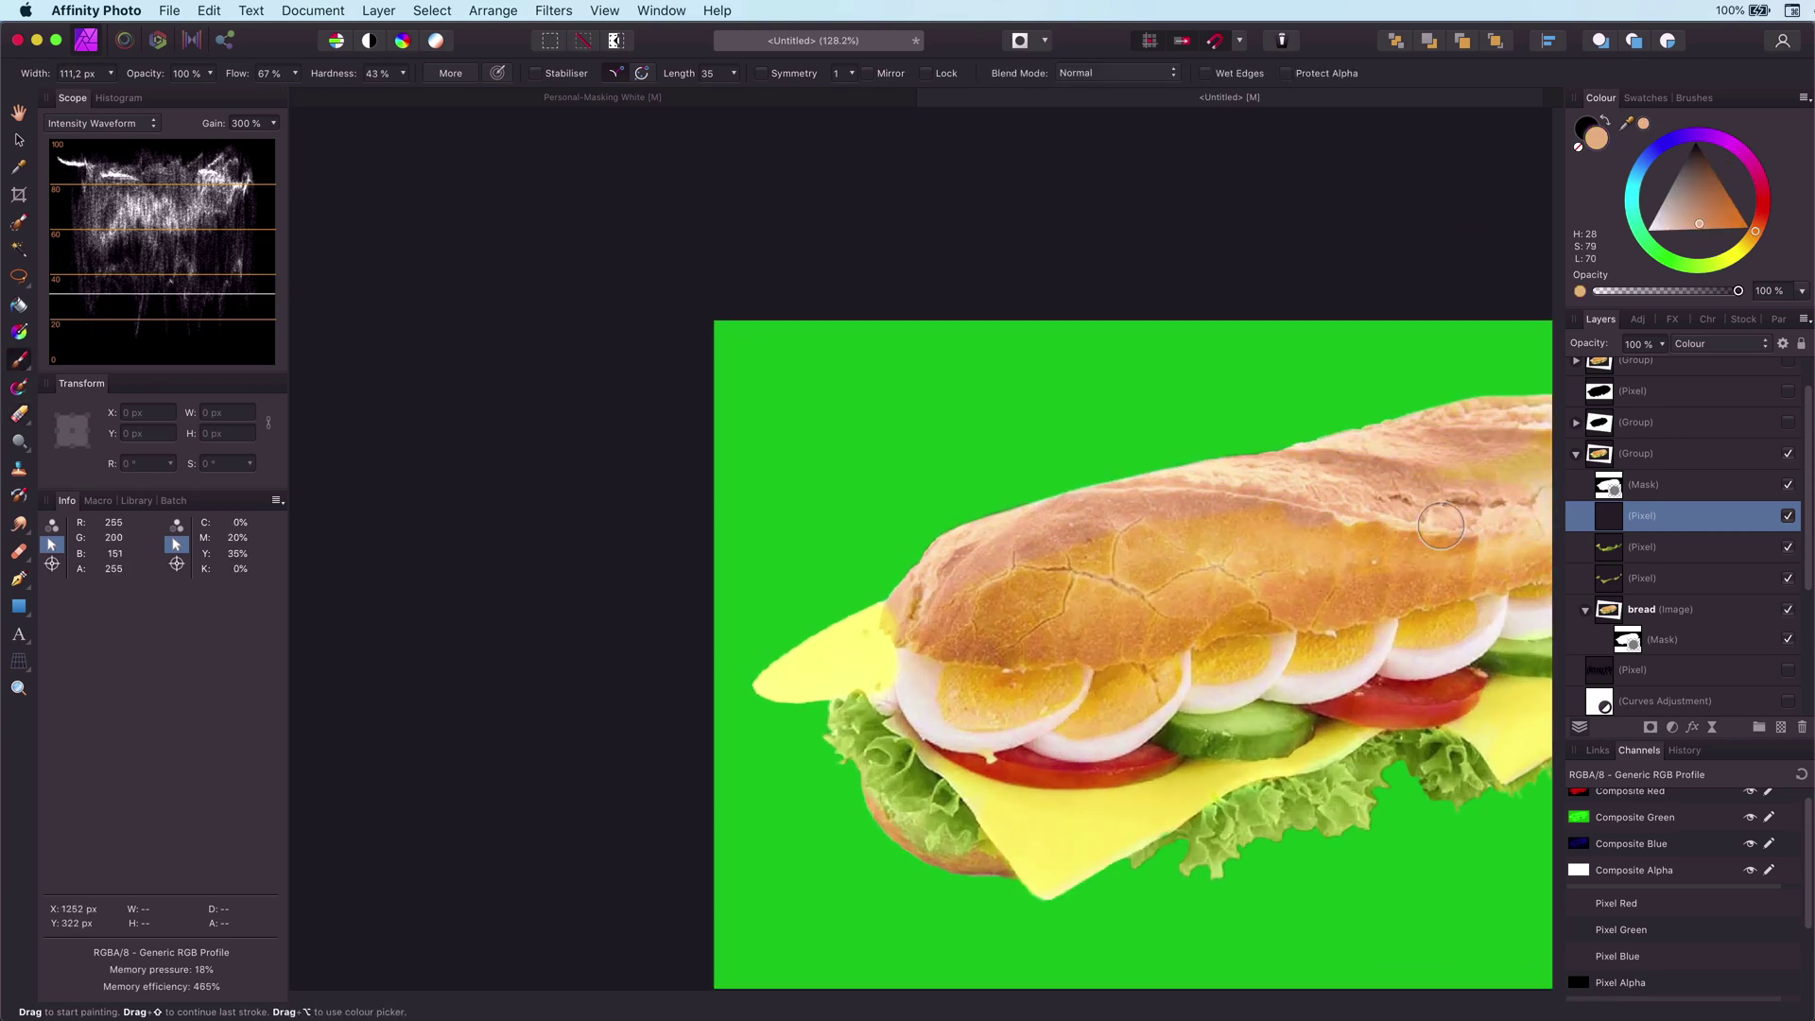
left_click_drag(1482, 515, 960, 608)
mouse_move(898, 536)
left_mouse_down()
mouse_move(997, 582)
mouse_move(820, 626)
left_mouse_up()
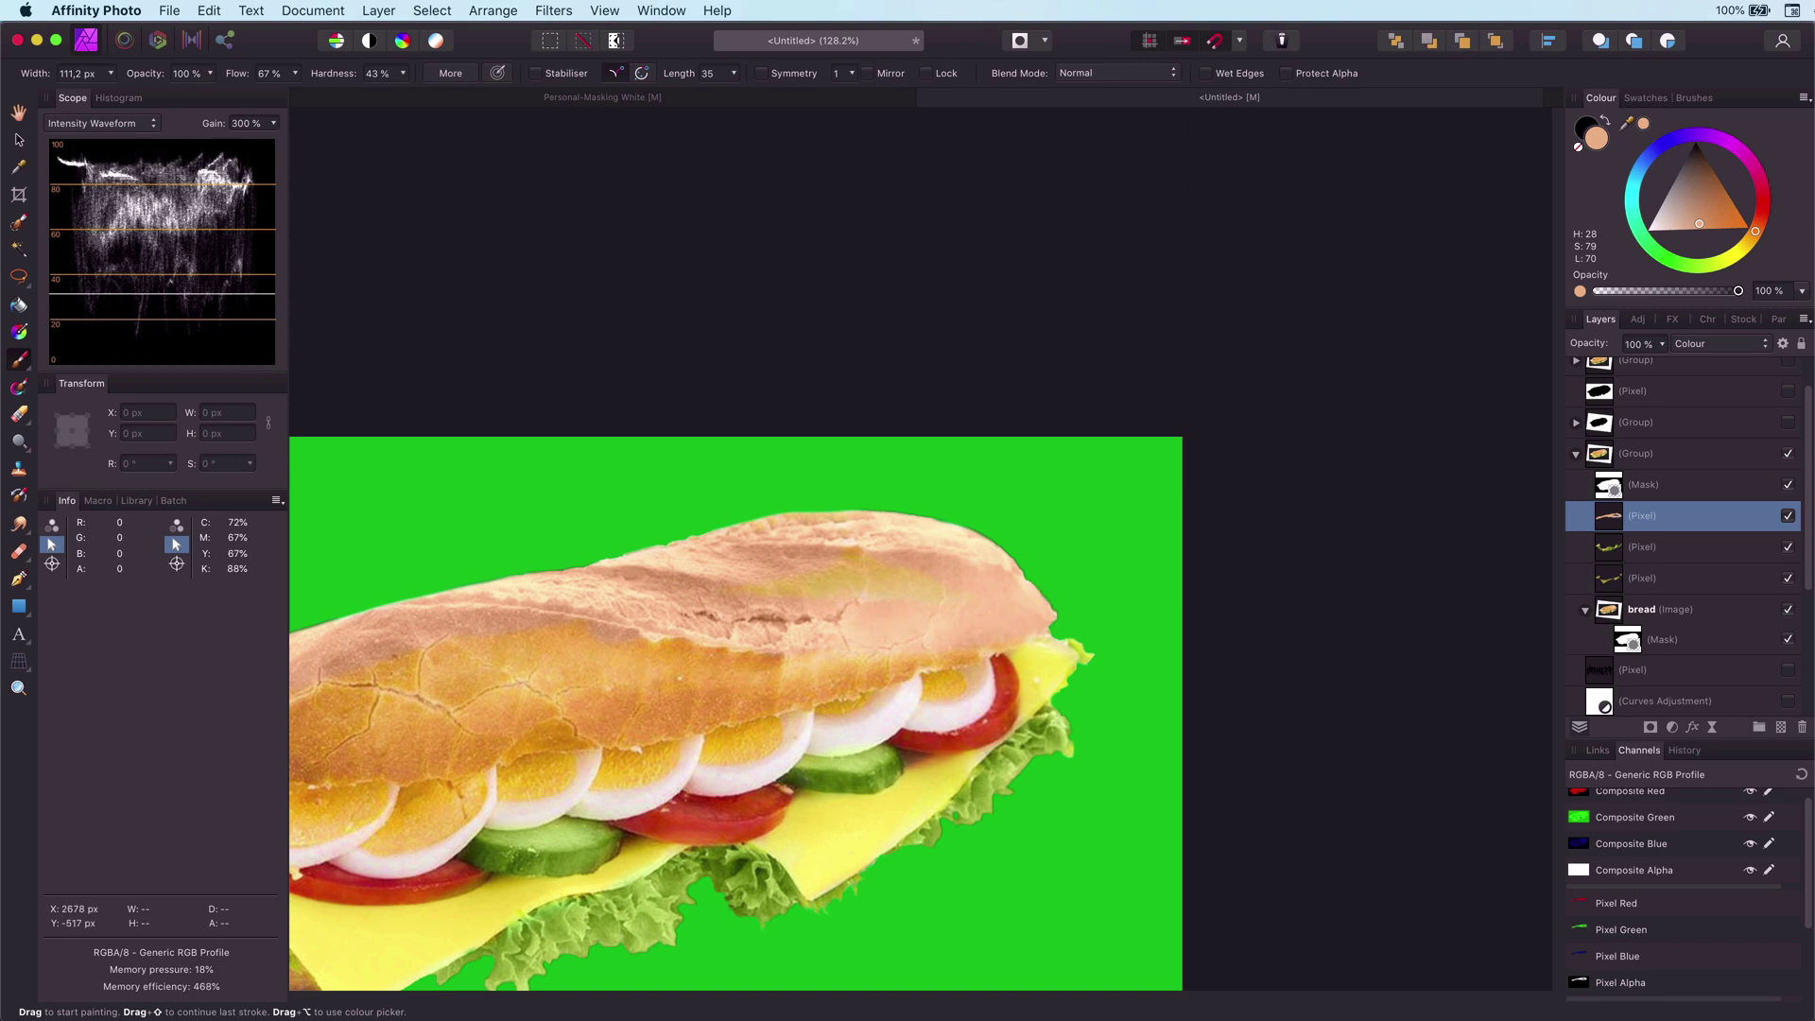
Step: Sample a golden tone from the crust (H 34, S 91, L 60) and repaint the loaf with it
left_click(863, 633, "alt")
mouse_move(916, 535)
left_mouse_down()
mouse_move(584, 605)
mouse_move(783, 539)
mouse_move(593, 661)
left_mouse_up()
left_click_drag(374, 773, 1361, 782)
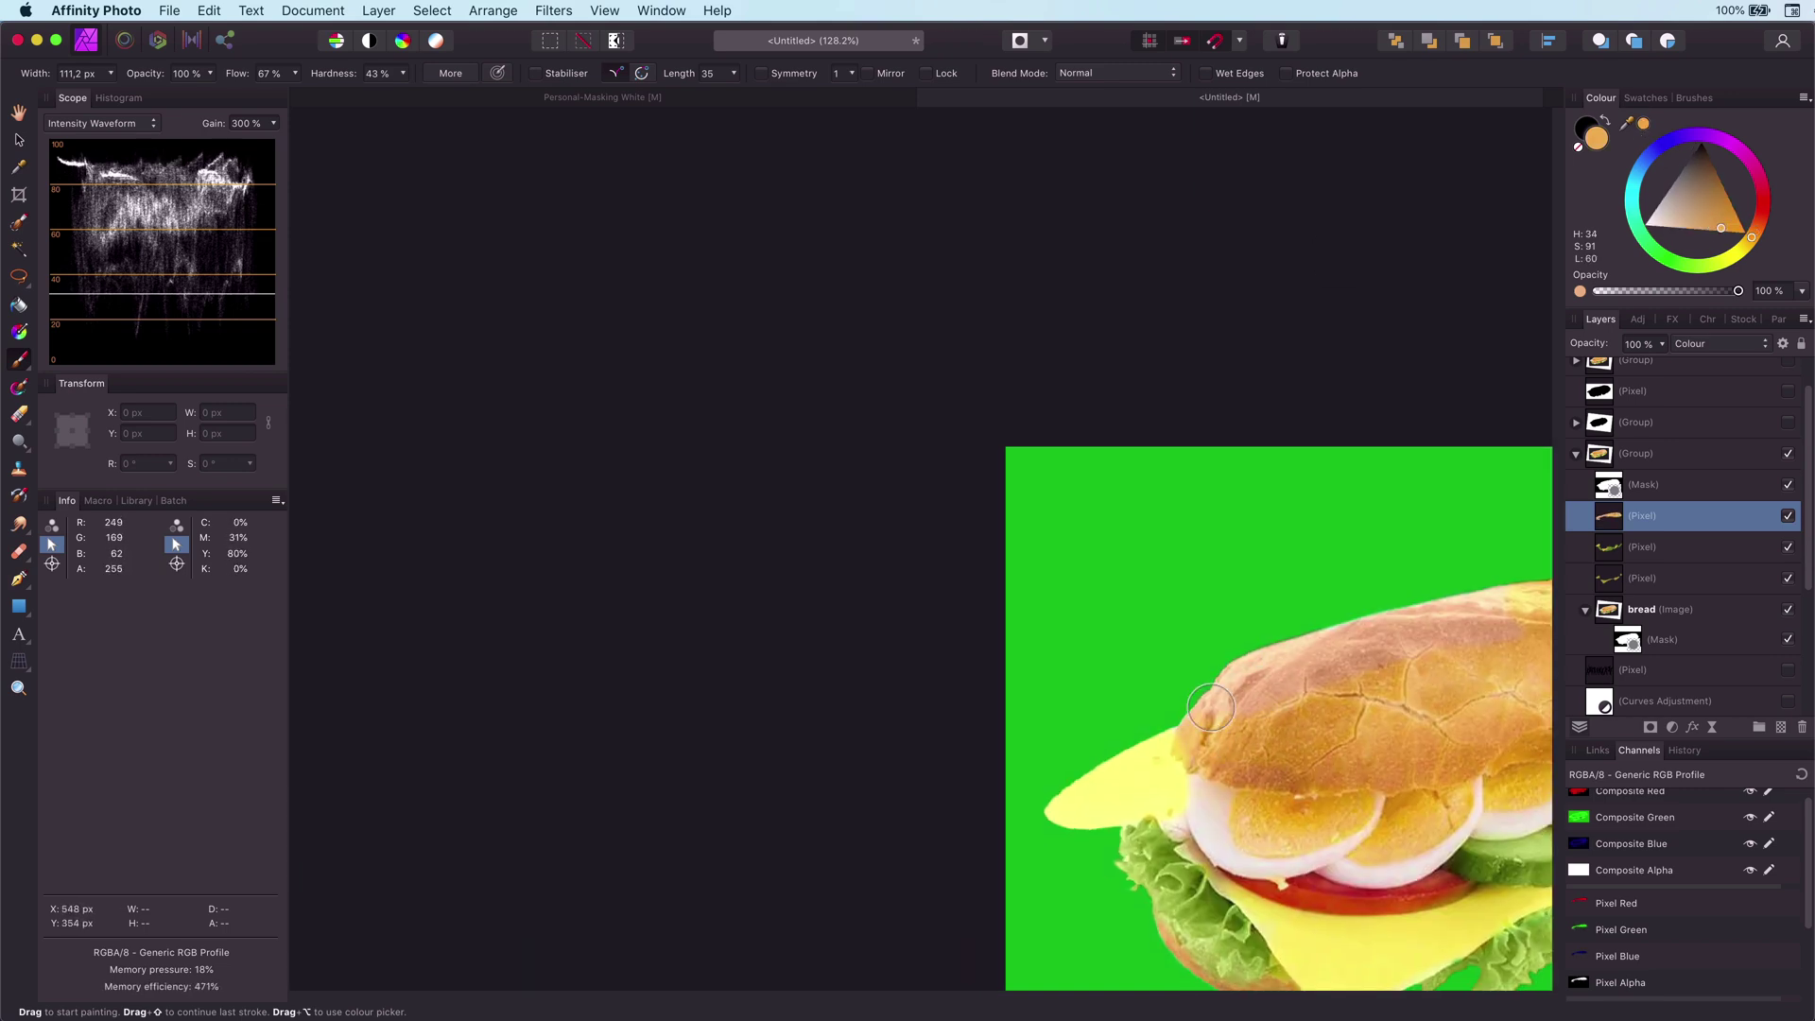
left_click_drag(1389, 630, 1342, 634)
Step: Paint the golden tone over the lower bread half and undo the last stroke
scroll(1323, 838, "right", 6)
scroll(1323, 839, "down", 2)
left_click_drag(743, 809, 649, 742)
left_click_drag(1080, 761, 1116, 758)
key("super+z")
scroll(960, 587, "down", 4)
scroll(1021, 619, "down", 2)
scroll(1021, 619, "up", 3)
scroll(1483, 608, "up", 3)
Step: Add a Curves adjustment above the bread colour layer, lowering the shadows and placing a highlight point at X 0.849, Y 0.825
left_click(1615, 492)
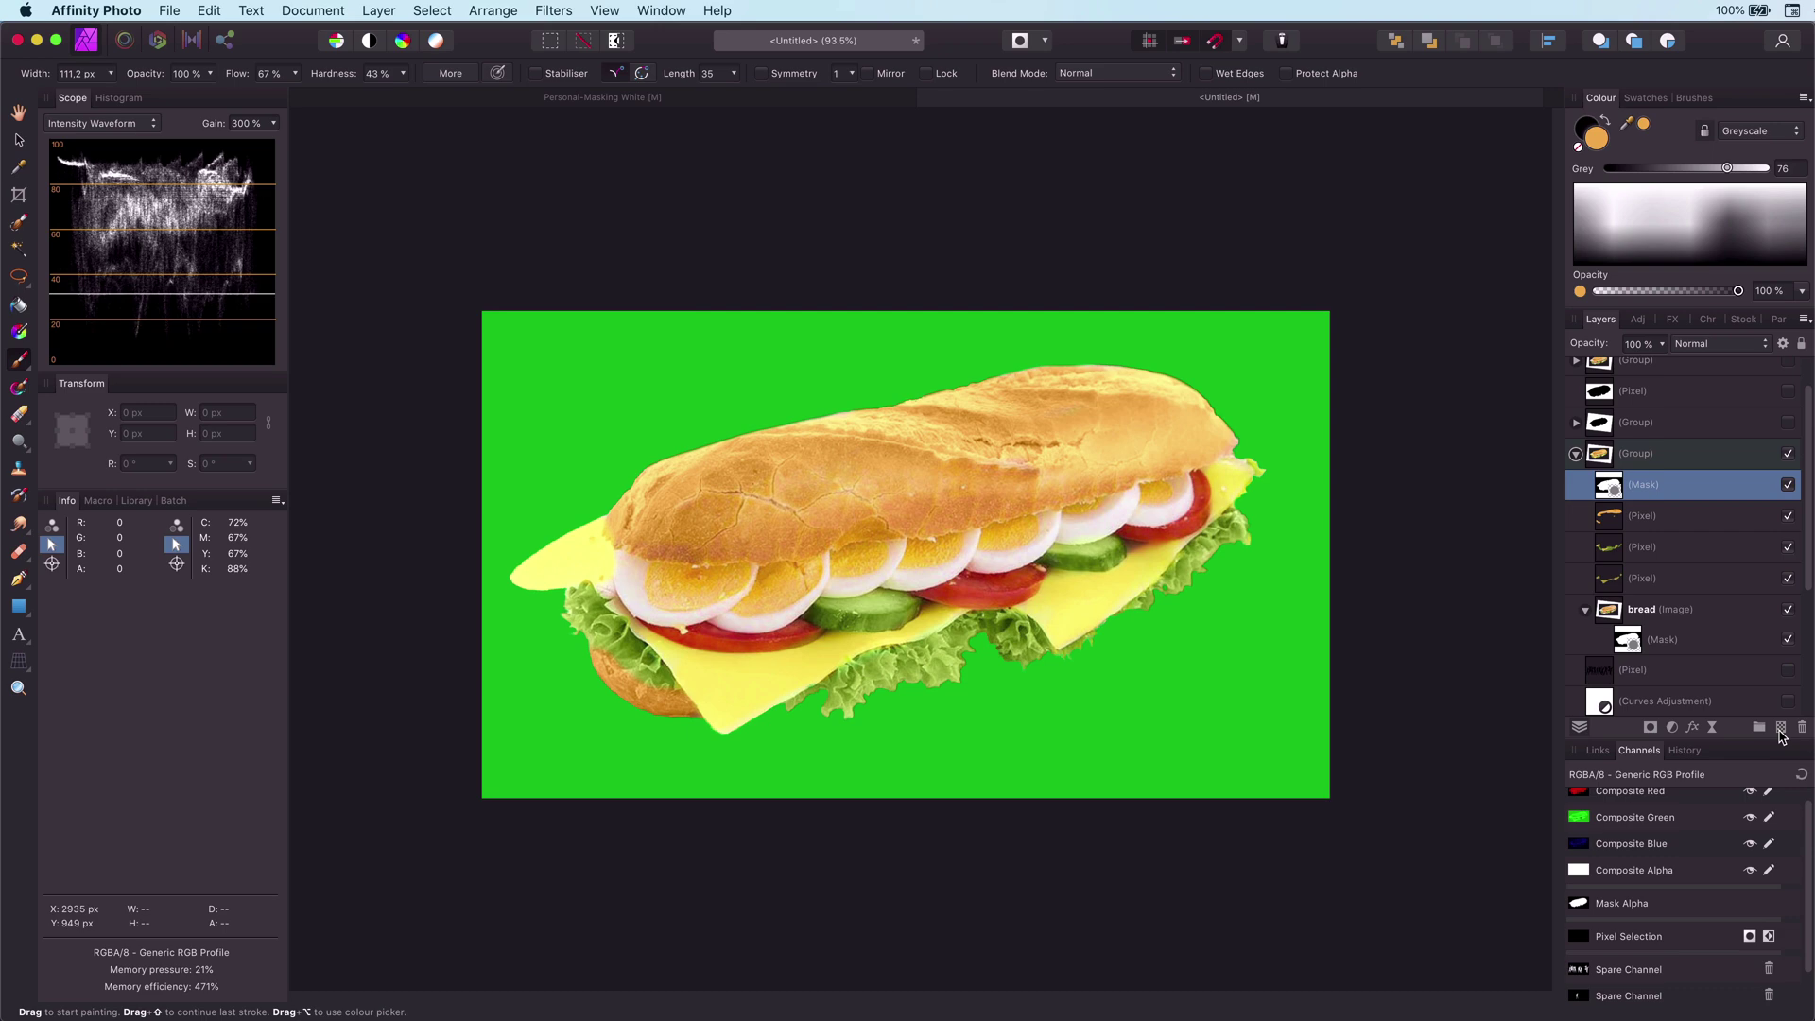
left_click(1636, 515)
left_click(1672, 727)
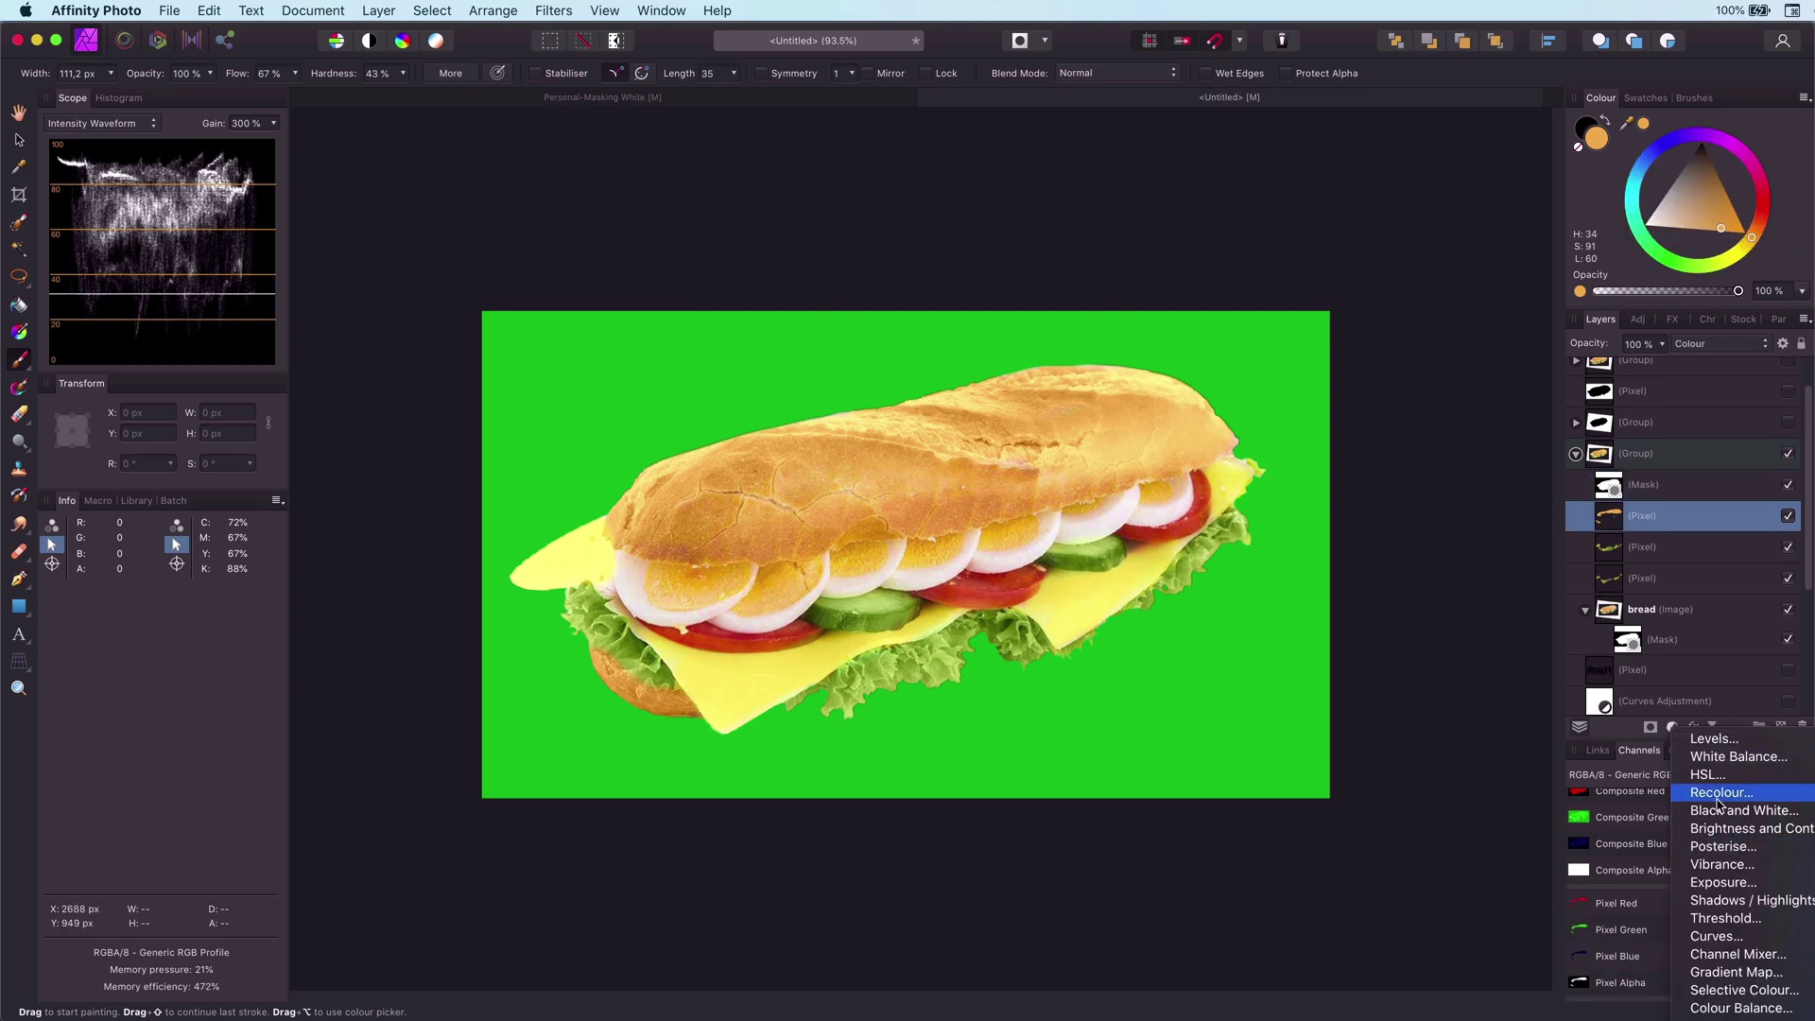
left_click(1716, 936)
left_click_drag(1496, 791, 1493, 832)
left_click_drag(1674, 629, 1682, 615)
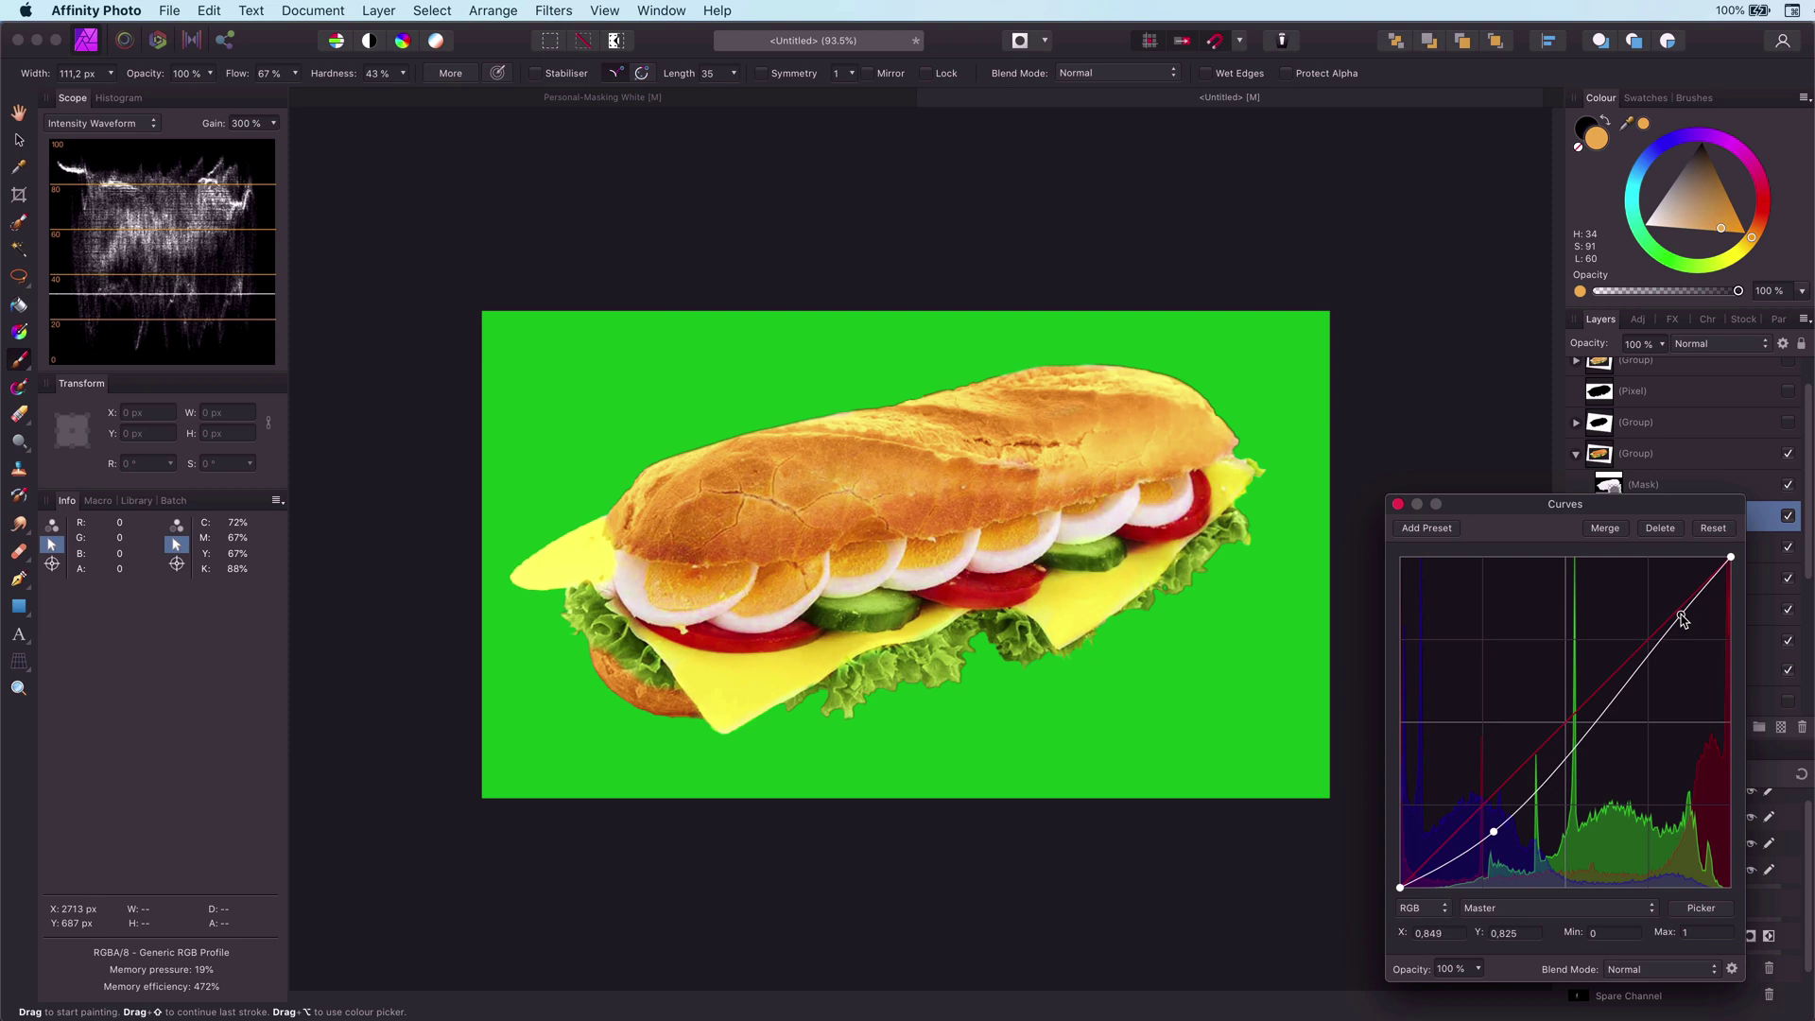
Step: Apply an Outer Shadow effect to the sandwich group with 50% opacity, 41.2 px radius and 30.1 px offset
left_click(1398, 504)
left_click(1616, 546)
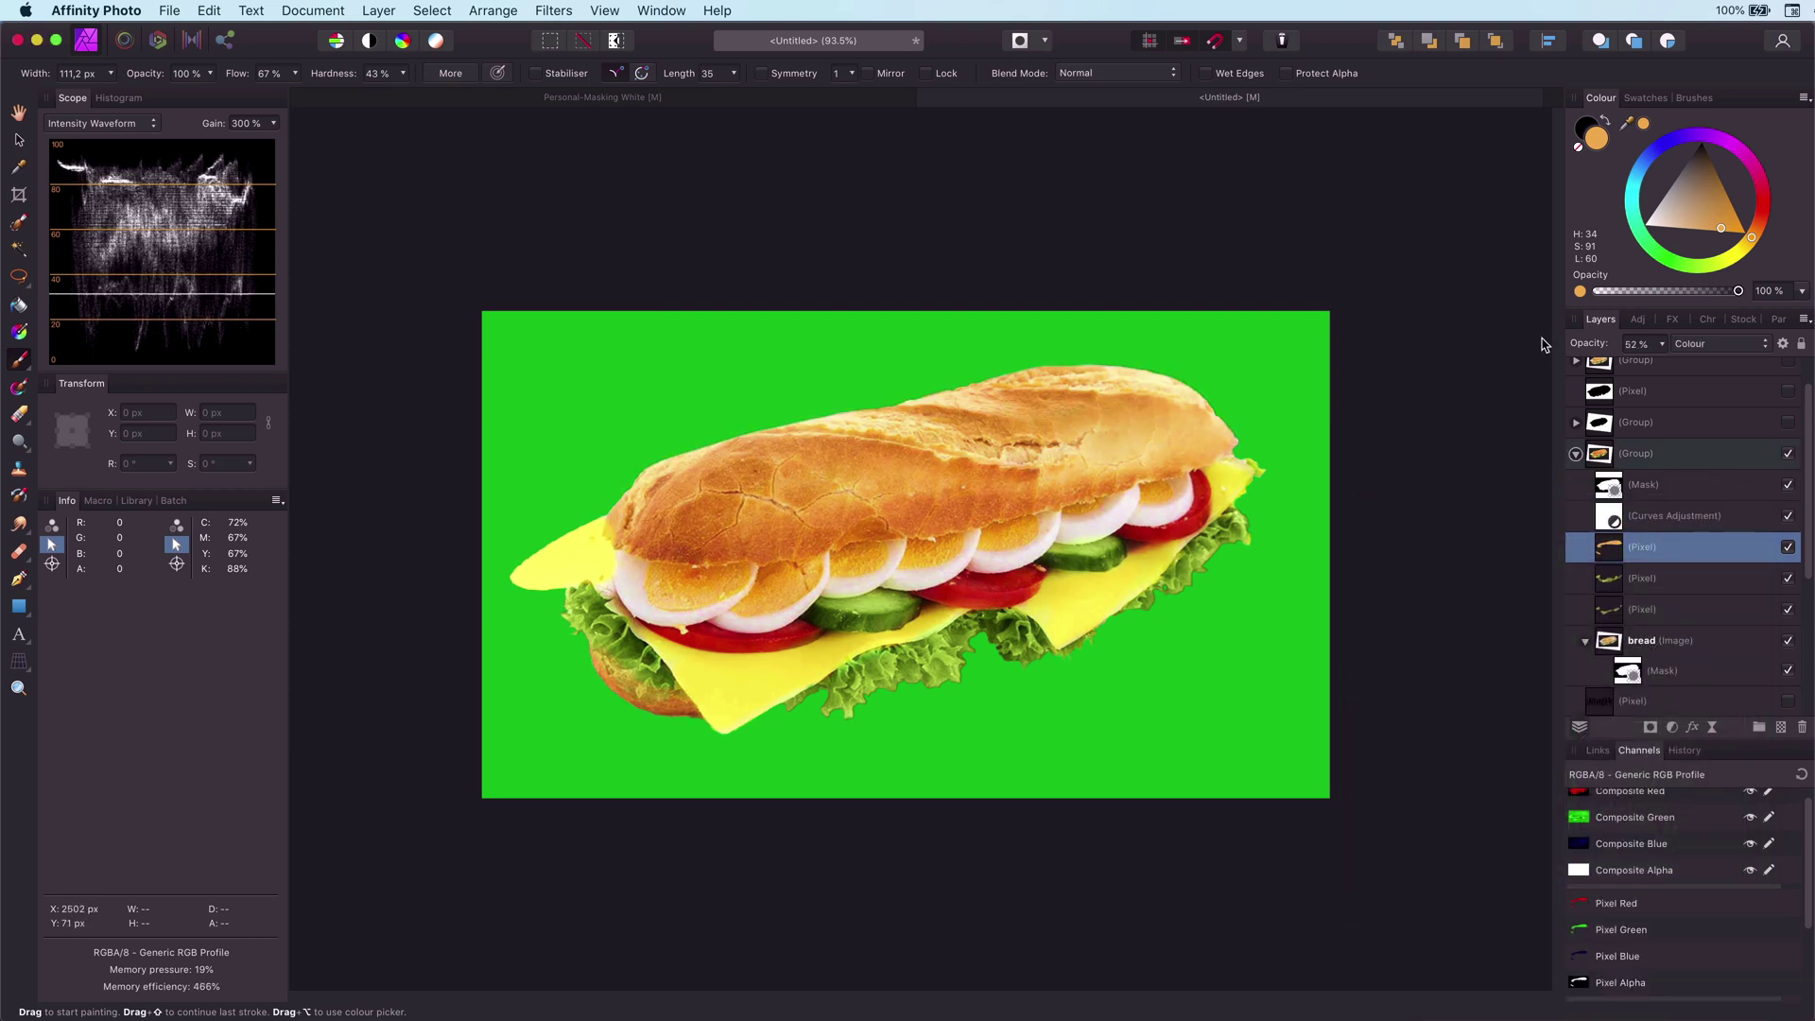
left_click(1576, 454)
left_click(1601, 458)
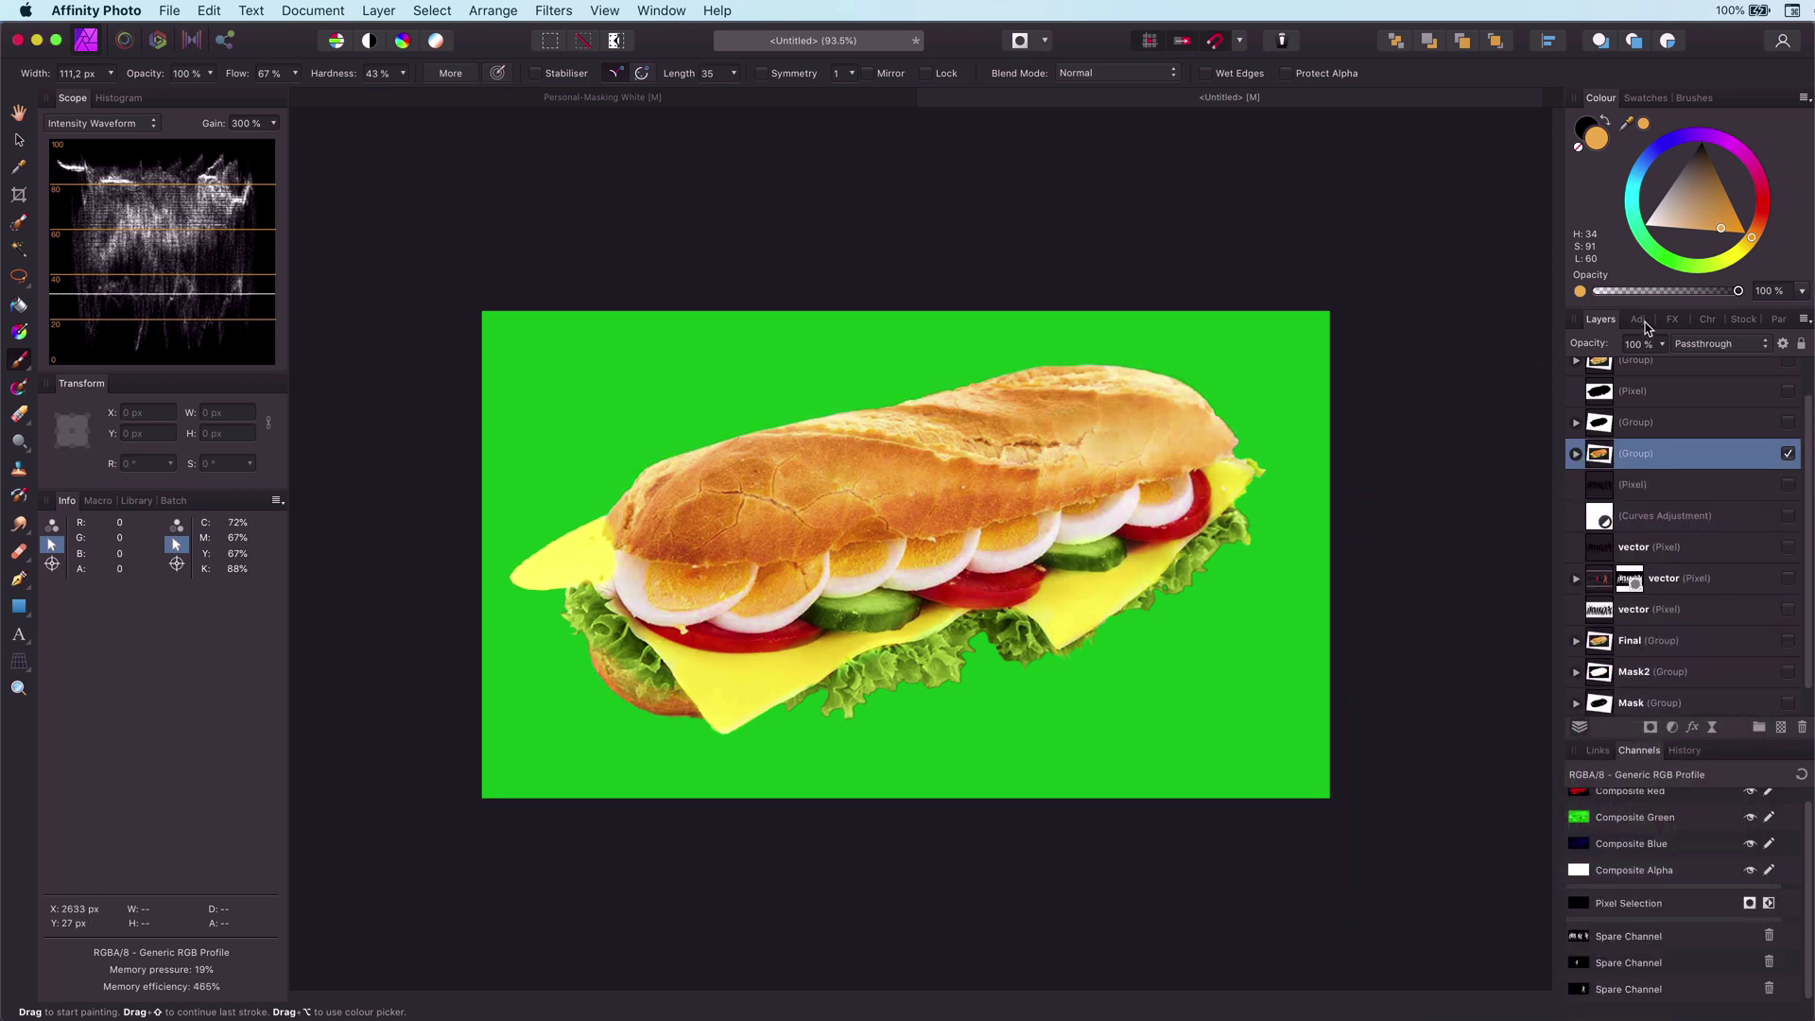
left_click(1672, 320)
left_click_drag(1651, 493, 1690, 494)
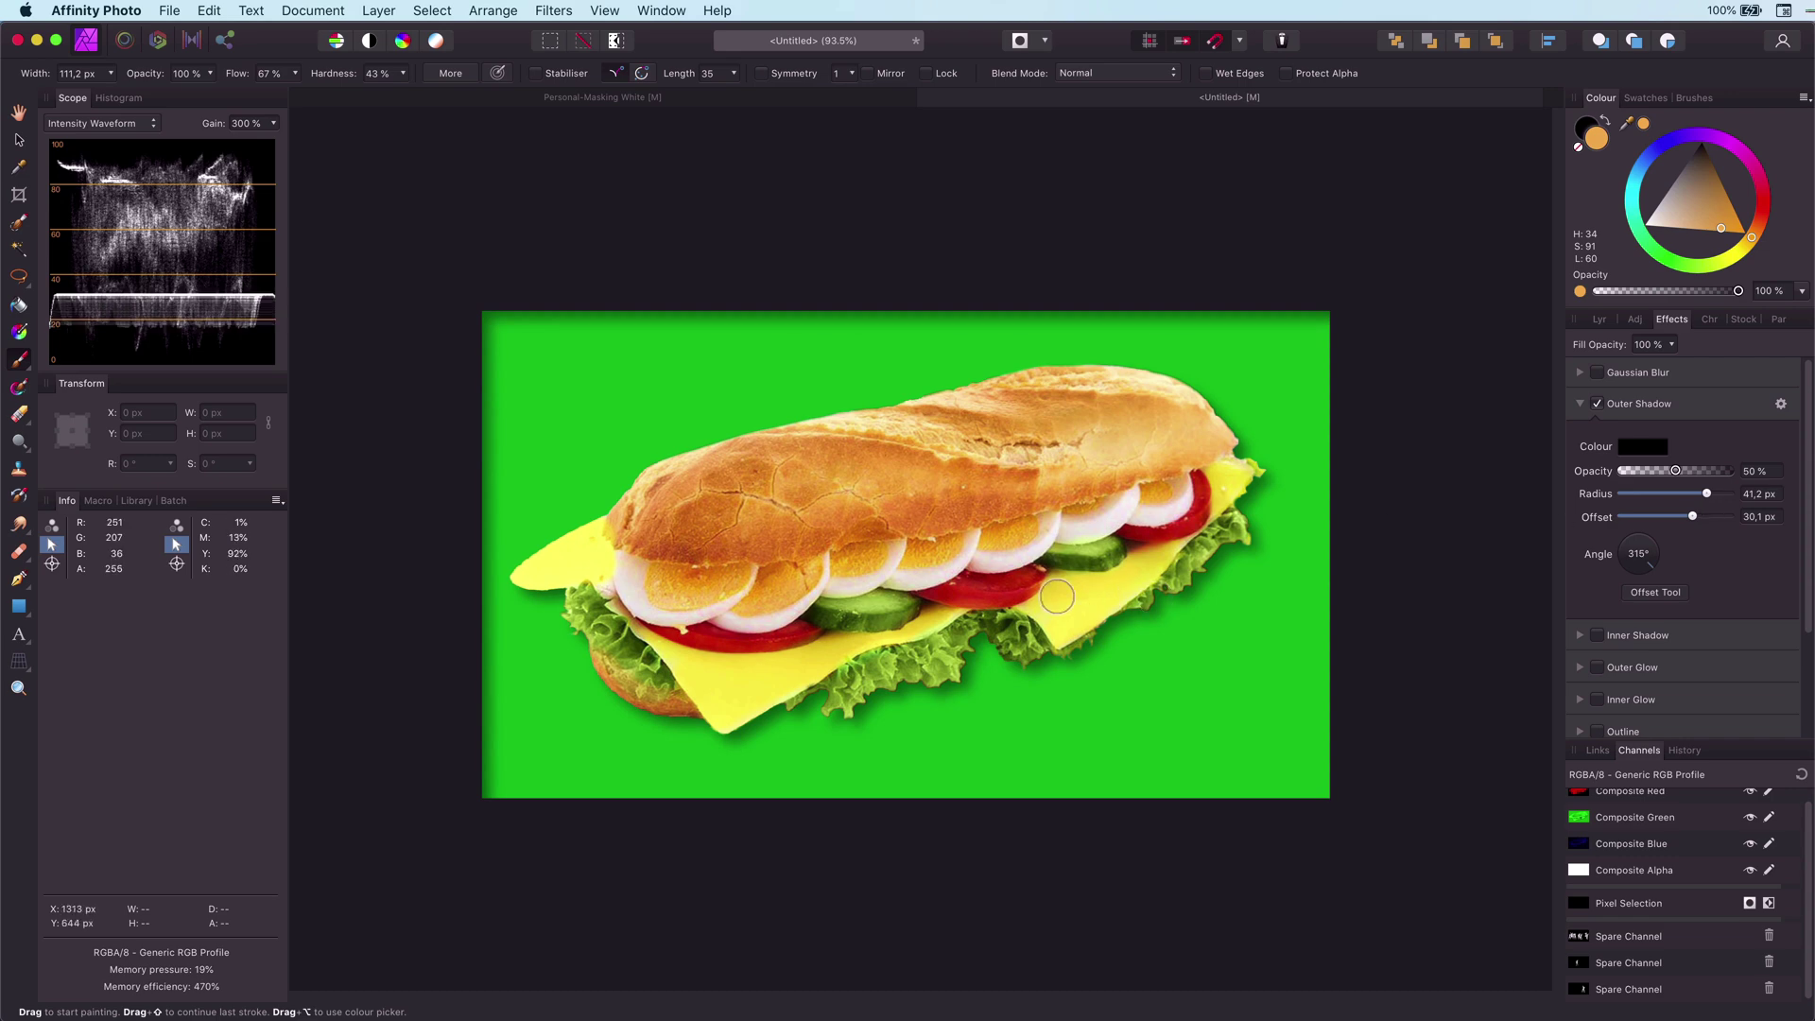
scroll(1054, 586, "up", 5)
left_click_drag(830, 640, 1386, 496)
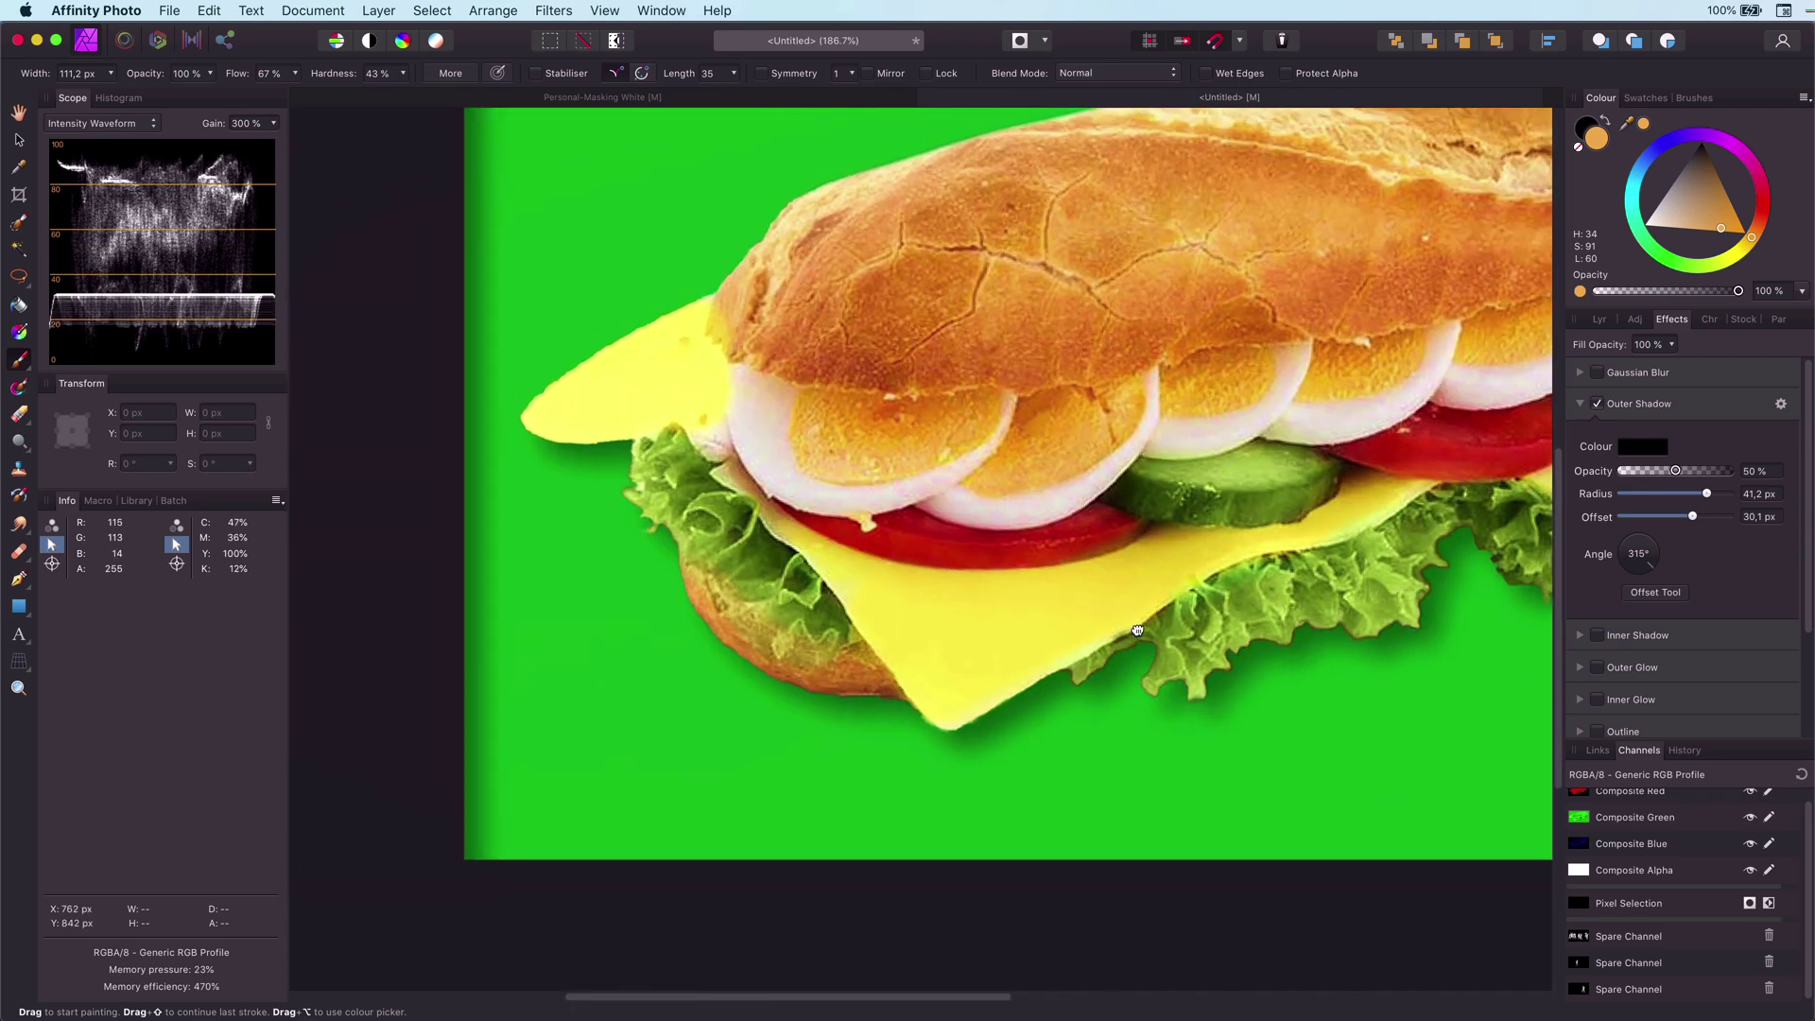
left_click_drag(1129, 639, 1091, 674)
scroll(1090, 674, "right", 3)
scroll(1078, 679, "up", 2)
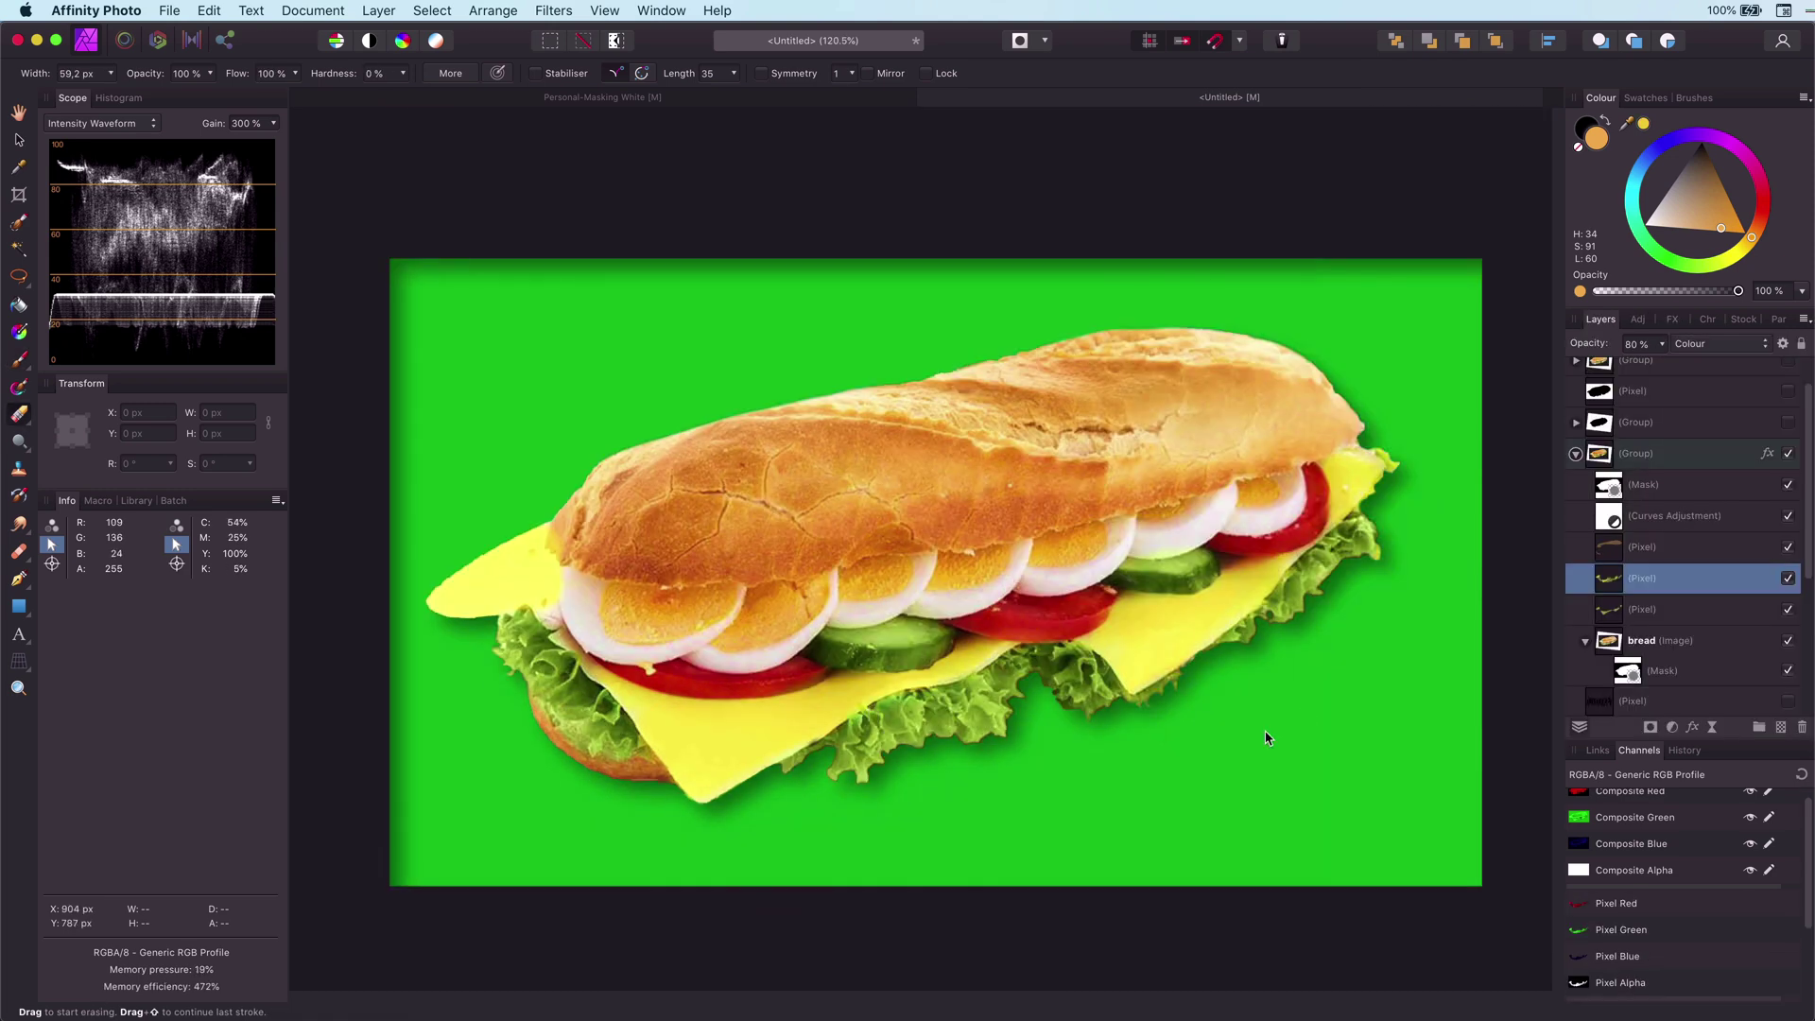
Step: Wrap the shadowed sandwich group in a new group and mask it with a loose freehand selection around the sandwich
left_click(1576, 453)
left_click(1599, 457)
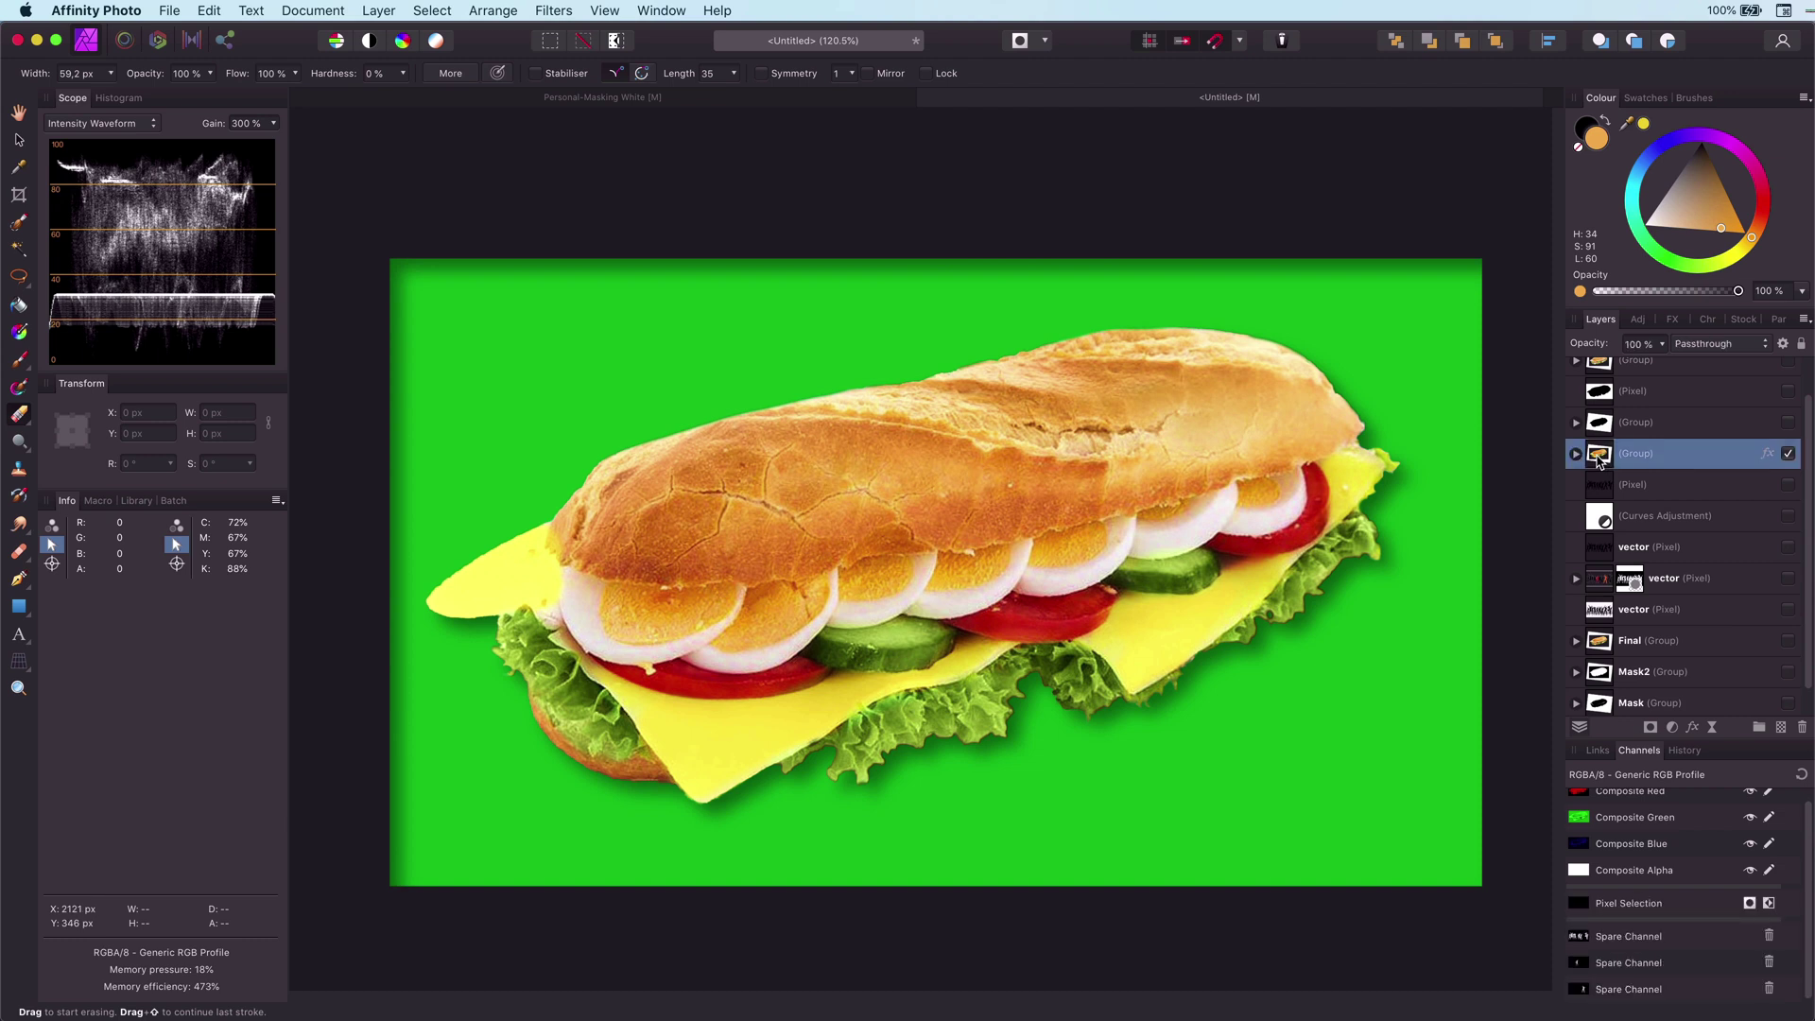
key("super+g")
left_click(18, 275)
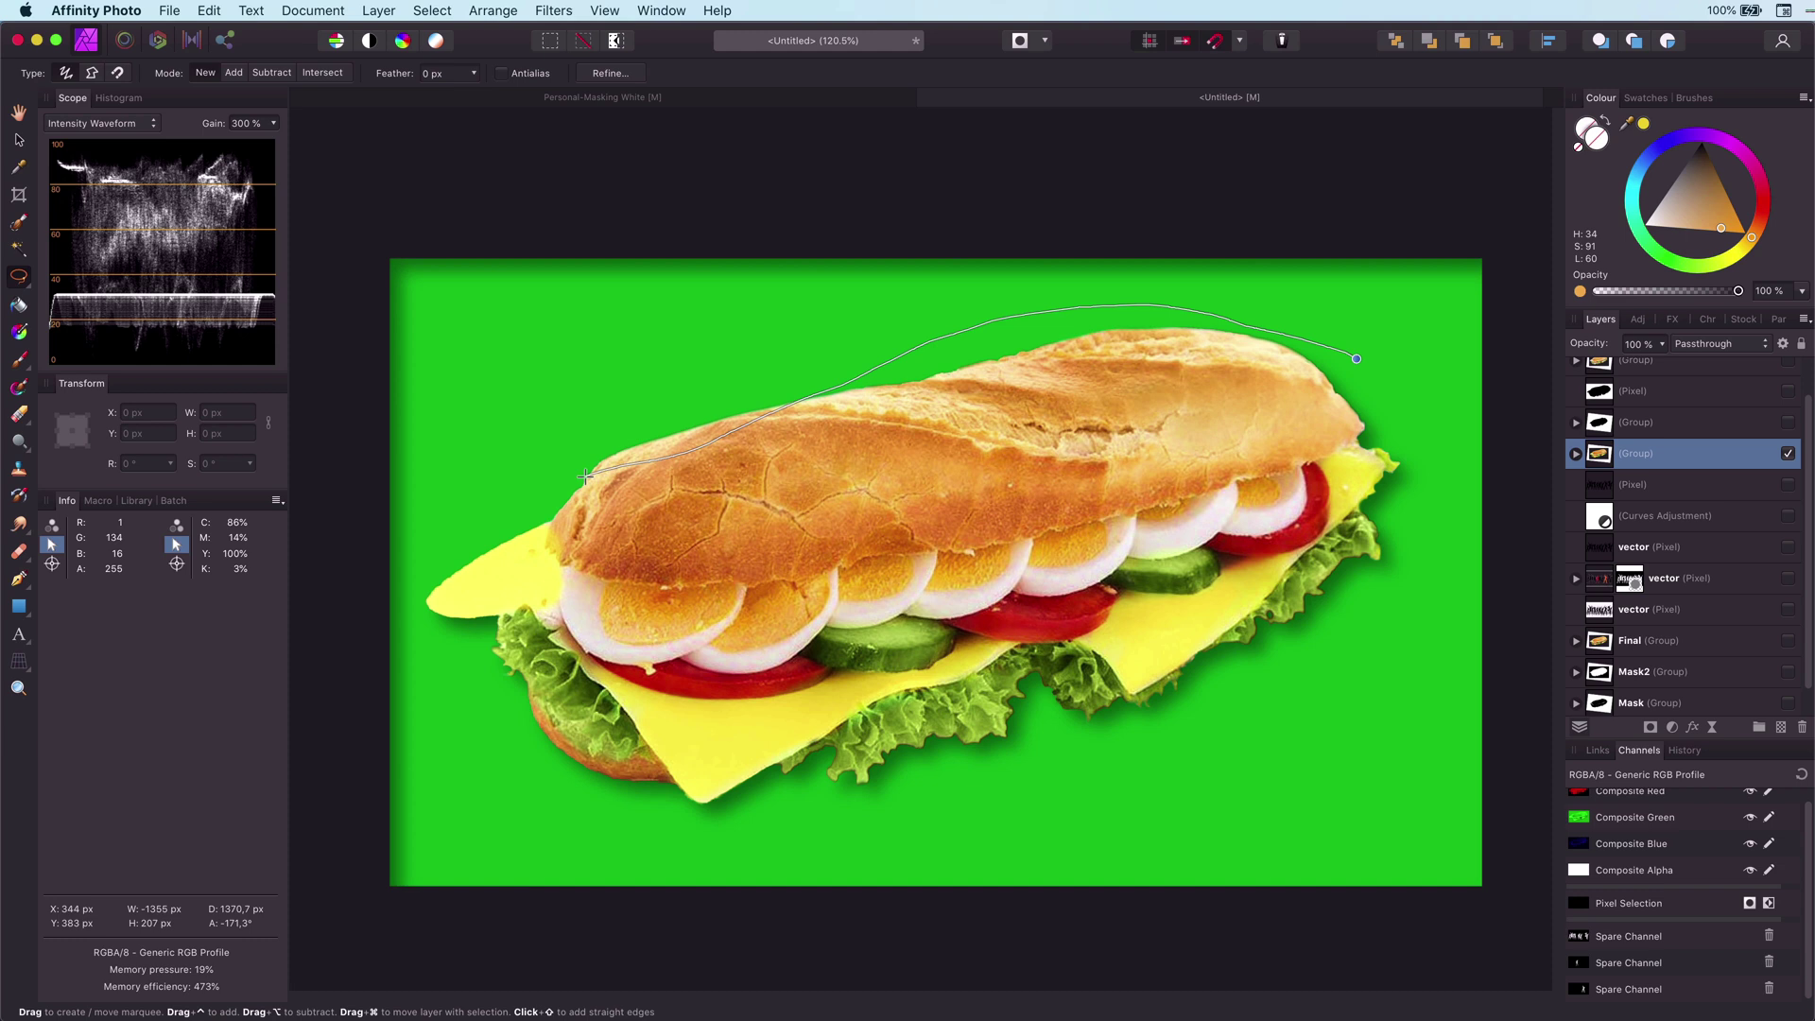
mouse_move(1421, 449)
left_mouse_down()
mouse_move(764, 833)
mouse_move(492, 728)
mouse_move(409, 607)
mouse_move(1106, 304)
mouse_move(1425, 465)
left_mouse_up()
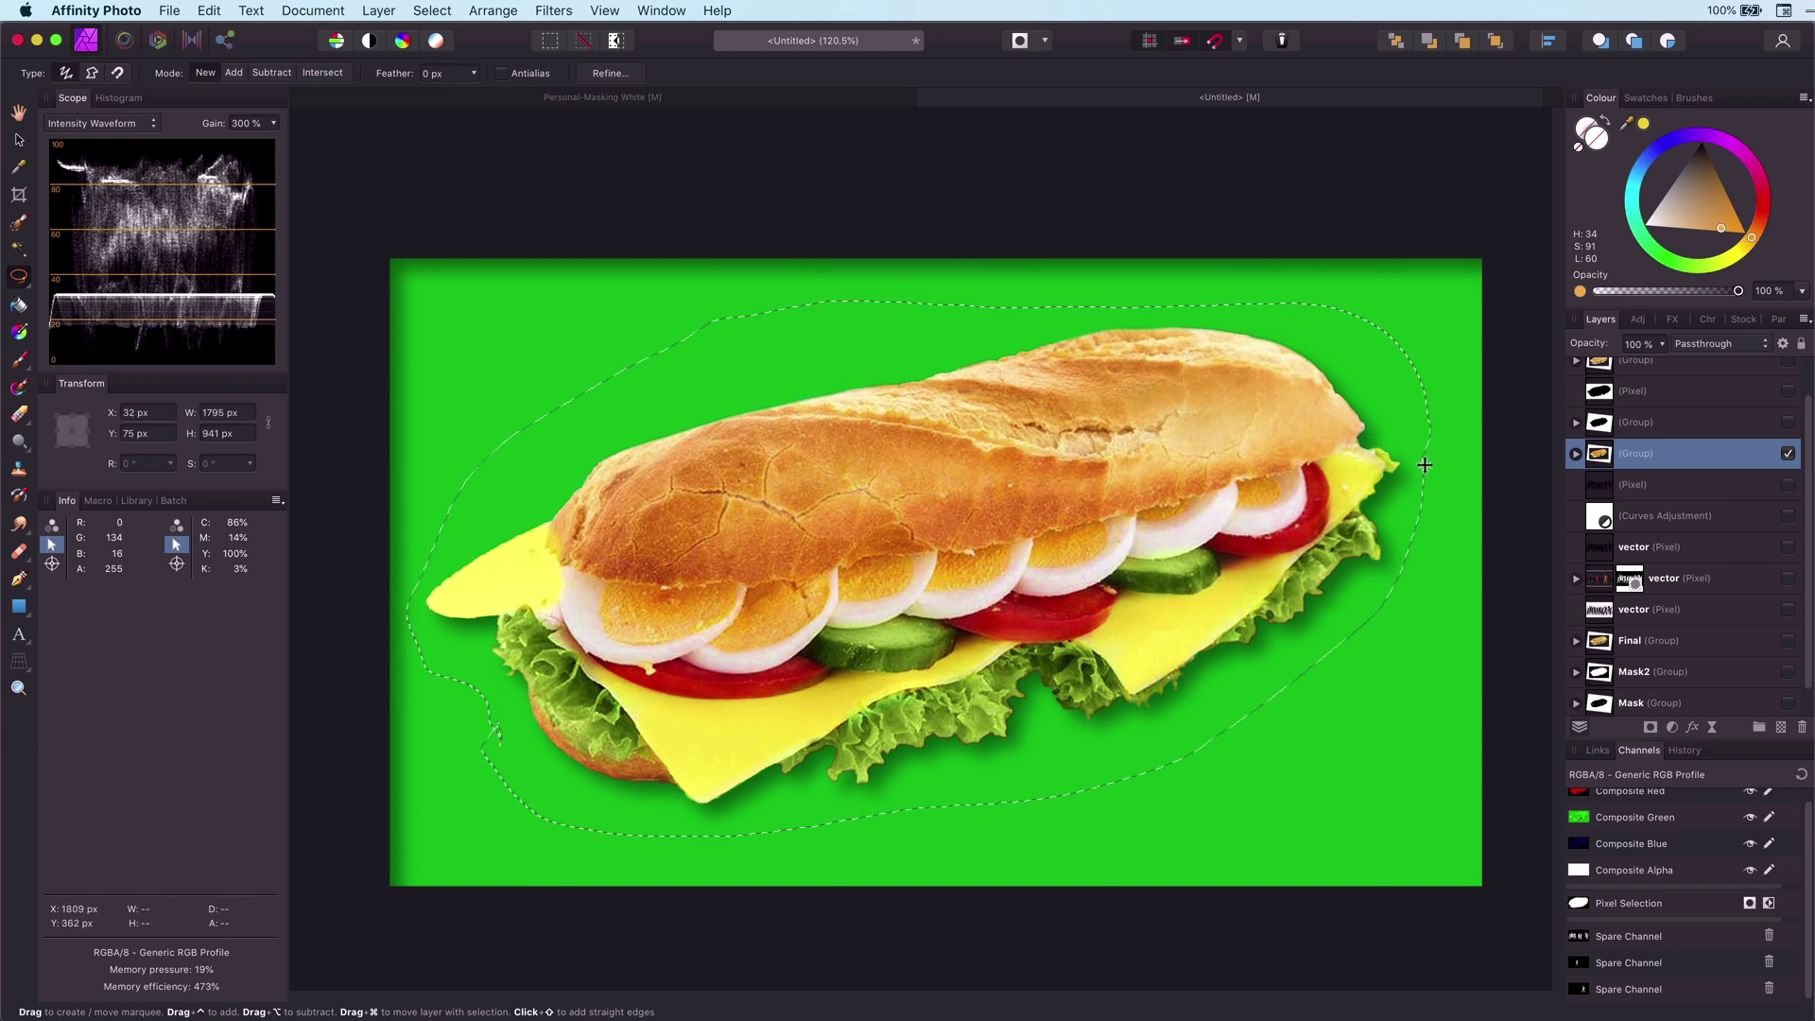
left_click(1651, 728)
left_click(1655, 485)
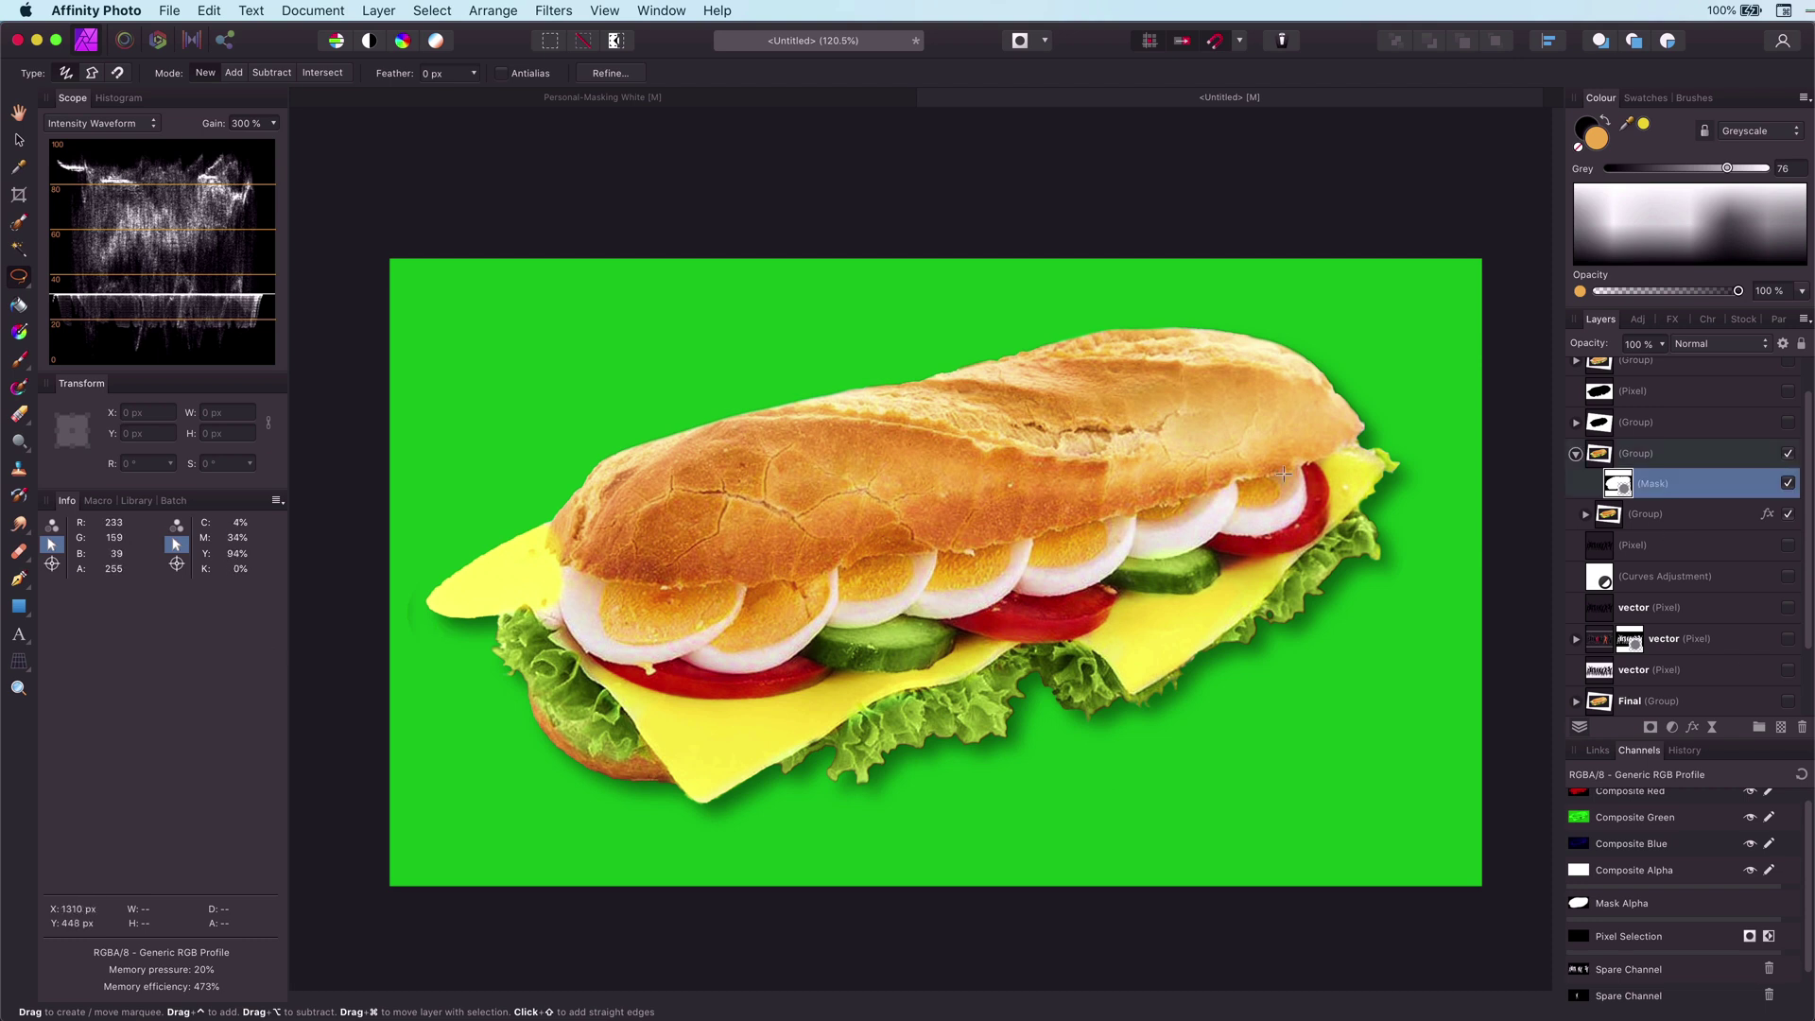
Step: Paint black on the outer group's mask to hide the leftover shadow at the image's left edge
left_click(18, 367)
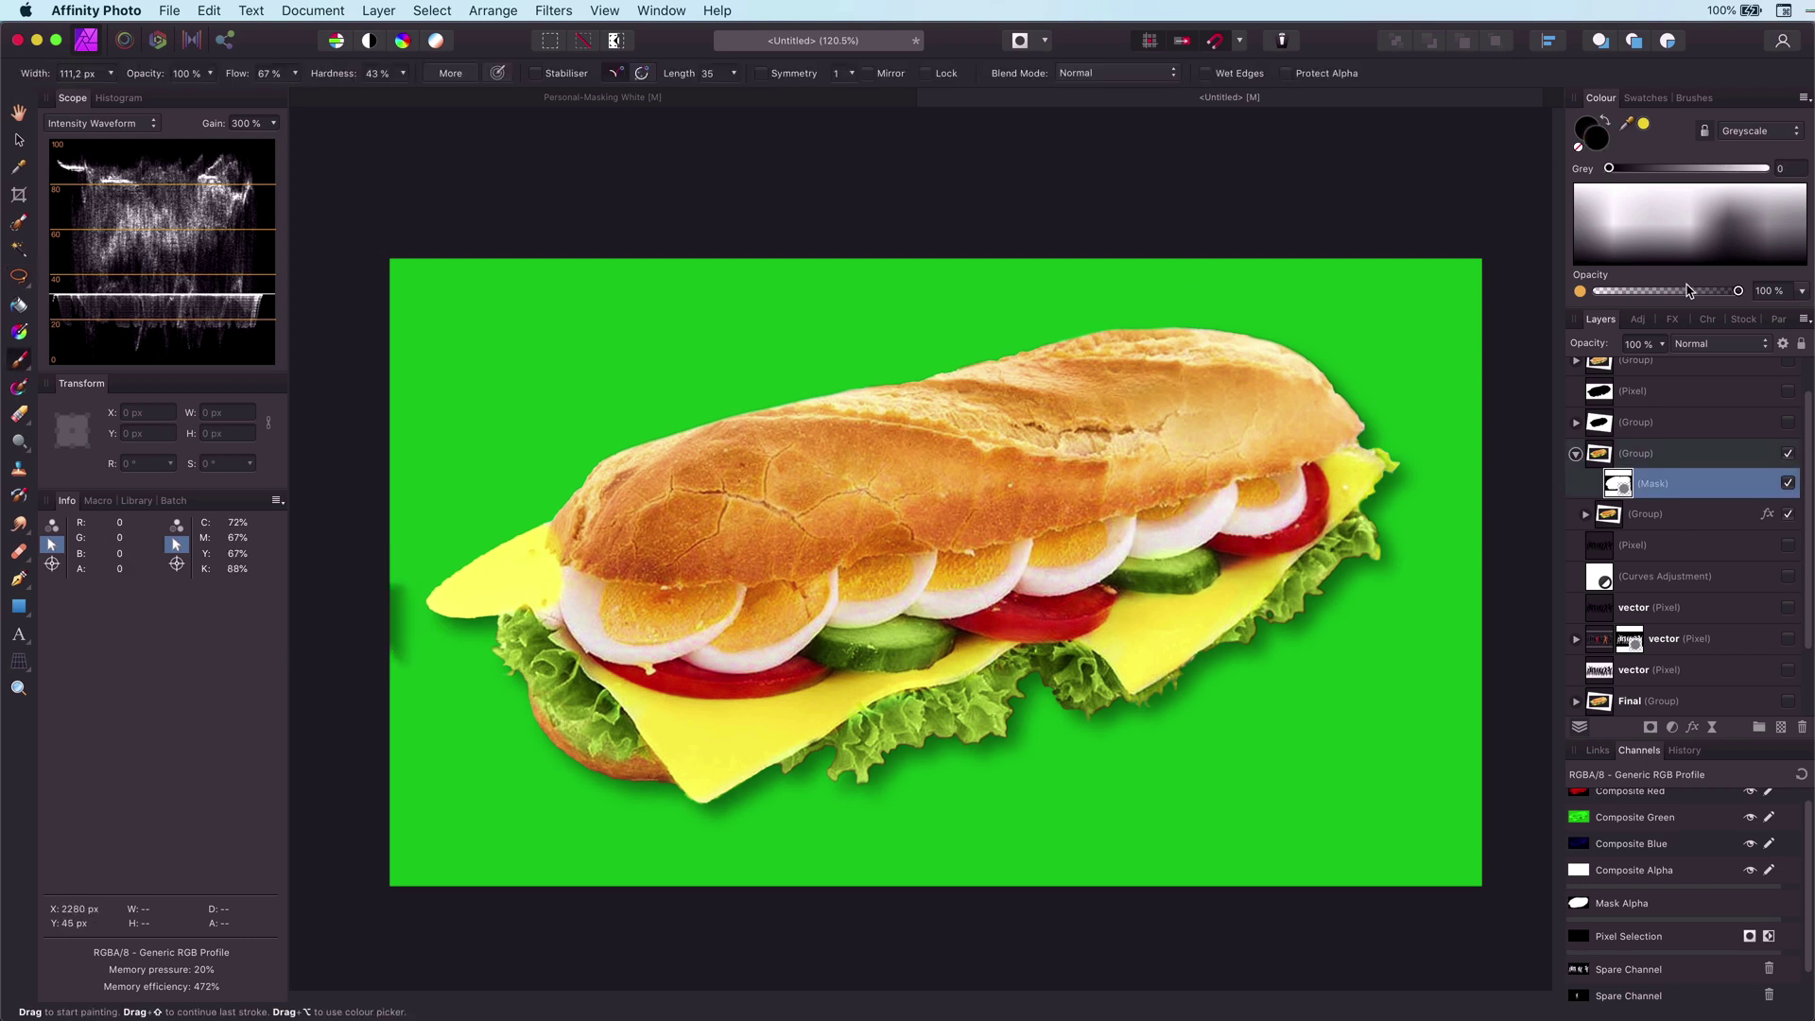
scroll(945, 676, "down", 3)
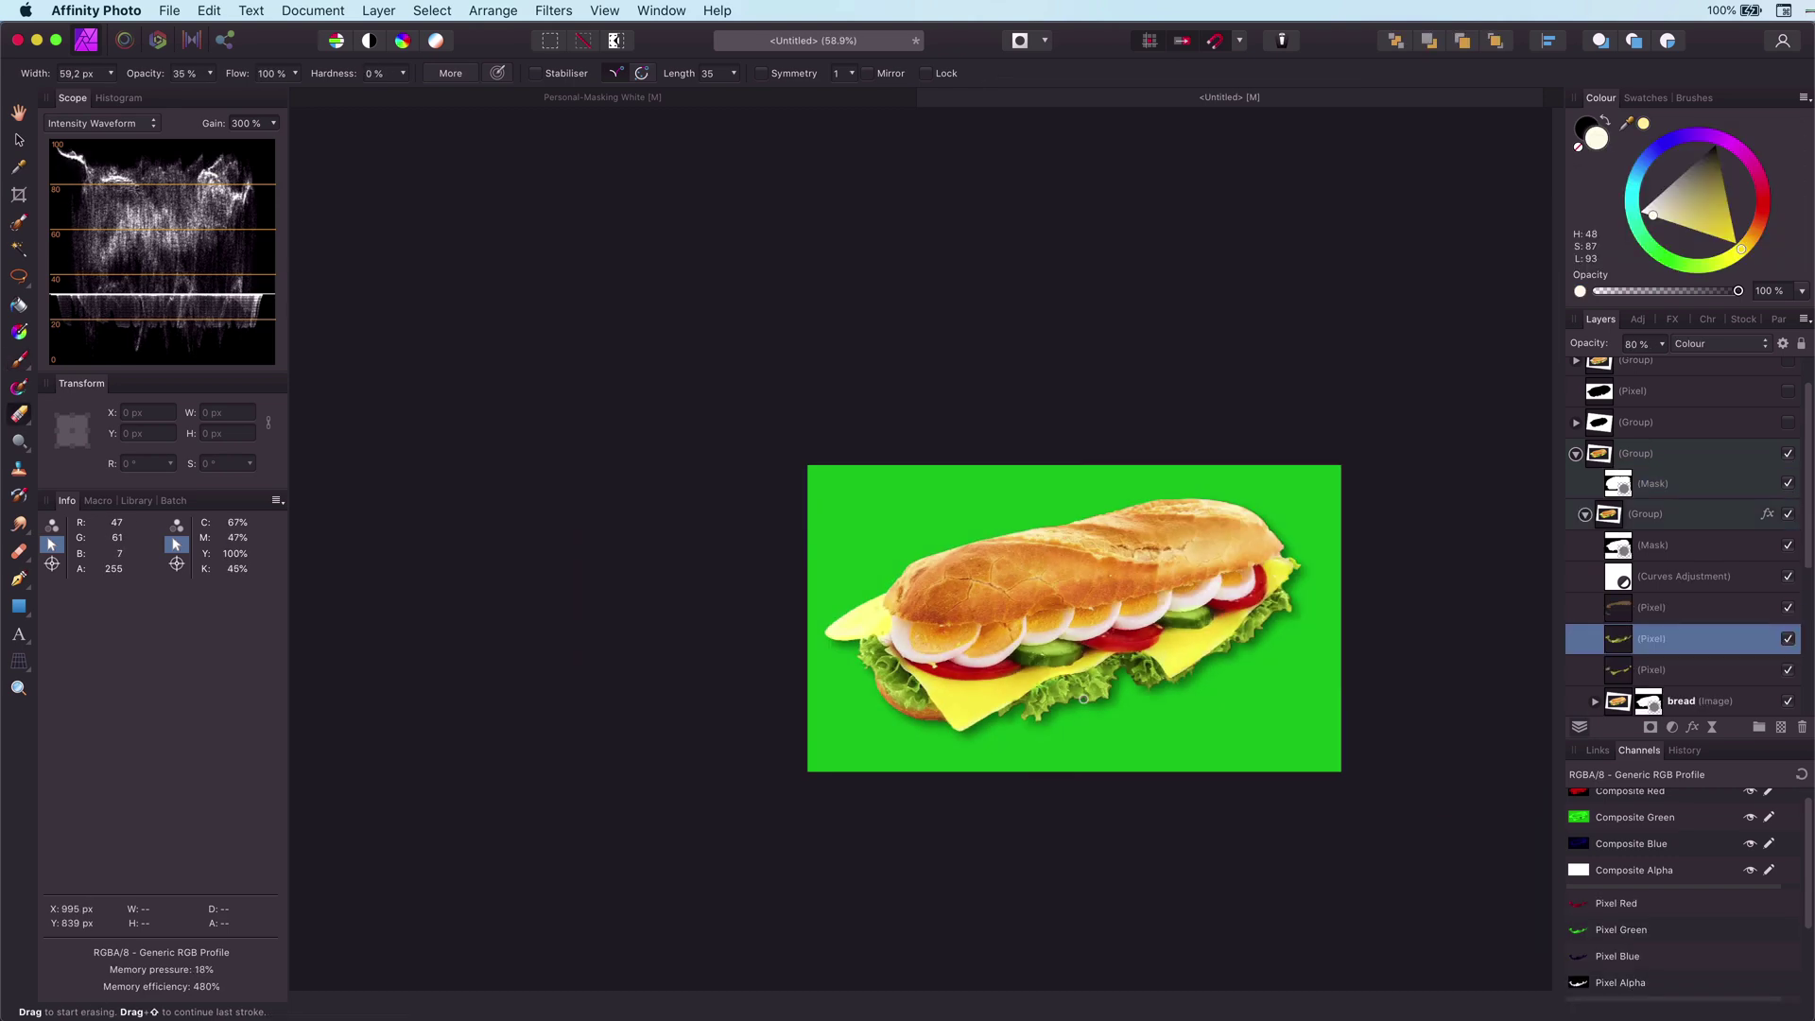
left_click(1576, 454)
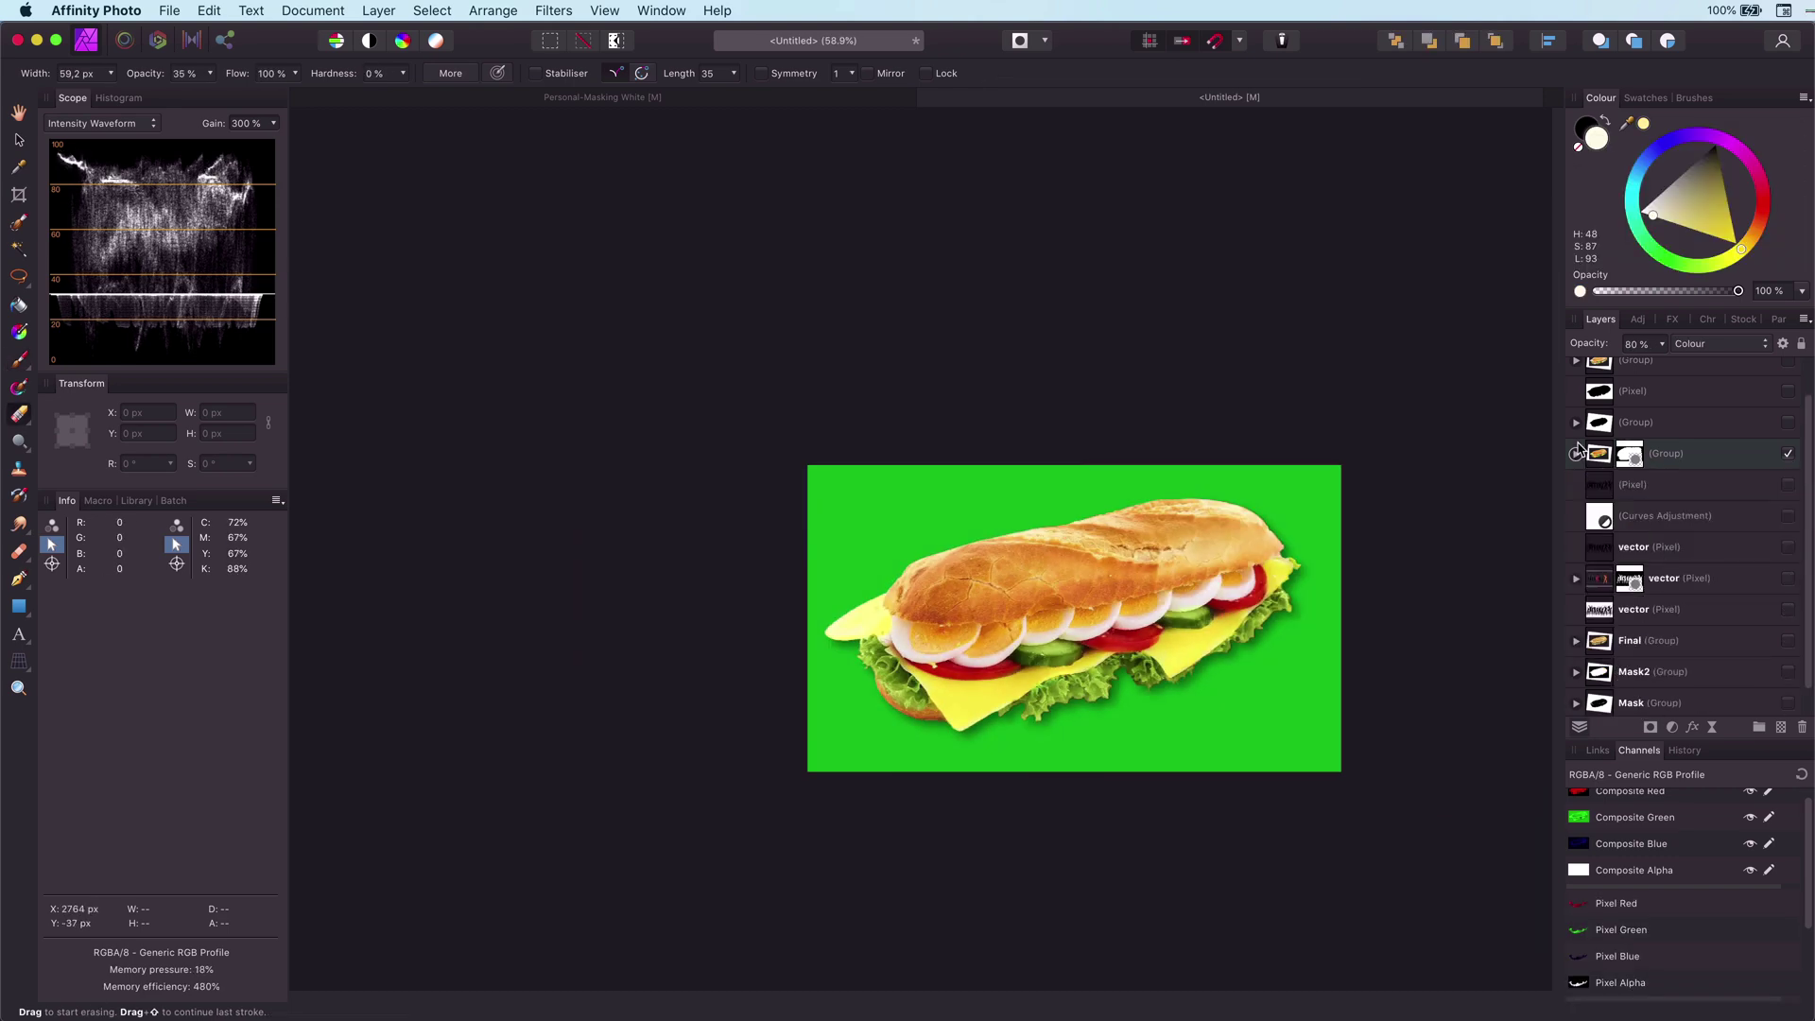
Step: Delete the leftover layers in the upper part of the layer stack
scroll(1641, 426, "up", 2)
left_click(1642, 378, "shift")
key("Delete")
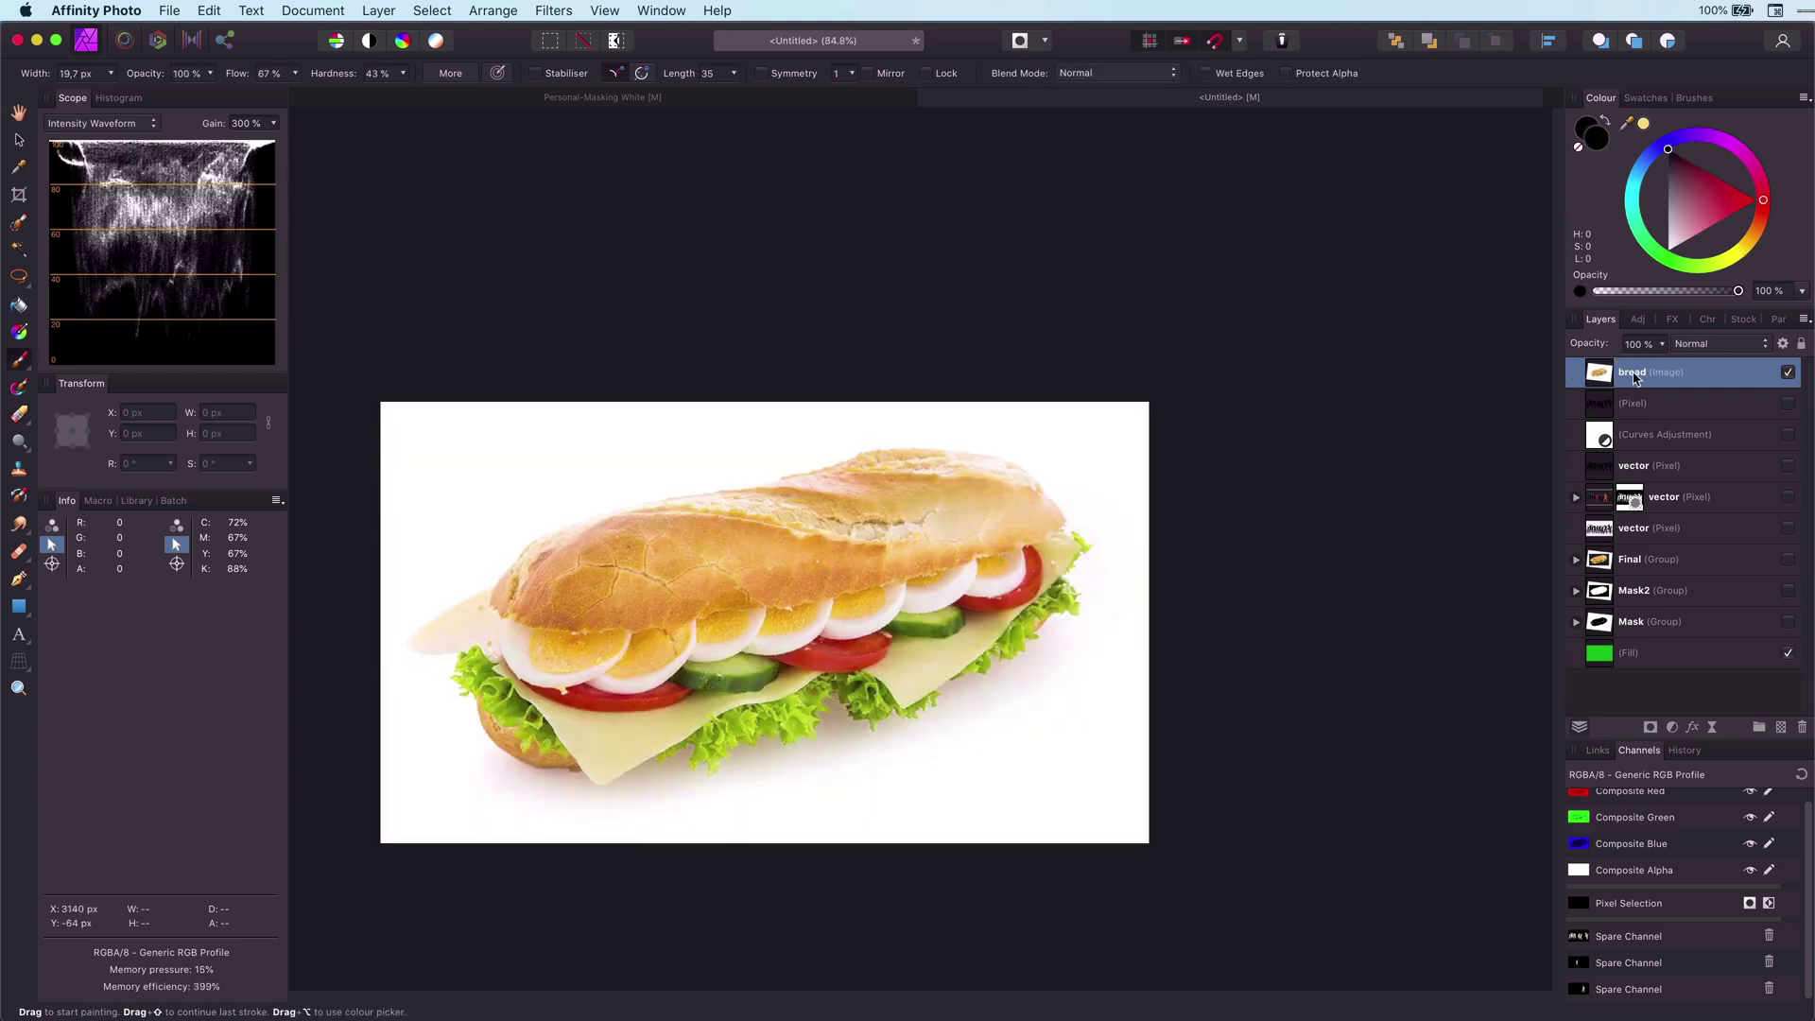
Step: Duplicate the original bread image layer and rasterise the copy
right_click(1598, 371)
key("Escape")
key("super+j")
right_click(1598, 376)
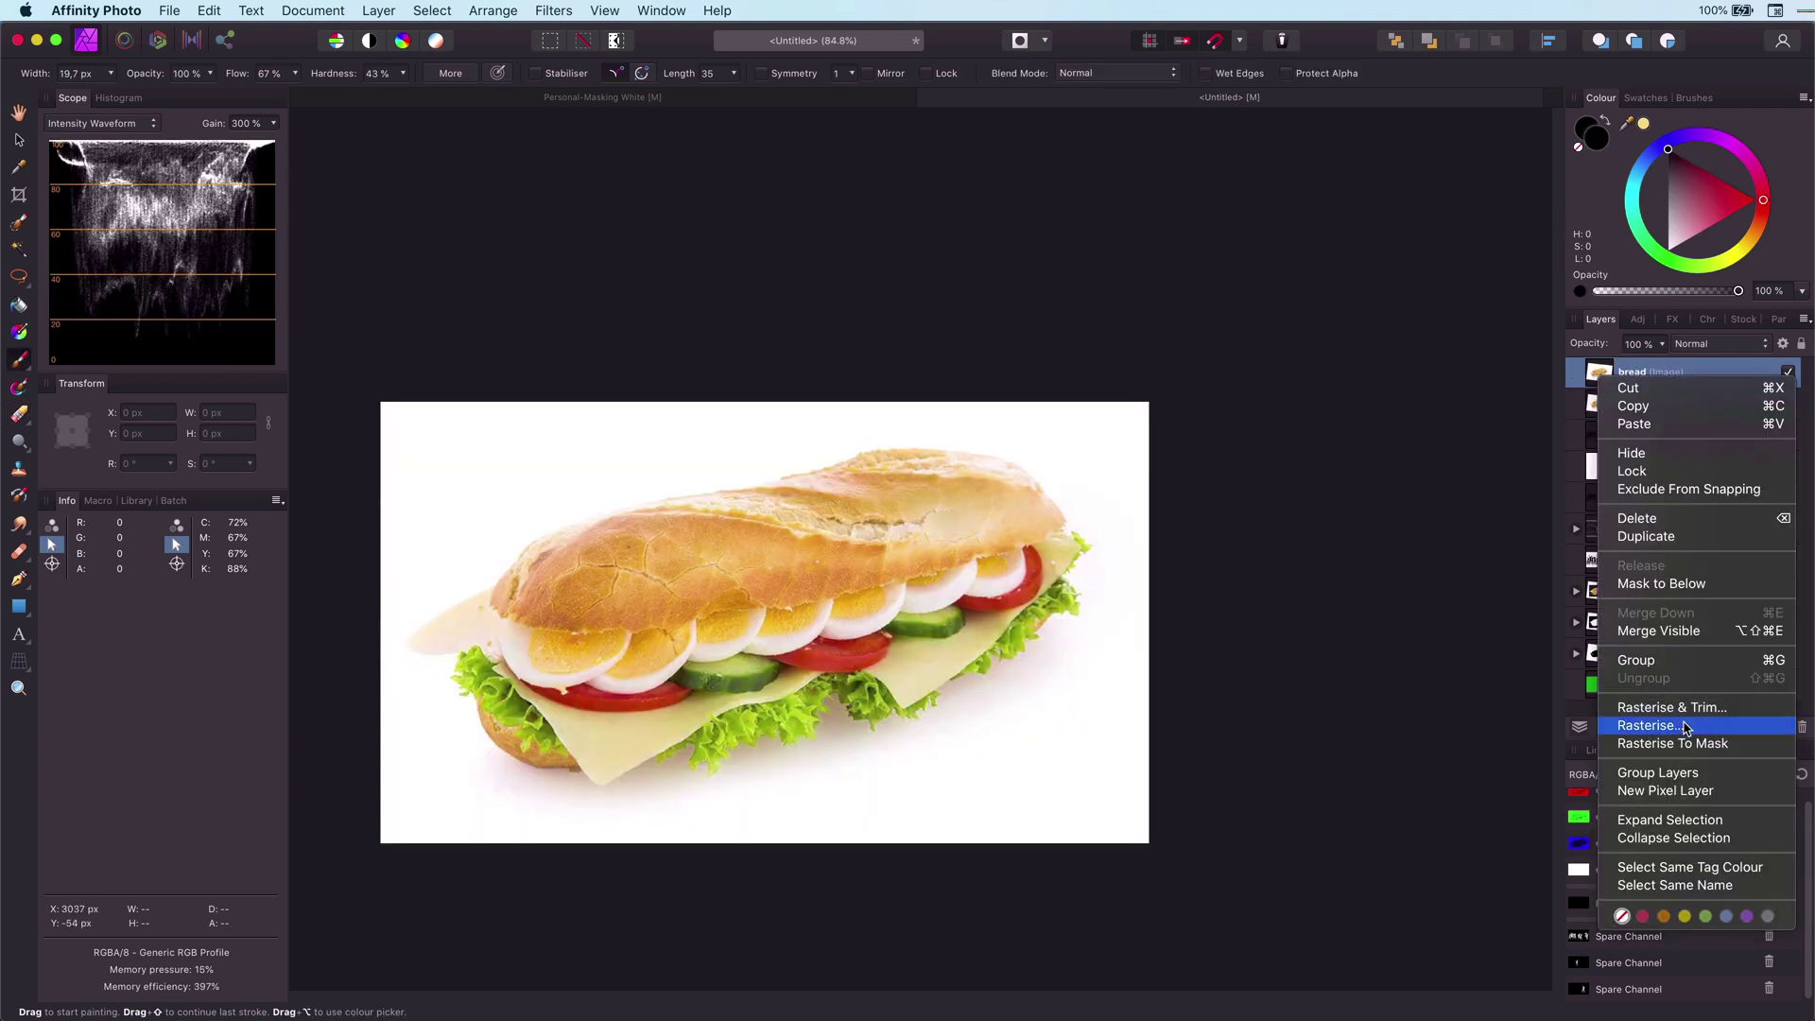
left_click(1687, 725)
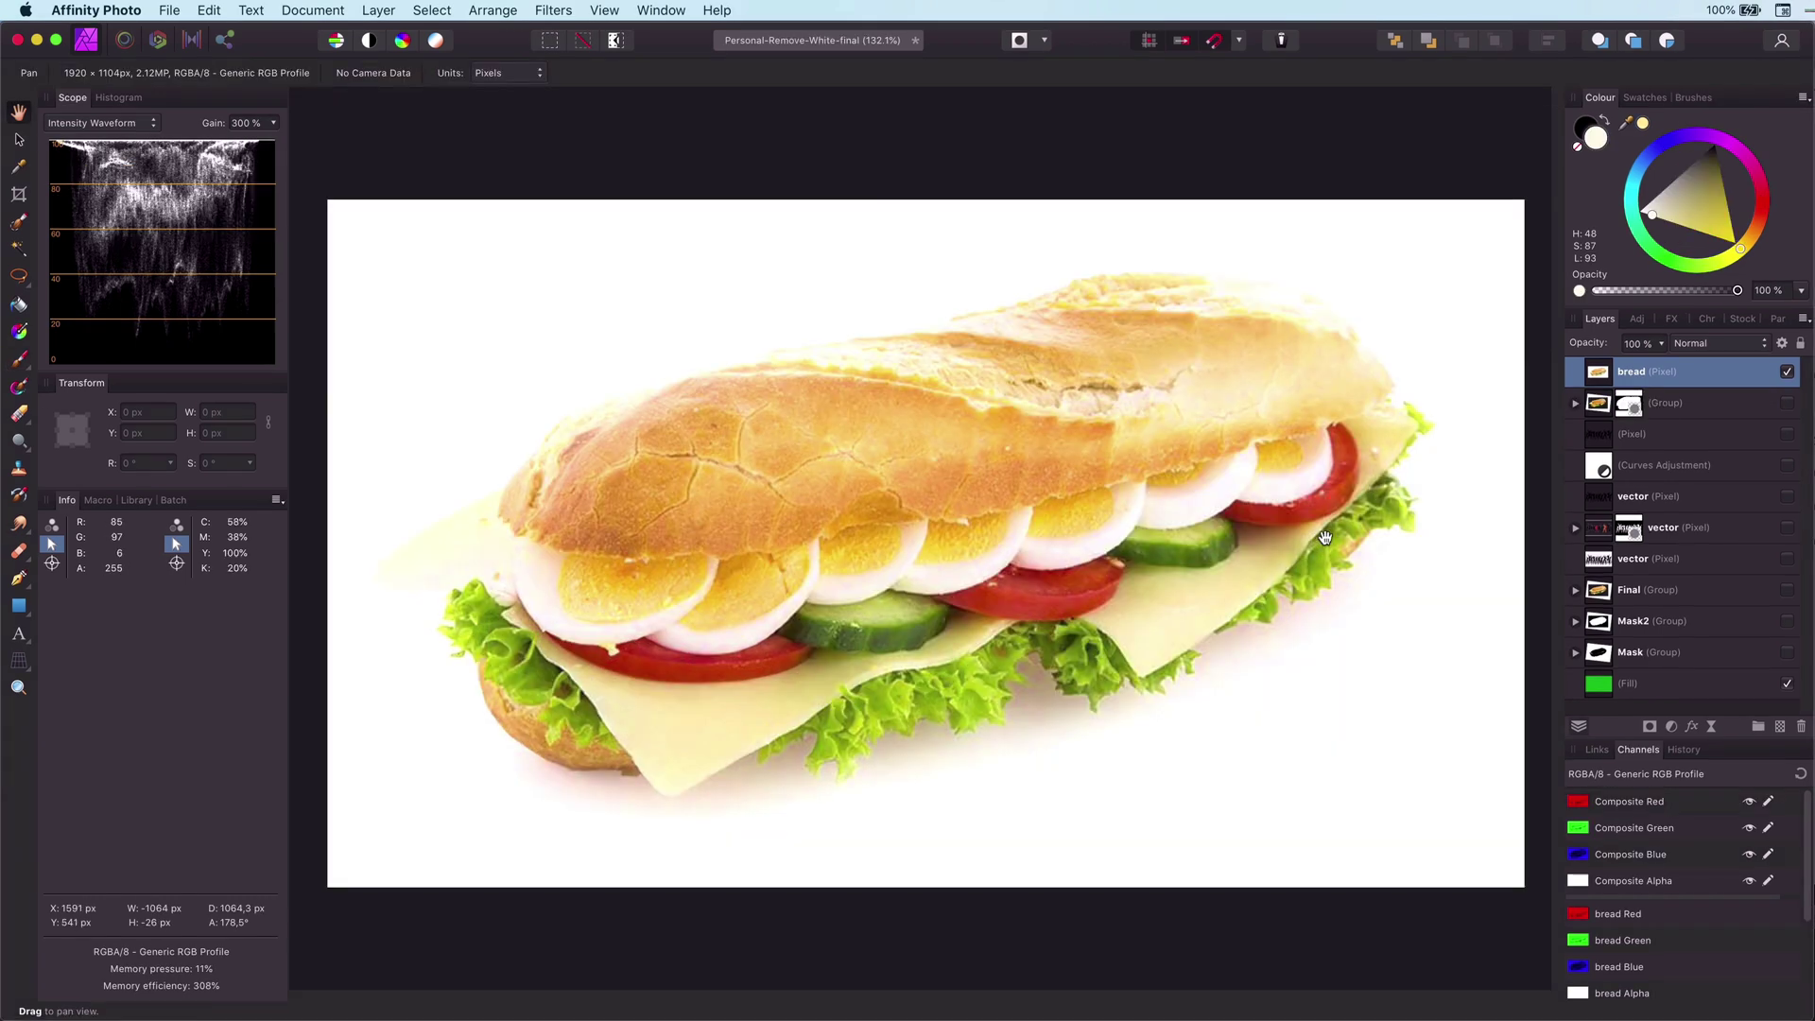
Step: Apply the Erase White Paper colour filter to the rasterised bread layer
left_click(552, 11)
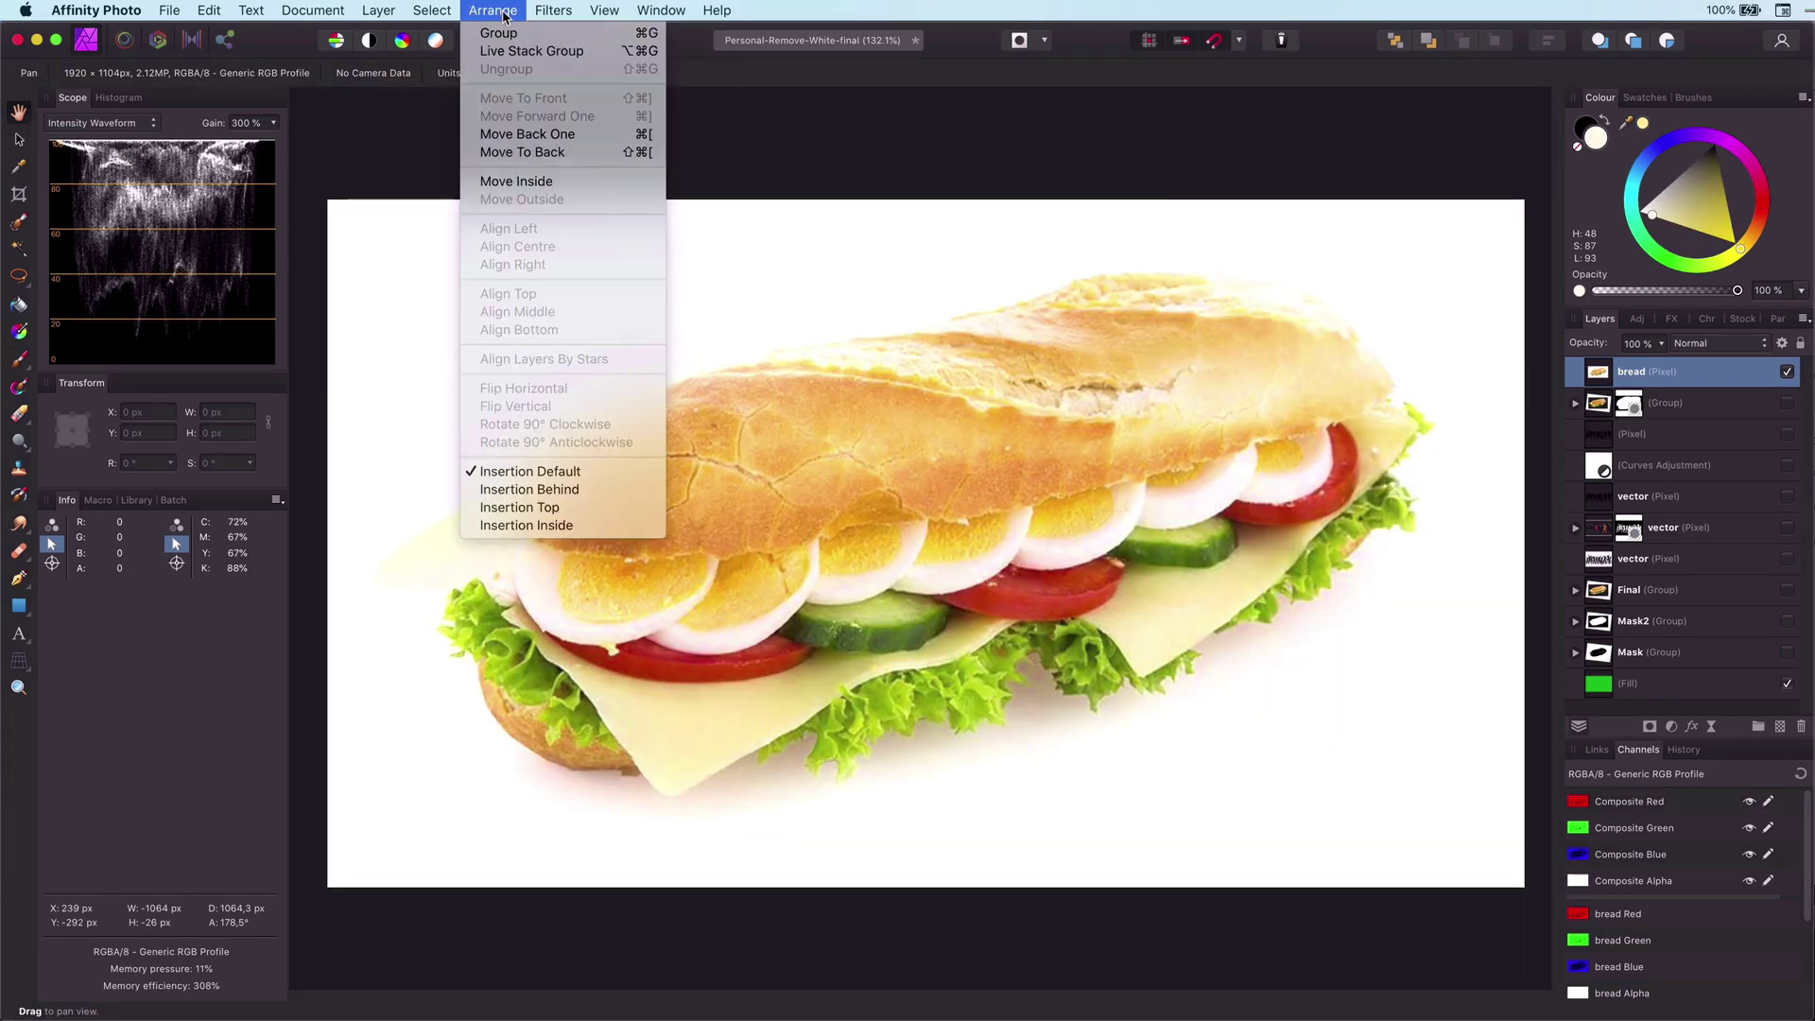
mouse_move(571, 129)
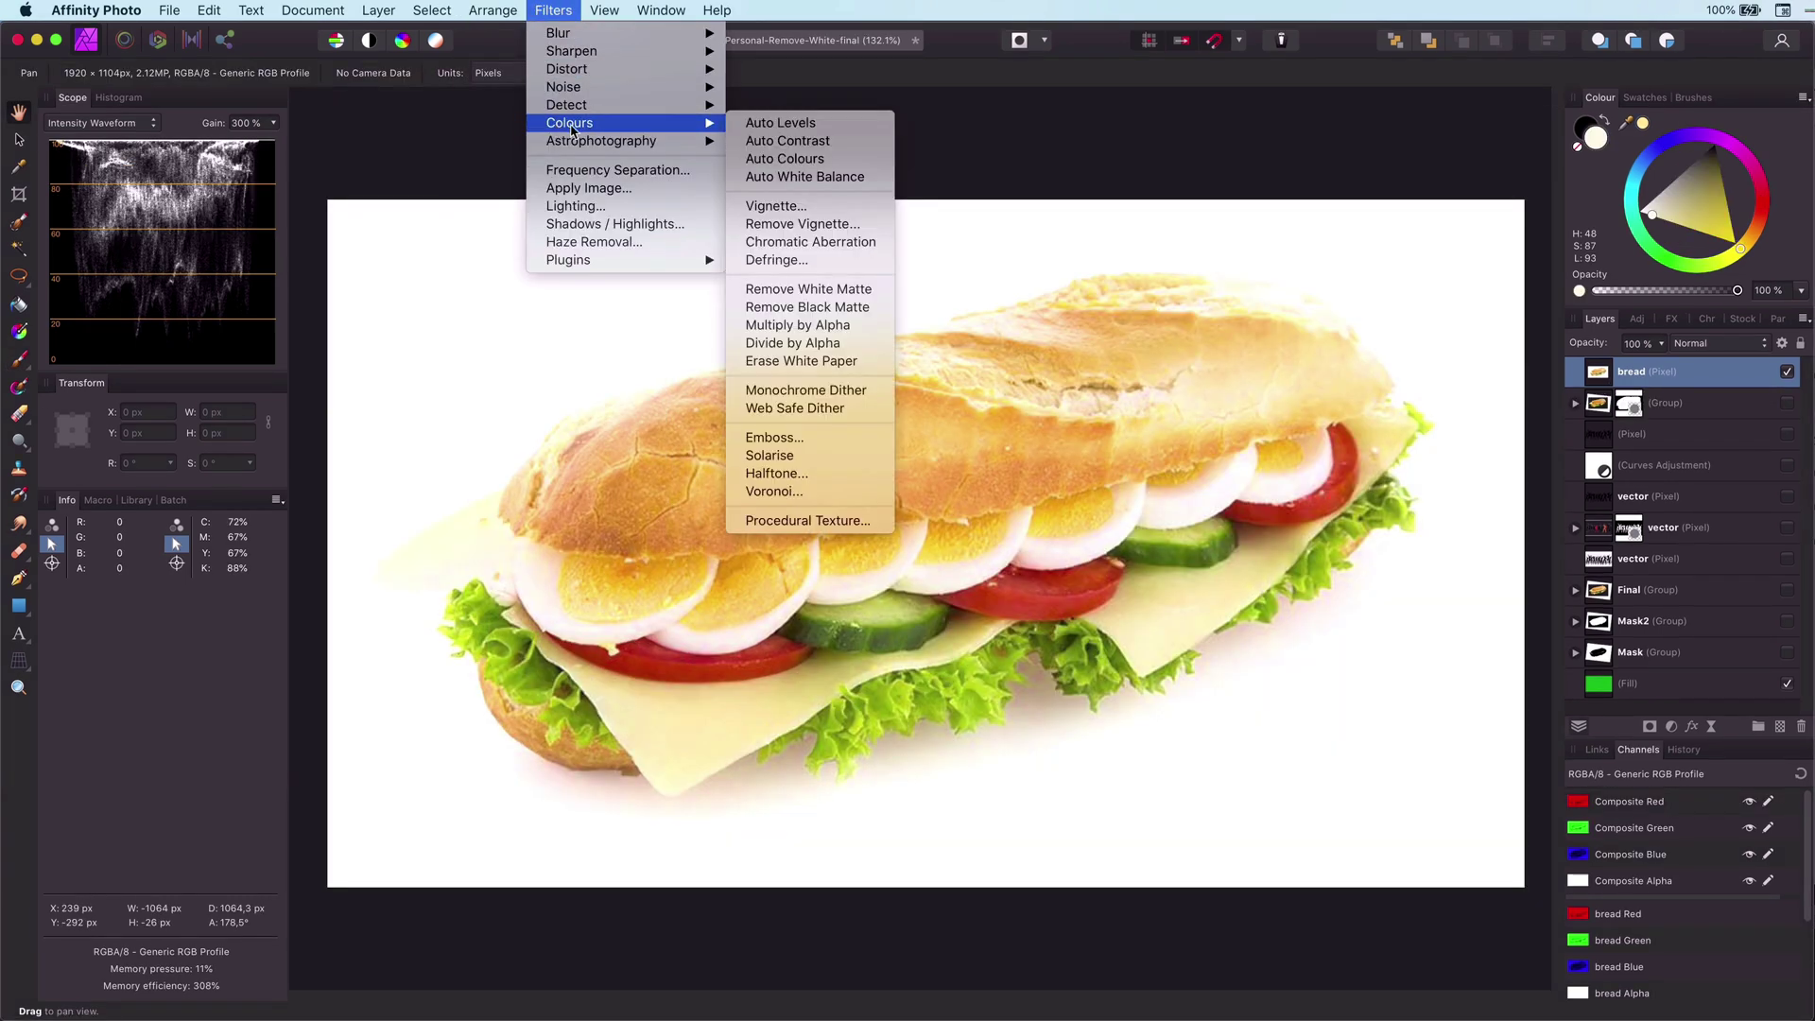
left_click(818, 363)
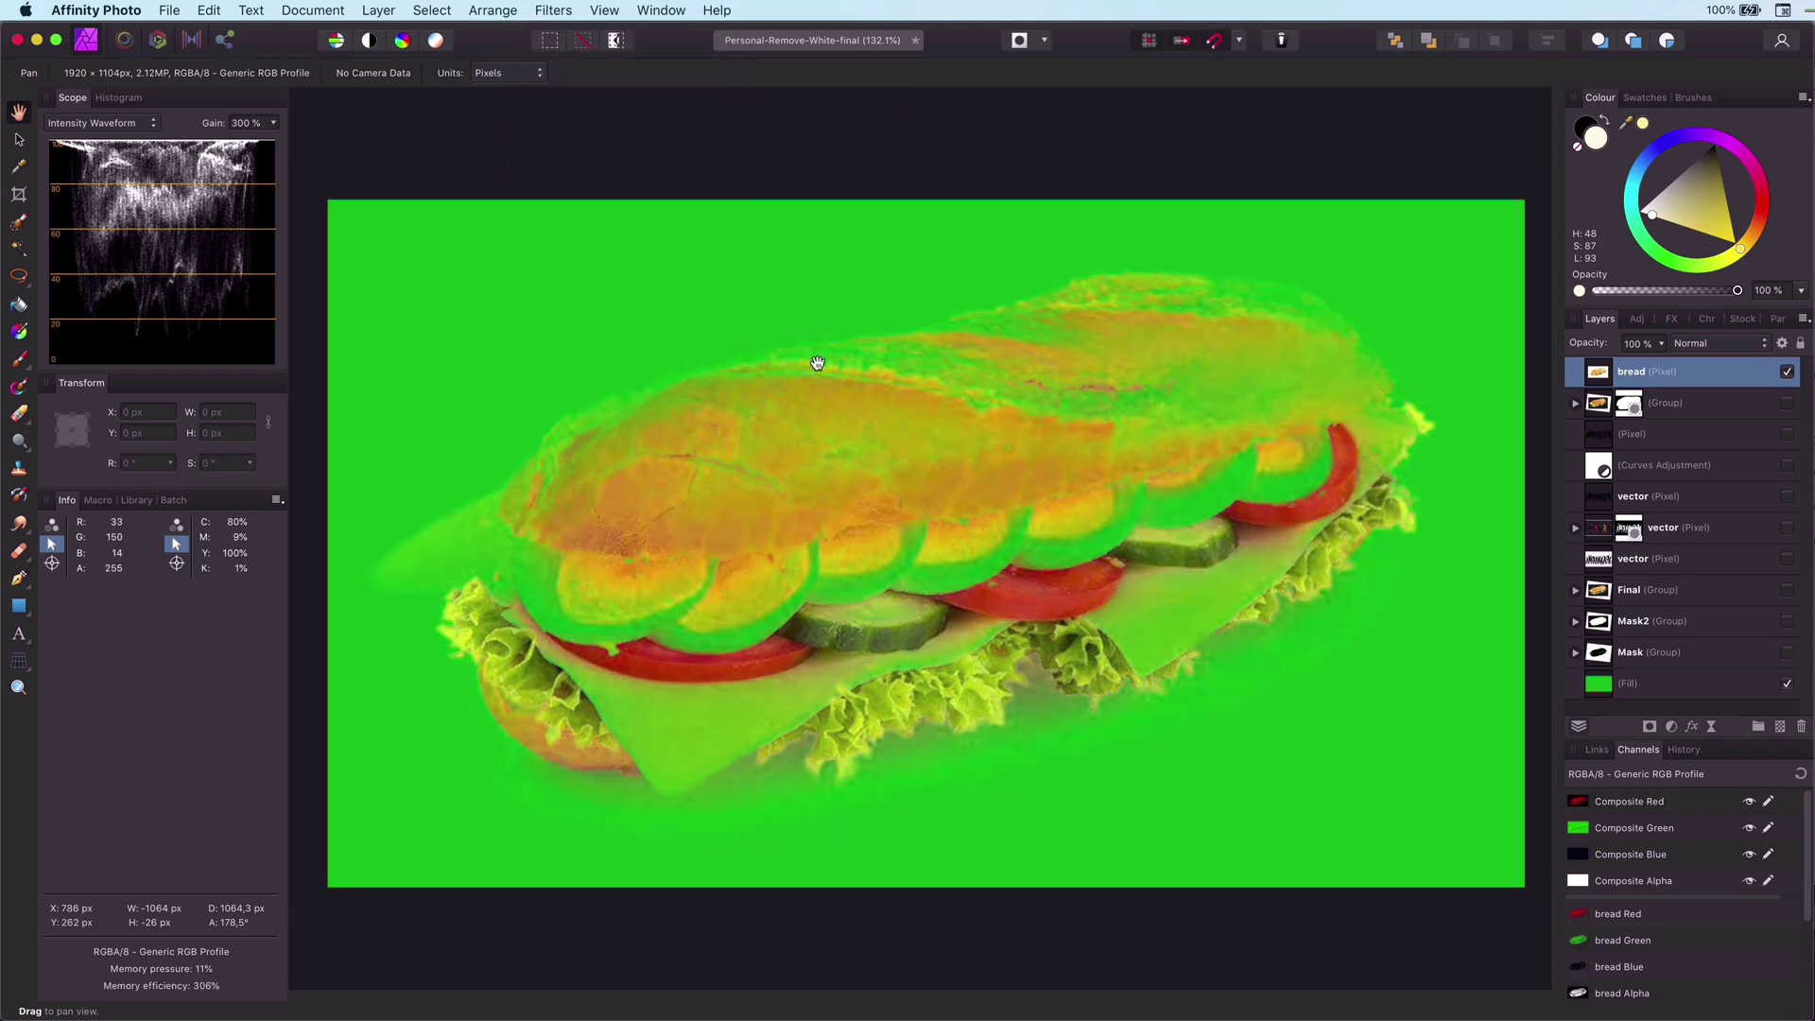
Step: Duplicate the mask inside the grouped bread image and move the copy directly beneath the rasterised bread layer
left_click(1576, 403)
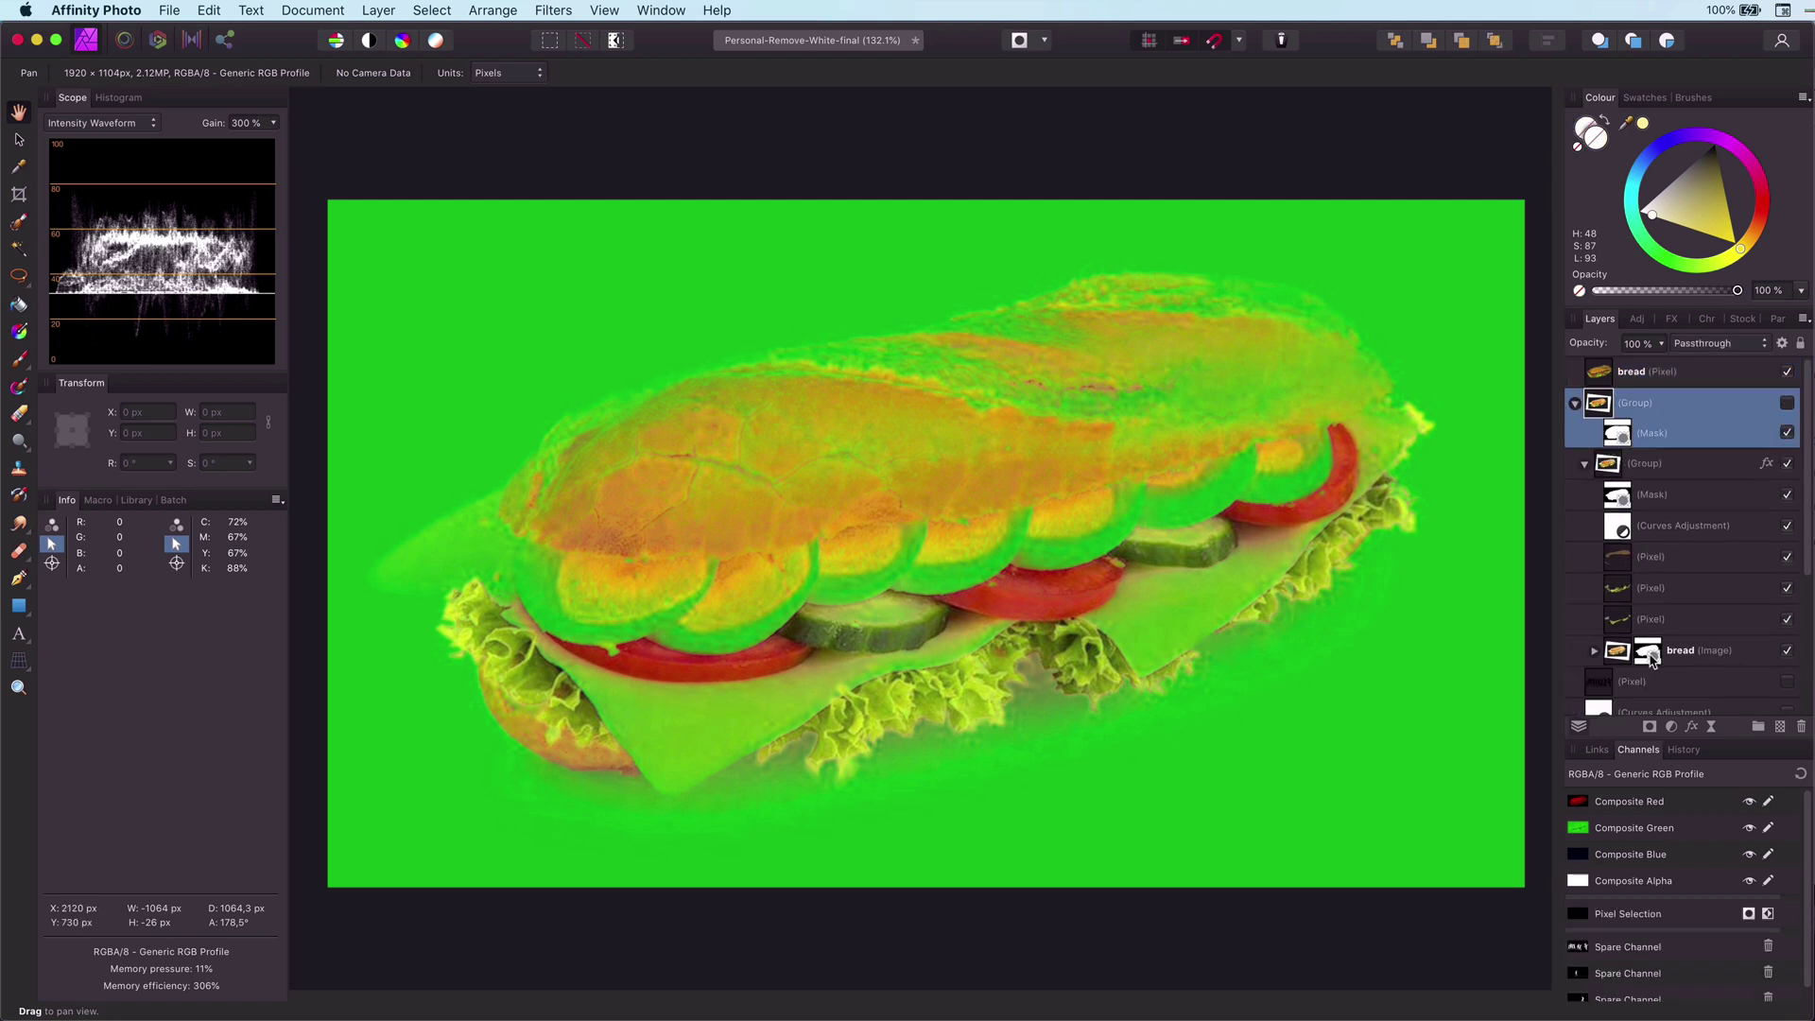
left_click(1651, 658)
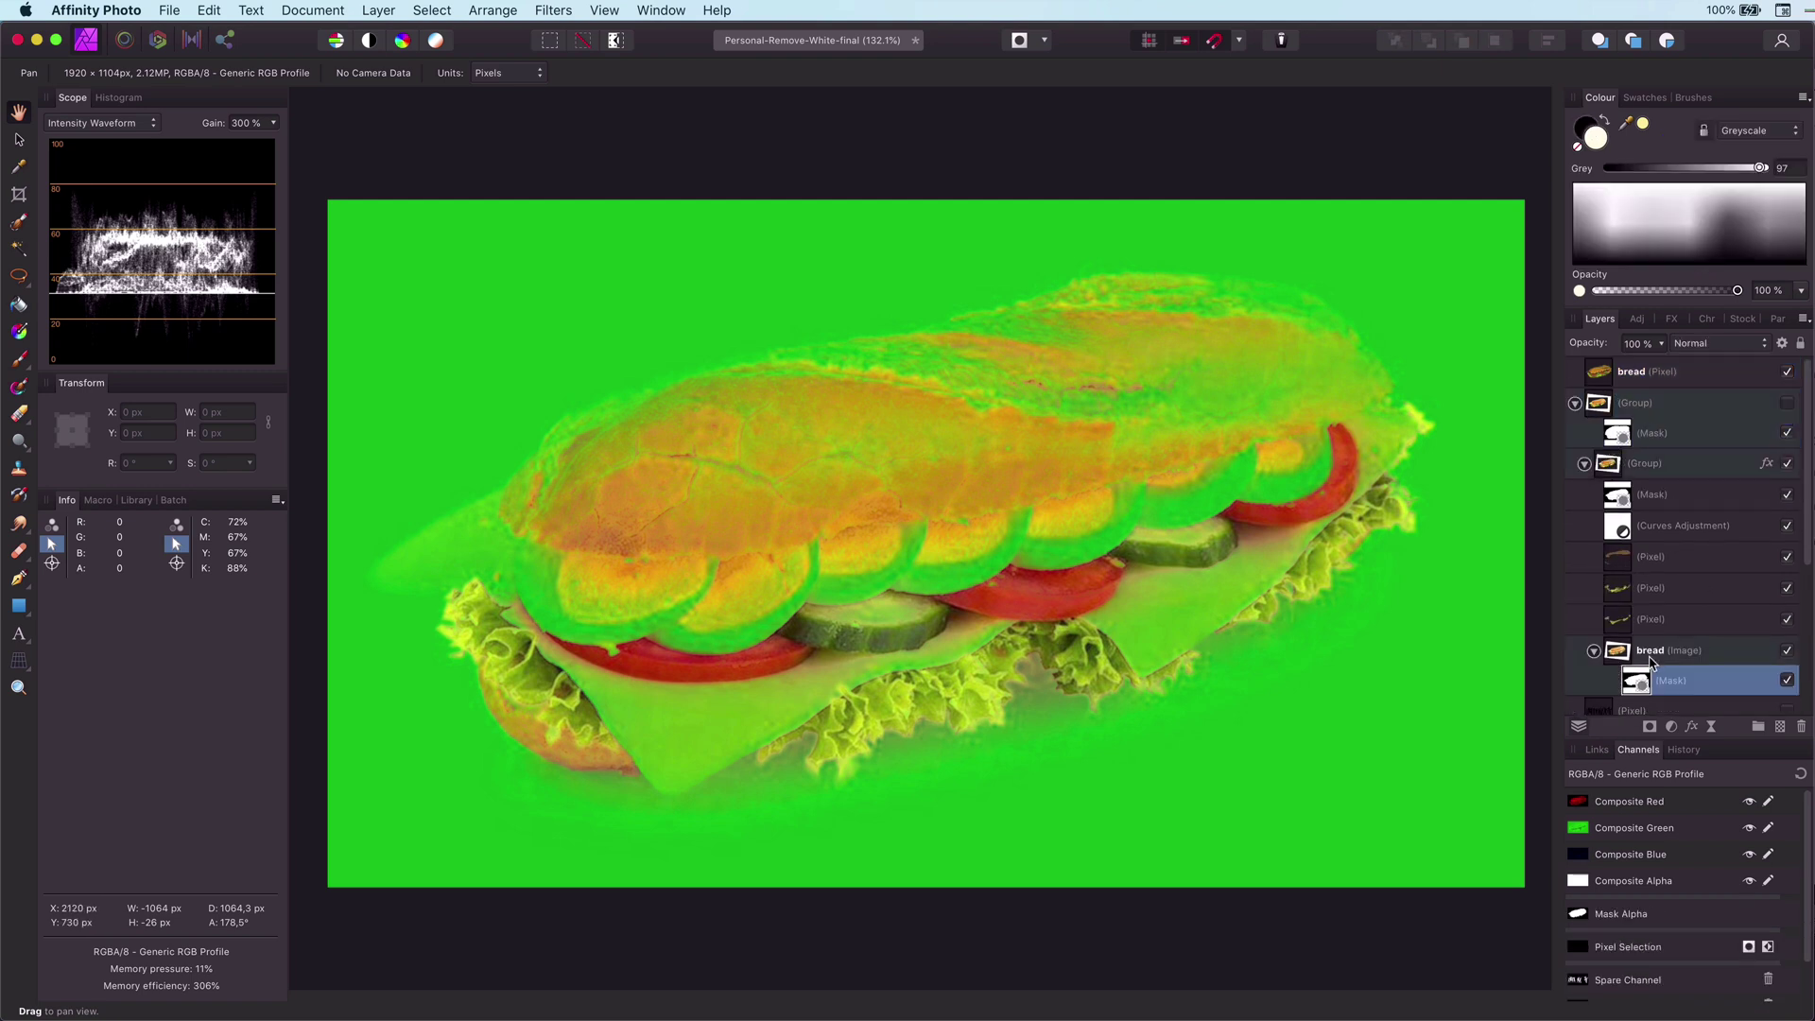
key("super+j")
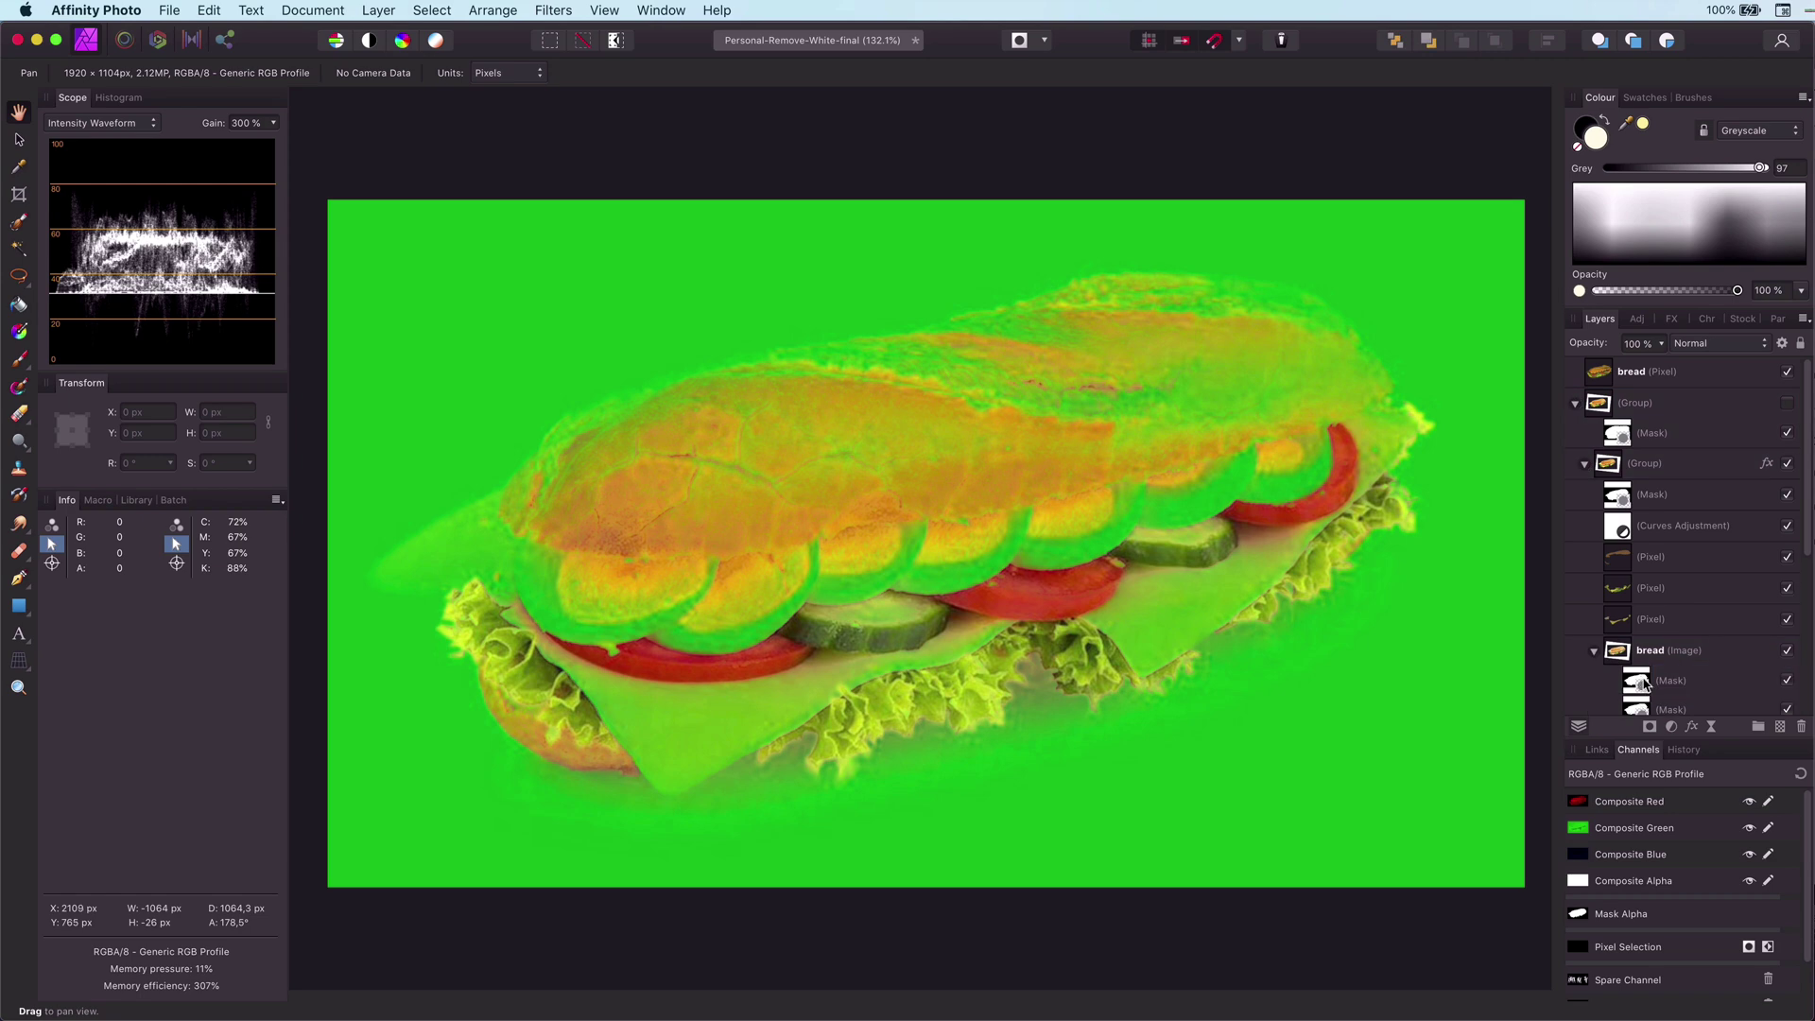
left_click_drag(1639, 711, 1598, 390)
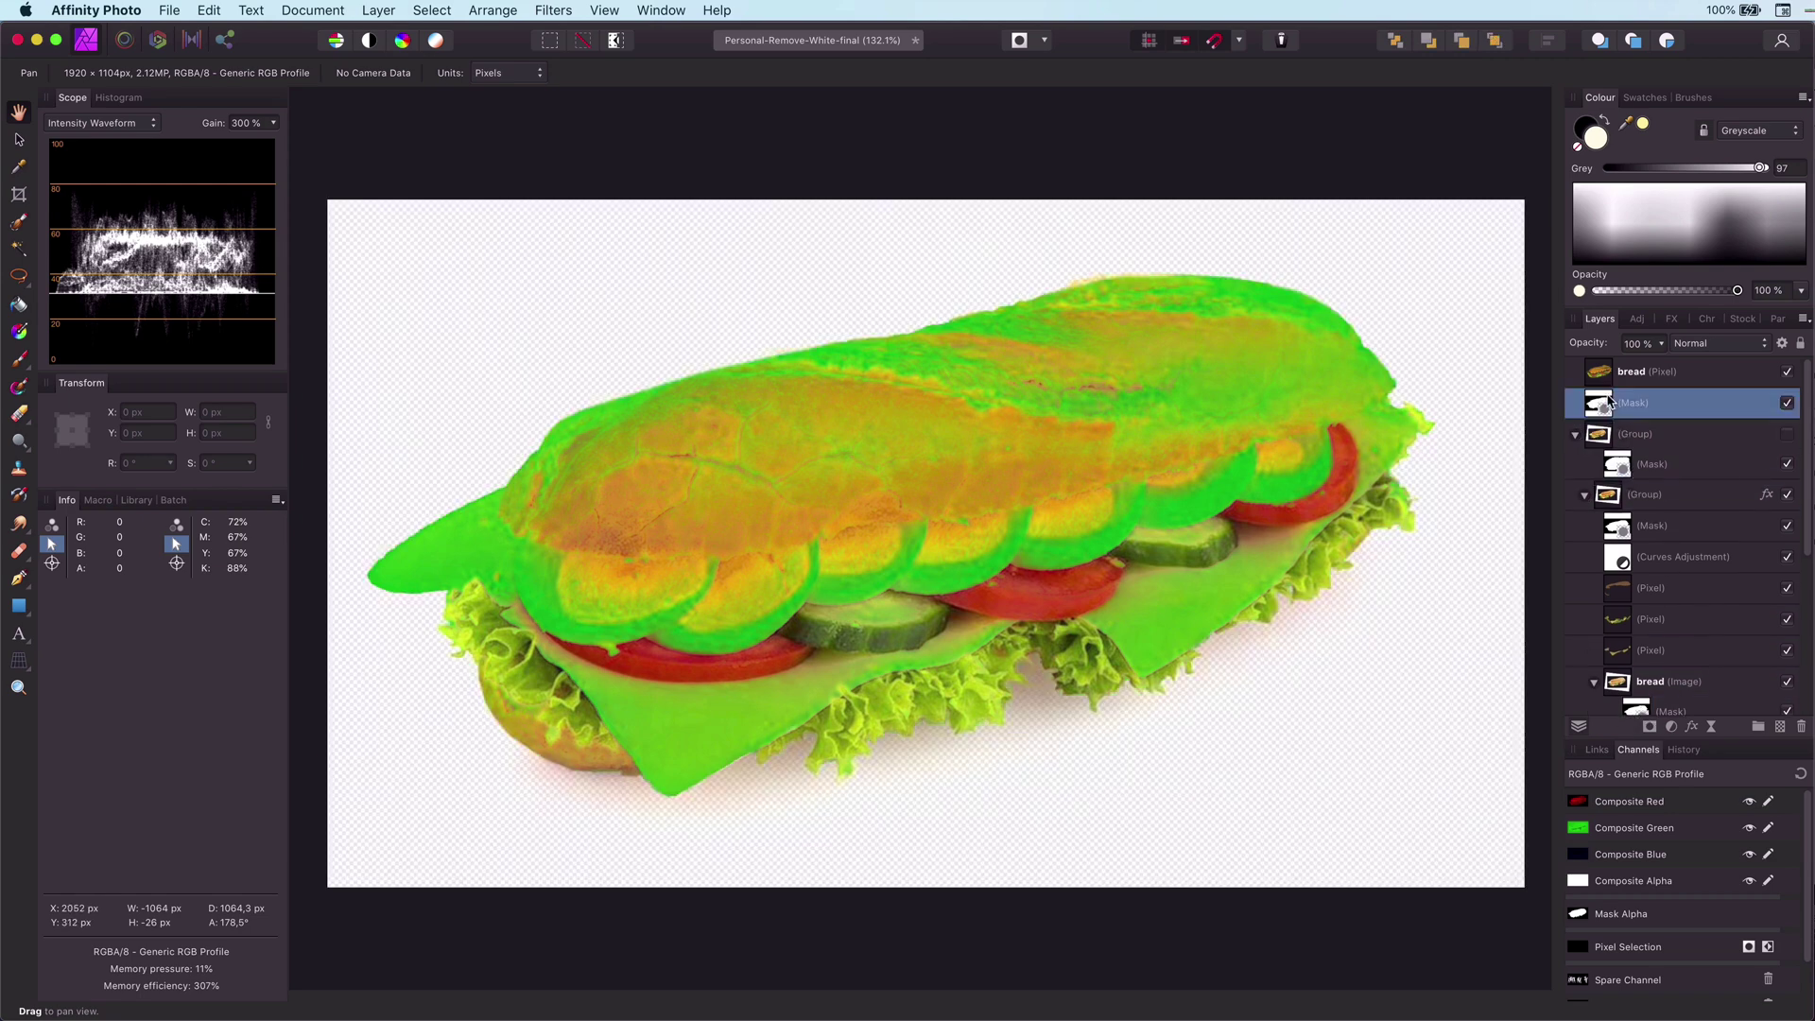
left_click(1576, 435)
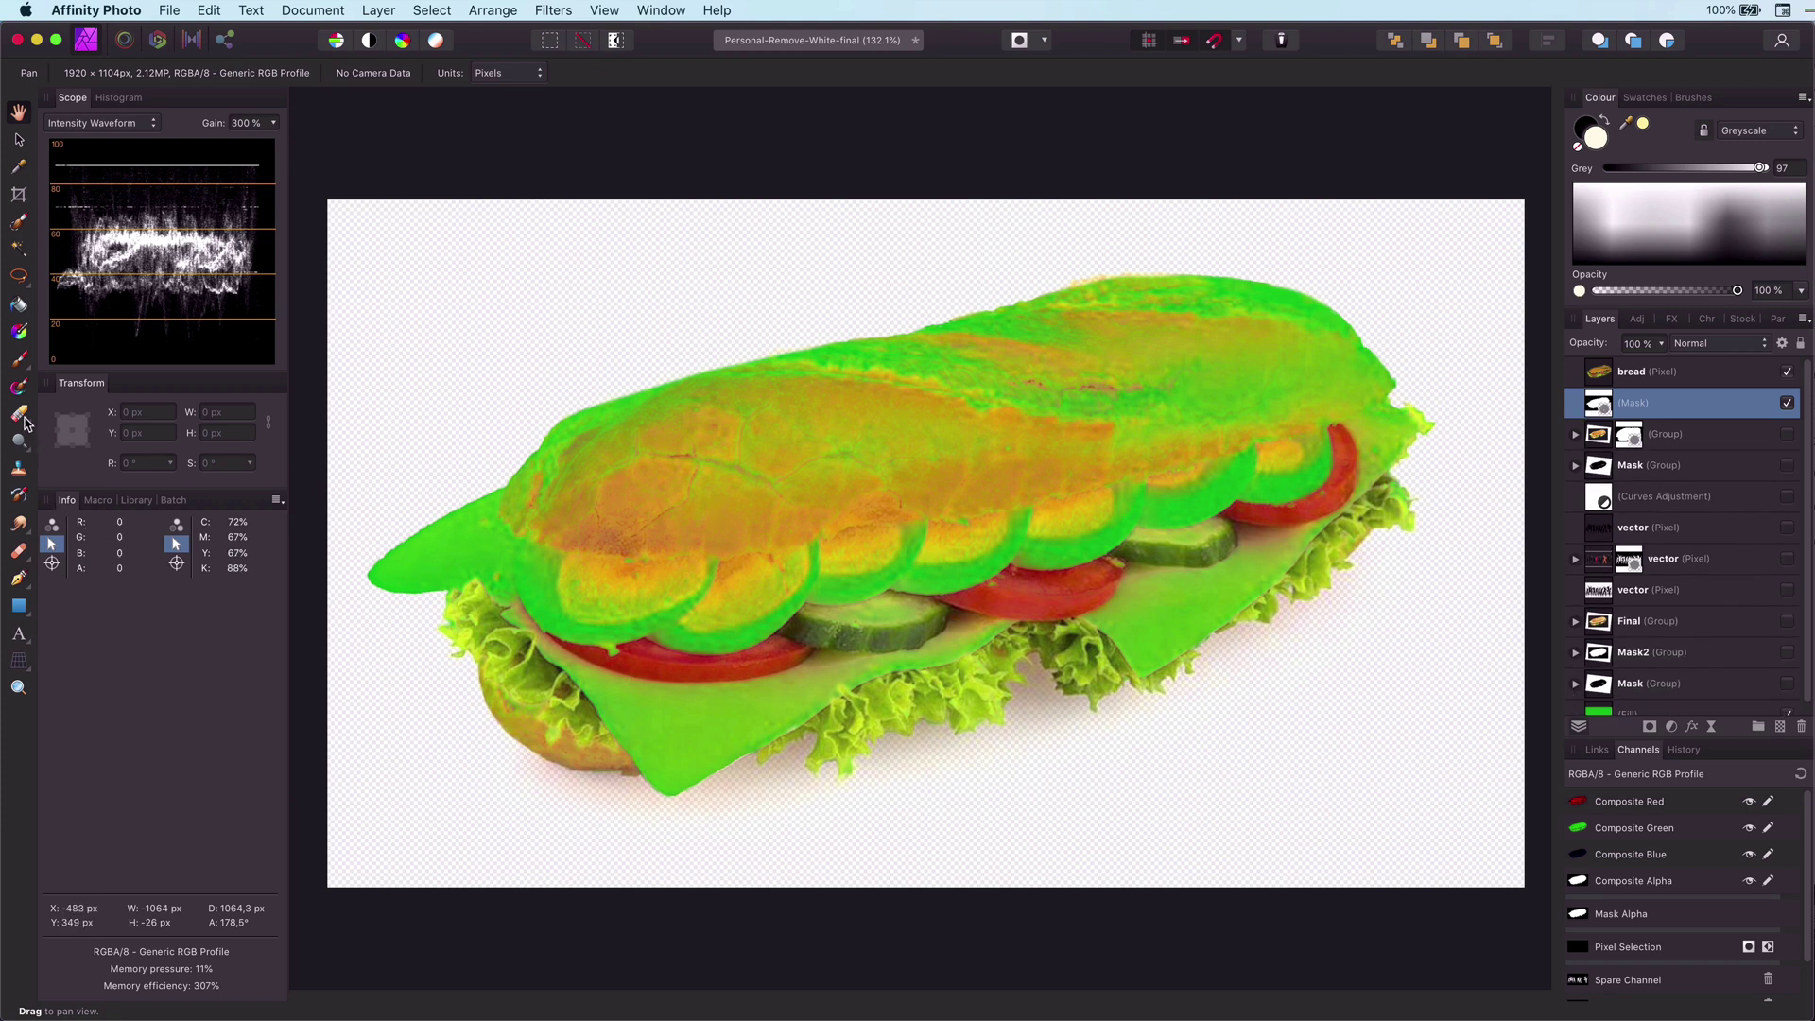
Step: Activate the Move tool on the duplicated mask in preparation for applying a layer command to it
left_click(20, 143)
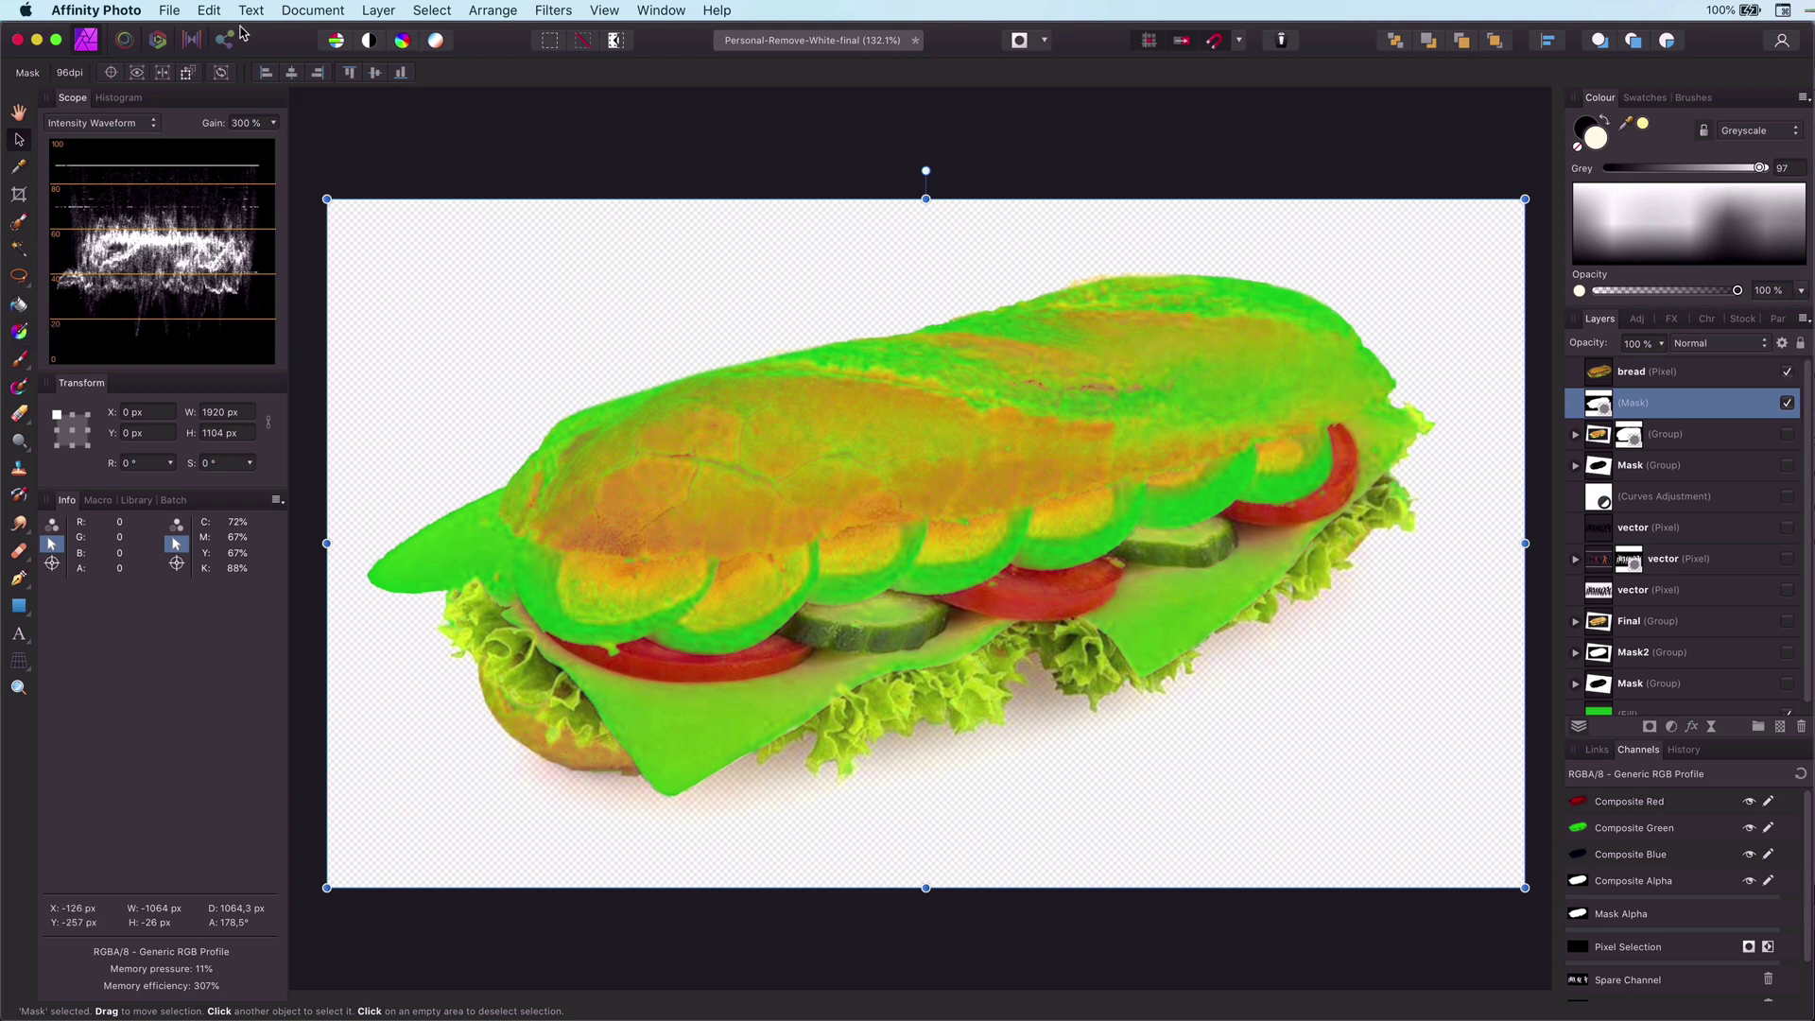
left_click(401, 10)
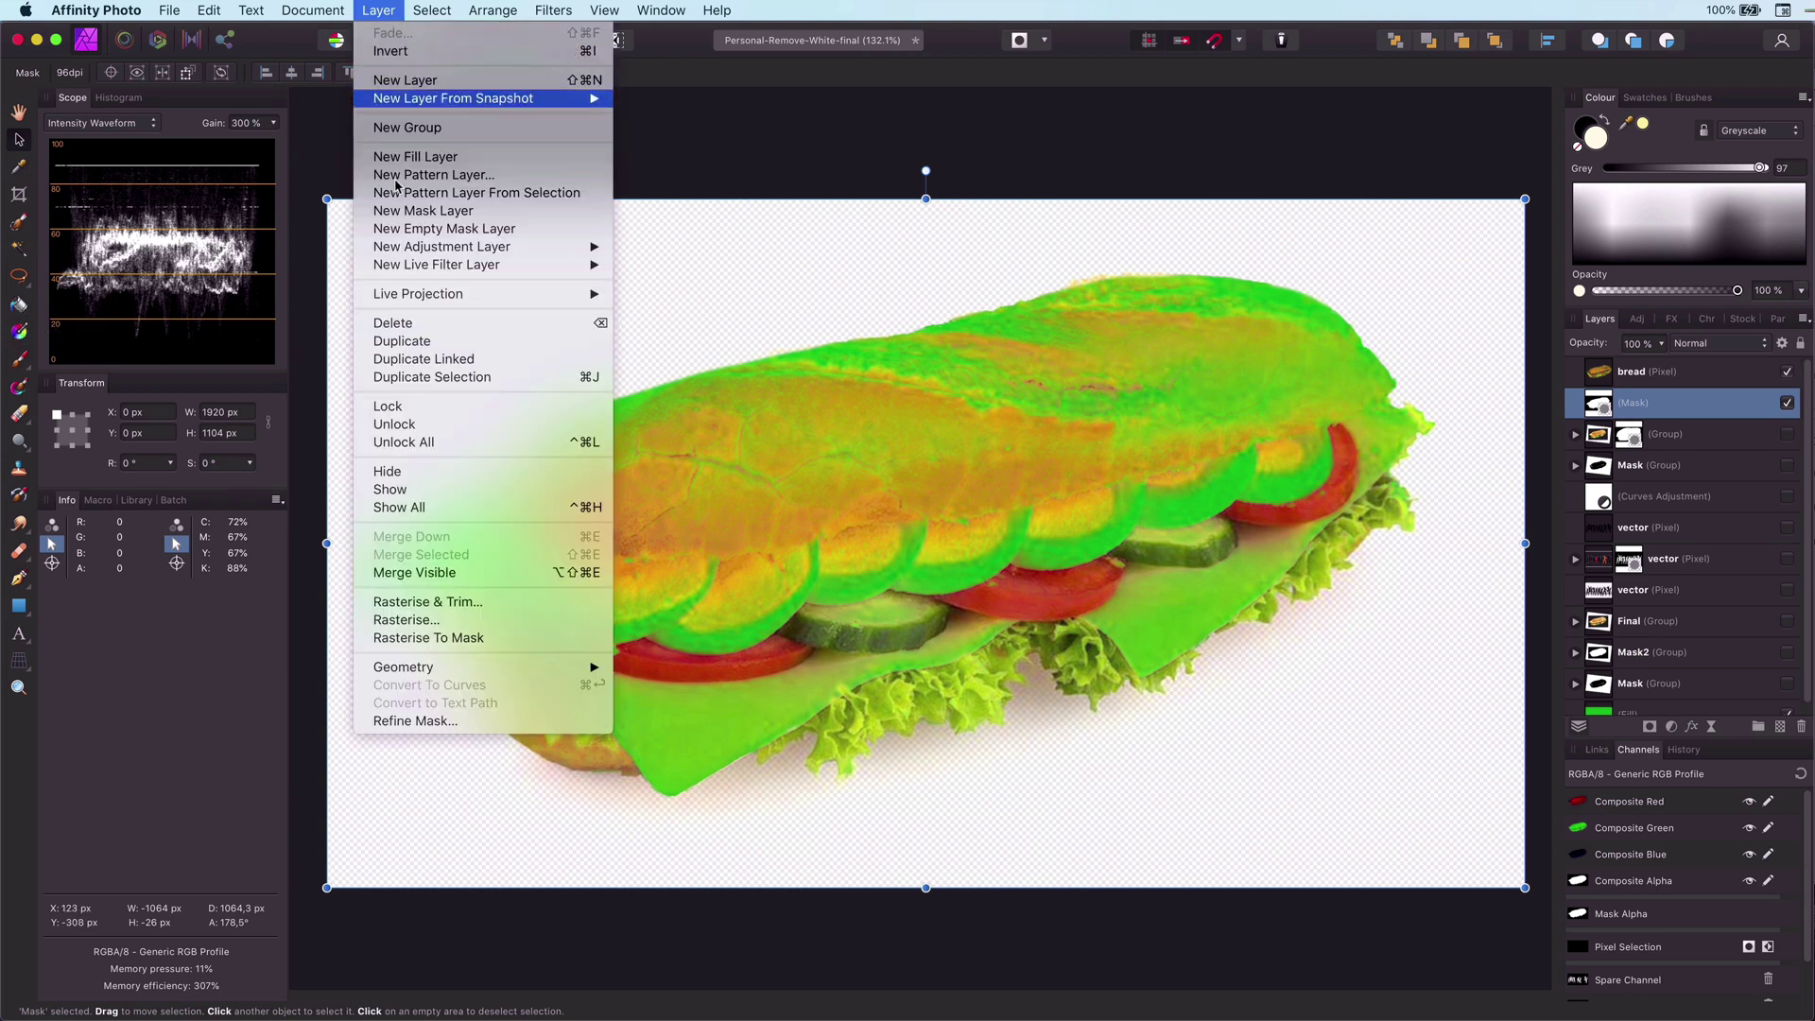